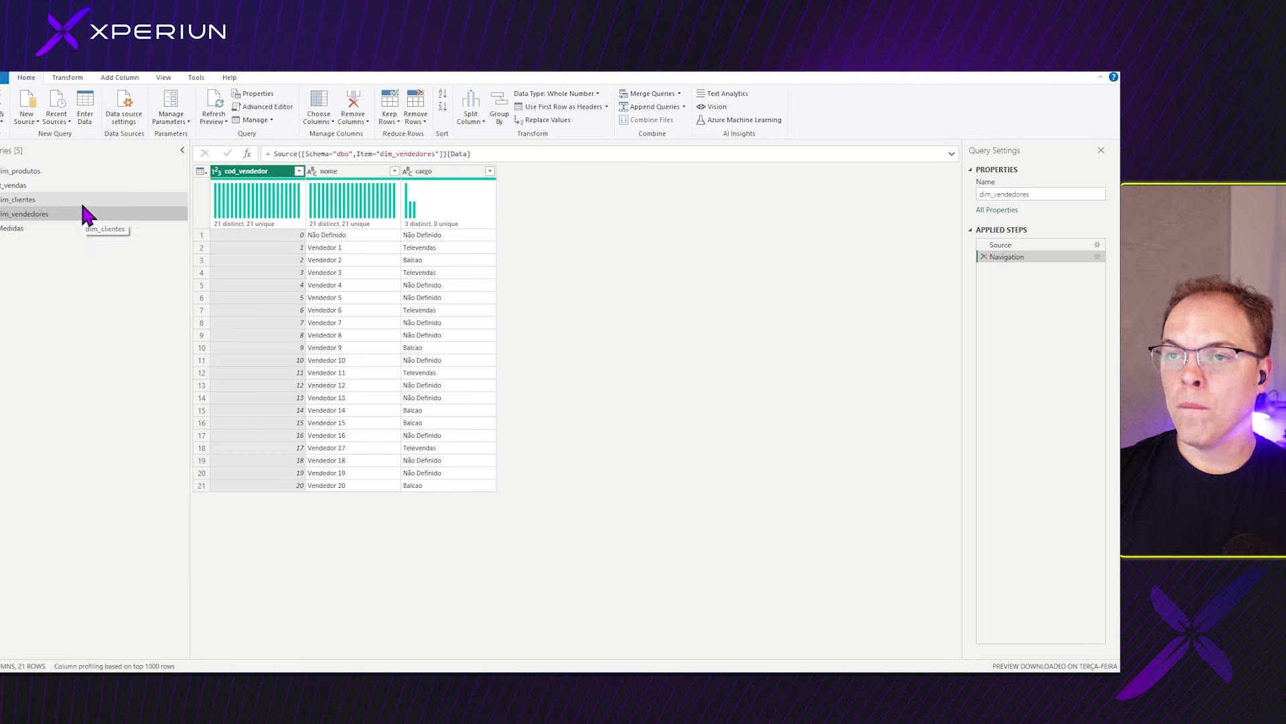
Review the data in the ft_vendas, dim_produtos, dim_clientes and dim_vendedores queries.
left_click(39, 186)
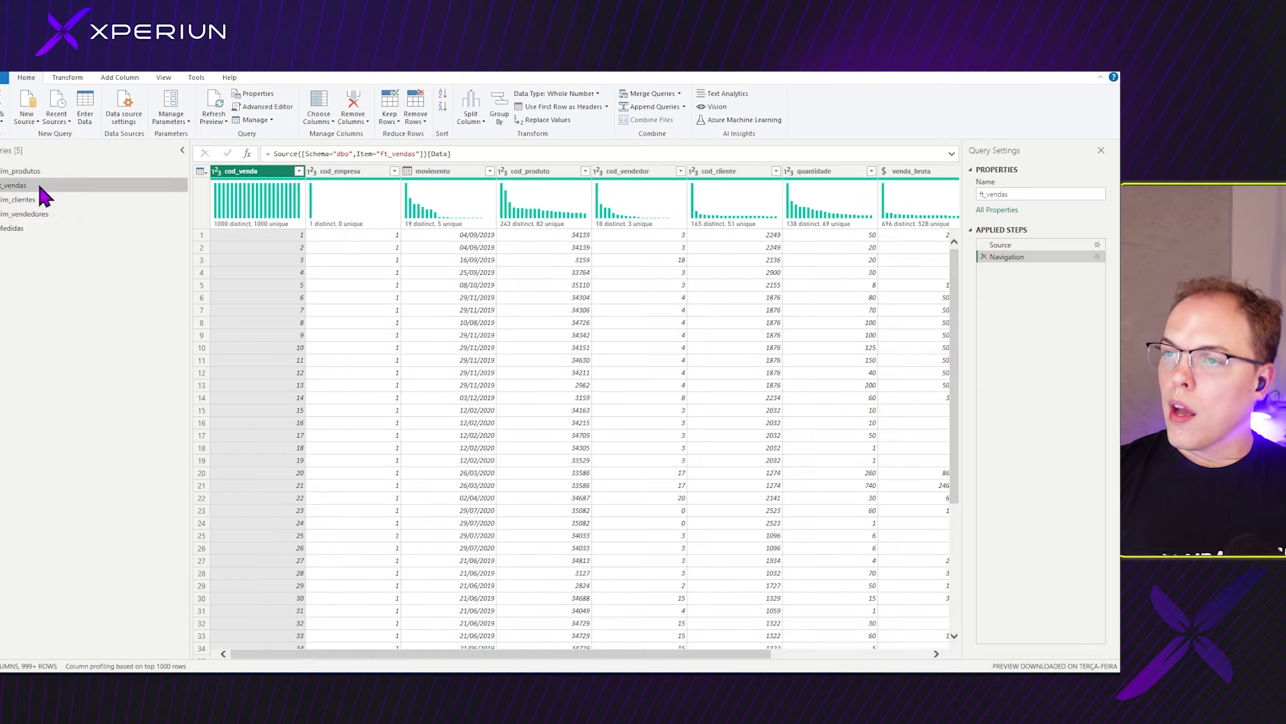
left_click(58, 171)
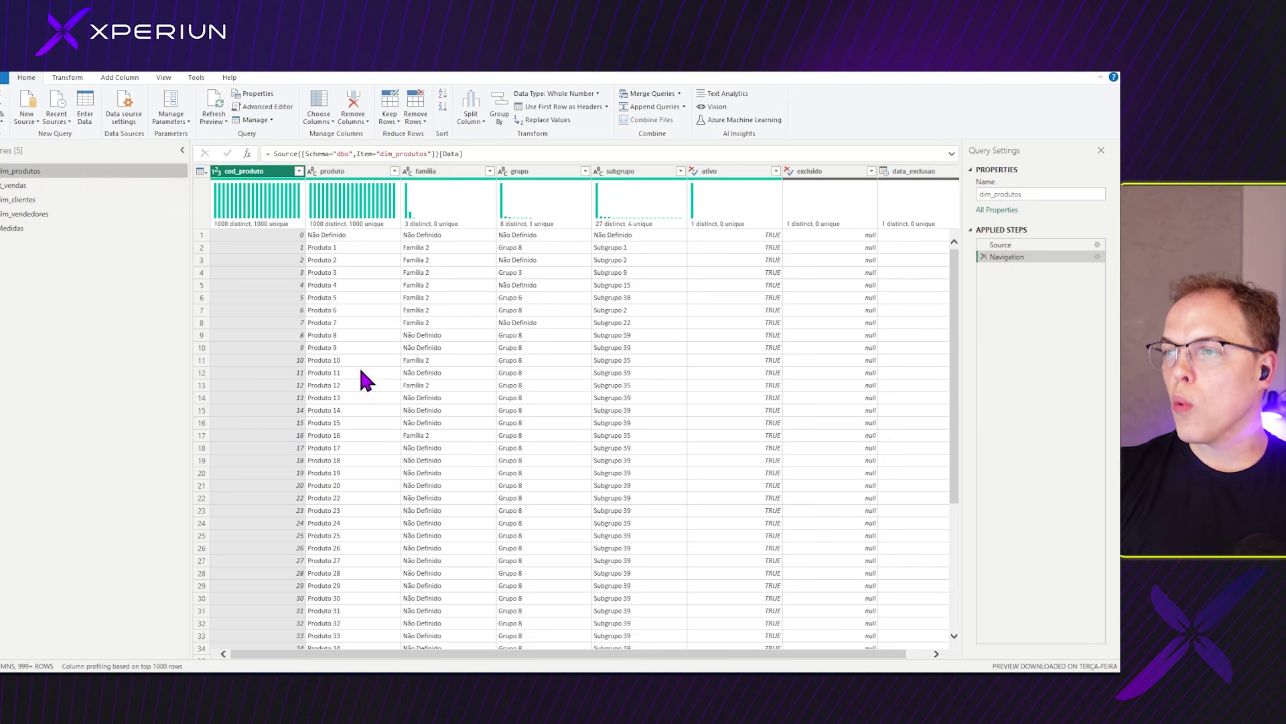
left_click(16, 199)
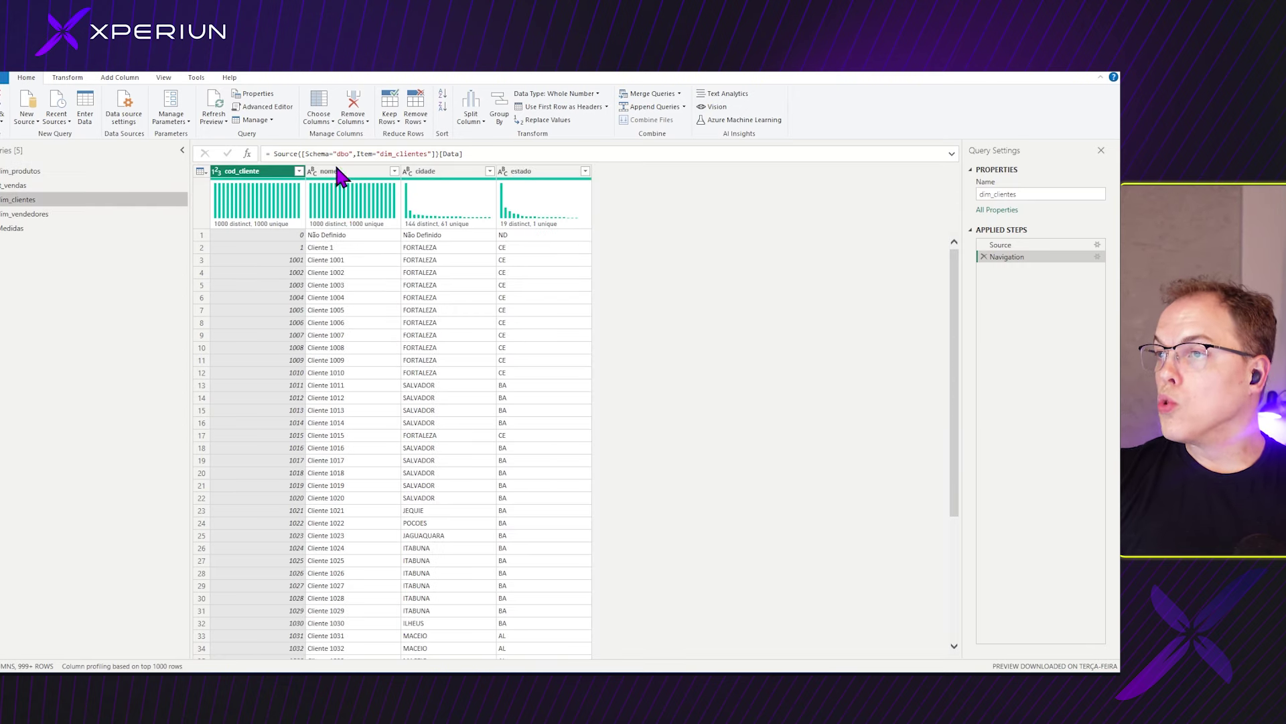
left_click(38, 214)
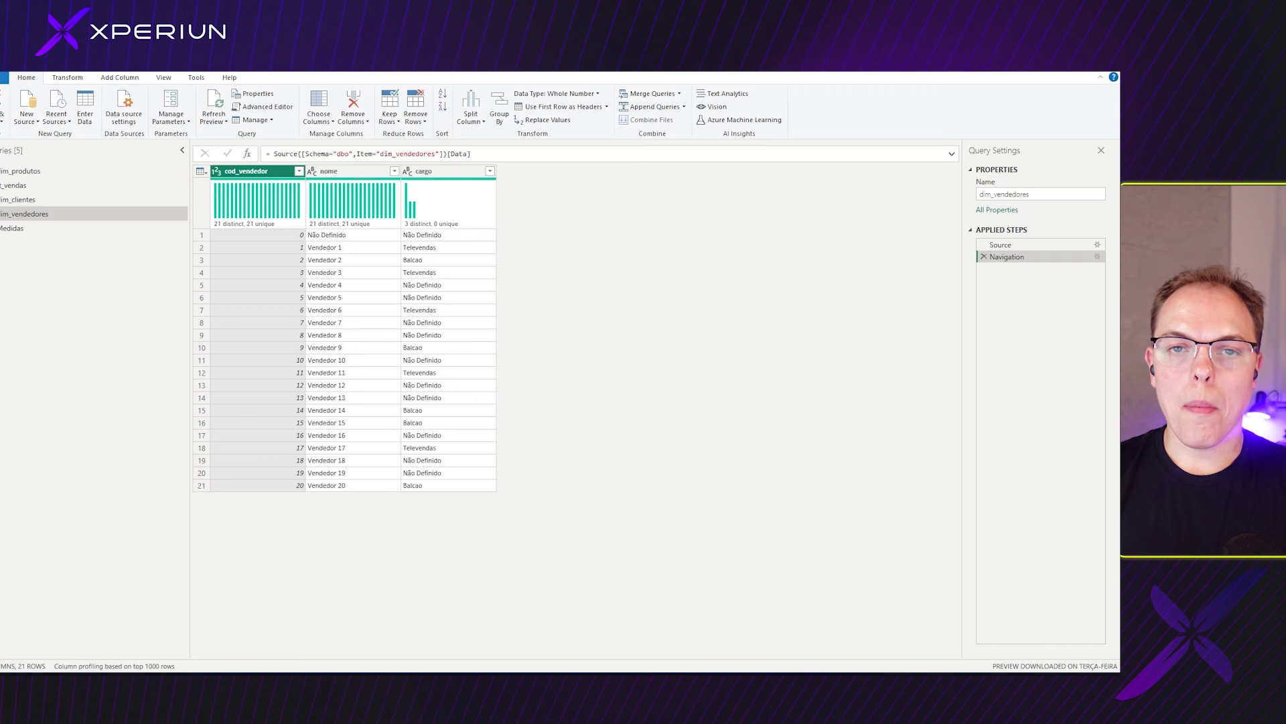
Create a blank query and open its M code in the Advanced Editor.
right_click(42, 261)
mouse_move(98, 281)
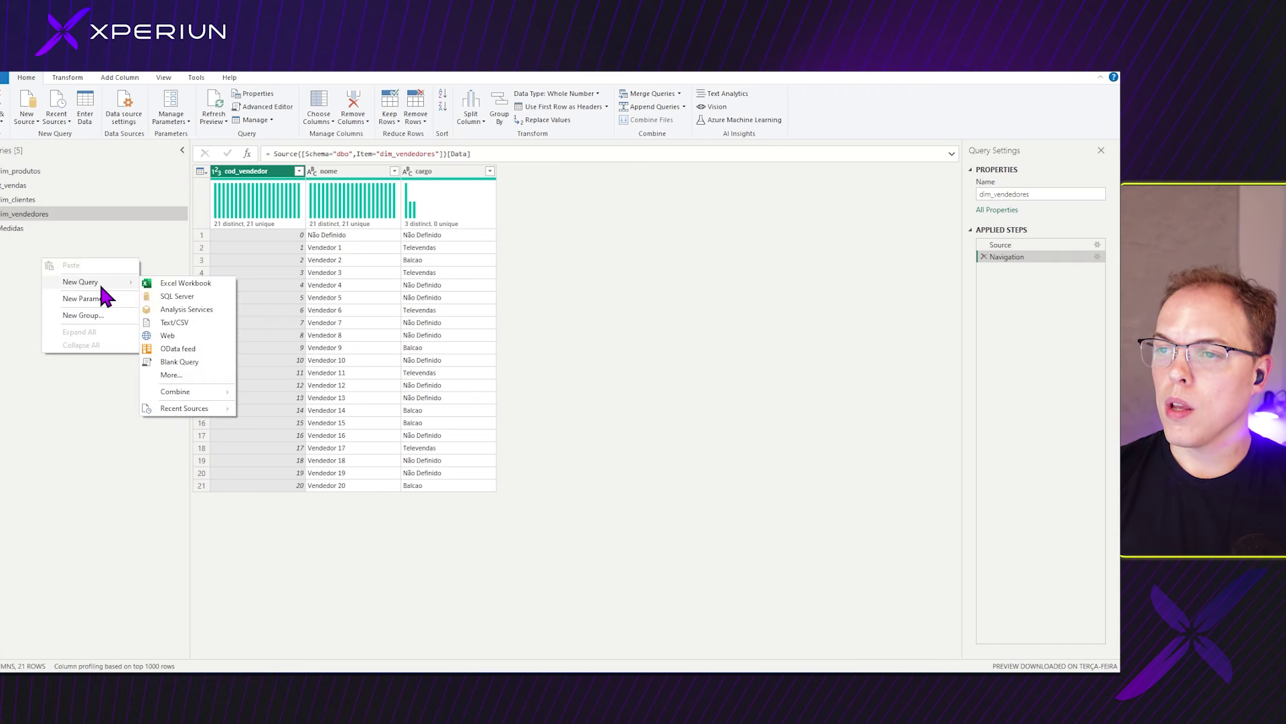
left_click(183, 353)
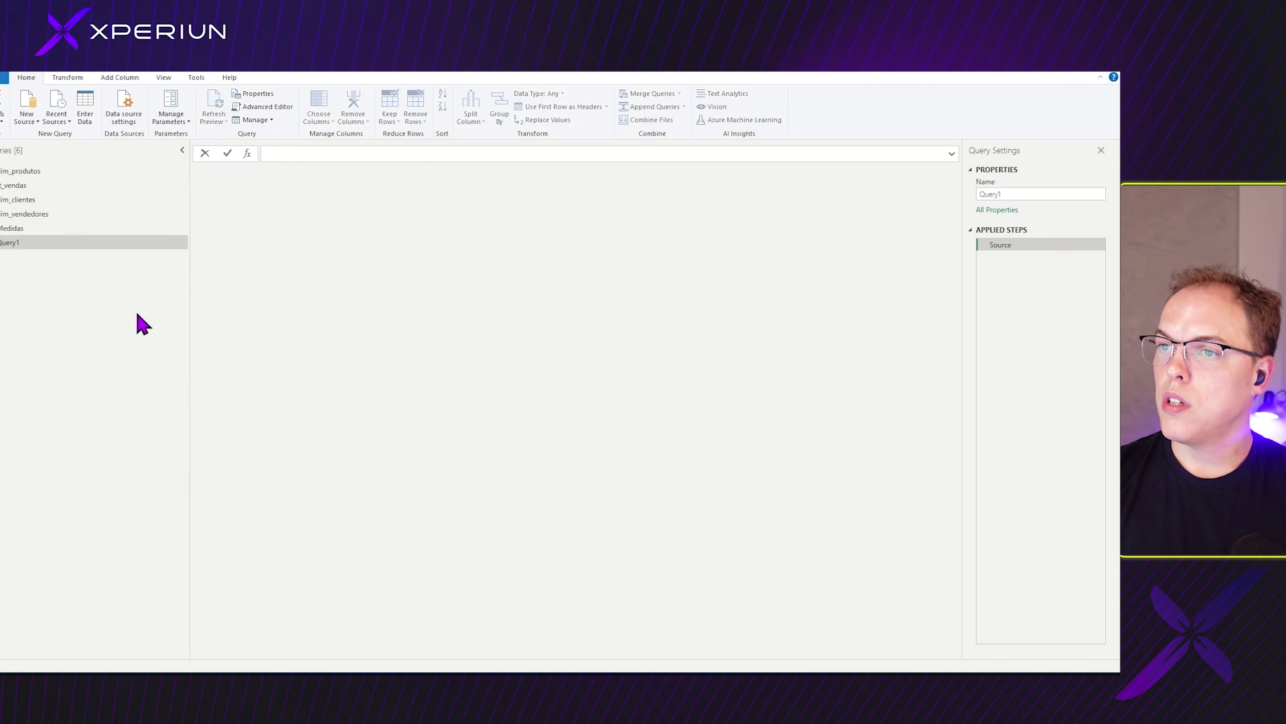
left_click(48, 246)
left_click(263, 108)
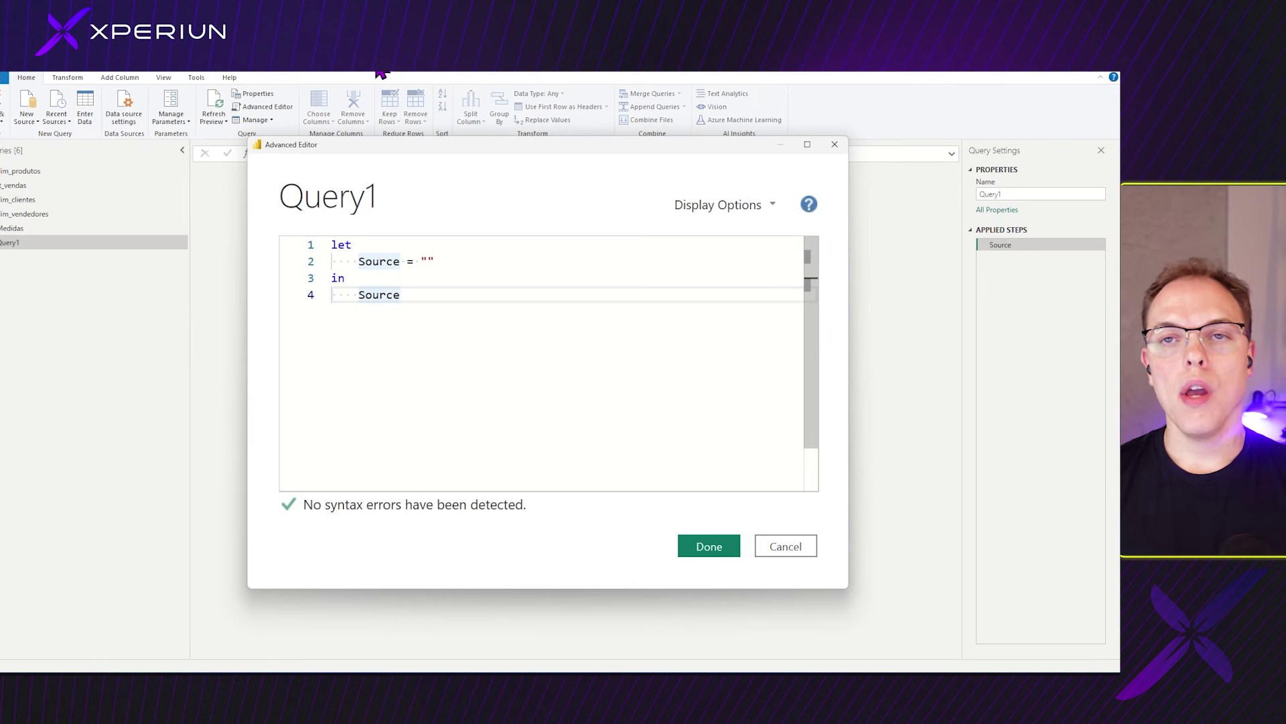
Turn the query into a function by adding the line (texto as text) => above let.
left_click(520, 258)
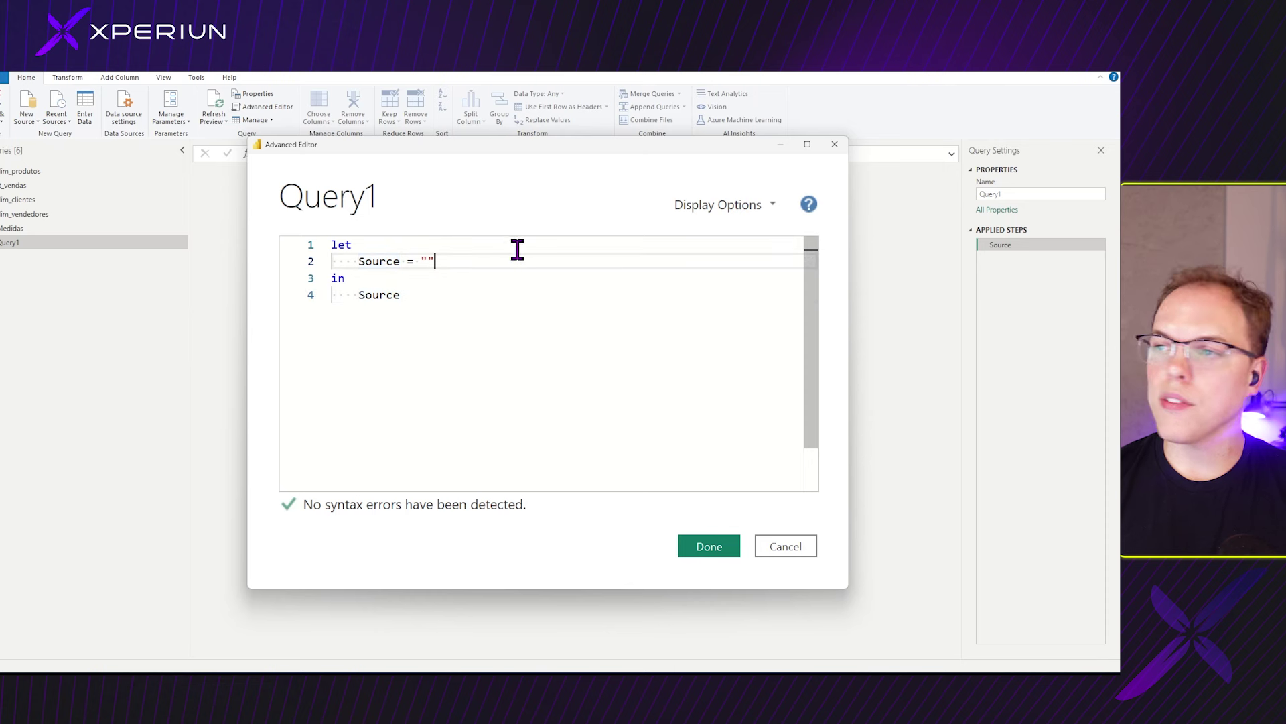
left_click(373, 247)
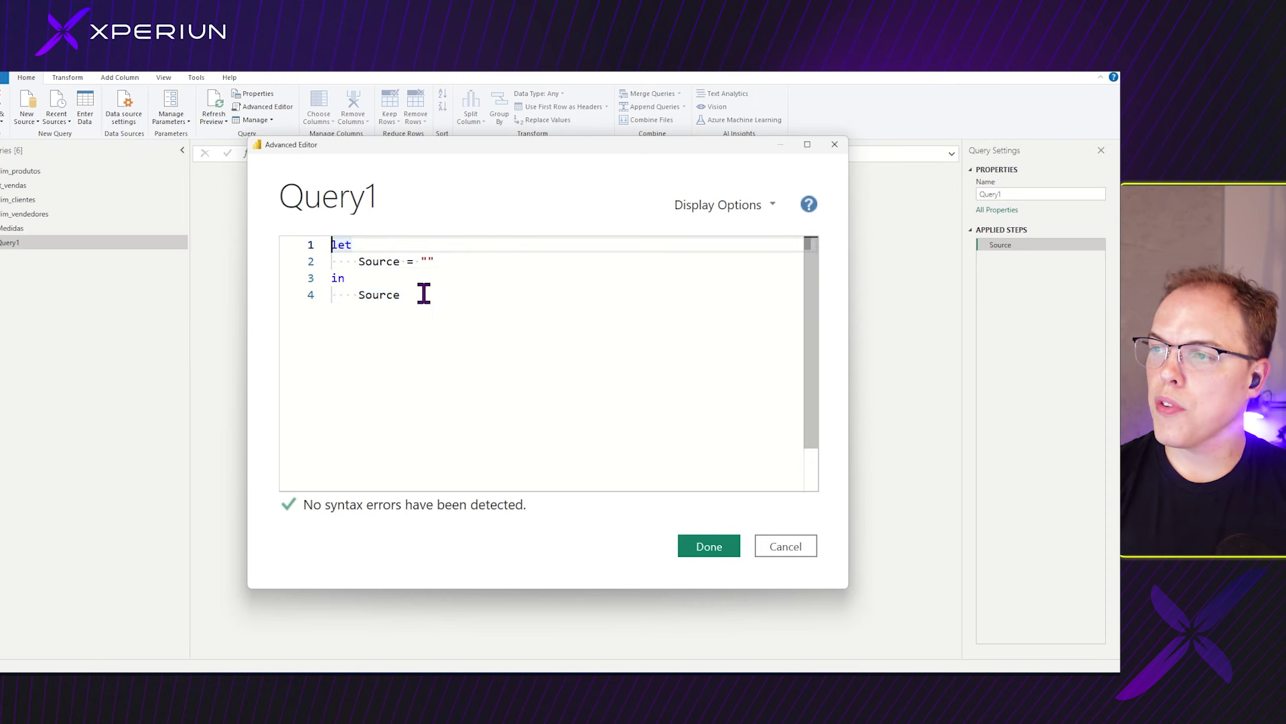
key("Return")
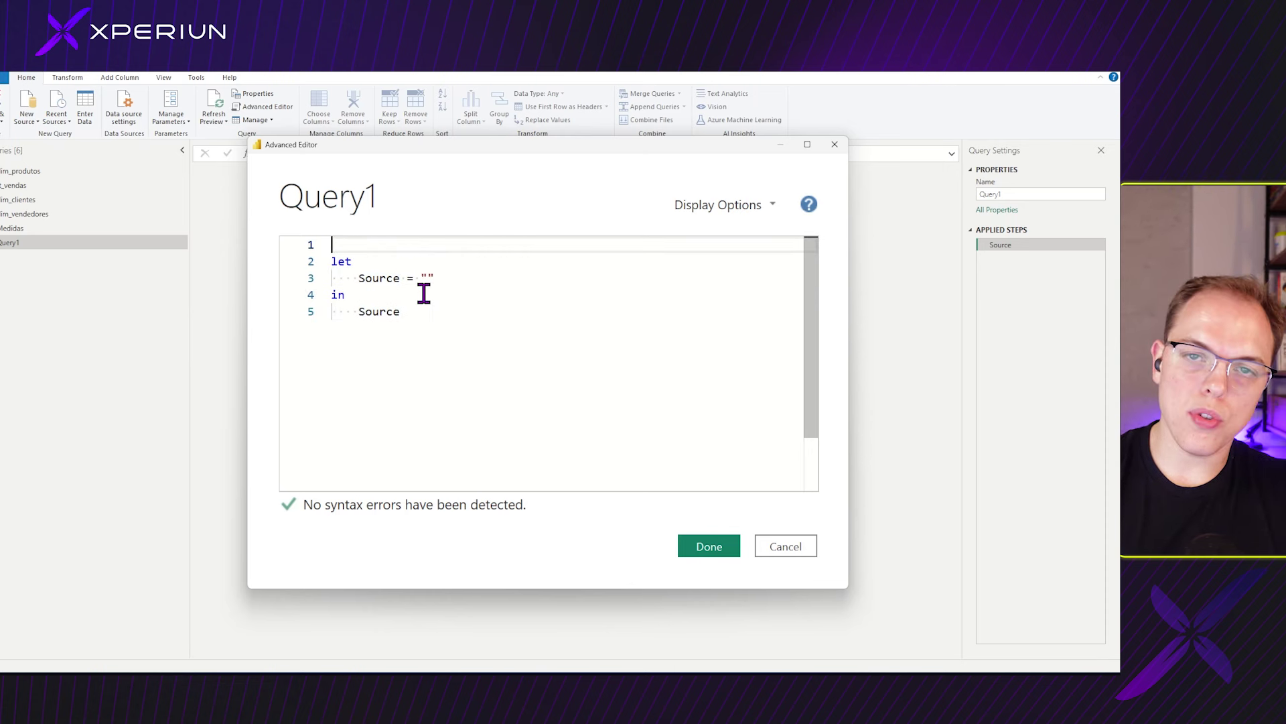
type("(texto as text)")
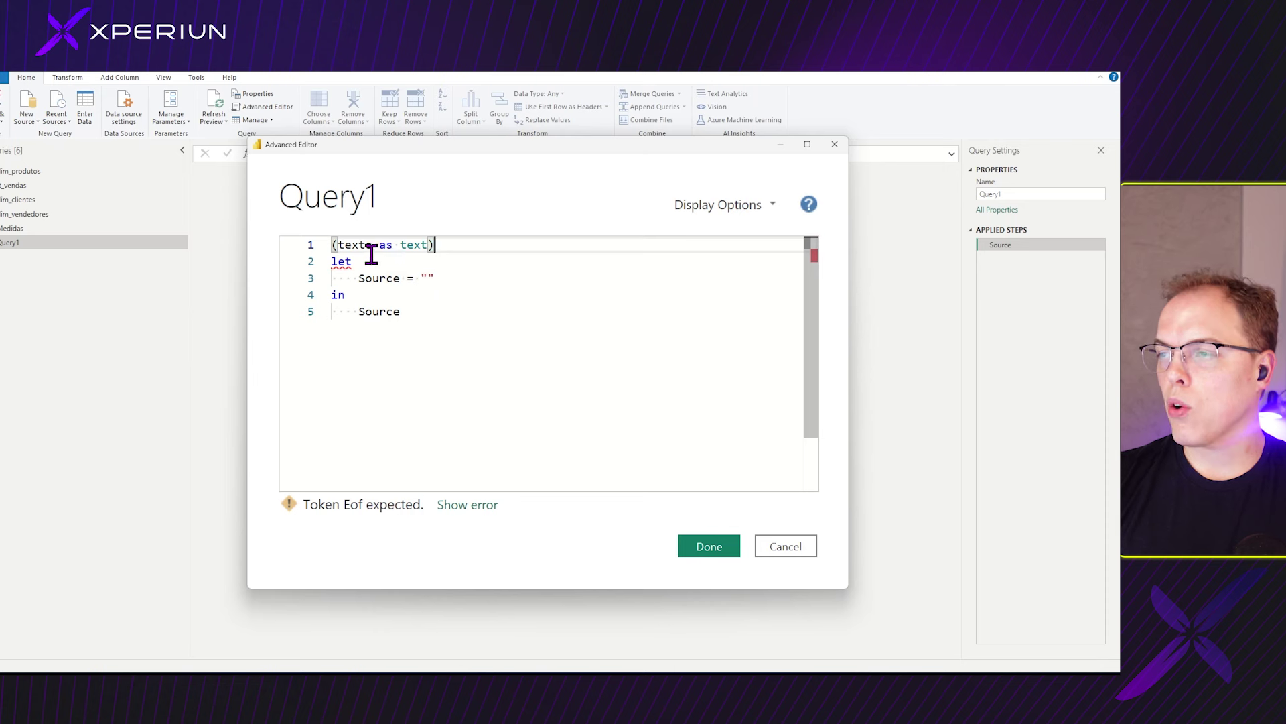
type(" =")
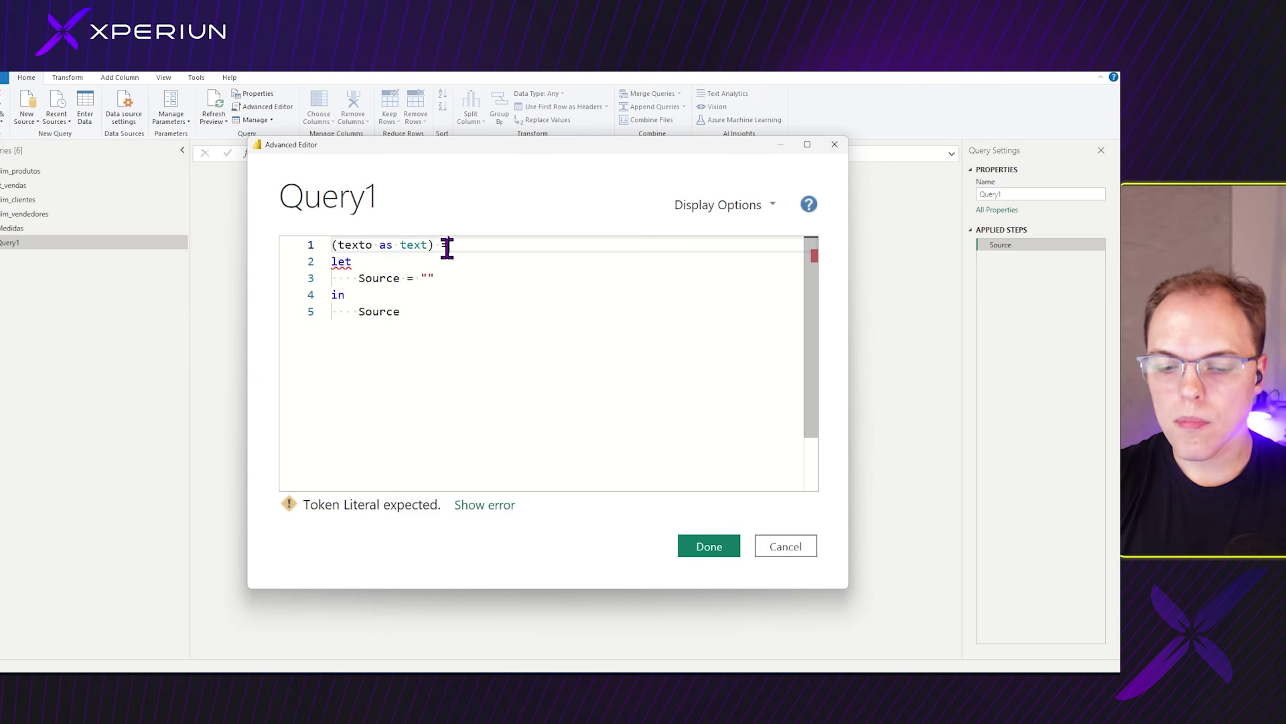
type(">")
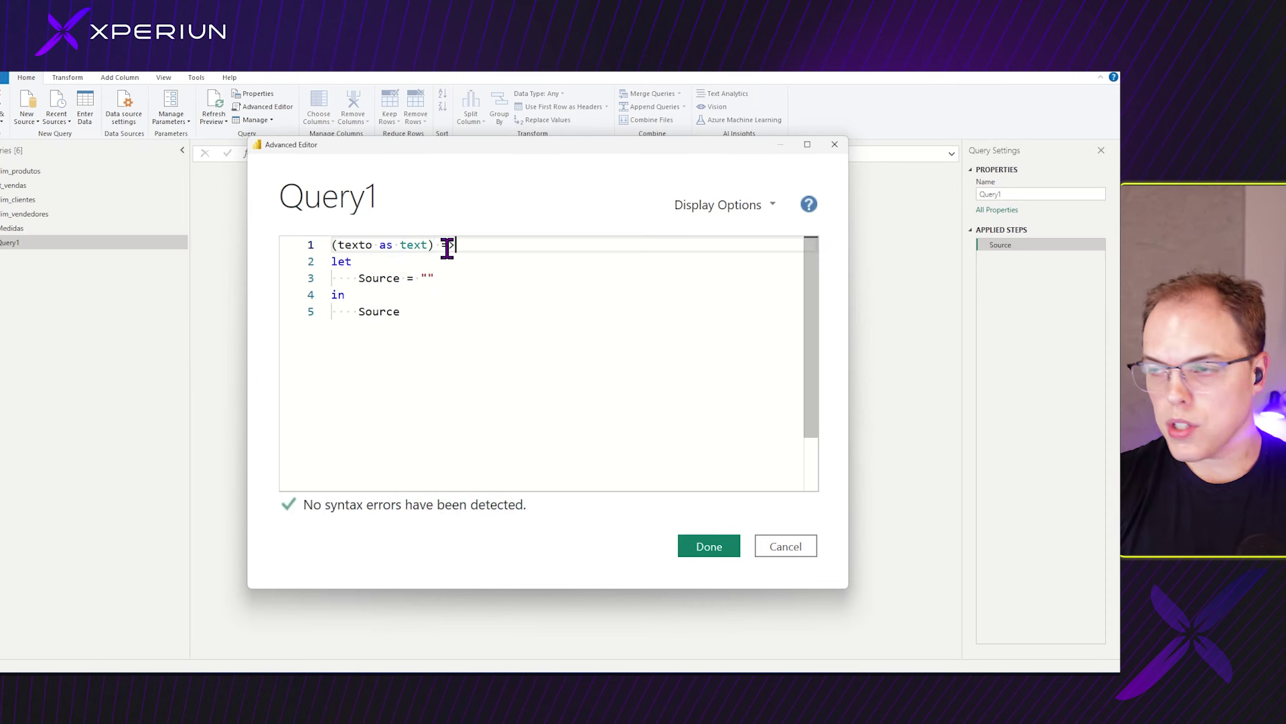
left_click_drag(462, 245, 376, 245)
left_click(355, 294)
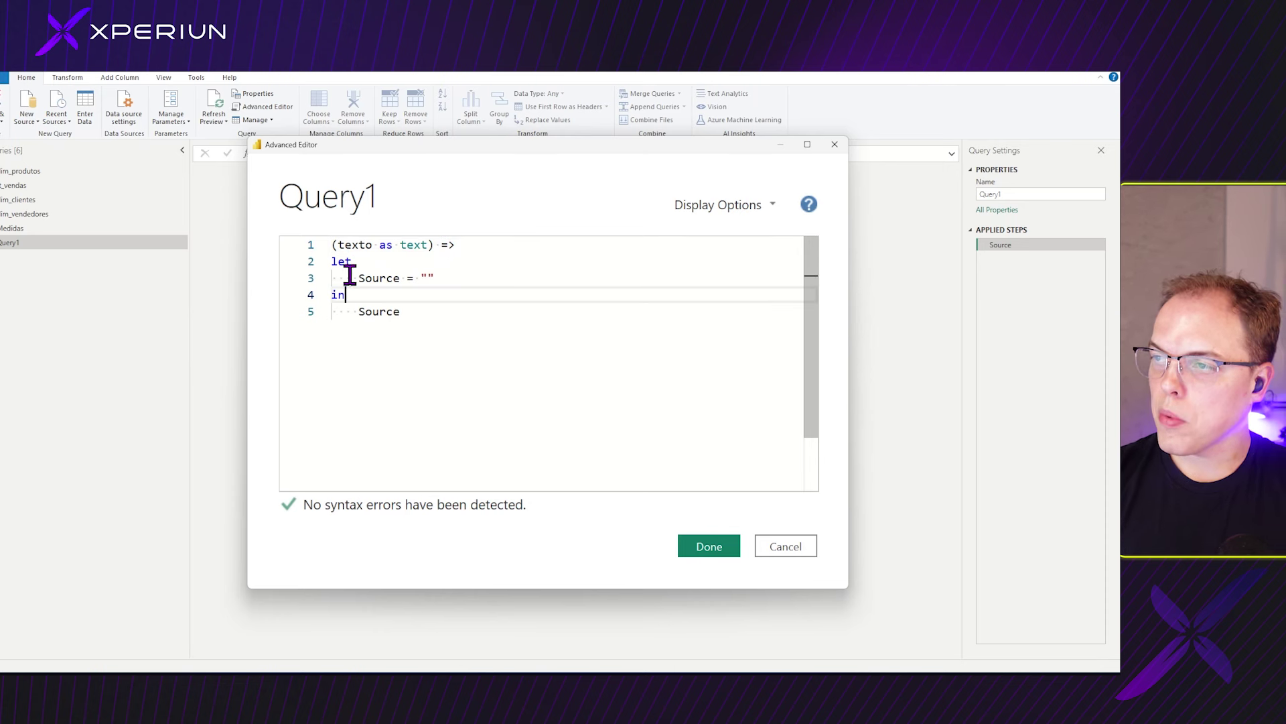
left_click(454, 317)
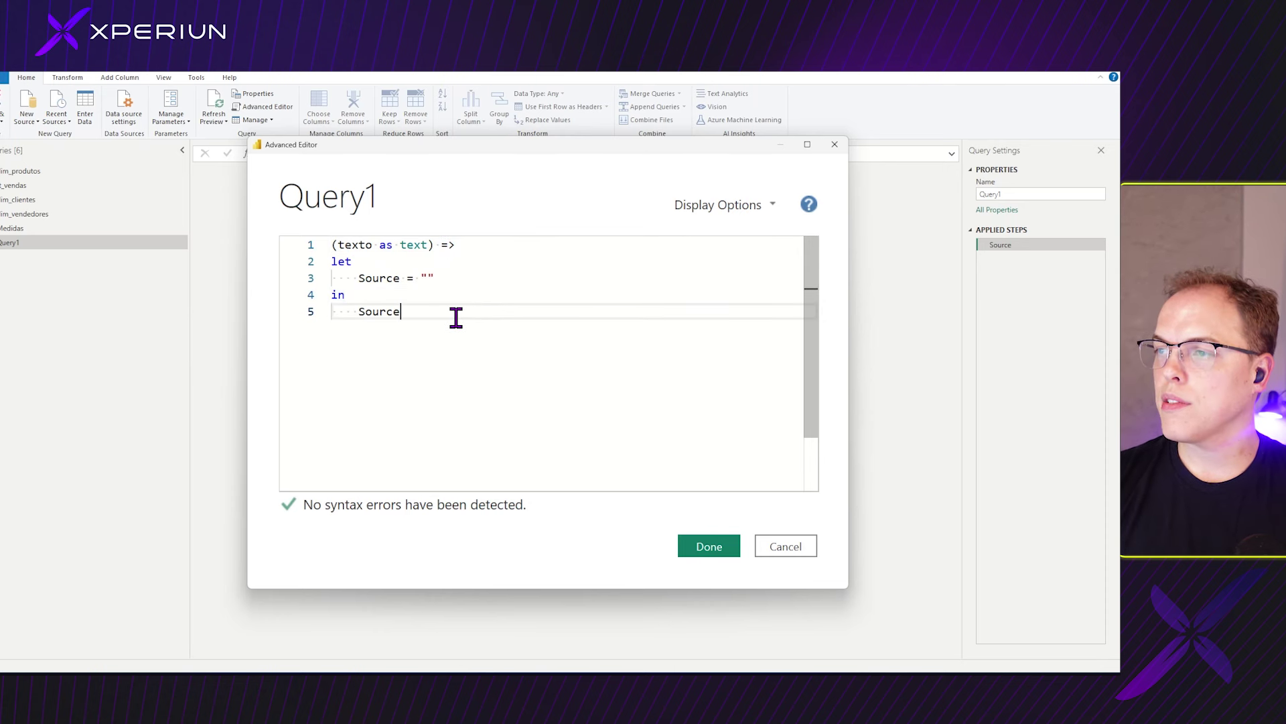
Replace the Source definition with comprimento = Text.Length(texto).
left_click(433, 280)
left_click_drag(439, 280, 362, 281)
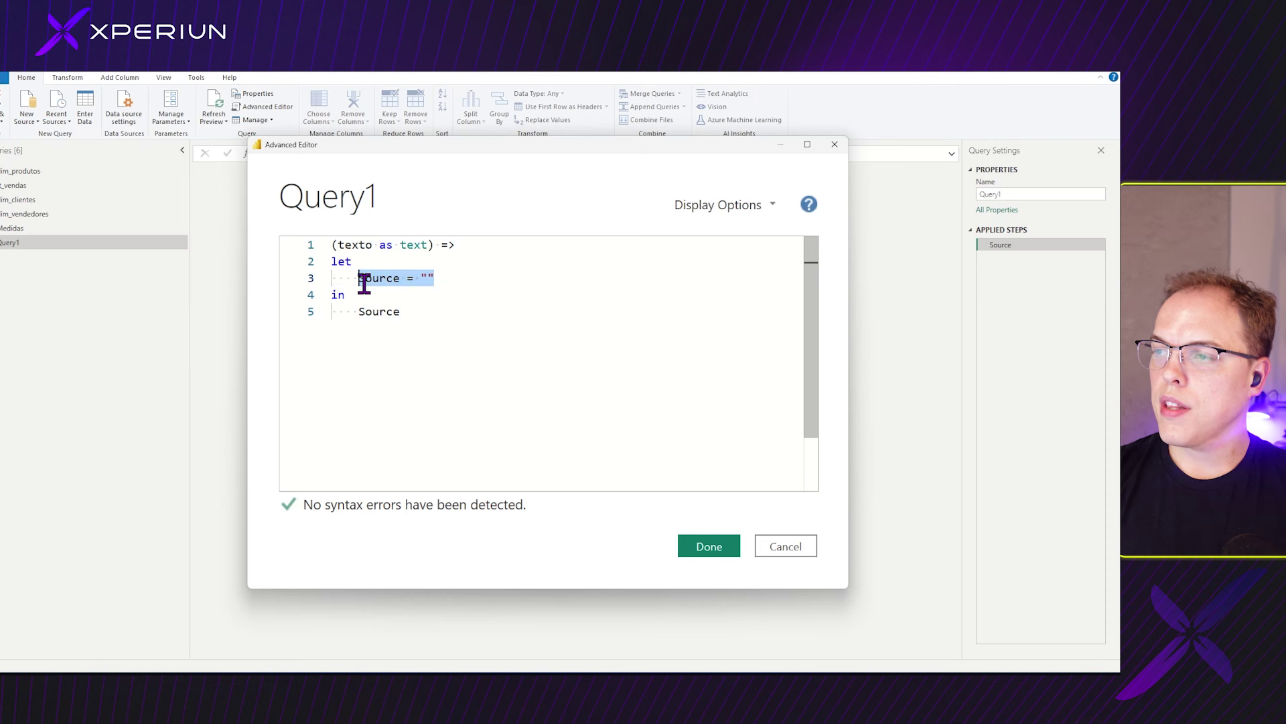
type("comp")
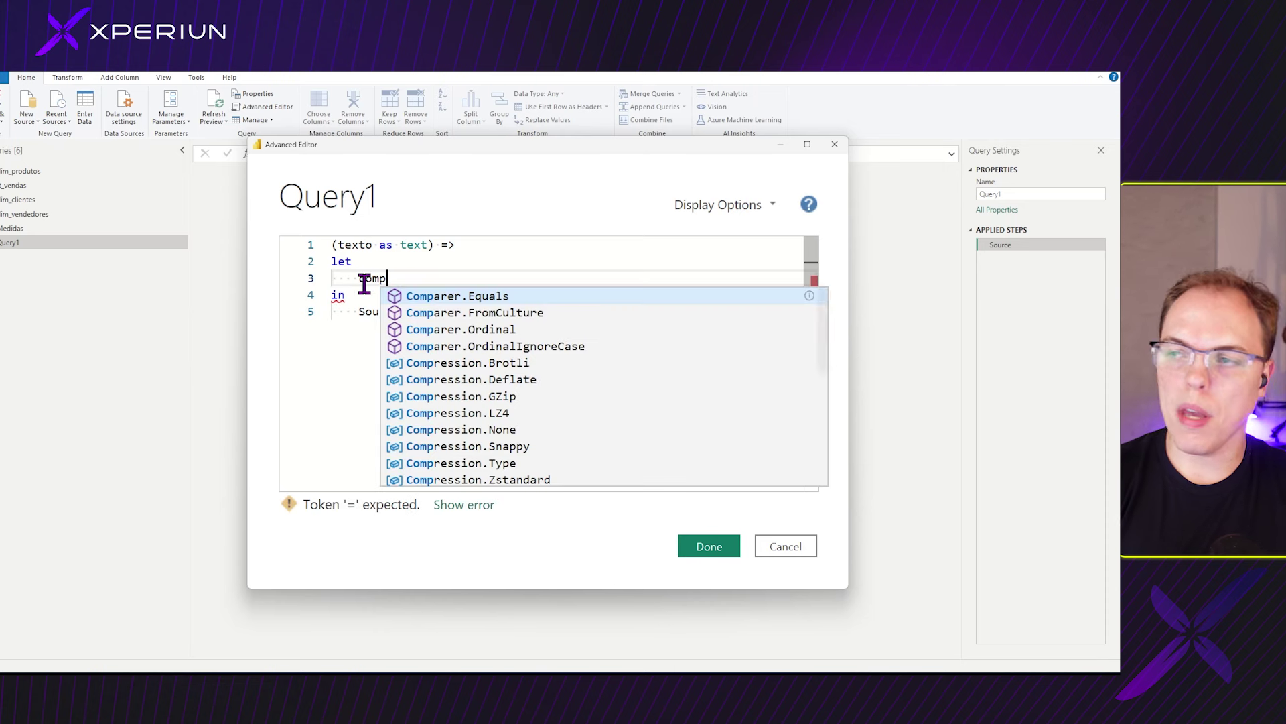
type("rimento ")
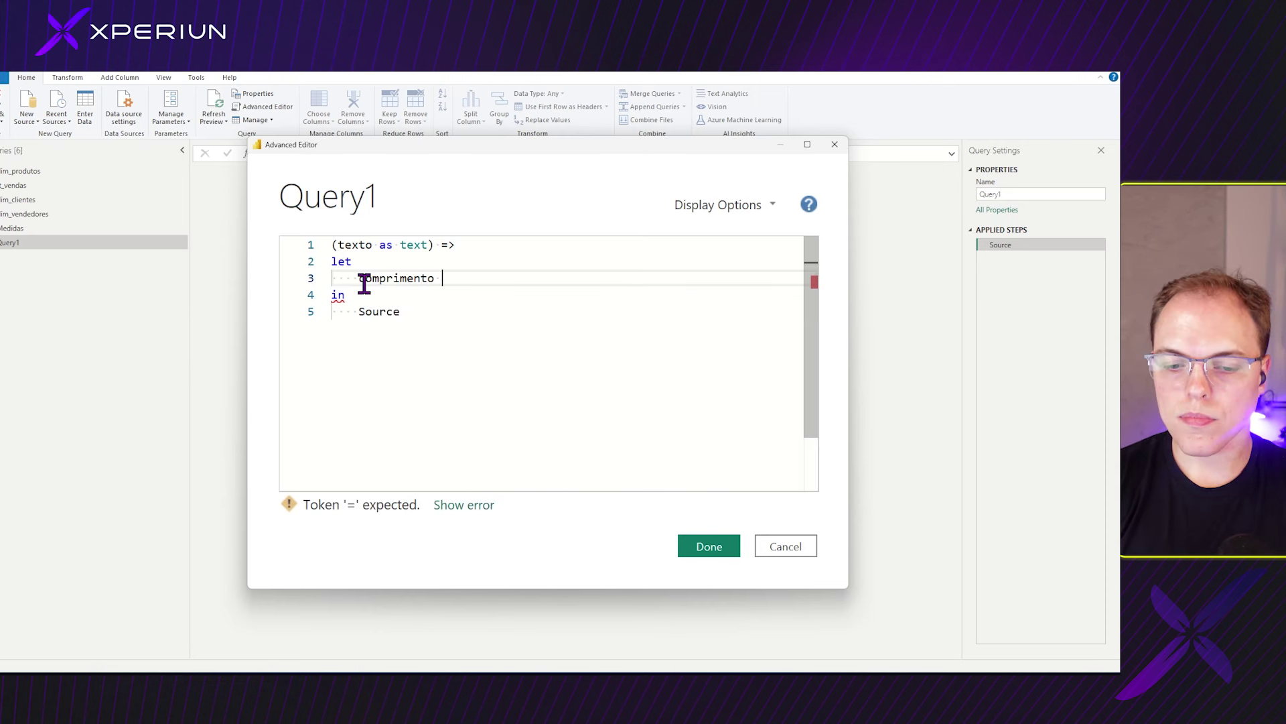
type("= Text.Lge")
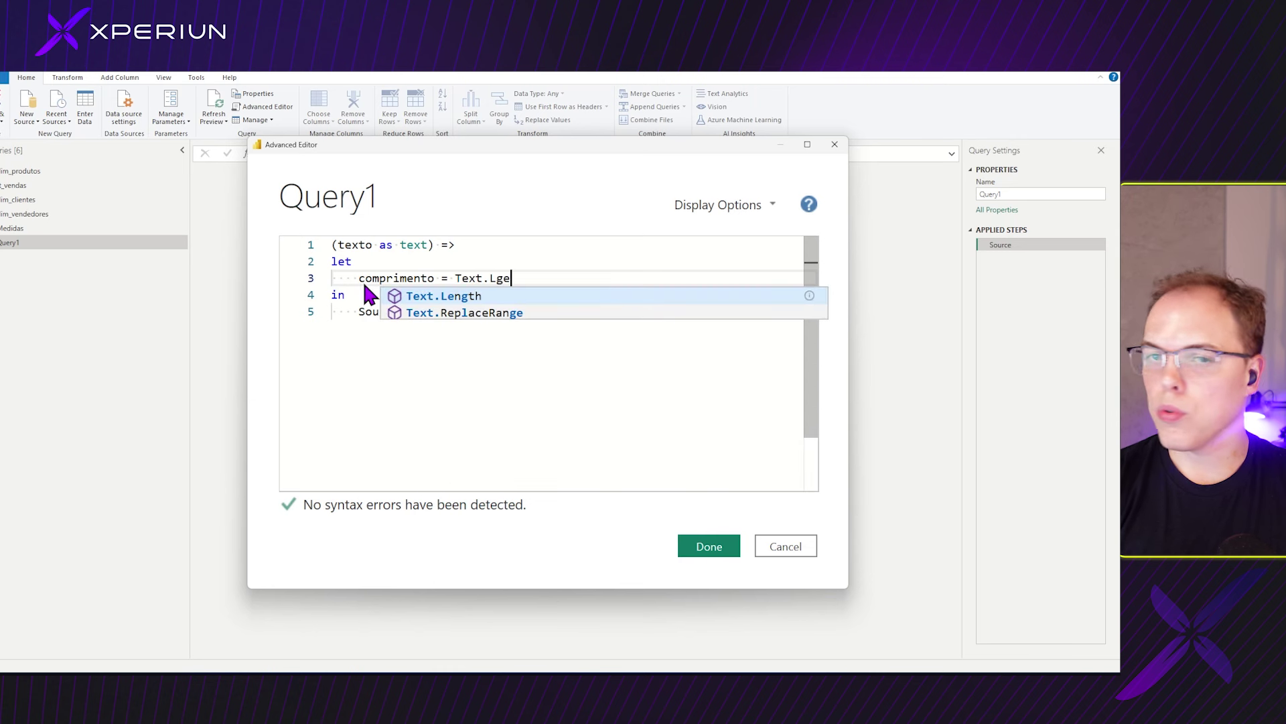
key("BackSpace")
key("BackSpace")
type("en")
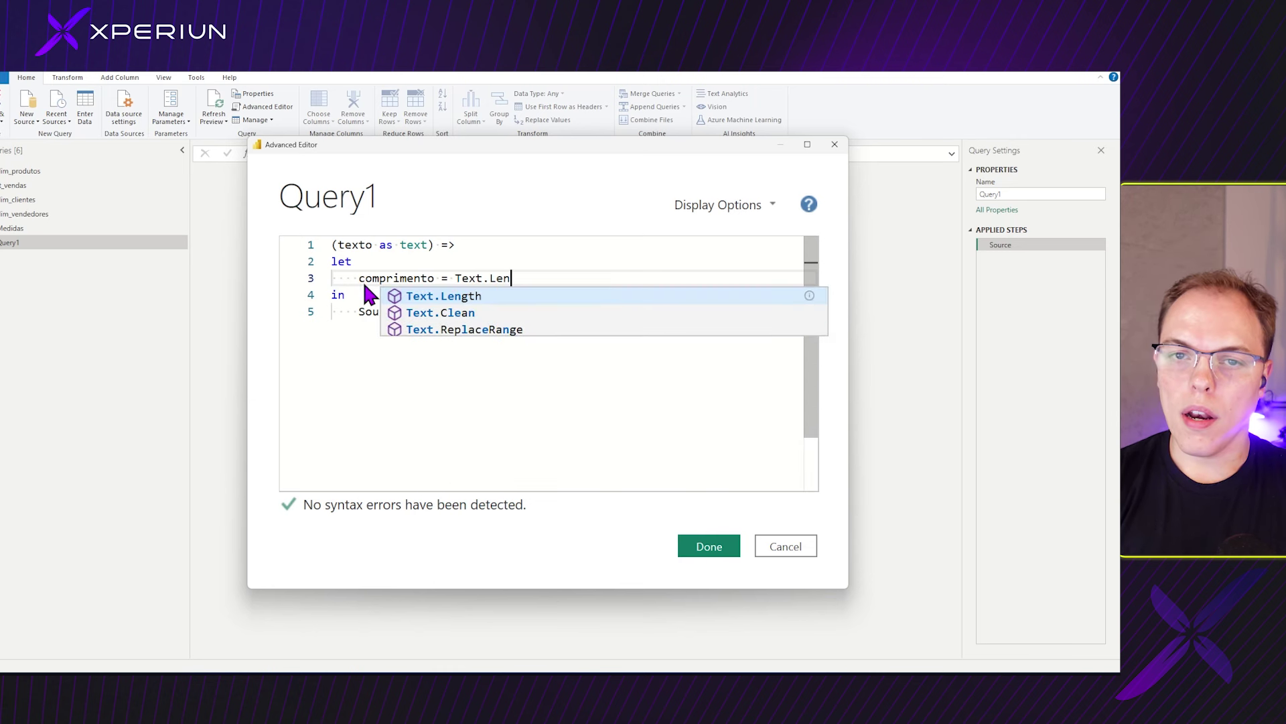
key("Tab")
type("(te")
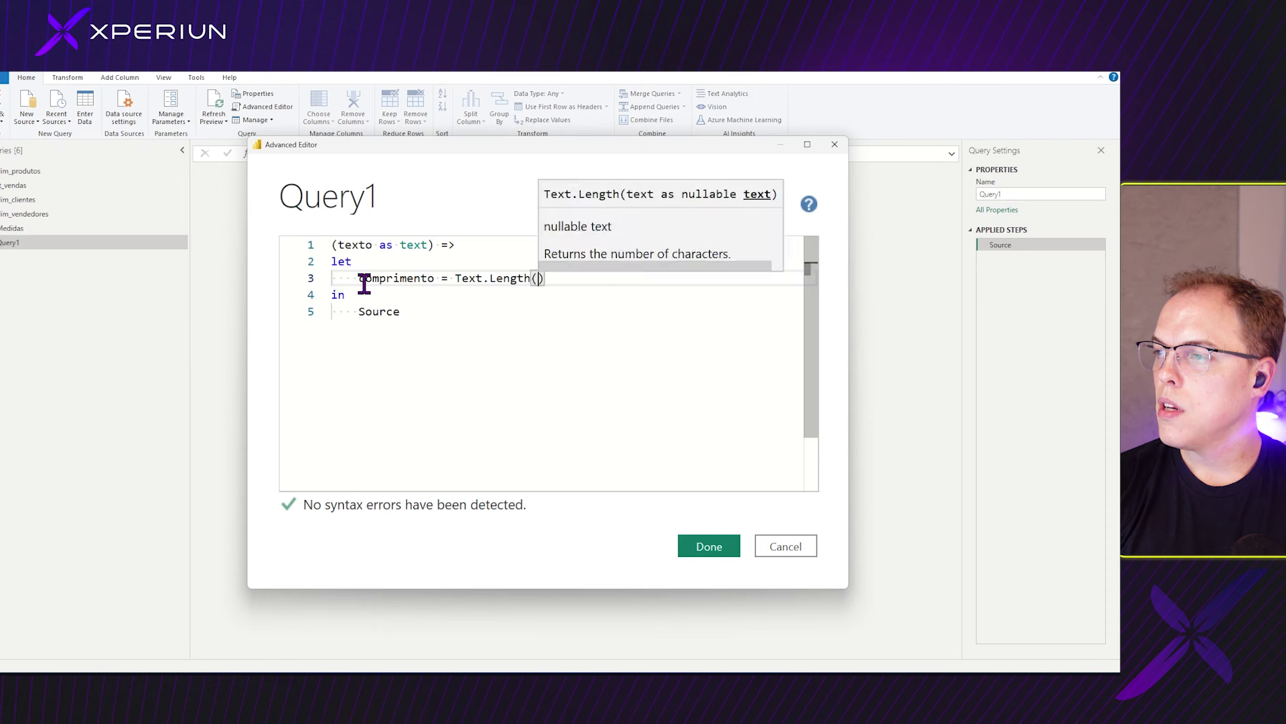
type("xto")
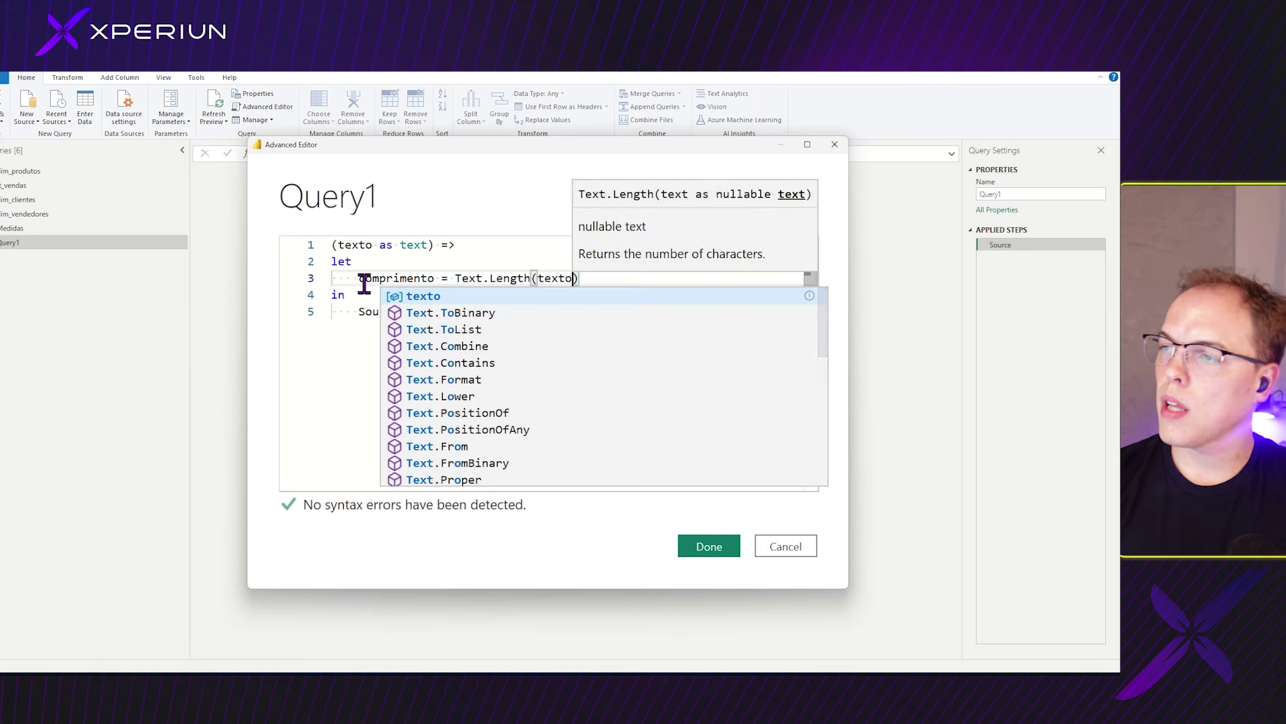
left_click_drag(359, 278, 347, 288)
left_click(345, 244)
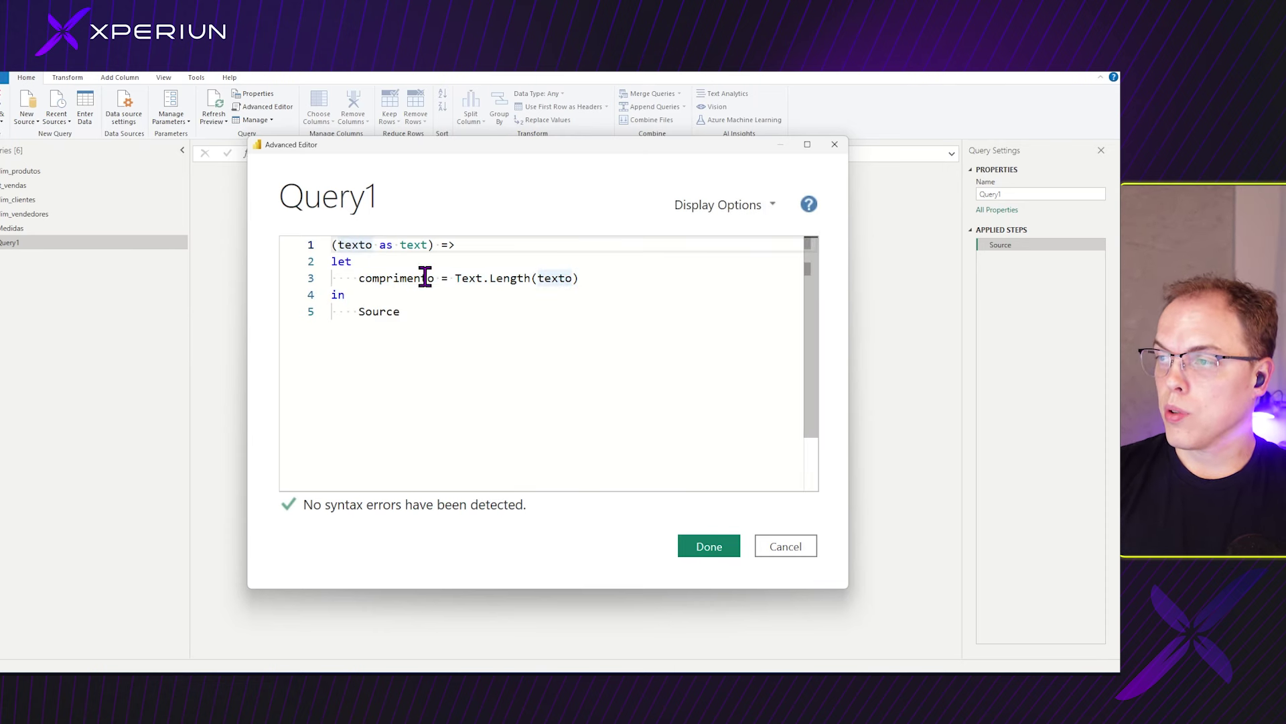
left_click(524, 276)
left_click(373, 277)
Add a second variable, mascara, that calls Text.Repeat with "*" as the text to repeat.
left_click(616, 277)
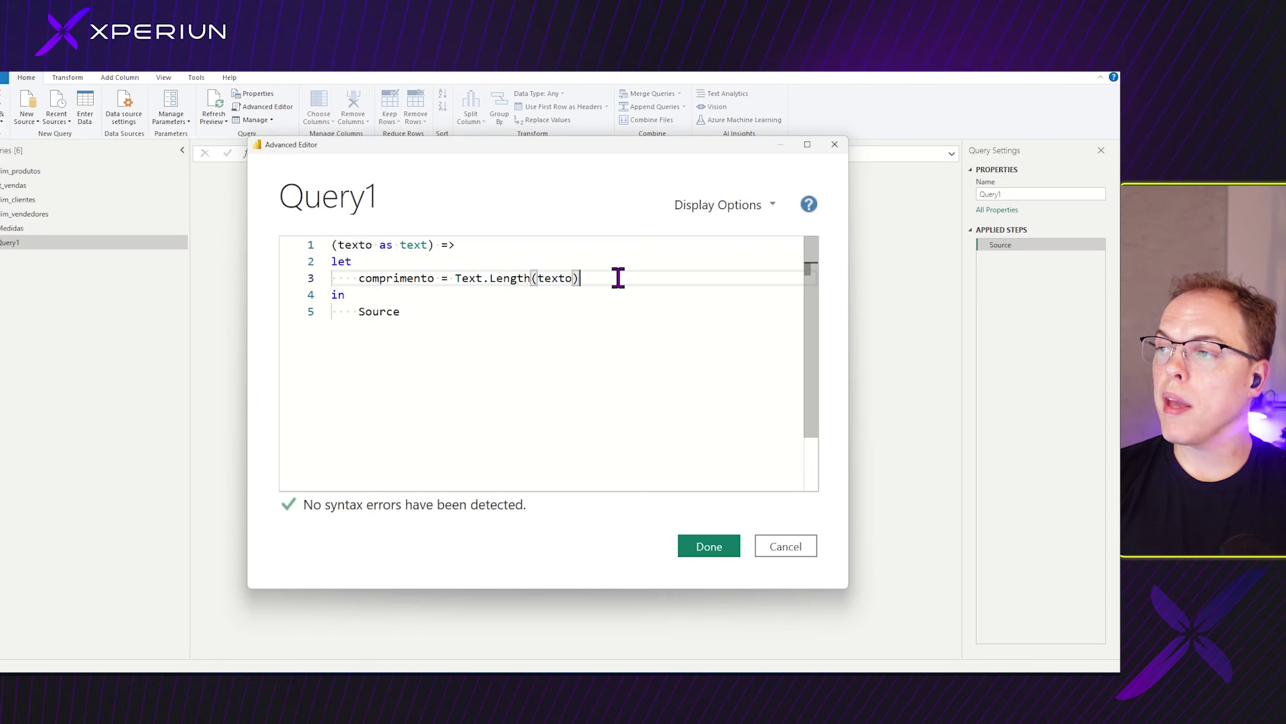
type(",")
key("Return")
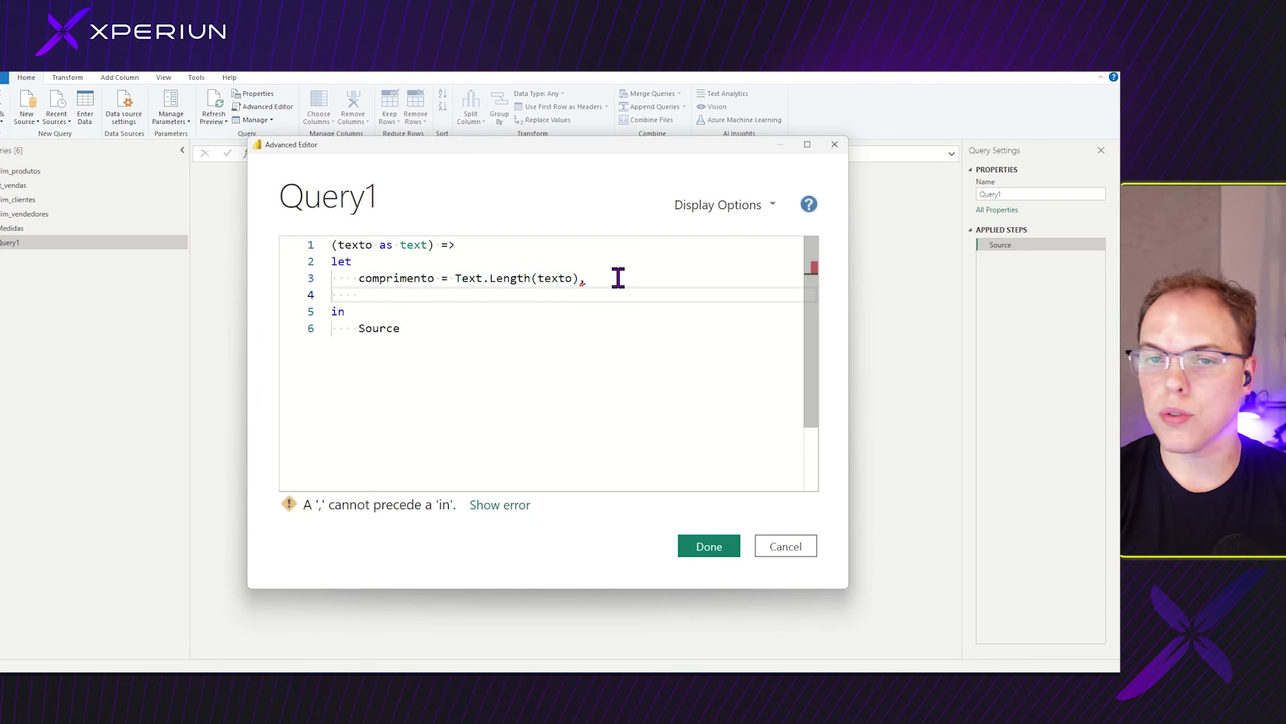
type("mascara")
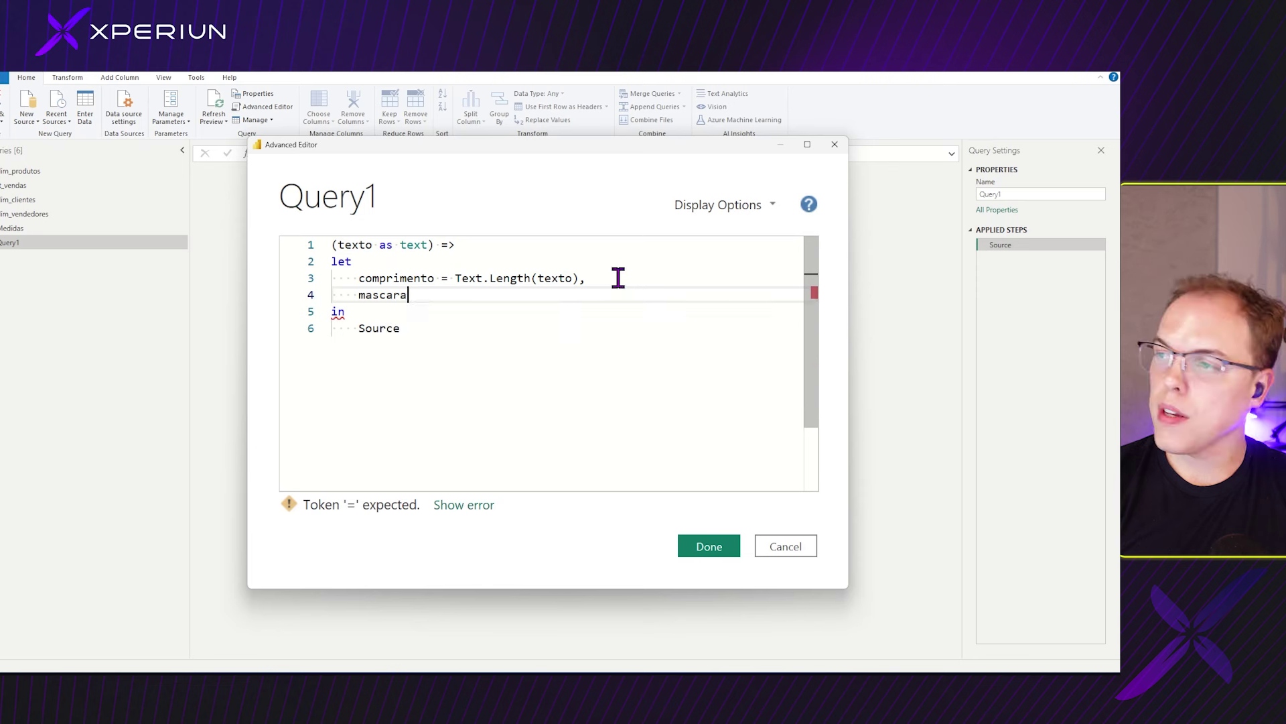
type(" = T")
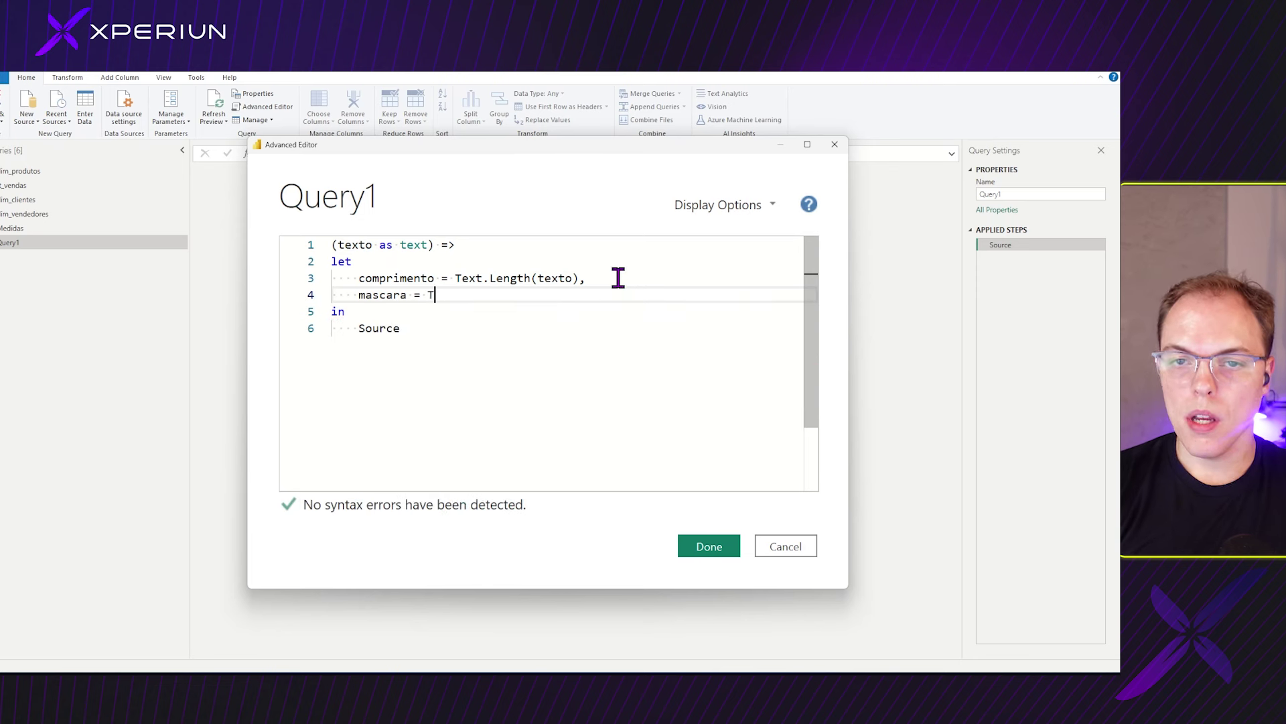
type("ext")
key("Escape")
type(".Repe")
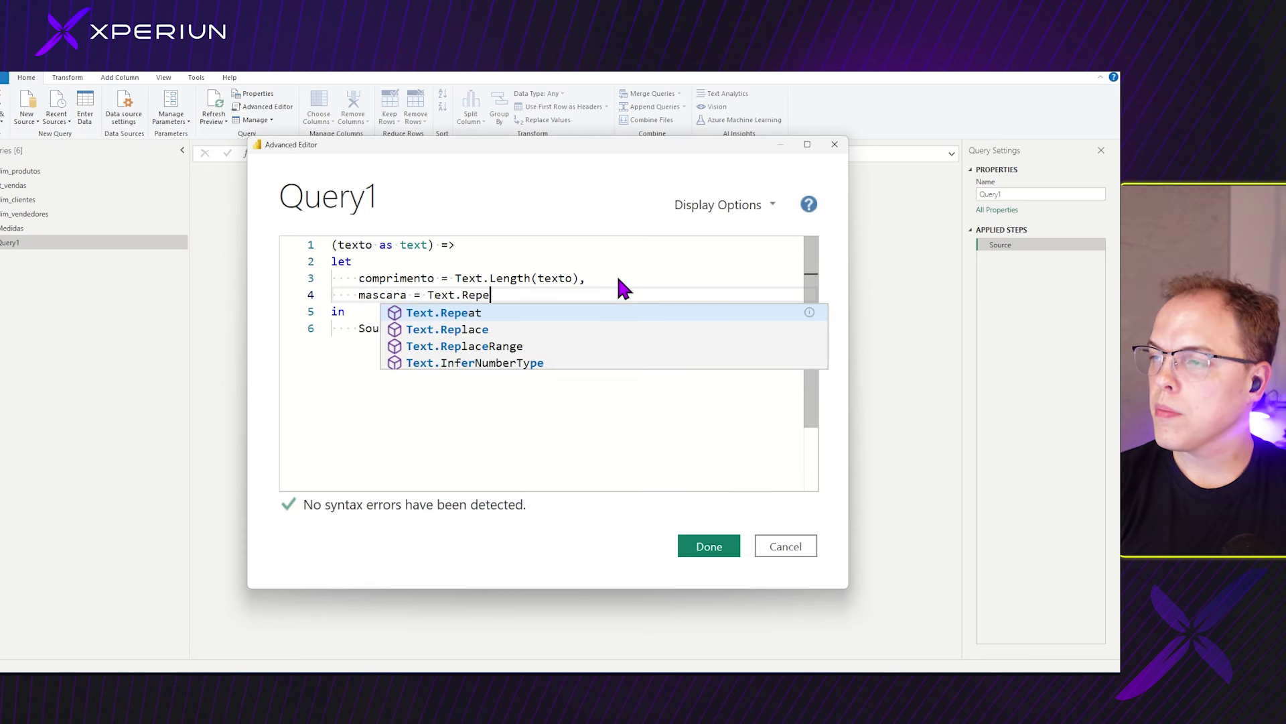
key("Tab")
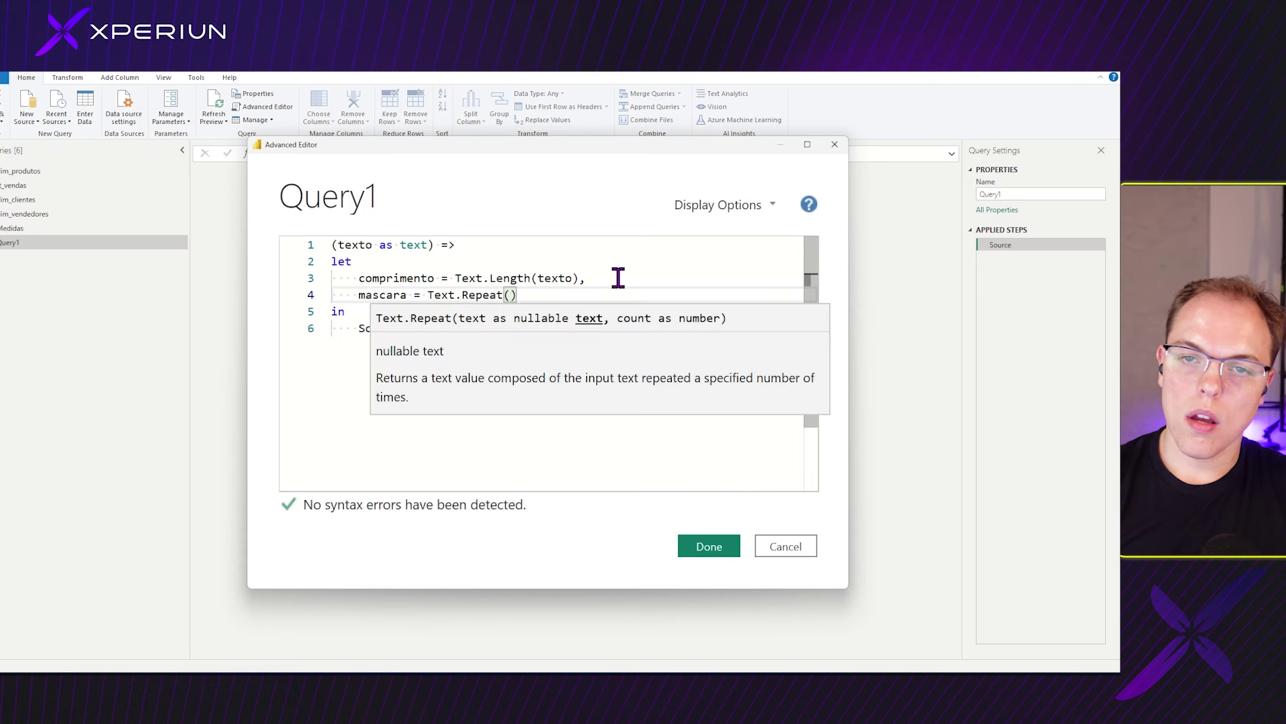
type("\"*\",")
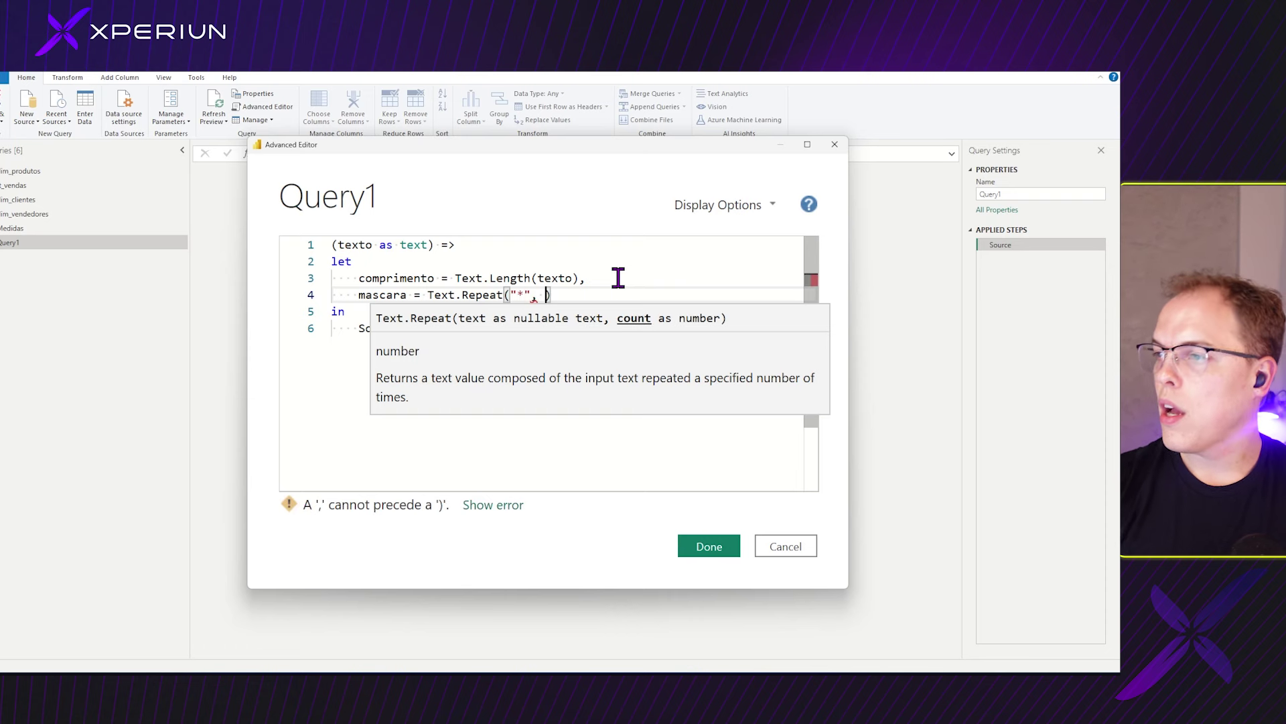
Complete the Text.Repeat call with comprimento as the count, keeping "*" as the masking character.
key("Escape")
double_click(431, 277)
key("ctrl+c")
left_click(540, 295)
key("ctrl+v")
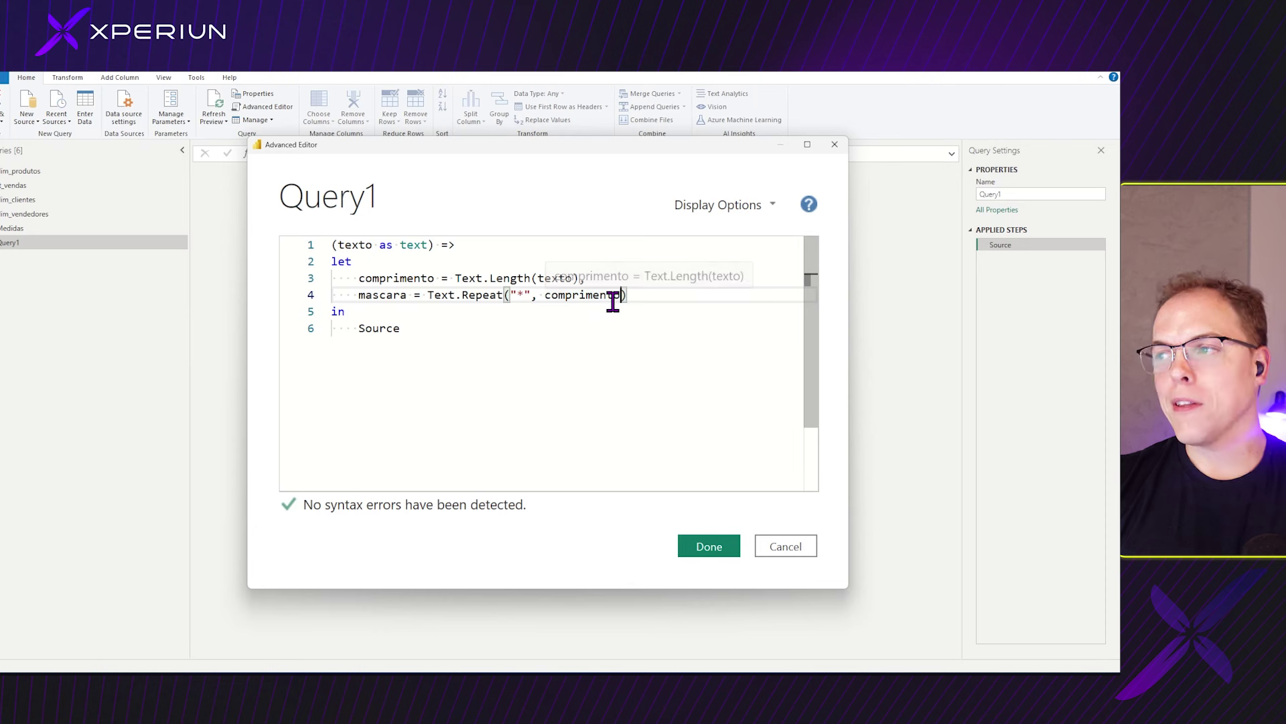
left_click(520, 350)
left_click(519, 296)
type("*")
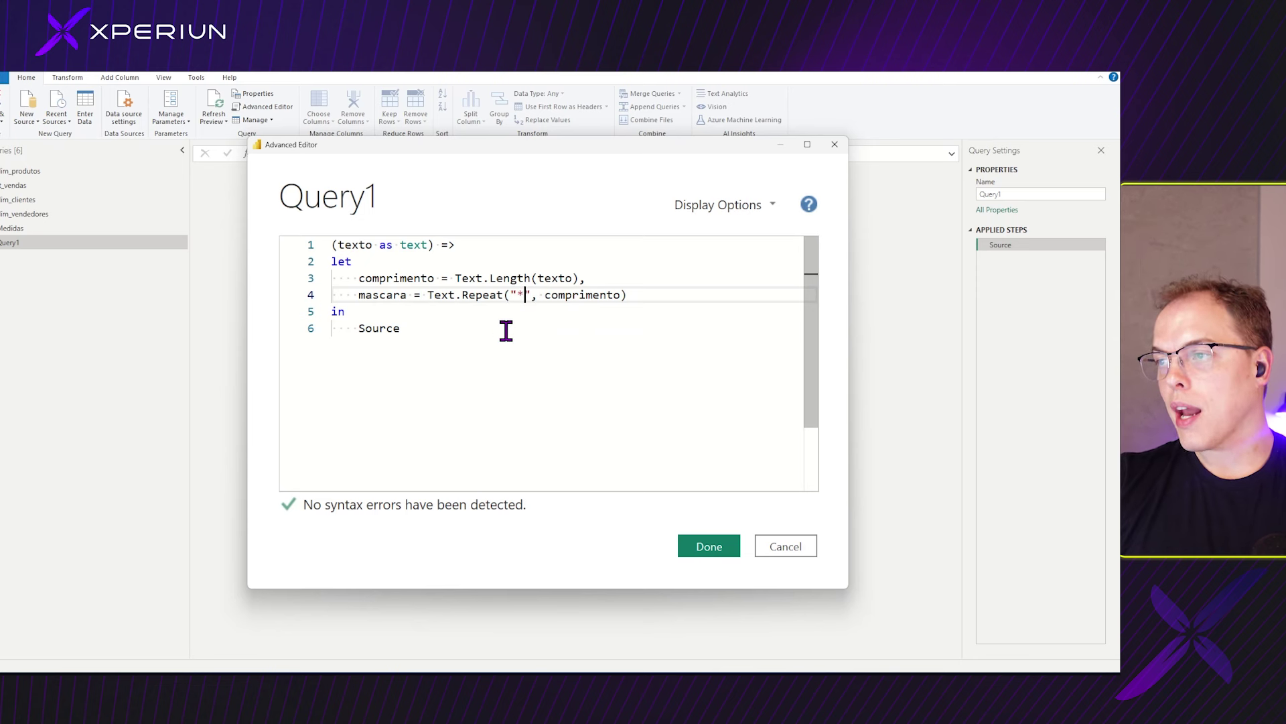
left_click_drag(512, 296, 524, 297)
Make the function return mascara instead of Source and save the code.
double_click(368, 295)
key("ctrl+c")
double_click(373, 327)
key("ctrl+v")
left_click(700, 546)
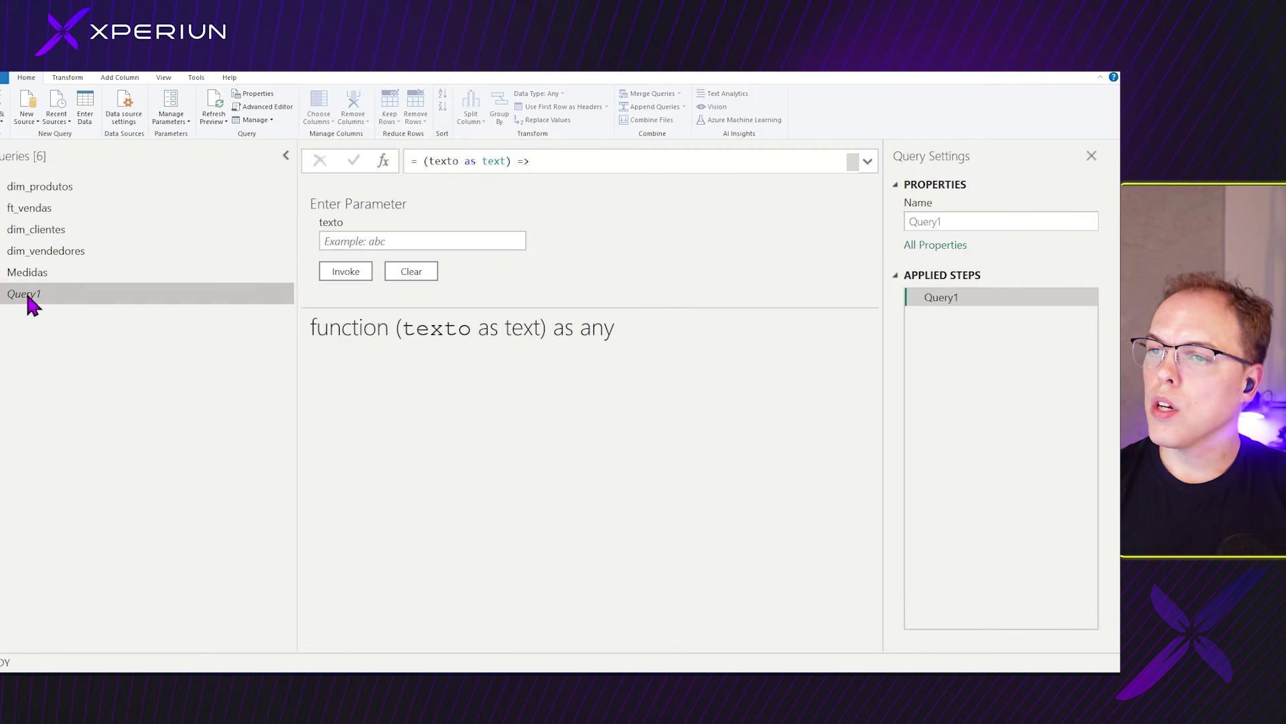
Rename the new function query as fxMascaraTexto.
double_click(27, 294)
type("fx")
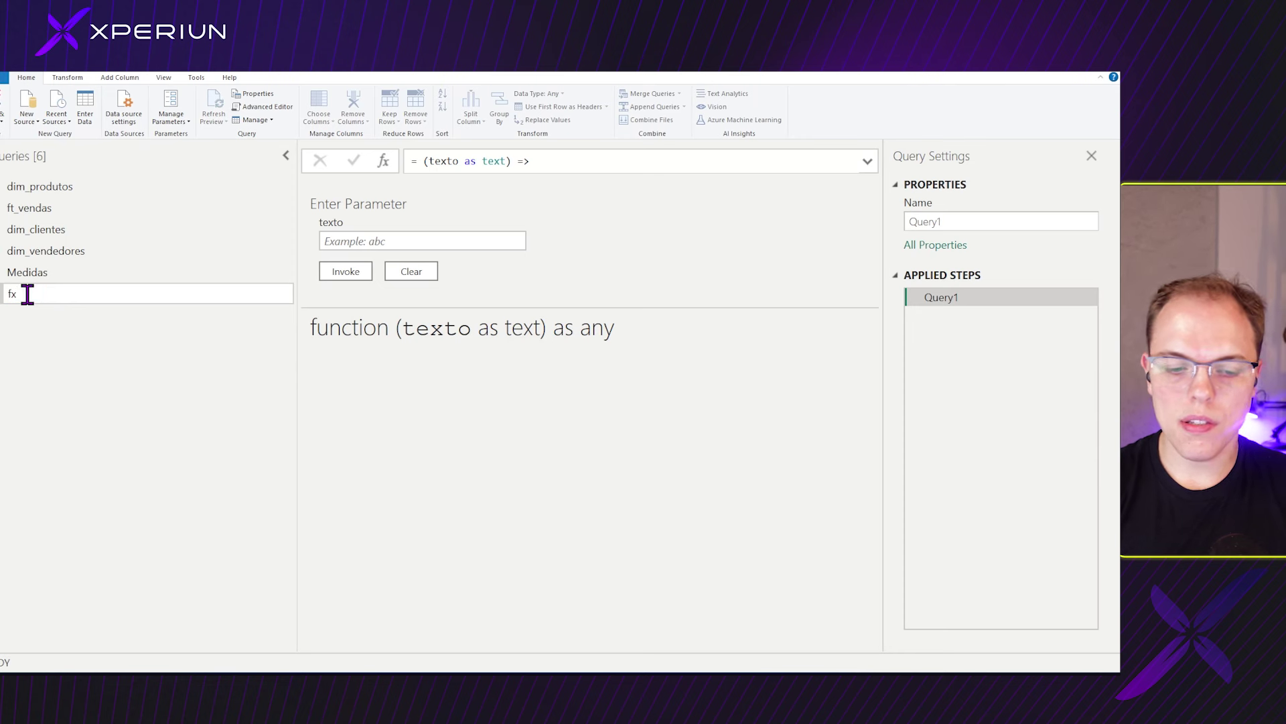
type("MascaraTexto")
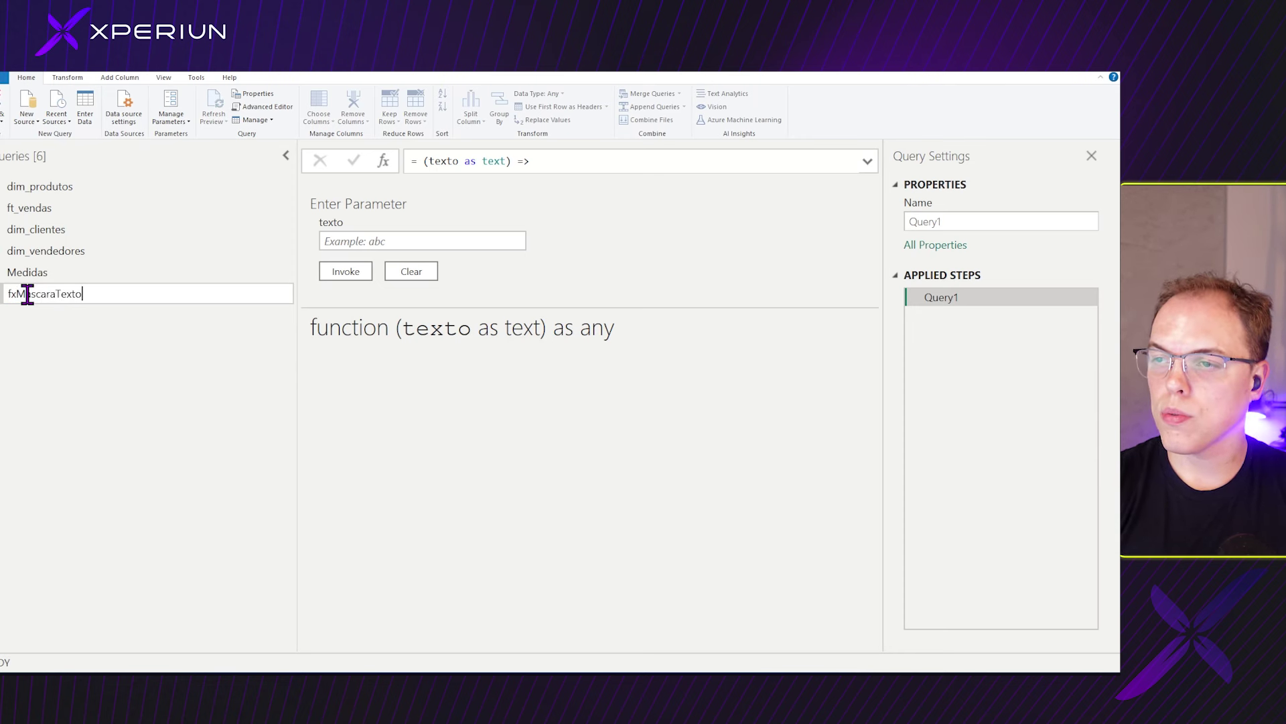
Open the dim_clientes query, widen its data preview and select the nome column.
key("Return")
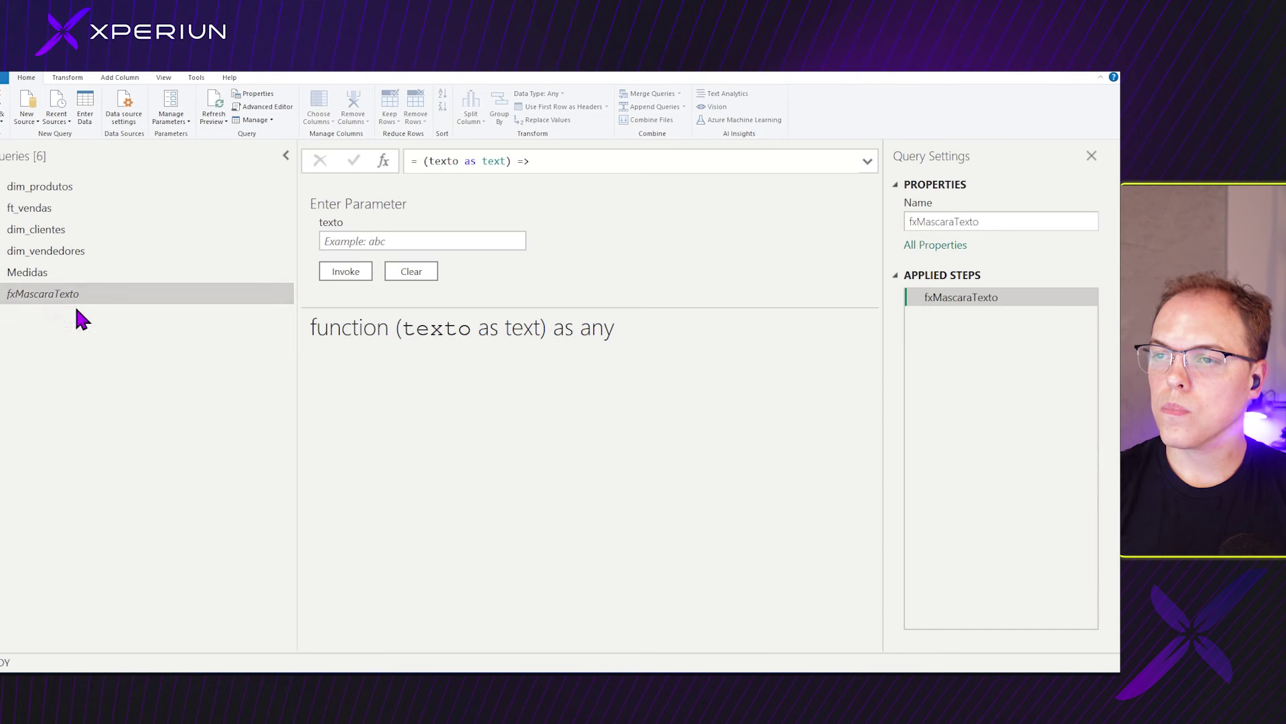
left_click(53, 231)
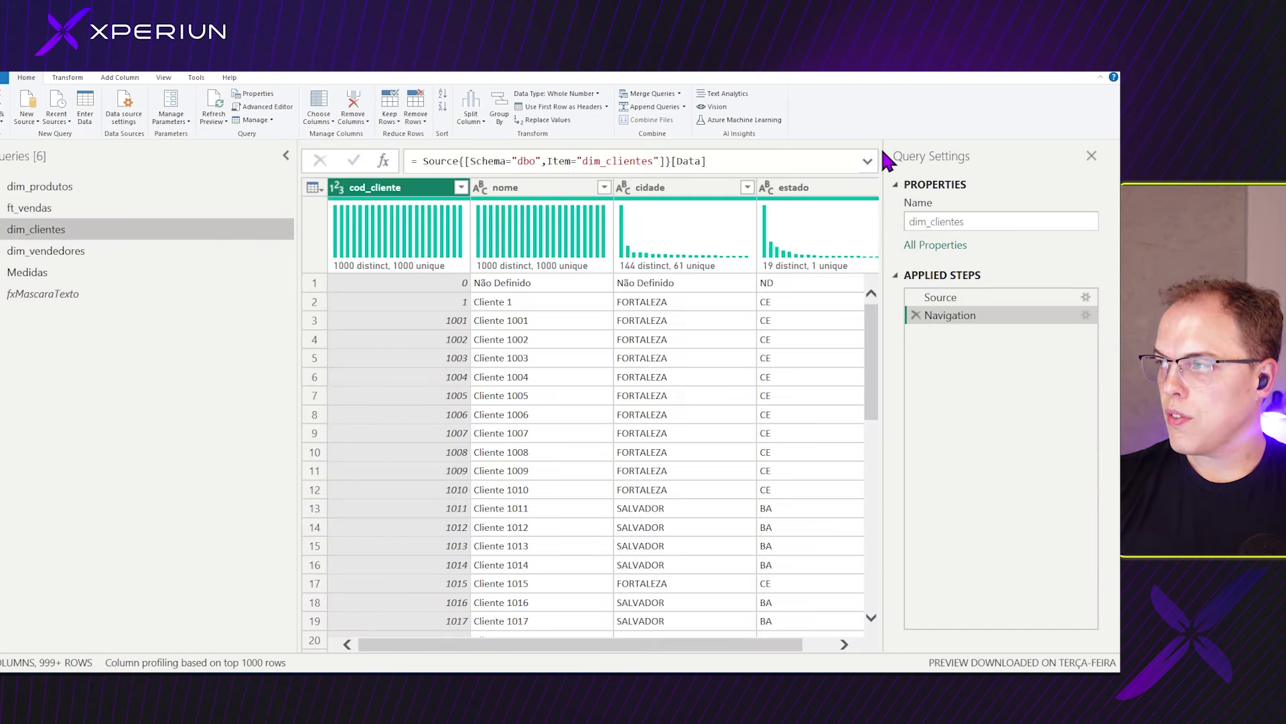
left_click_drag(885, 150, 988, 156)
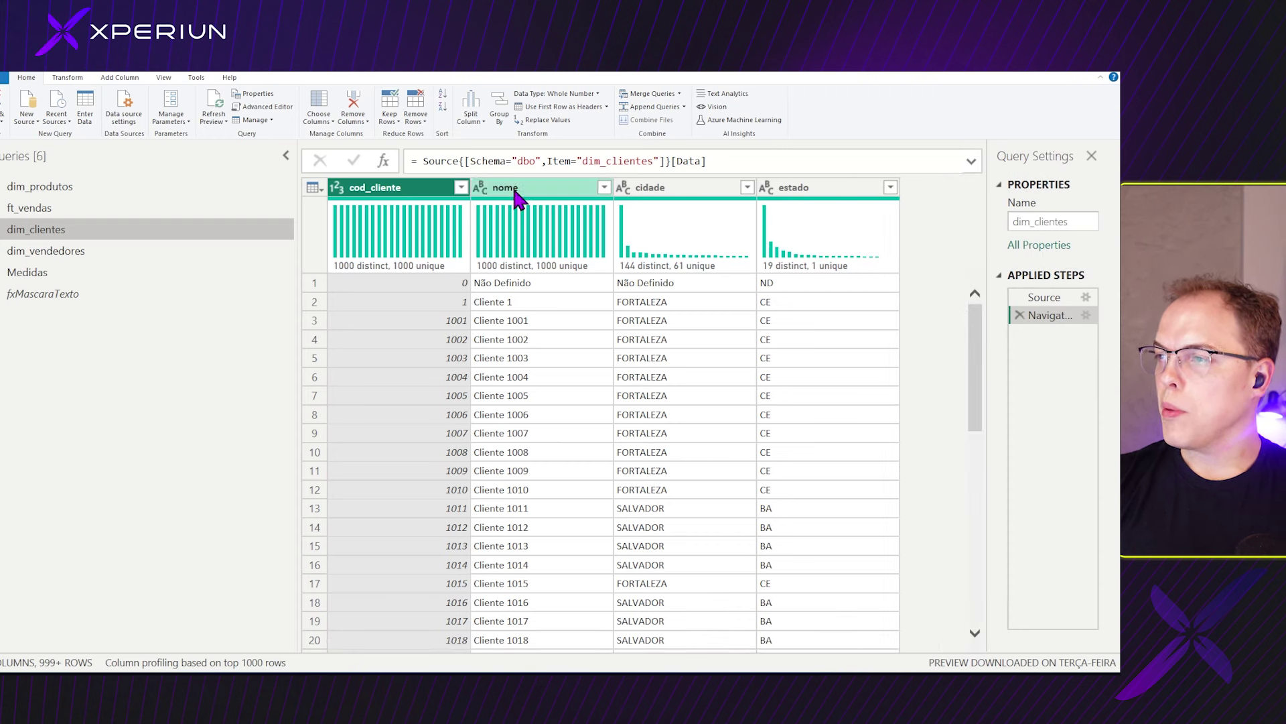
left_click(533, 338)
left_click(519, 201)
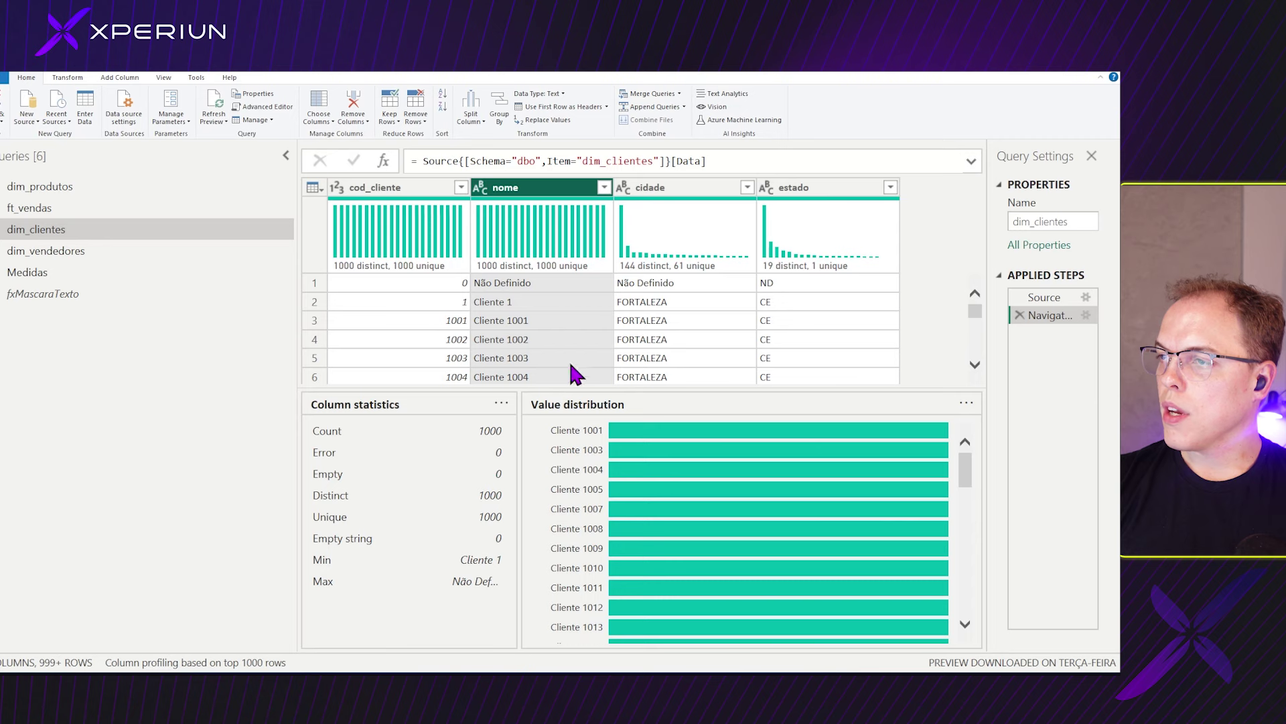
left_click_drag(937, 392, 937, 570)
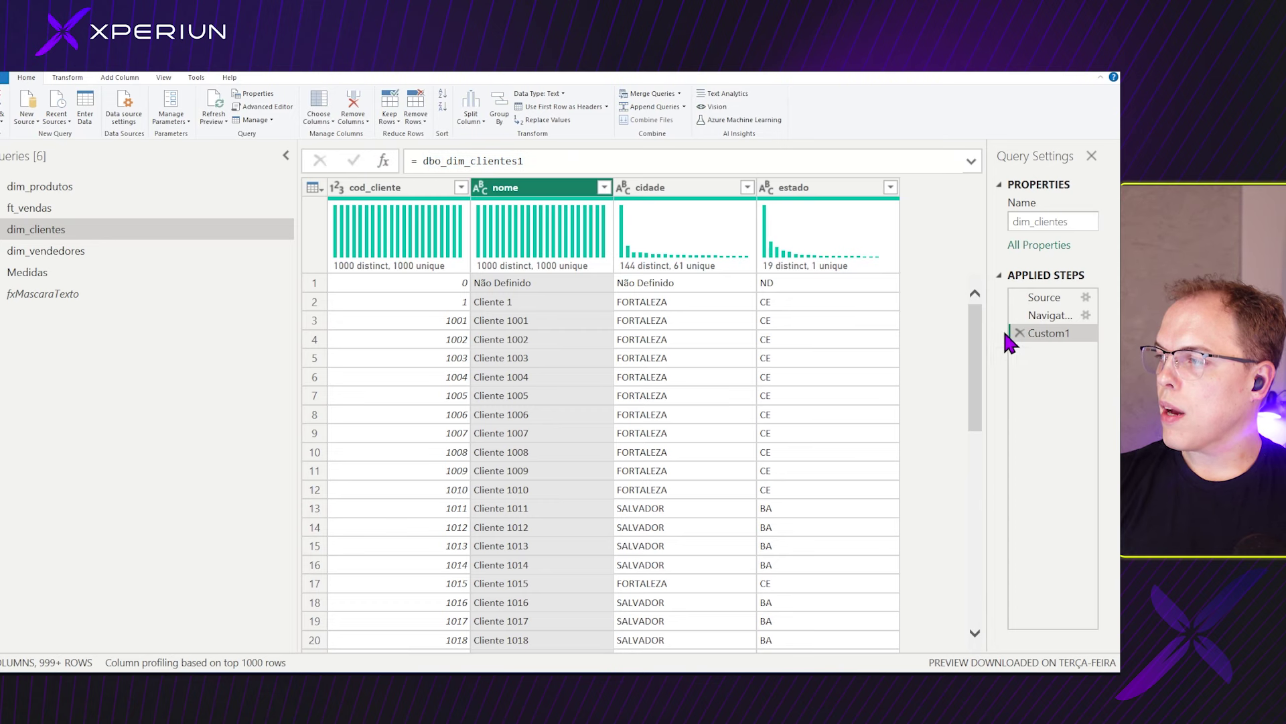
Rename the Custom1 step as mascara in the dim_clientes code and return mascara as the query's result.
right_click(1045, 335)
left_click(1039, 393)
left_click(263, 106)
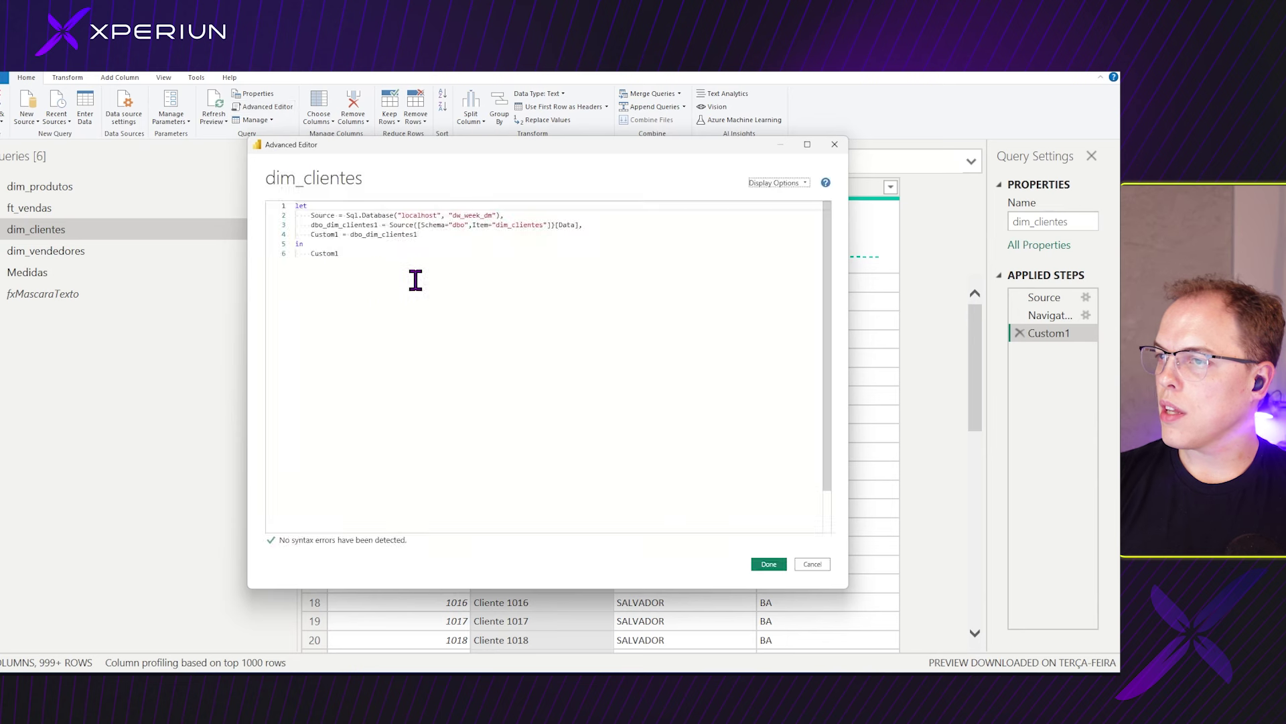
double_click(333, 234)
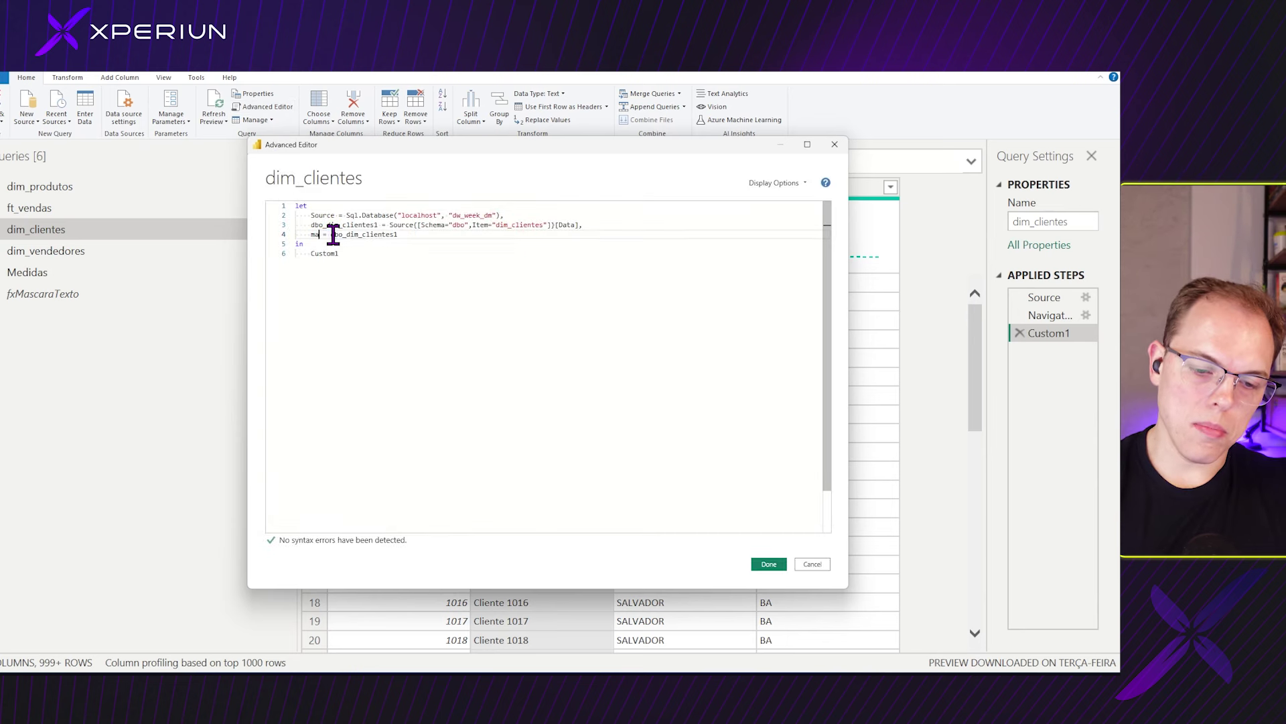
type("mascara")
double_click(333, 234)
key("ctrl+c")
double_click(325, 254)
key("ctrl+v")
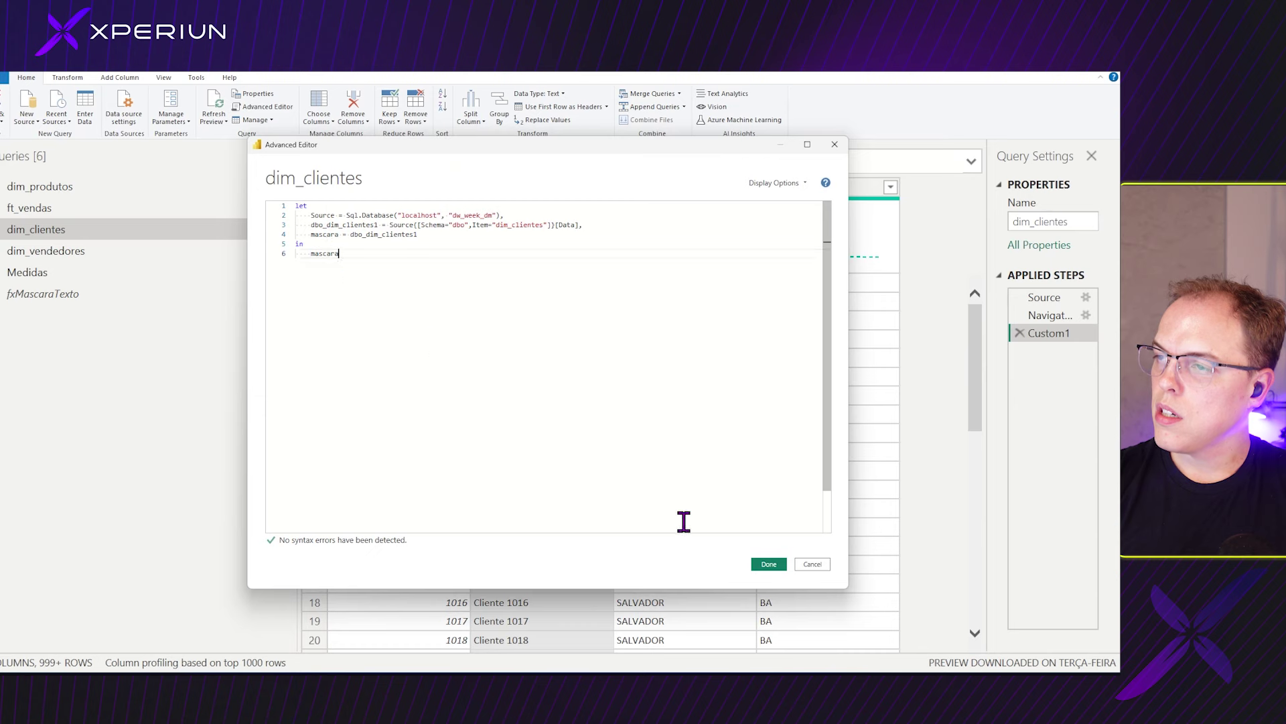
left_click(768, 564)
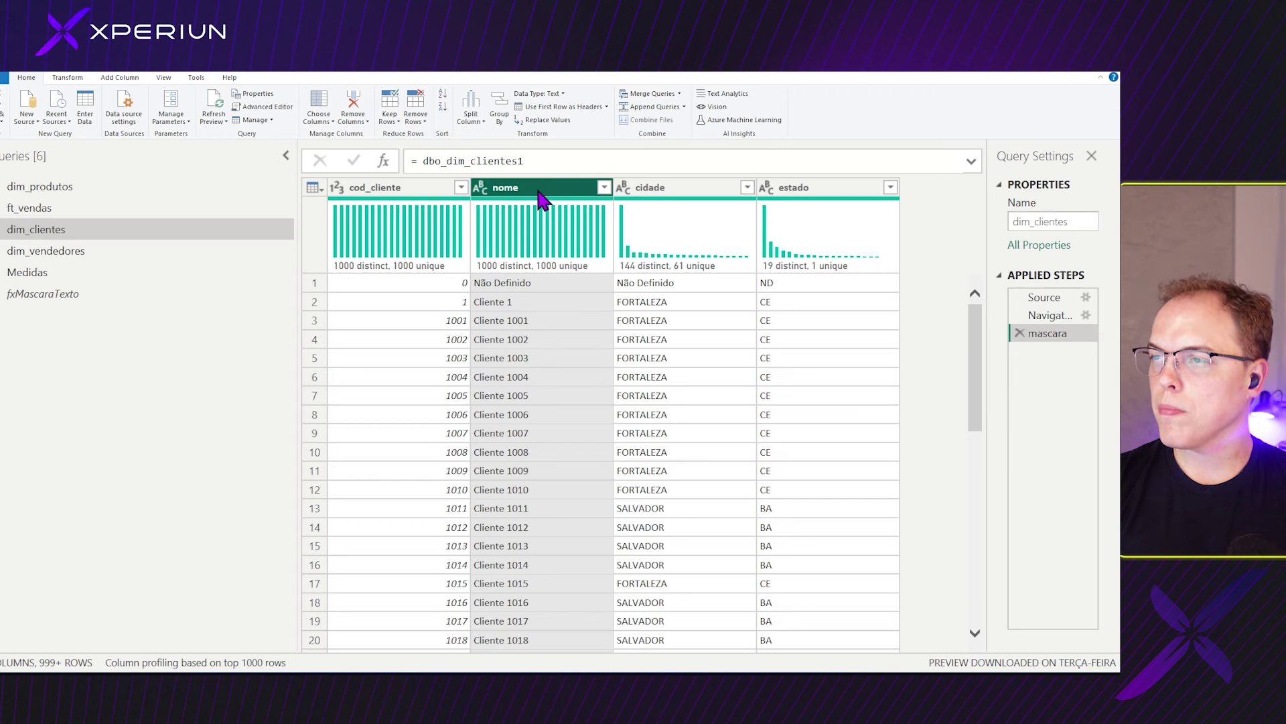
Insert "Table.Tra" before dbo_dim_clientes1 in the mascara step's formula.
left_click(432, 161)
key("Escape")
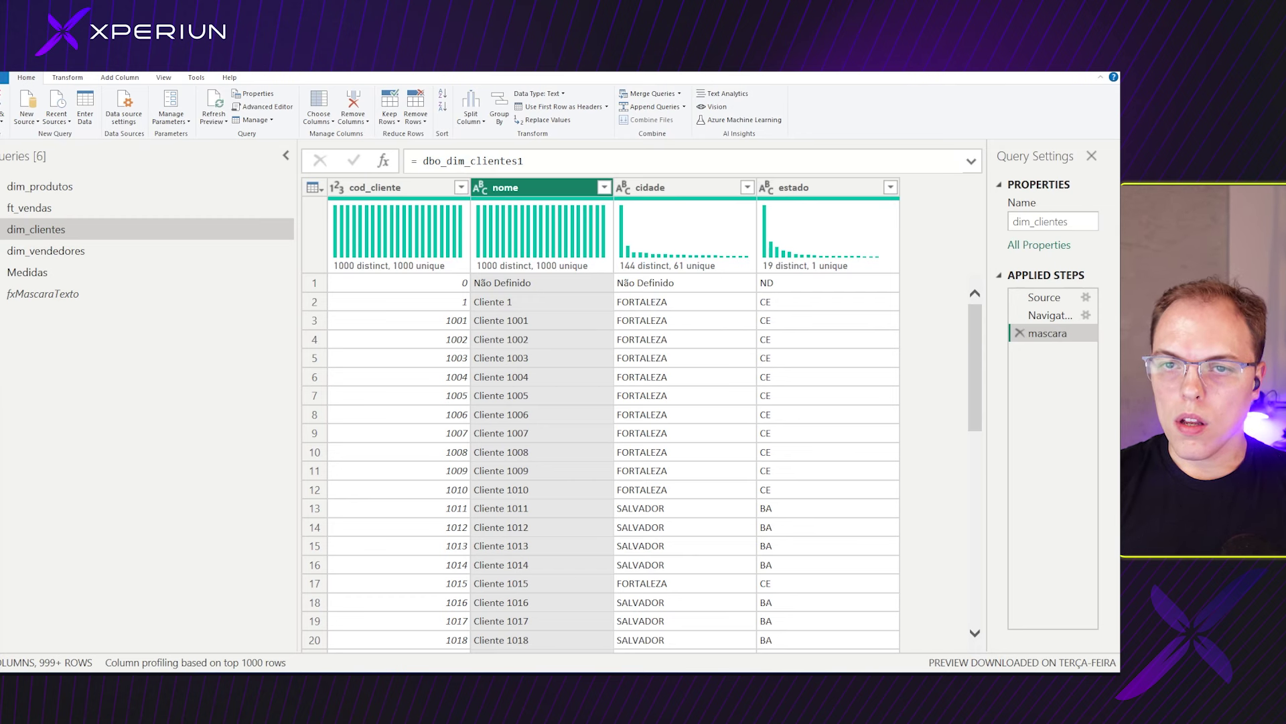
left_click(428, 162)
type("Table.")
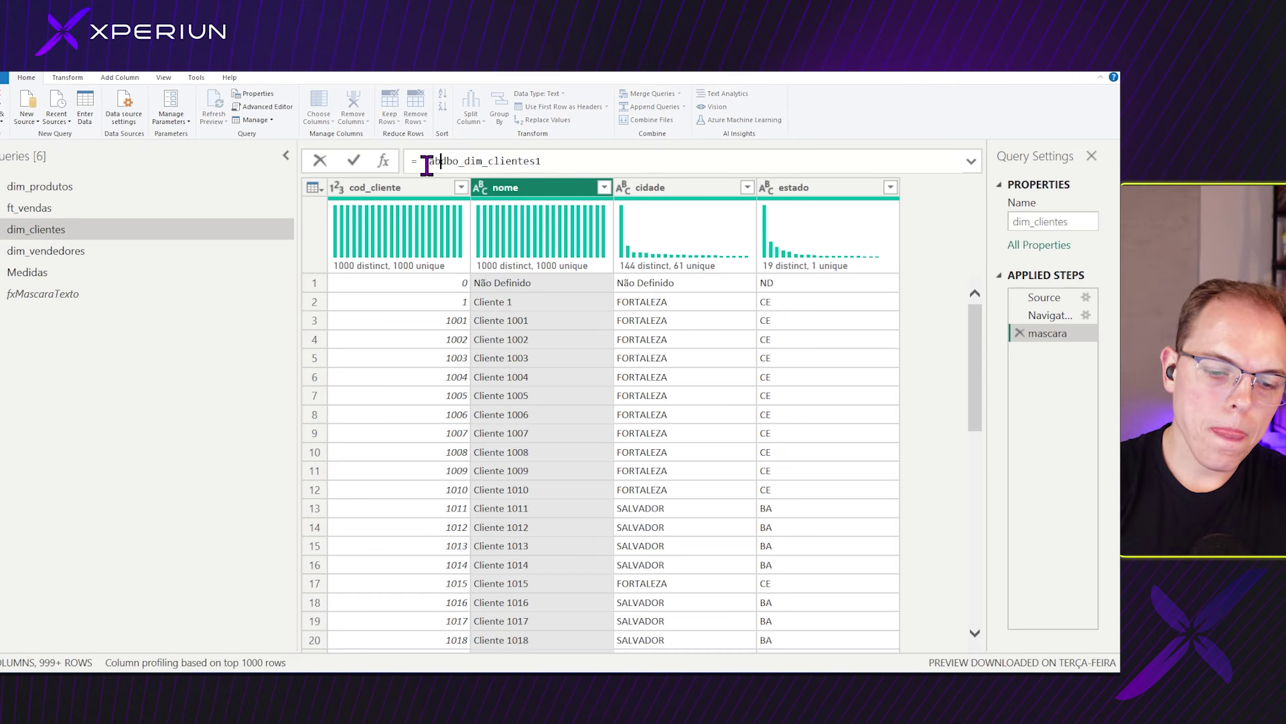
type("Tra")
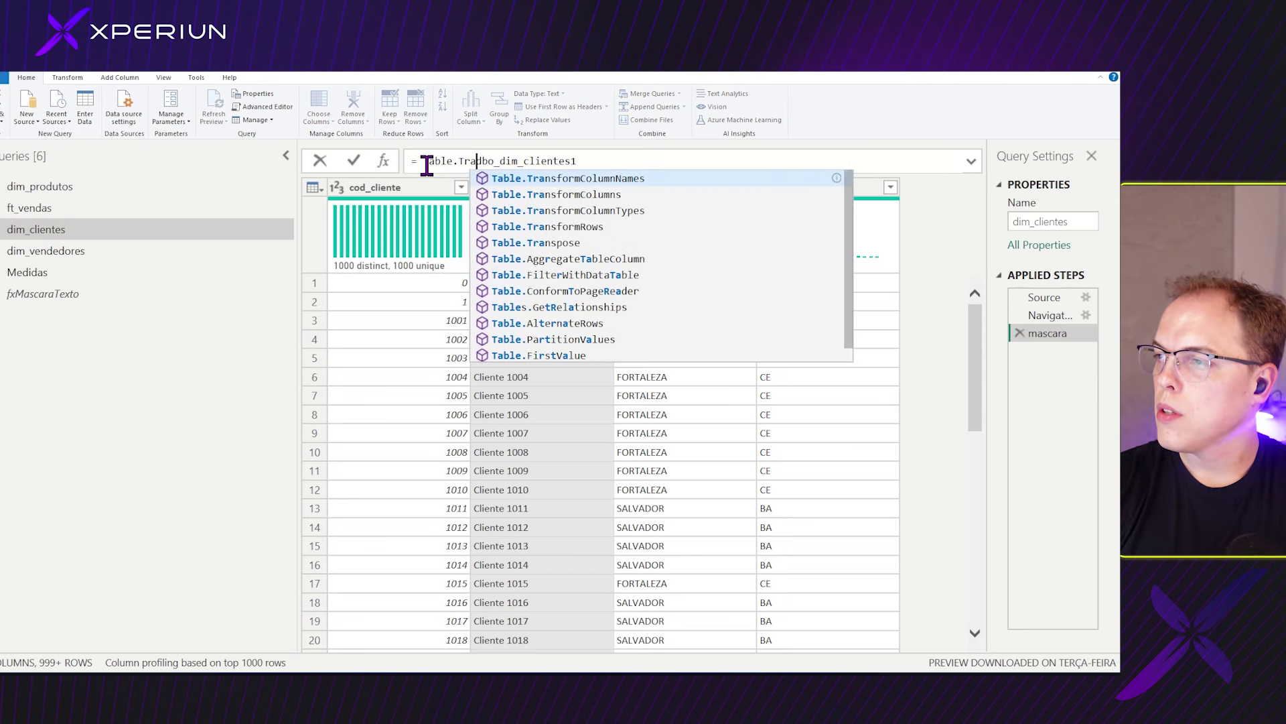
key("Down")
key("Tab")
type("(")
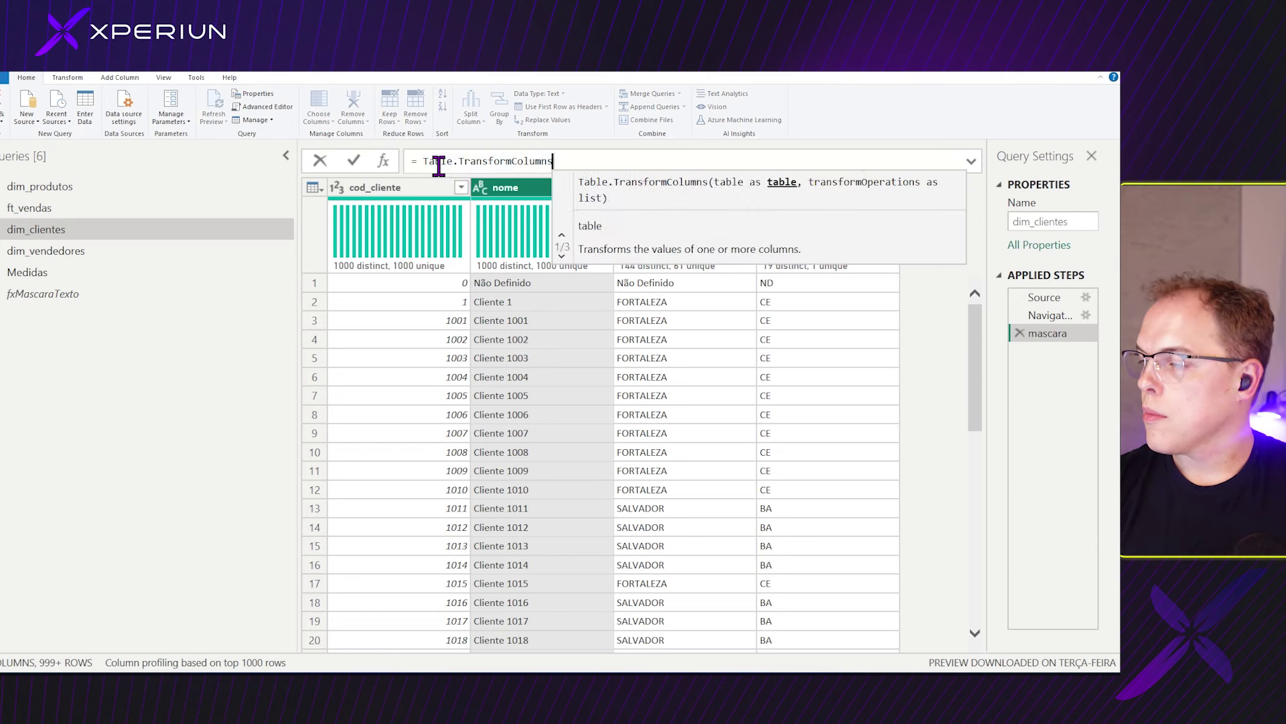
key("ctrl+z")
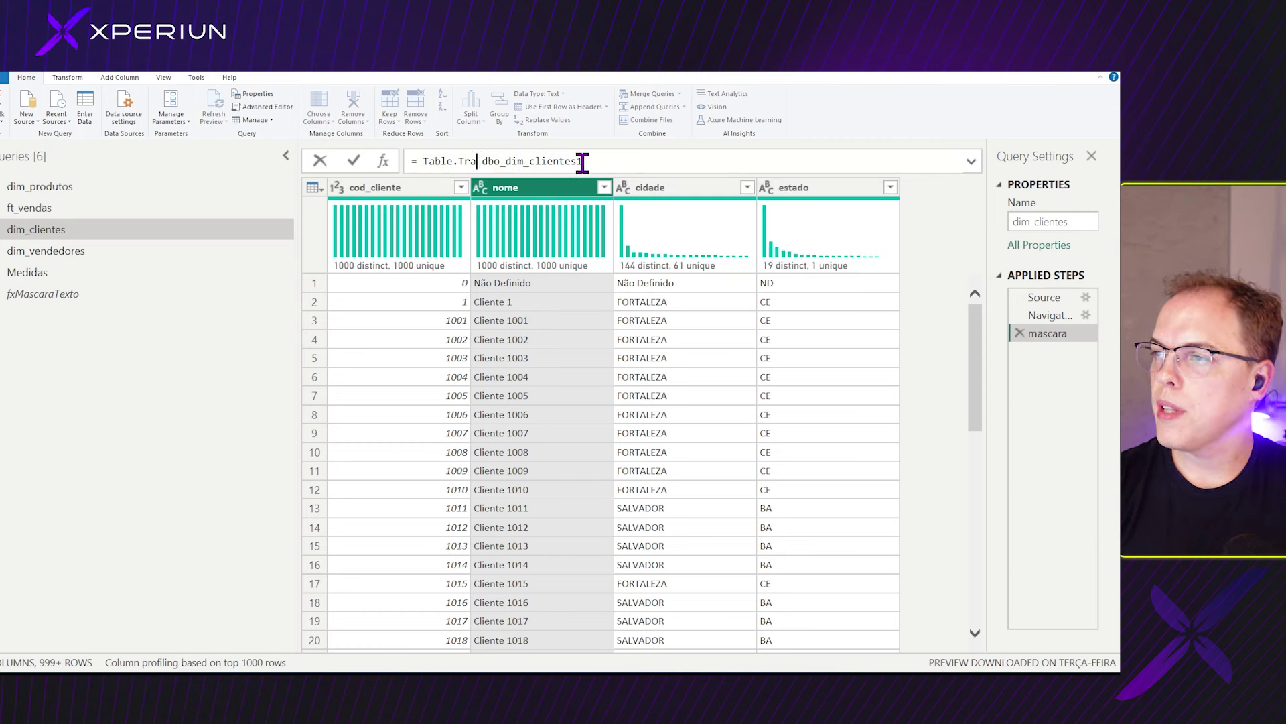
Complete the function name as Table.TransformColumns and make dbo_dim_clientes1 its first argument, followed by a comma.
type("nsform")
key("Down")
key("Tab")
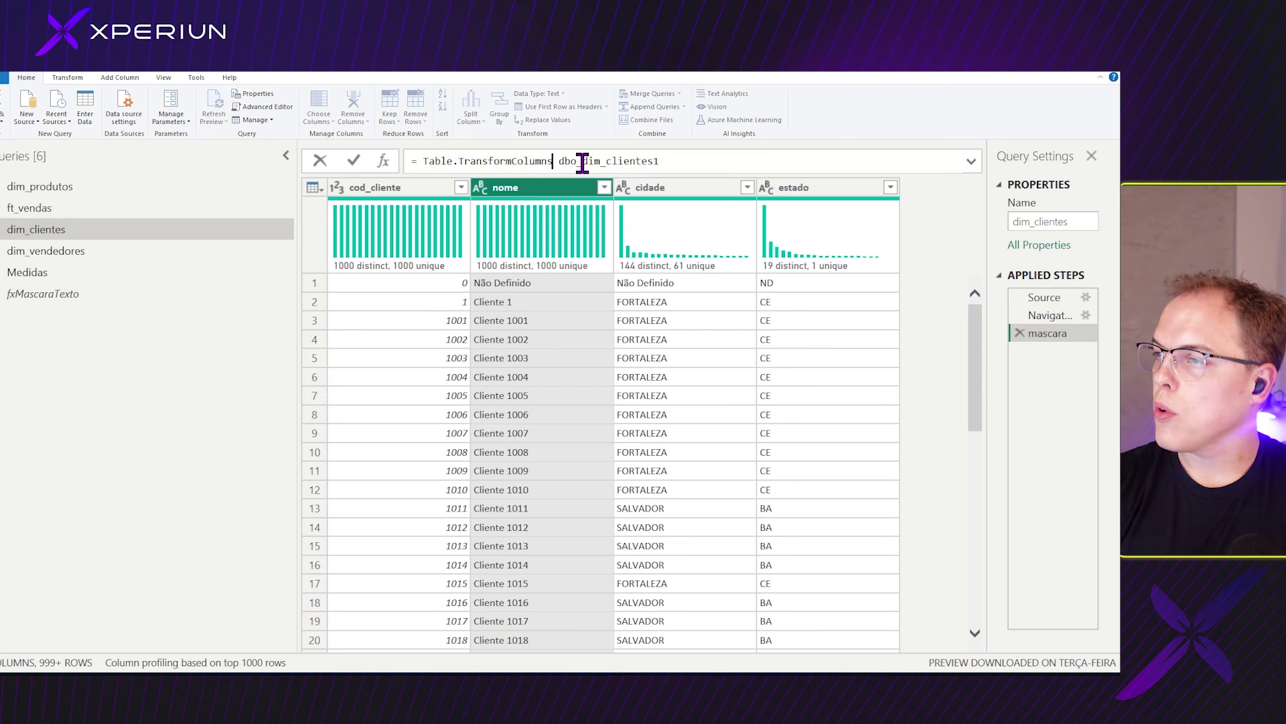
key("BackSpace")
type("(")
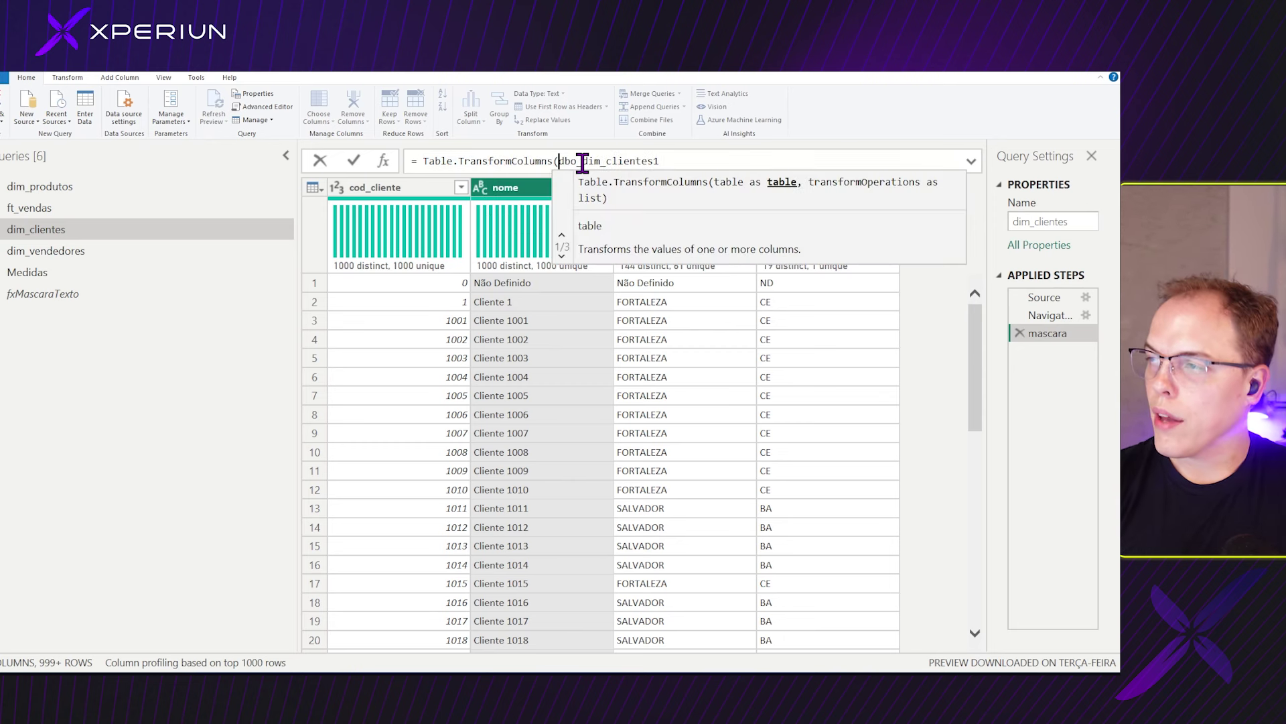
left_click(598, 167)
double_click(599, 163)
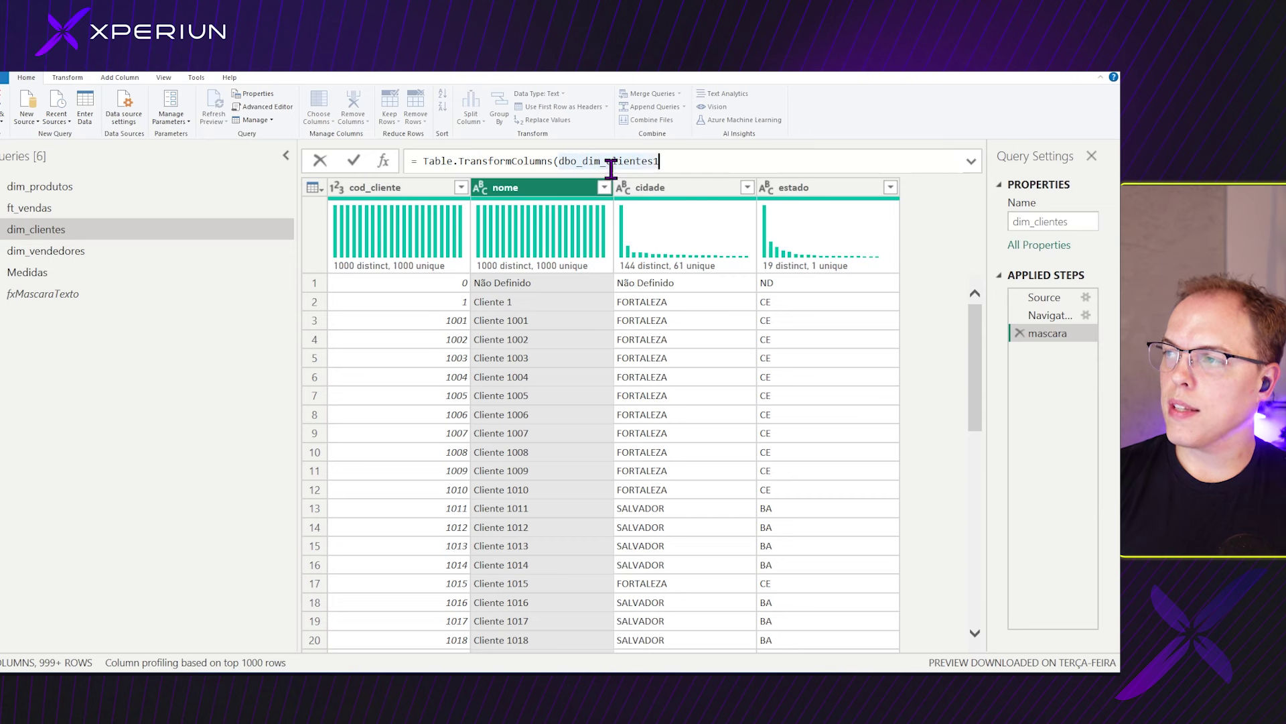
left_click(664, 164)
type(",")
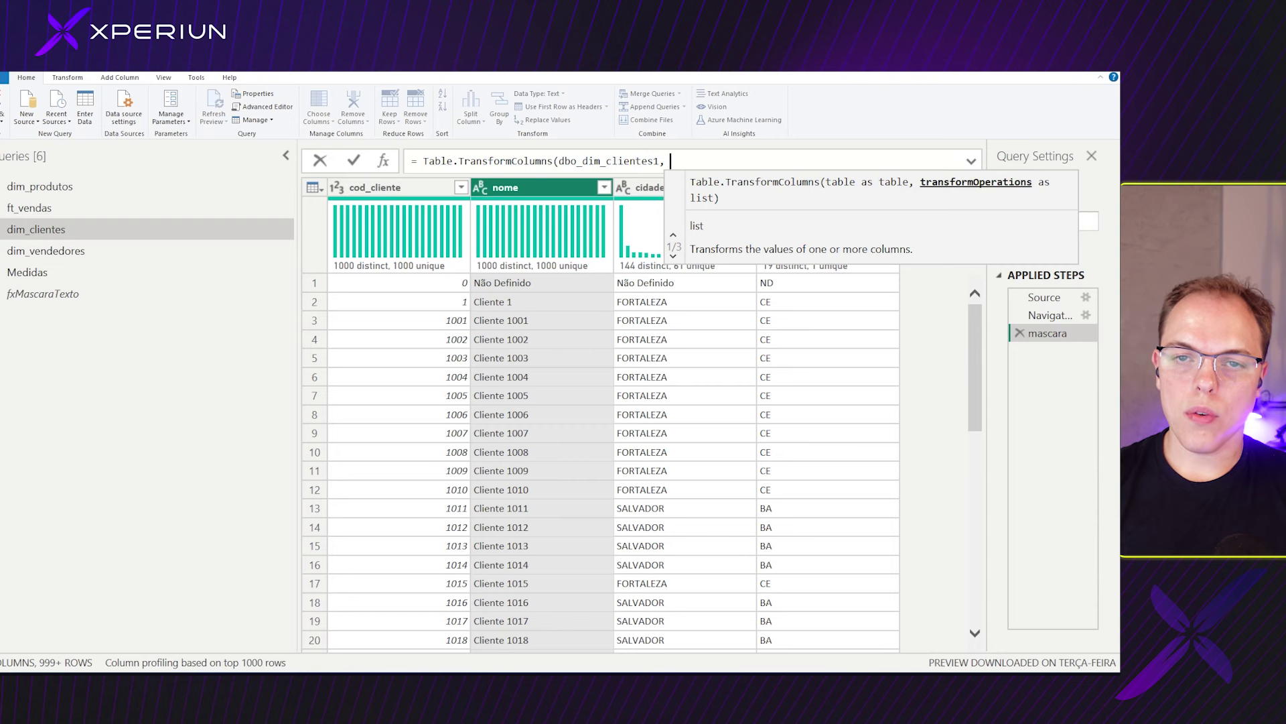
Add an empty nested list, {{}}, as the transform operations argument and close the Table.TransformColumns call.
key("Return")
left_click(684, 164)
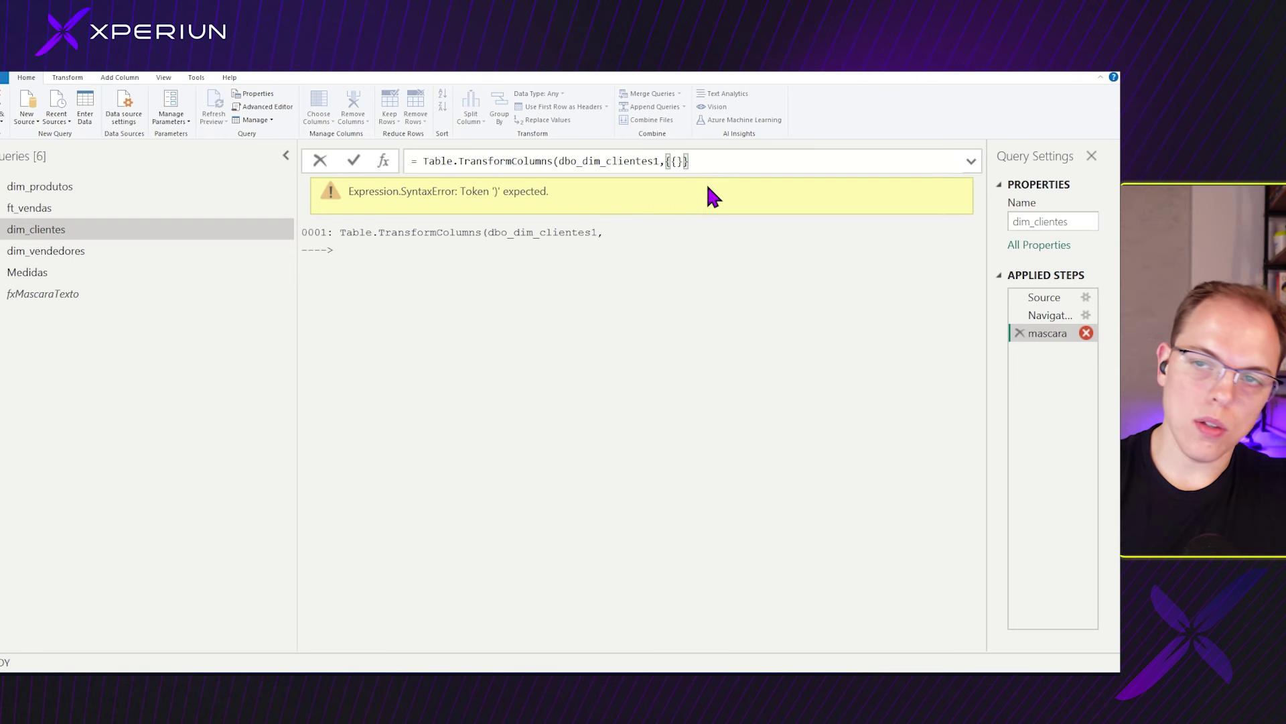
type(")")
key("Left")
key("Left")
key("Left")
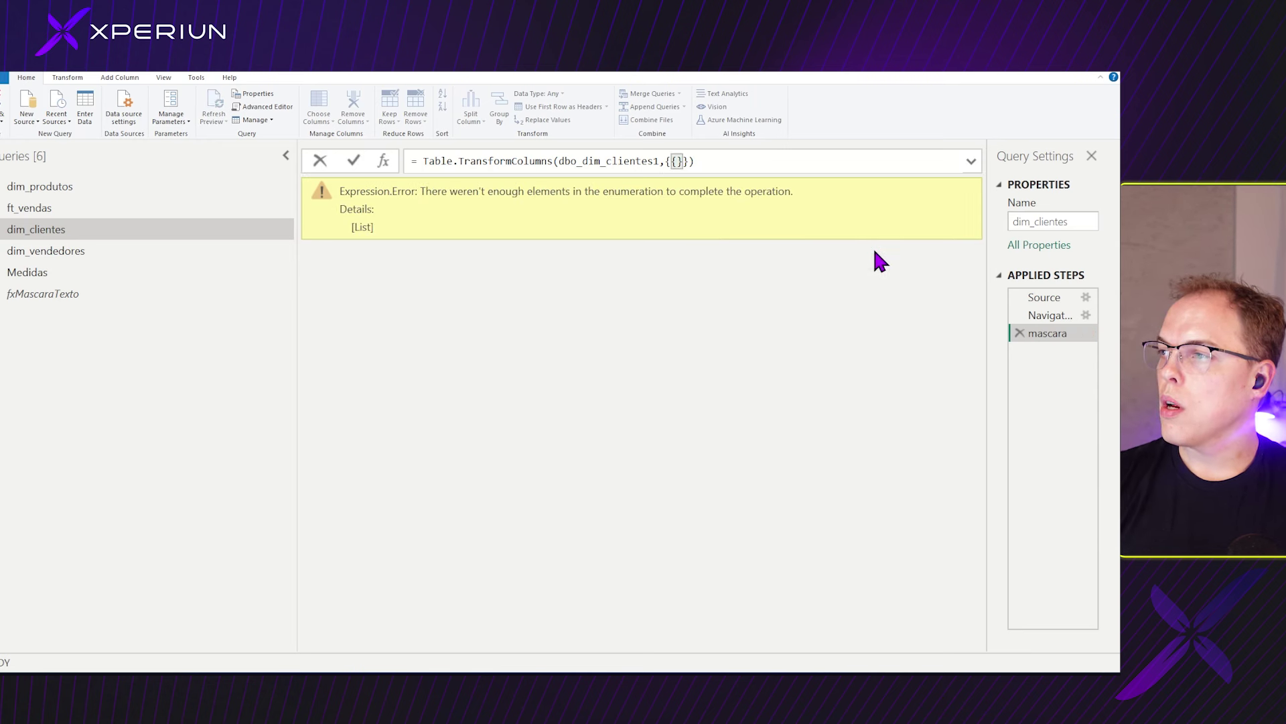
Enter "nome" in the inner list as the column to transform, checking the column name in the Navigation step.
type("\"\"")
left_click(1049, 315)
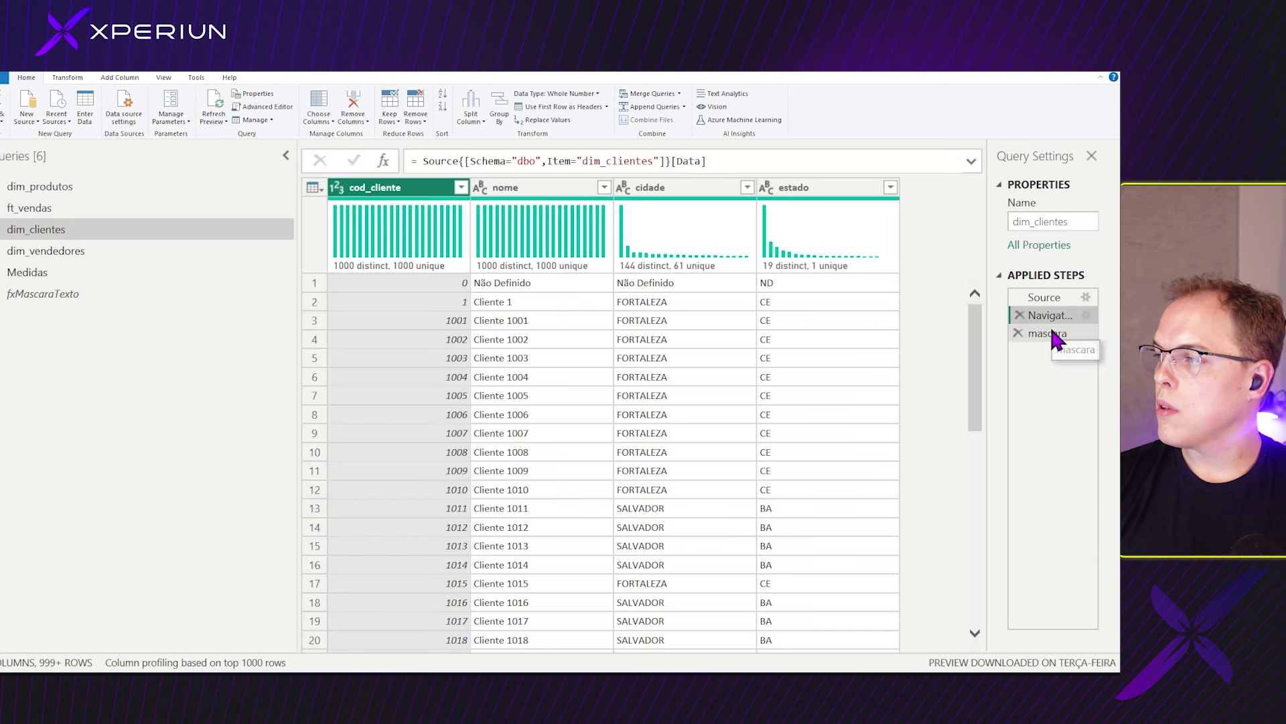
left_click(1050, 333)
left_click(689, 160)
key("Left")
type("n")
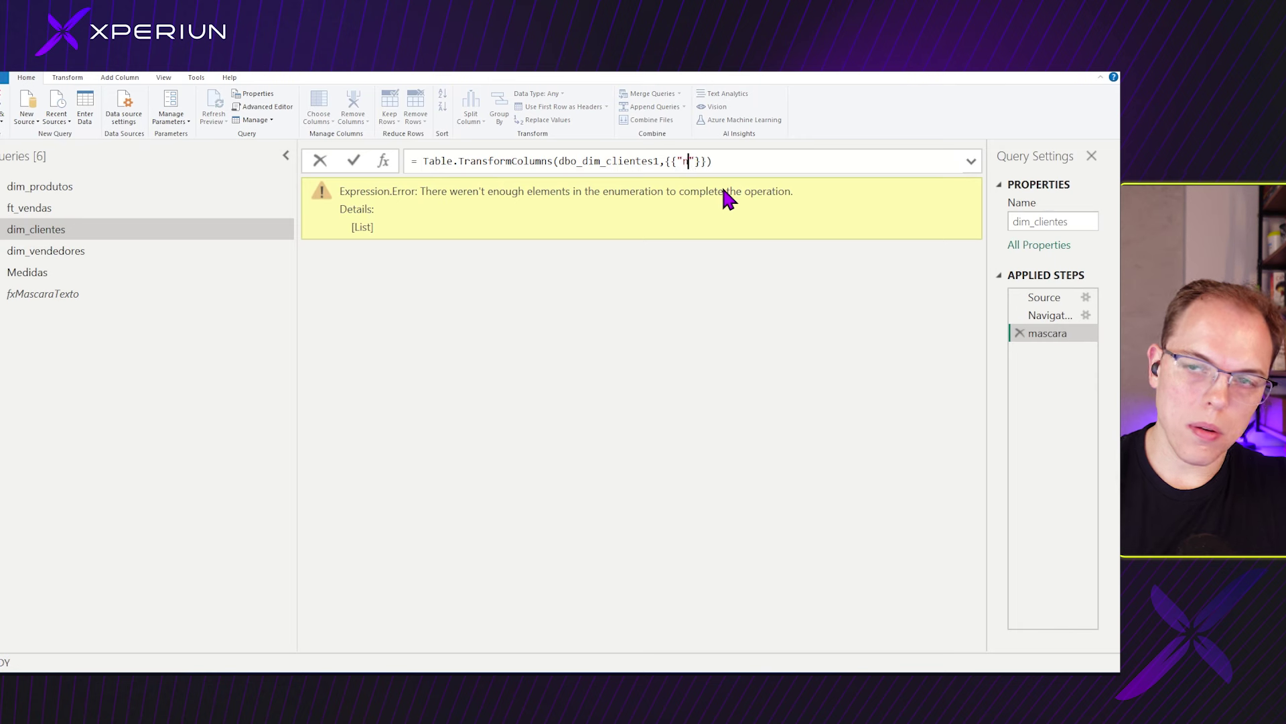
type("ome")
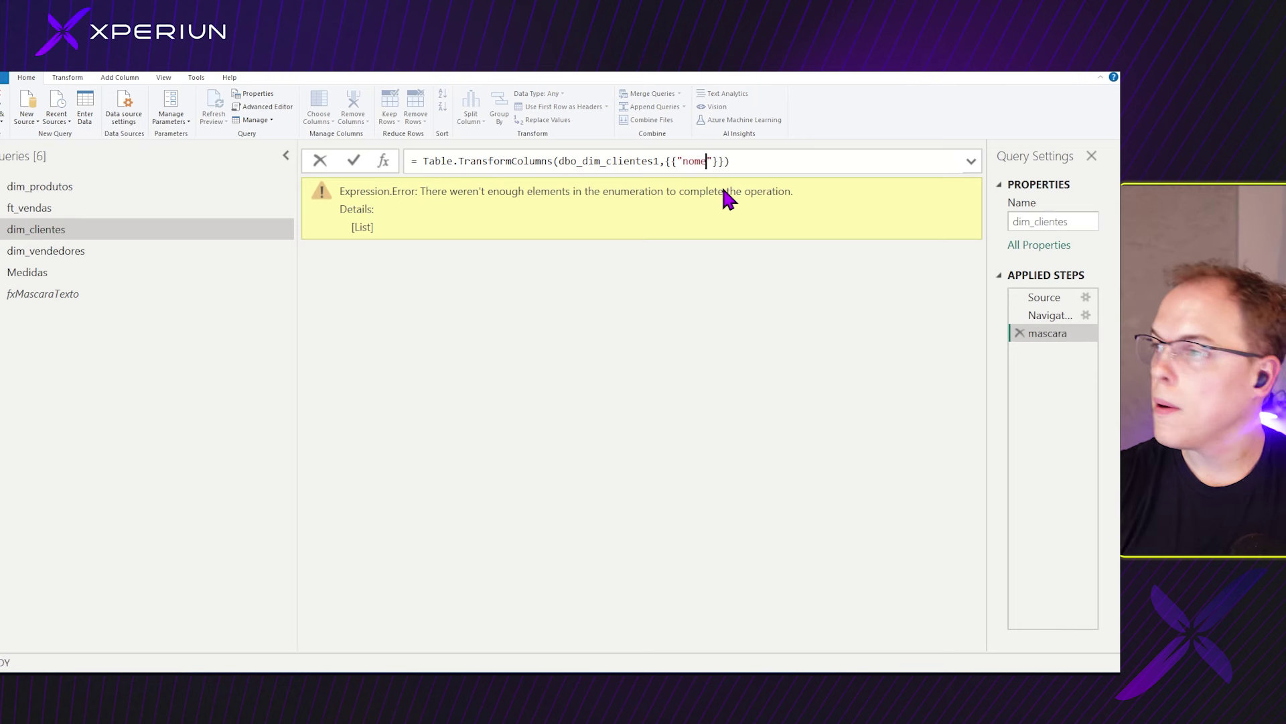
key("Right")
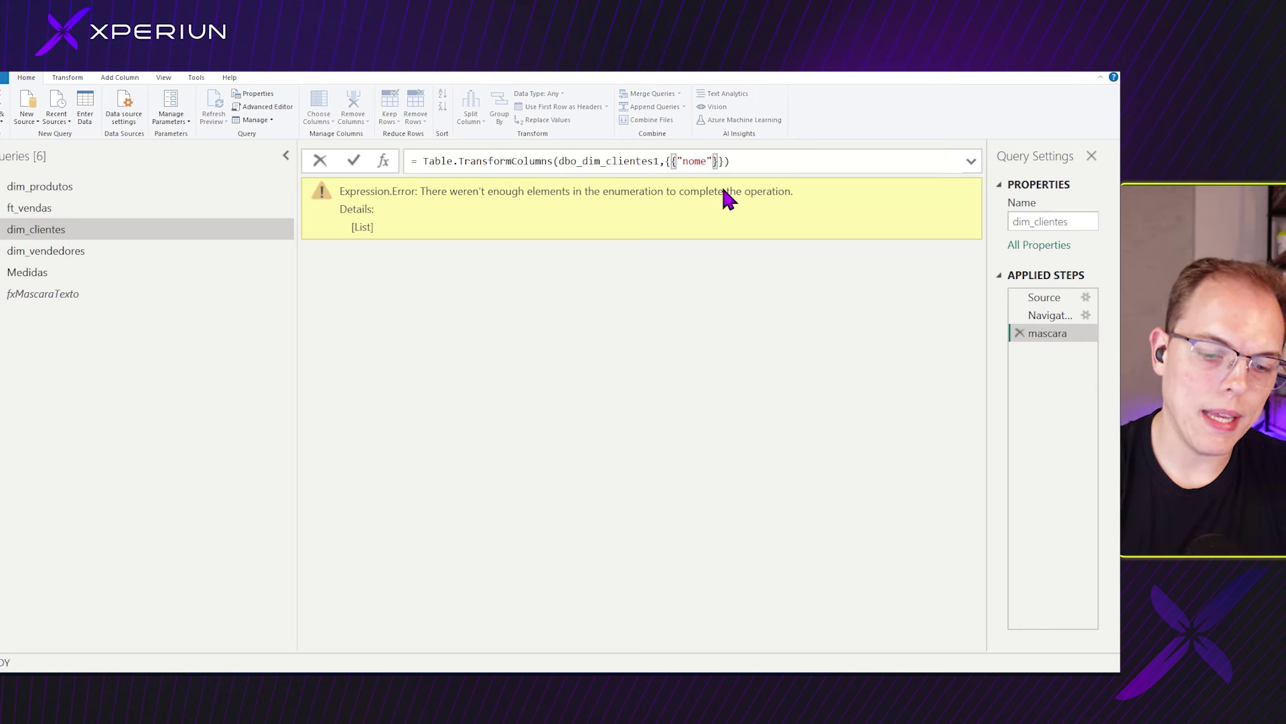
Add each fxMascaraTexto(_) as the transformation for the nome column and apply the formula.
type(", ")
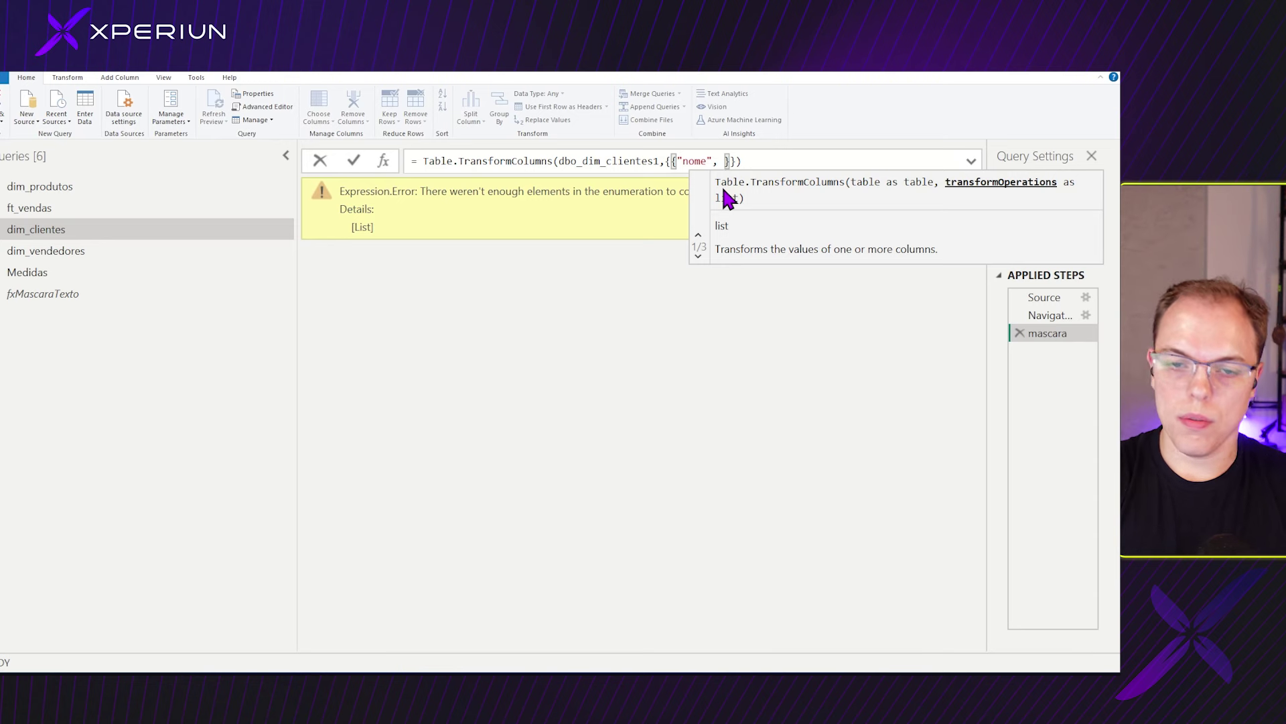
type("each ")
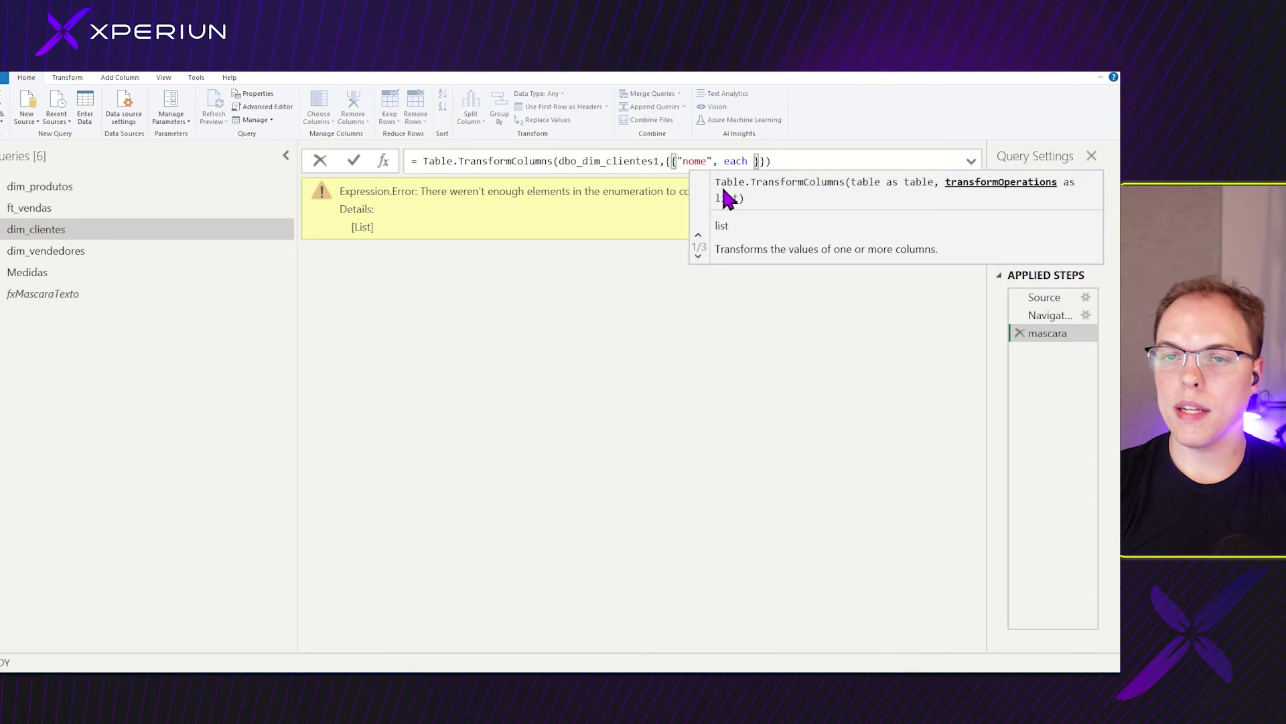
type("fx")
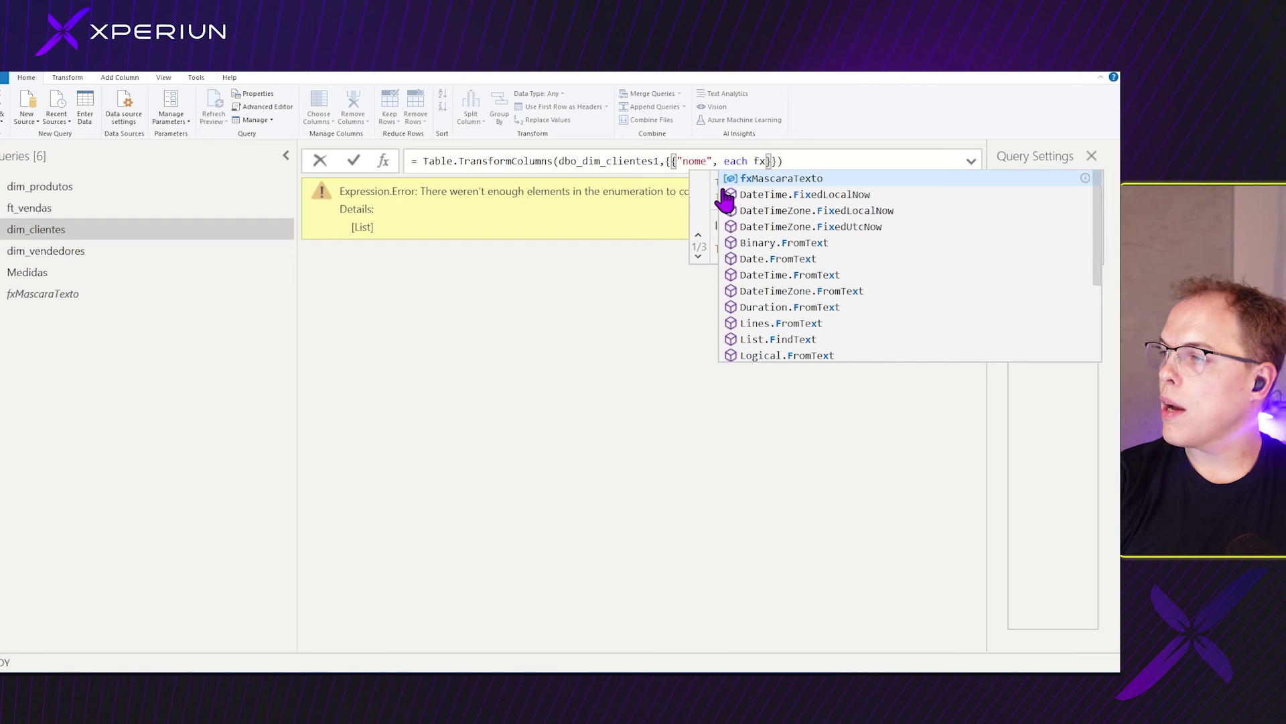
key("Tab")
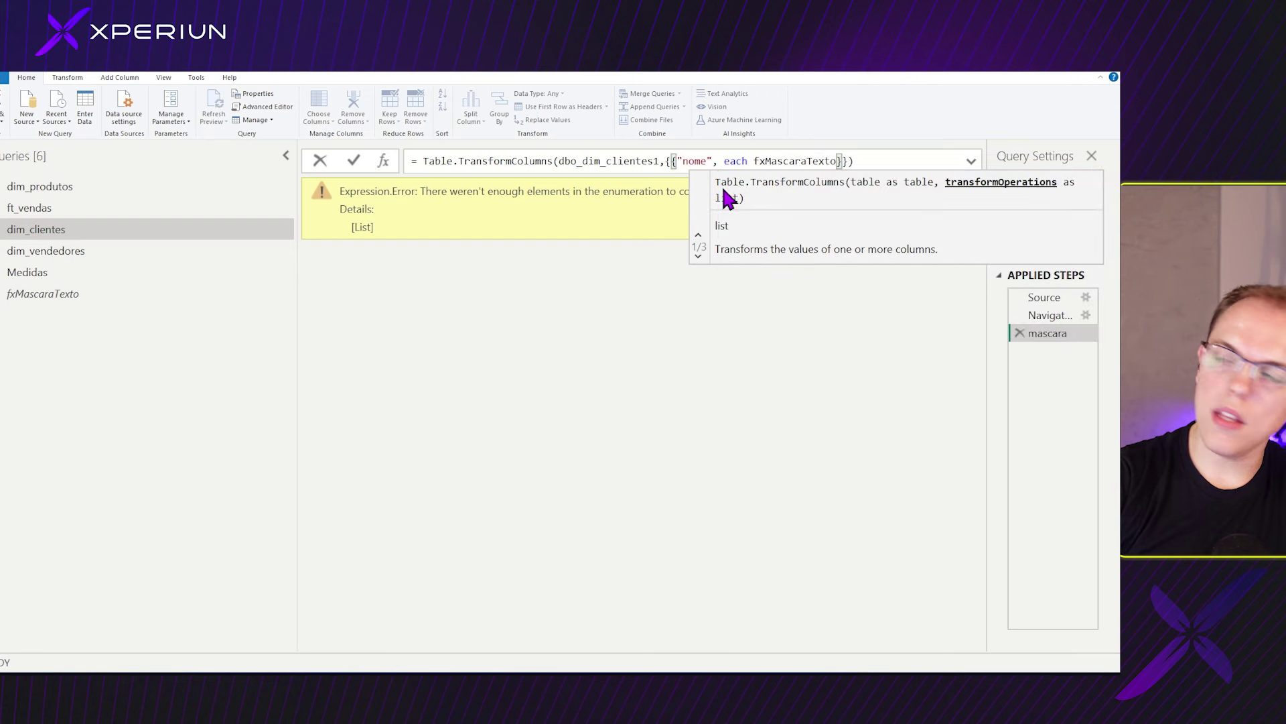
type("(")
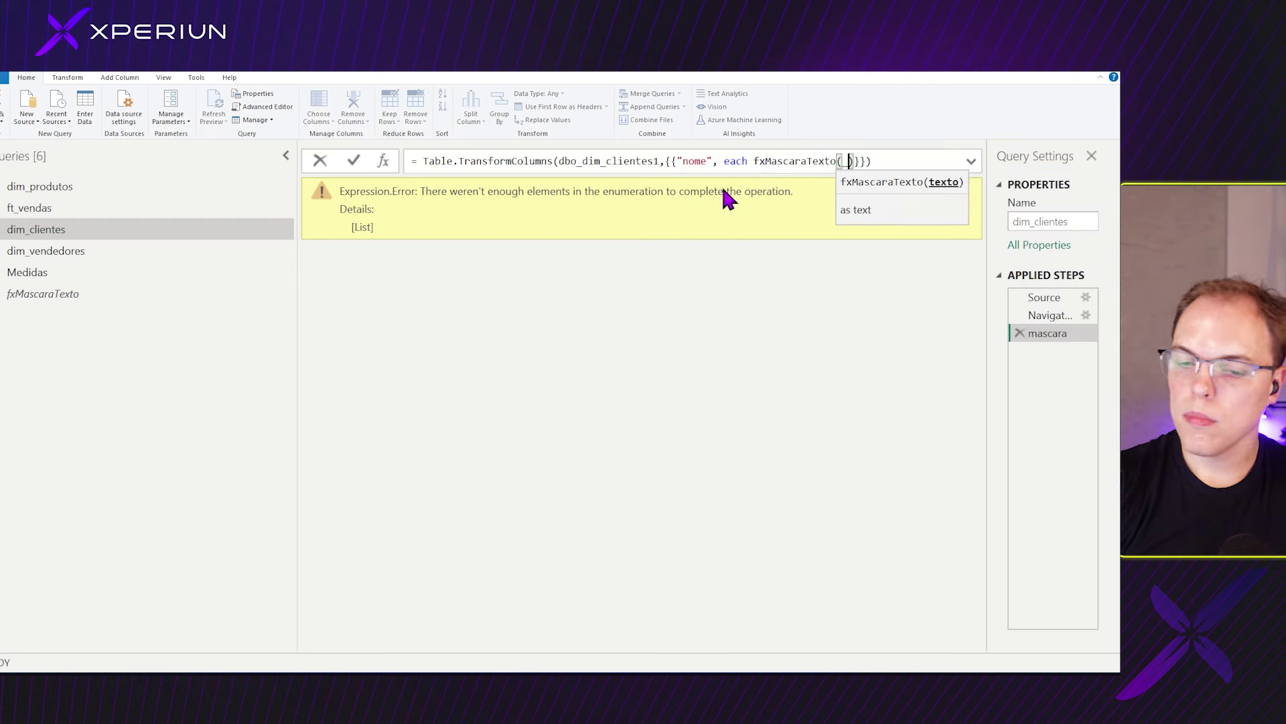
type("_")
key("Return")
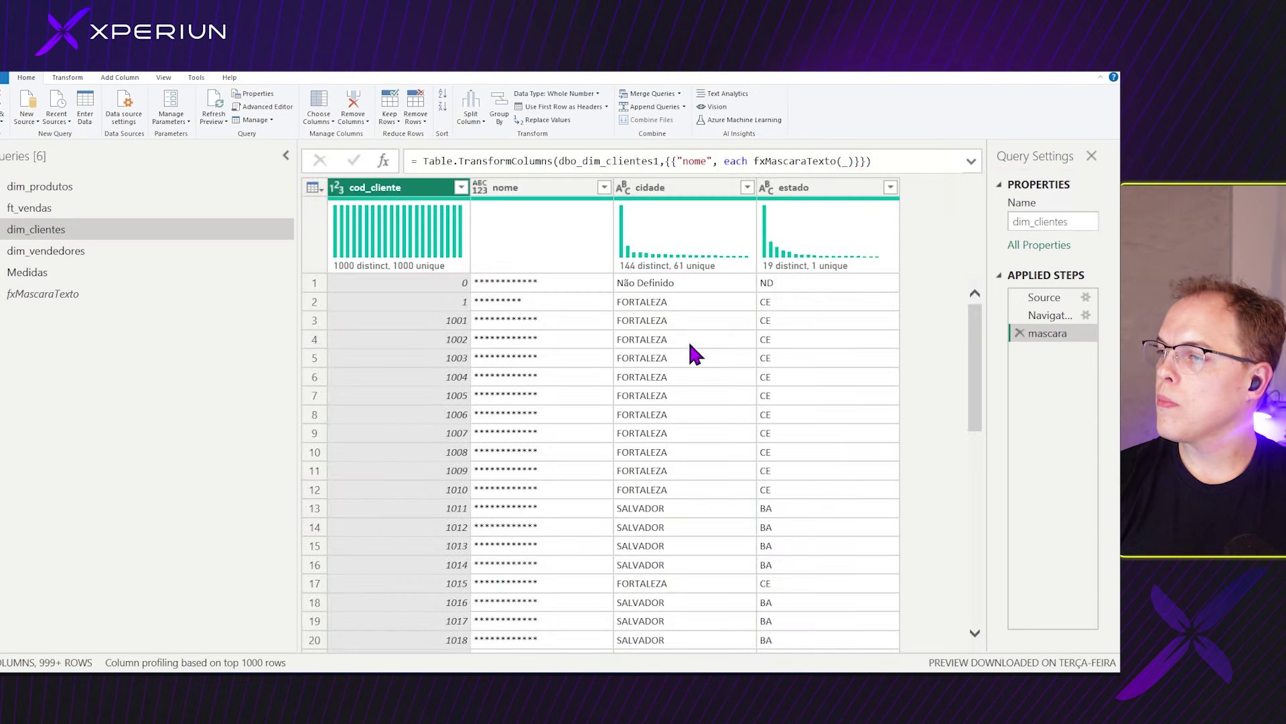
Compare the nome column between the Navigation and mascara steps, and review the mascara formula.
left_click(1050, 316)
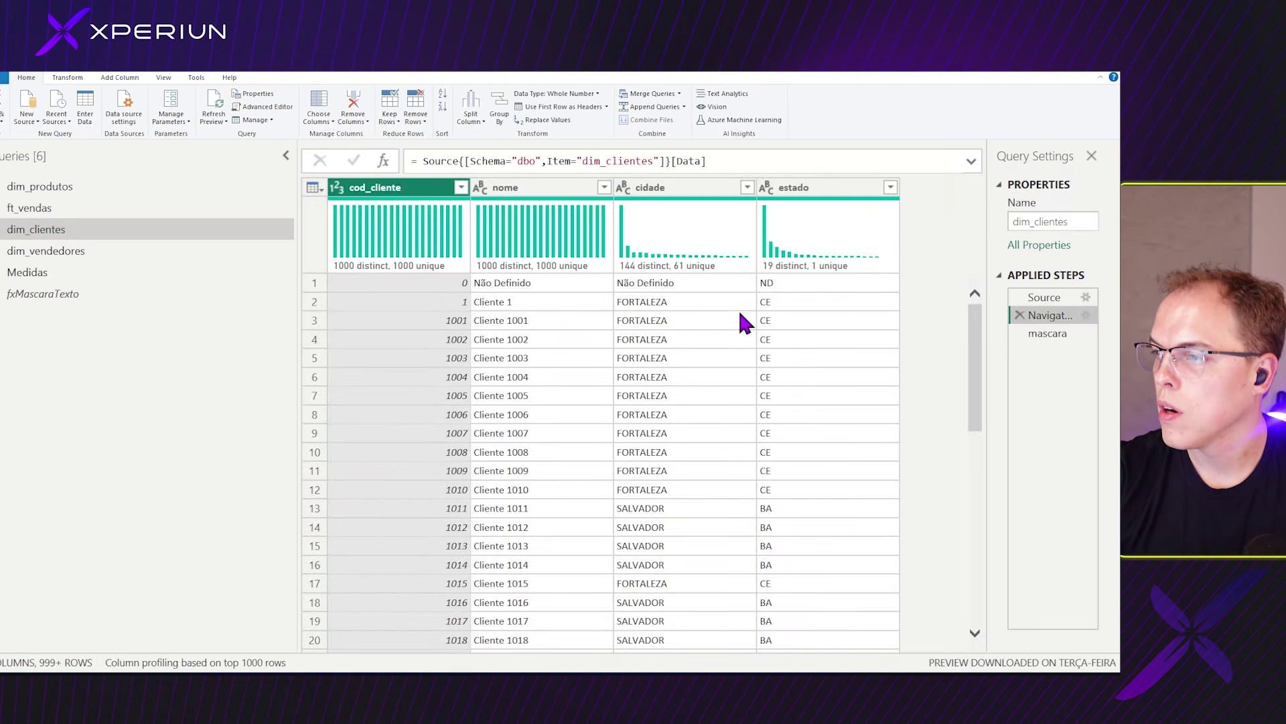
left_click(1064, 333)
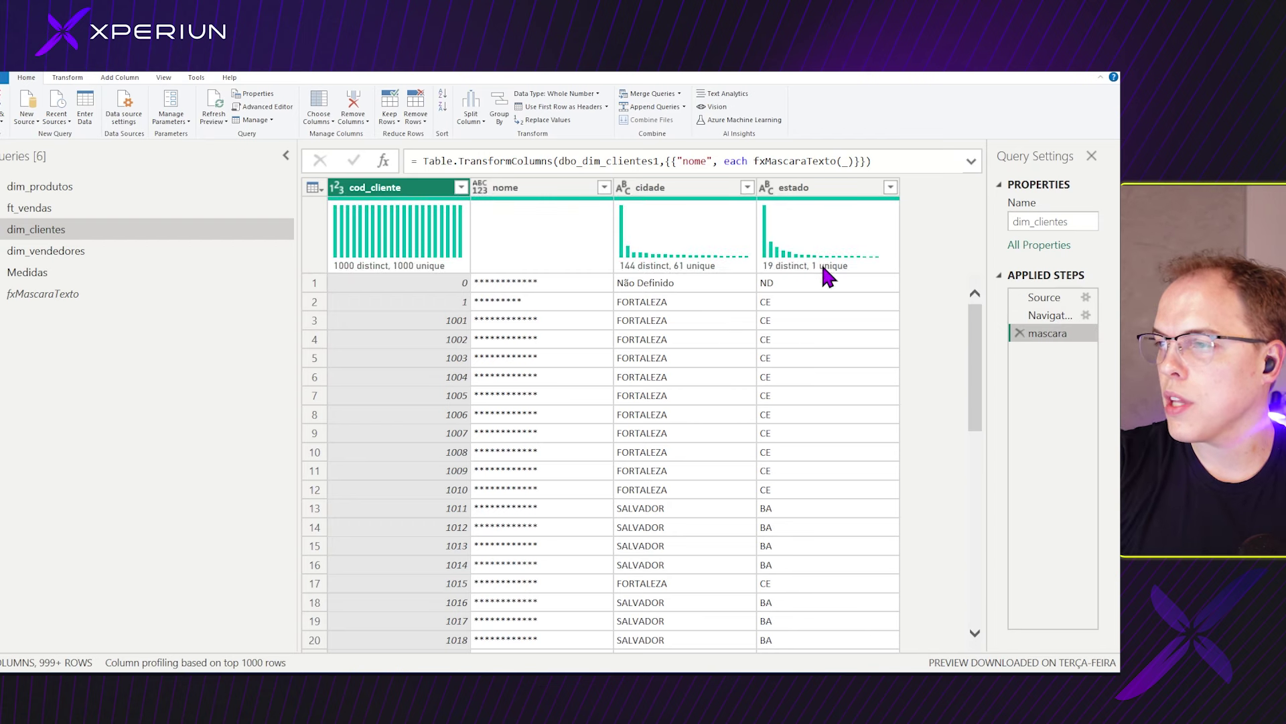
left_click(1035, 320)
mouse_move(536, 260)
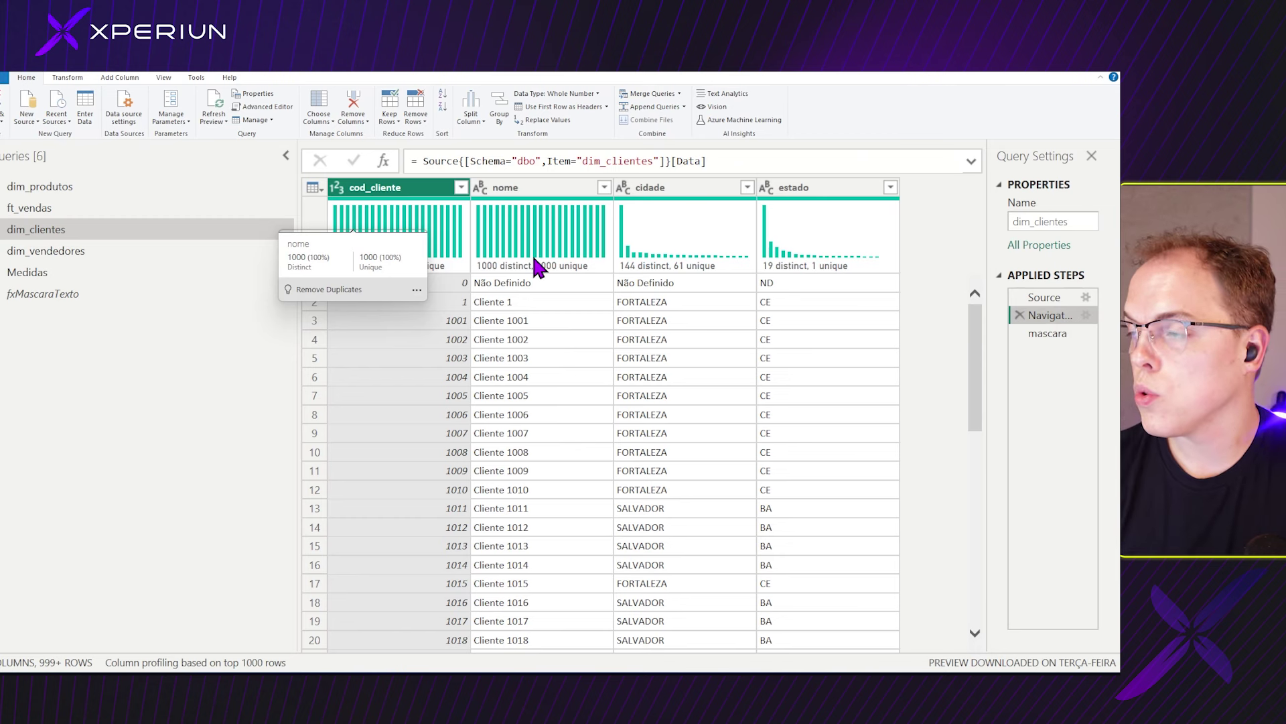
left_click(1052, 333)
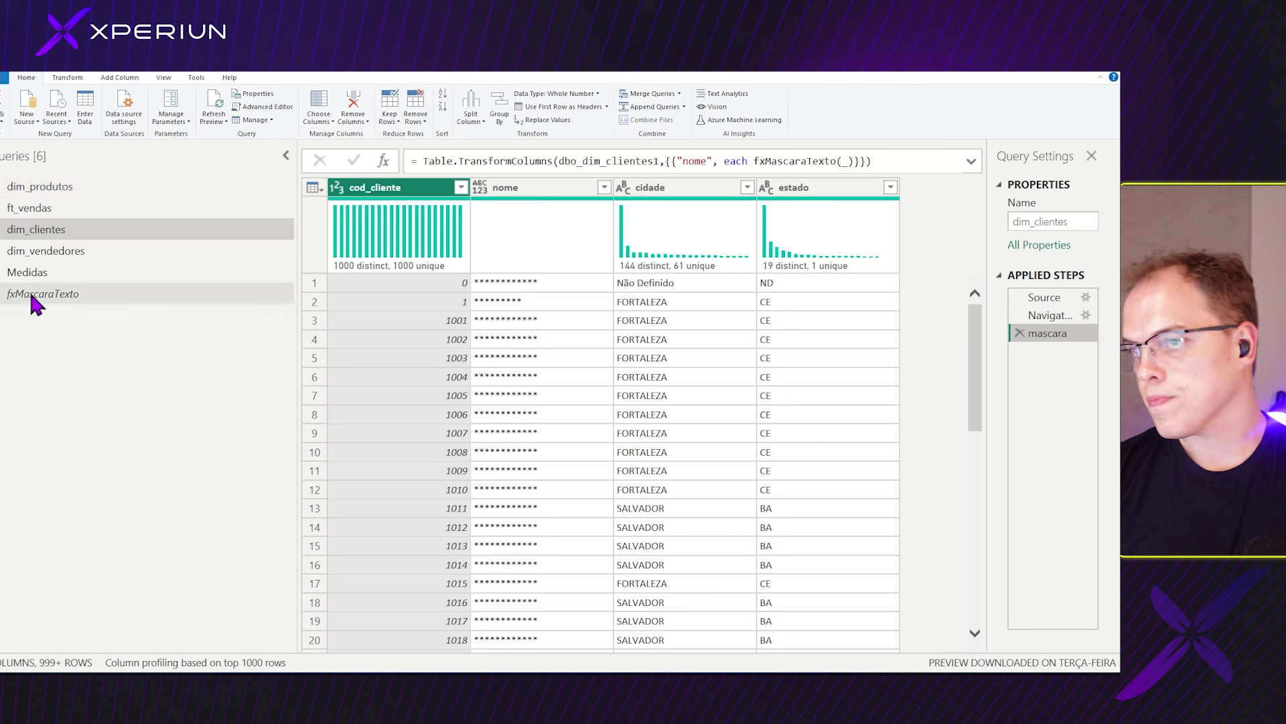
left_click(854, 161)
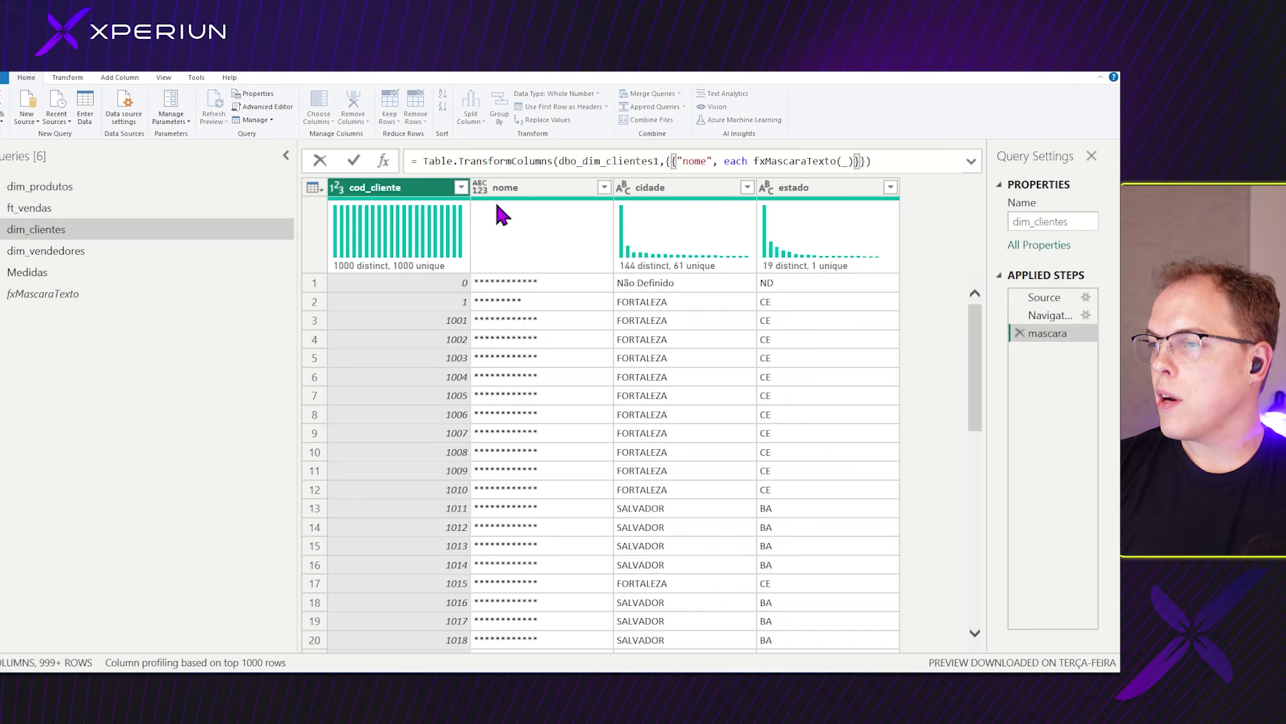
Add type text as the result type of the nome transformation and inspect the masked value in the second row.
type(", type text")
key("Return")
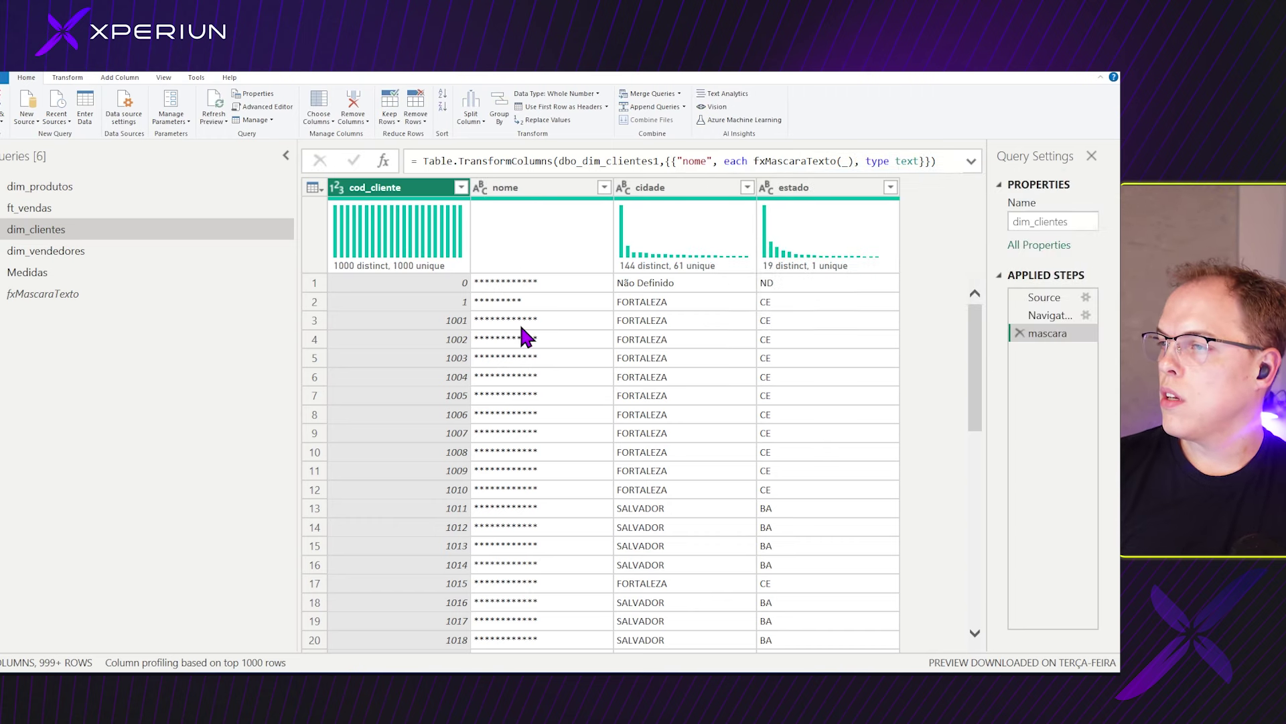
left_click(530, 301)
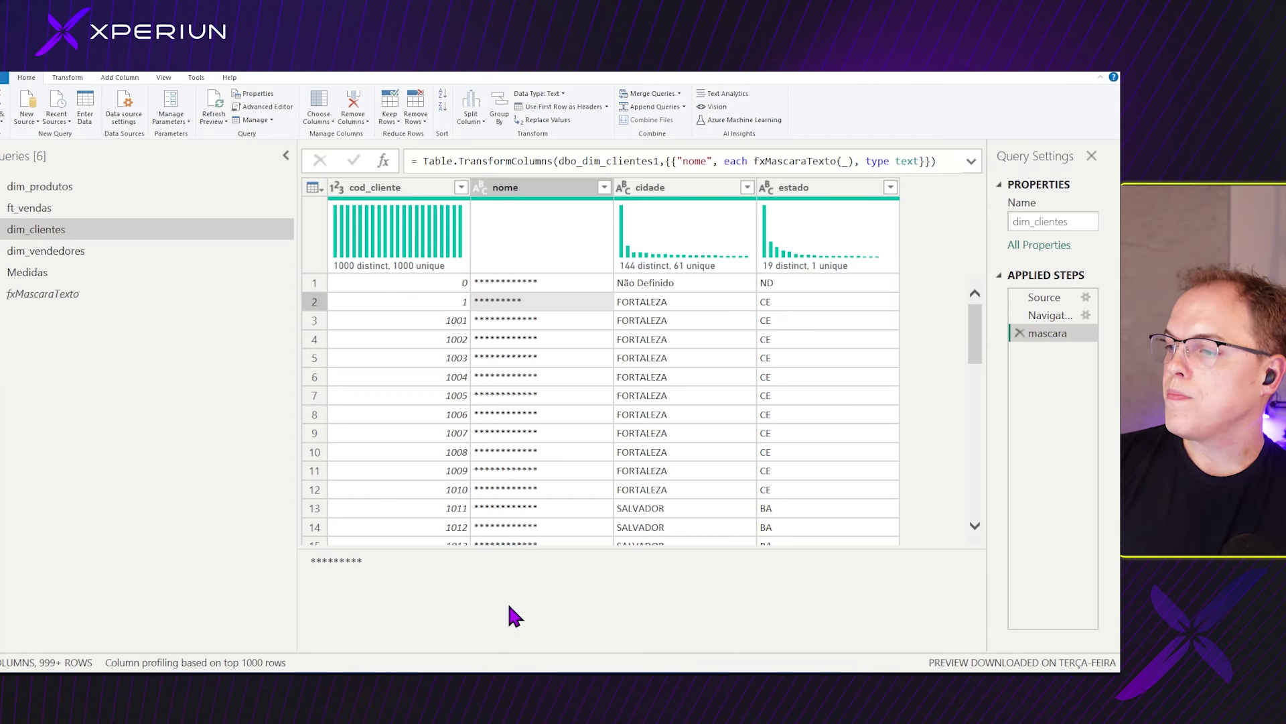
left_click_drag(503, 547, 503, 592)
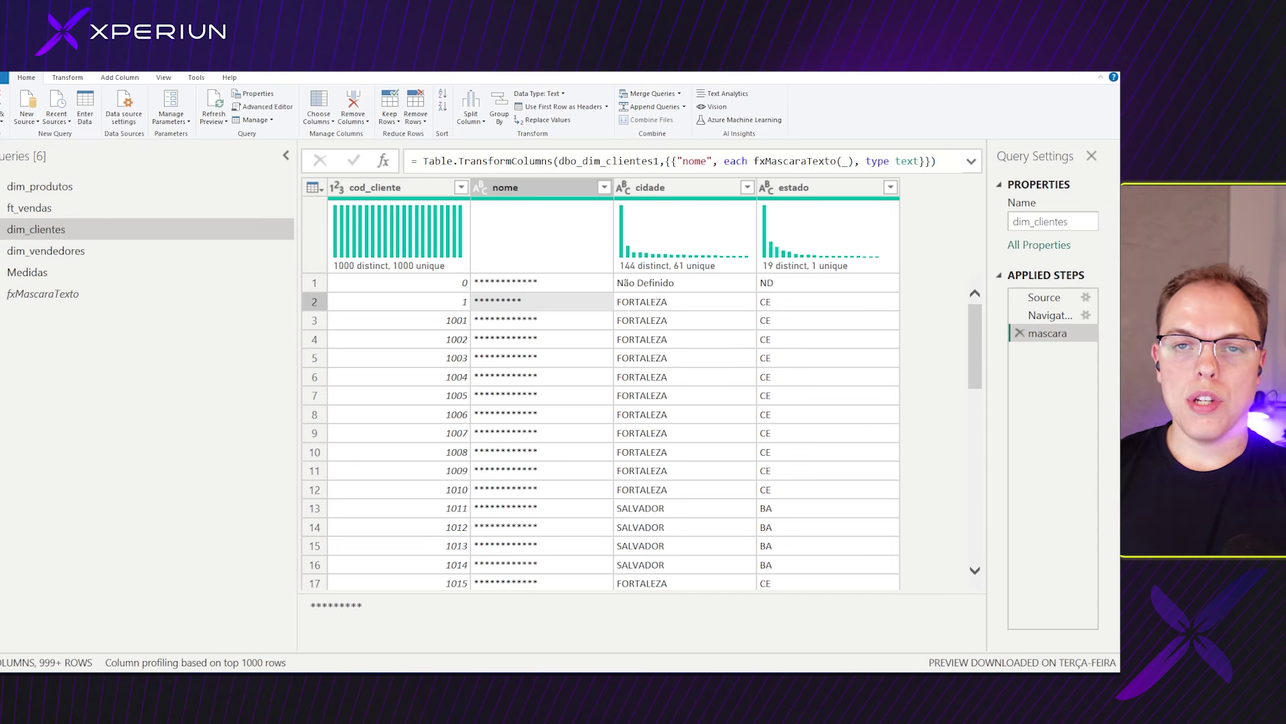
Create a blank query and name it fxMascaraTextoAleatorio.
right_click(145, 330)
mouse_move(154, 288)
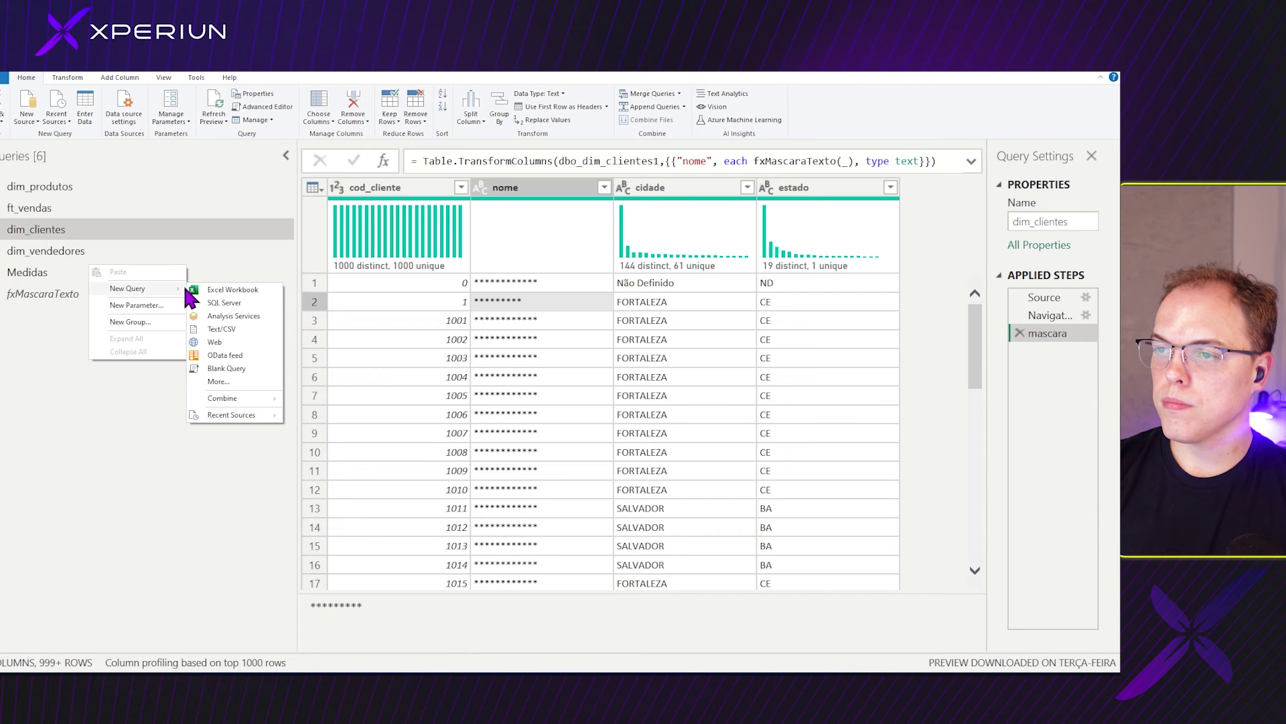
left_click(239, 365)
double_click(45, 313)
type("fxMascaraTextoAleatorio")
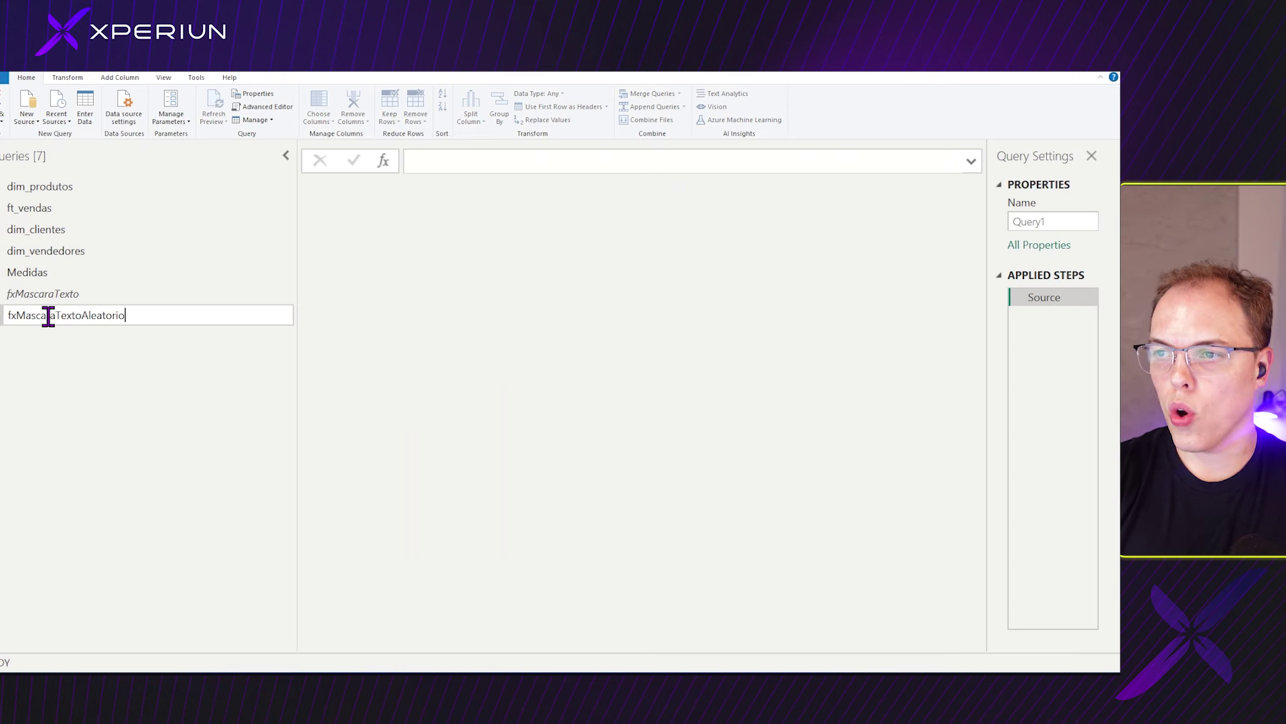
key("Return")
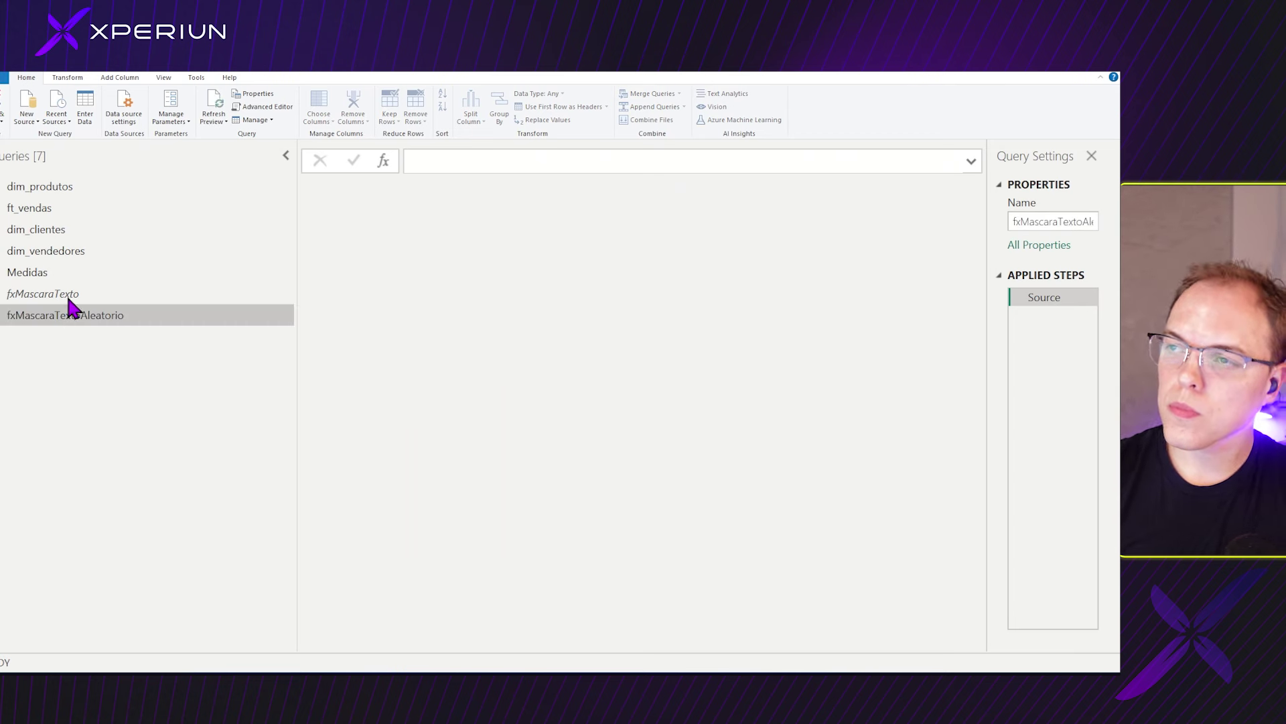
Replace the new query's default code in the Advanced Editor with the function header (texto as text) => followed by let.
left_click(285, 107)
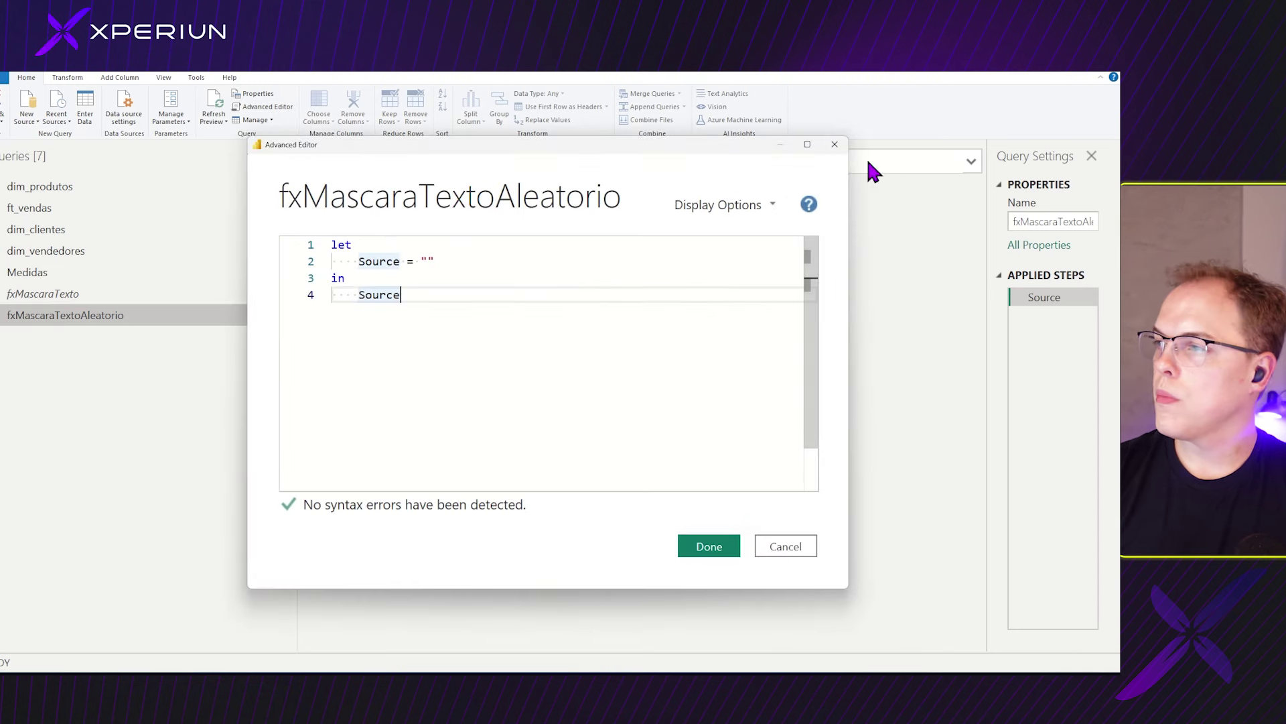
left_click_drag(845, 588, 844, 627)
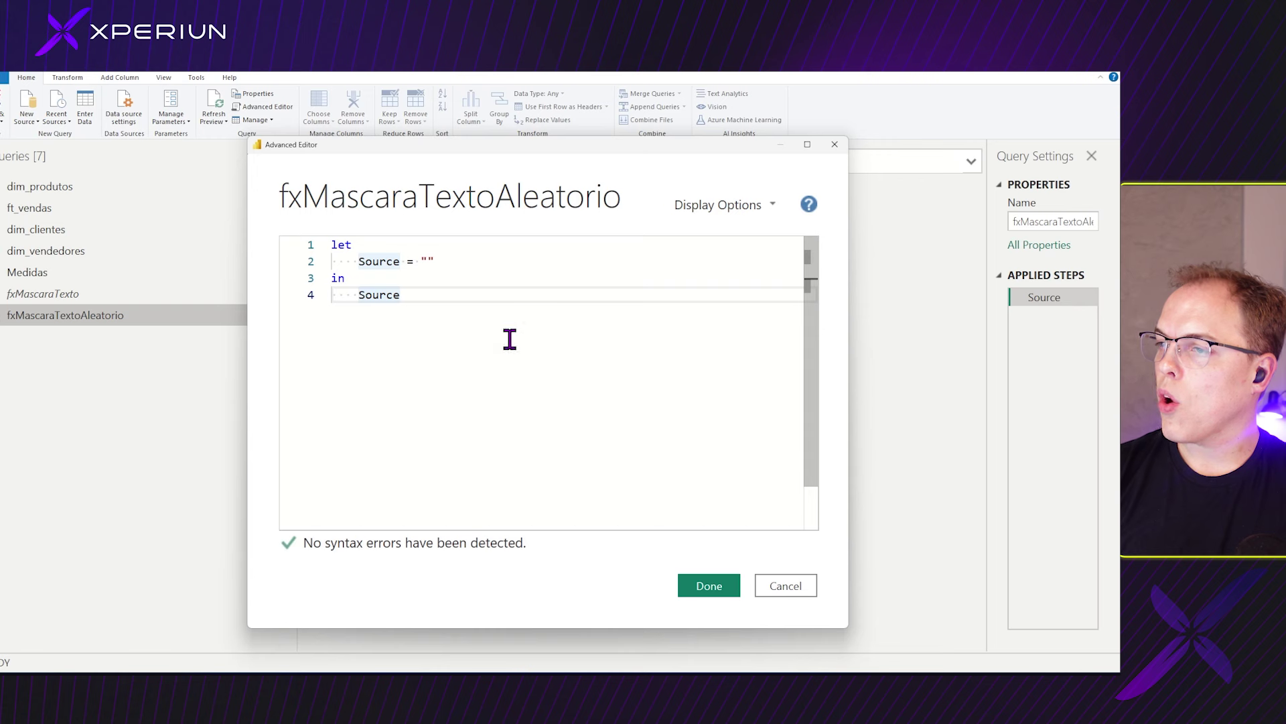
left_click_drag(455, 303, 268, 214)
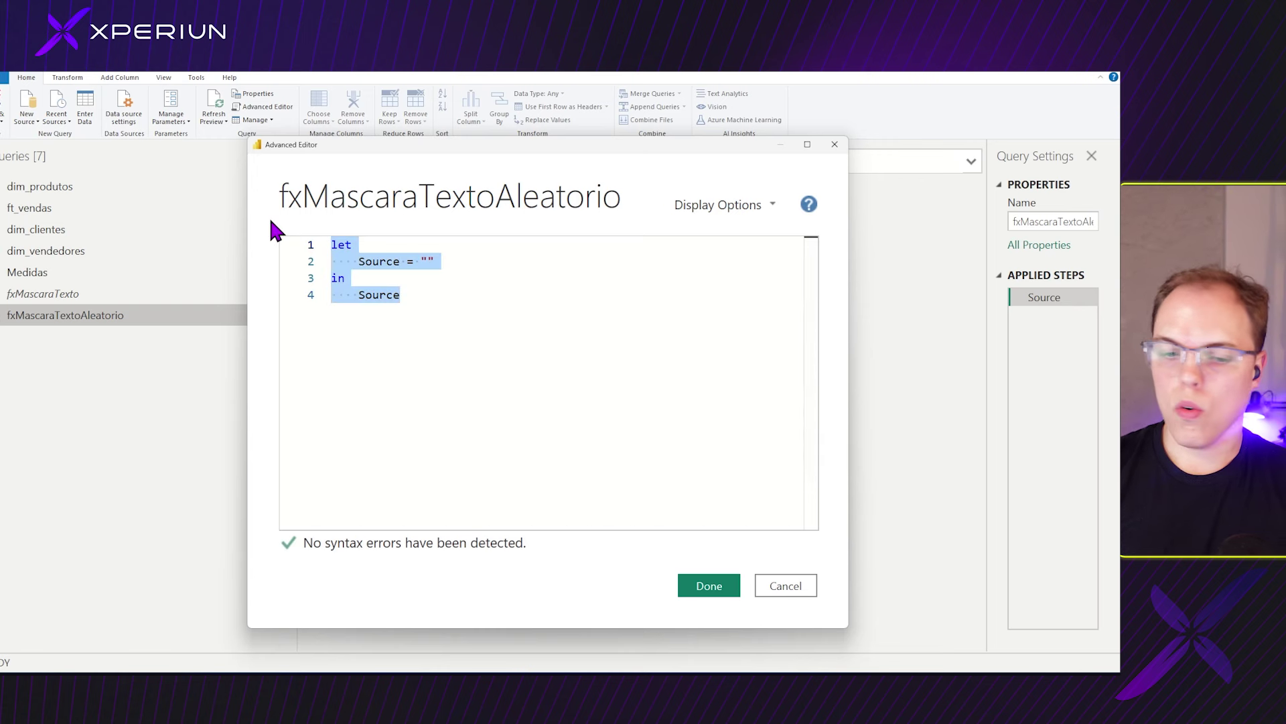
key("BackSpace")
type("(texto as ")
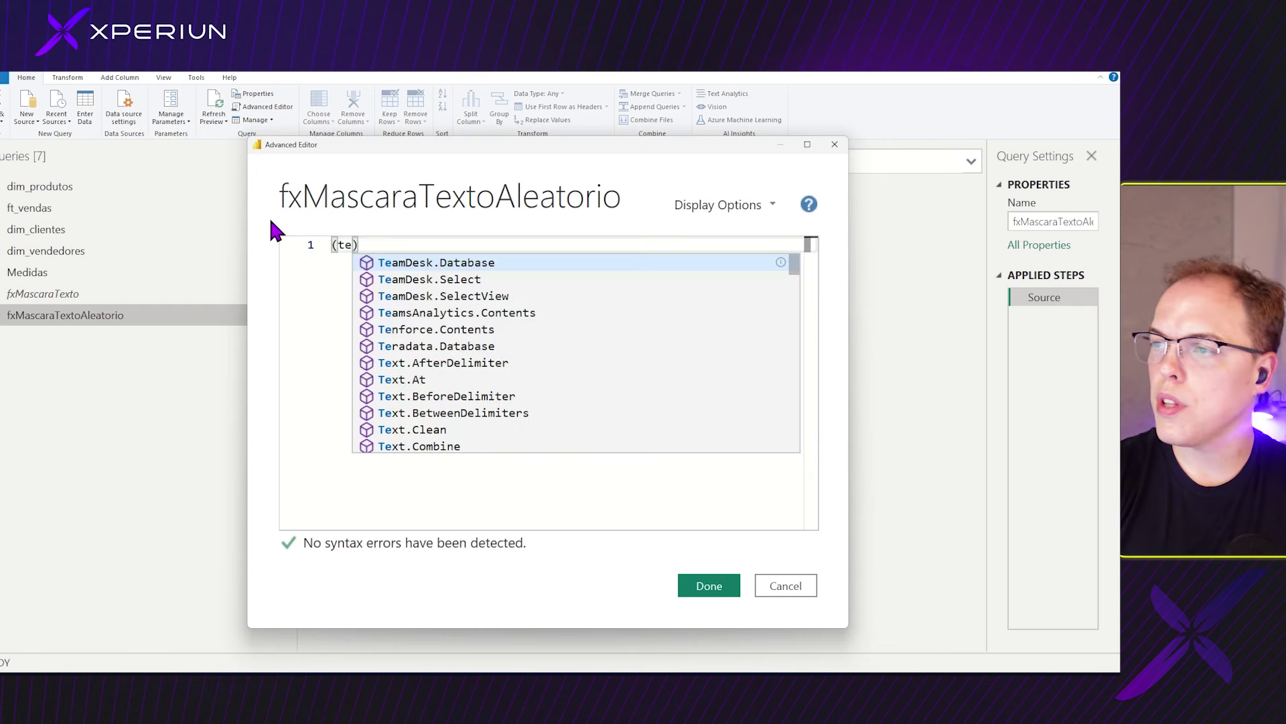
type("text) ")
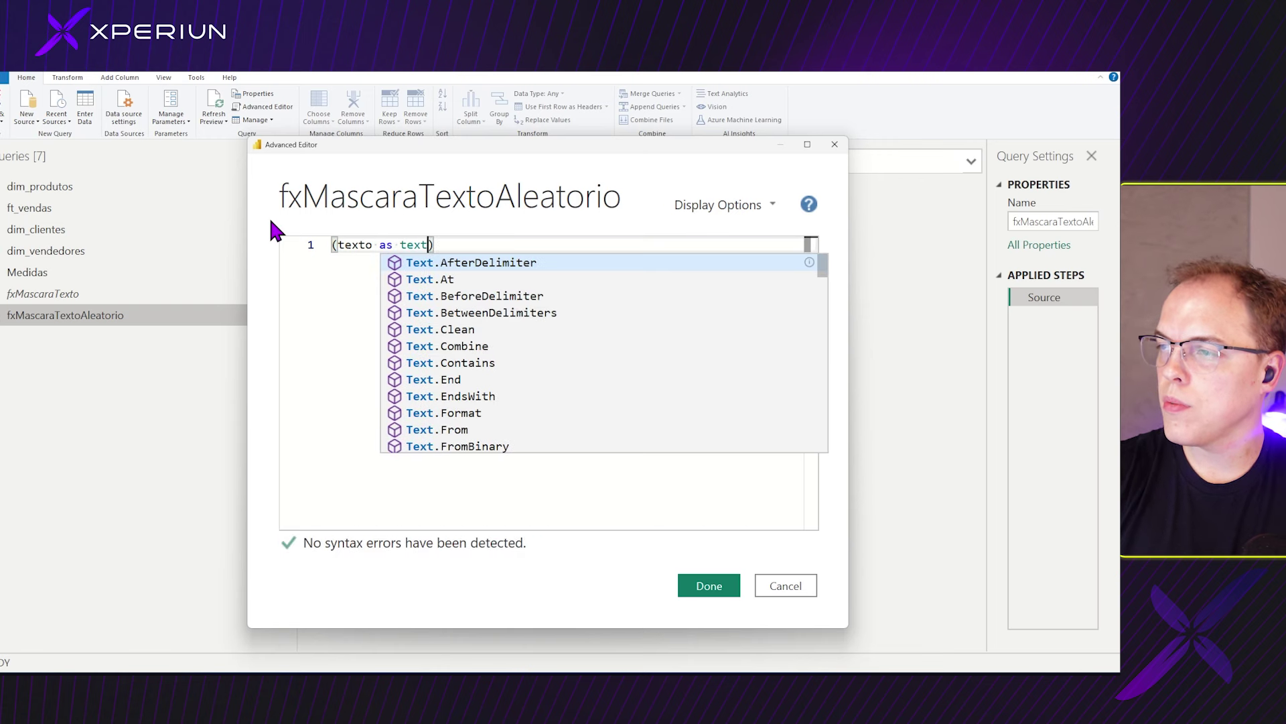
type("=>")
key("Return")
type("let")
key("Return")
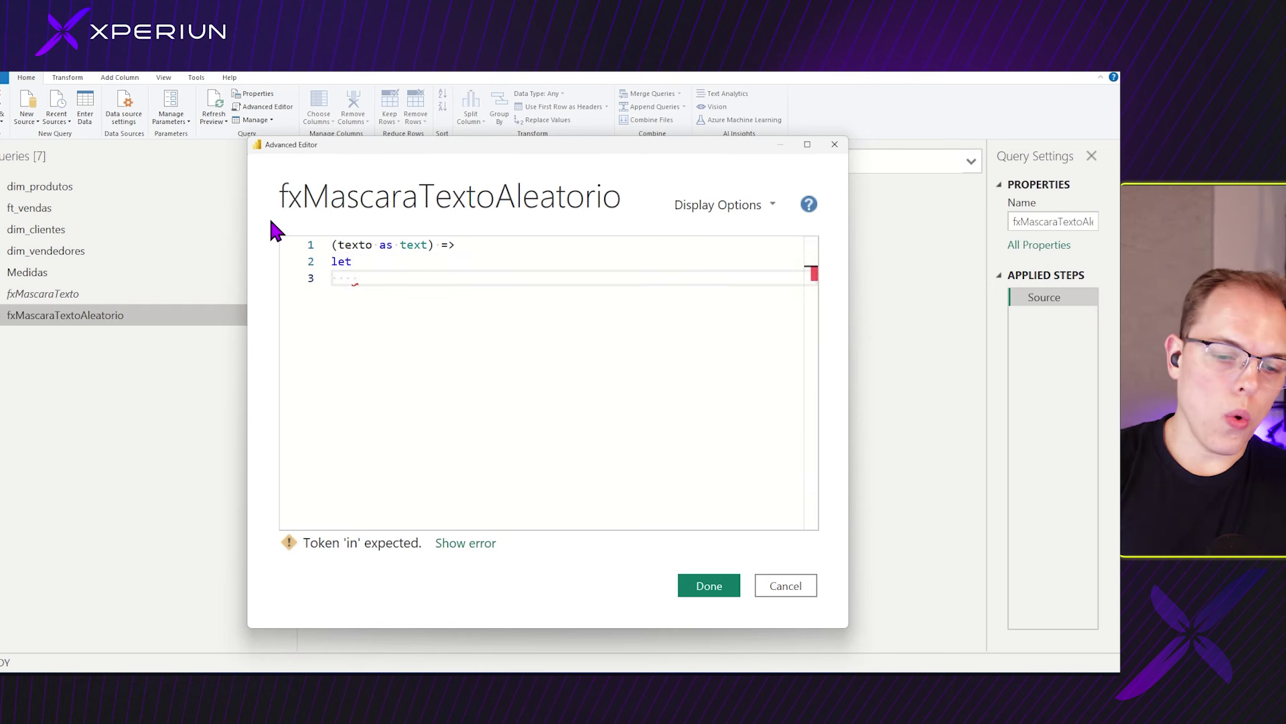
Start a comprimento variable under let, assigning it the suggested Text.Length function.
type("compri")
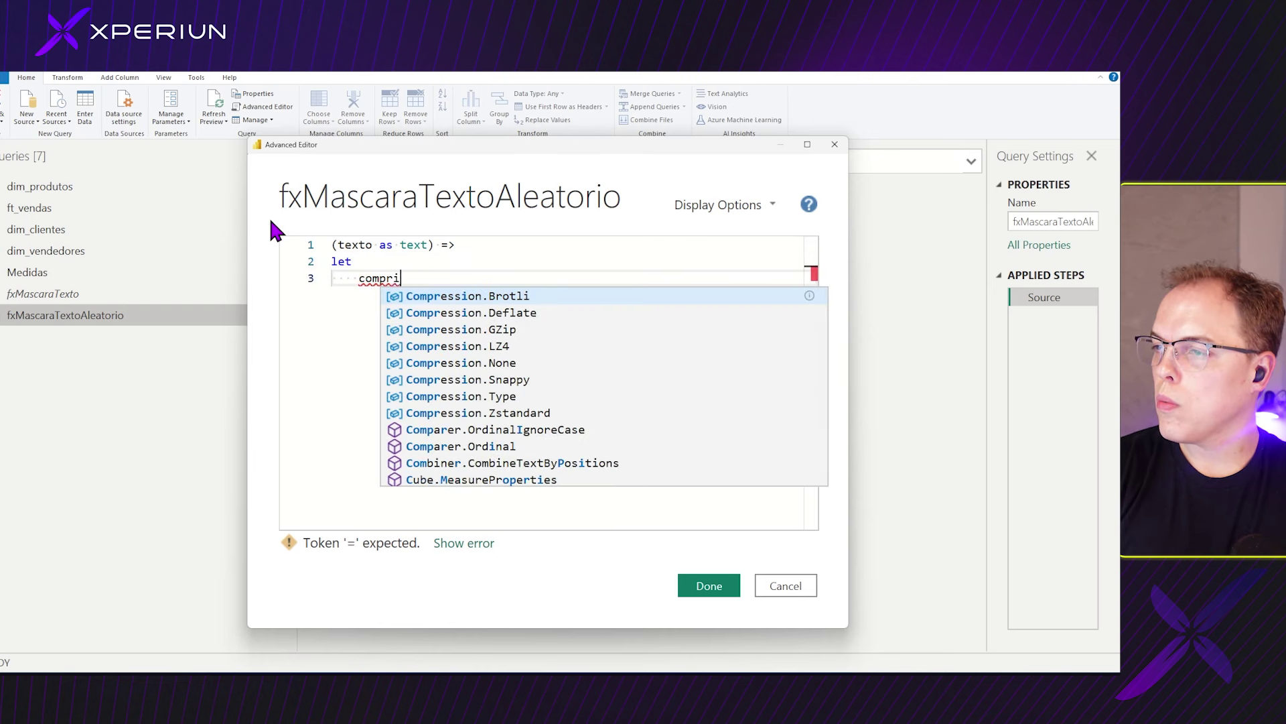
type("mento = te")
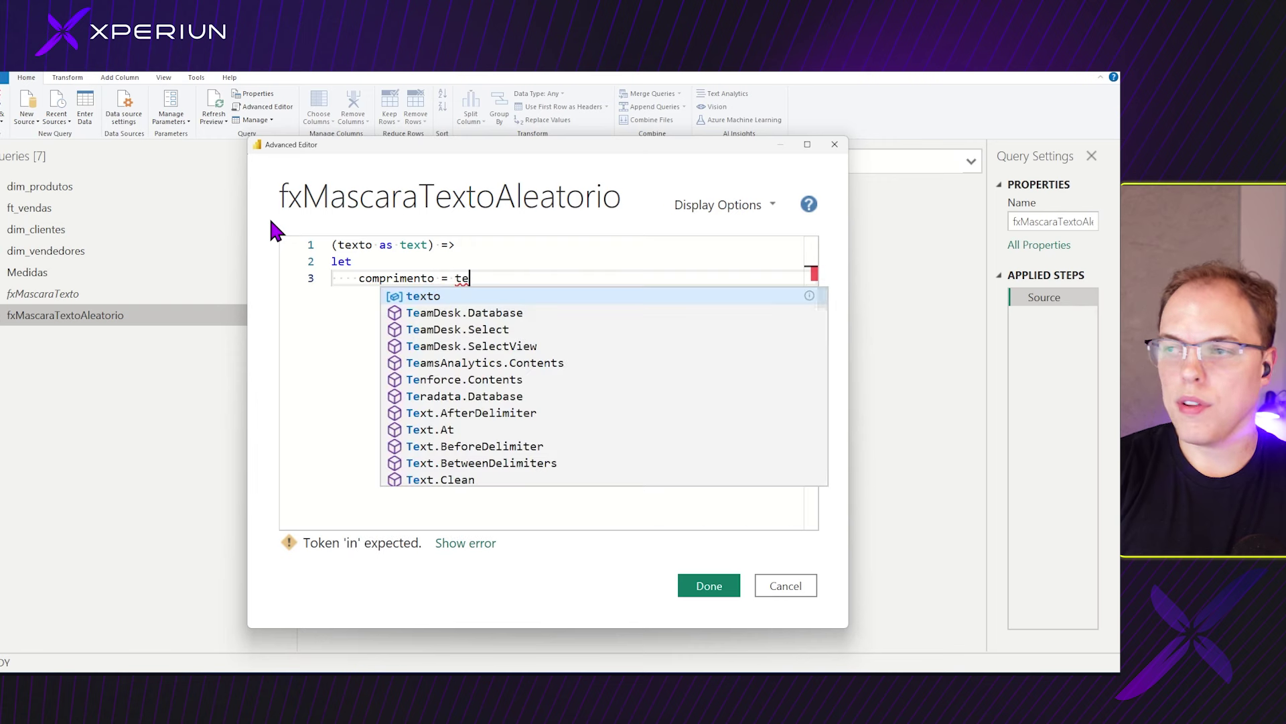
type("xt.le")
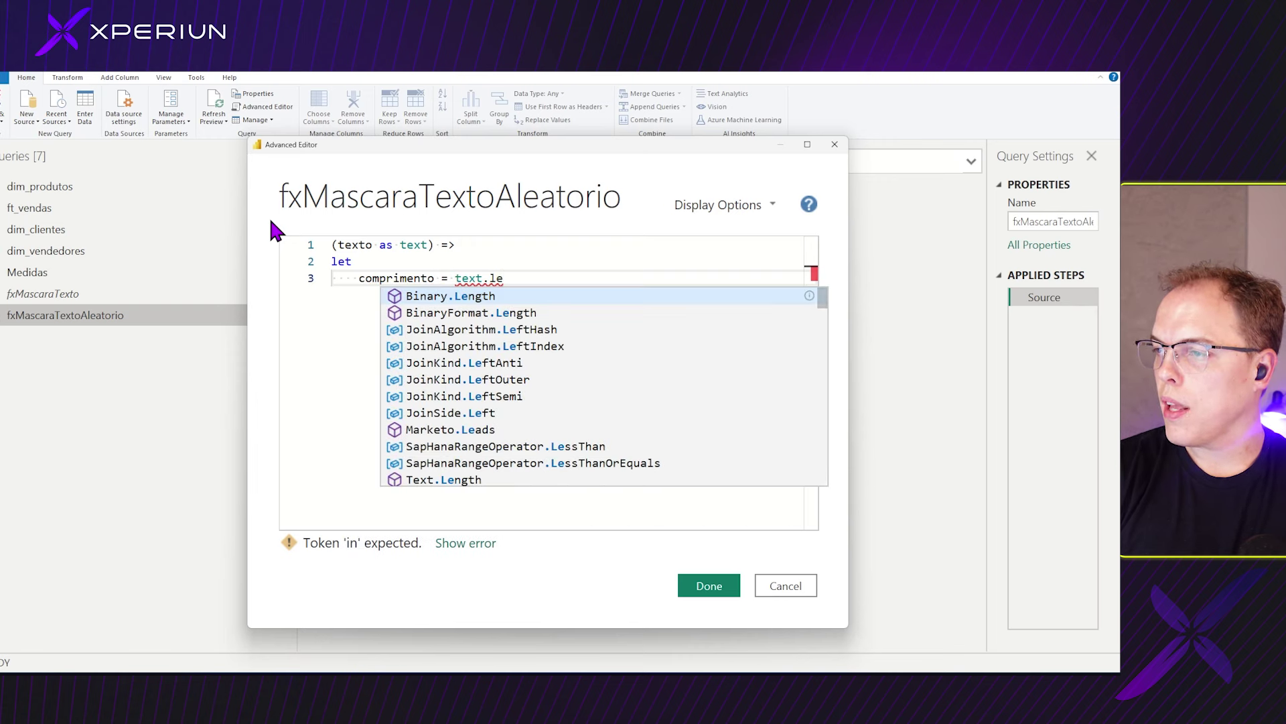
key("Down")
key("Down")
key("Down")
key("Down")
key("Down")
key("Down")
key("Down")
key("Down")
key("Down")
key("Down")
key("Down")
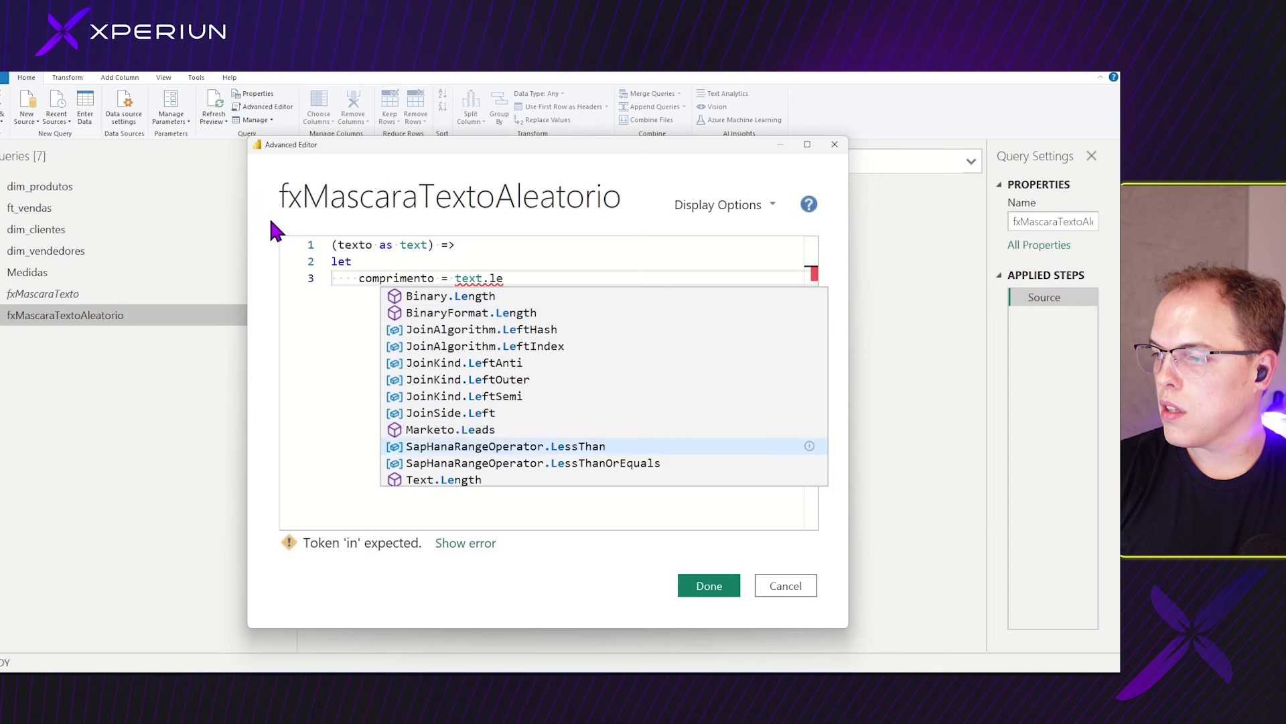
key("Down")
key("Up")
key("Return")
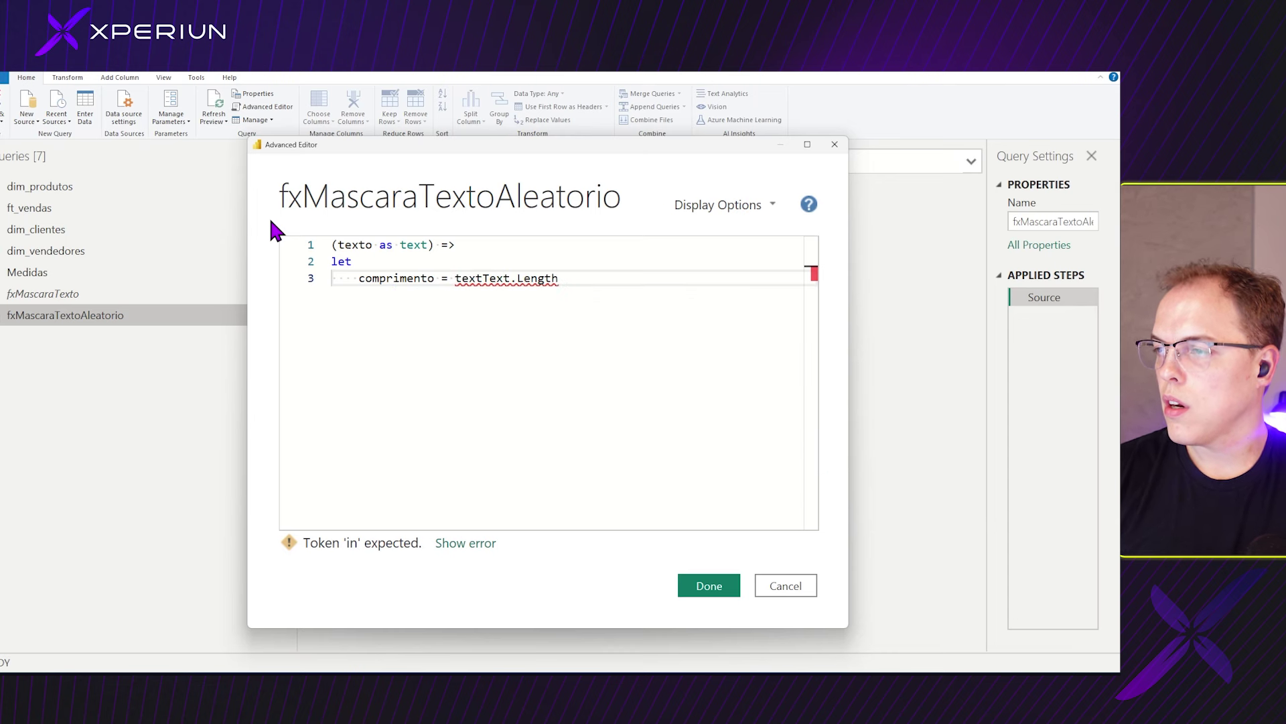
Remove the duplicated text prefix before Text.Length, and complete the comprimento line with texto as the argument and a trailing comma.
left_click(488, 278)
key("shift+End")
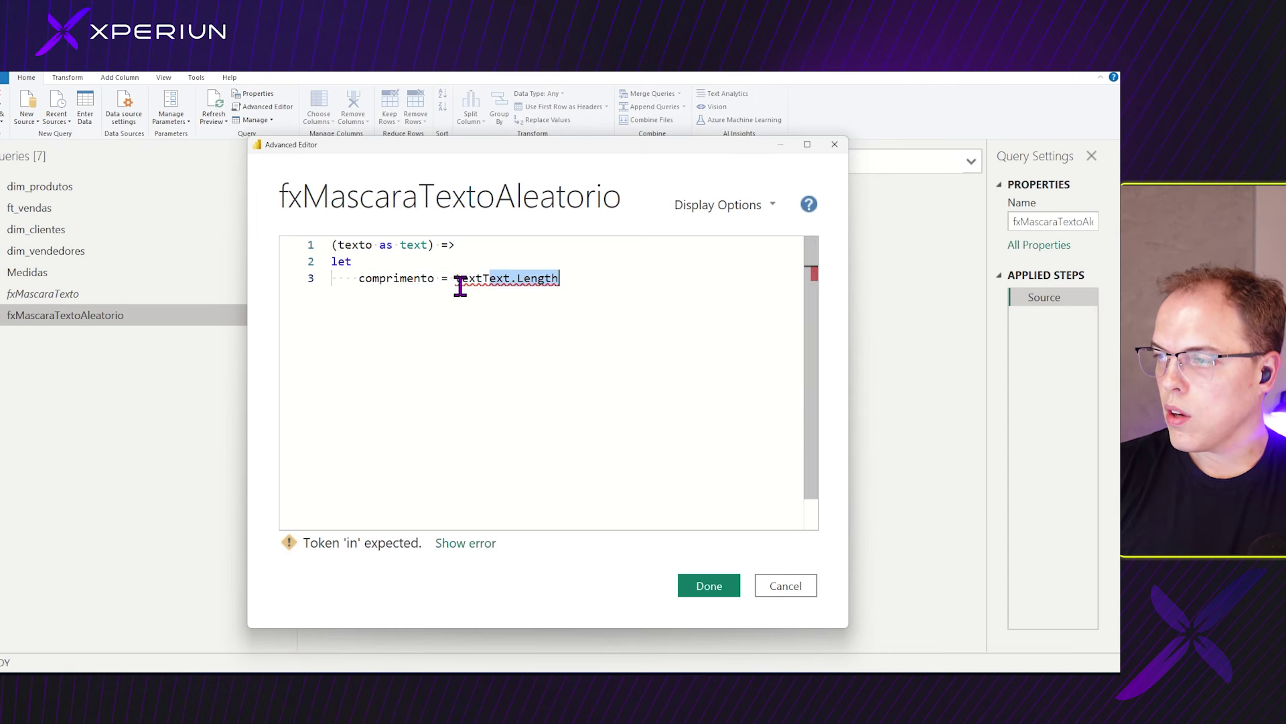
left_click_drag(457, 286, 482, 279)
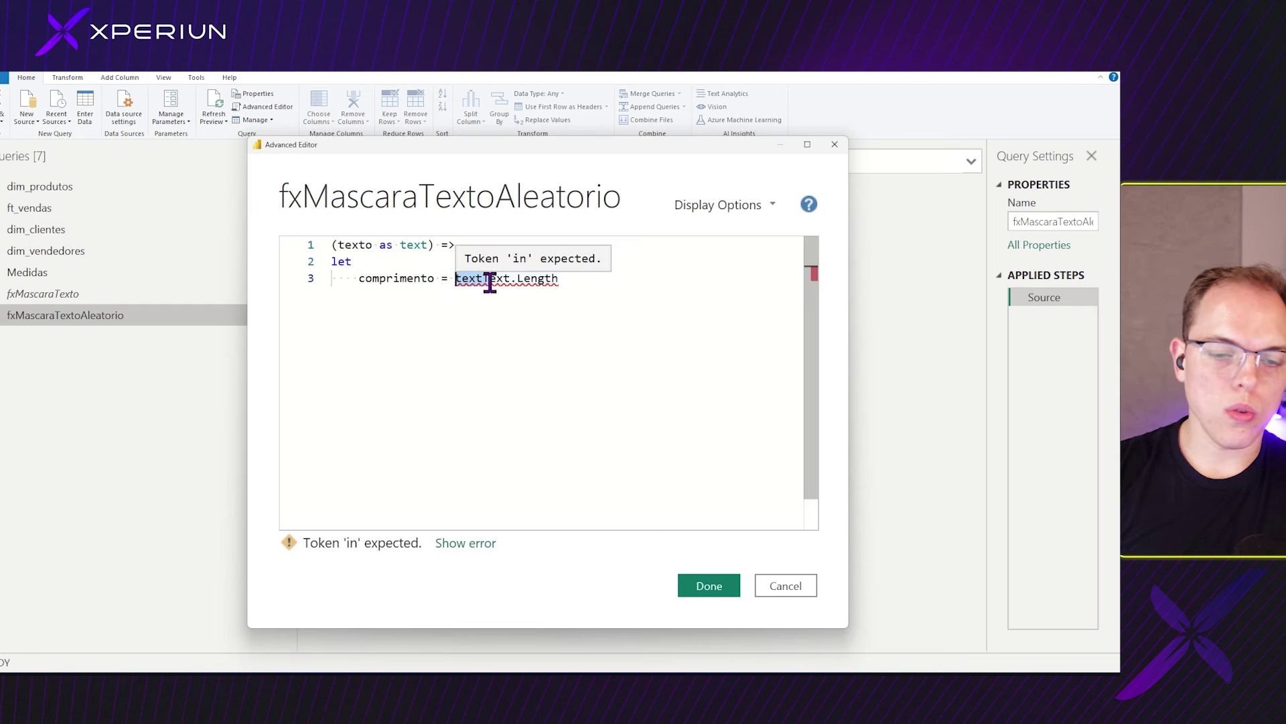
key("BackSpace")
left_click(576, 281)
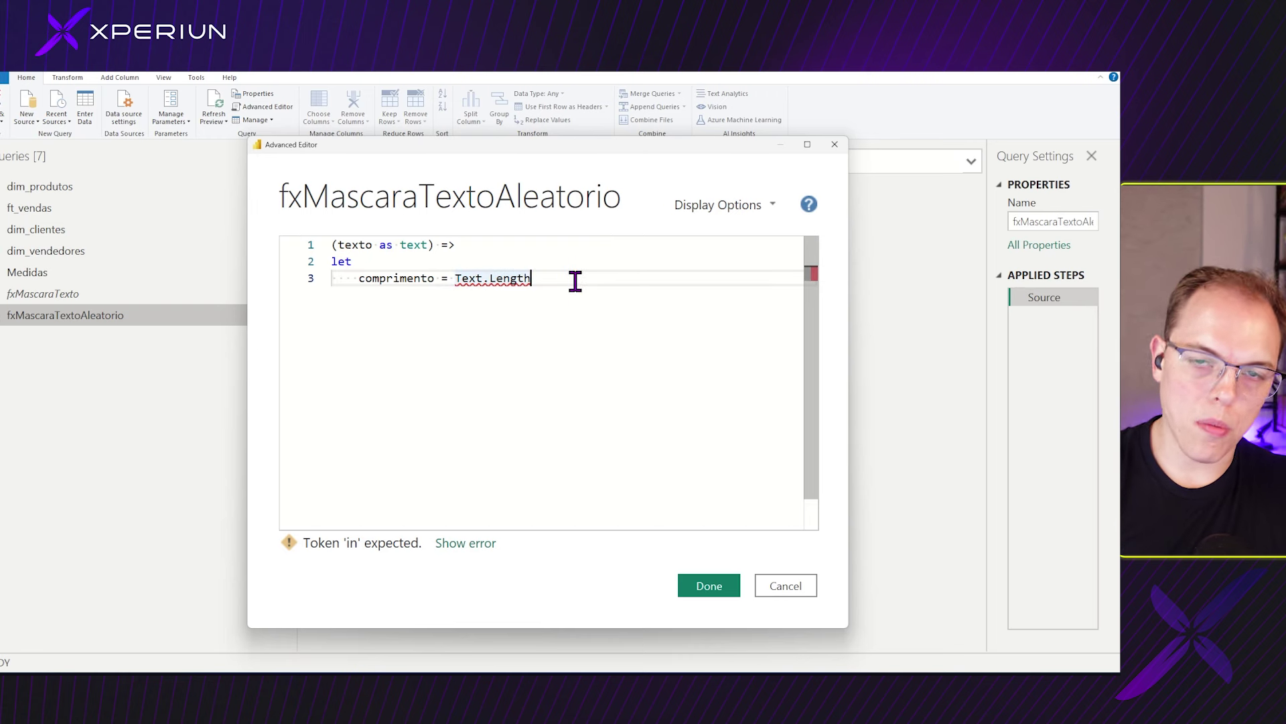
type("(textp")
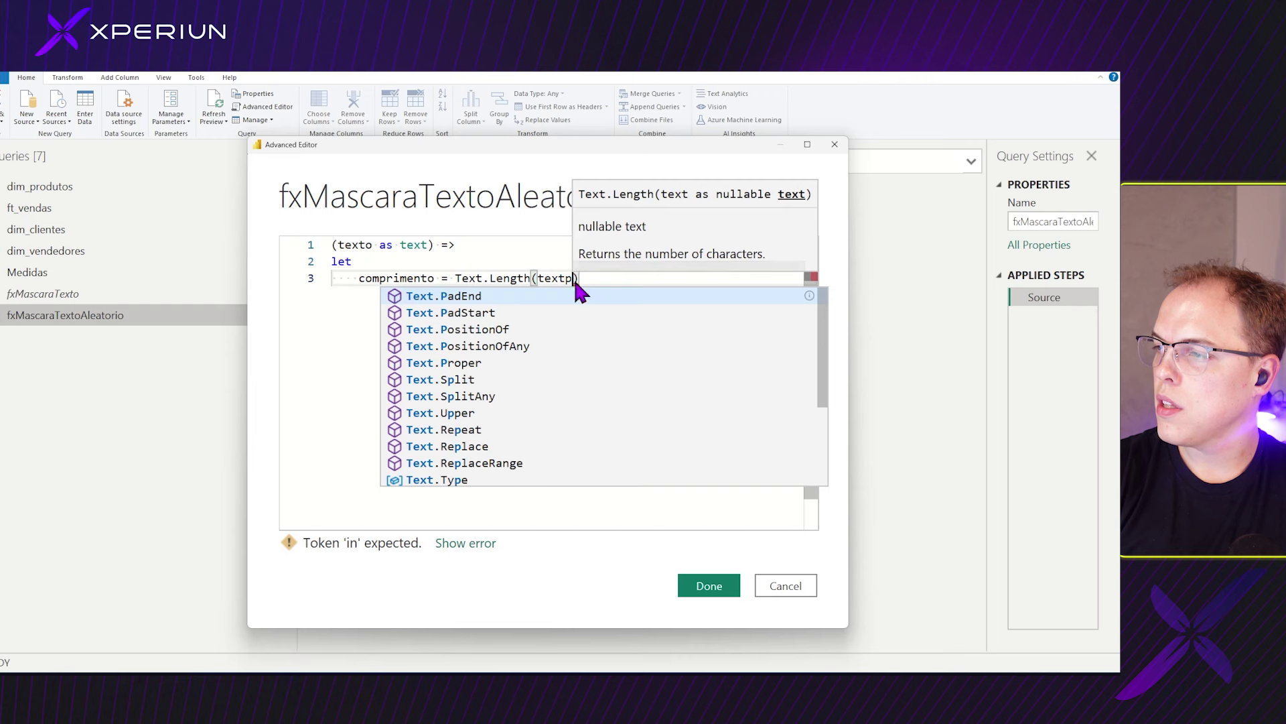
key("BackSpace")
type("o")
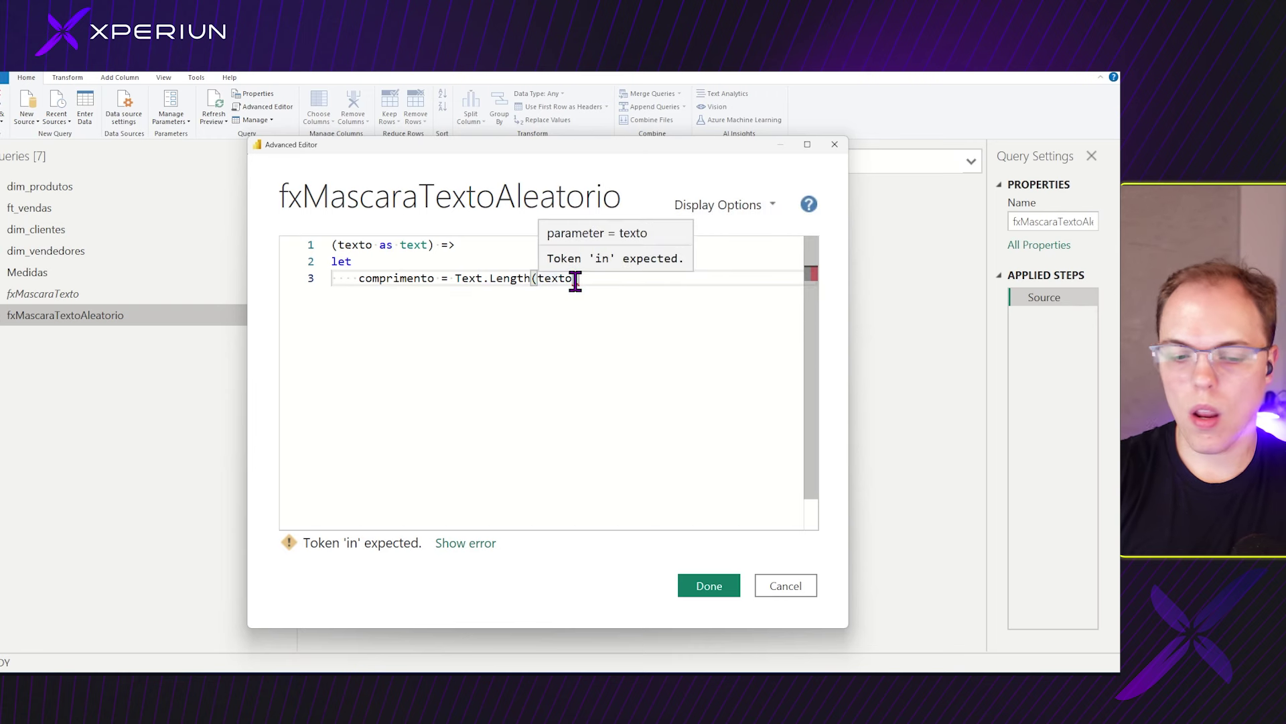
type("),")
key("Return")
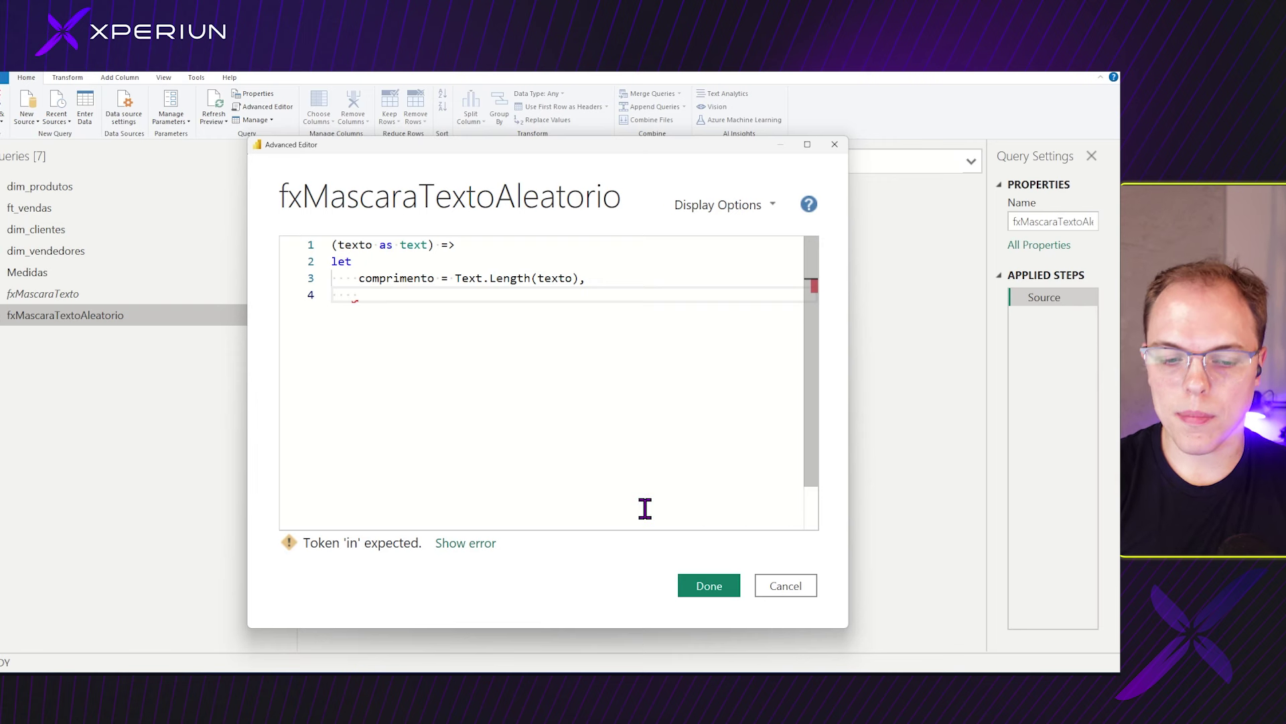
Comment out the (texto as text) => header line of the function.
type("l")
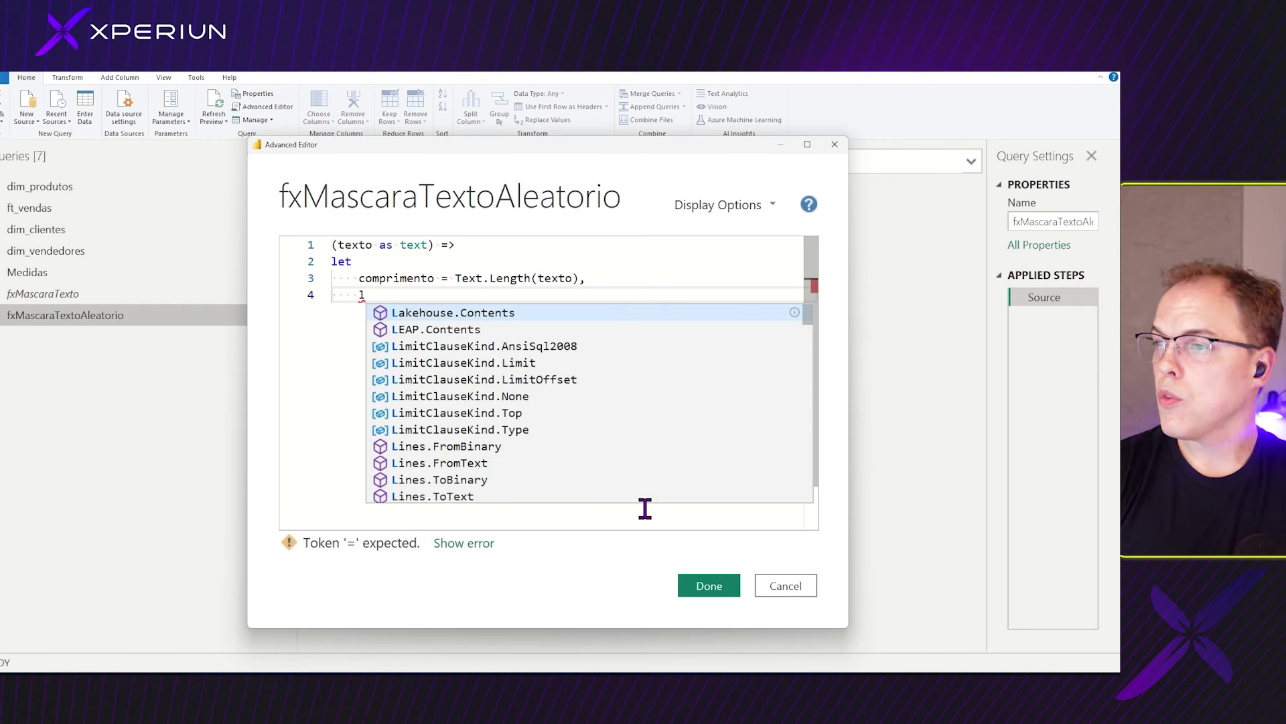
left_click(417, 245)
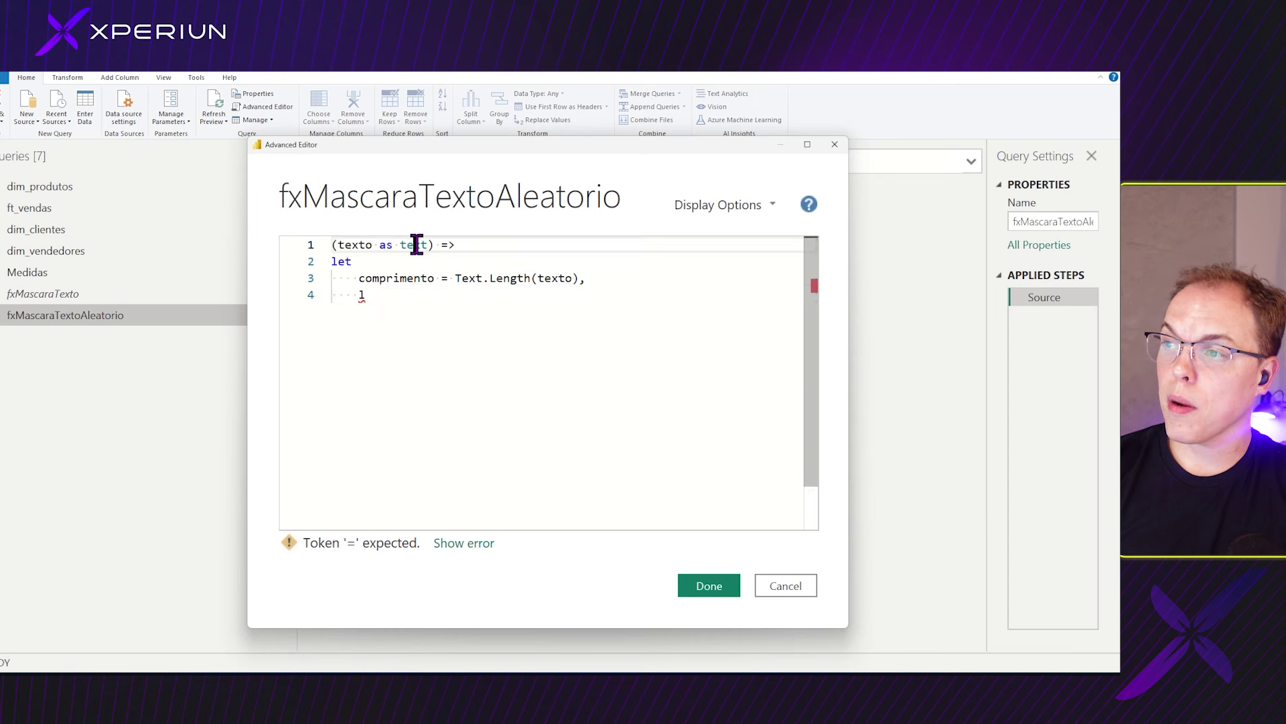
key("ctrl+slash")
key("Down")
key("Down")
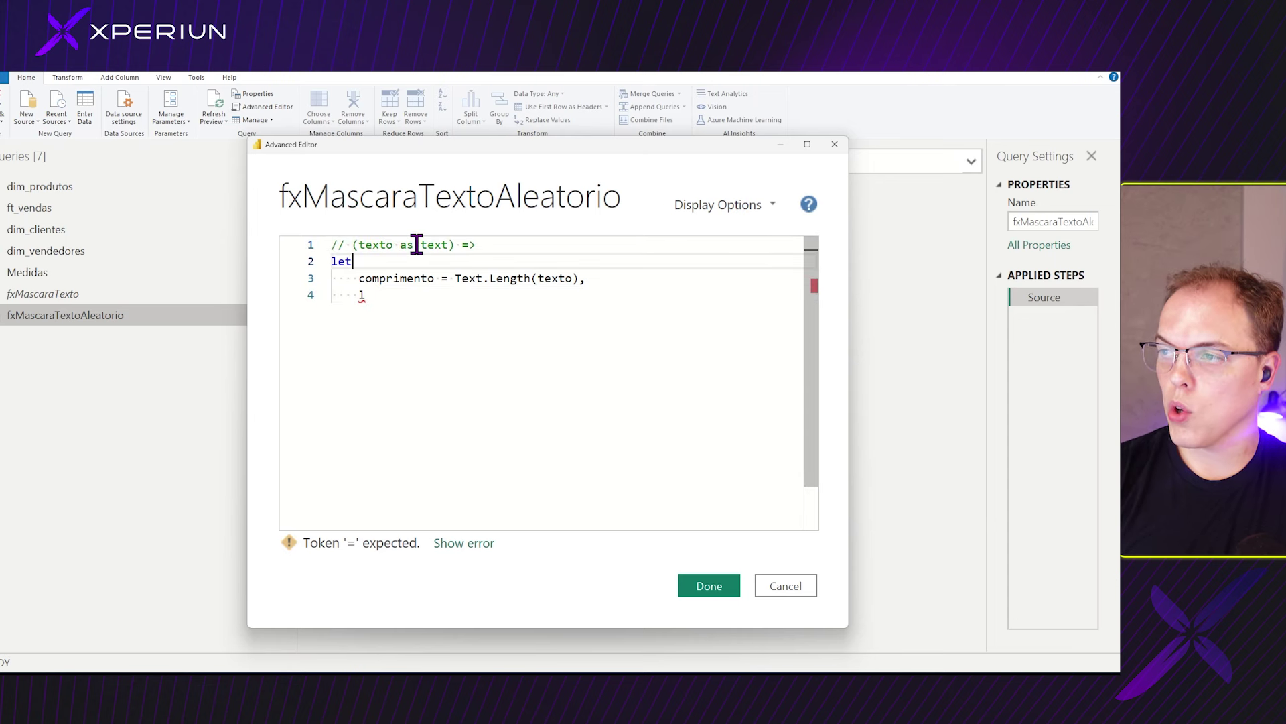
Insert a line above comprimento that defines texto as a sample first name in quotes, ending with a comma.
key("Home")
key("Return")
key("Up")
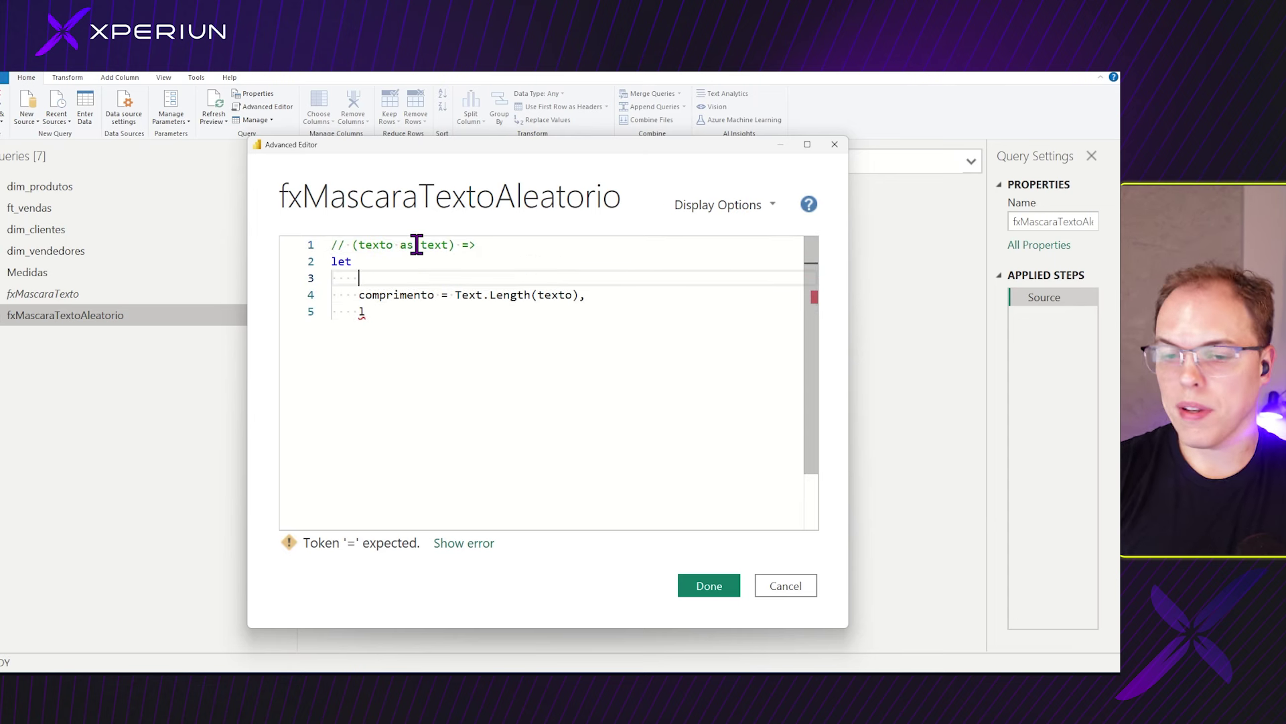
type("text")
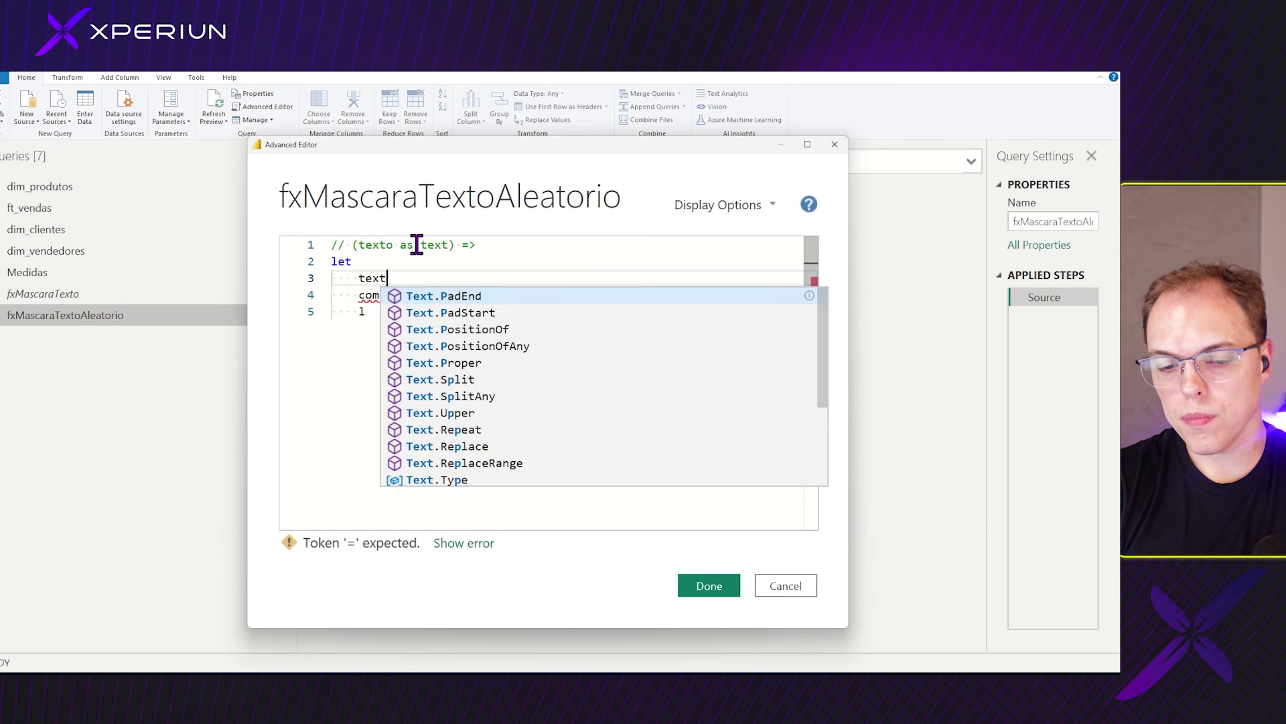
type("o = \"\"")
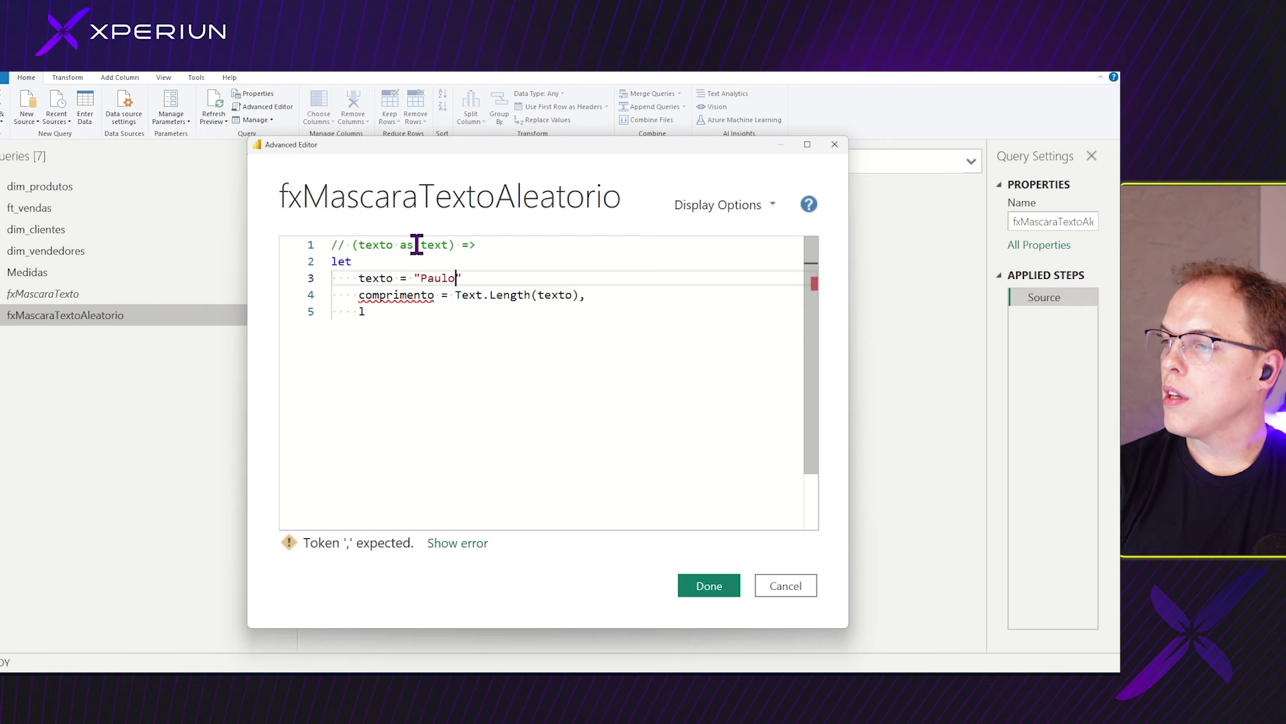
left_click(484, 276)
type(",")
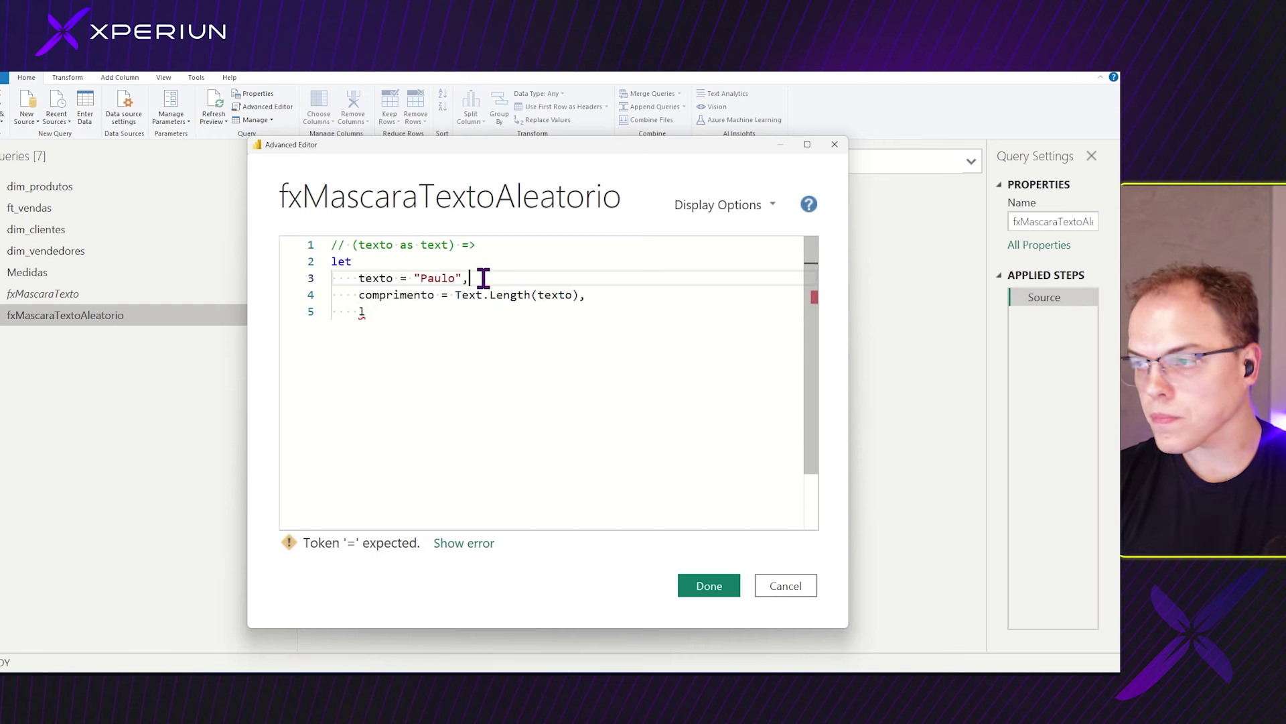
Begin a lista variable below comprimento with the List.Transform function, removing the duplicated List prefix.
left_click(460, 309)
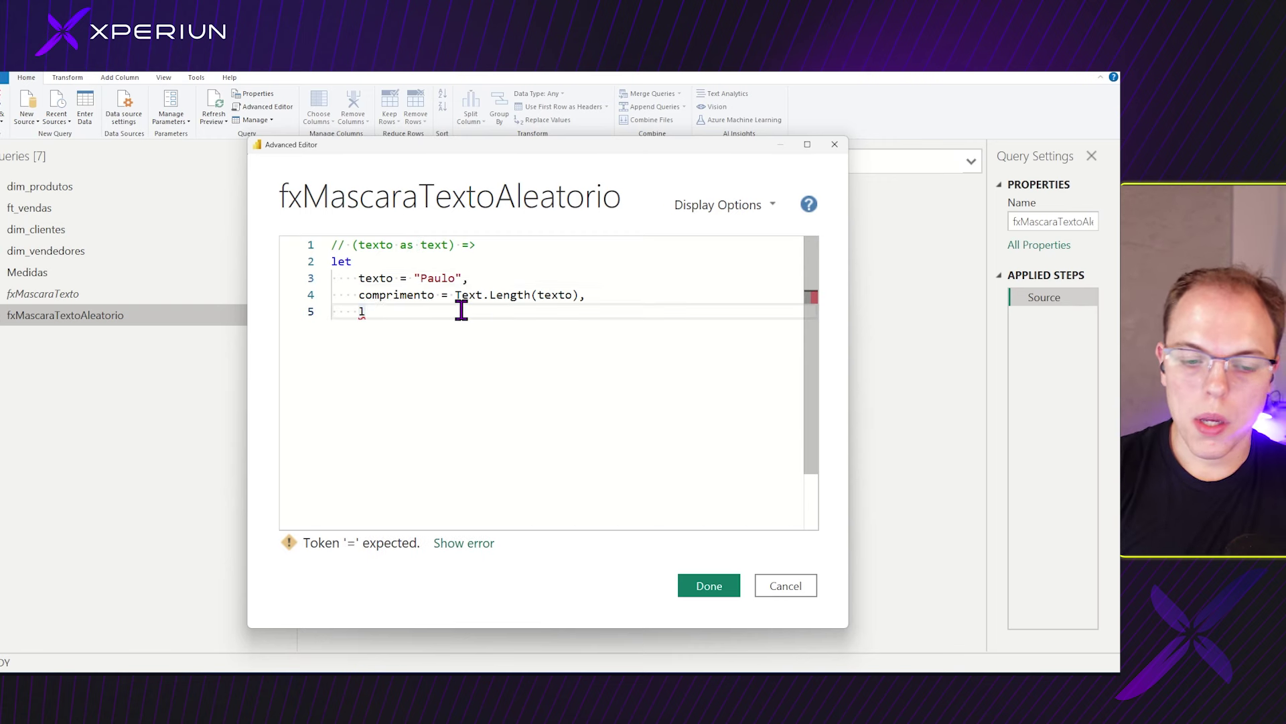
type("lista =")
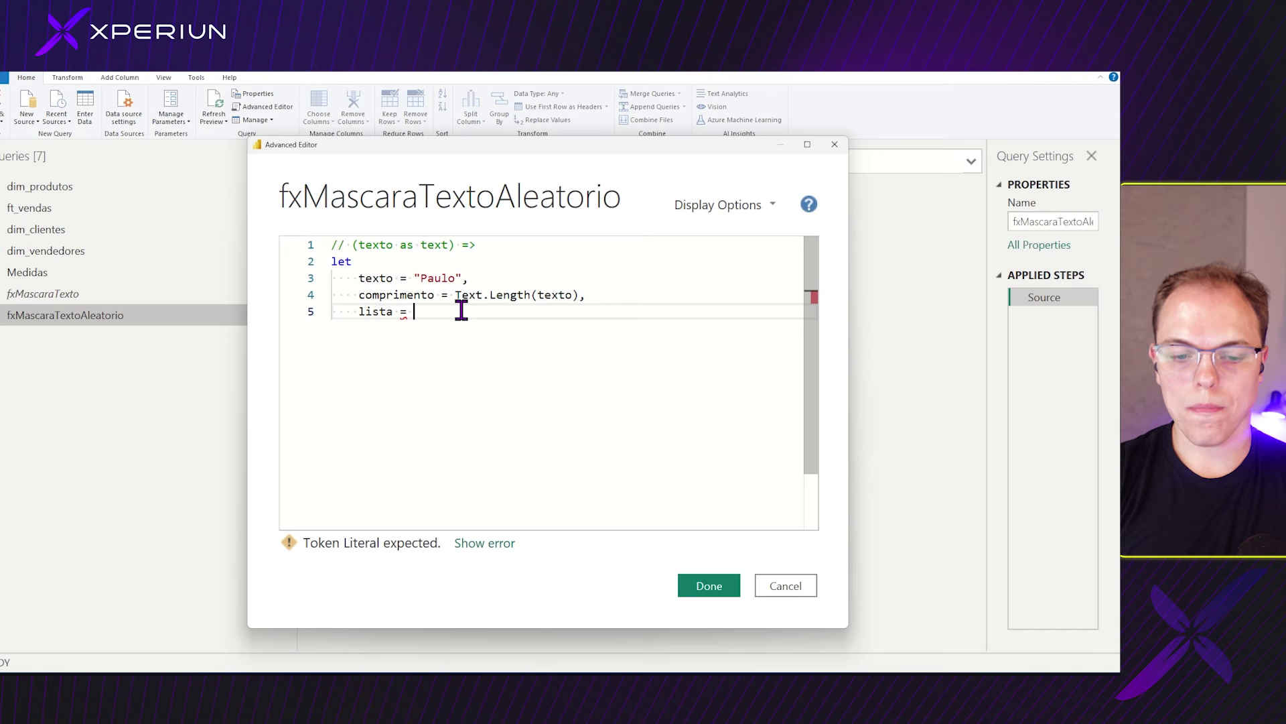
type("List.Trans")
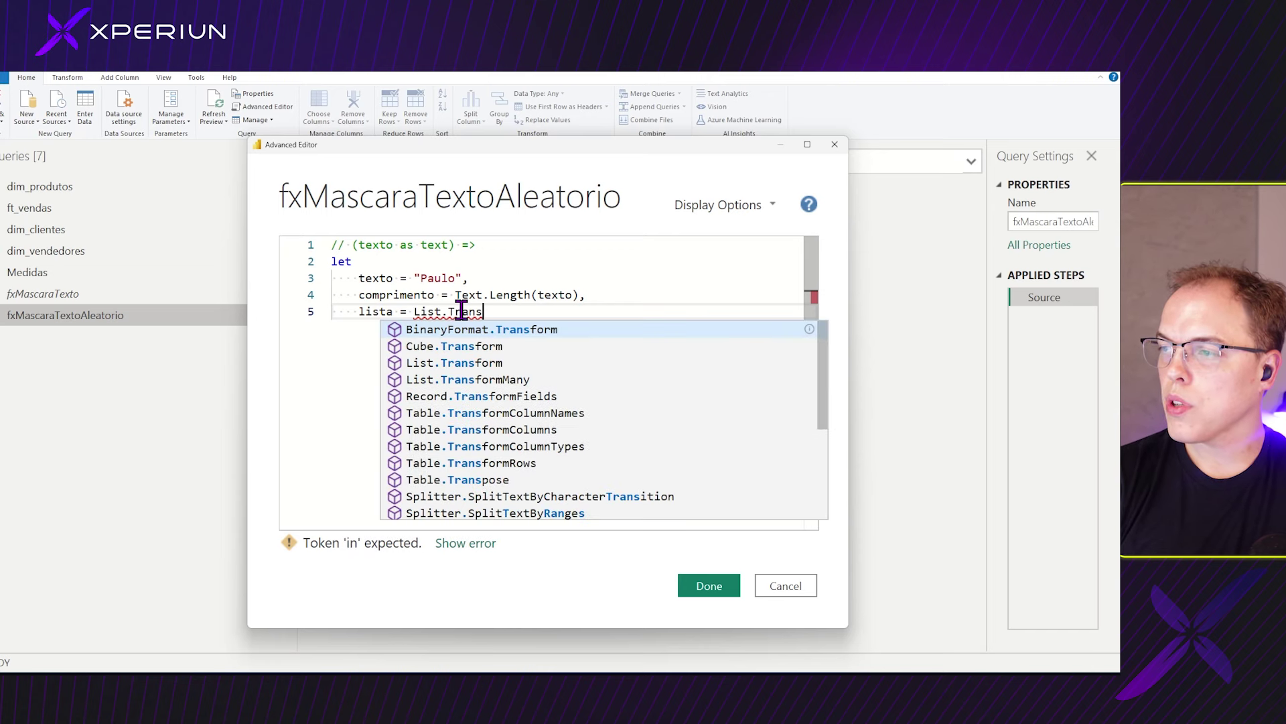
key("Down")
key("Down")
key("Tab")
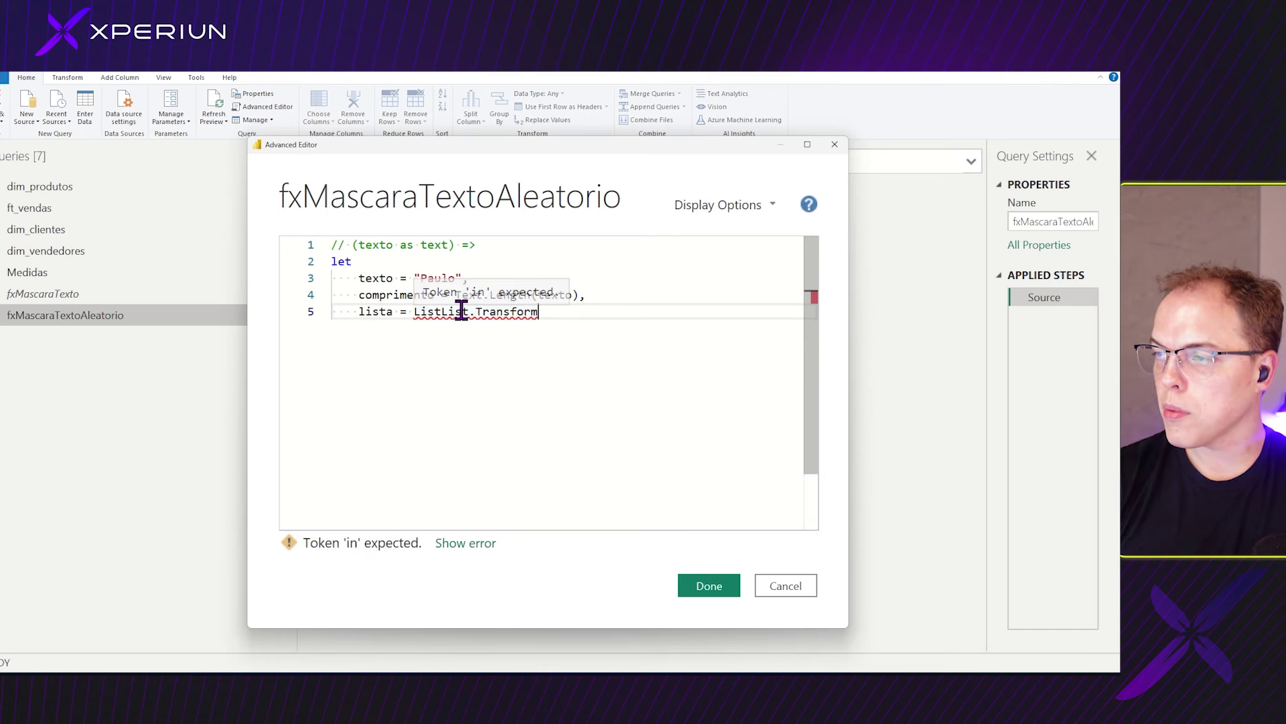
key("ctrl+Left")
key("Delete")
key("Delete")
key("Delete")
key("Delete")
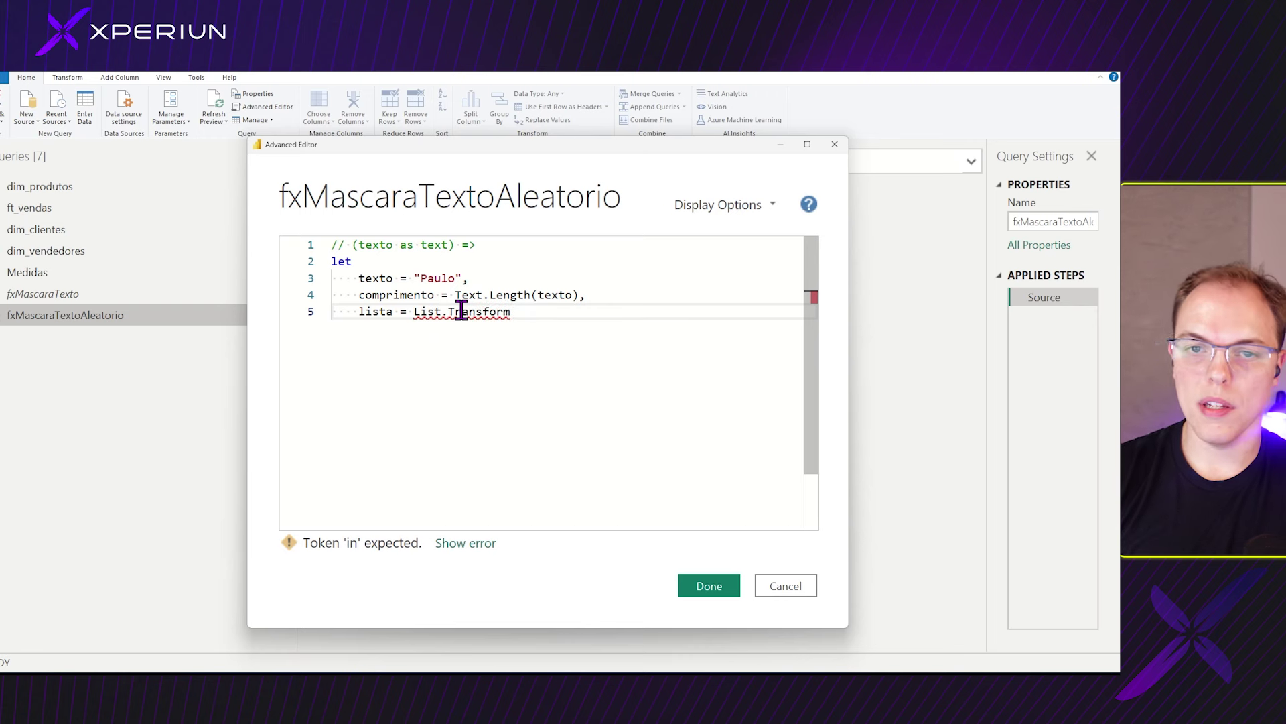
Give List.Transform in the lista line the list {1..comprimento} as its first argument.
type("(")
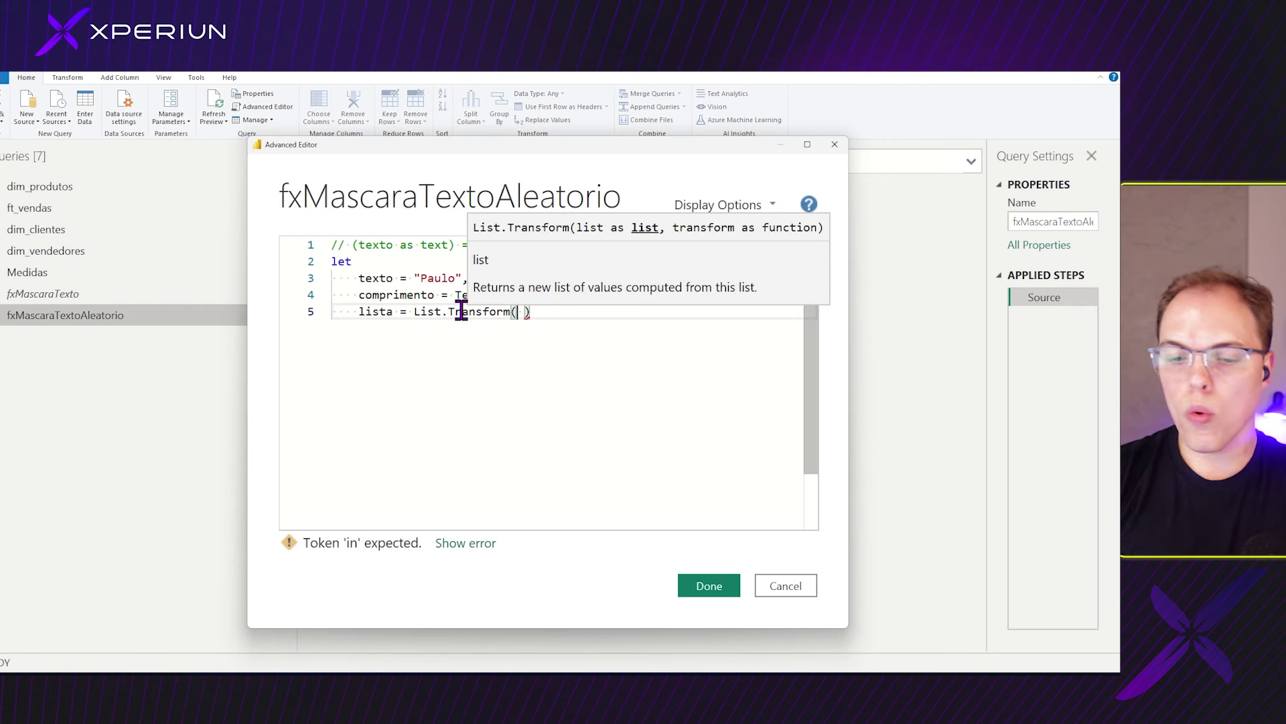
type("{1")
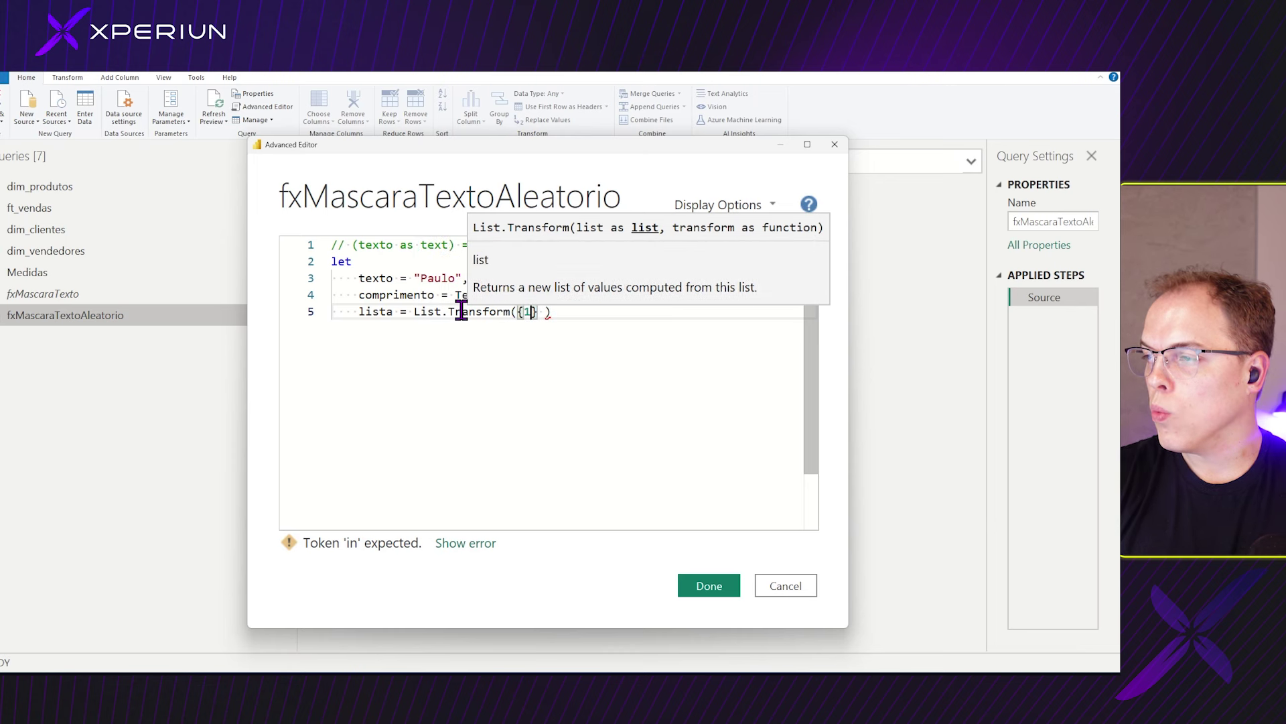
type("..")
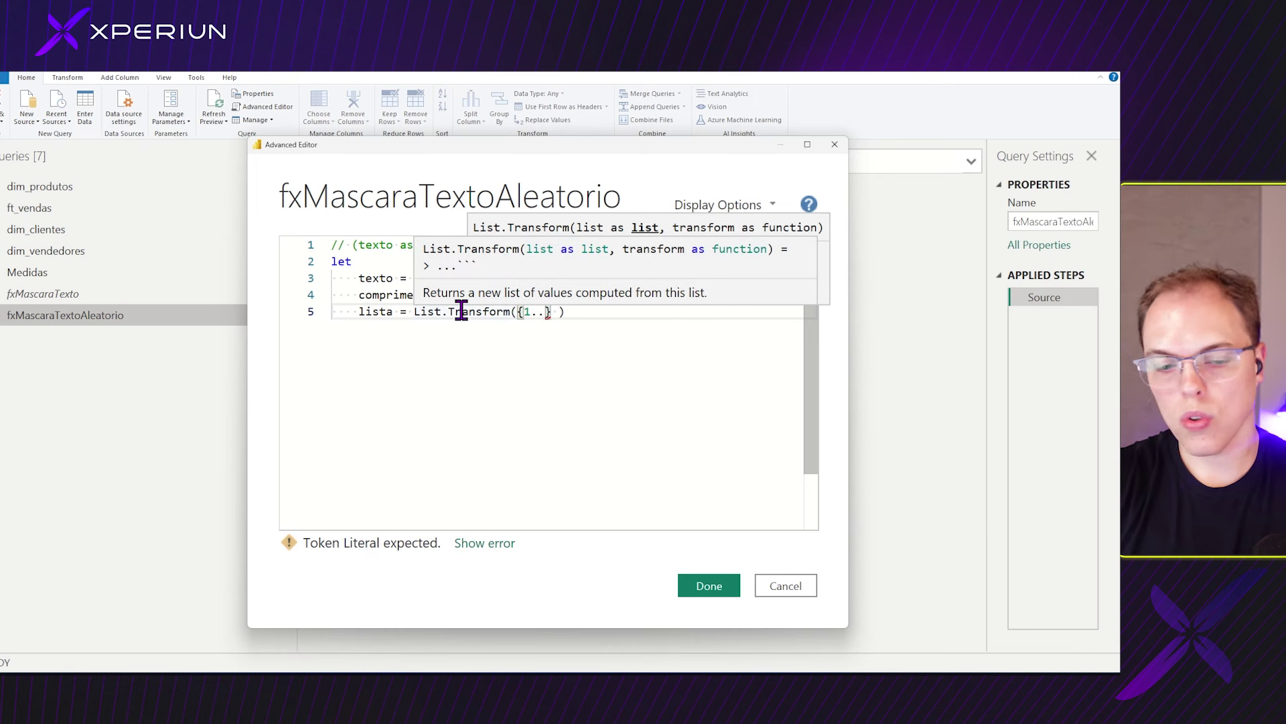
type("comprimento")
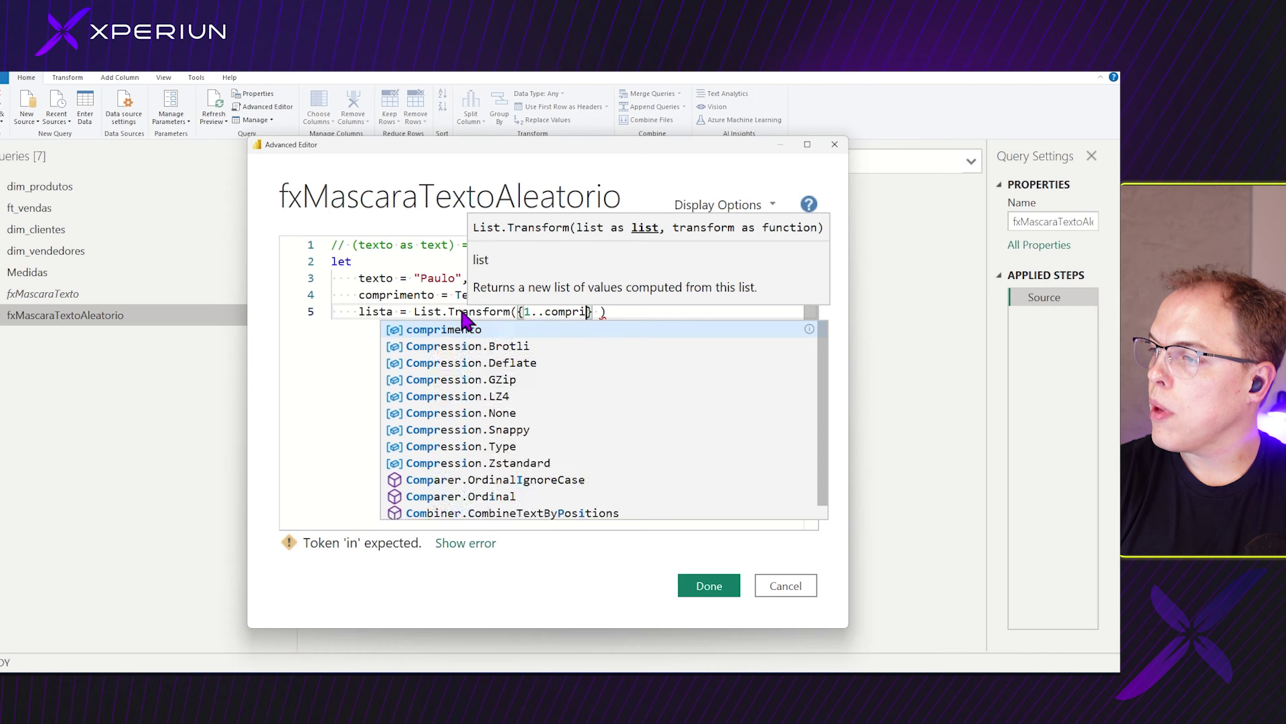
key("Escape")
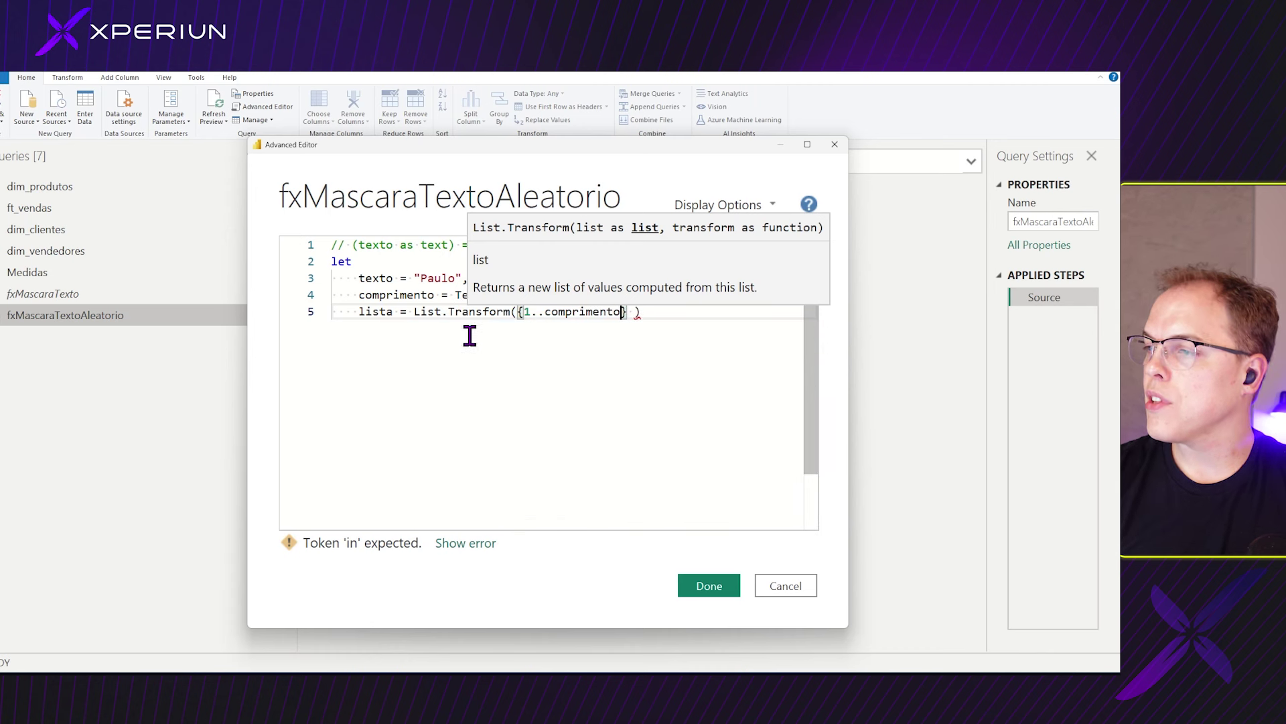
left_click(526, 311)
left_click(427, 278)
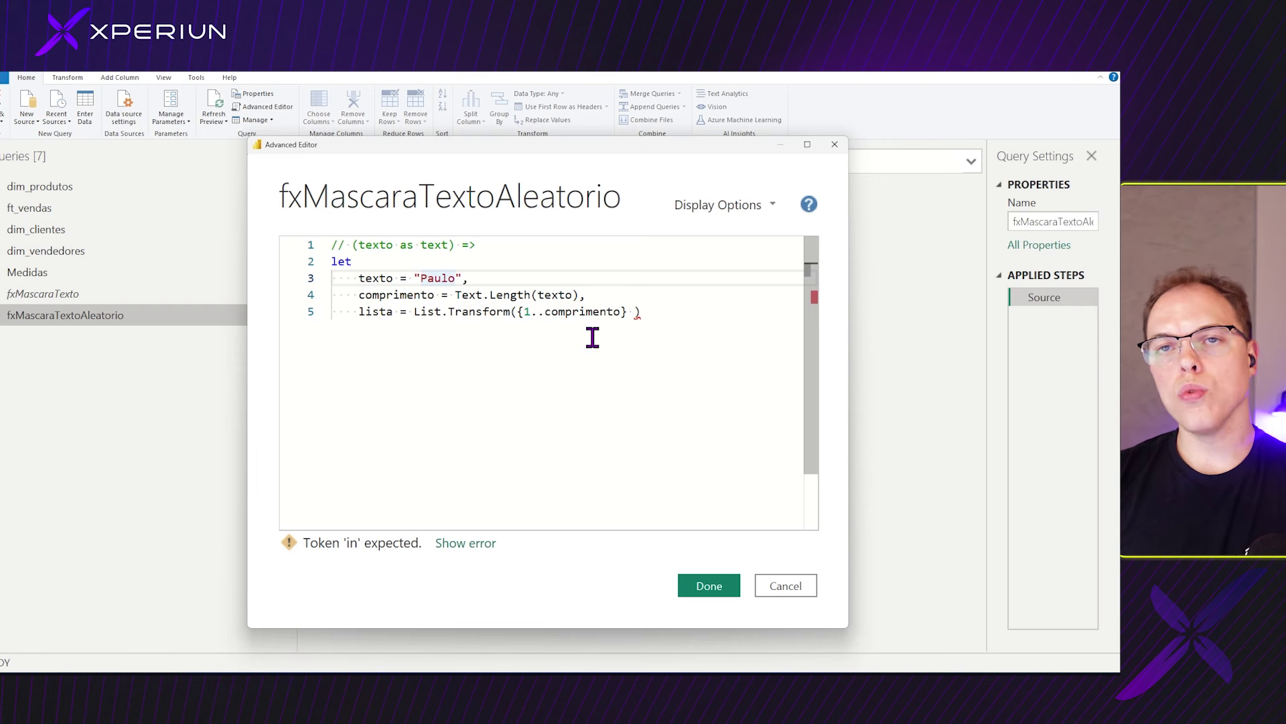
Add the transform argument each Number.RandomBetween(65,90) after the list in List.Transform.
left_click(635, 312)
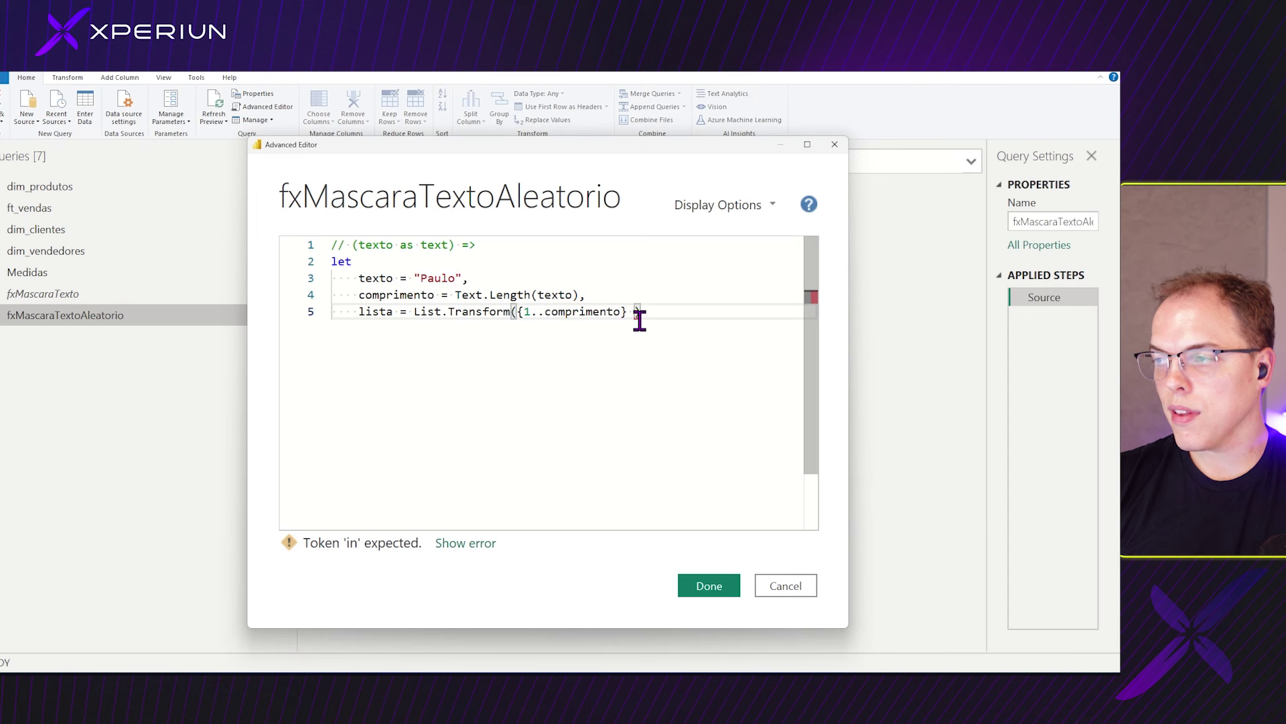
type(", each")
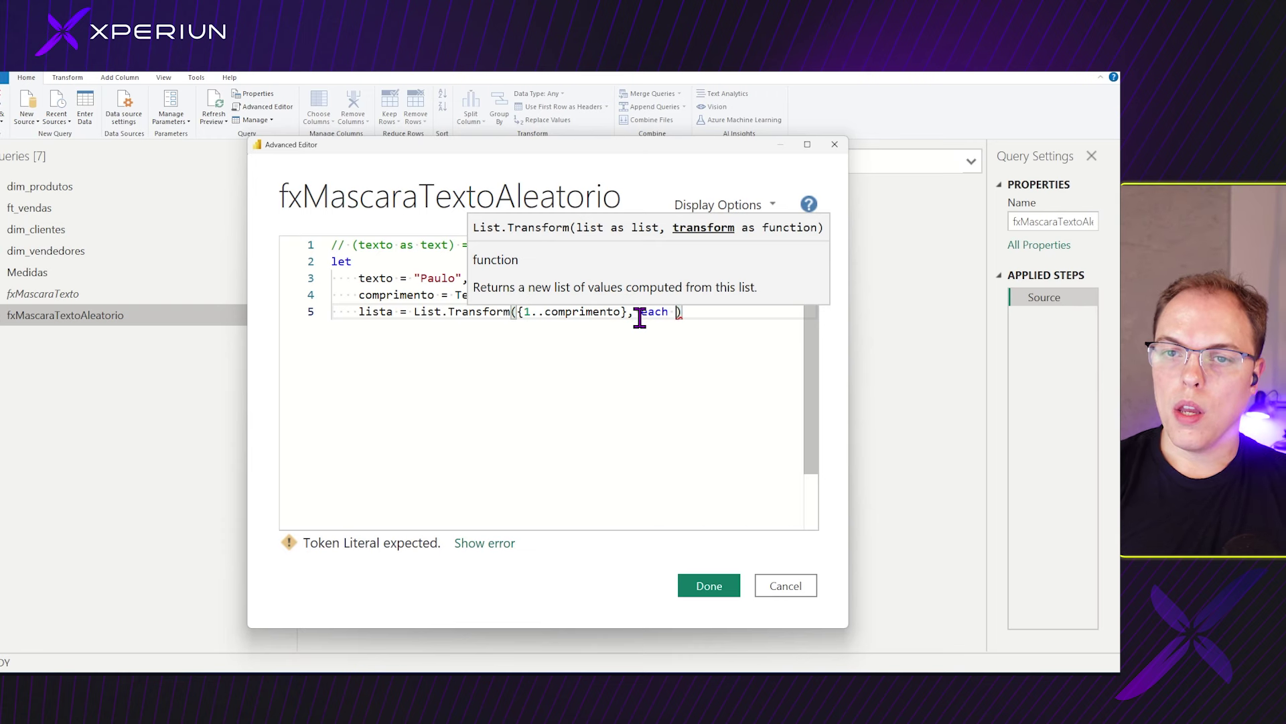
type("Numbe")
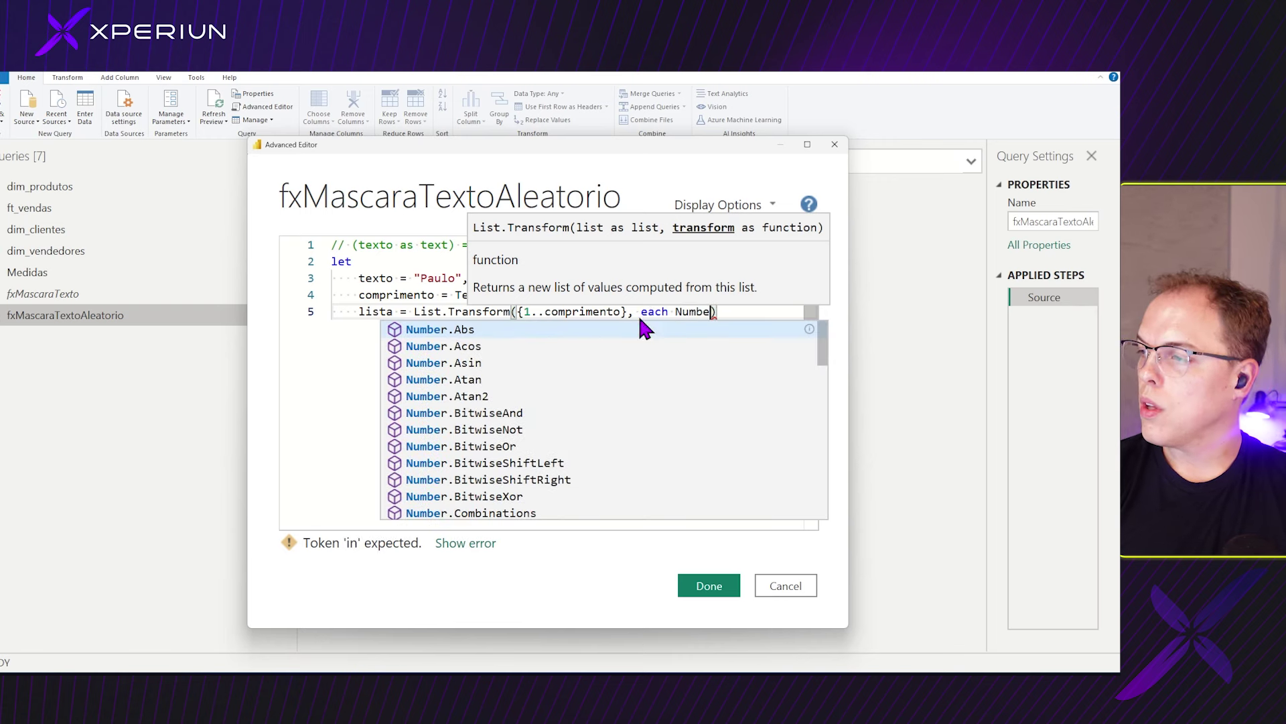
type("r.RandomBetween")
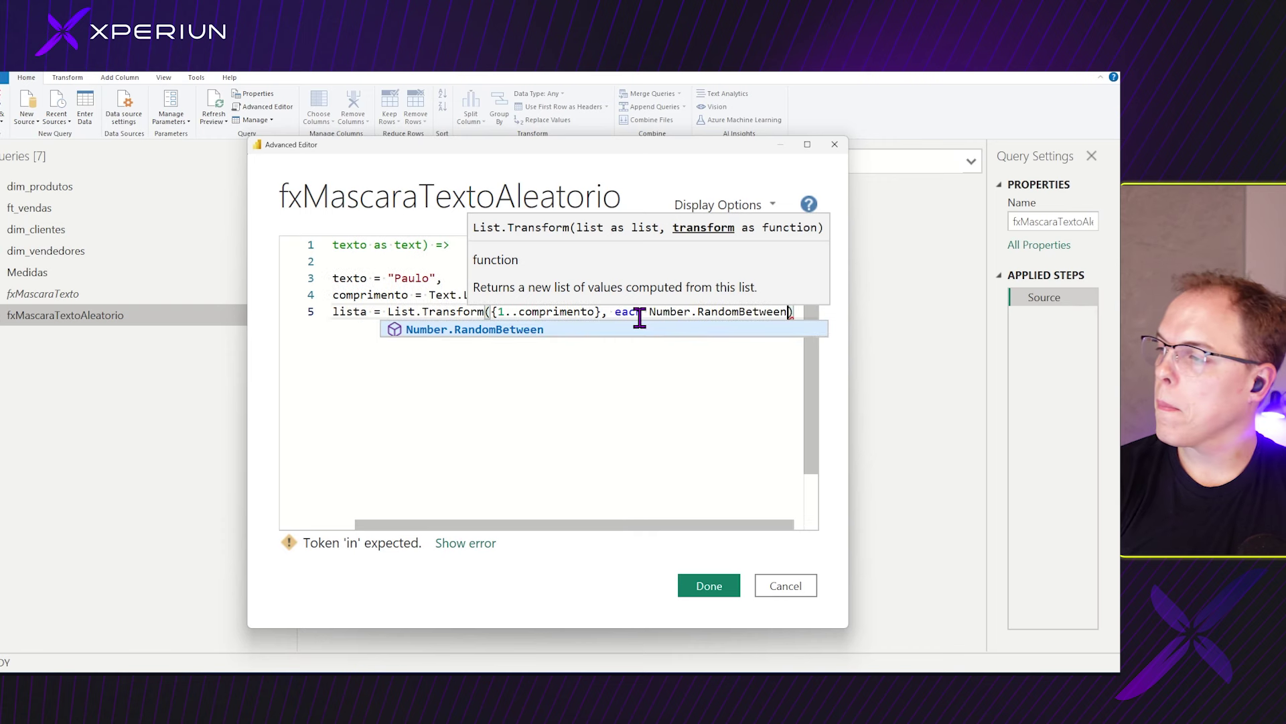
type("(65,90)")
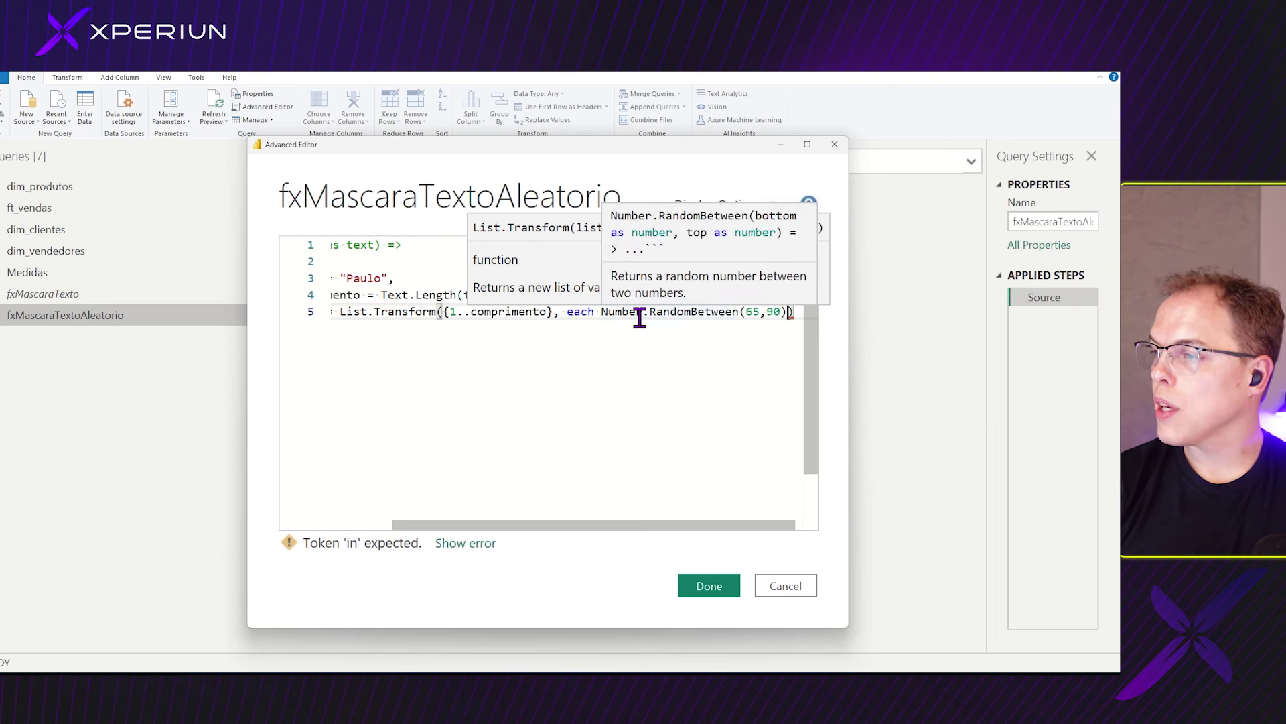
Maximize the Advanced Editor window and review the Number.RandomBetween limits in the lista line.
left_click(806, 144)
left_click(405, 228)
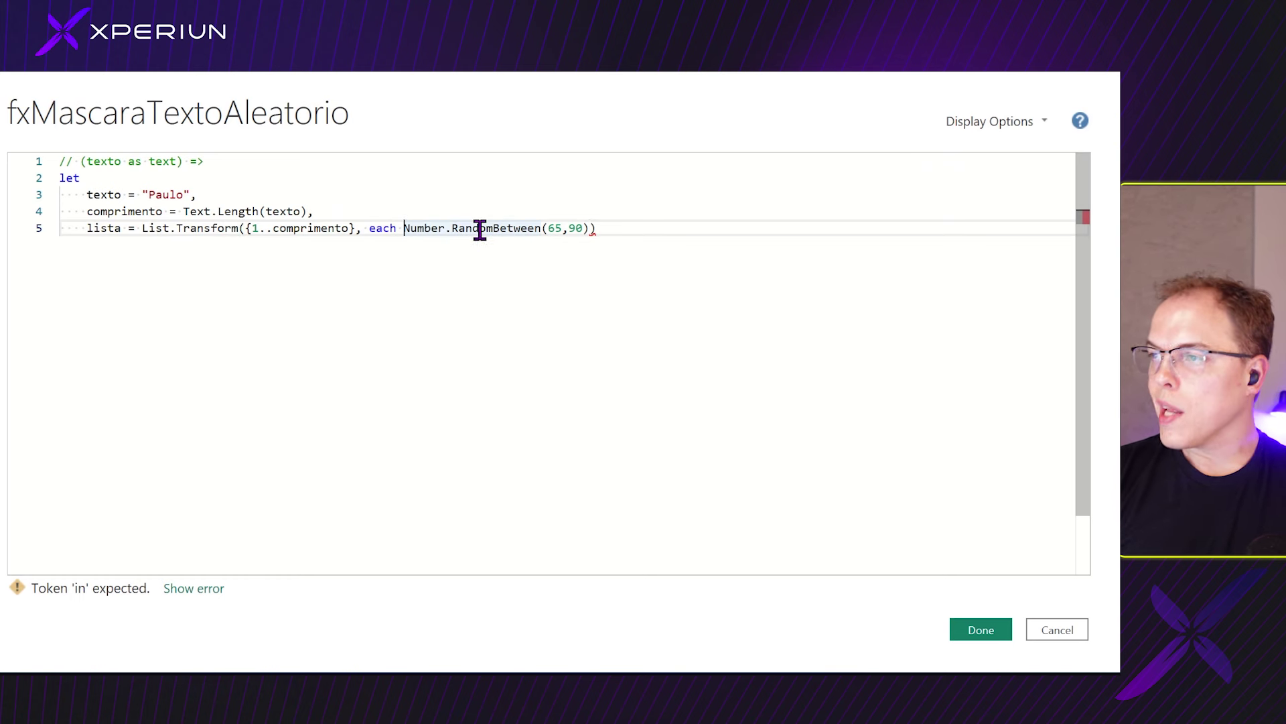
double_click(554, 228)
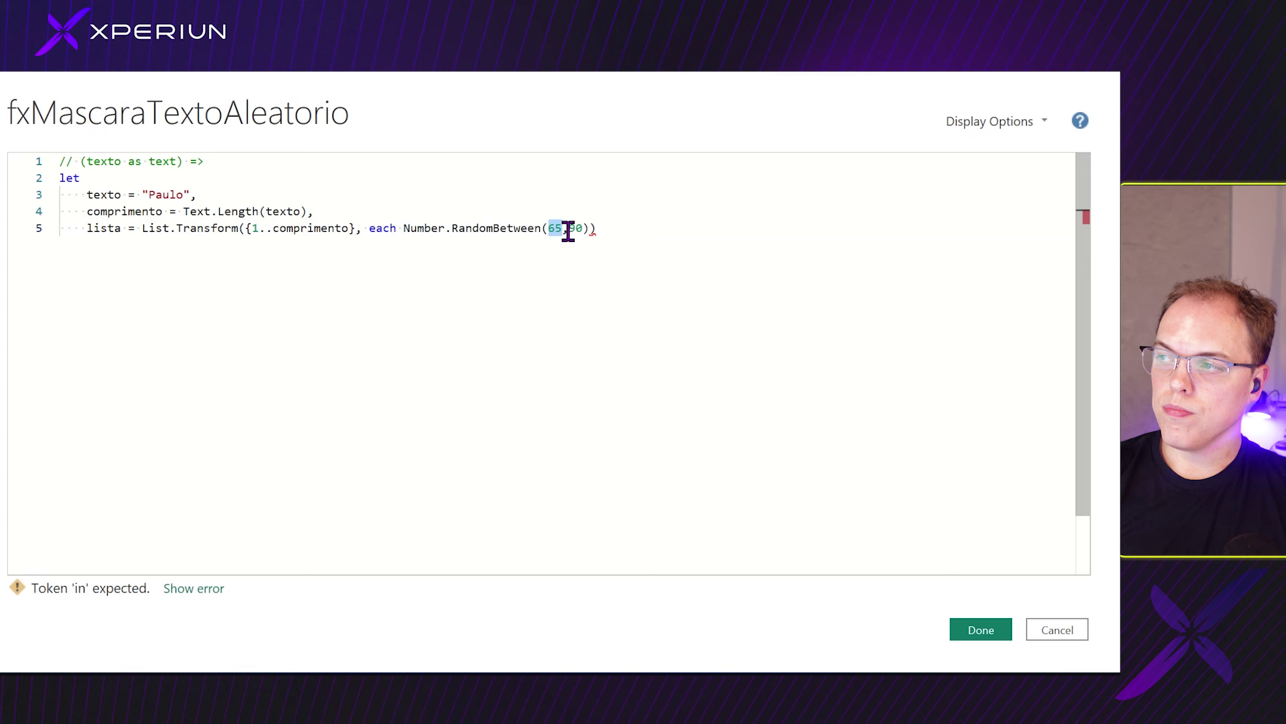
left_click_drag(549, 228, 583, 227)
left_click(585, 228)
left_click(599, 232)
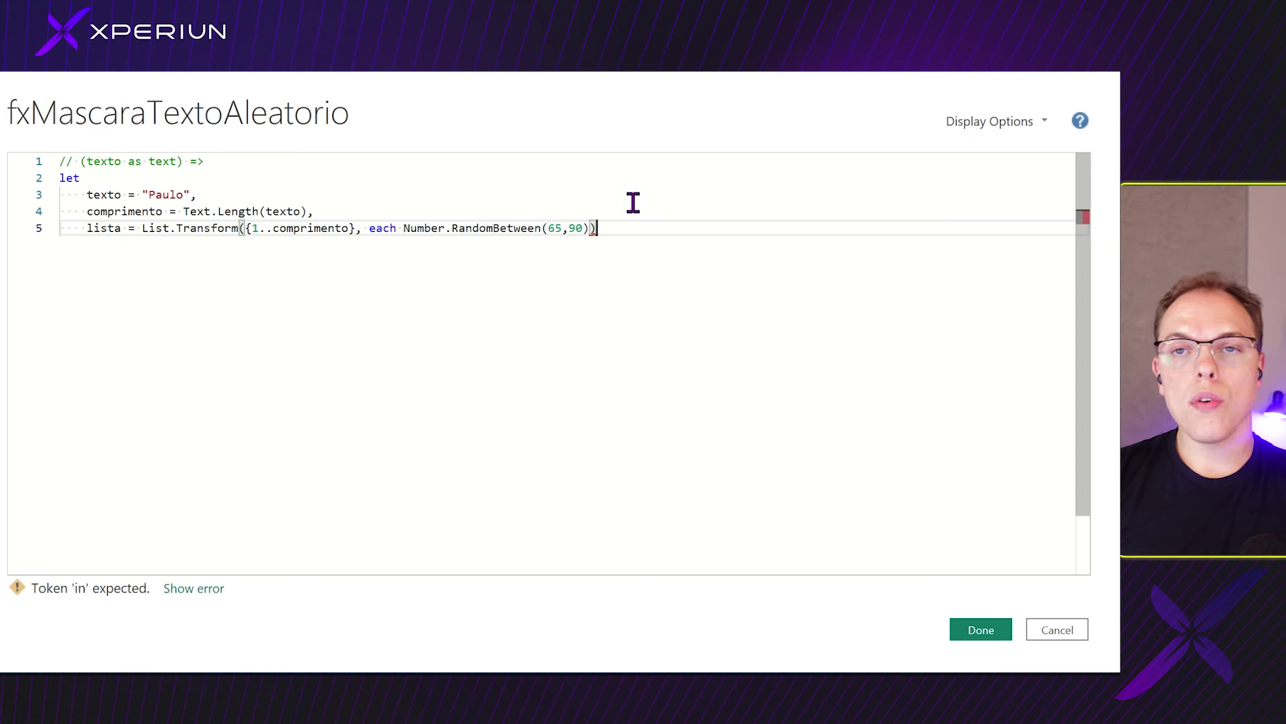
Insert Number.RoundDown with an opening parenthesis directly before Number.RandomBetween(65,90), removing the extra closing parenthesis and space between them.
left_click(584, 230)
type(")")
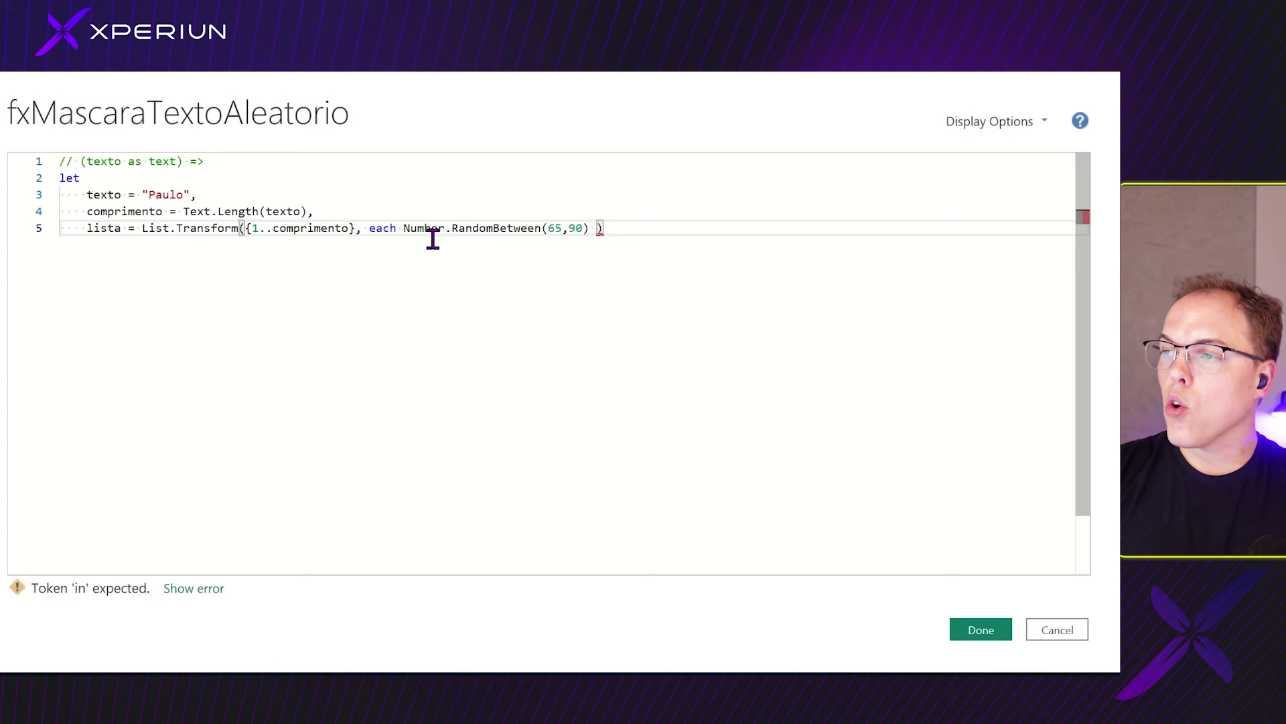
left_click(406, 229)
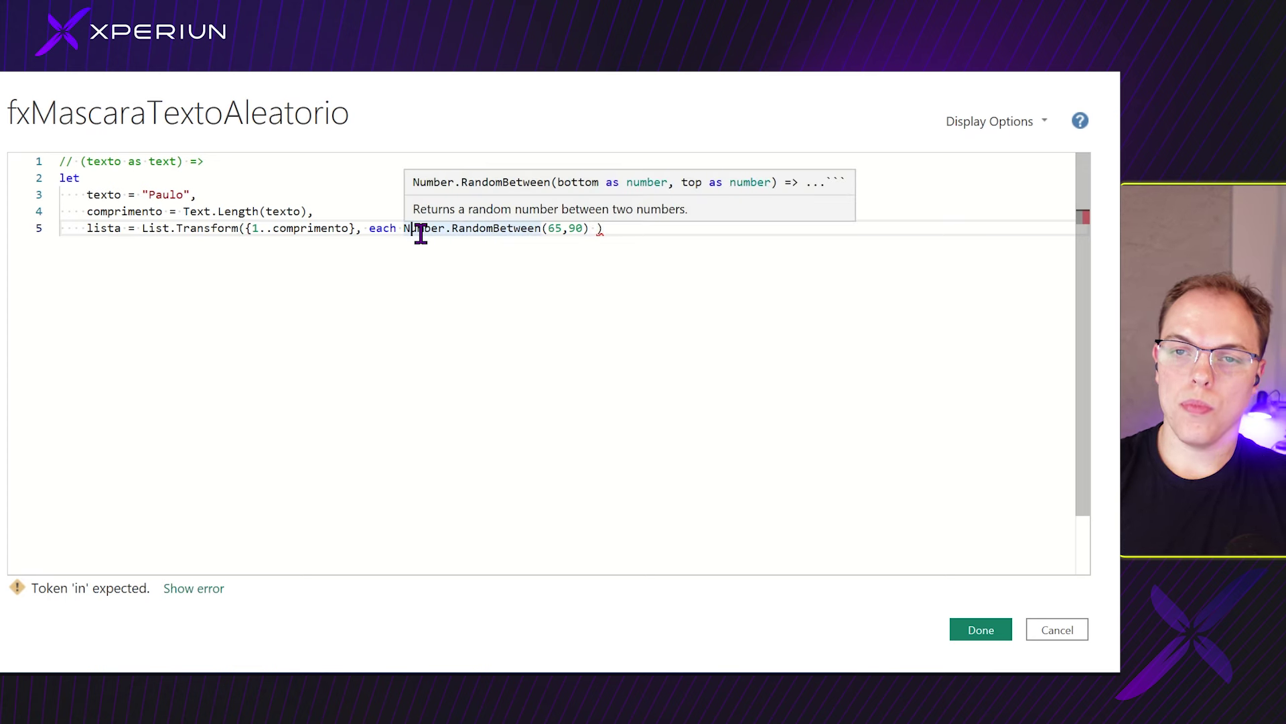
type("Nu")
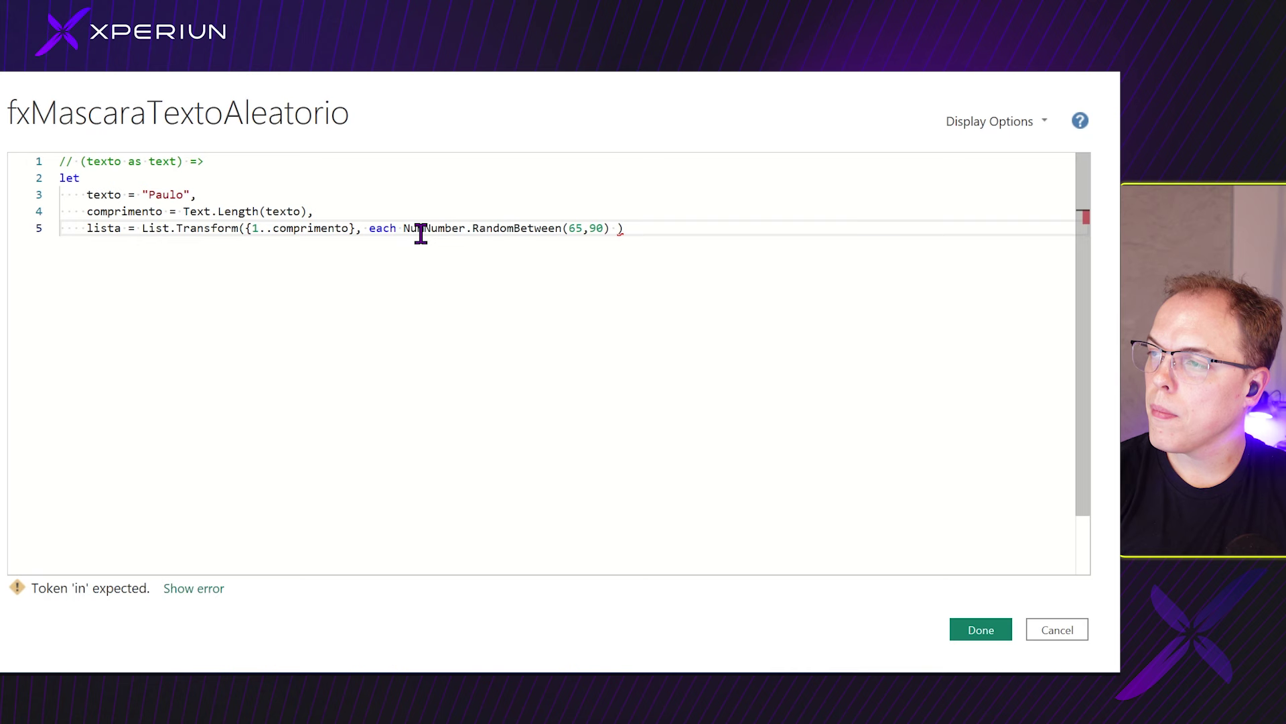
type("m ")
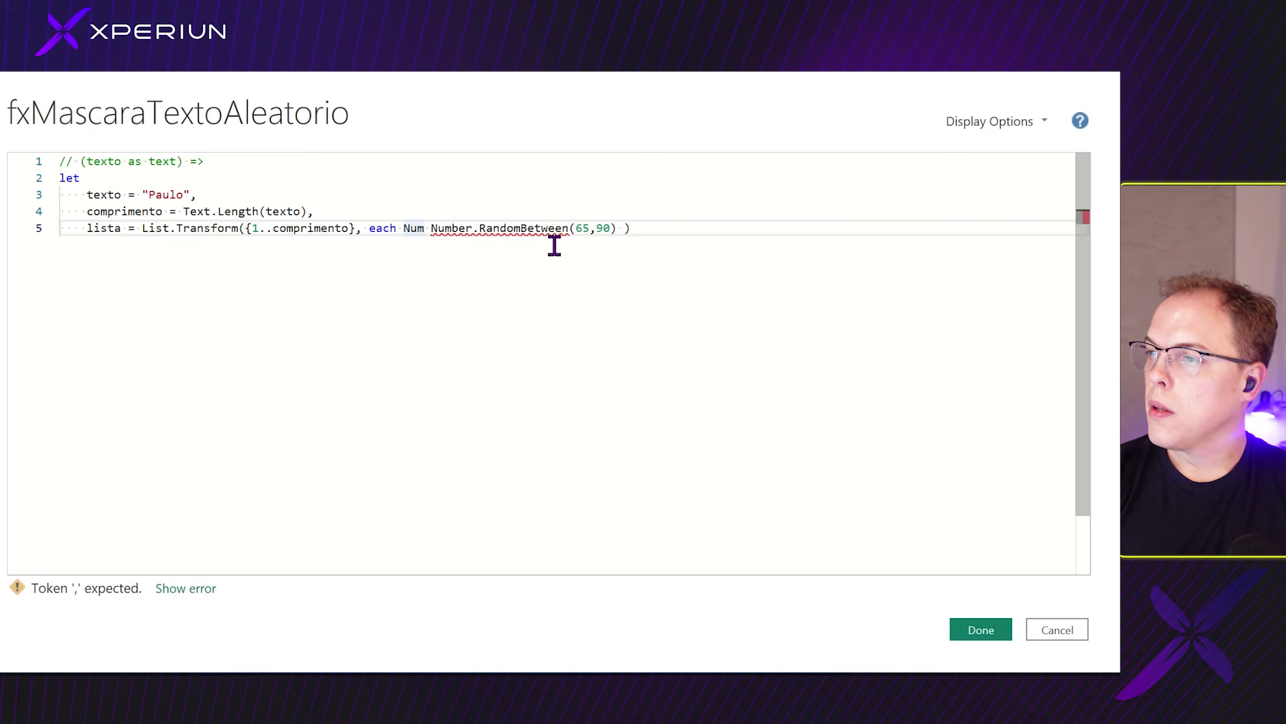
type("ber.RoundDown(")
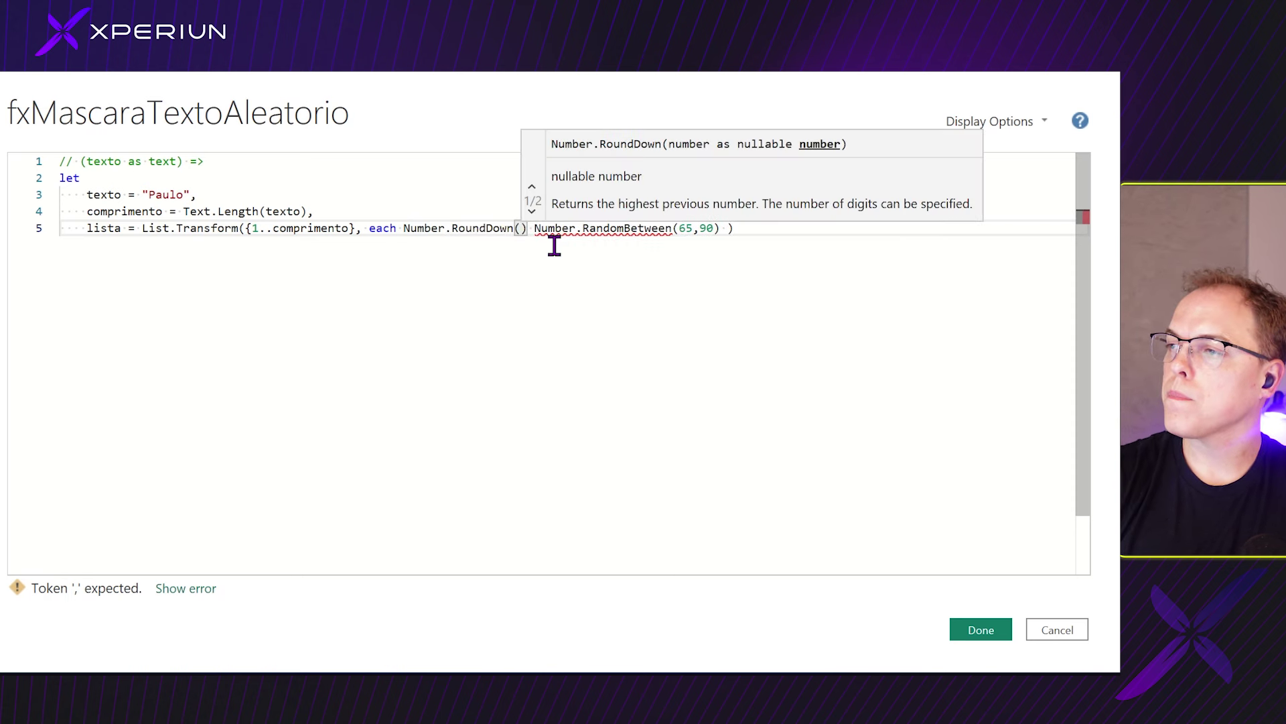
key("Delete")
key("Delete")
Close the Number.RoundDown and List.Transform parentheses after Number.RandomBetween(65,90), and end the lista line with a comma.
key("ctrl+Right")
key("ctrl+Right")
key("ctrl+Right")
key("ctrl+Right")
key("ctrl+Right")
key("ctrl+Right")
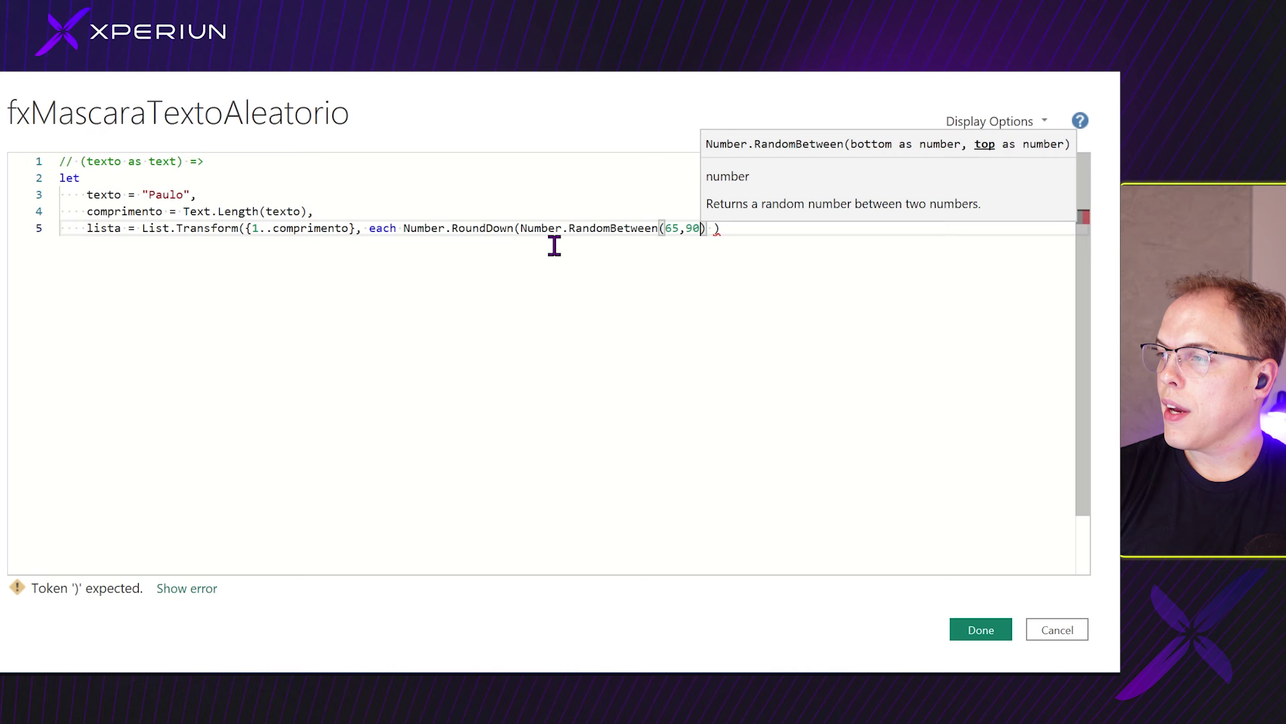
key("Right")
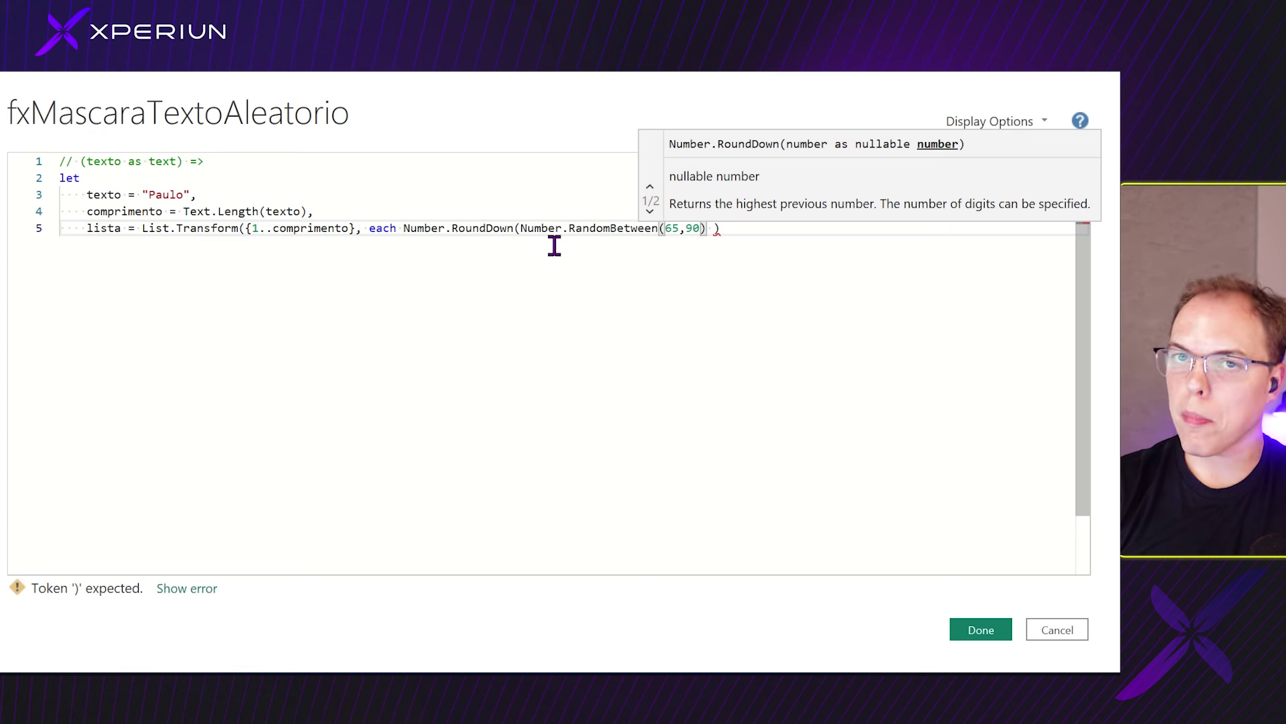
key("Delete")
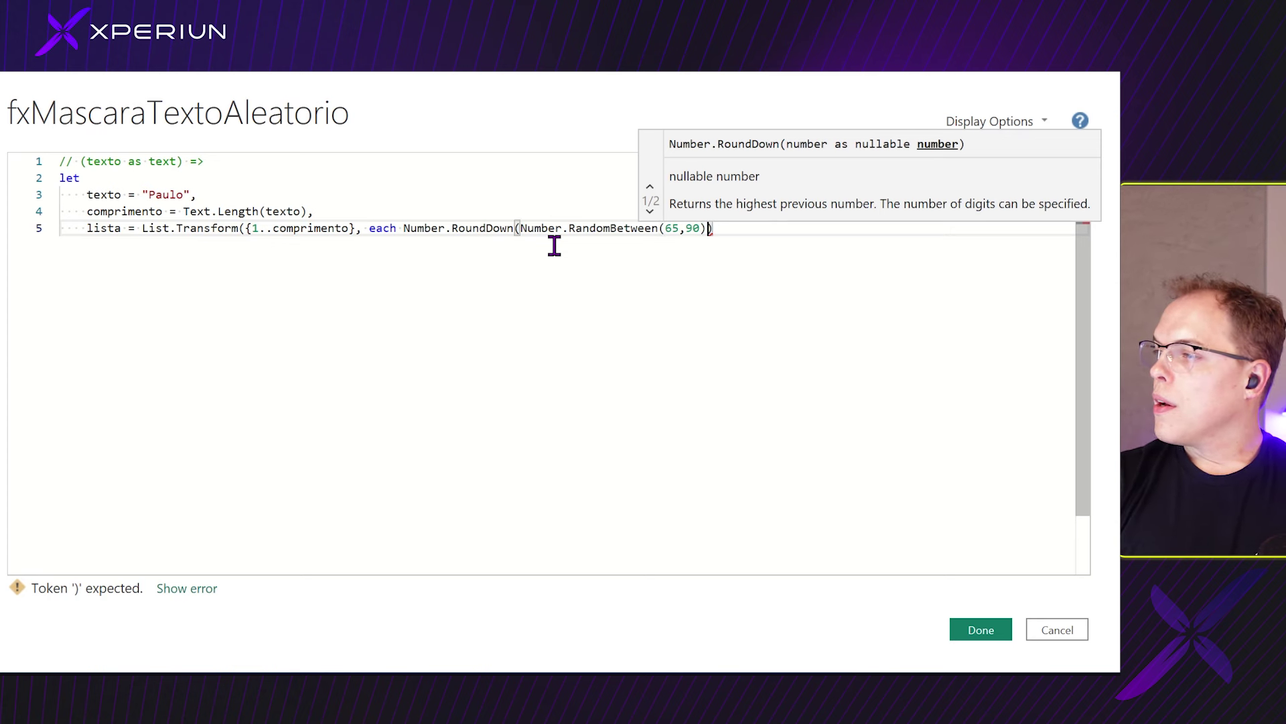
key("Right")
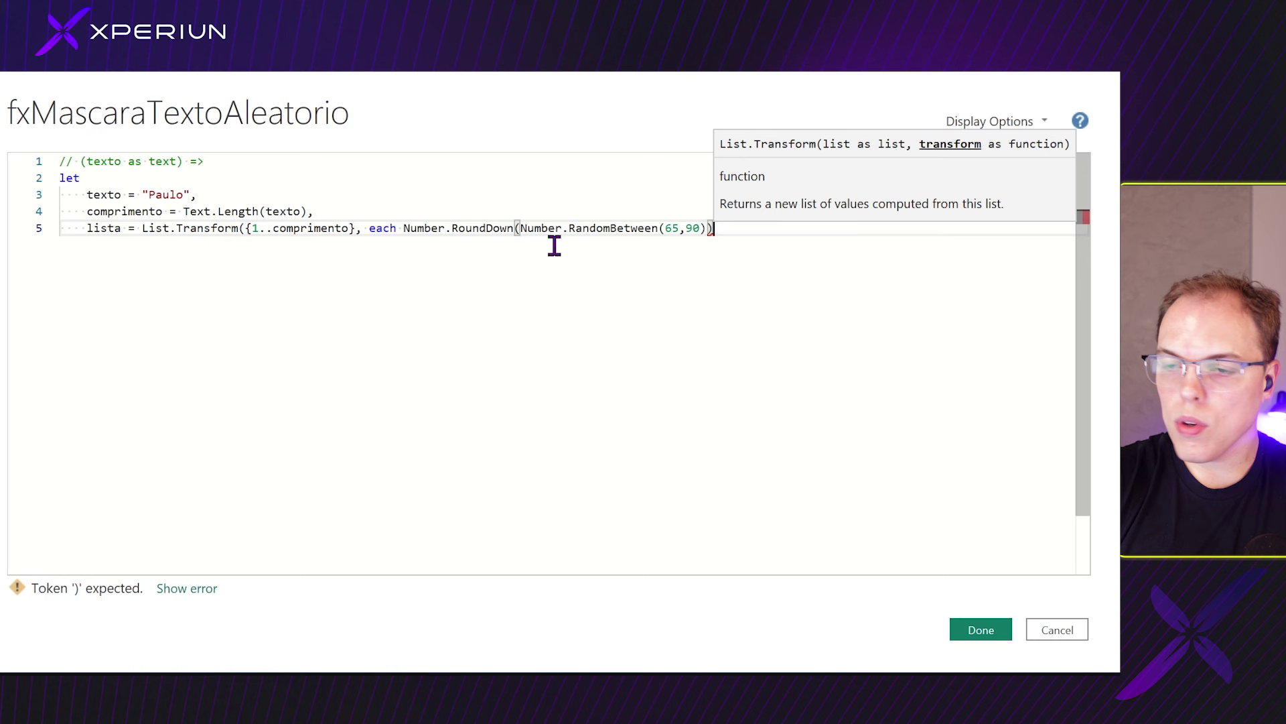
type(")")
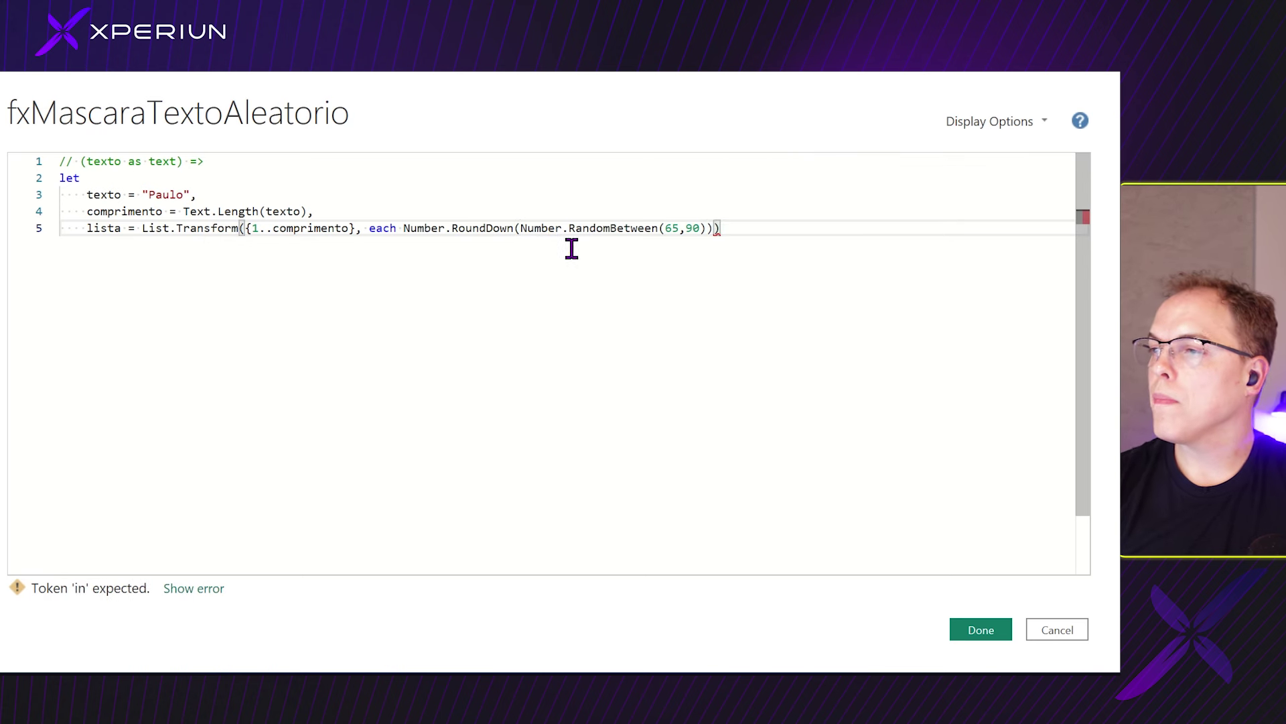
left_click(707, 229)
left_click(713, 229)
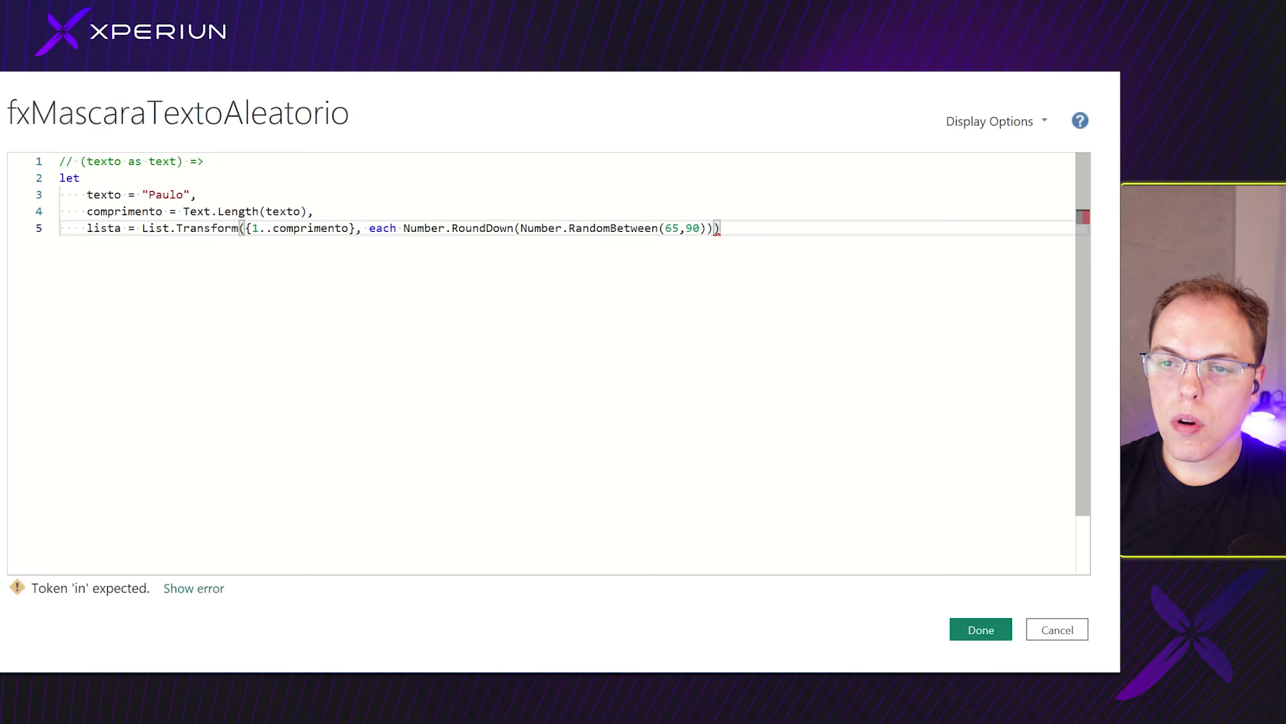
left_click_drag(404, 229, 733, 232)
left_click(734, 232)
type(",")
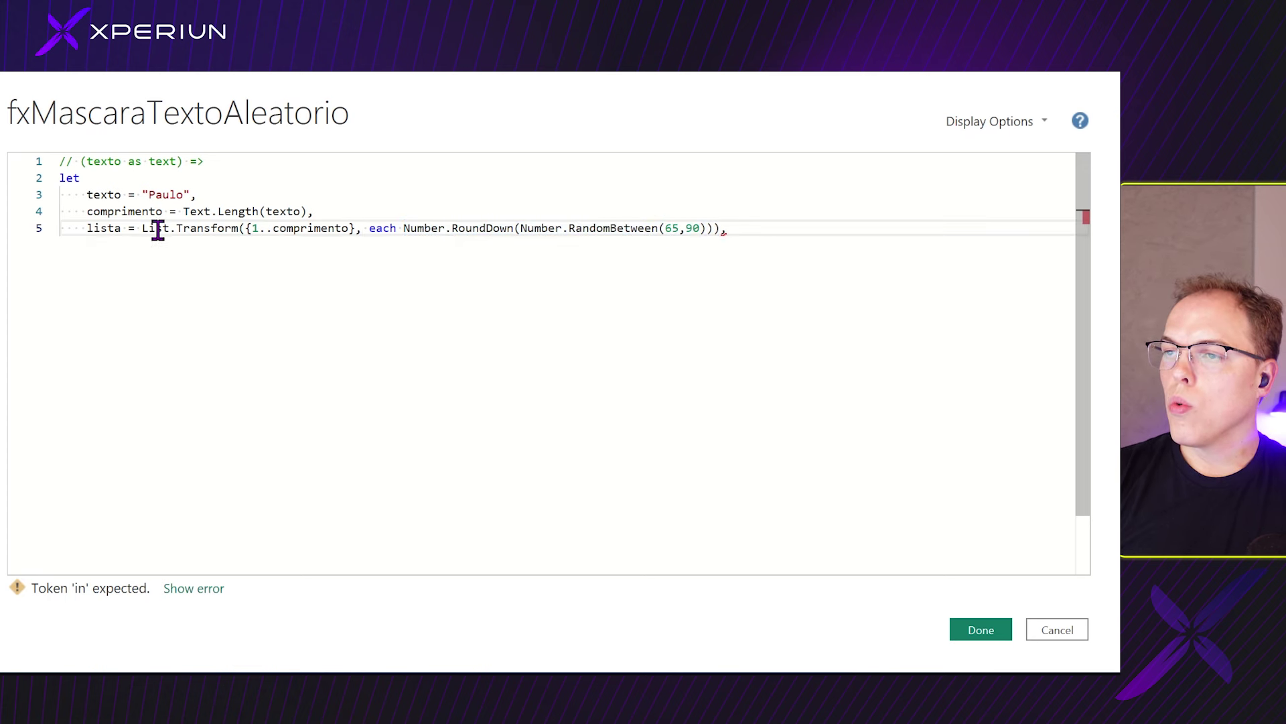
Examine the list range, the rounding function and the random number limits in the lista line.
mouse_move(195, 231)
double_click(257, 228)
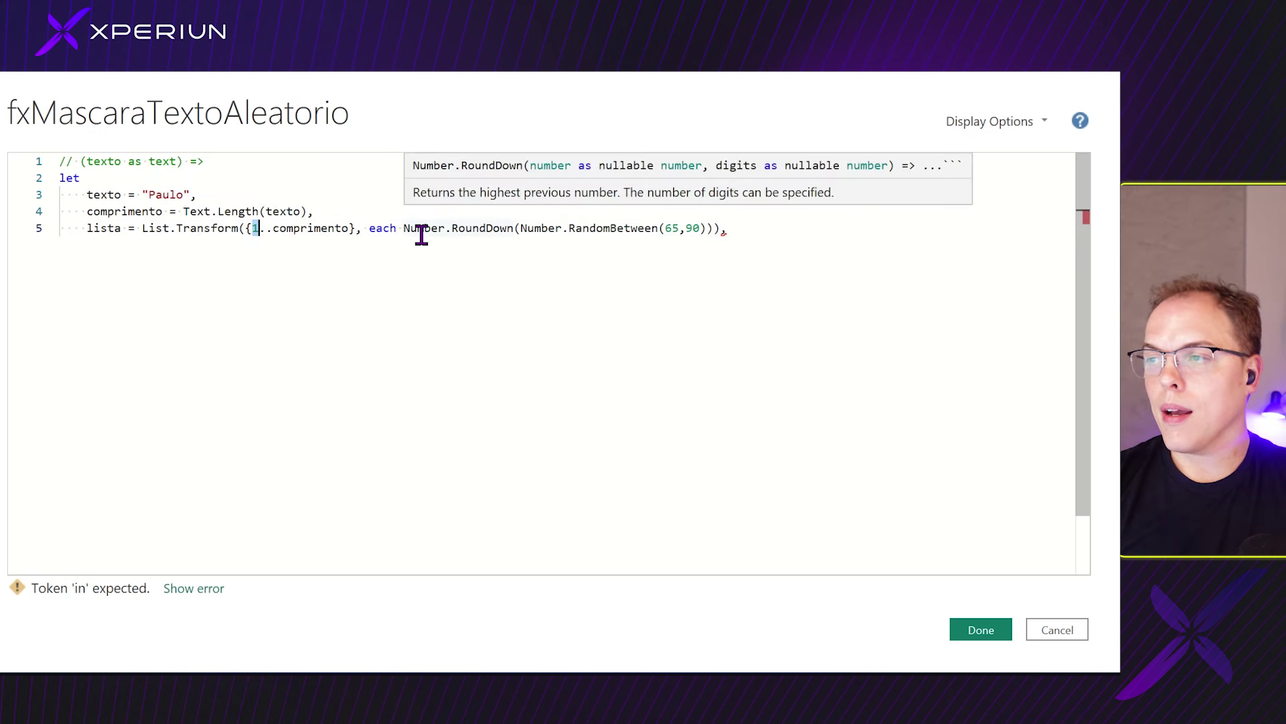
left_click_drag(410, 230, 487, 229)
left_click(515, 229)
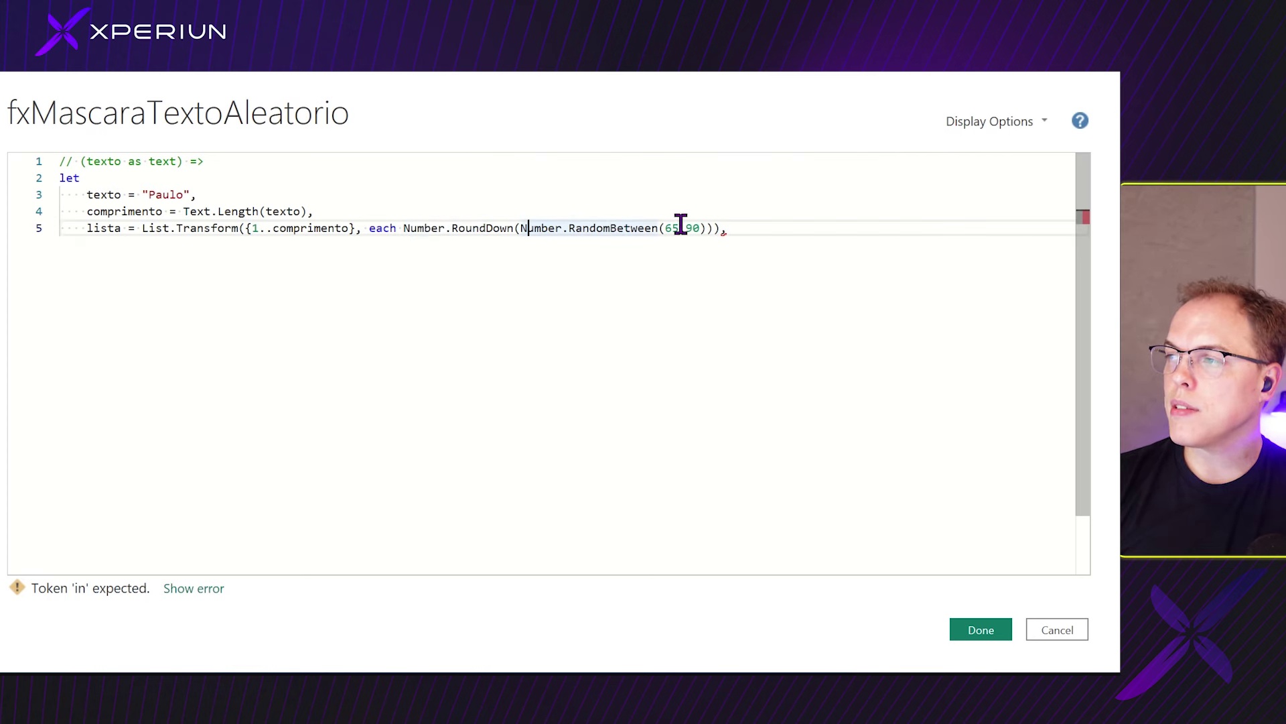
left_click(260, 229)
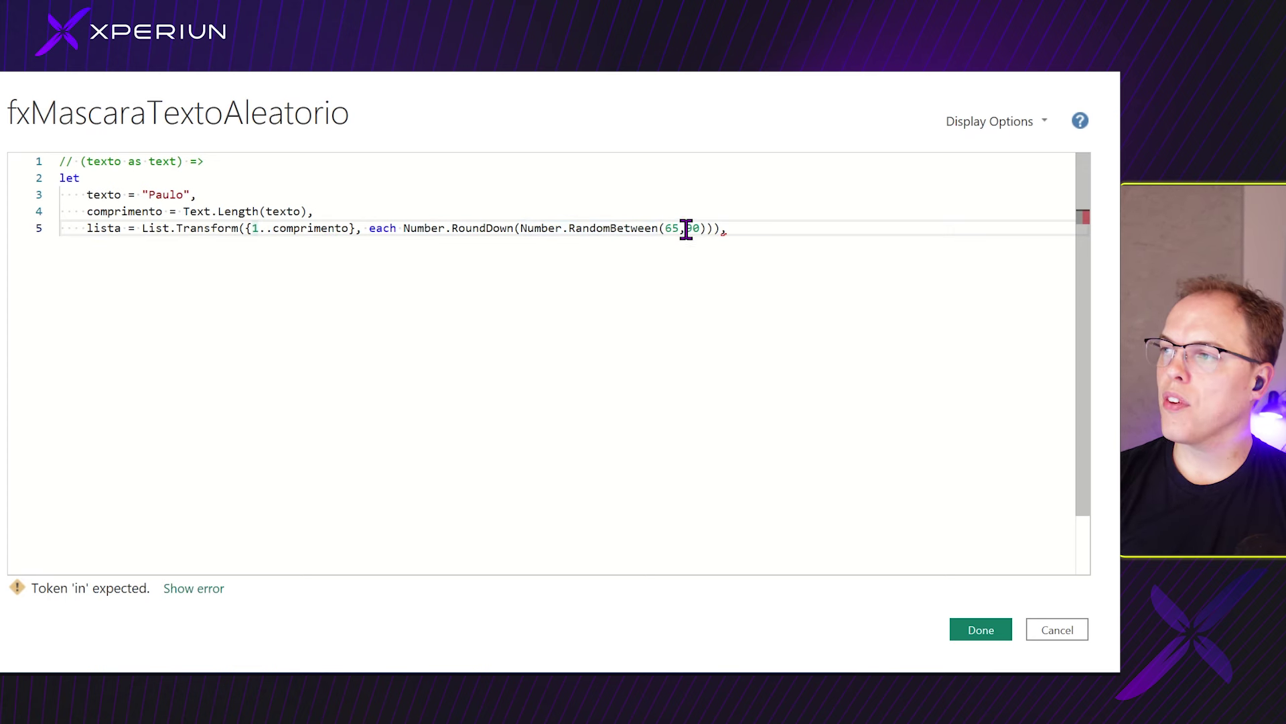
left_click_drag(686, 228, 698, 228)
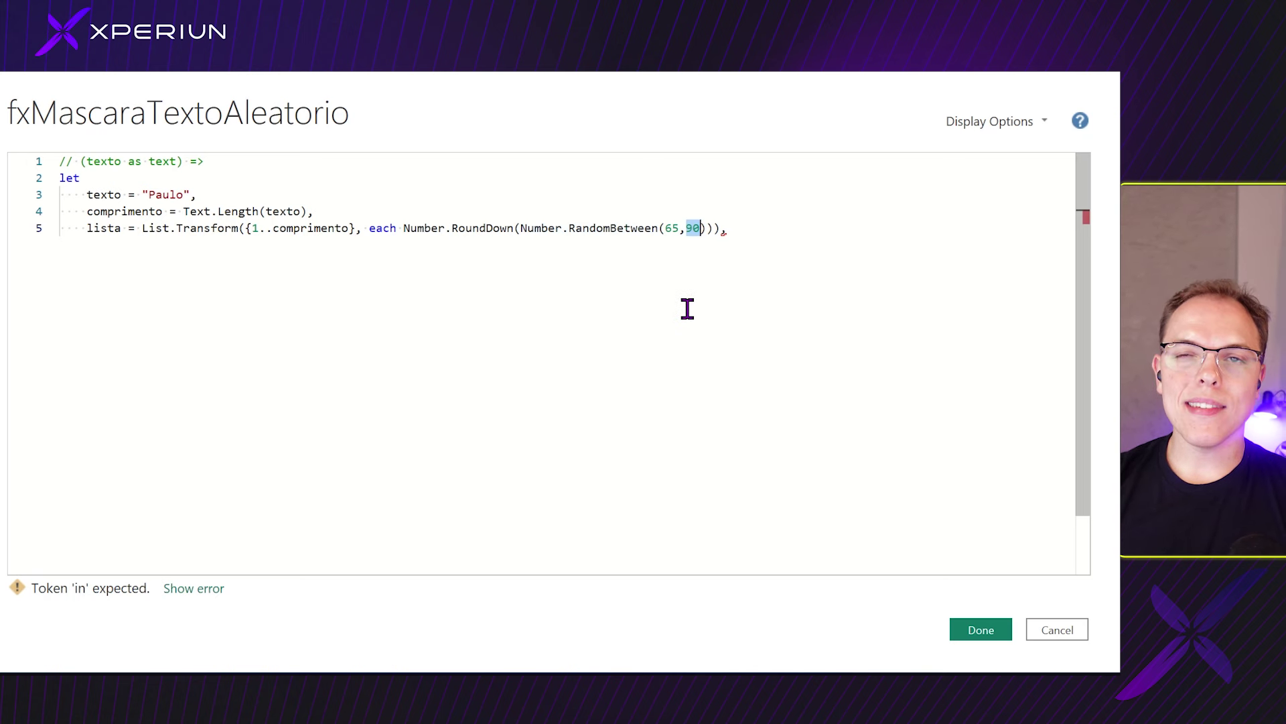
double_click(672, 228)
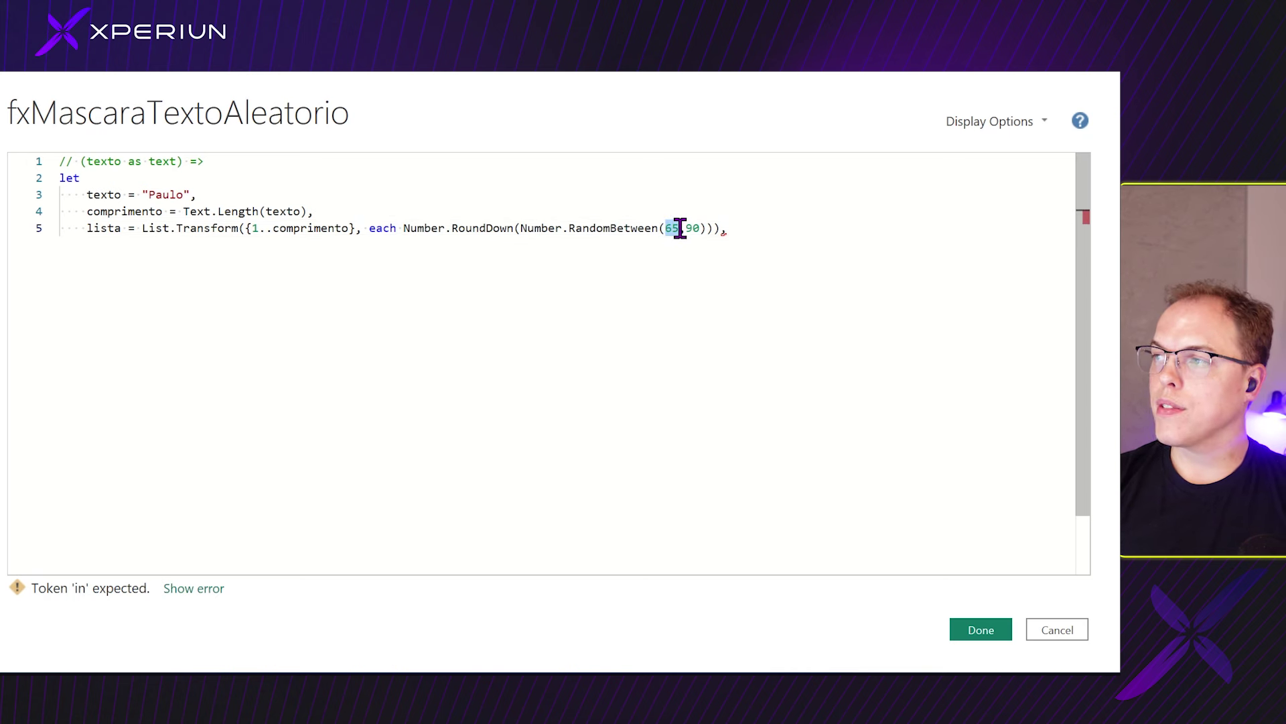
Add a line below lista defining binario = Binary.FromList(lista), ended with a comma.
left_click(747, 233)
key("Return")
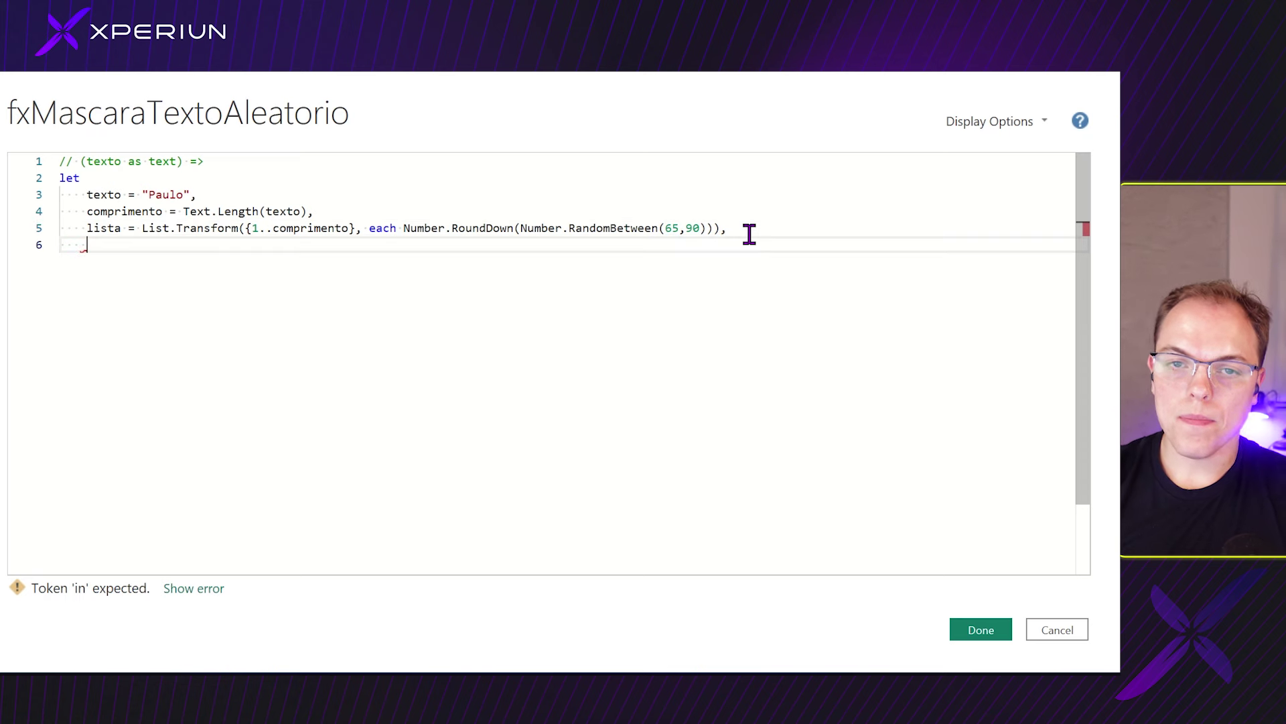
type("bina")
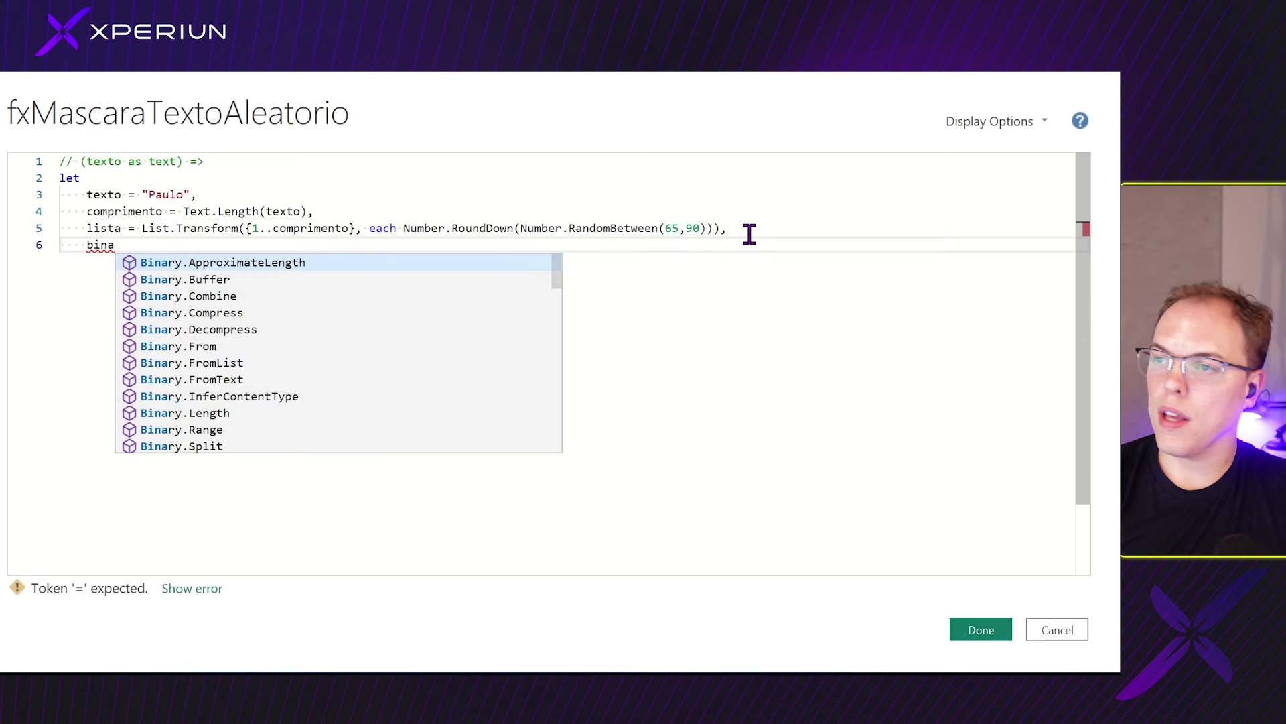
type("rio")
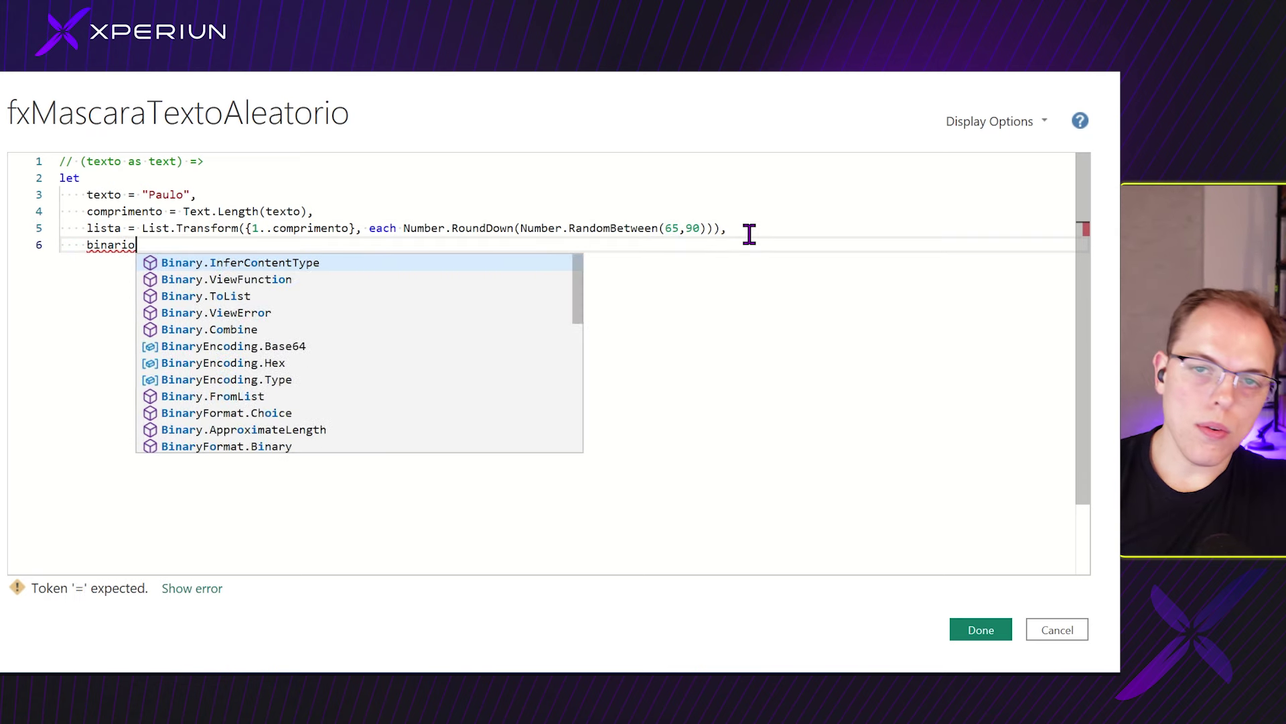
type(" =")
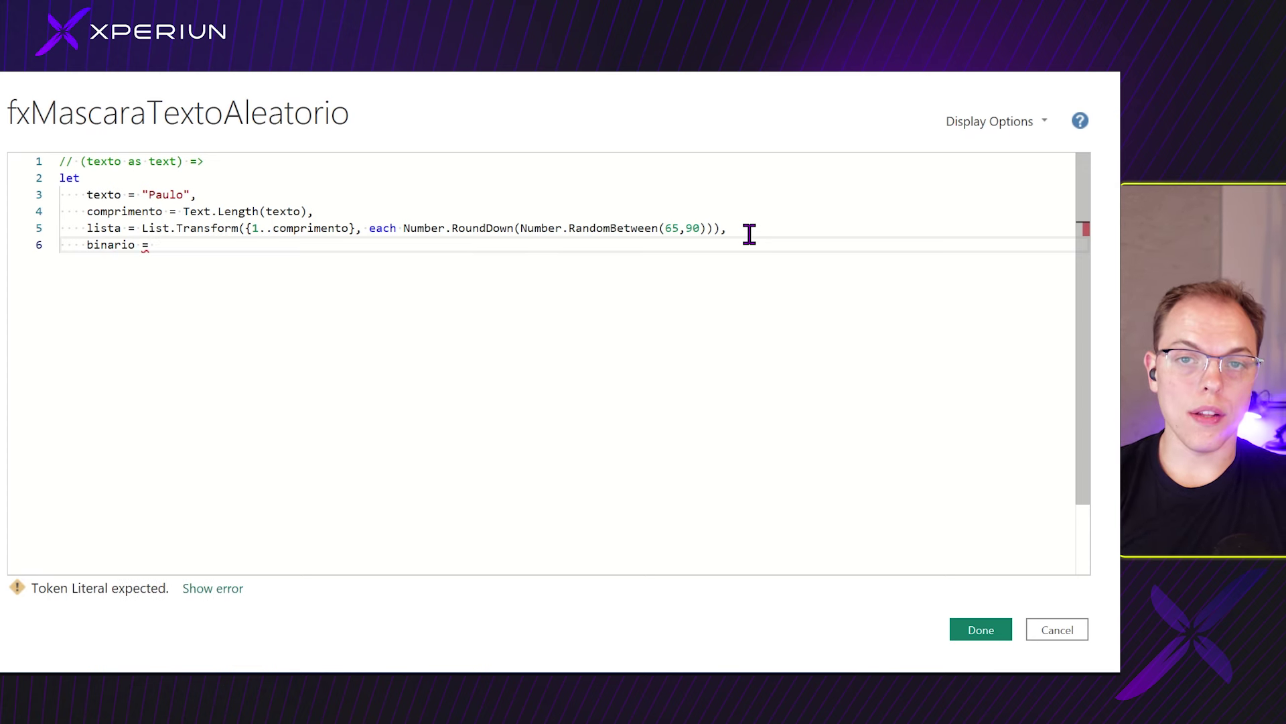
type(" Binar")
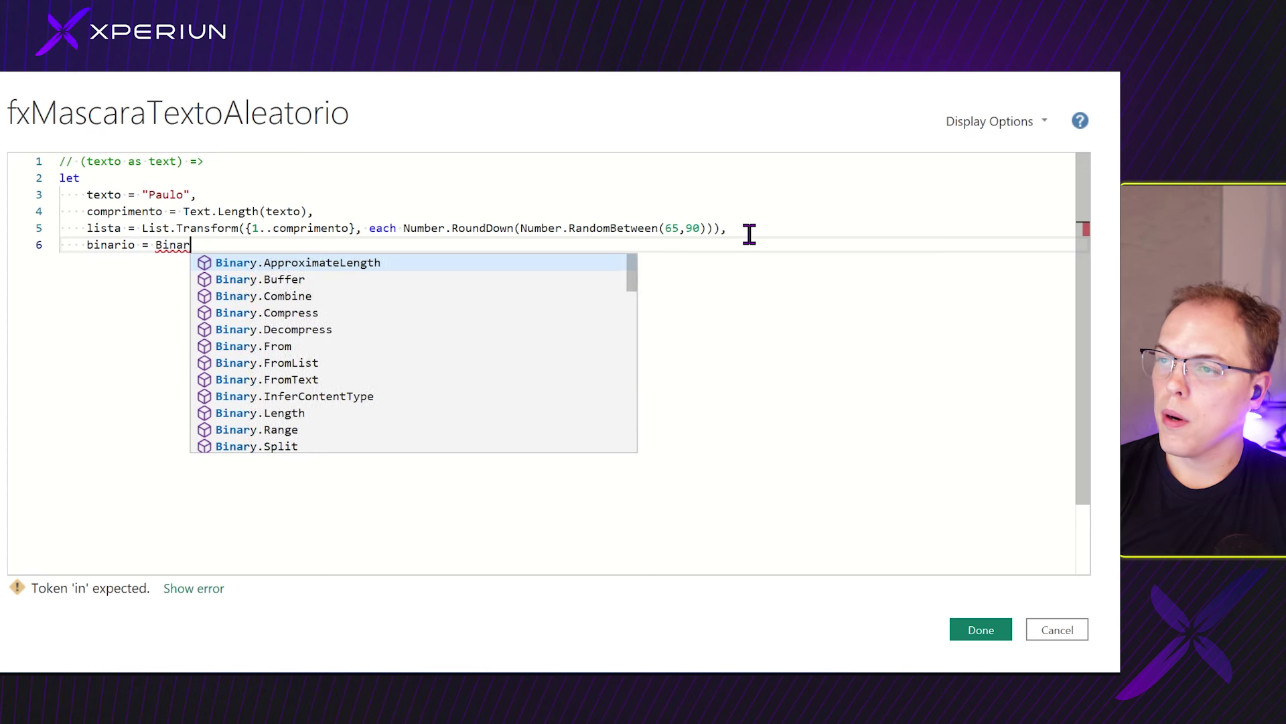
type("y.FromL")
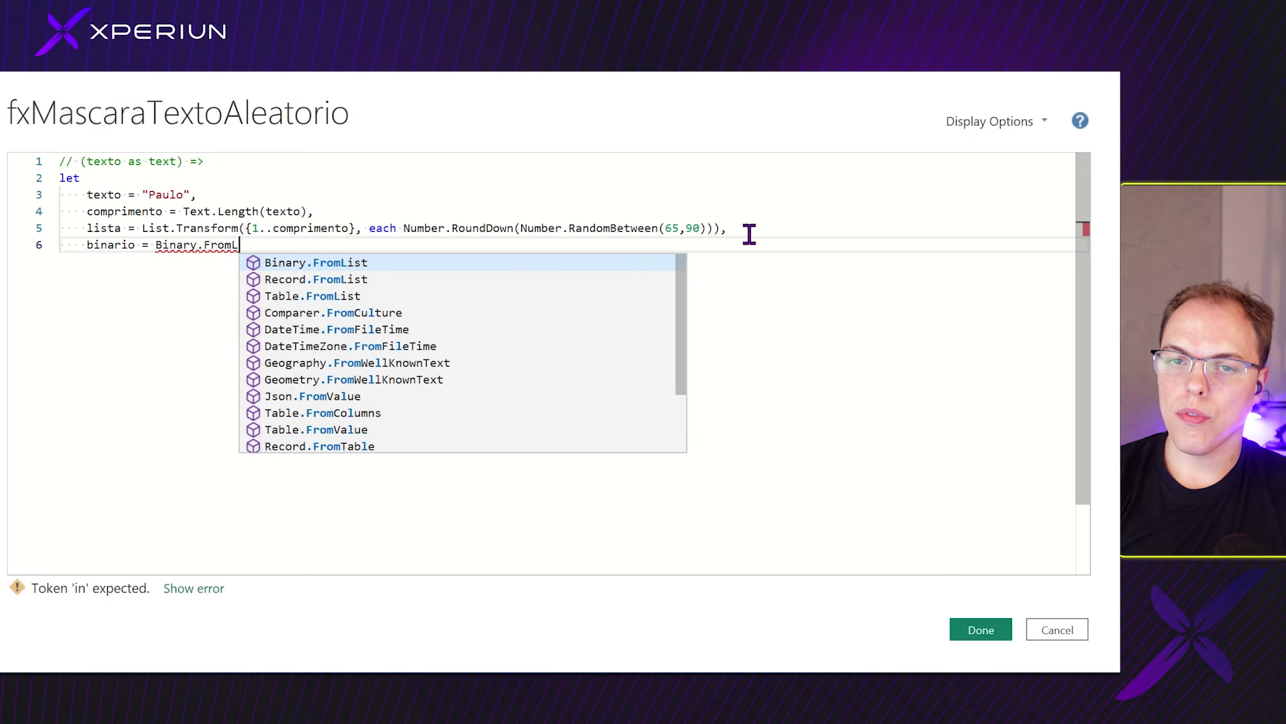
type("ist(lista")
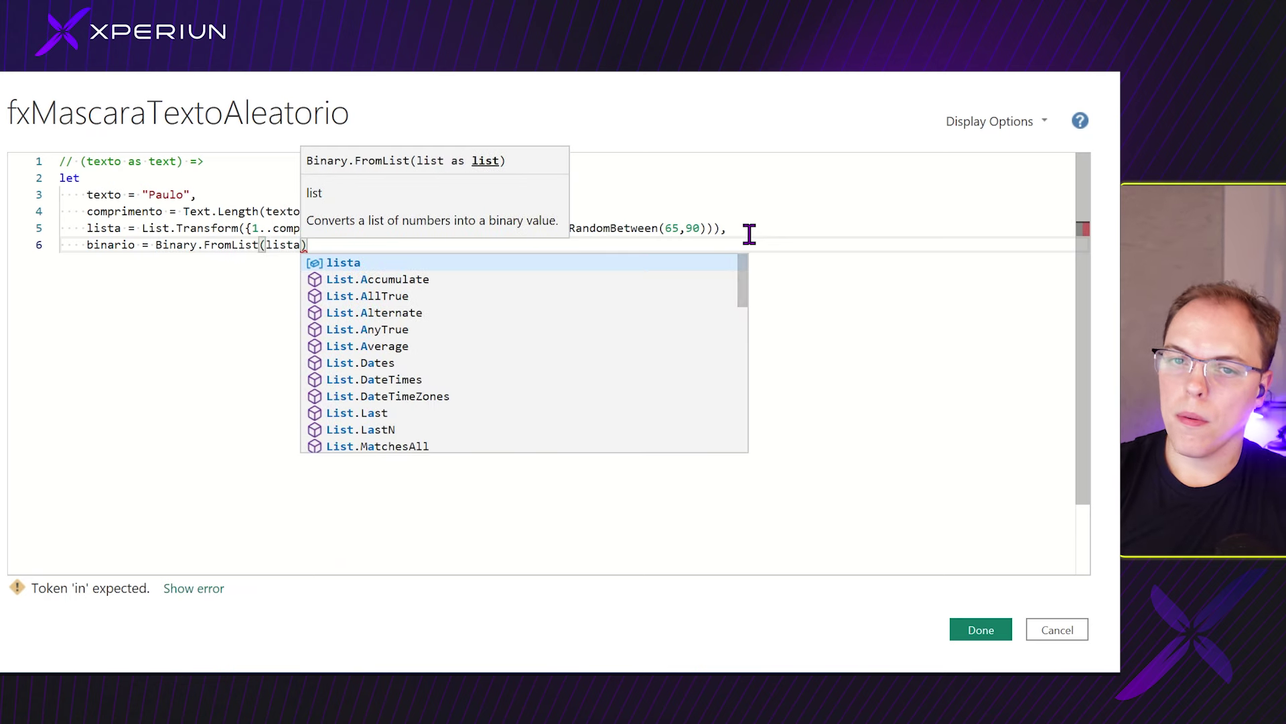
key("Right")
type(",")
key("Return")
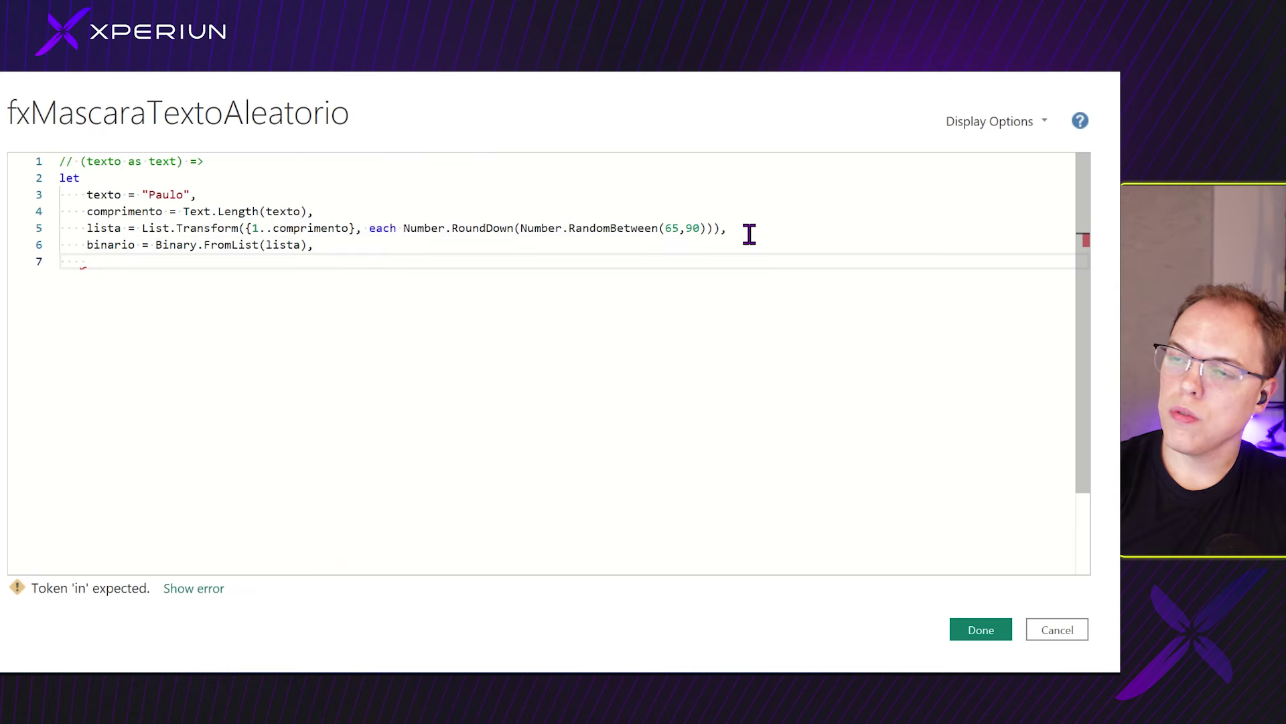
Define mascara = Text.FromBinary(binario) on the line below binario.
type("mascara")
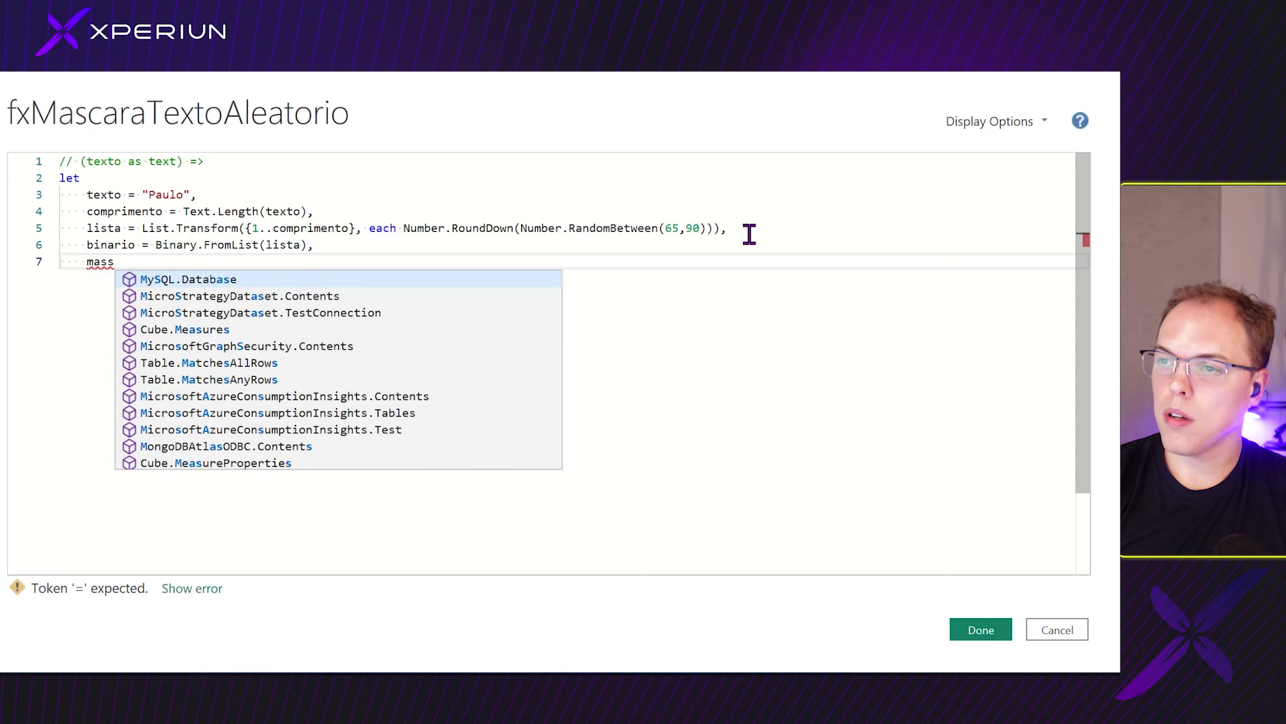
type(" = ")
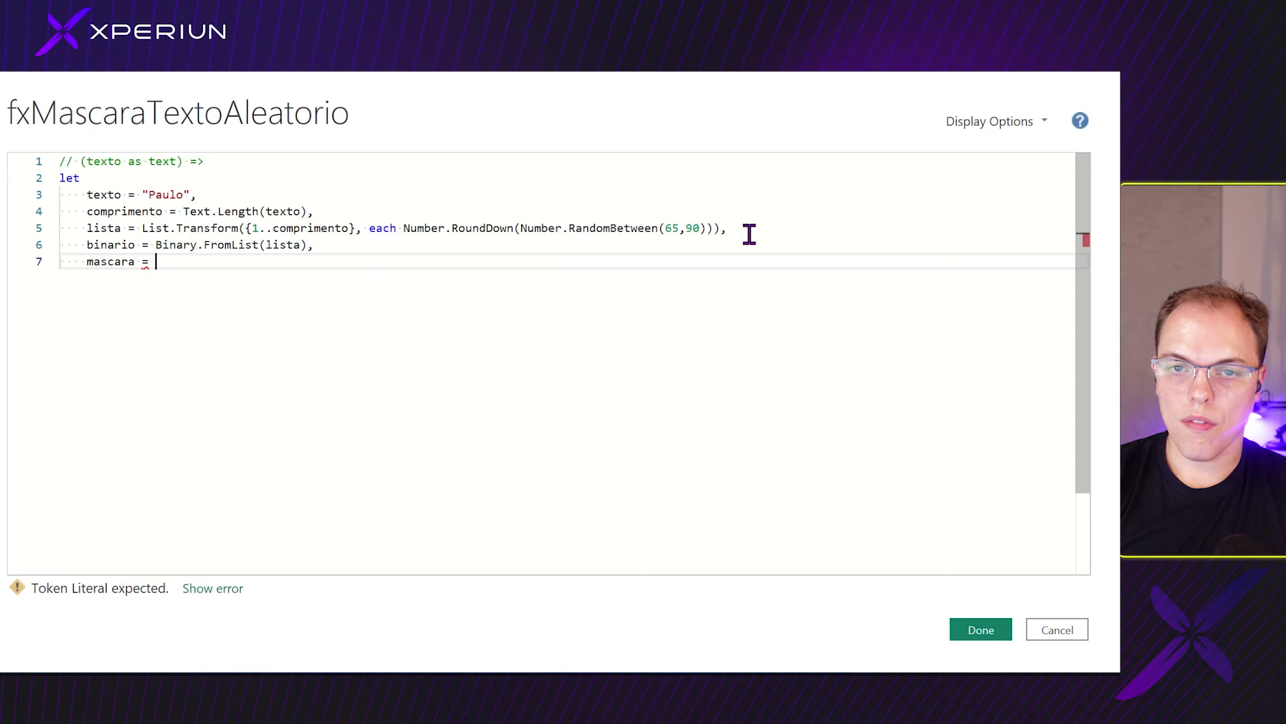
type("Text.FromBinary")
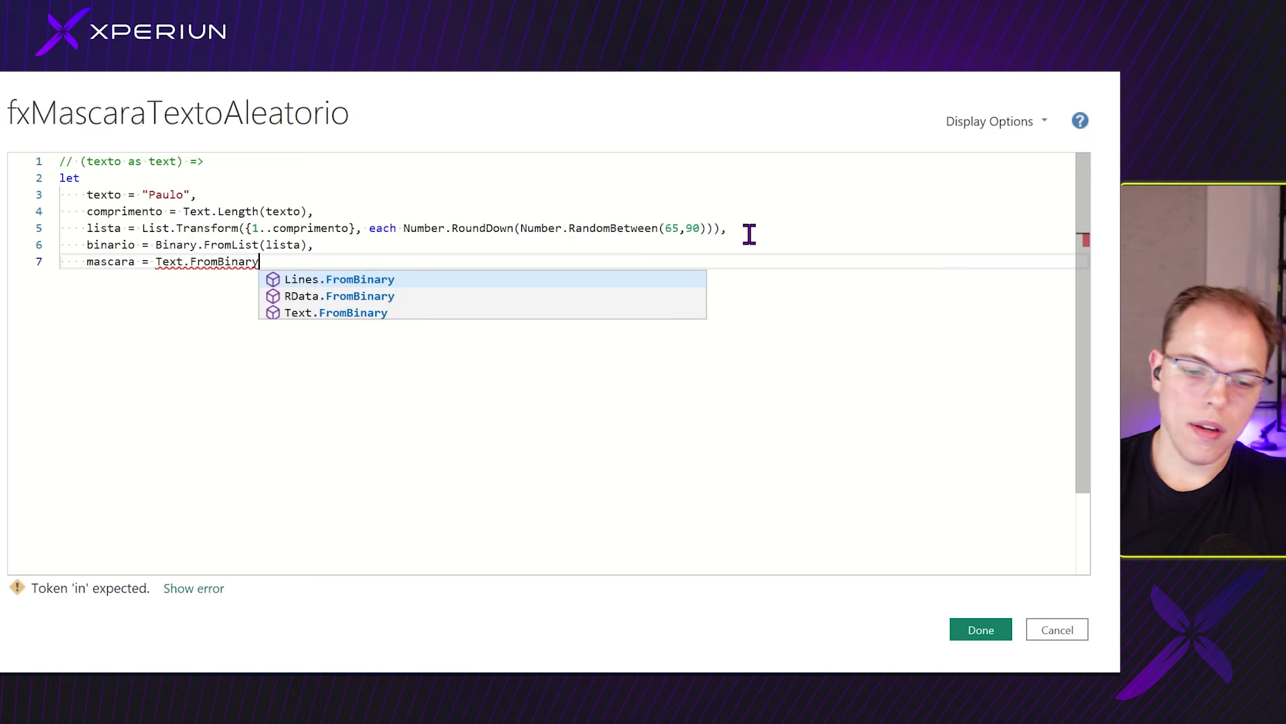
key("Escape")
type("(")
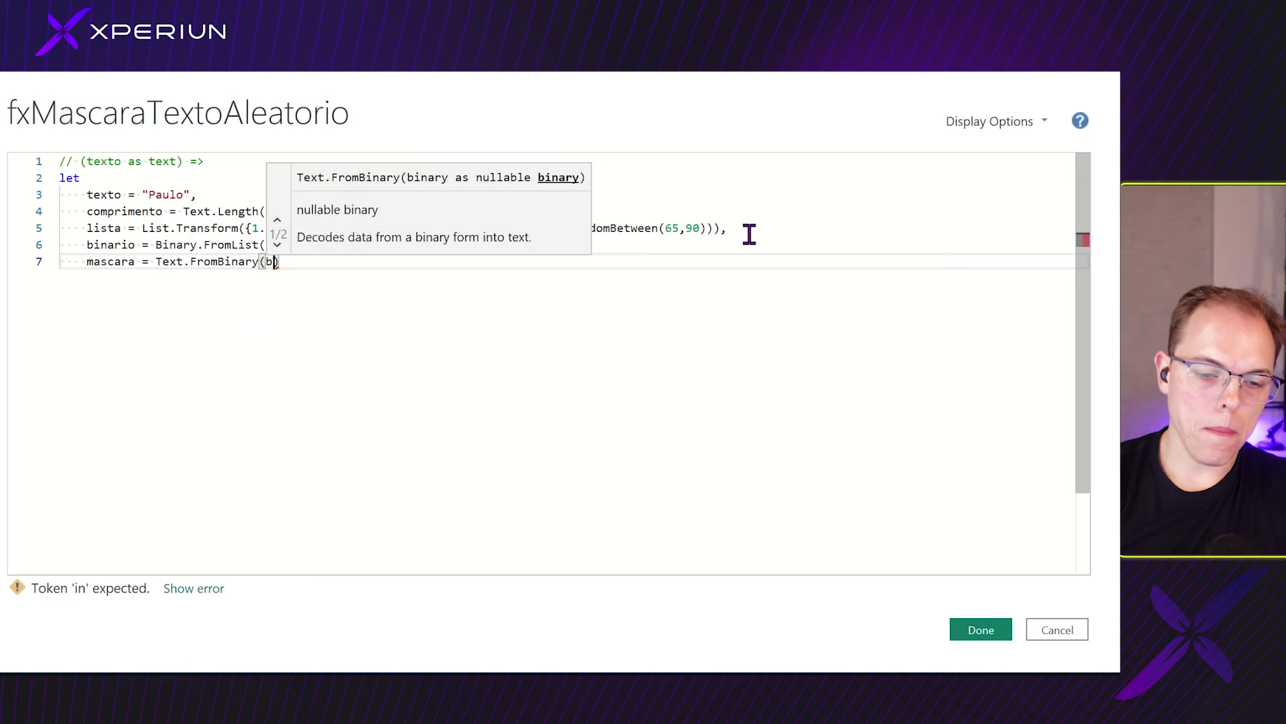
type("binario)")
Finish the let expression with an in clause returning mascara, and apply the code.
key("Return")
type("in")
key("Return")
type("mascara")
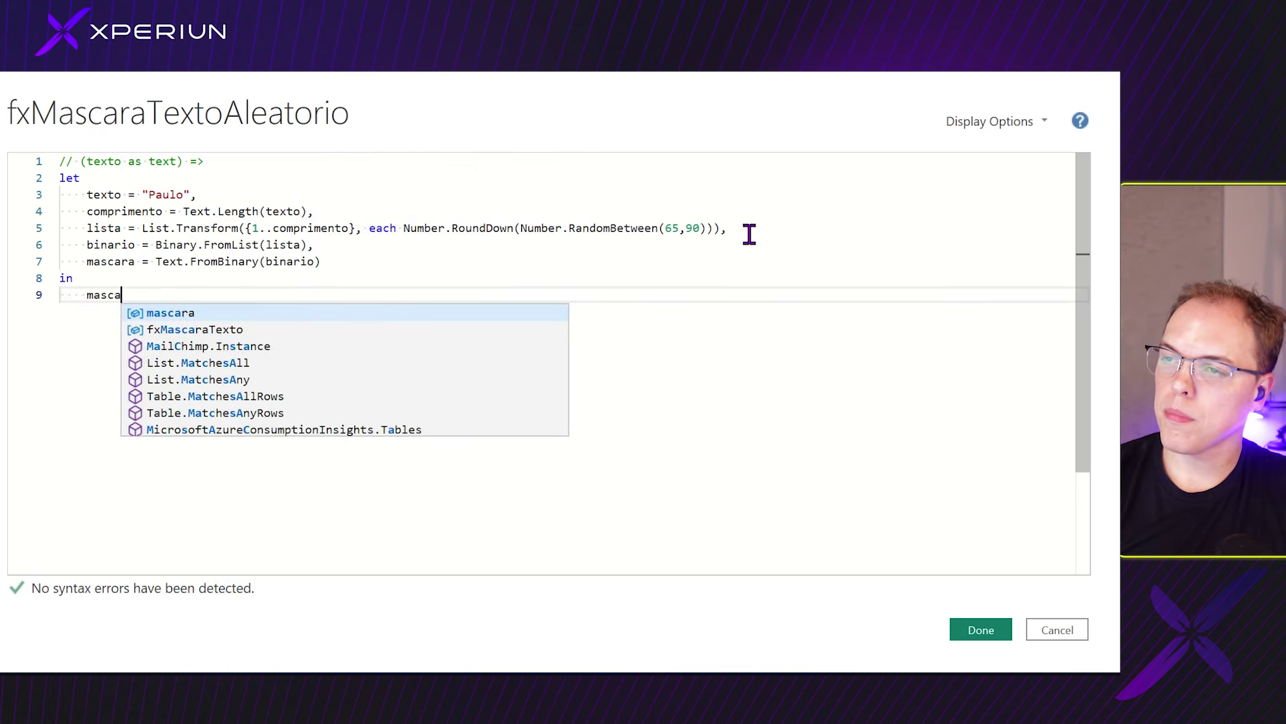
key("Escape")
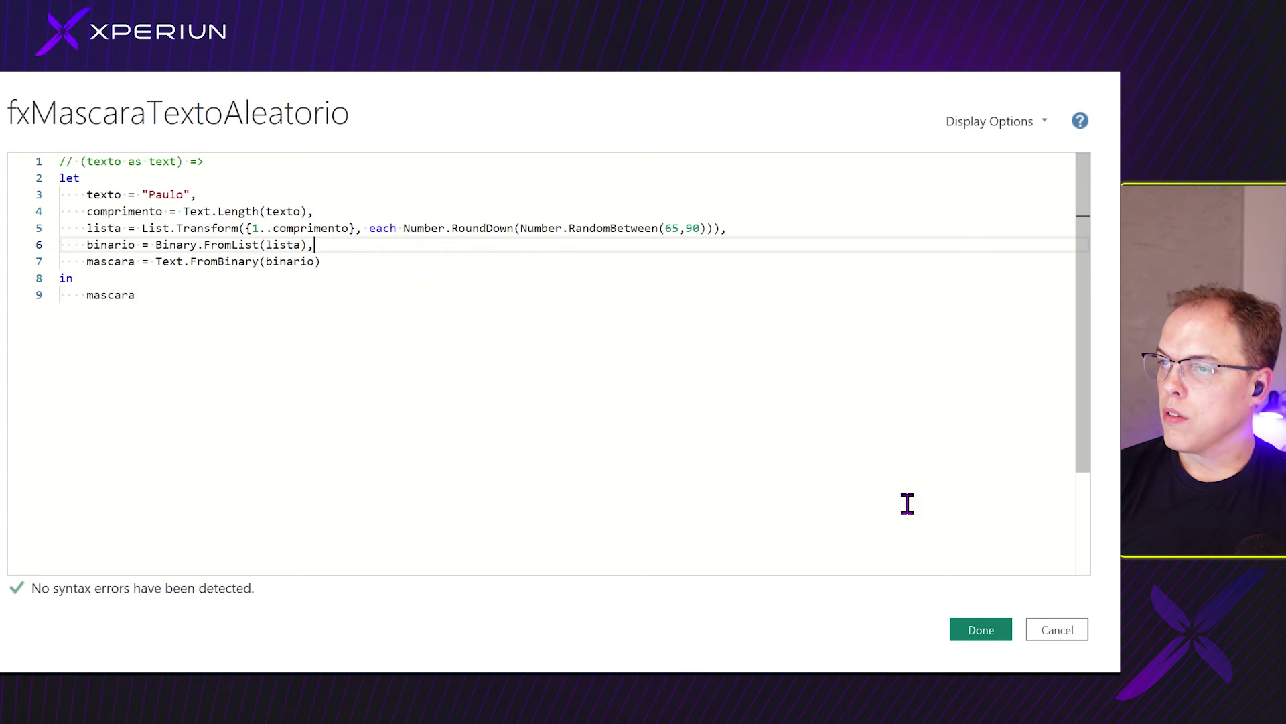
left_click(1005, 629)
Examine the results of the comprimento, lista, binario and mascara applied steps.
left_click_drag(306, 188, 343, 188)
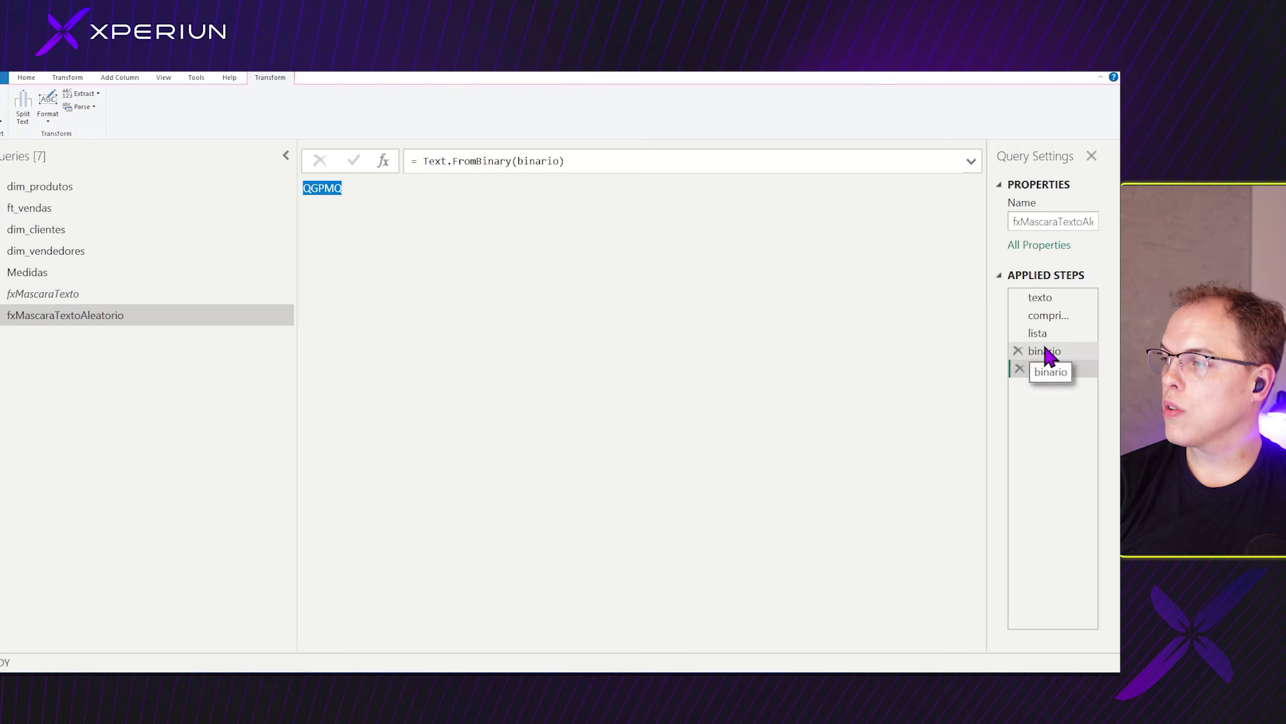
left_click(1049, 317)
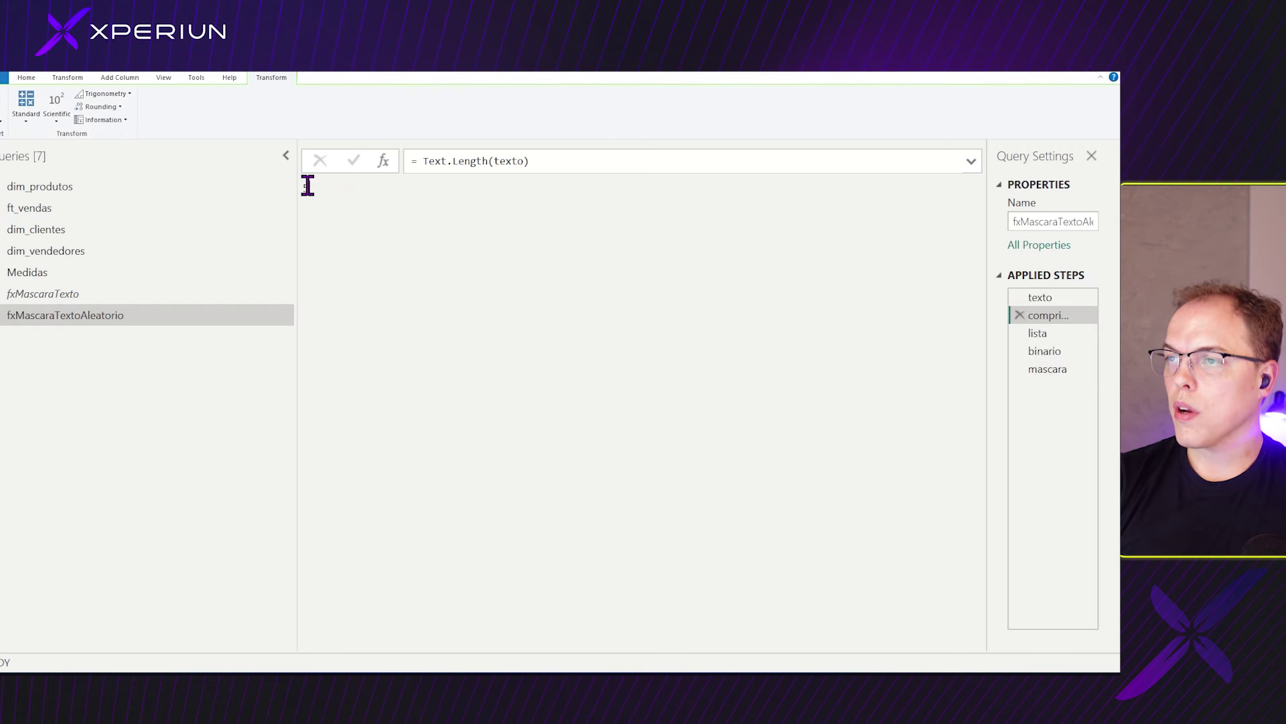
left_click(1038, 333)
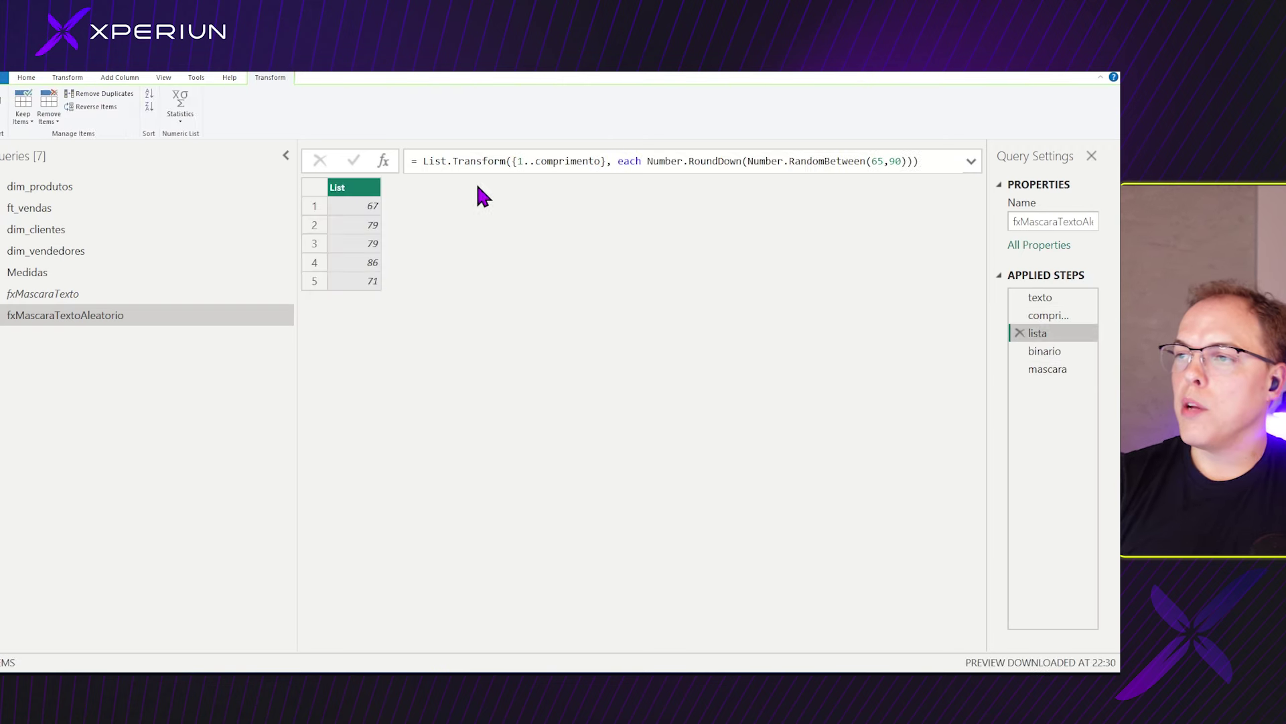
left_click(349, 211)
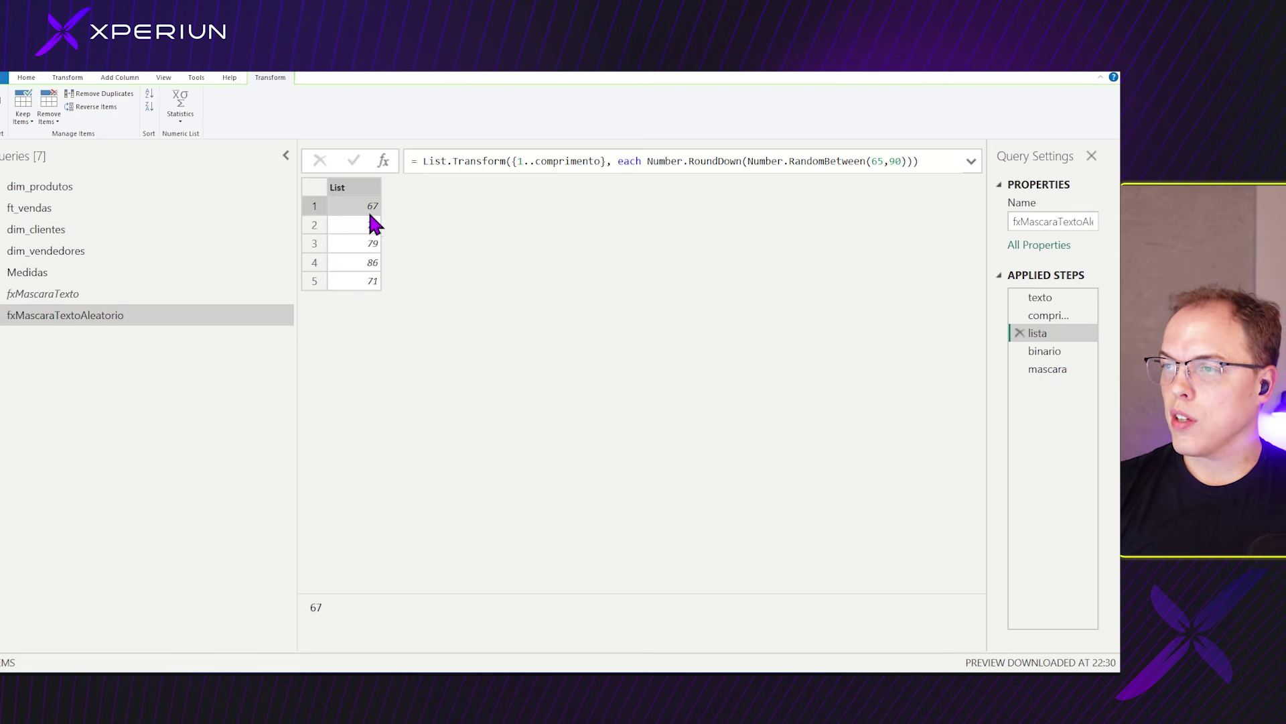
left_click(365, 226)
left_click(359, 242)
left_click(363, 263)
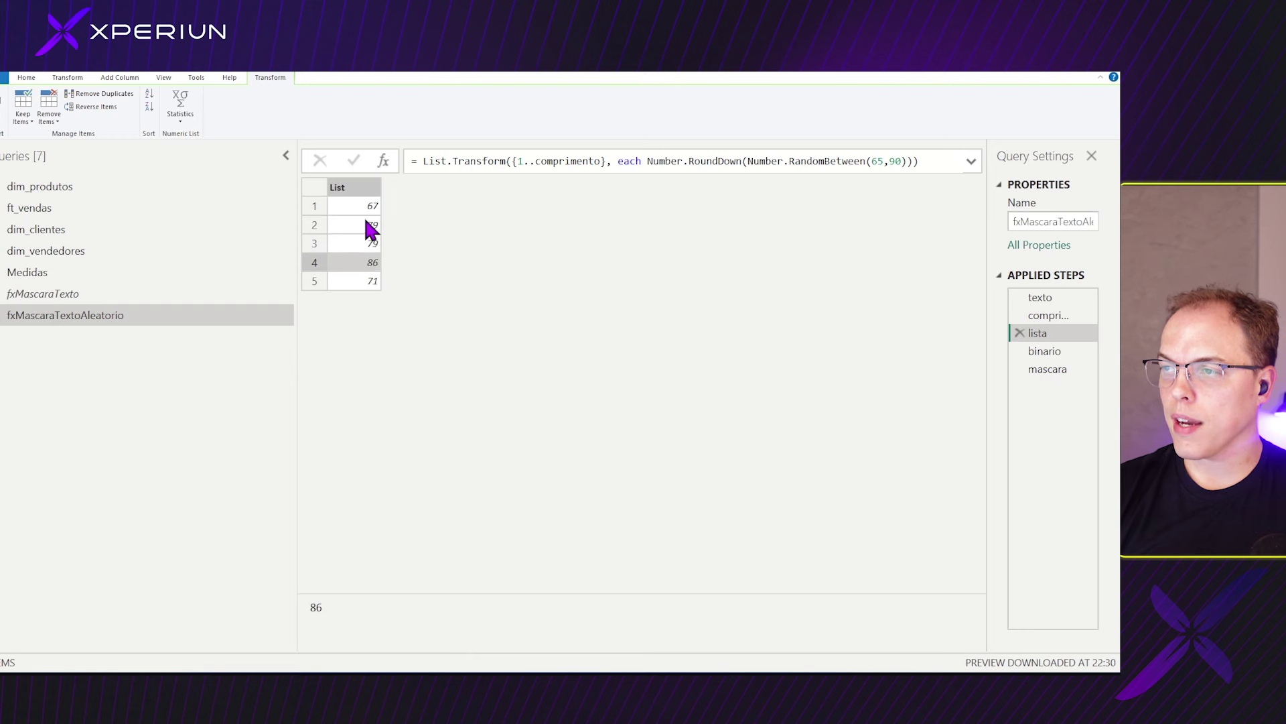
left_click(1051, 351)
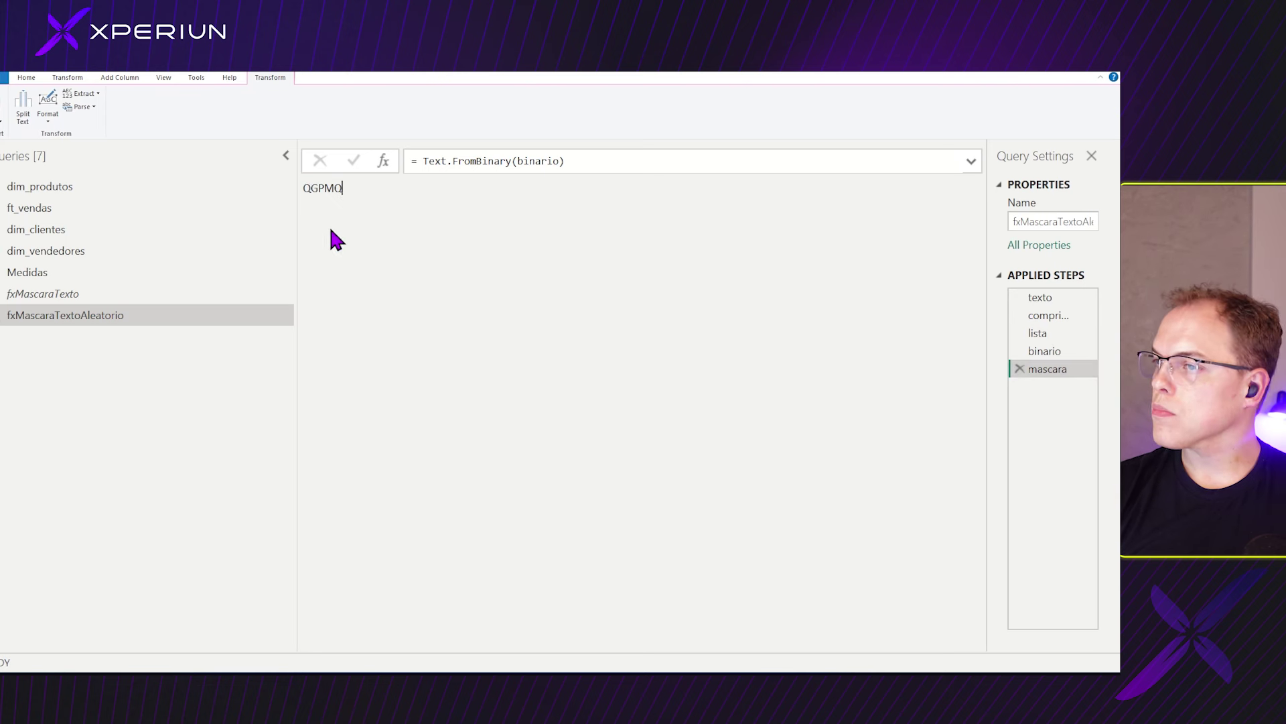
double_click(318, 189)
left_click(335, 190)
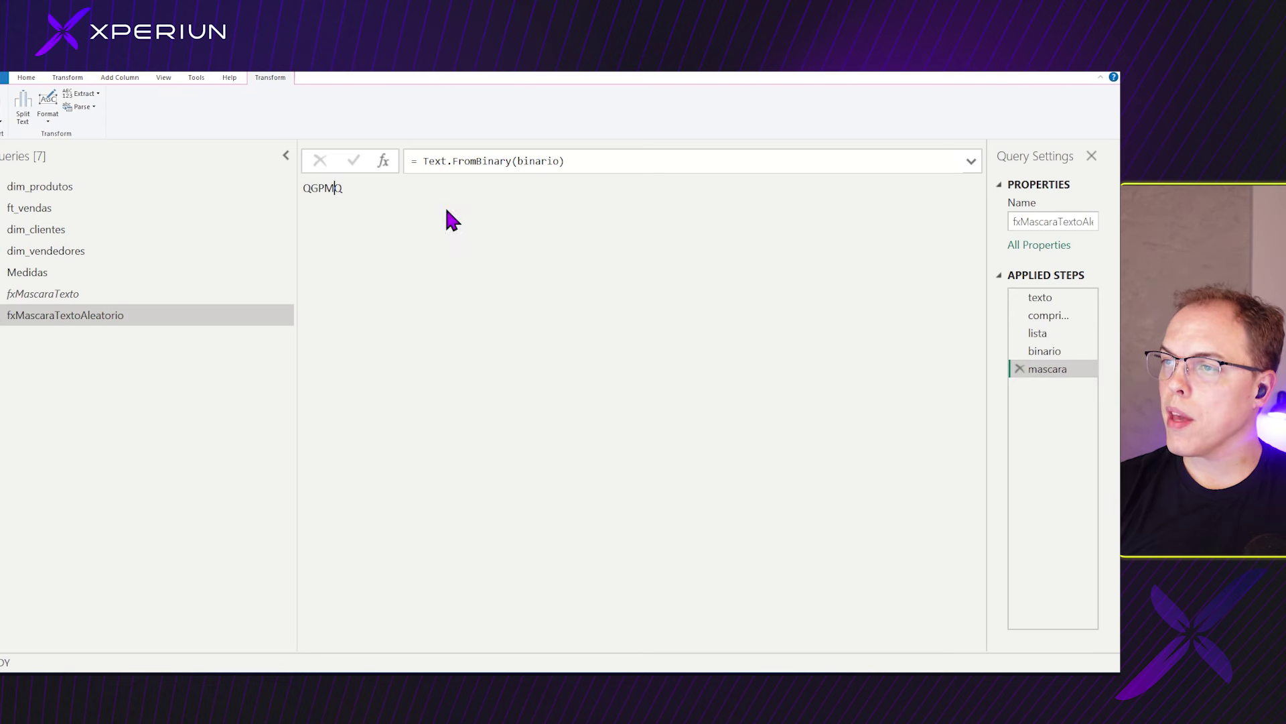
Compare the random numbers in the lista step with the letters in the mascara step.
left_click(1057, 331)
left_click(364, 206)
left_click(368, 280)
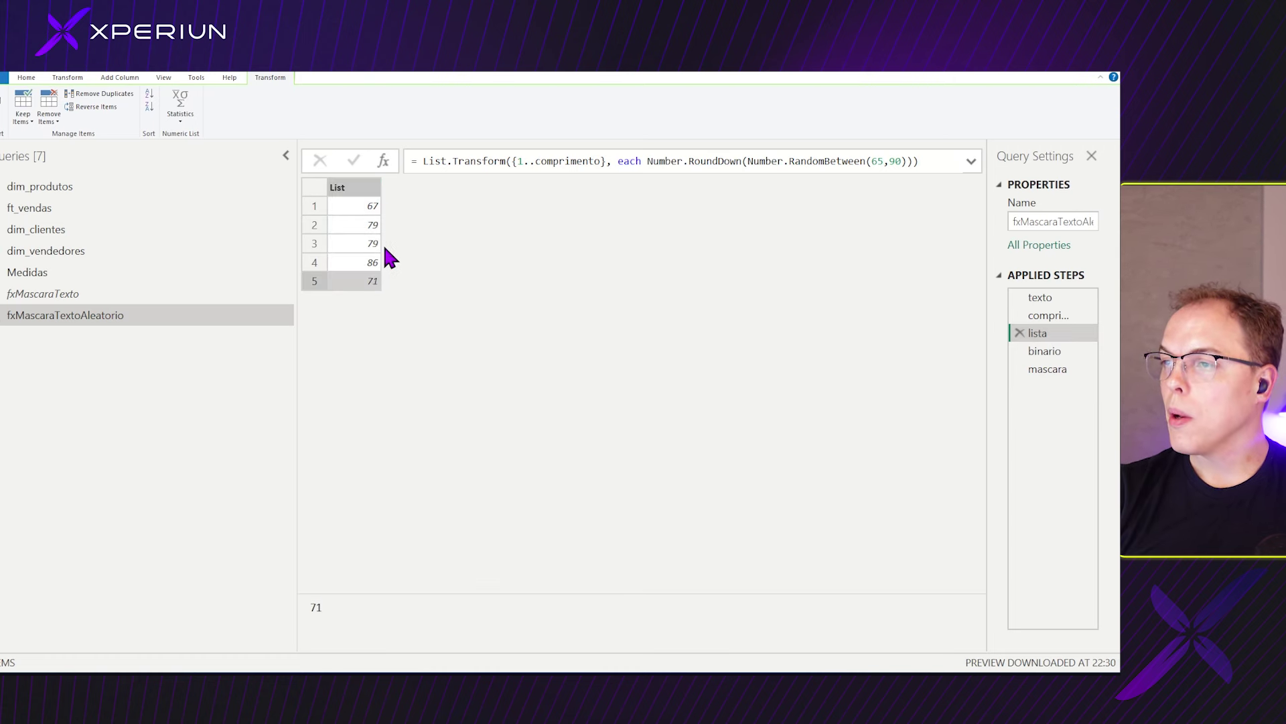
left_click(373, 225)
left_click(354, 242)
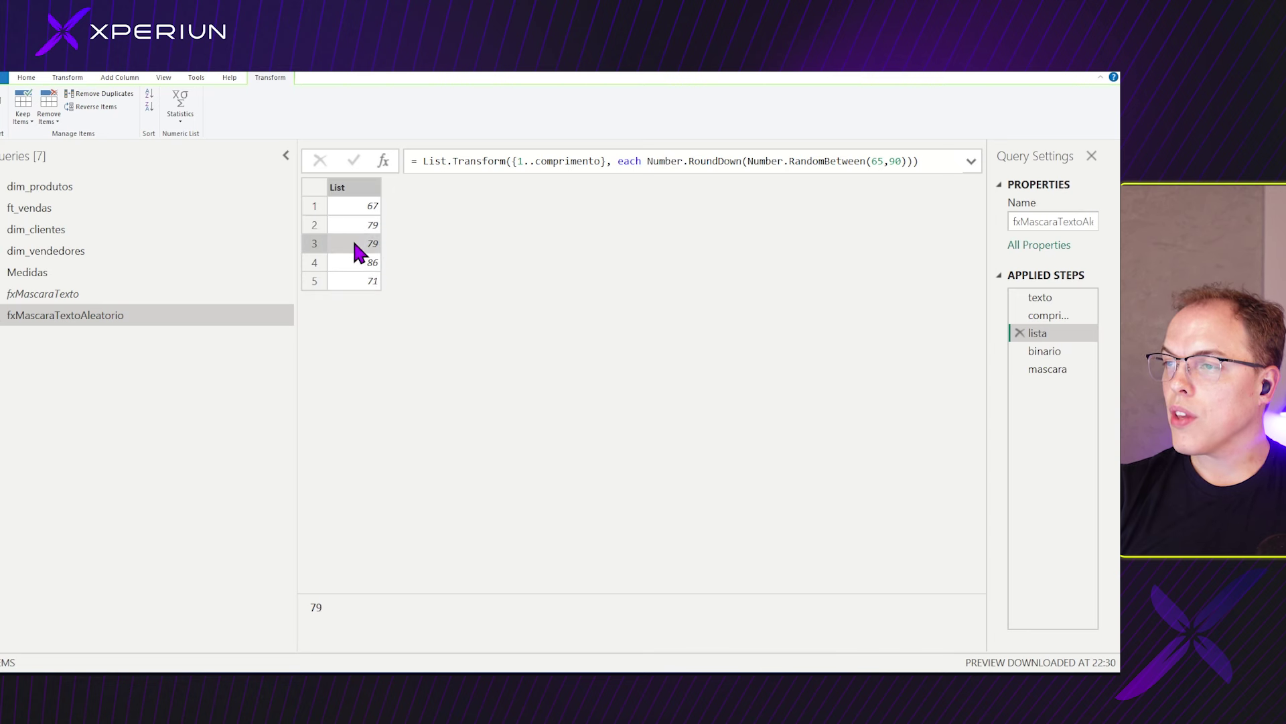
left_click(1049, 371)
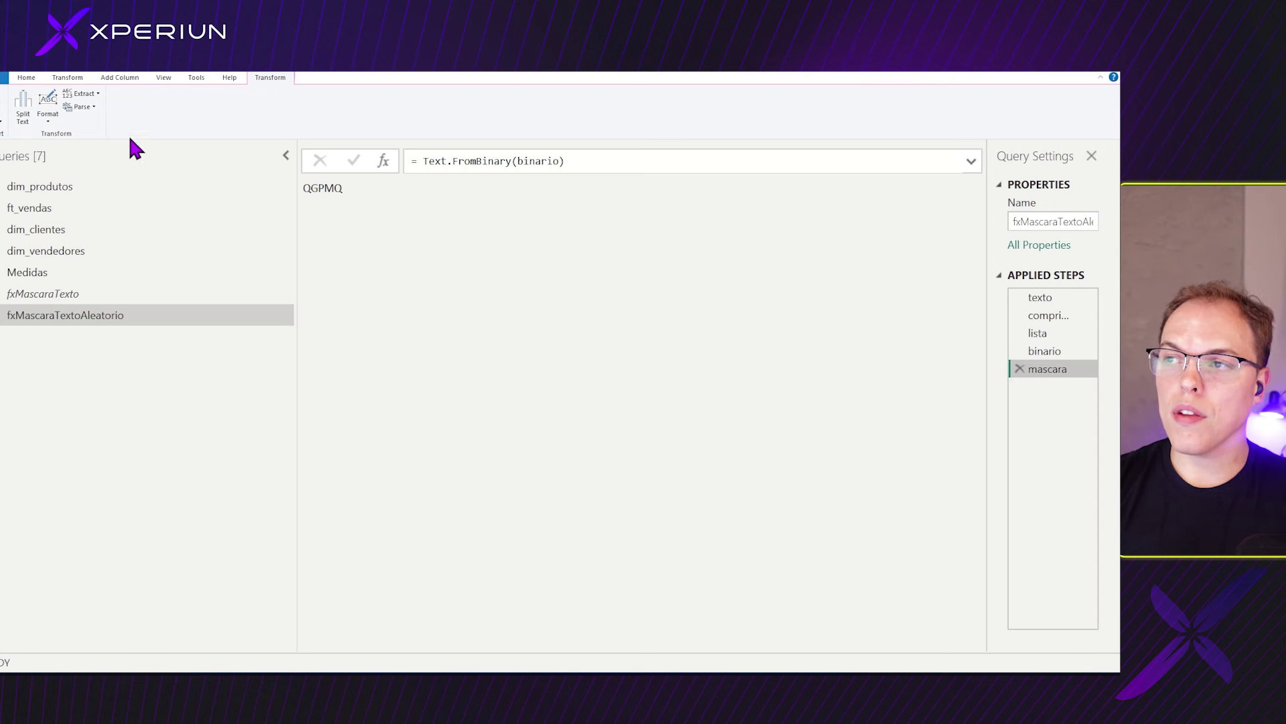
Reopen the query's code in the Advanced Editor and delete the texto = "Paulo" test line.
left_click(30, 78)
left_click(263, 114)
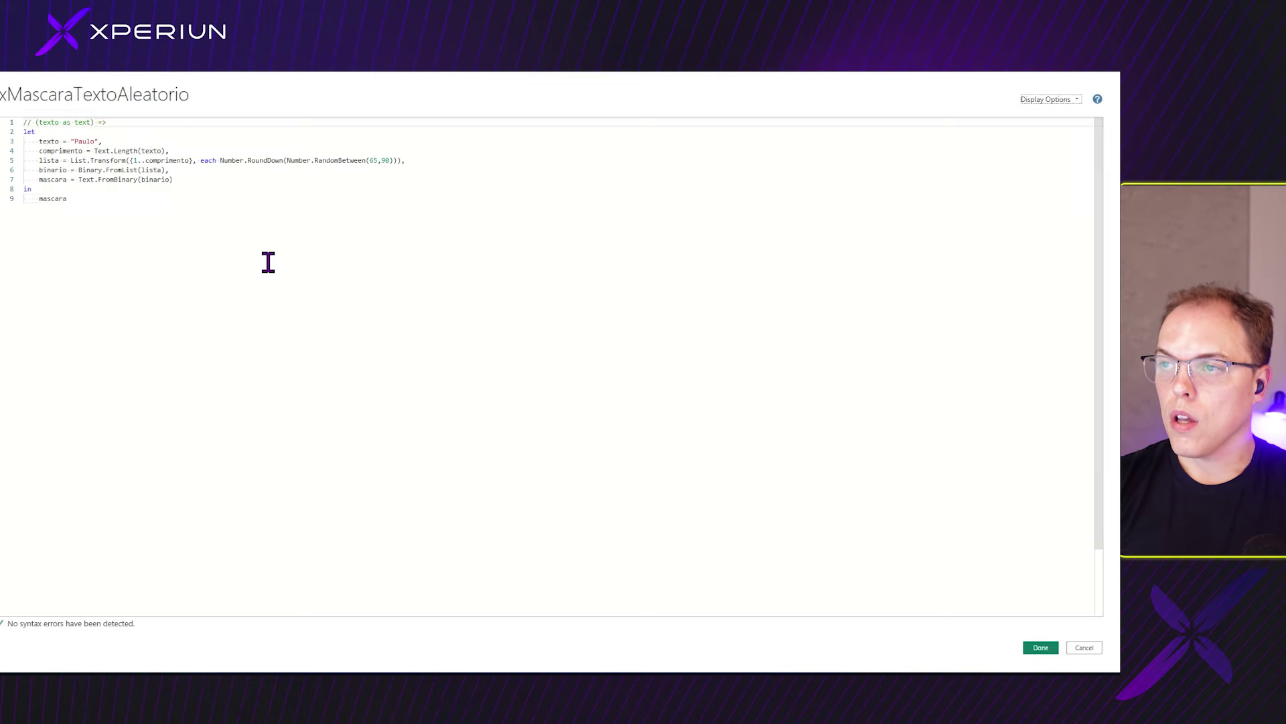
key("ctrl+plus")
key("ctrl+plus")
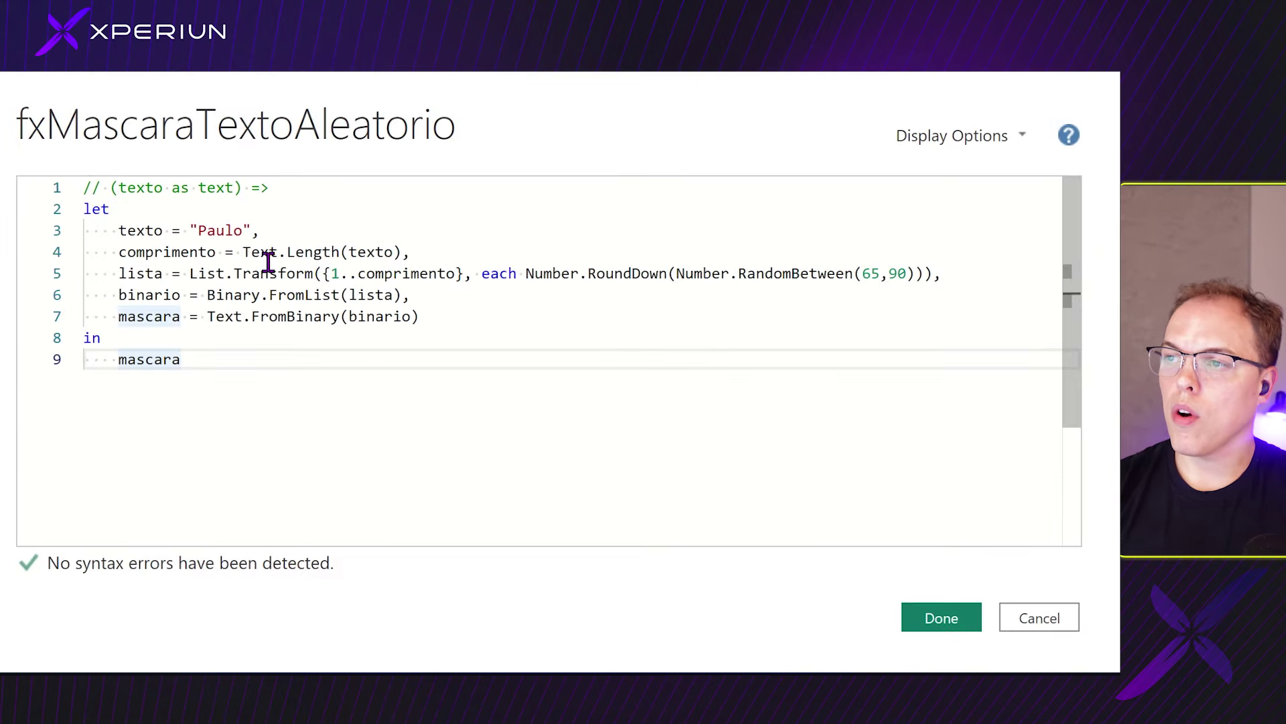
triple_click(242, 231)
key("BackSpace")
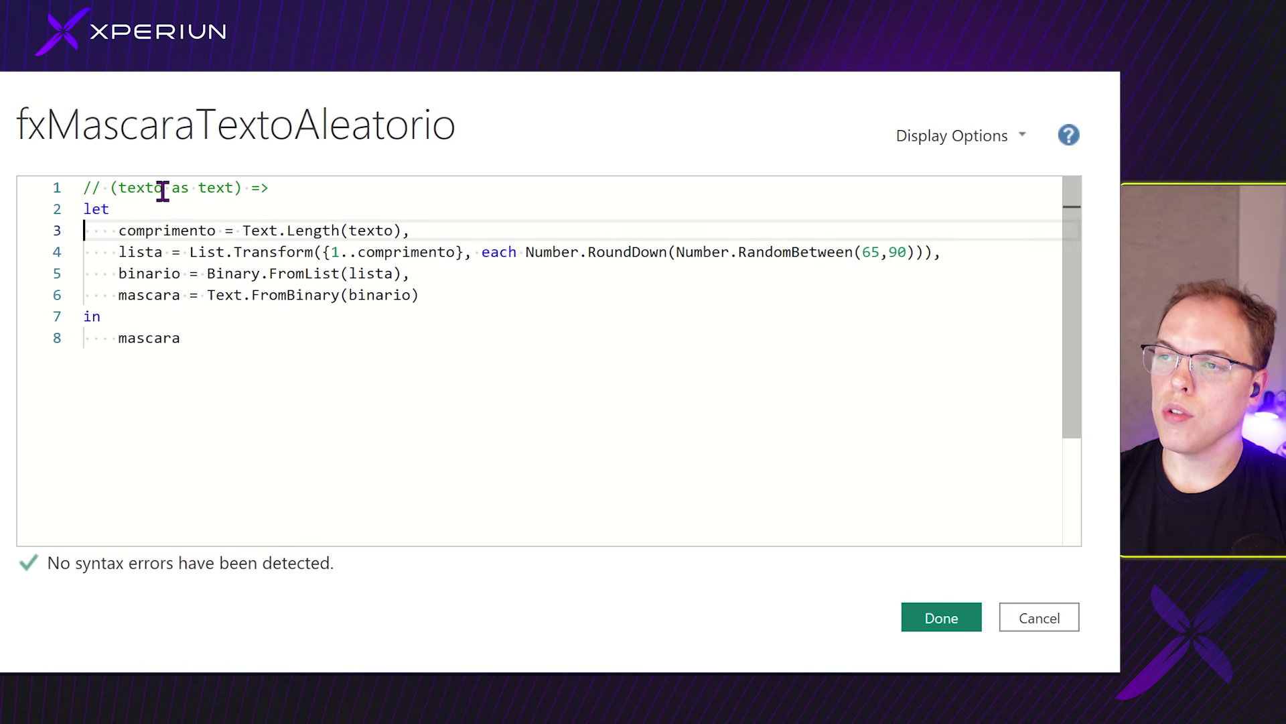
Uncomment the (texto as text) => line to turn the query into a function, and apply the code.
left_click(162, 191)
key("Home")
key("Delete")
key("Delete")
key("Delete")
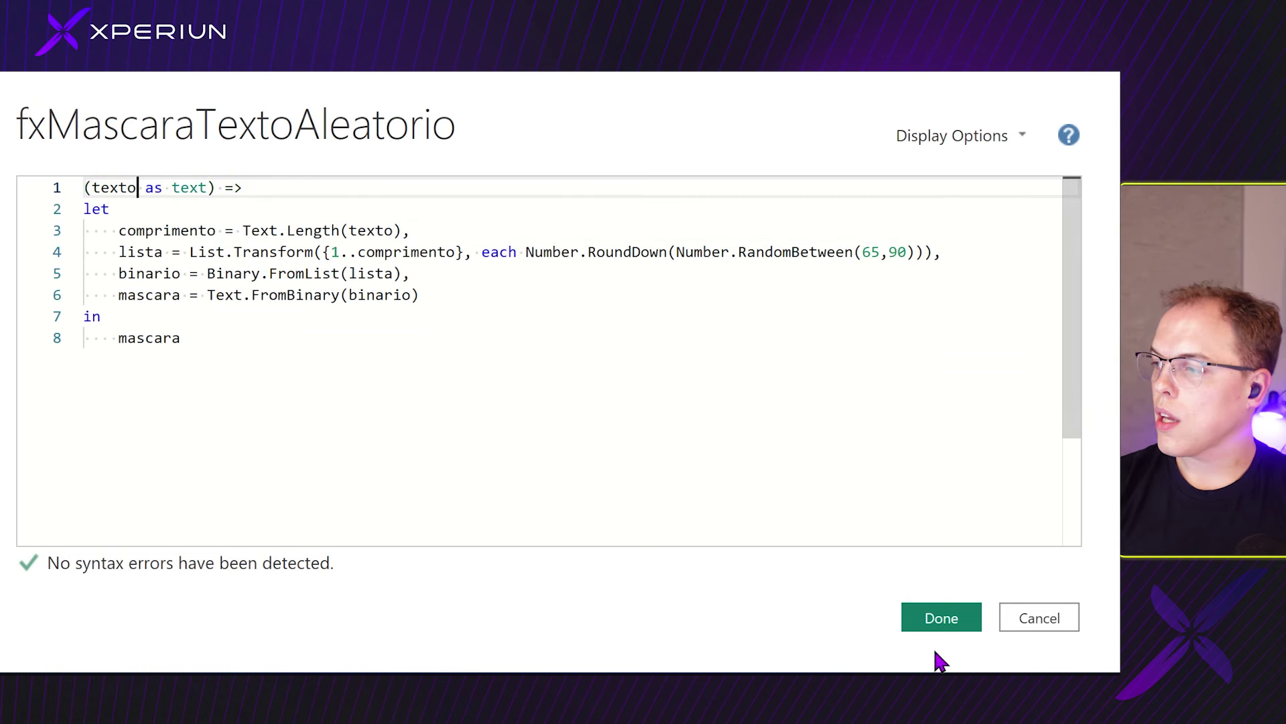
left_click(928, 617)
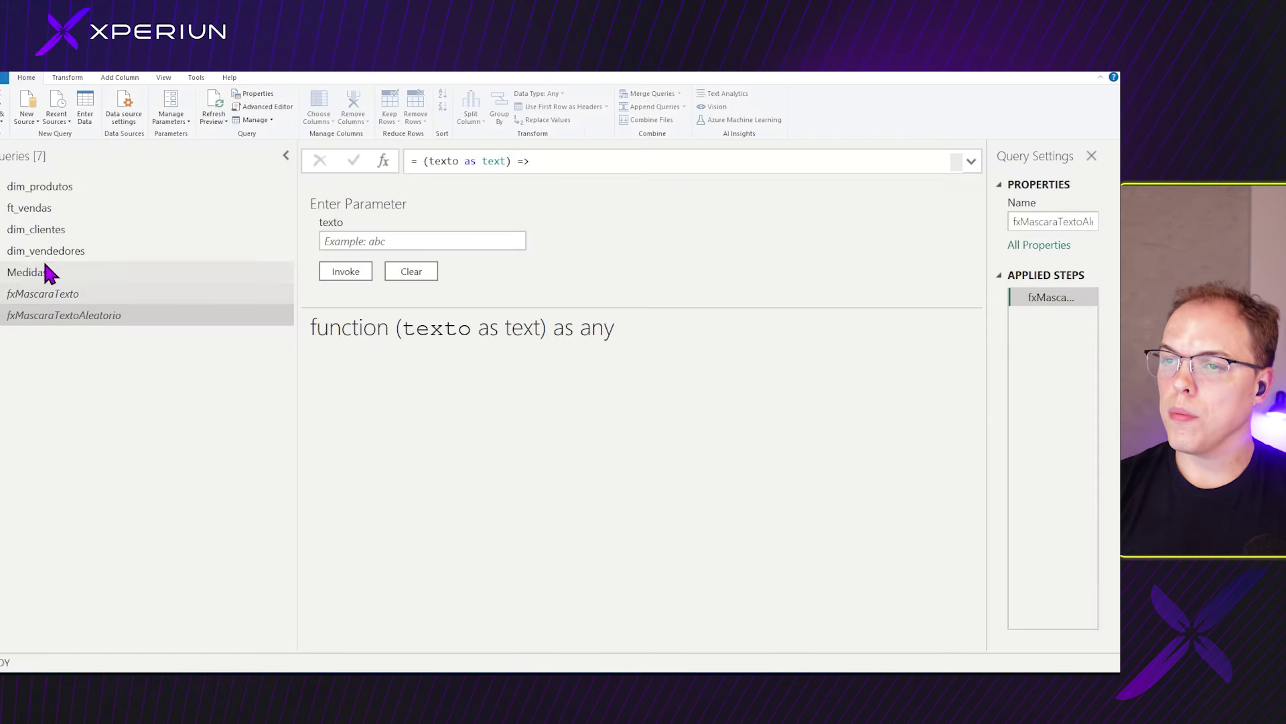
In dim_clientes, compare the original cidade values in the Navigation step with the masked ones in the mascara step.
left_click(76, 229)
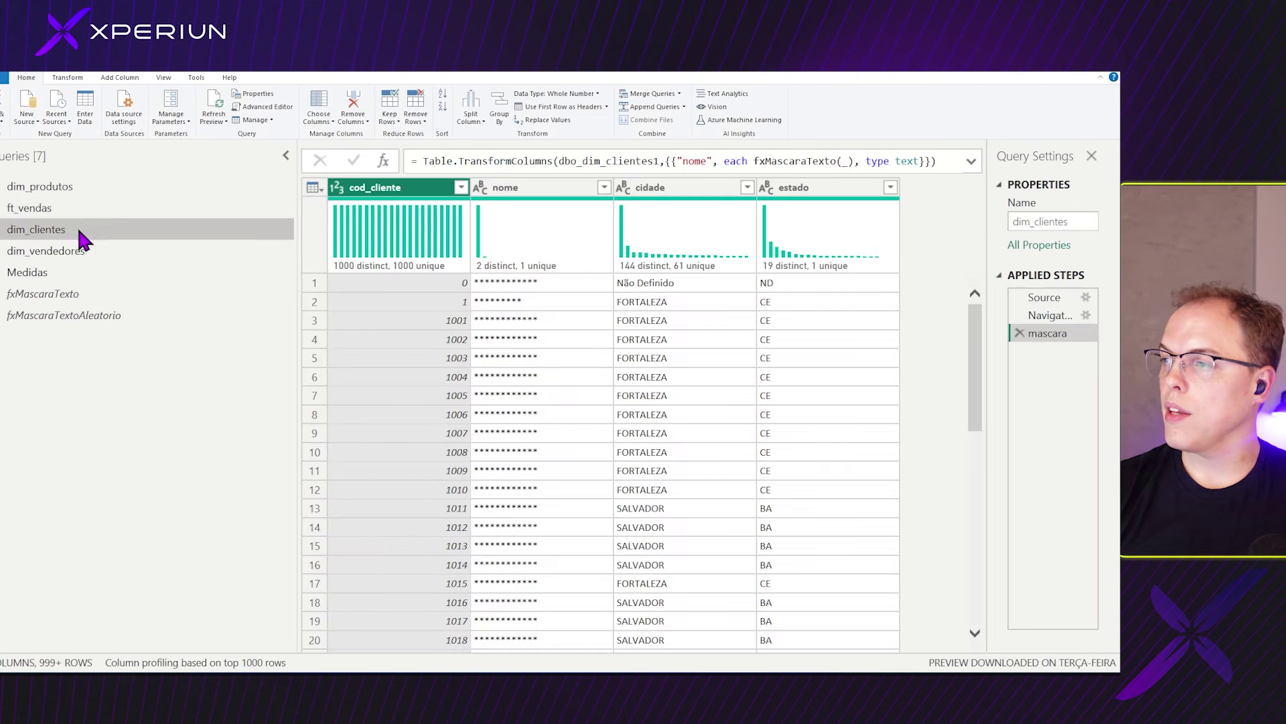
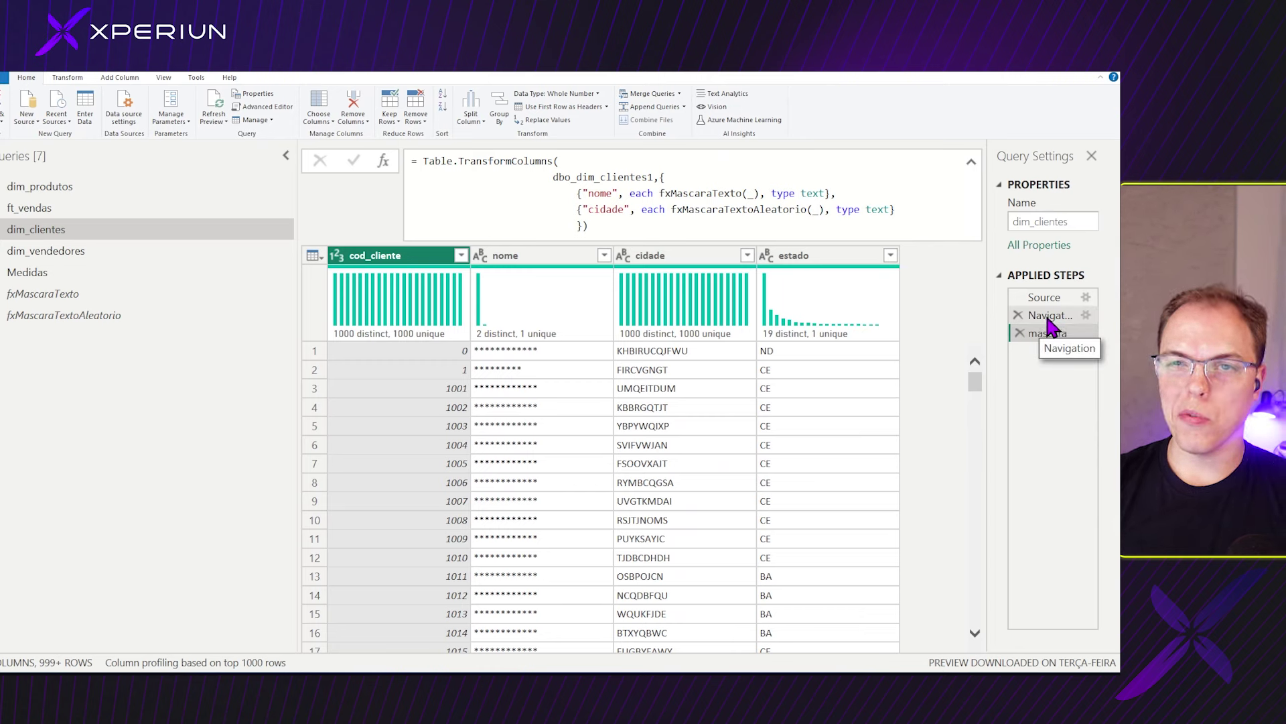
left_click(1049, 316)
left_click(677, 373)
scroll(670, 372, "down", 3)
left_click(723, 444)
scroll(722, 444, "up", 1)
scroll(722, 444, "up", 2)
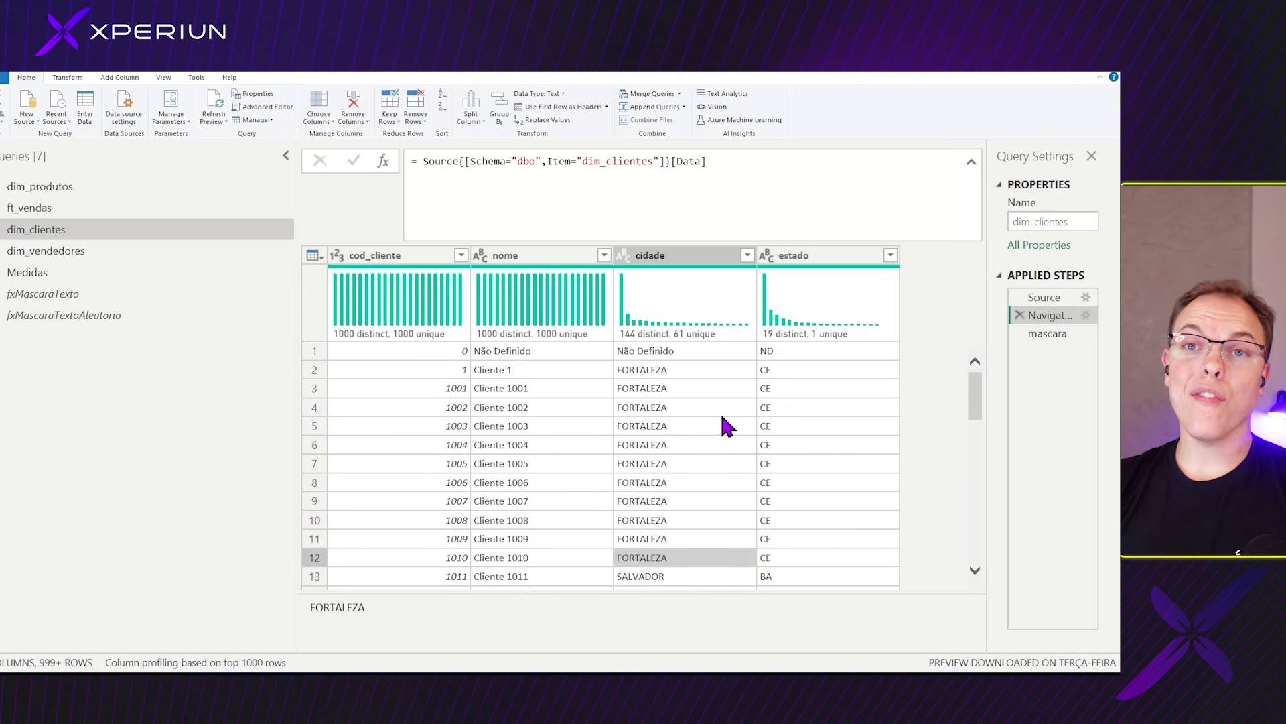
left_click(1048, 333)
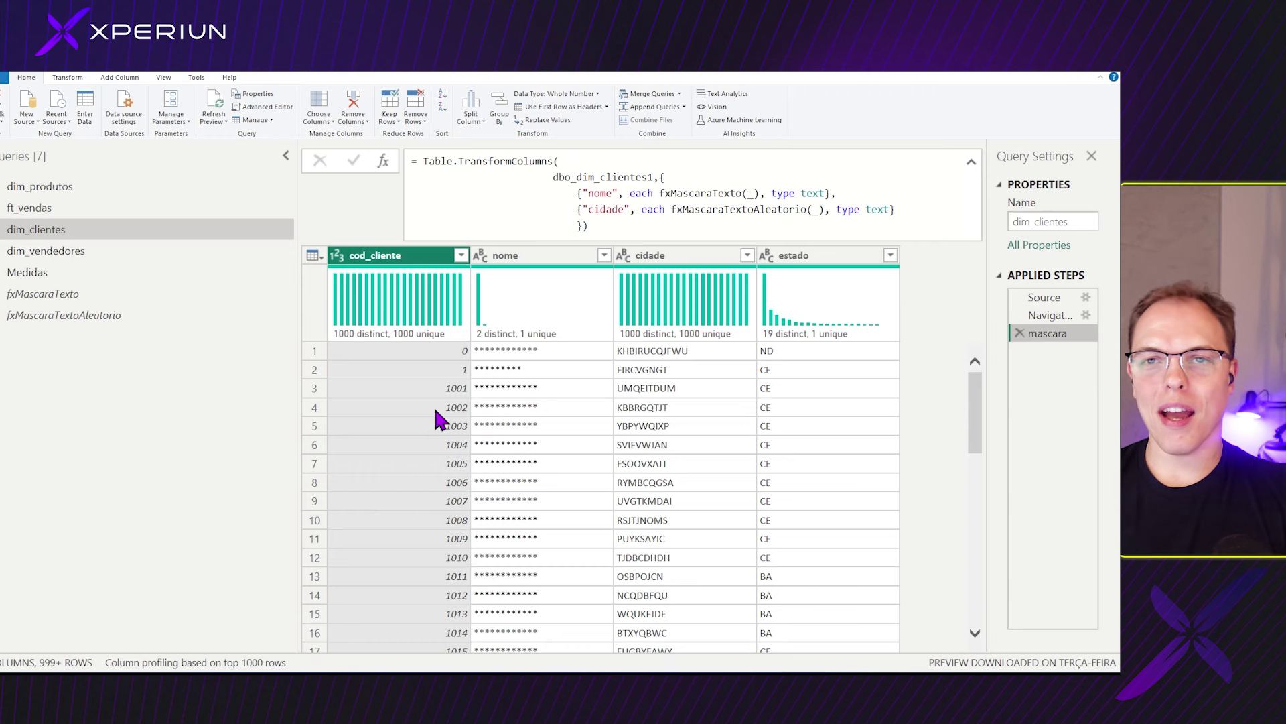
left_click(695, 394)
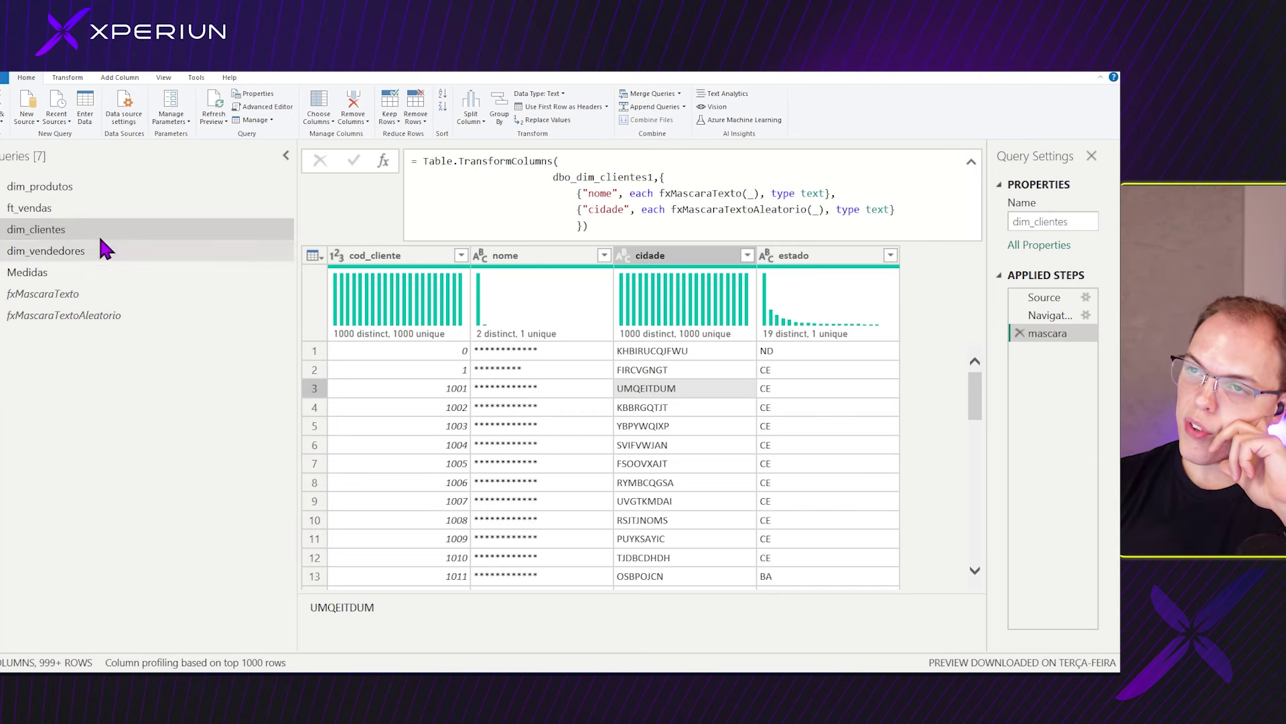
Create a new blank query and rename it fxMascaraTextoParcial.
left_click(80, 189)
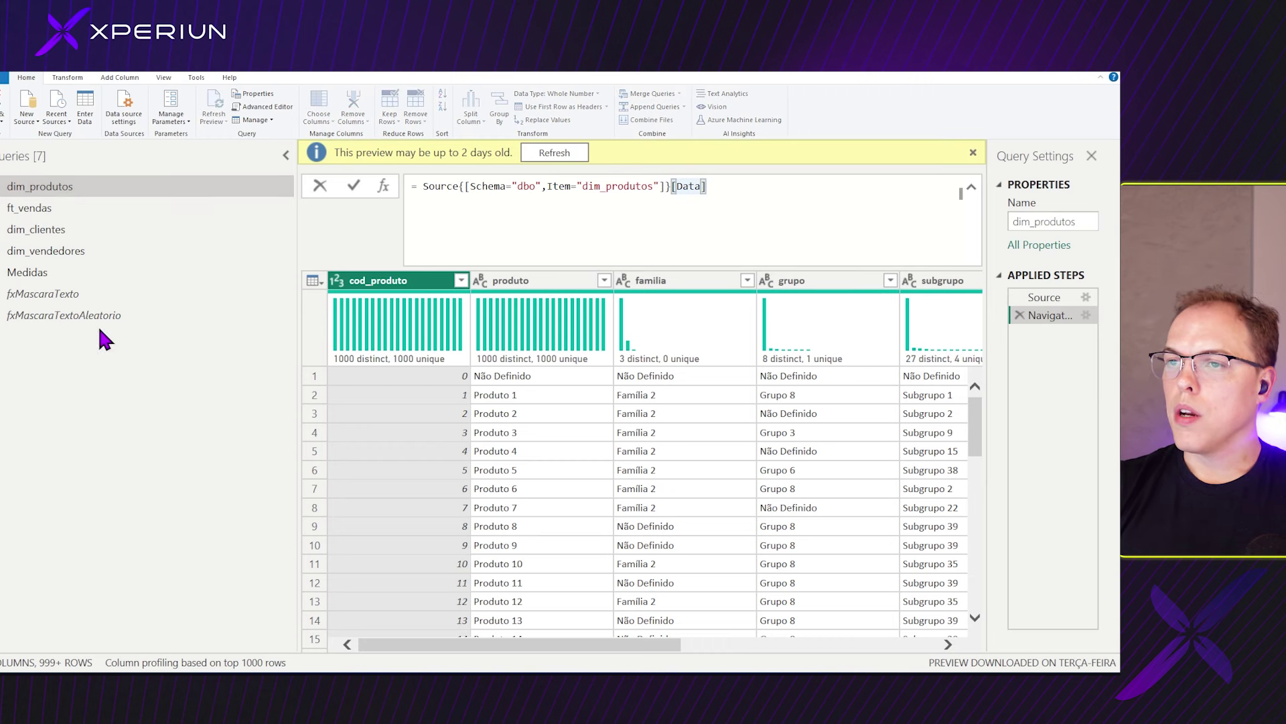
right_click(39, 275)
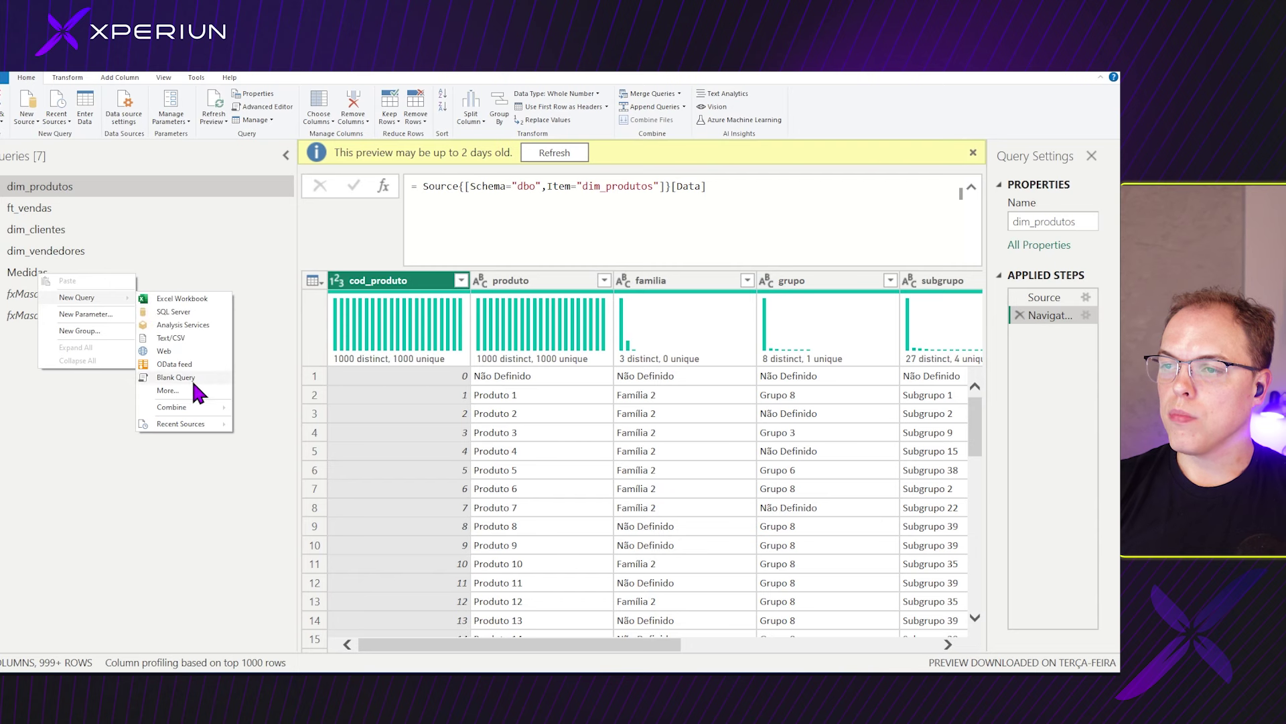
left_click(189, 390)
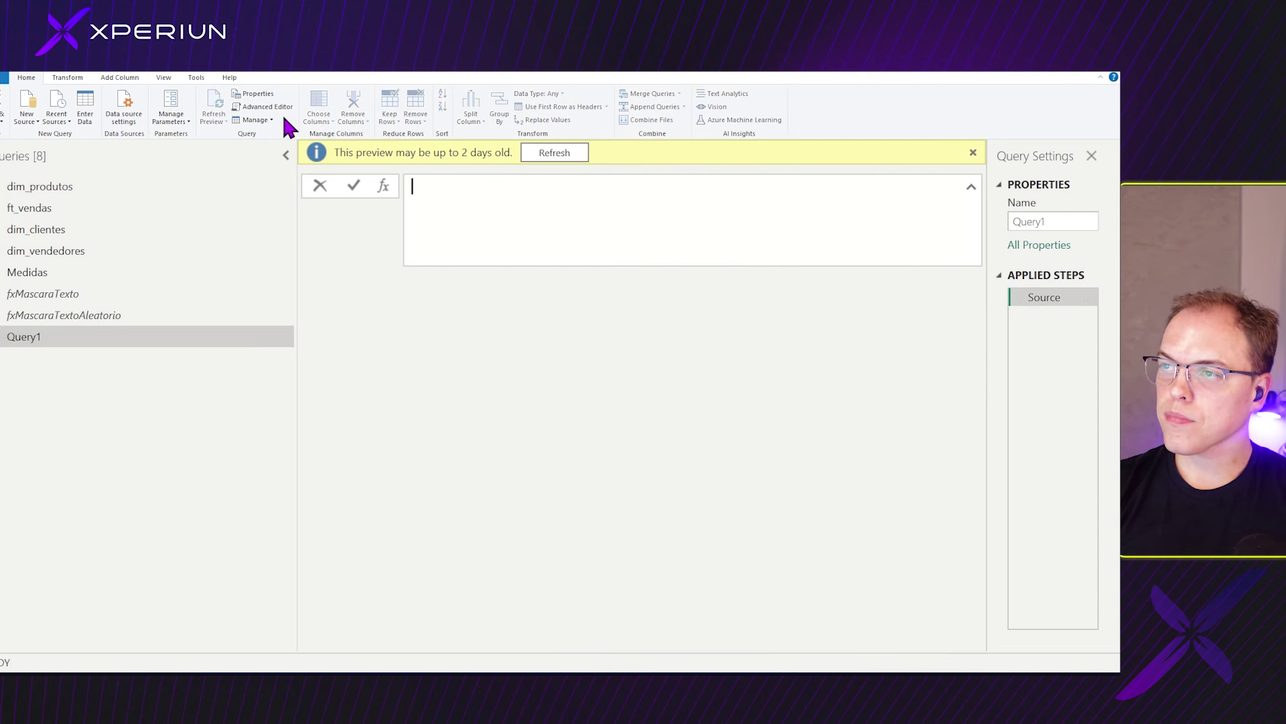
double_click(53, 337)
type("fxMascaraTextoP")
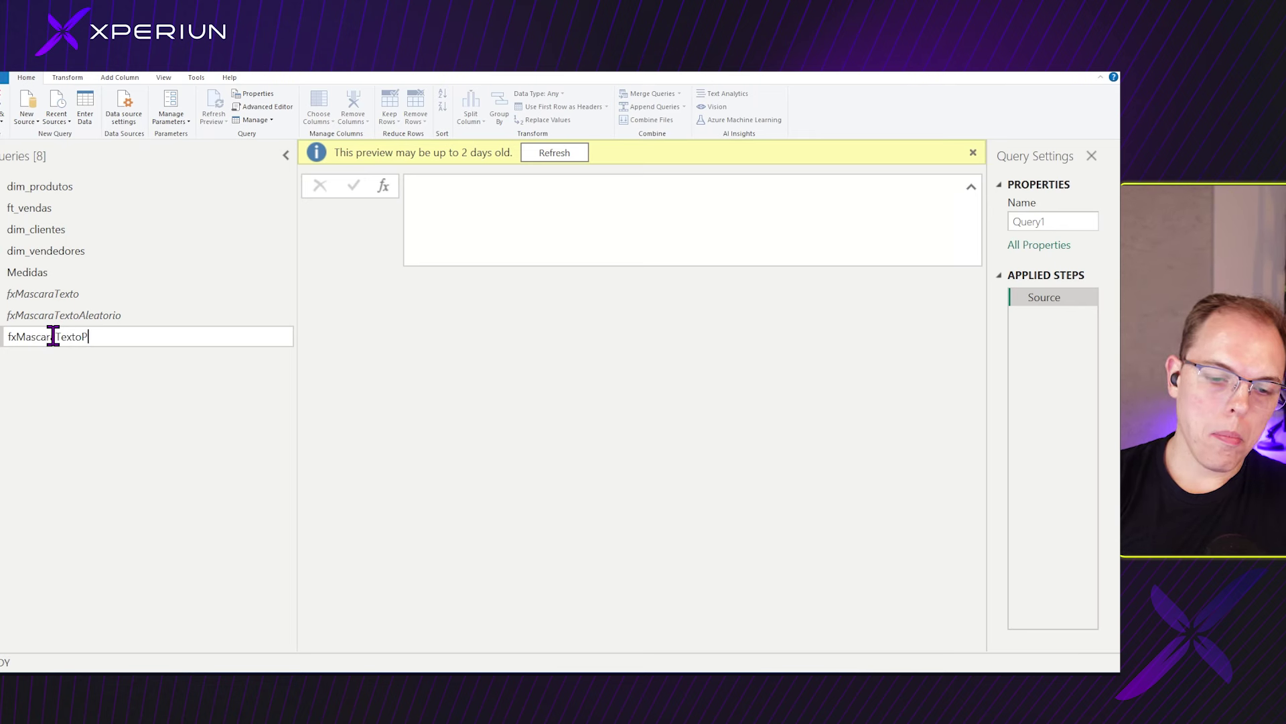
type("arcial")
key("Return")
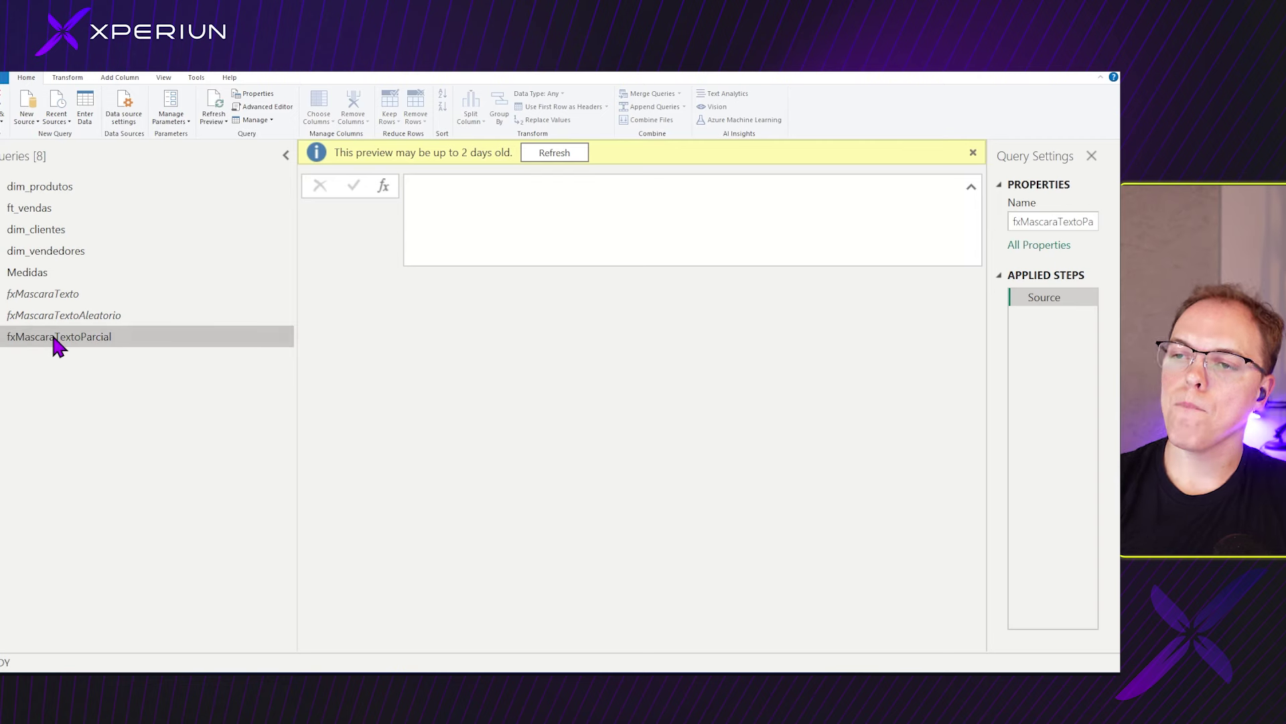
Replace the query's default code in the Advanced Editor with the function header (texto as text, visibilidade as number) =>.
left_click(263, 108)
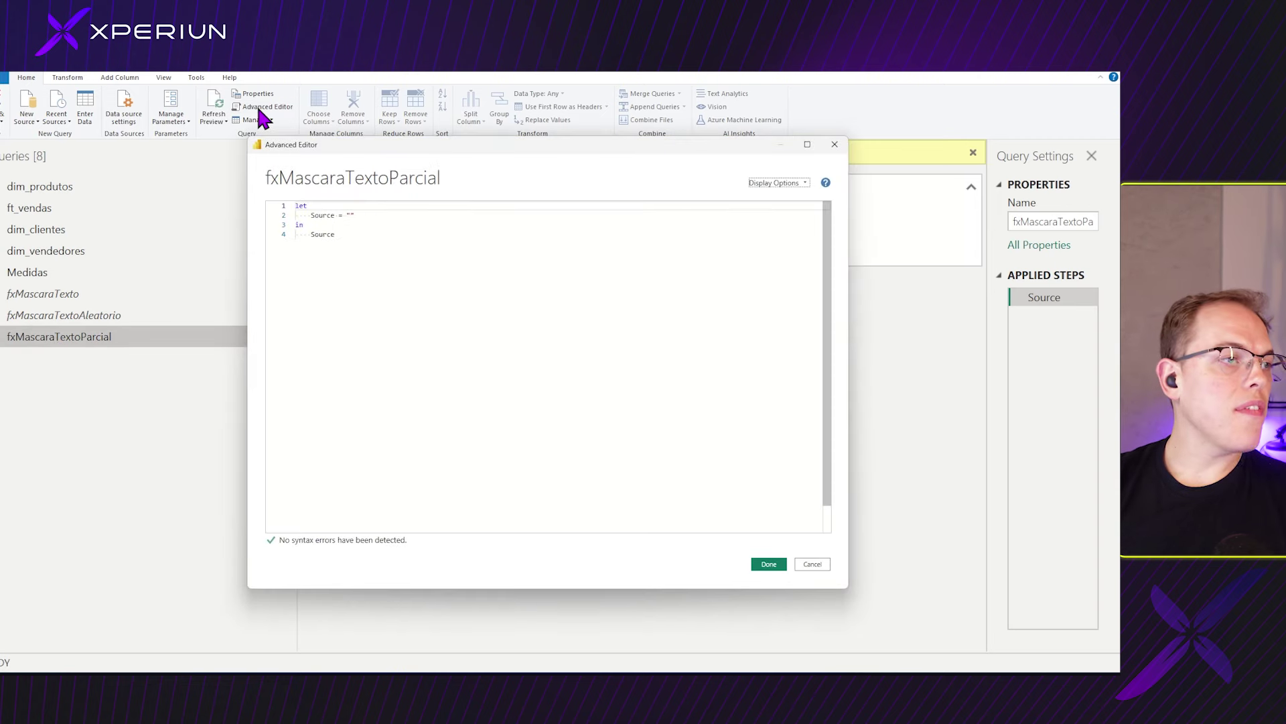
key("ctrl+shift+equal")
key("ctrl+shift+equal")
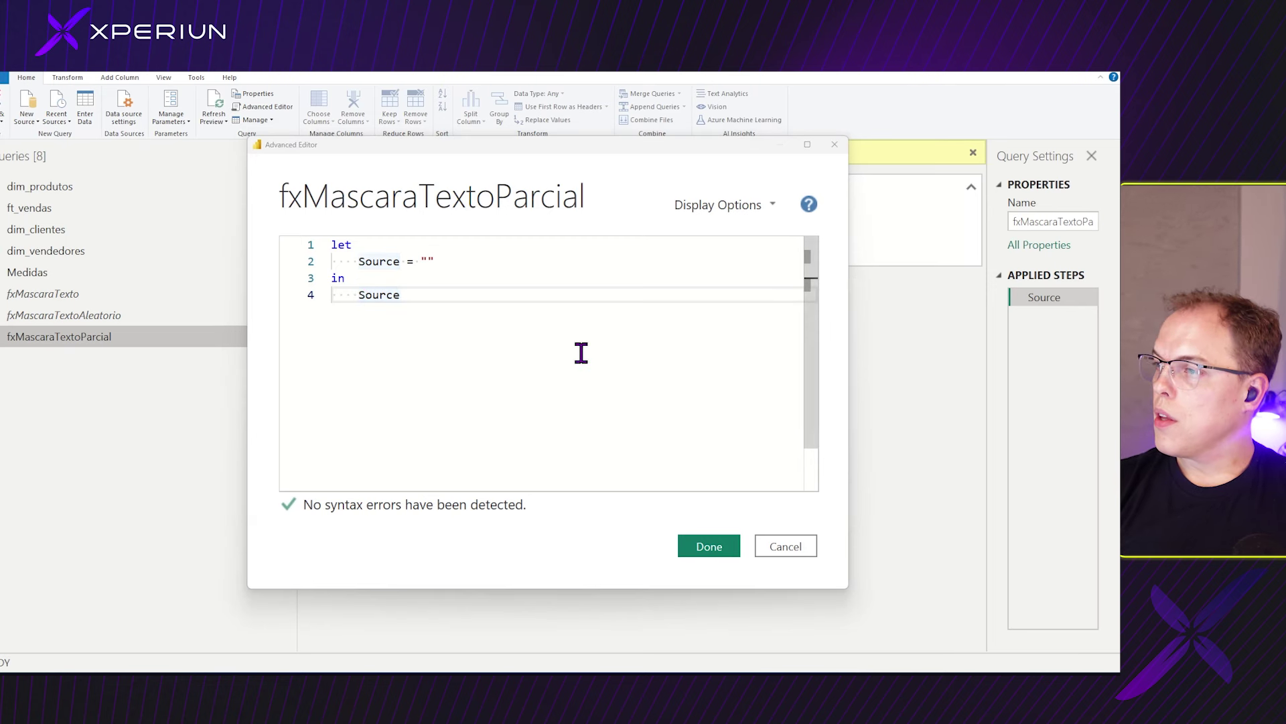
left_click(492, 360)
key("ctrl+a")
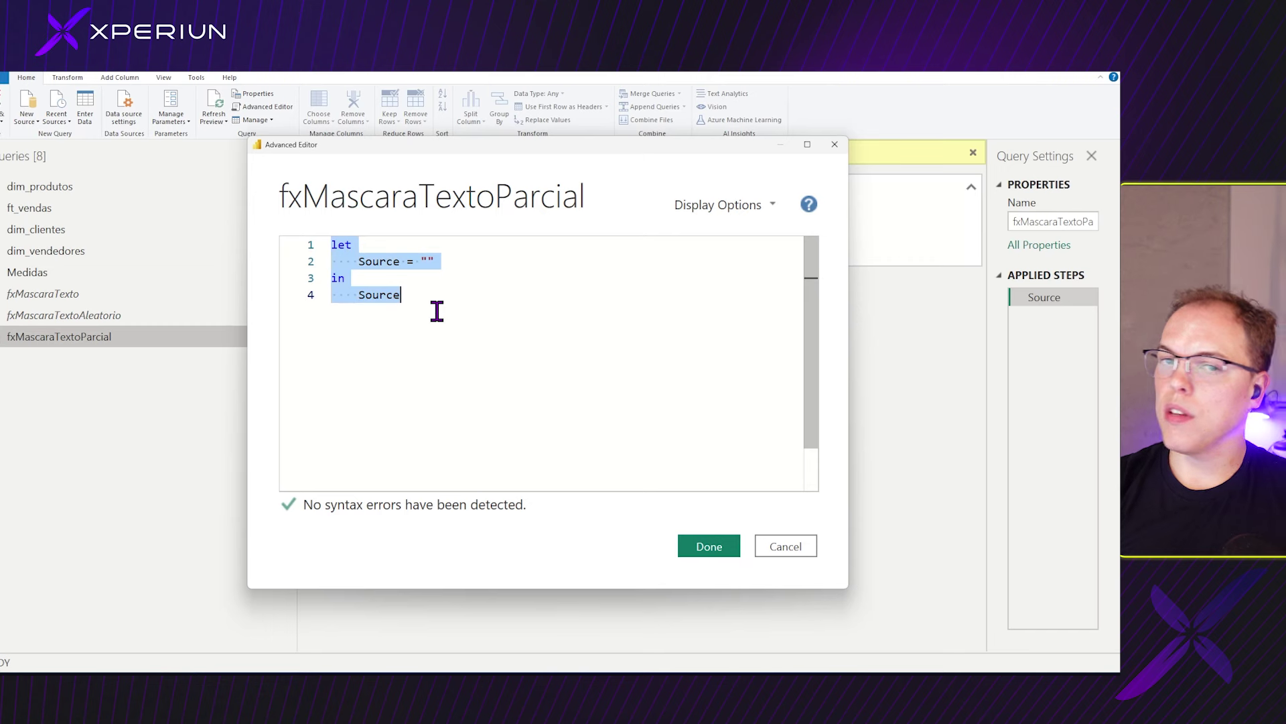
type("(texto as ")
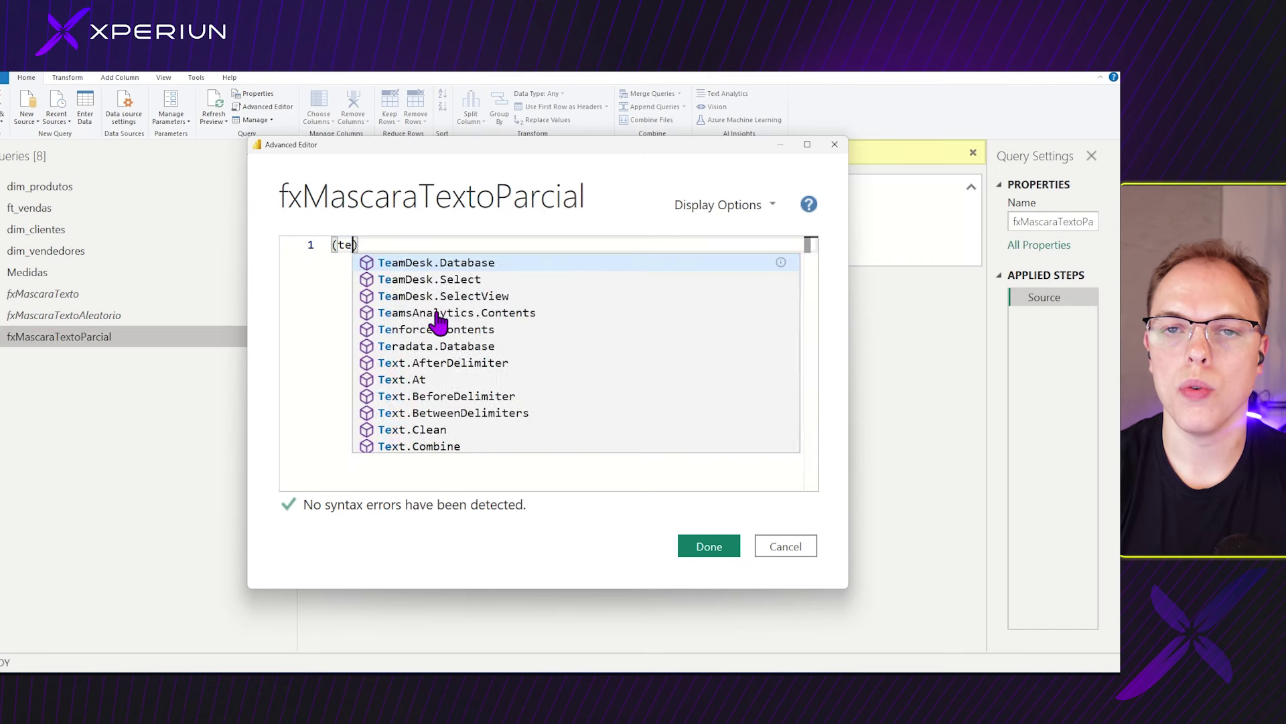
type("text,")
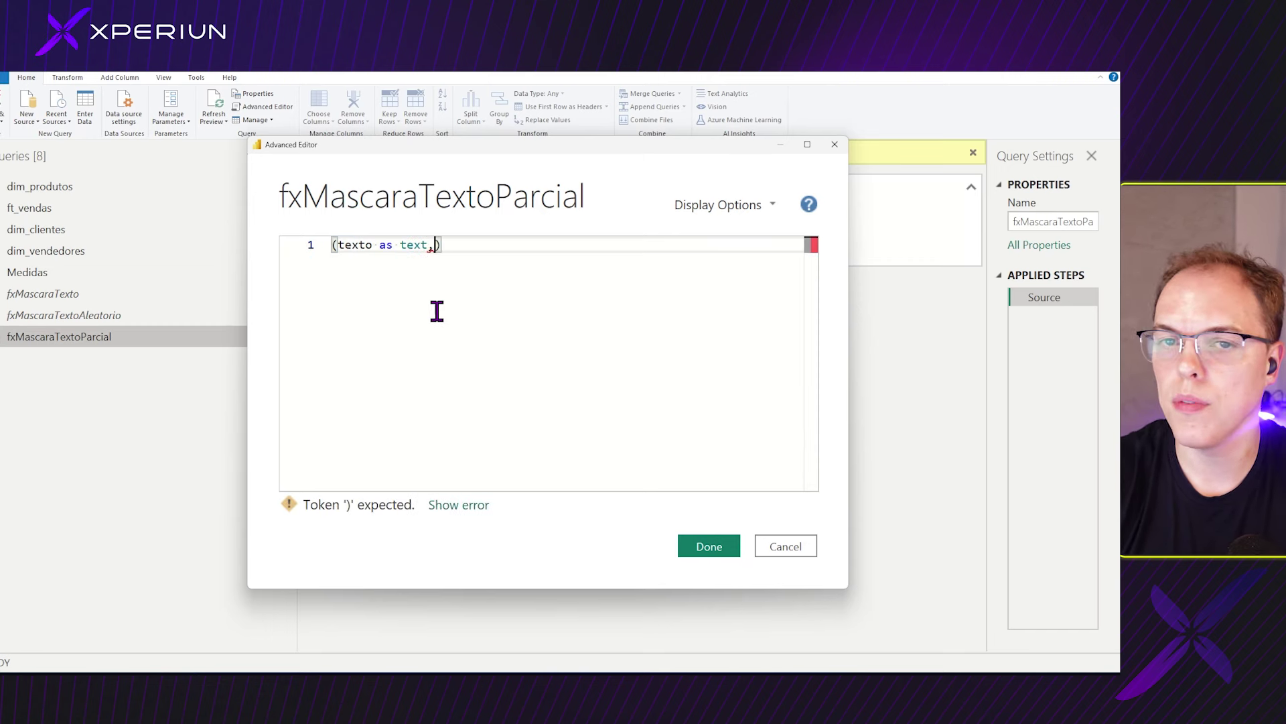
type(" visibilidade as")
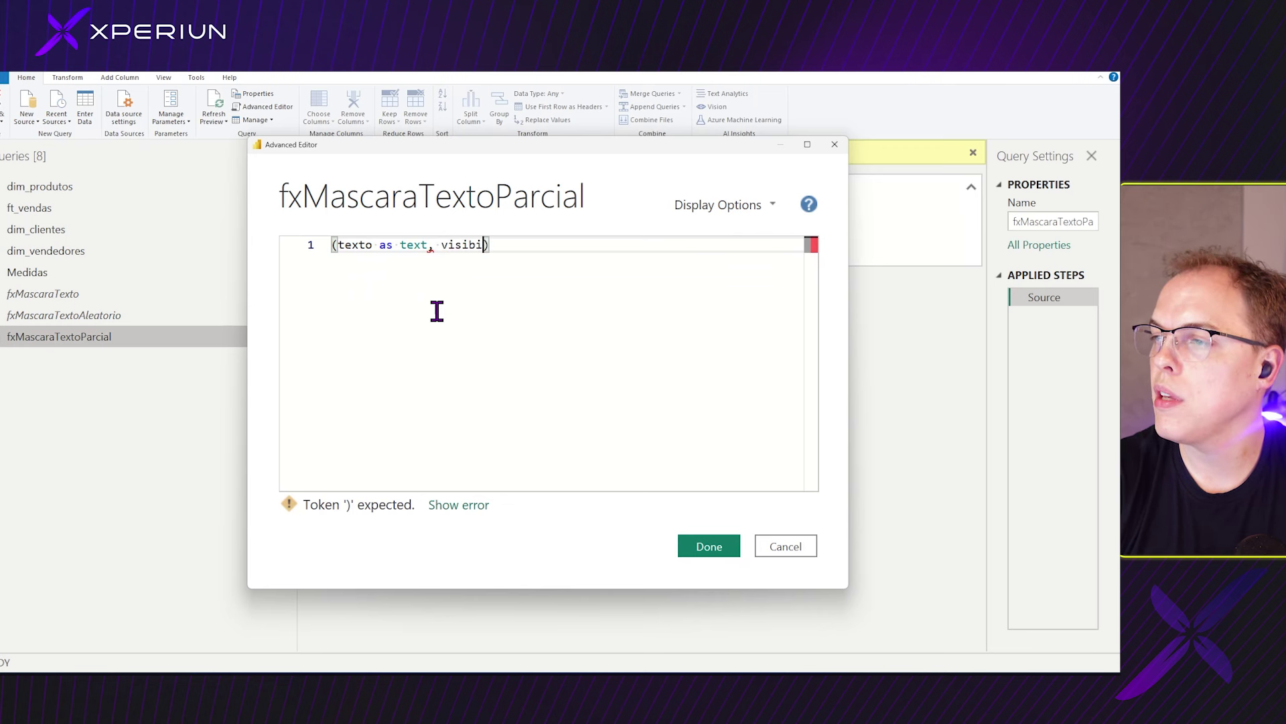
type(" number) ")
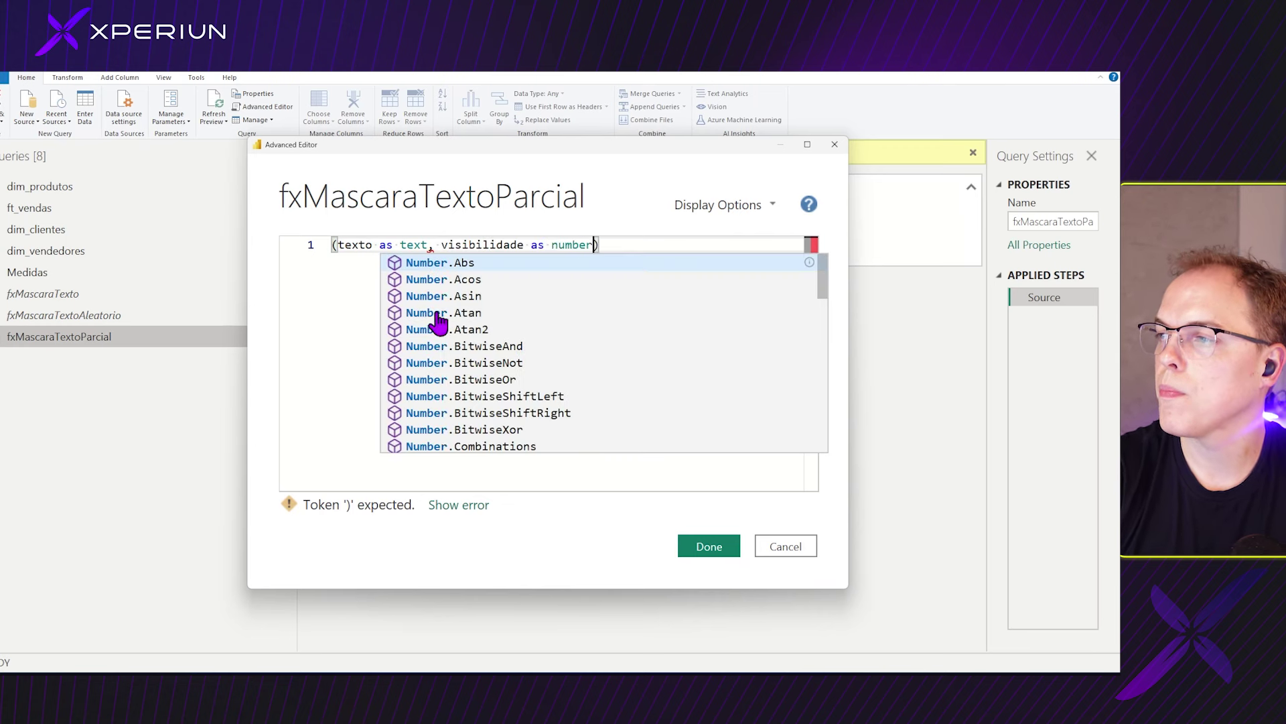
type("=>")
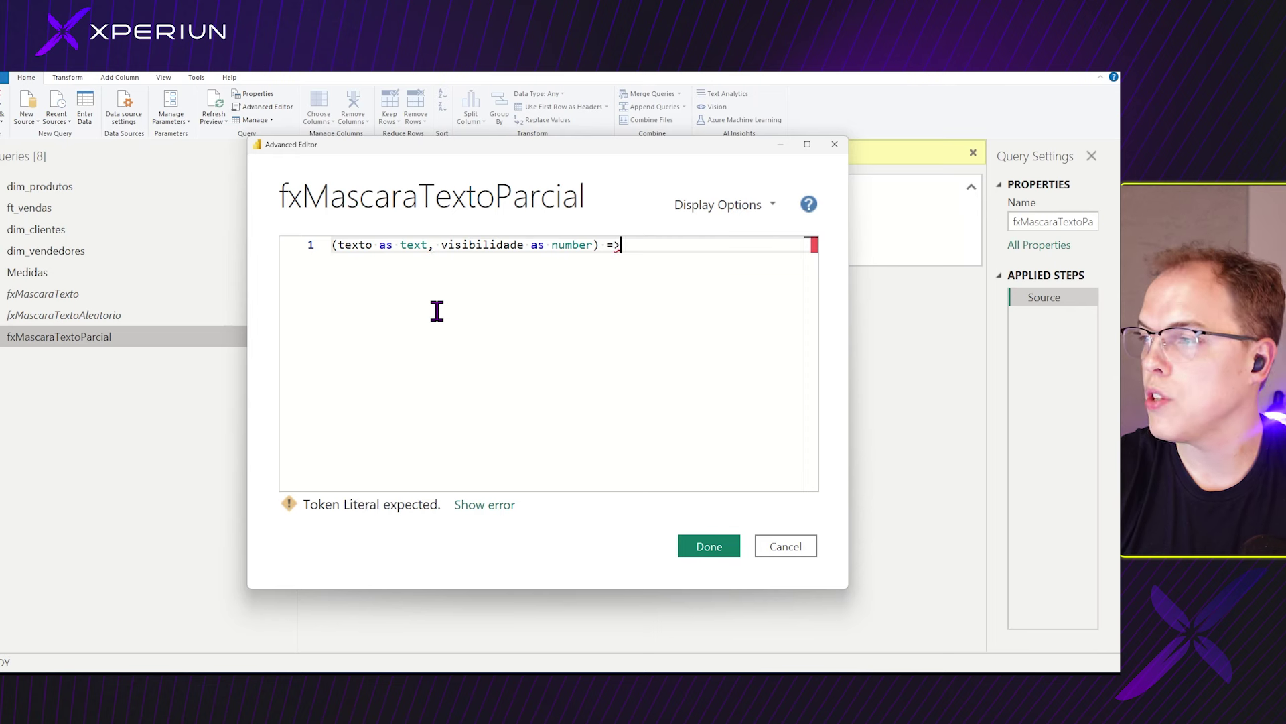
key("Return")
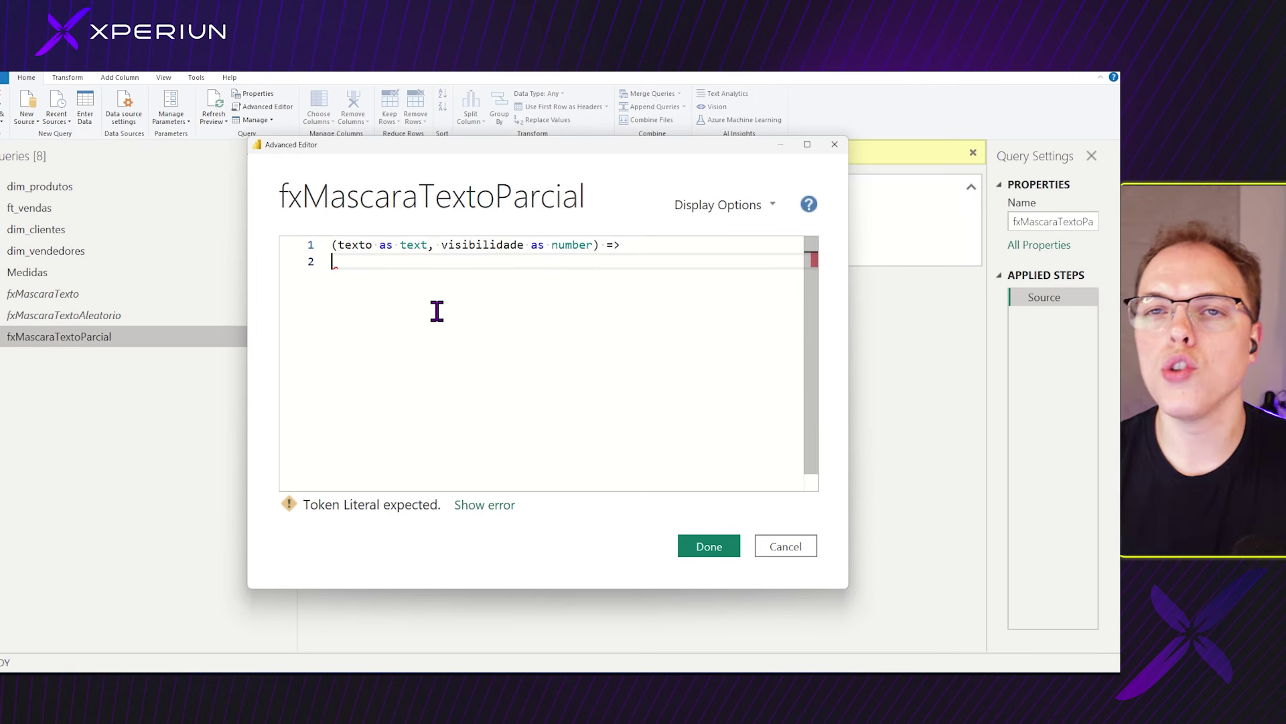
Start a let block below the function header and comment out the header line with //.
left_click_drag(379, 145, 504, 153)
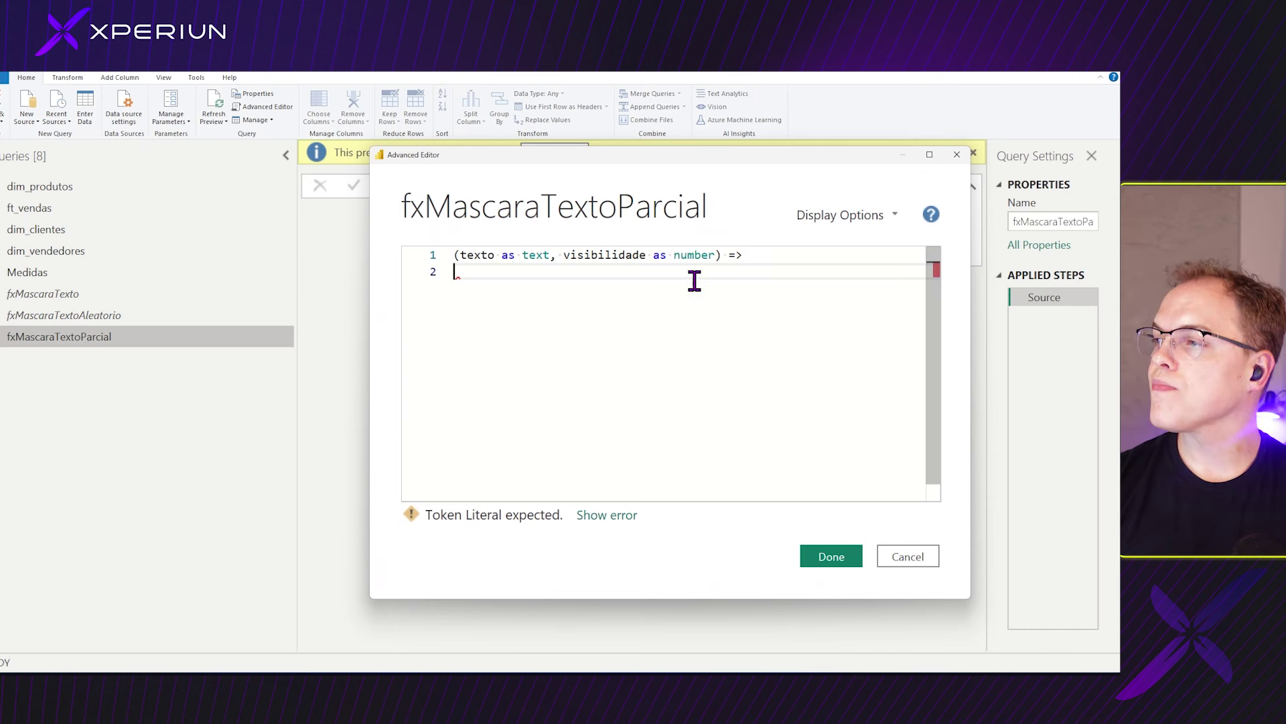
type("let")
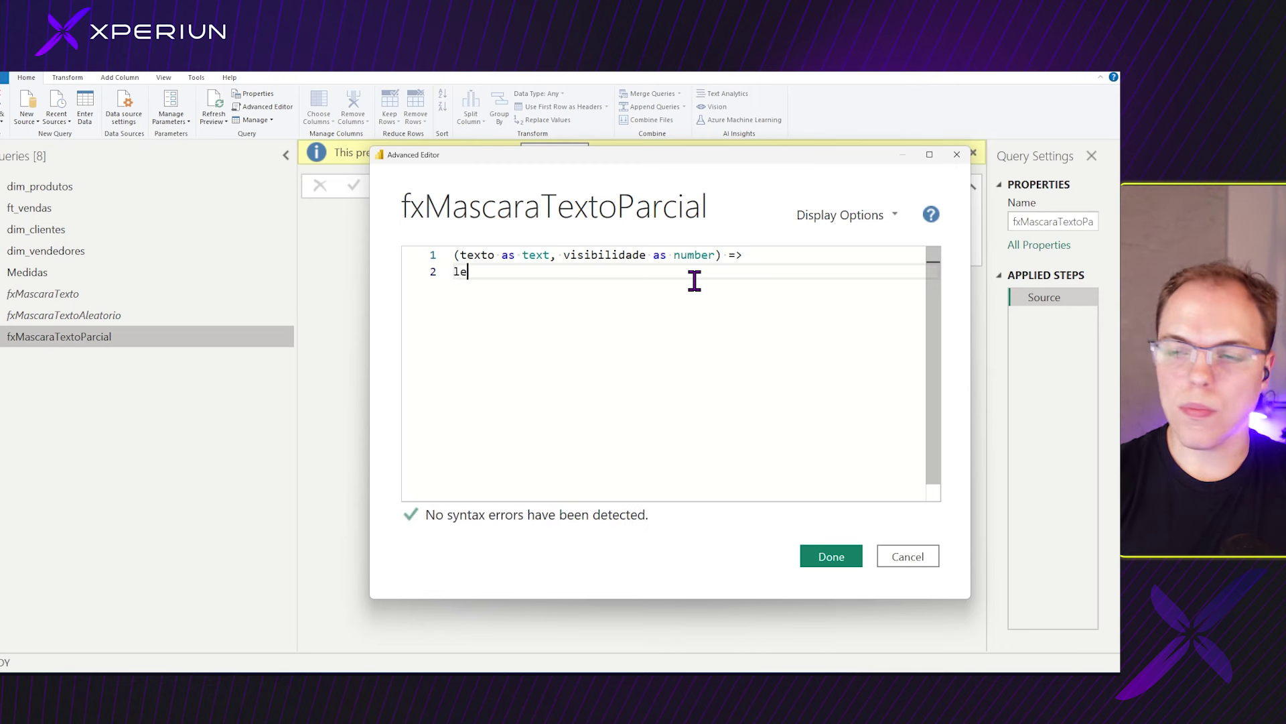
key("Return")
key("Up")
key("Up")
key("Home")
type("//")
key("Down")
key("Down")
key("Tab")
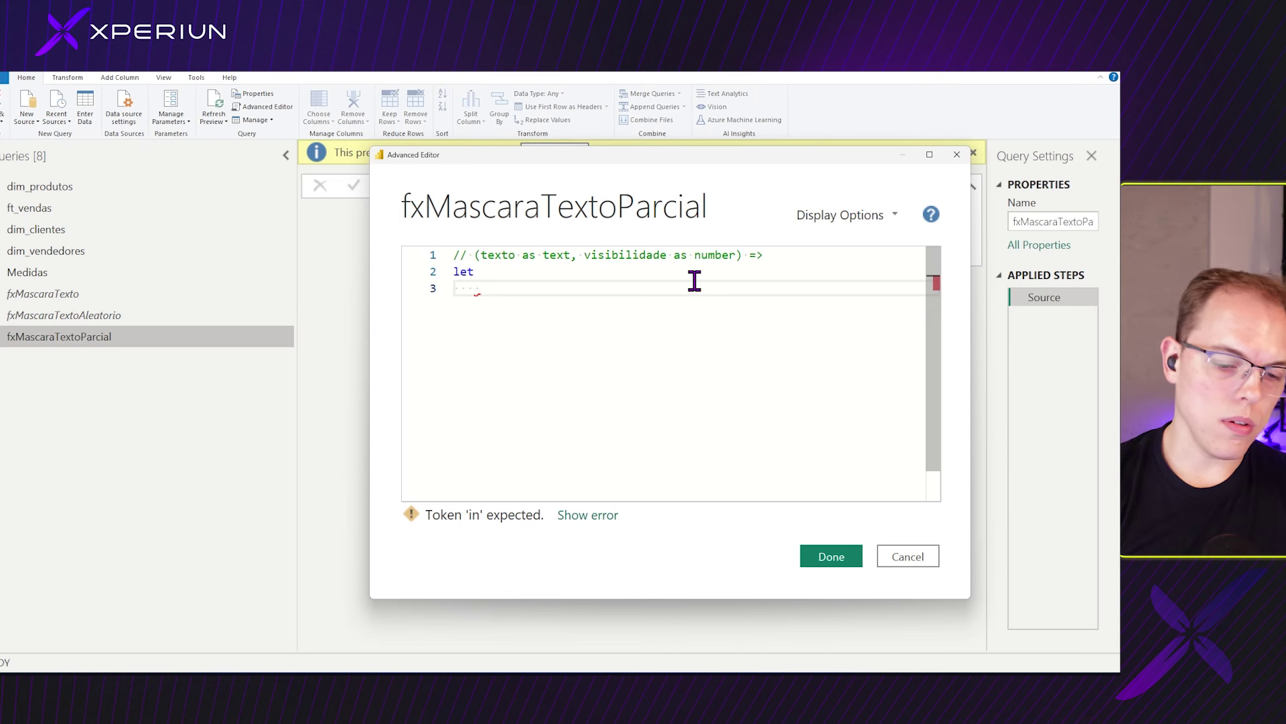
Define test values in the let block: texto as a quoted sample first name and visibilidade = 50.
type("te")
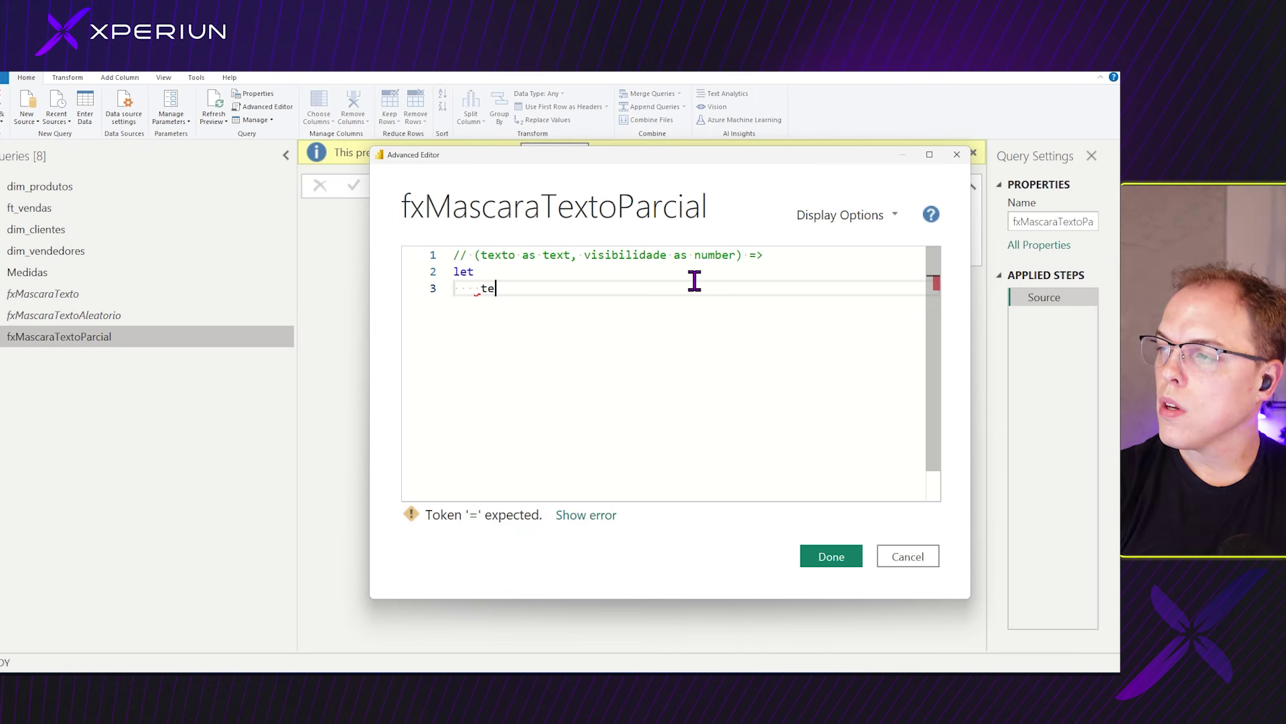
type("xto = \"")
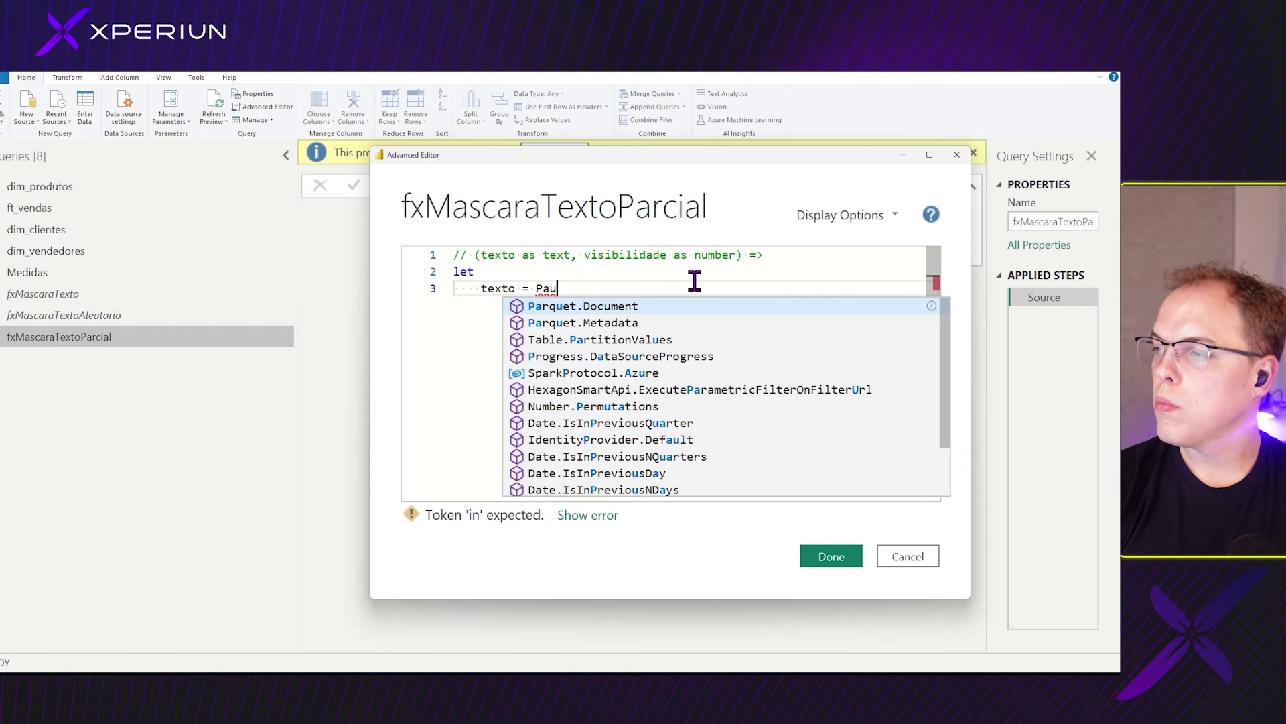
key("BackSpace")
type("\"")
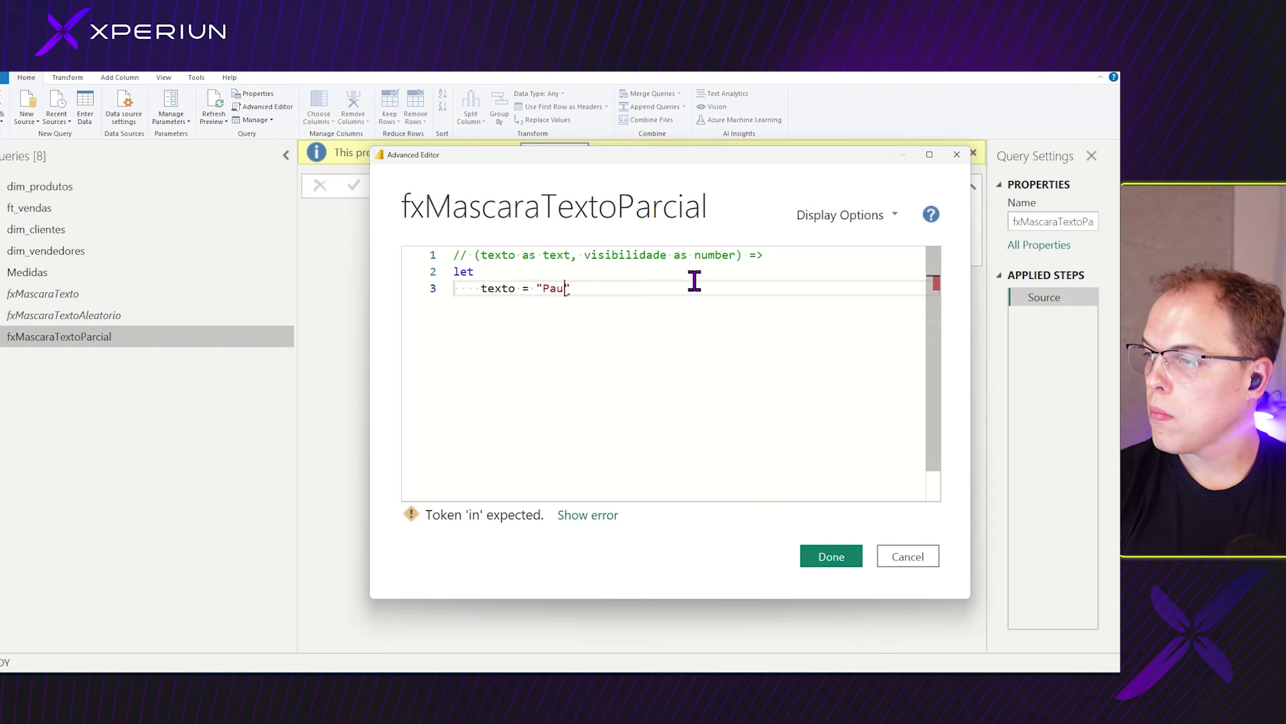
type("Paulo\"")
key("Escape")
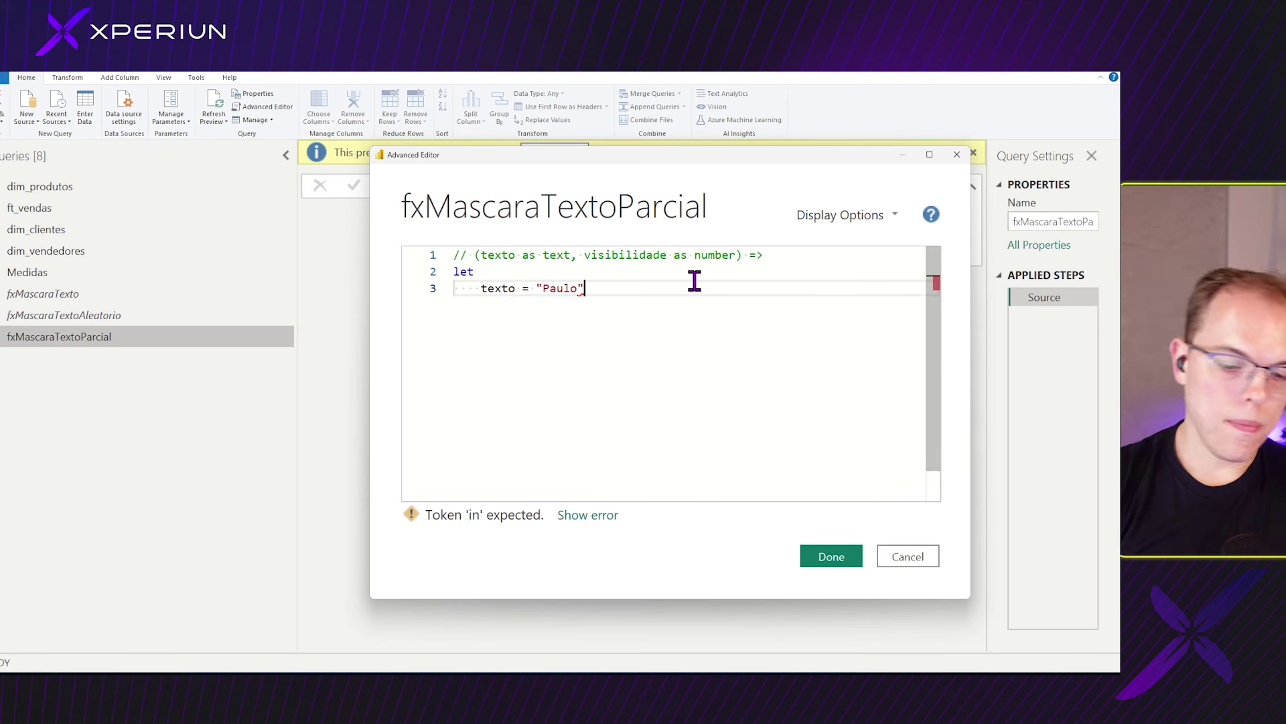
type(",")
key("Return")
type("visibilidade = 50,")
key("Return")
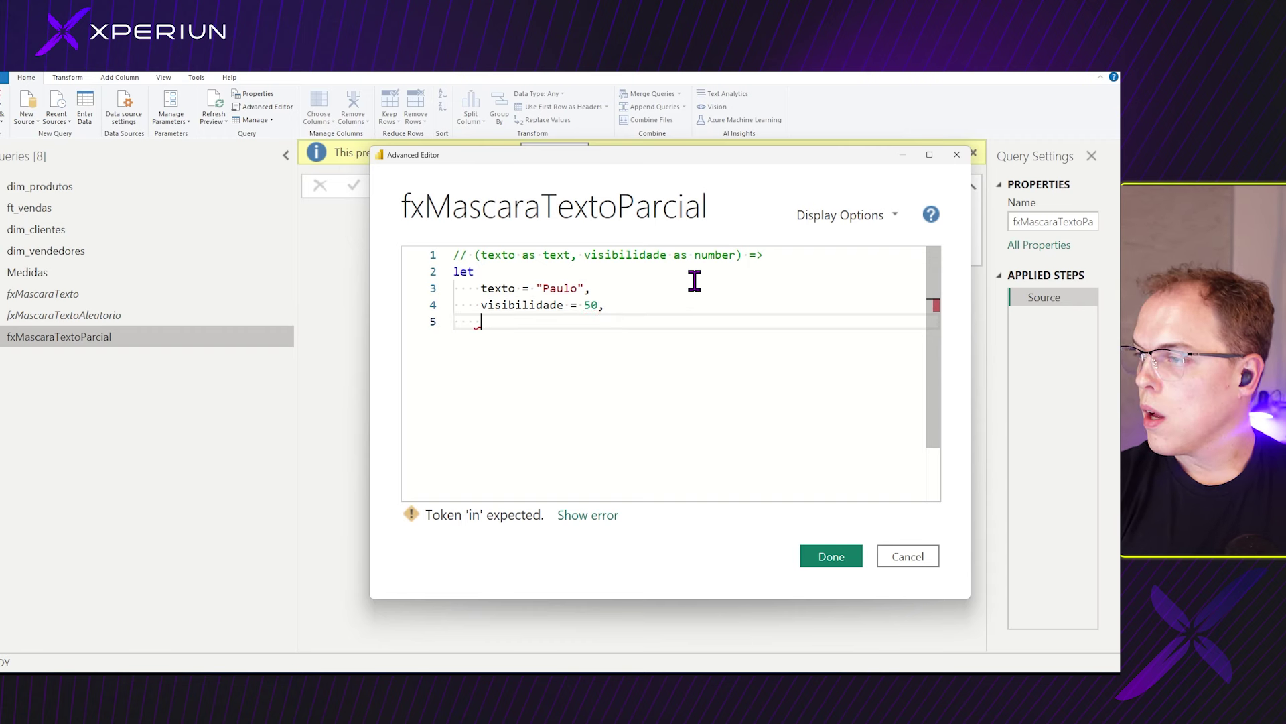
Add the line comprimento = Text.Length(texto), below the visibilidade test value.
type("cp,")
key("BackSpace")
key("BackSpace")
key("BackSpace")
key("BackSpace")
type("comprimento")
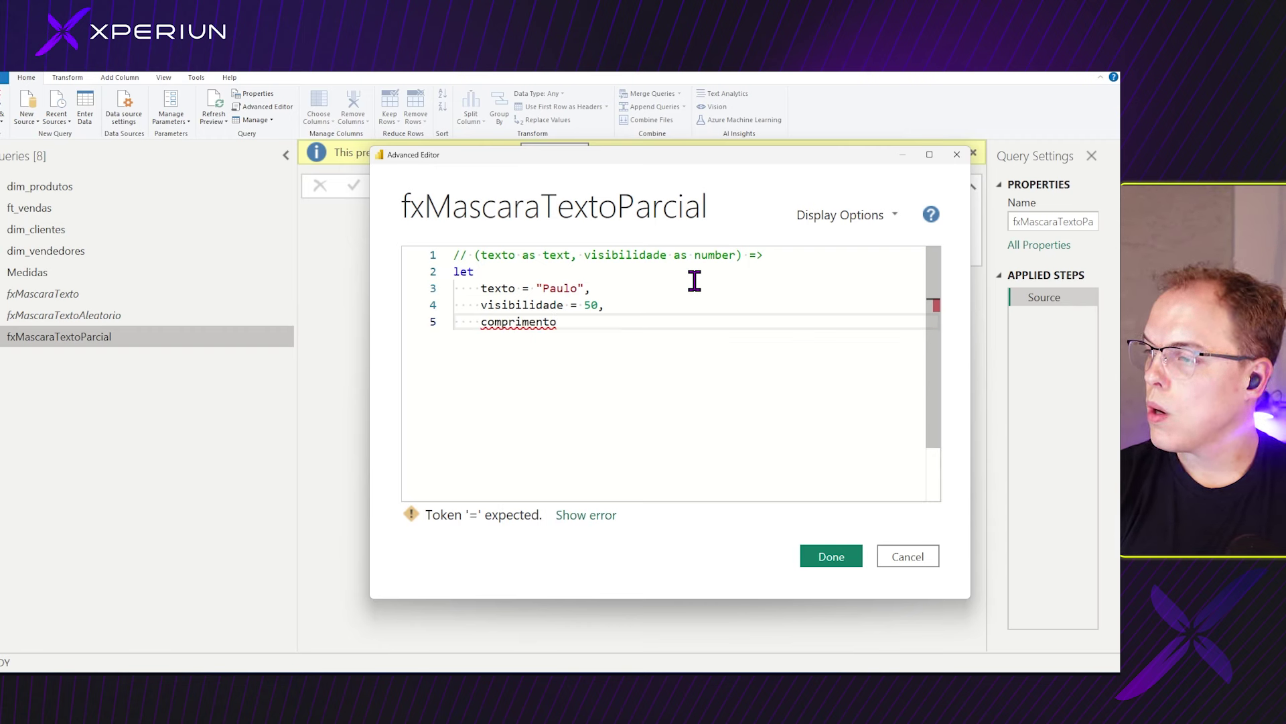
type(" =")
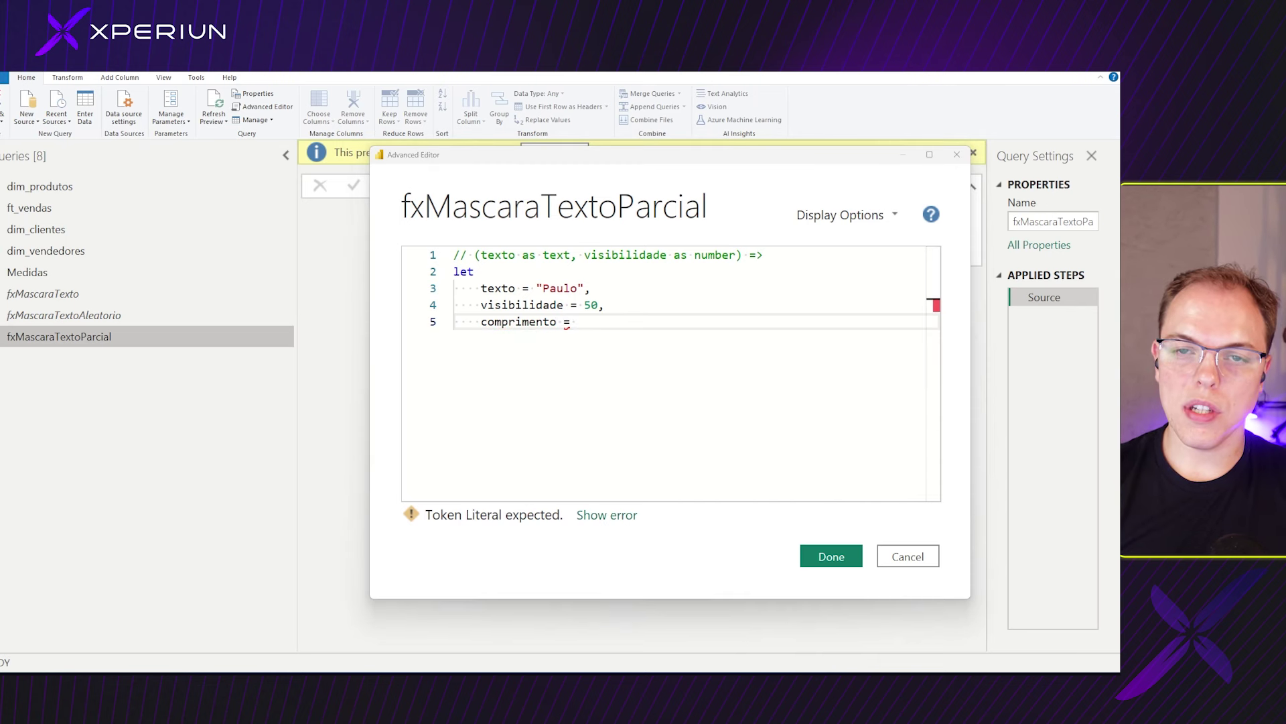
left_click(597, 322)
type("Text.Length(texto),")
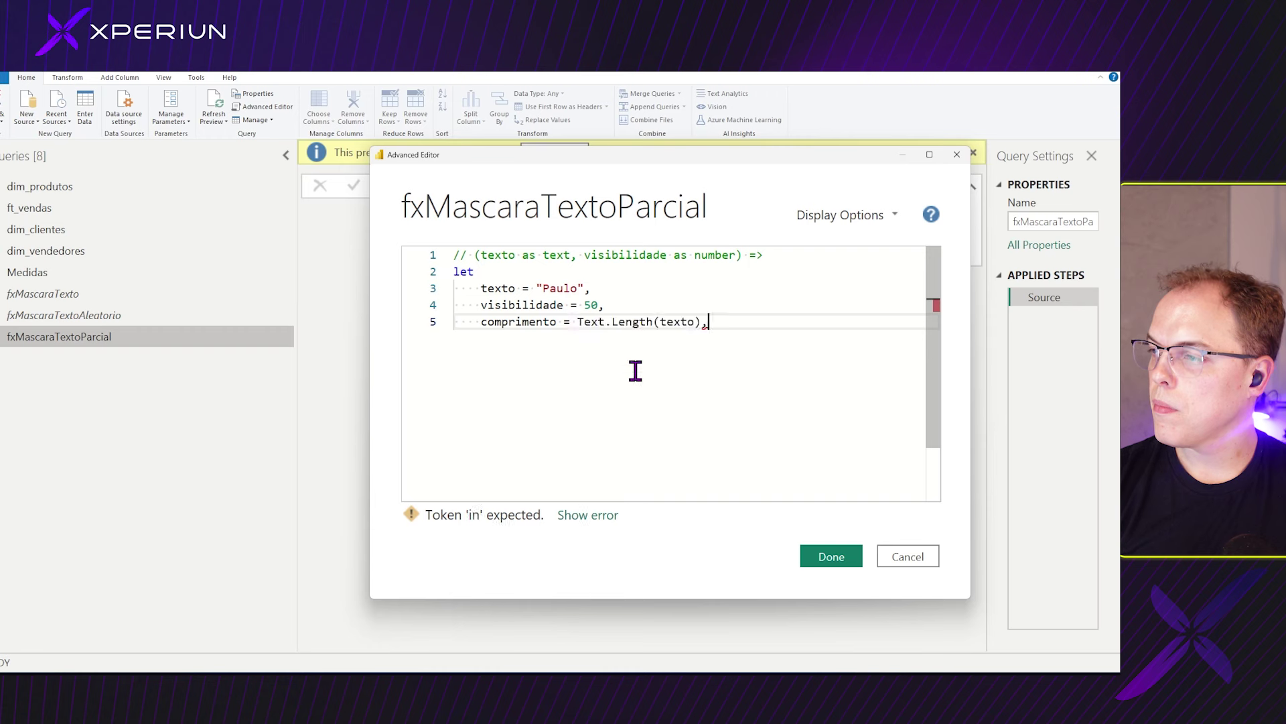
key("Return")
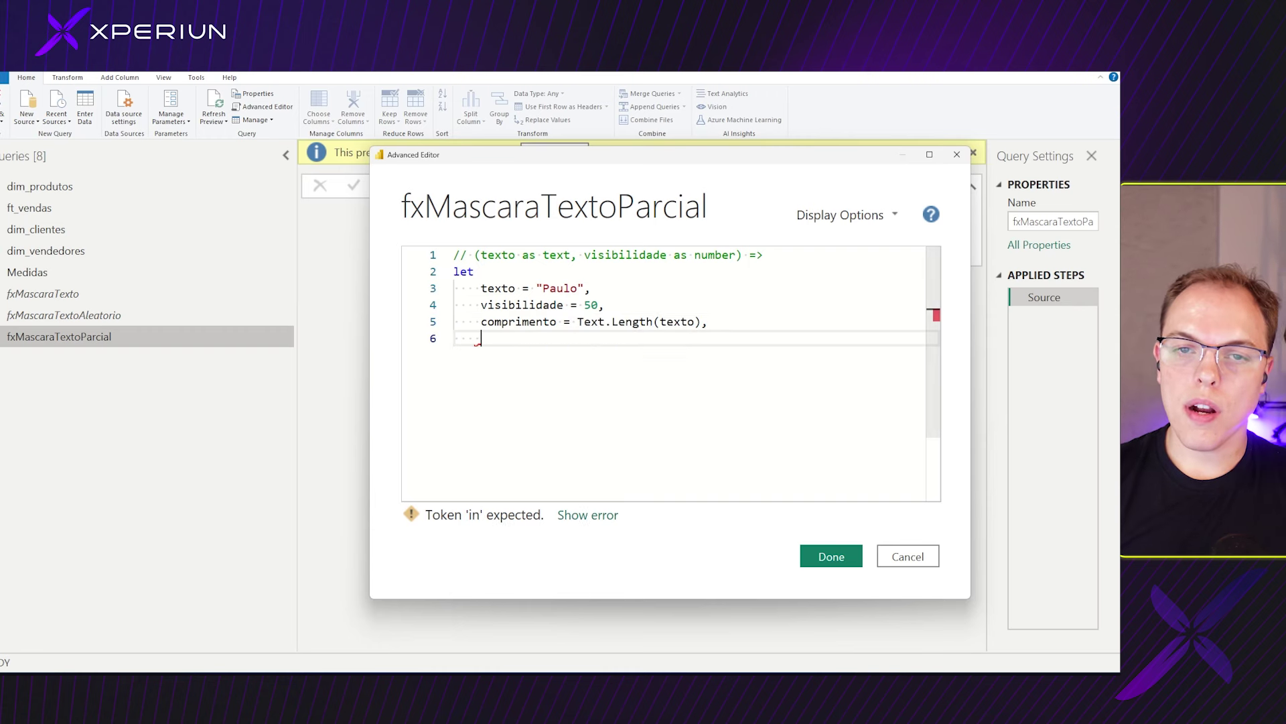
Start the visivel variable below the comprimento line, assigning it the Number.RoundUp function.
left_click(536, 340)
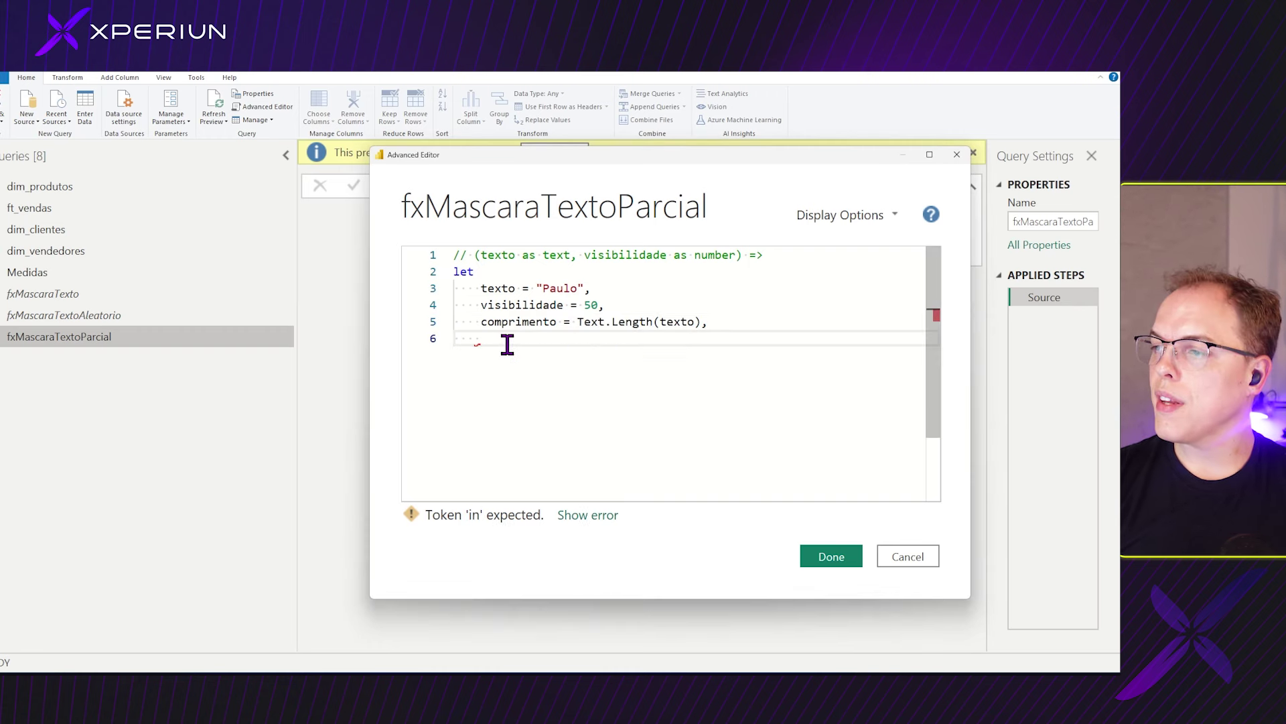
type("visivel")
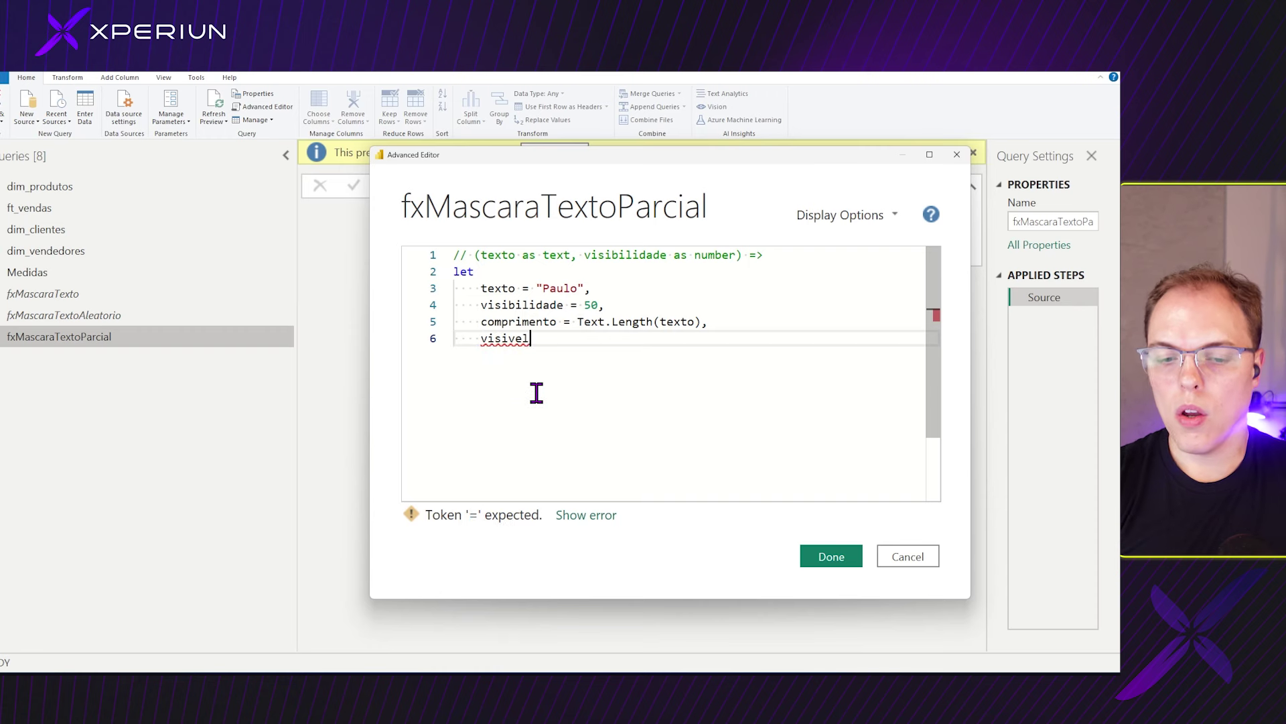
type(" = ")
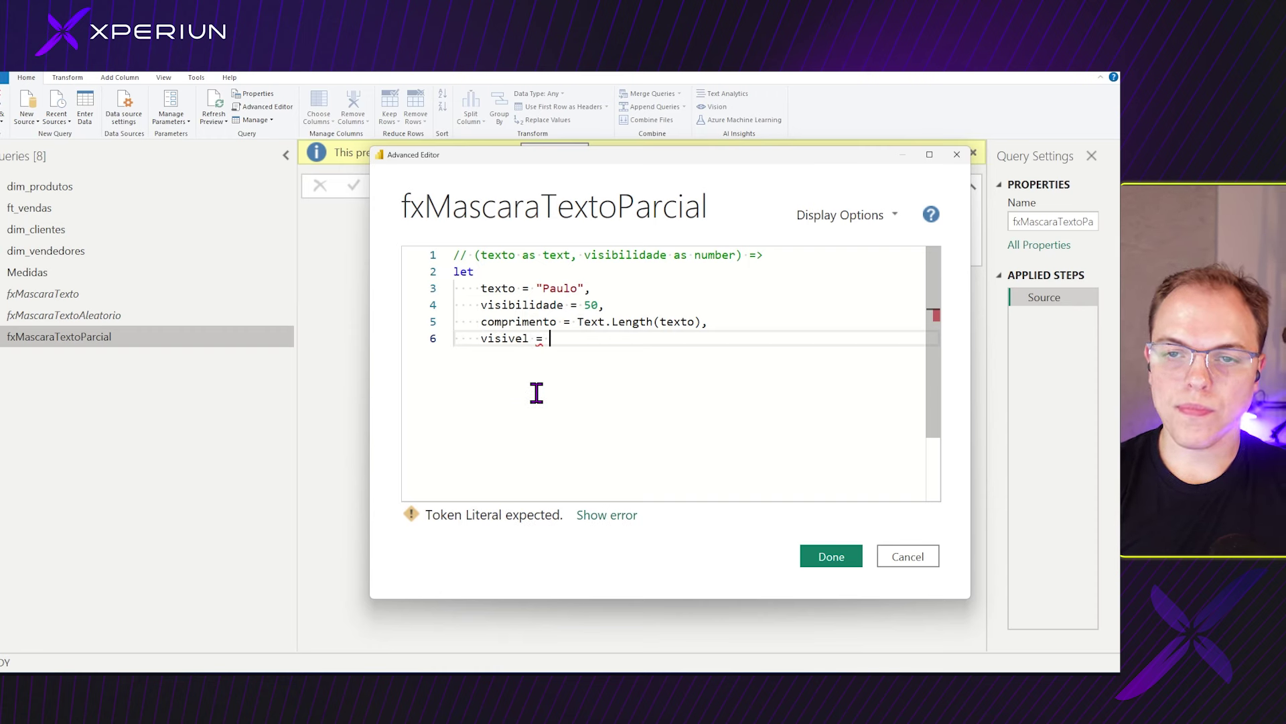
type("Num")
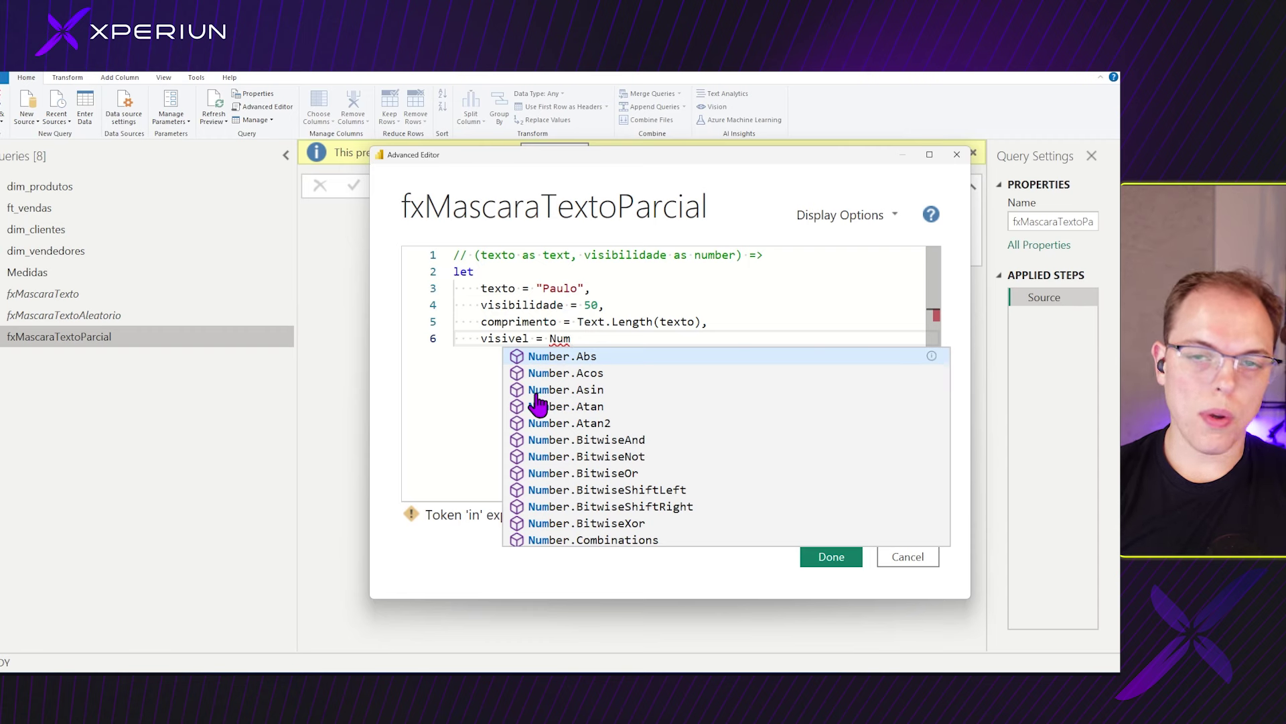
type("ber.Round")
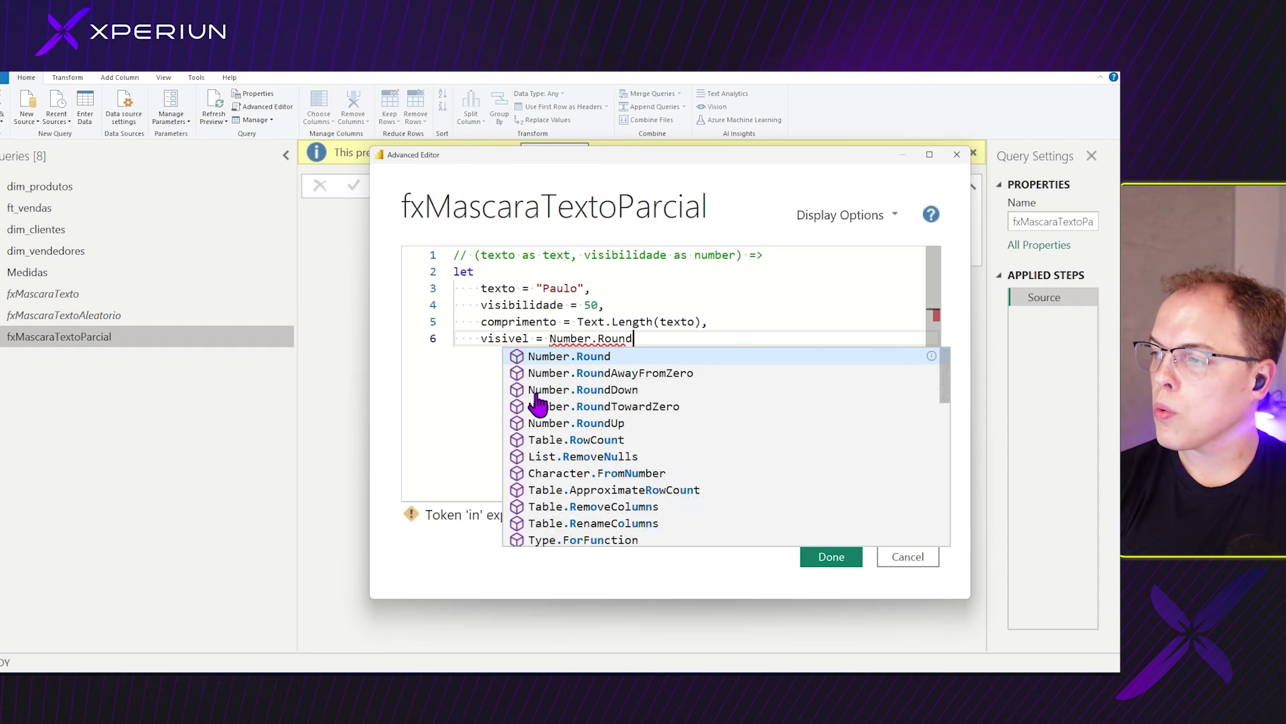
type("Up")
left_click(537, 392)
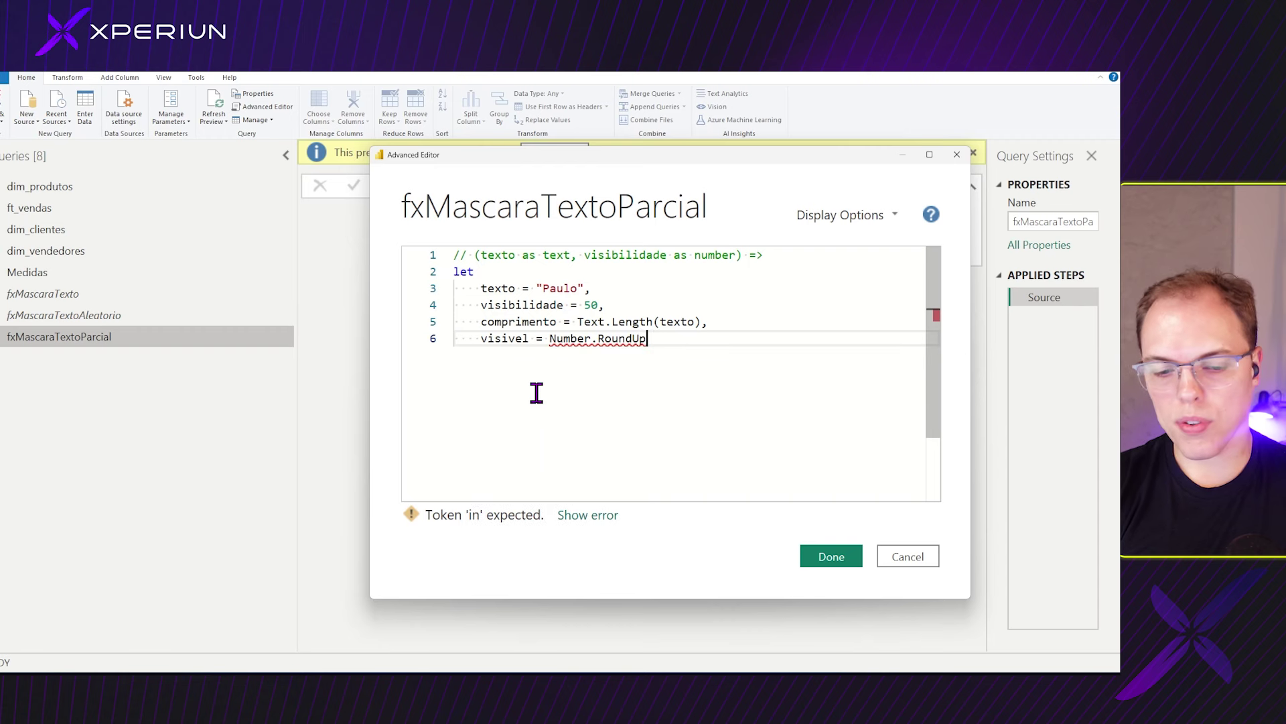
Give Number.RoundUp the argument (comprimento * visibilidade/100) and end the visivel line with a comma and a new line.
type("( ")
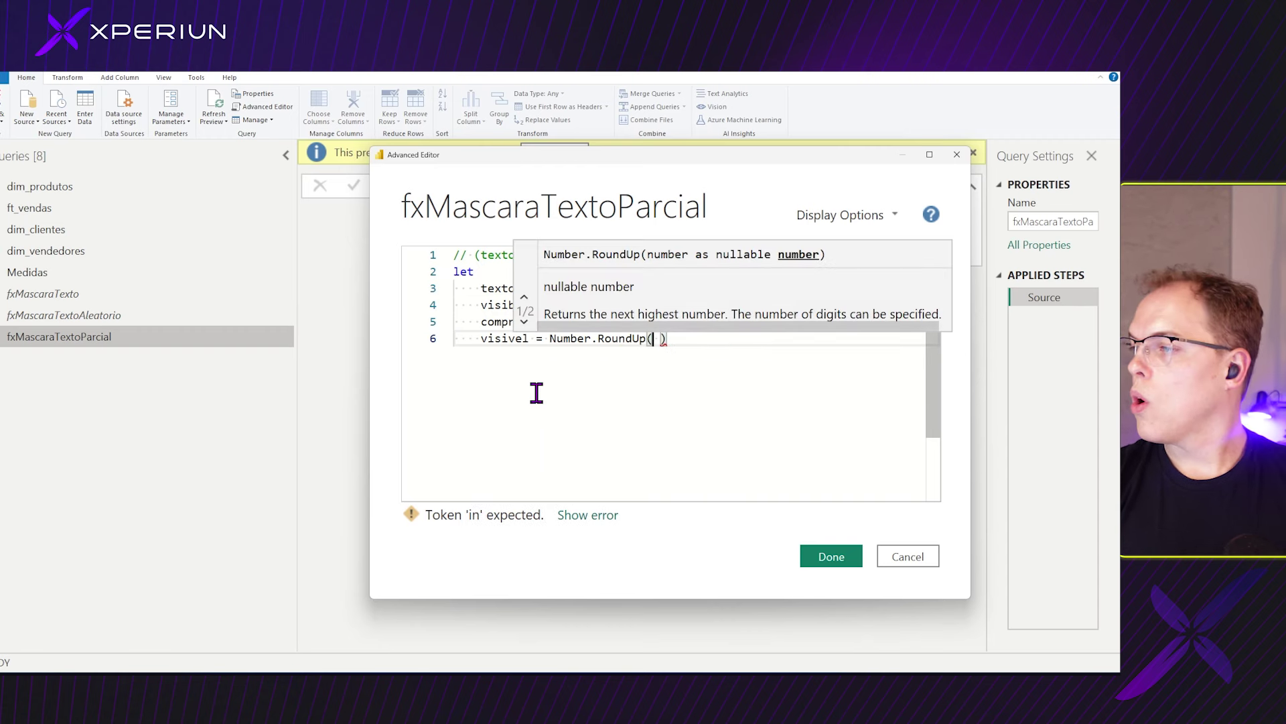
type("comp")
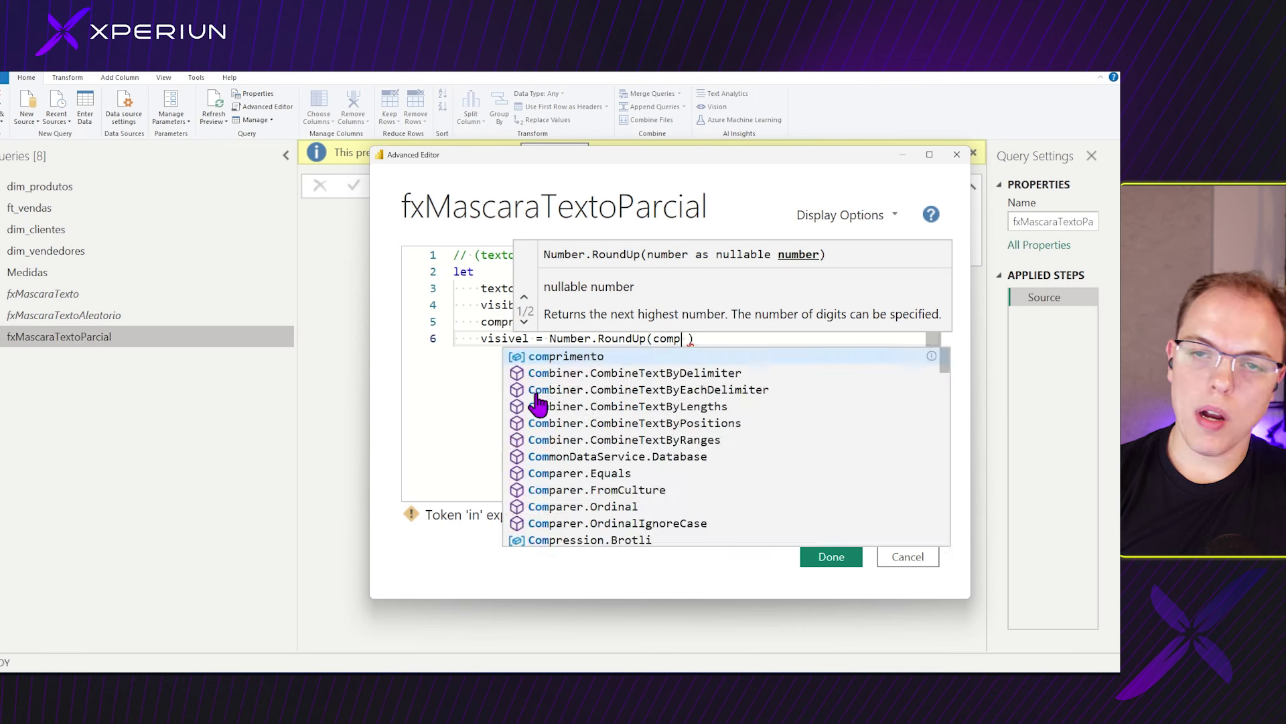
key("Tab")
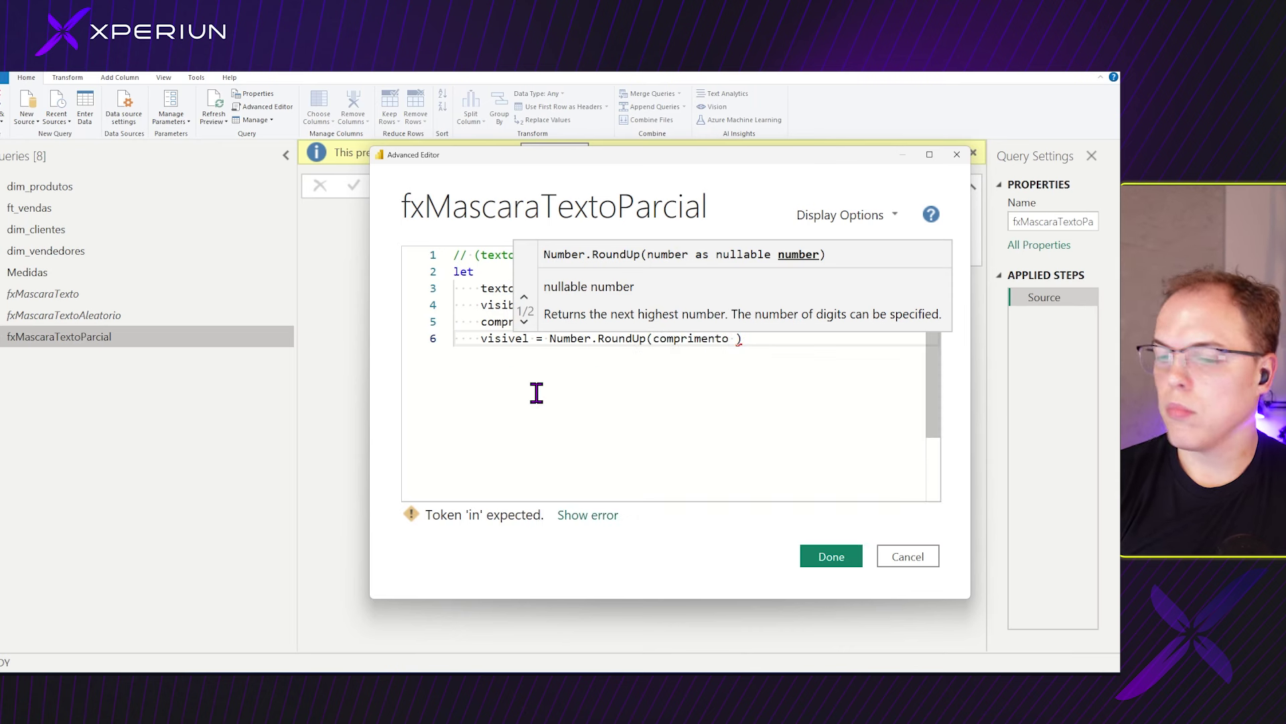
type("* ")
type("visi")
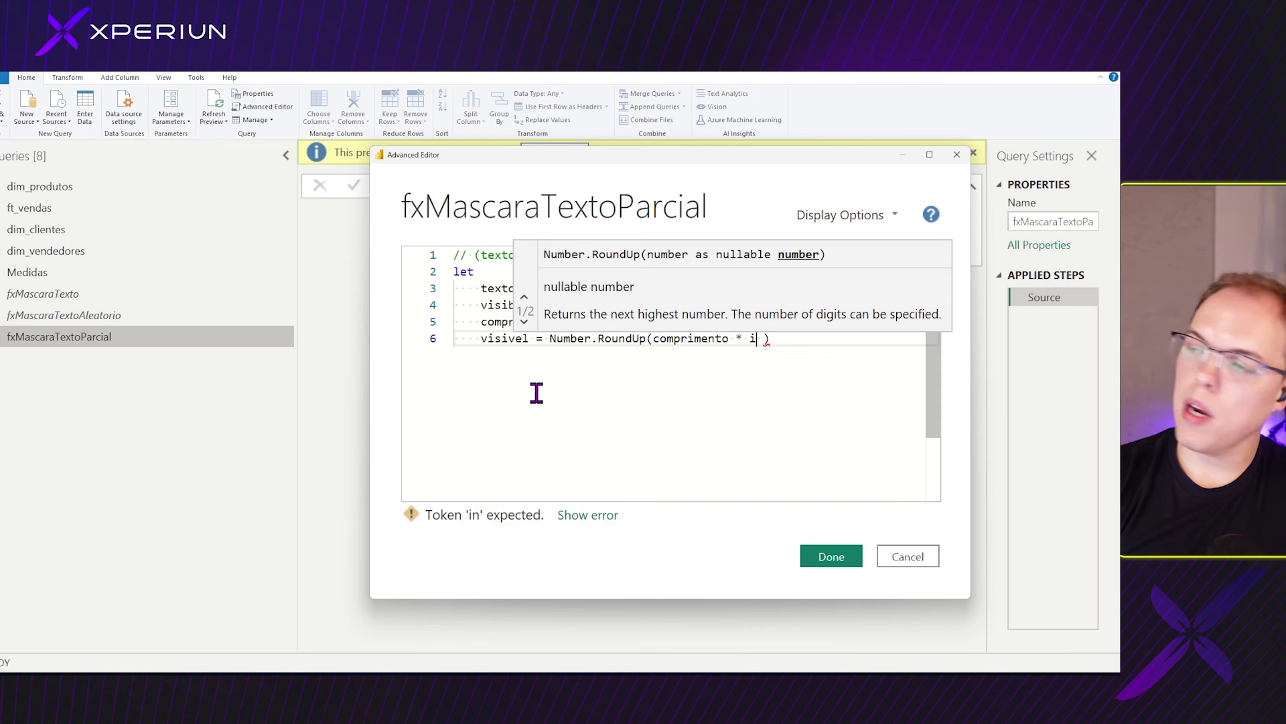
key("Tab")
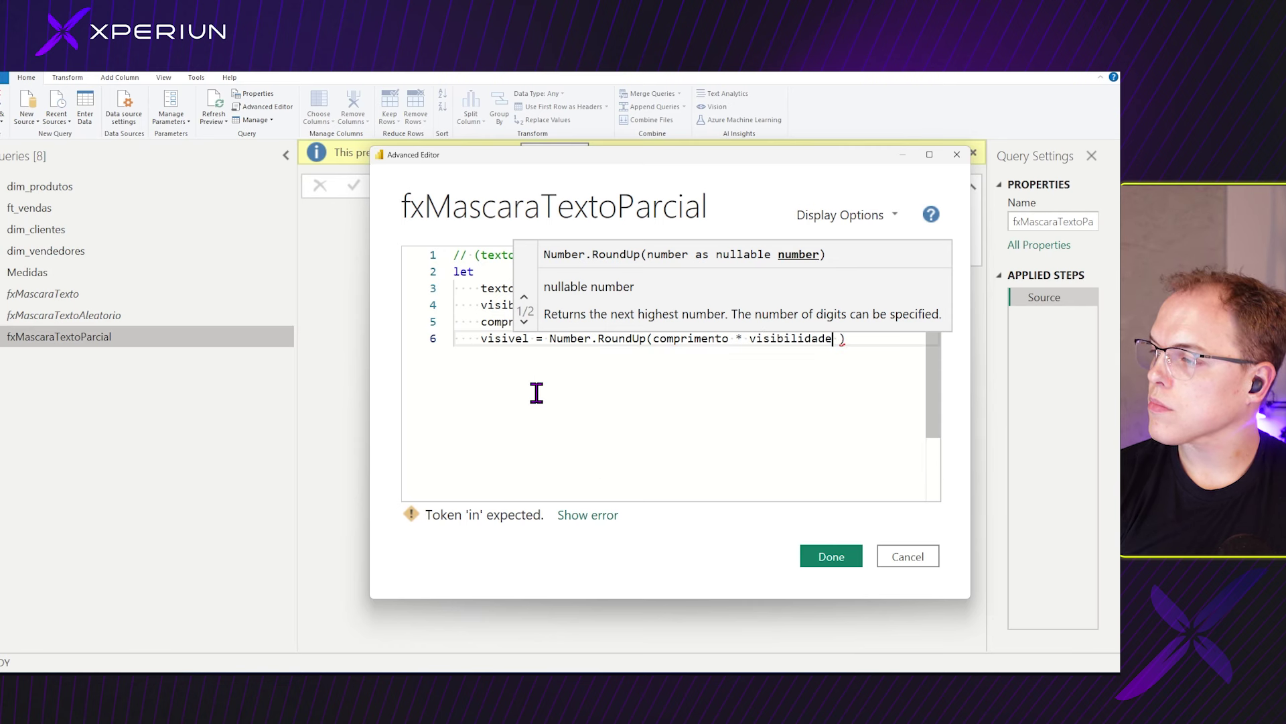
type("/100")
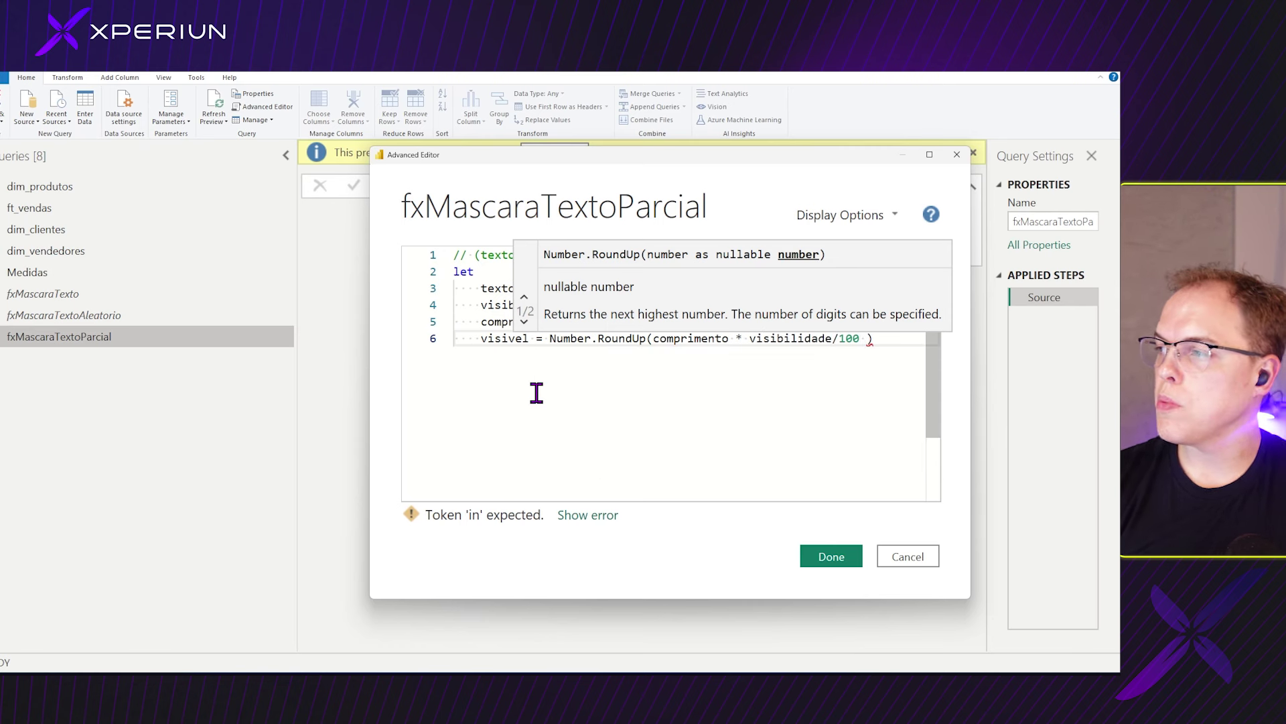
left_click(861, 340)
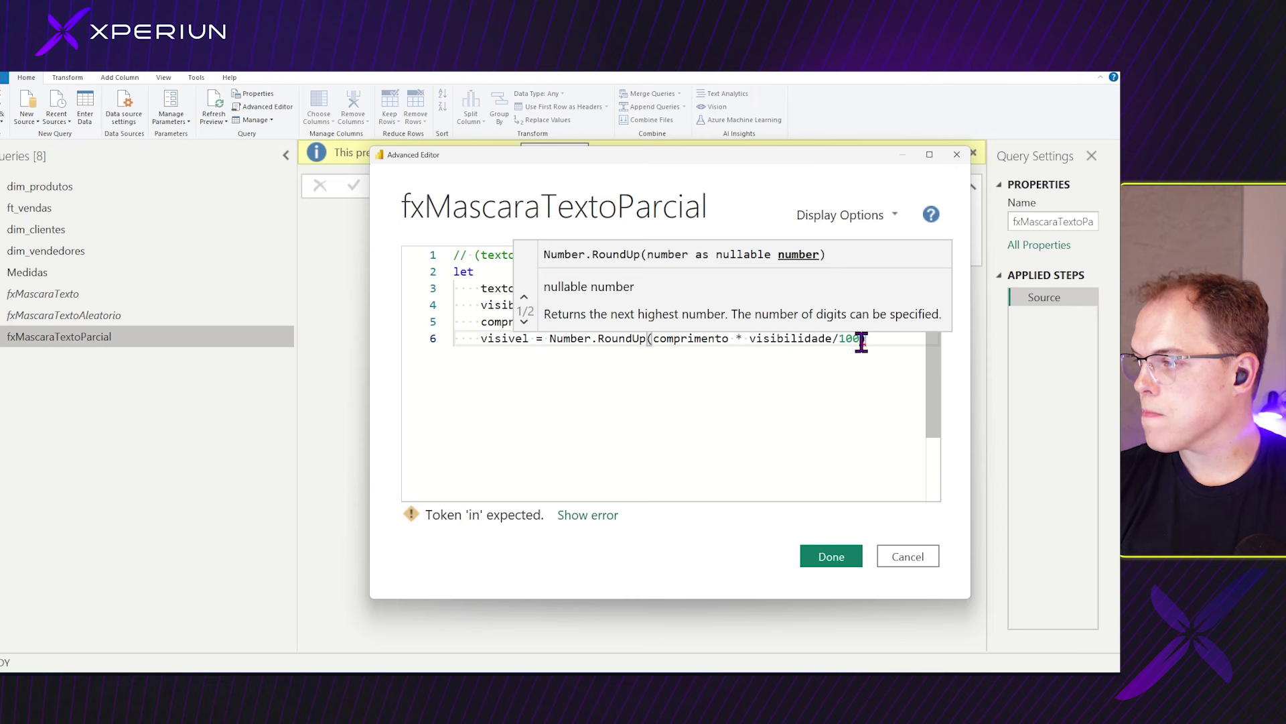
type("),")
key("Return")
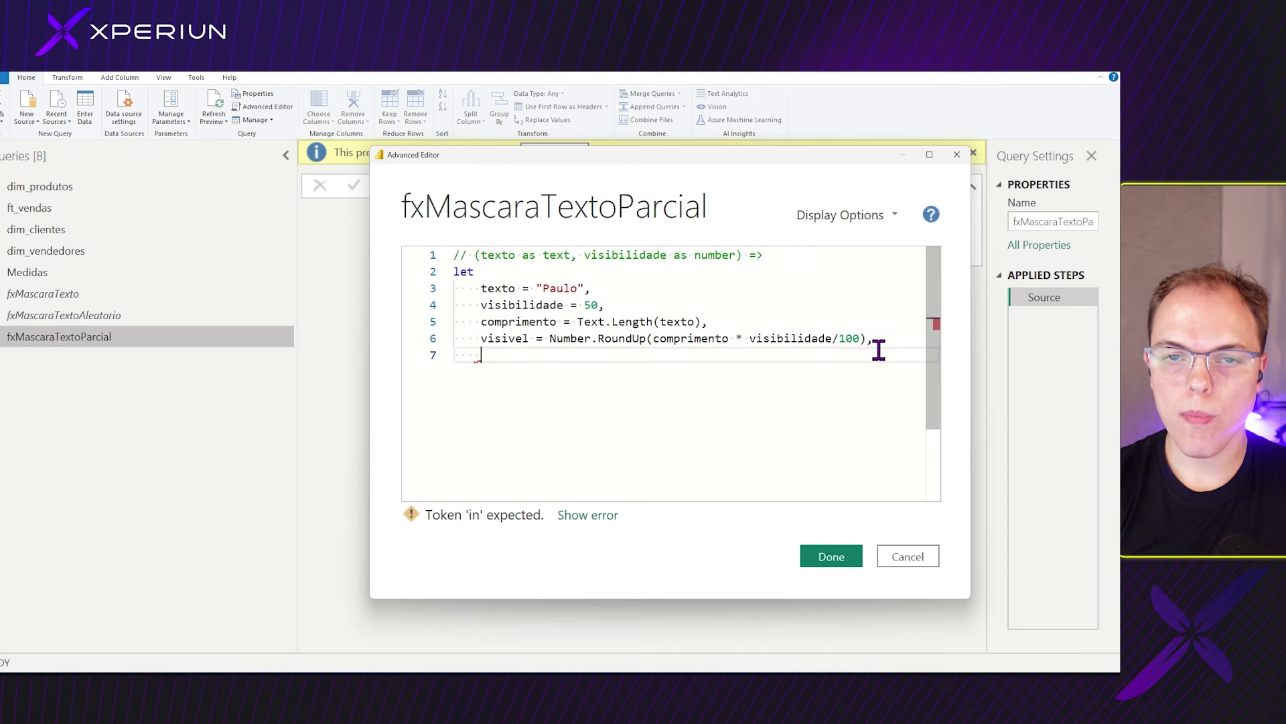
Start the mascaraParcial = variable definition below the visivel line.
type("mascaraa")
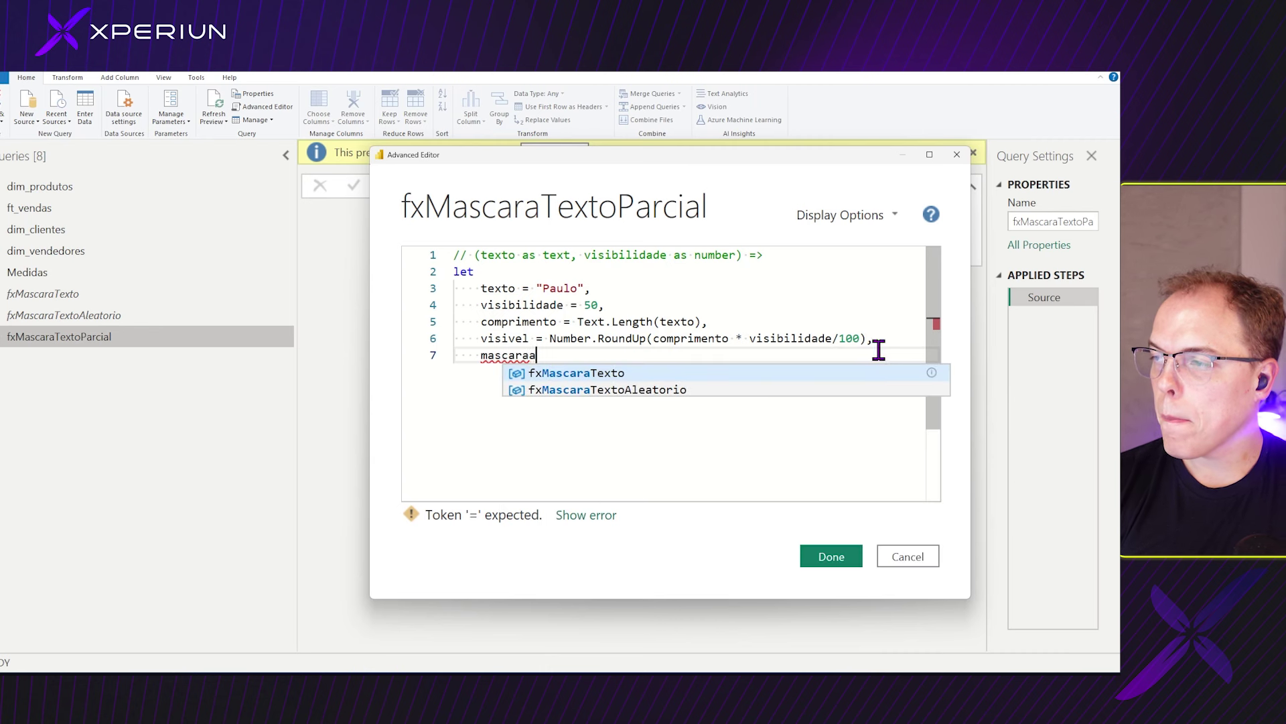
key("BackSpace")
type("Parcial =")
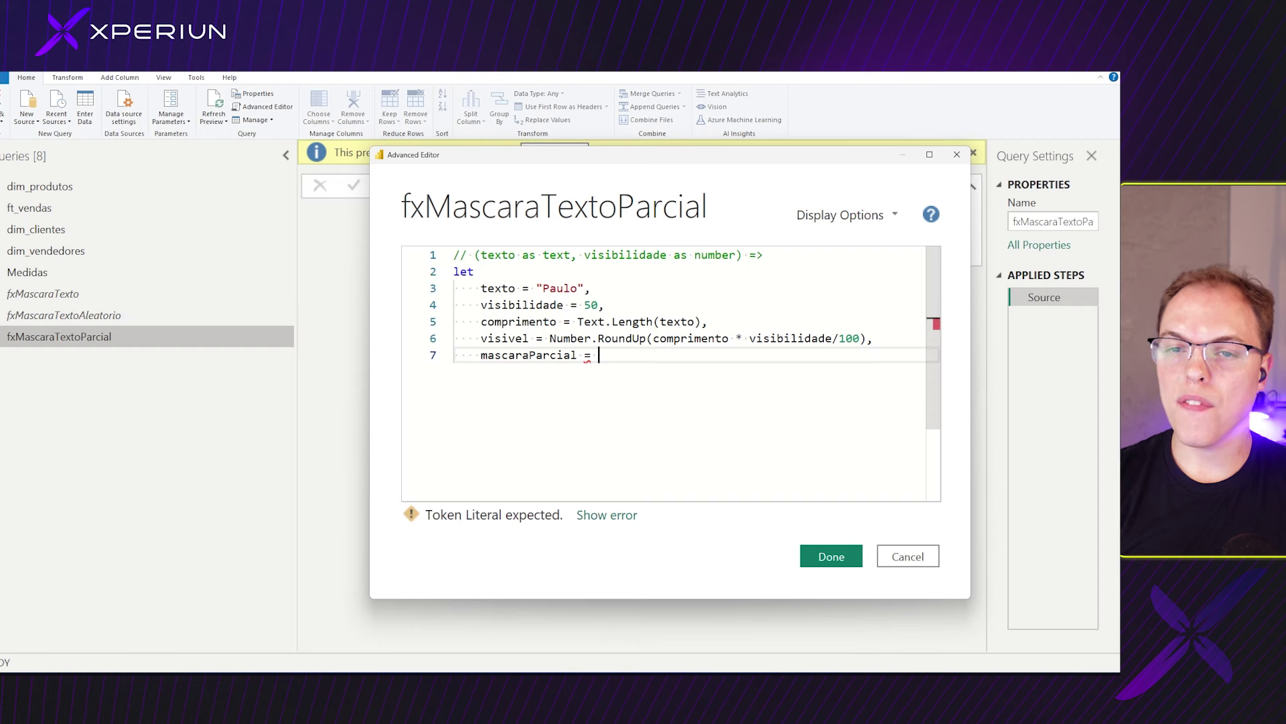
Begin the mascaraParcial expression with try Text.Repeat, using "*" as the repeated text.
left_click(834, 338)
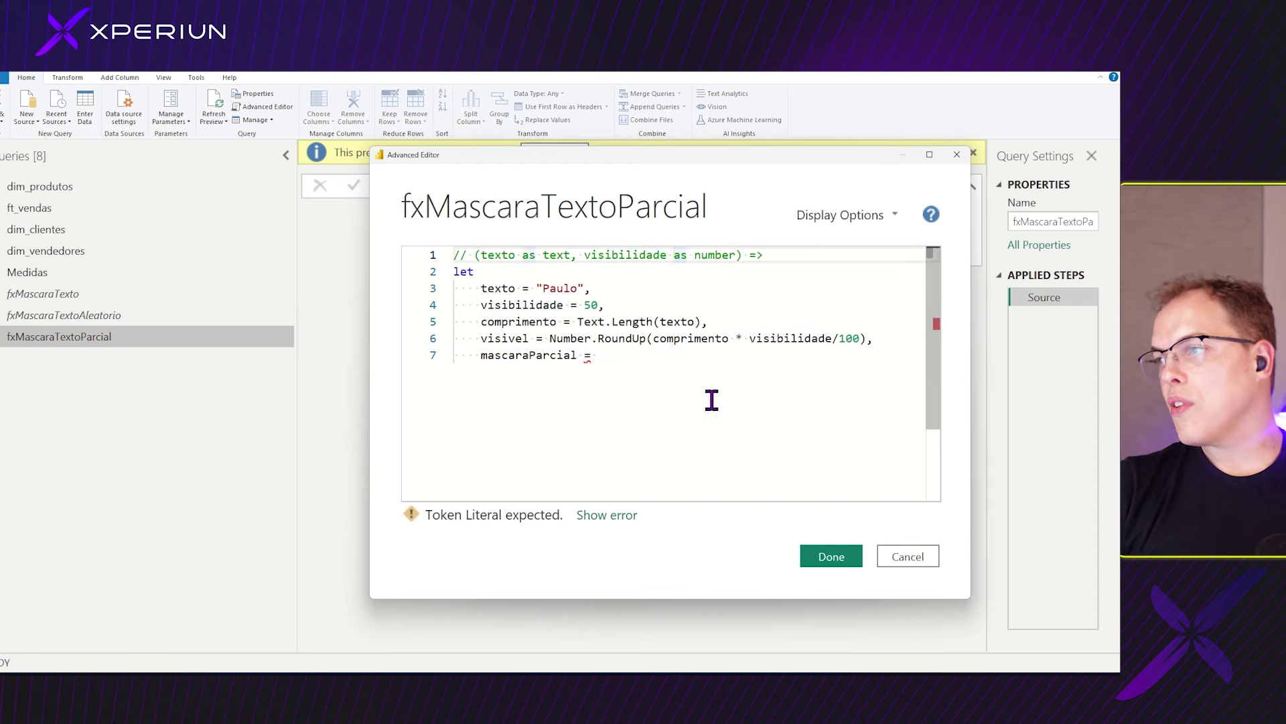
left_click(613, 365)
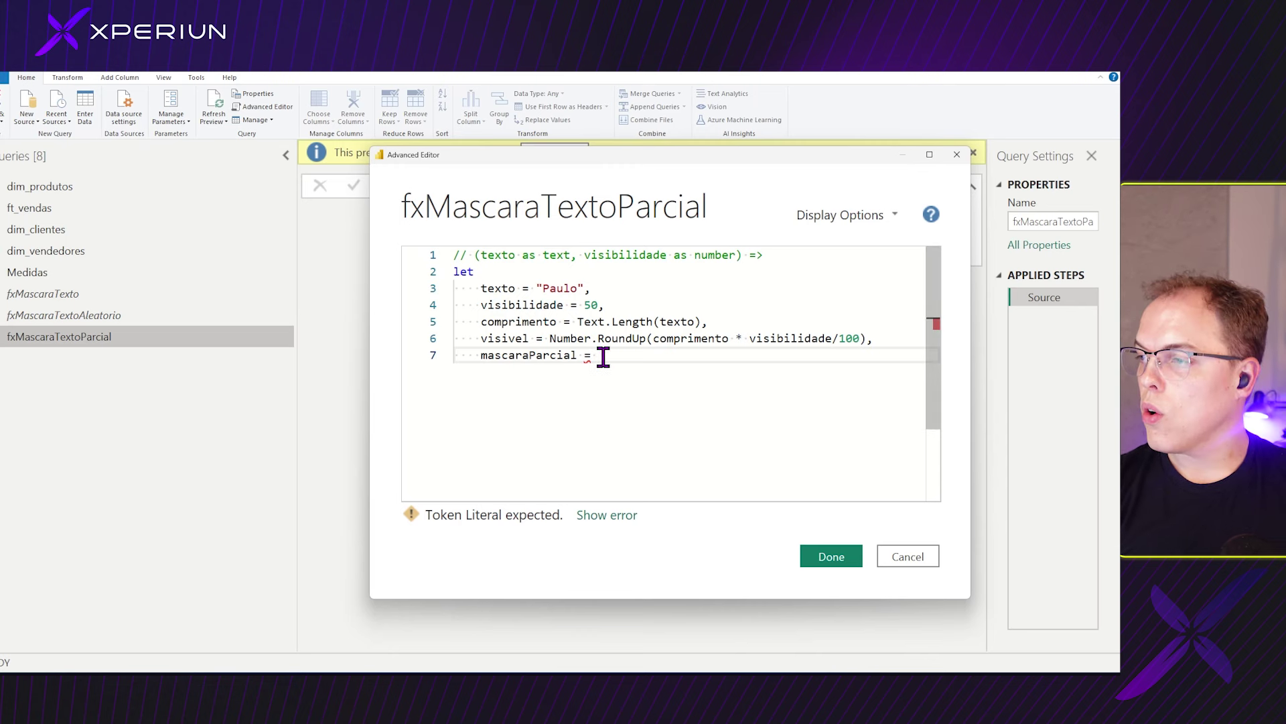
type("try ")
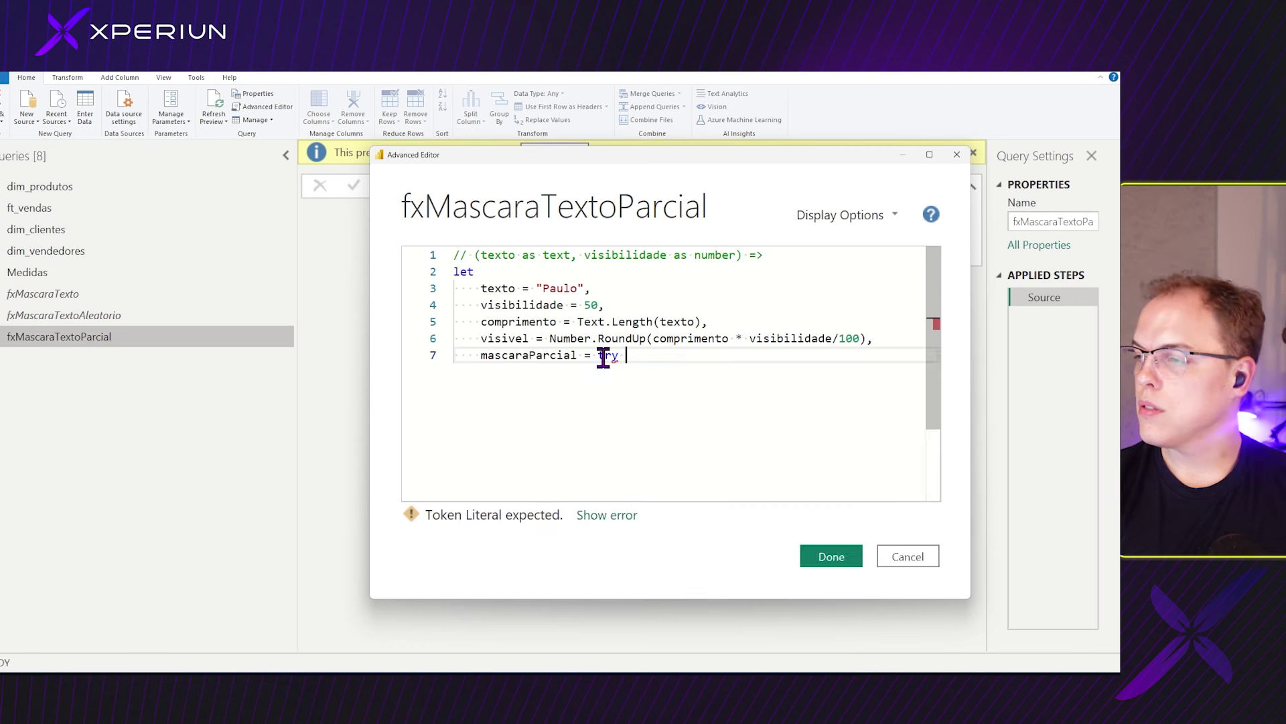
type("Text.Repea")
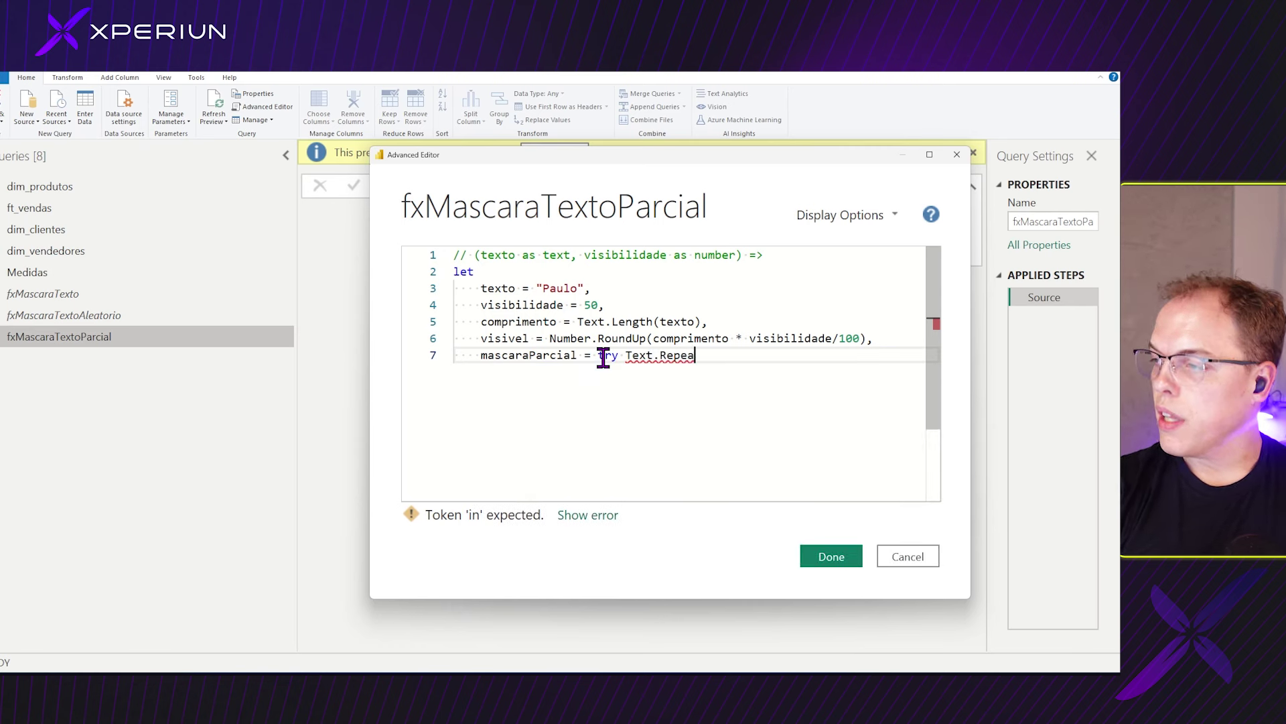
type("t(")
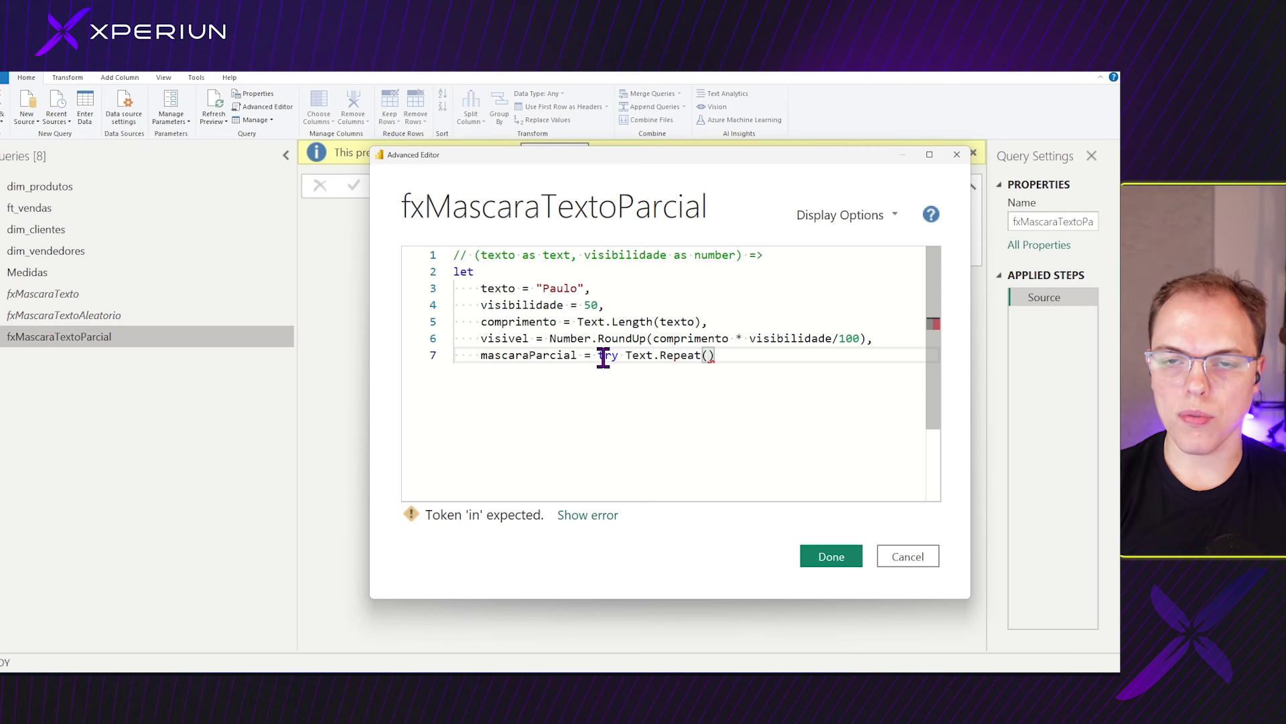
type("\"*\"")
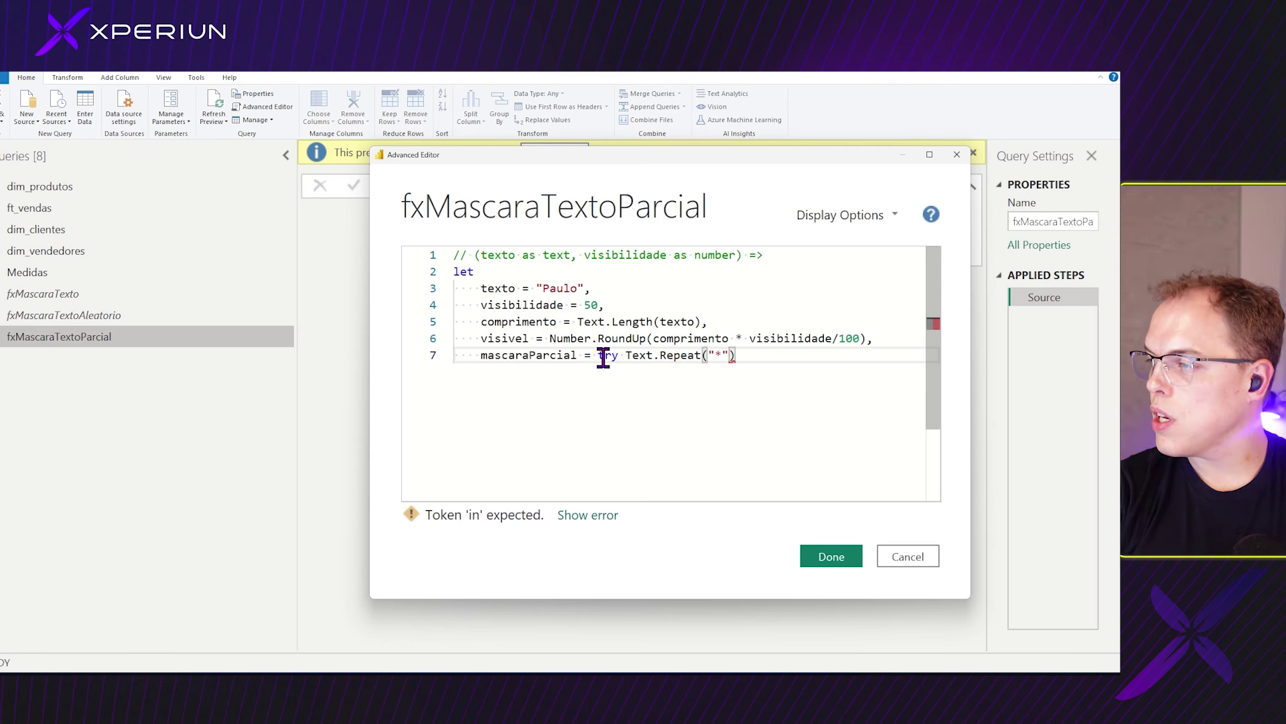
Set the repeat count in mascaraParcial's Text.Repeat to comprimento - visivel.
type(", ")
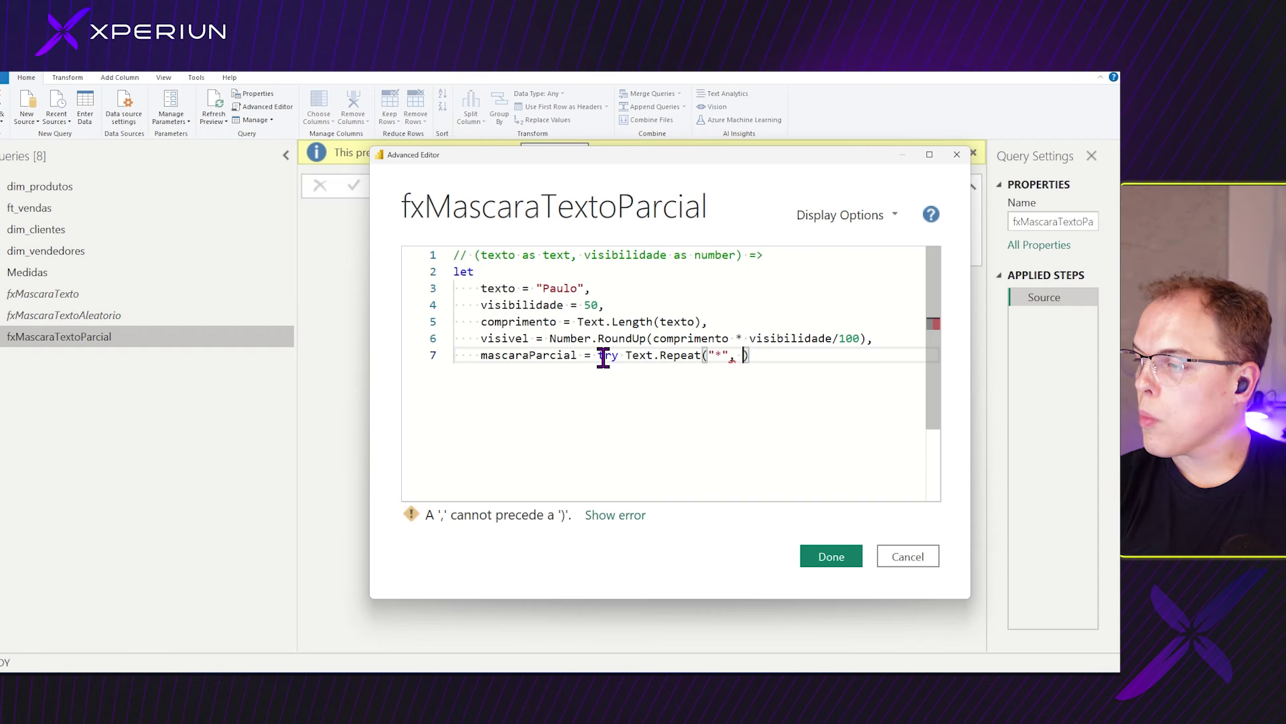
type("comprimento")
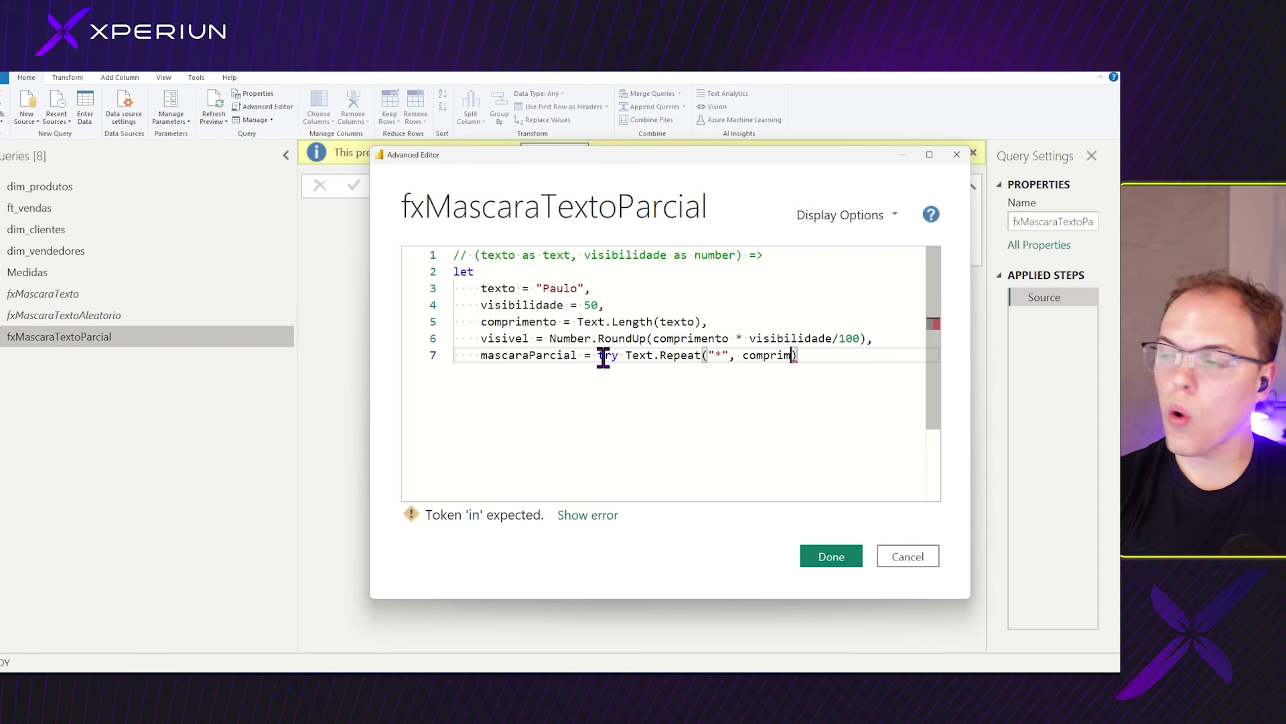
type(" - v")
type("isibe")
key("BackSpace")
key("BackSpace")
key("BackSpace")
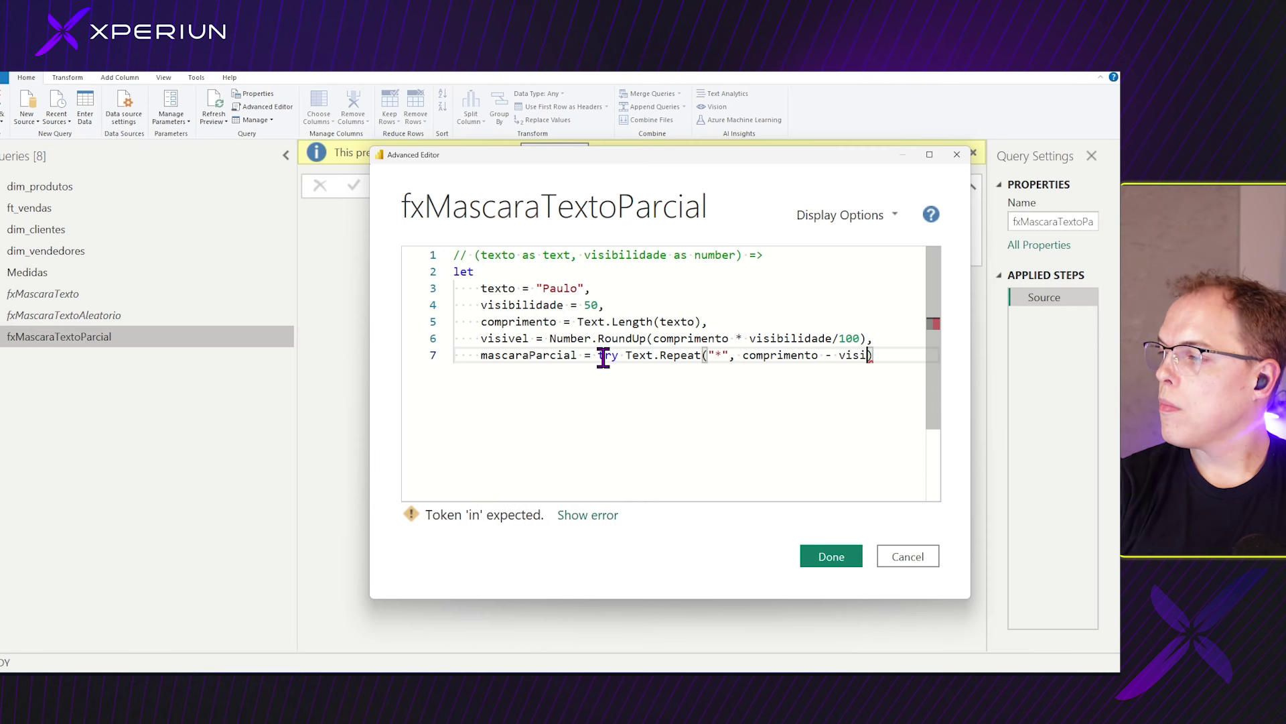
type("vel")
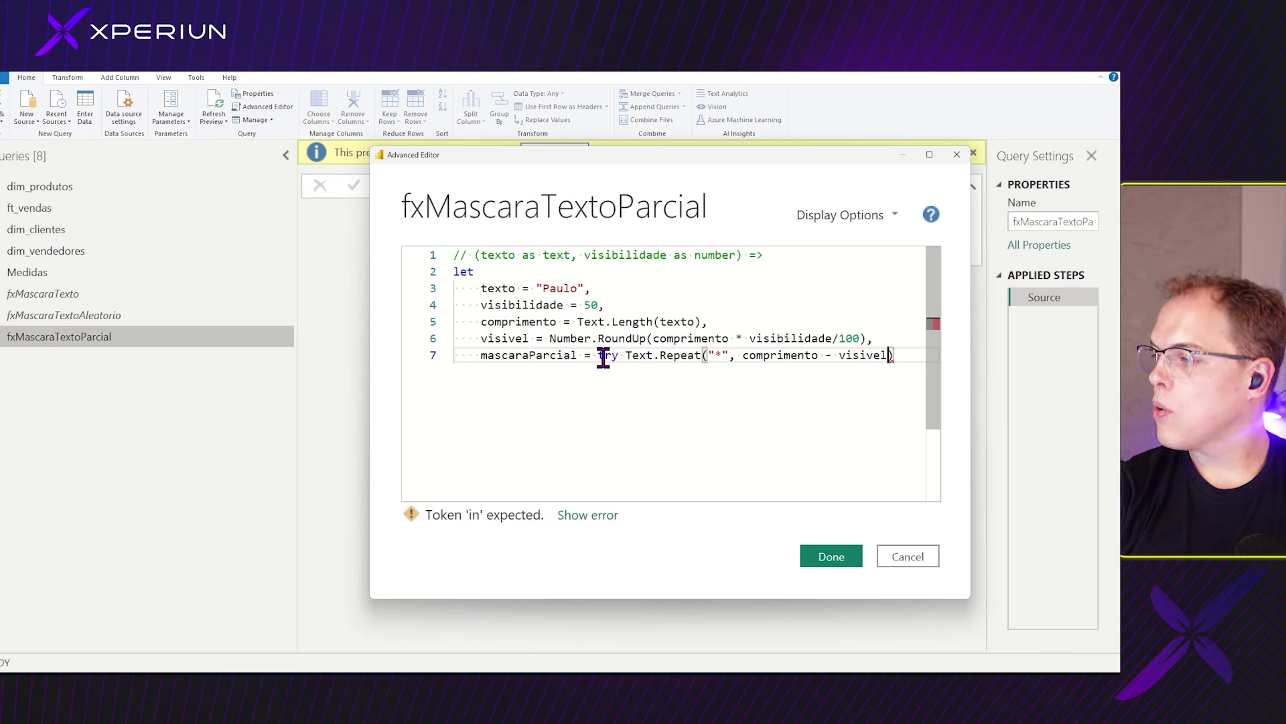
double_click(511, 338)
double_click(518, 322)
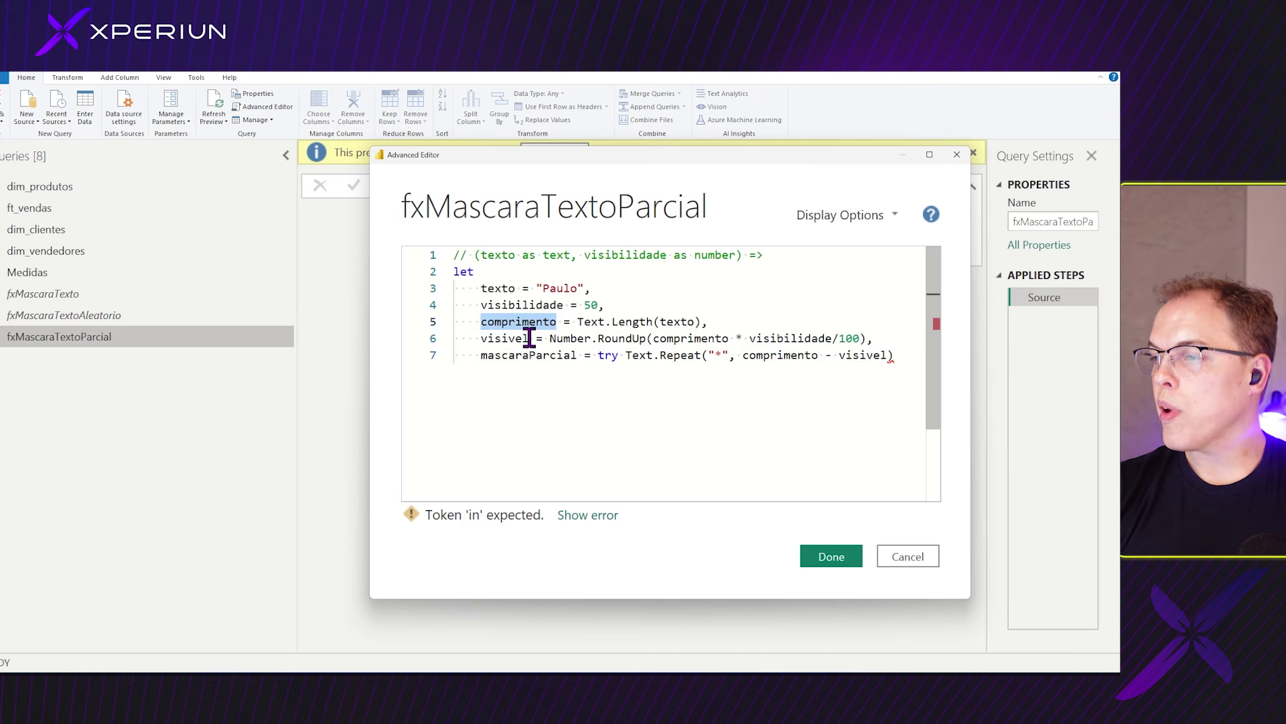
double_click(499, 338)
left_click(544, 355)
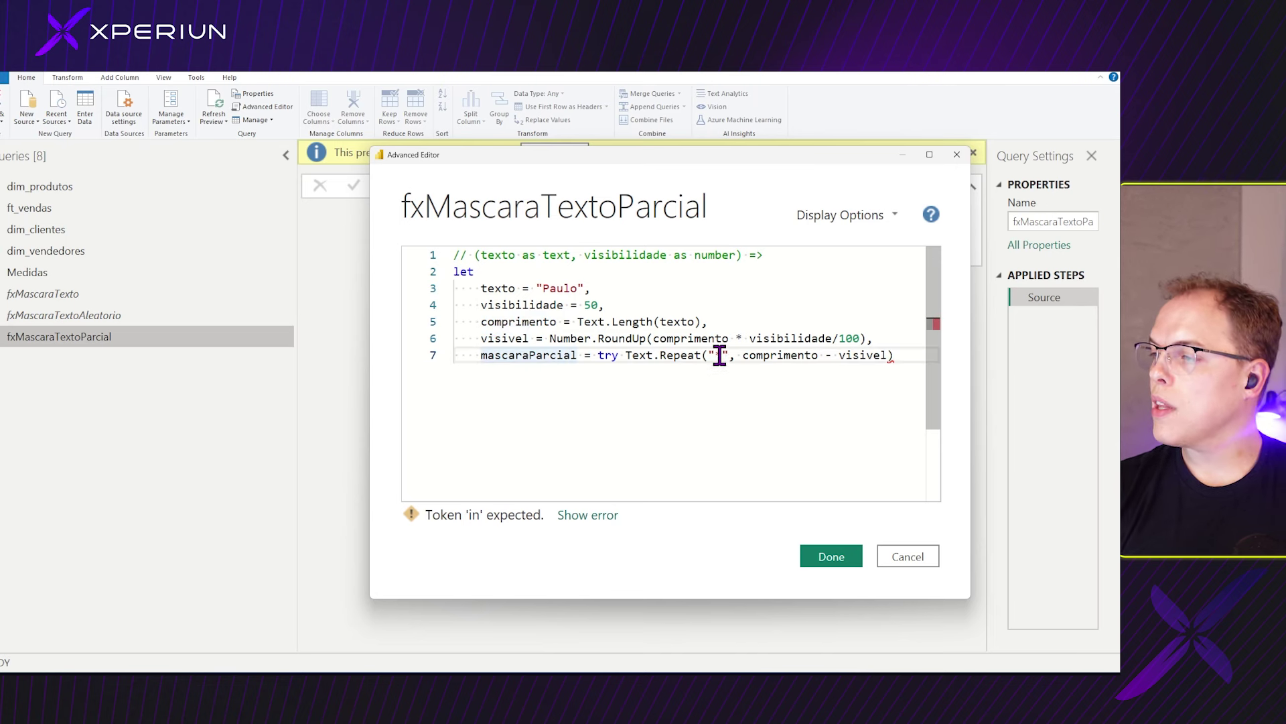
Widen the editor window and append & Text.End(texto, visivel) to the mascaraParcial expression.
key("End")
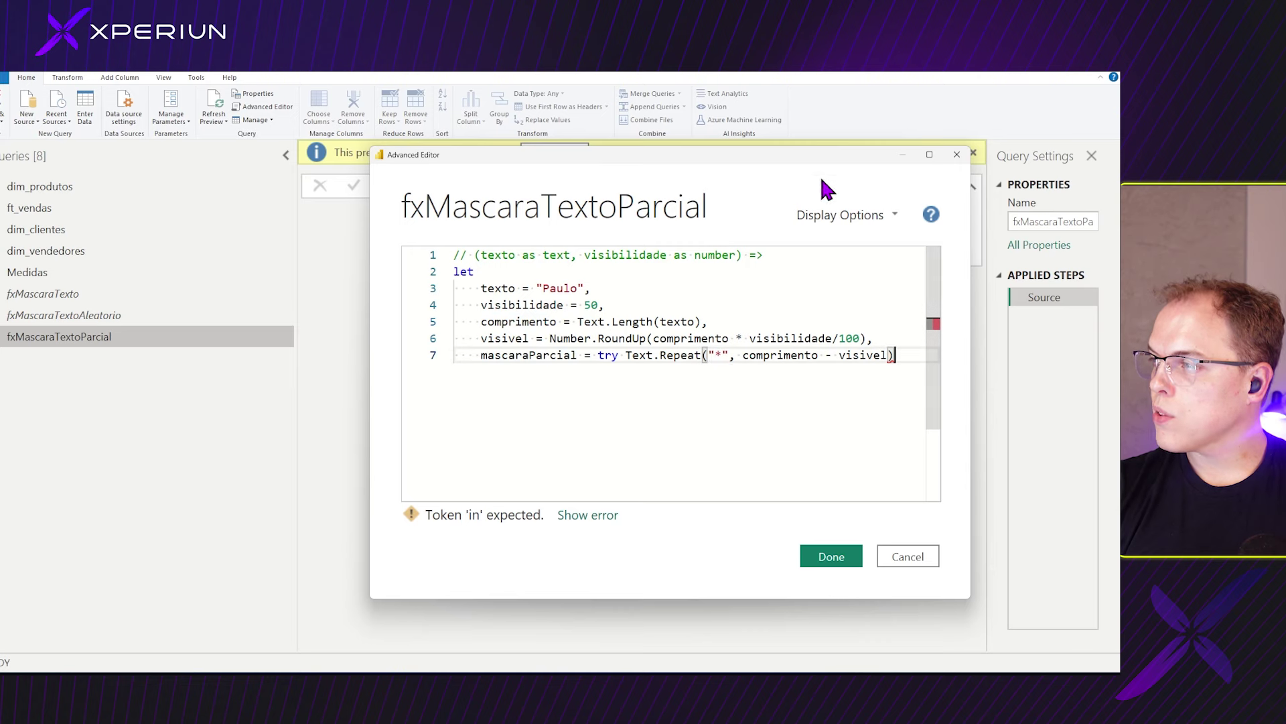
left_click_drag(370, 195, 51, 191)
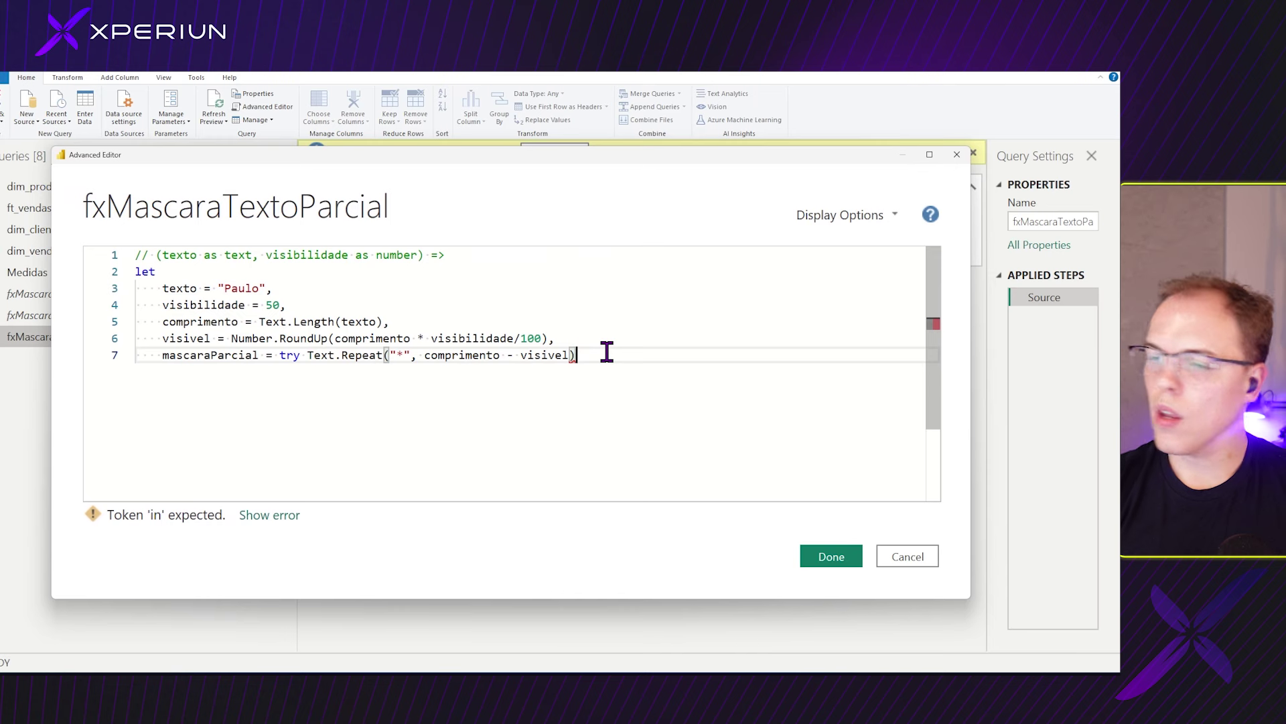
type("& ")
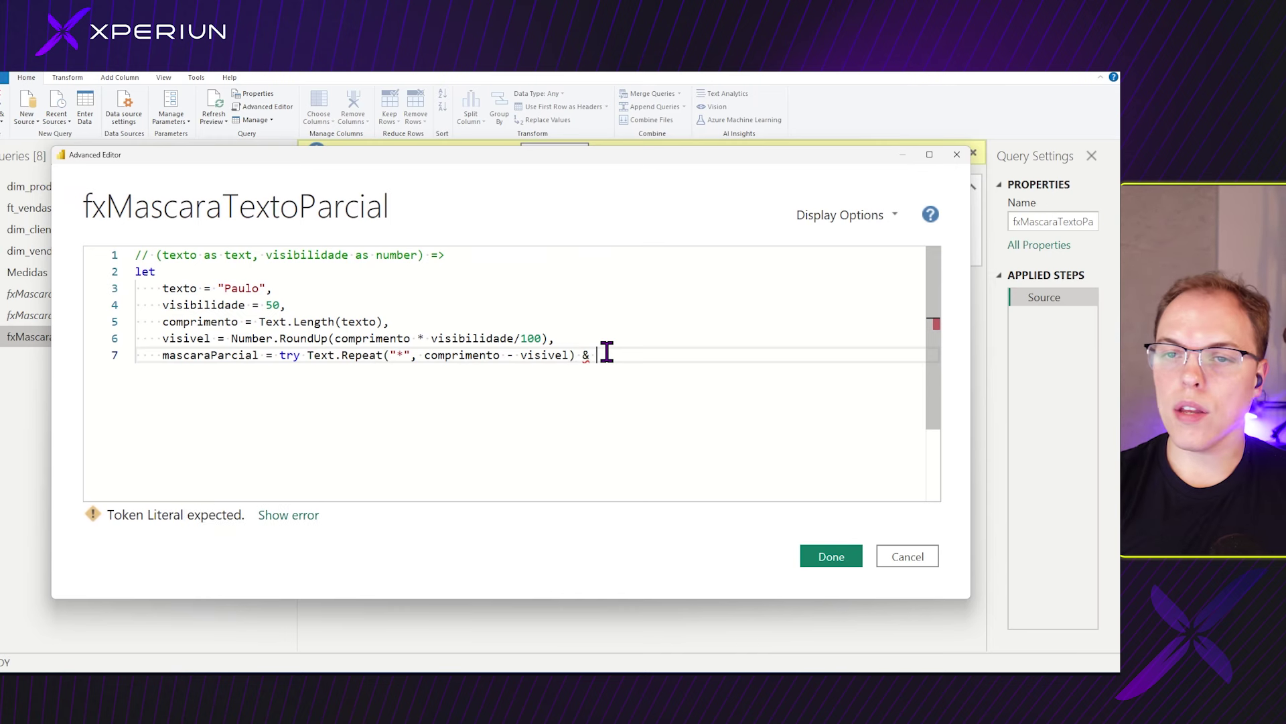
type("Text.End(")
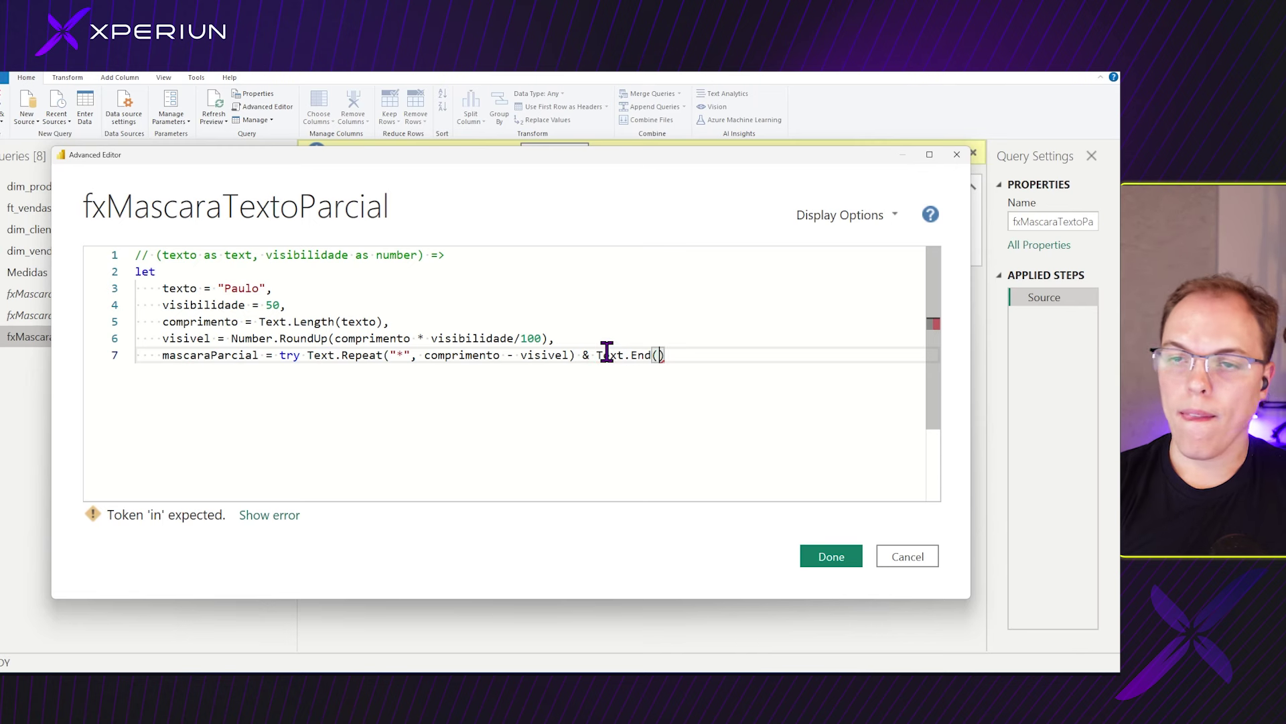
type("text,")
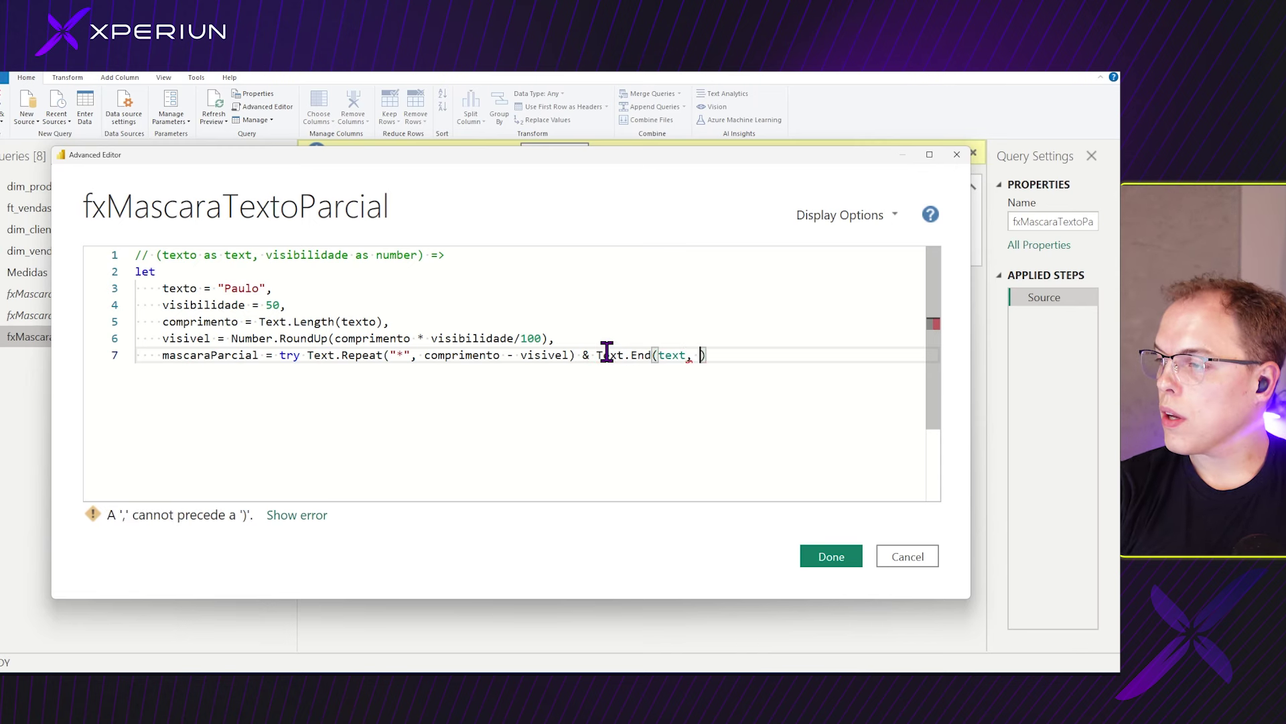
key("BackSpace")
key("BackSpace")
key("BackSpace")
type("to, ")
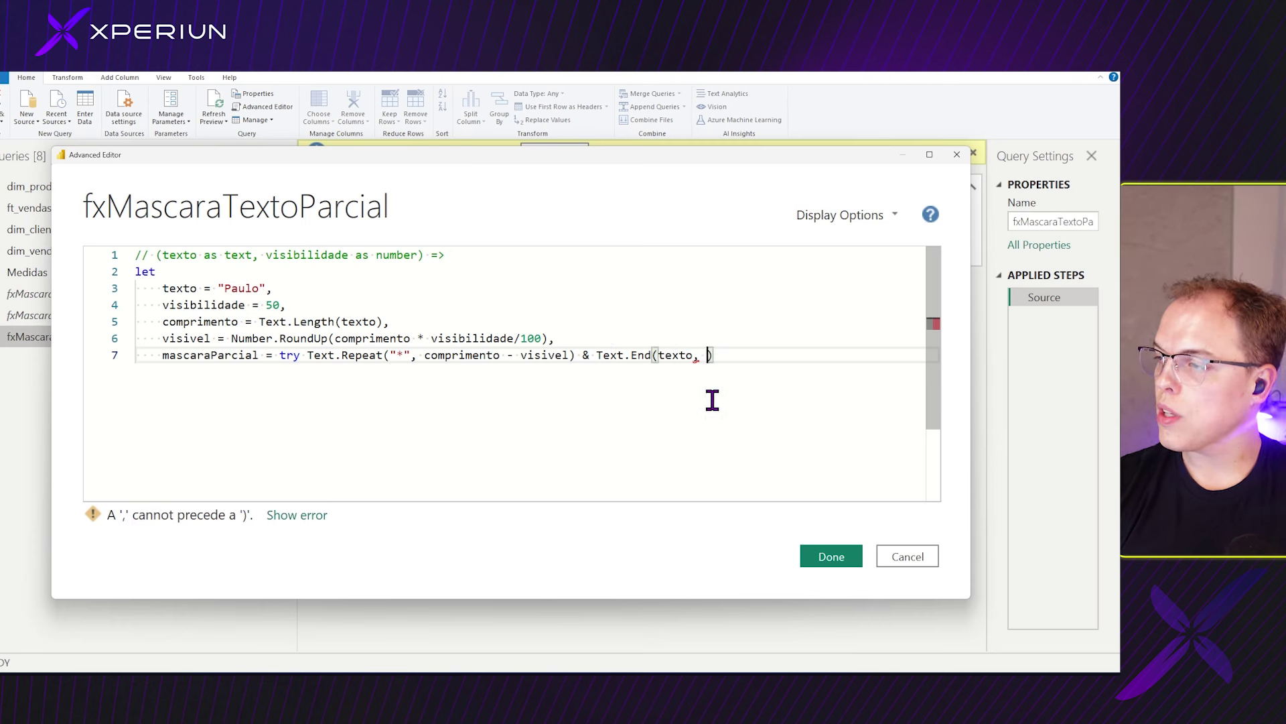
type("visi")
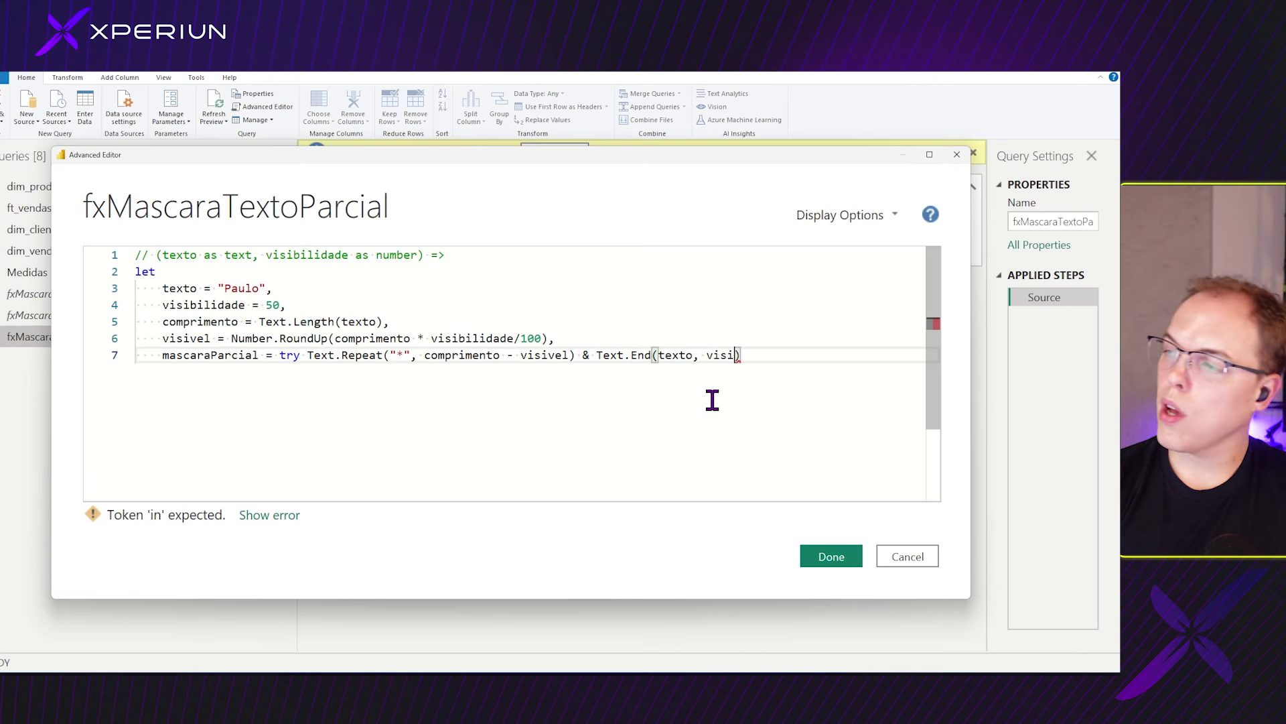
type("va")
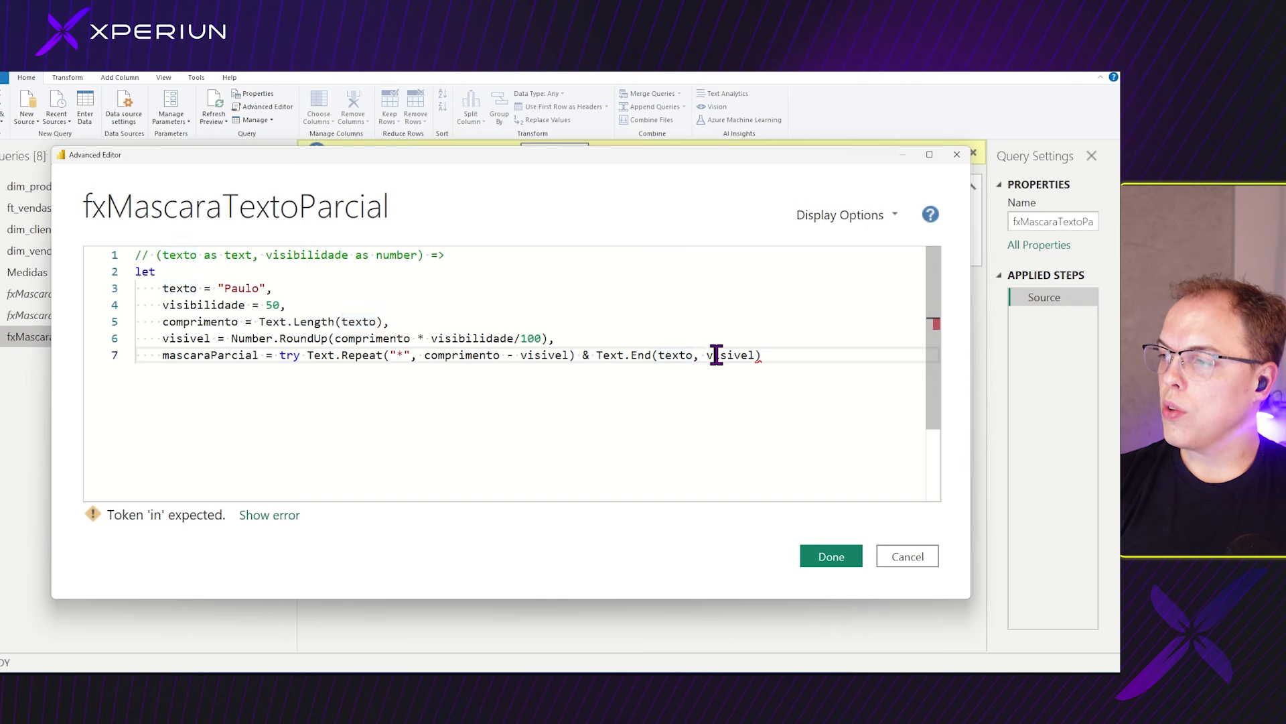
left_click(571, 355)
left_click_drag(597, 355, 745, 354)
left_click(655, 355)
left_click(482, 358)
left_click_drag(410, 355, 437, 356)
Add an otherwise fallback that calls Text.Repeat at the end of the mascaraParcial line.
left_click(750, 370)
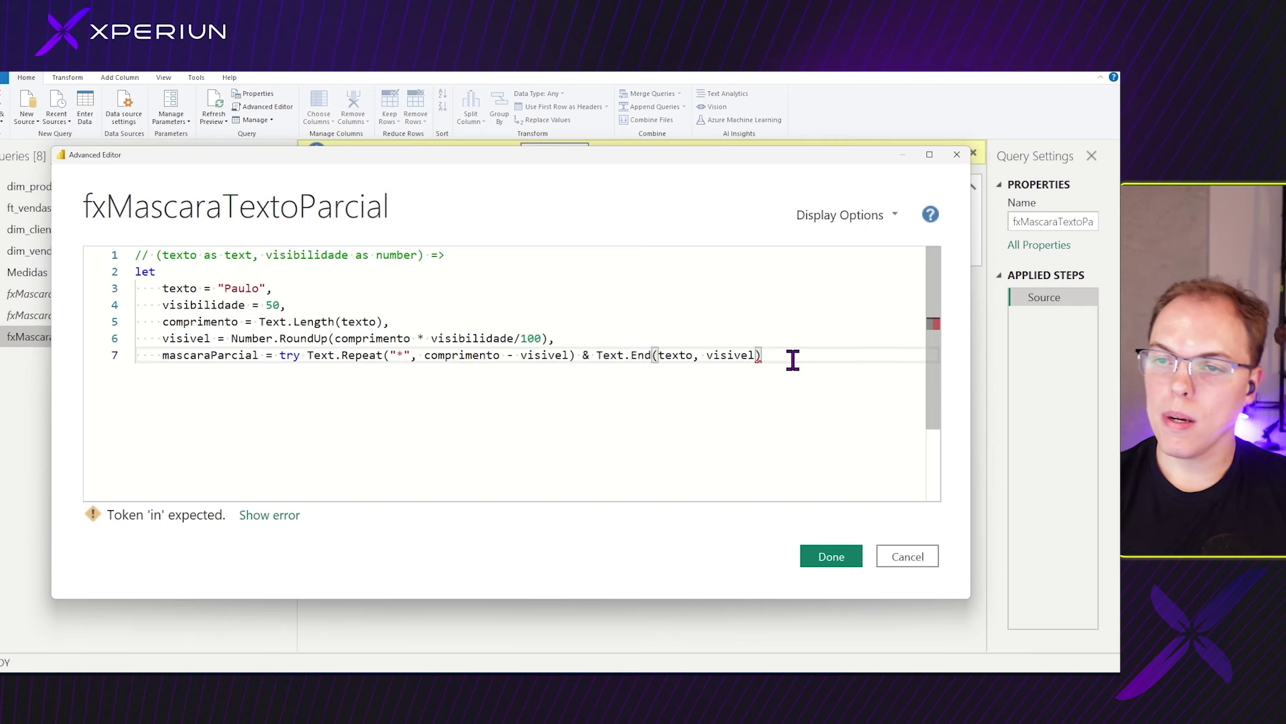
type("otherwise")
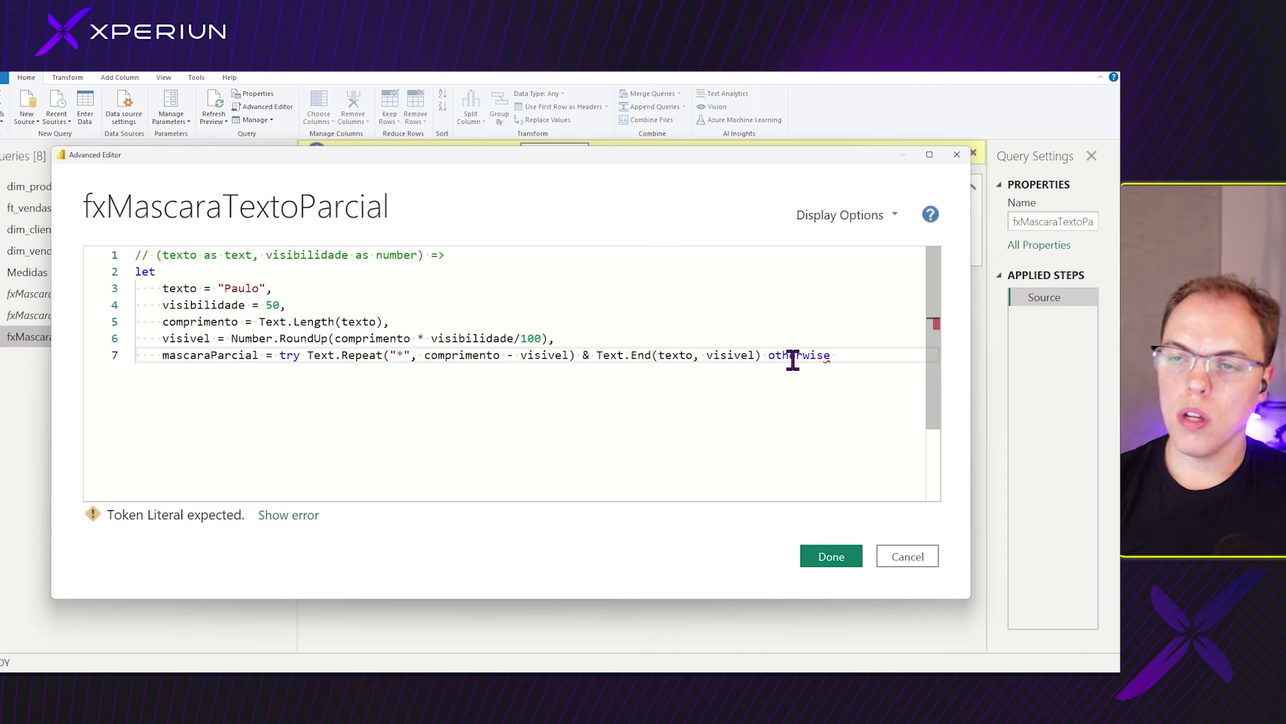
type("TEx")
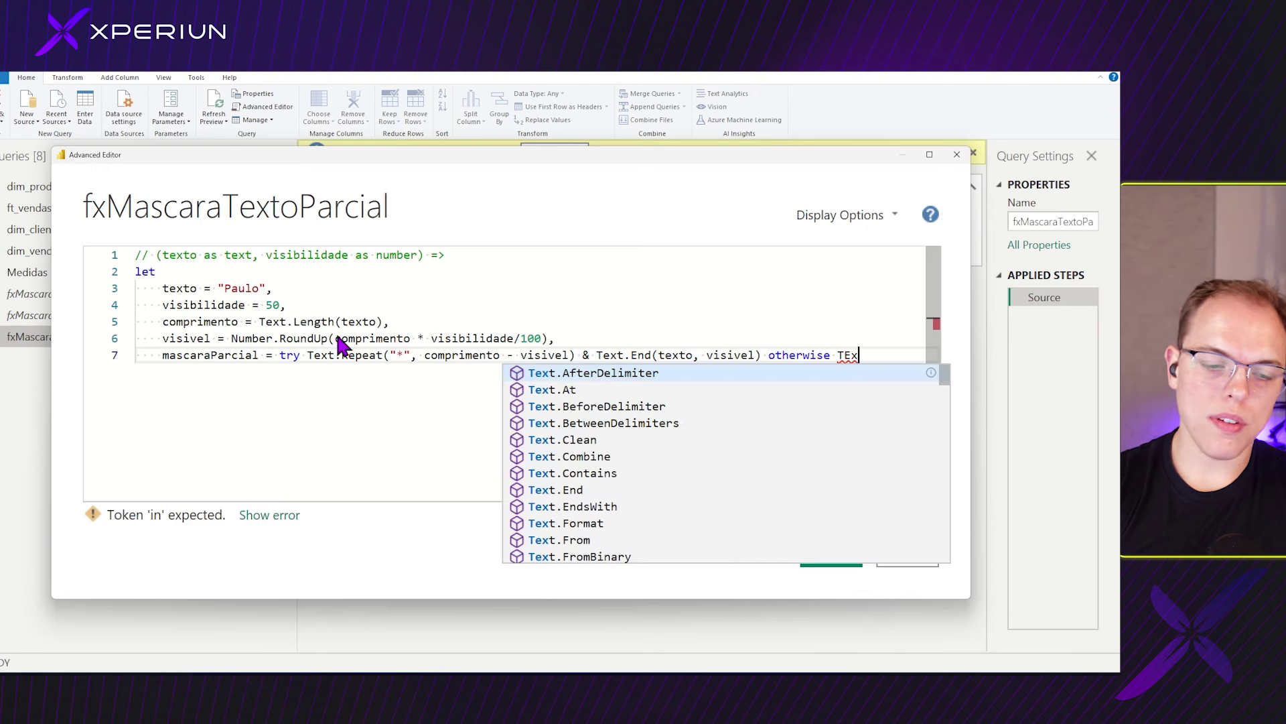
type("t.Pre")
key("BackSpace")
key("BackSpace")
key("BackSpace")
key("BackSpace")
key("BackSpace")
key("BackSpace")
key("BackSpace")
type("ext")
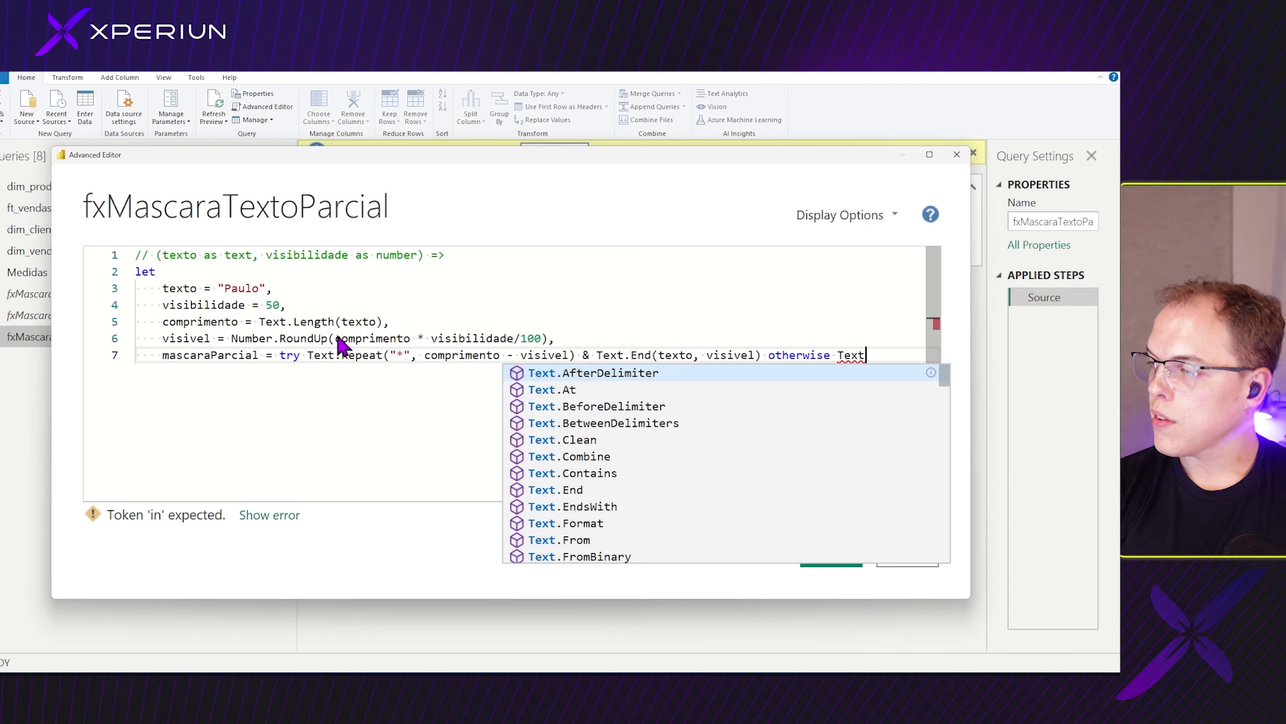
type(".Repeat")
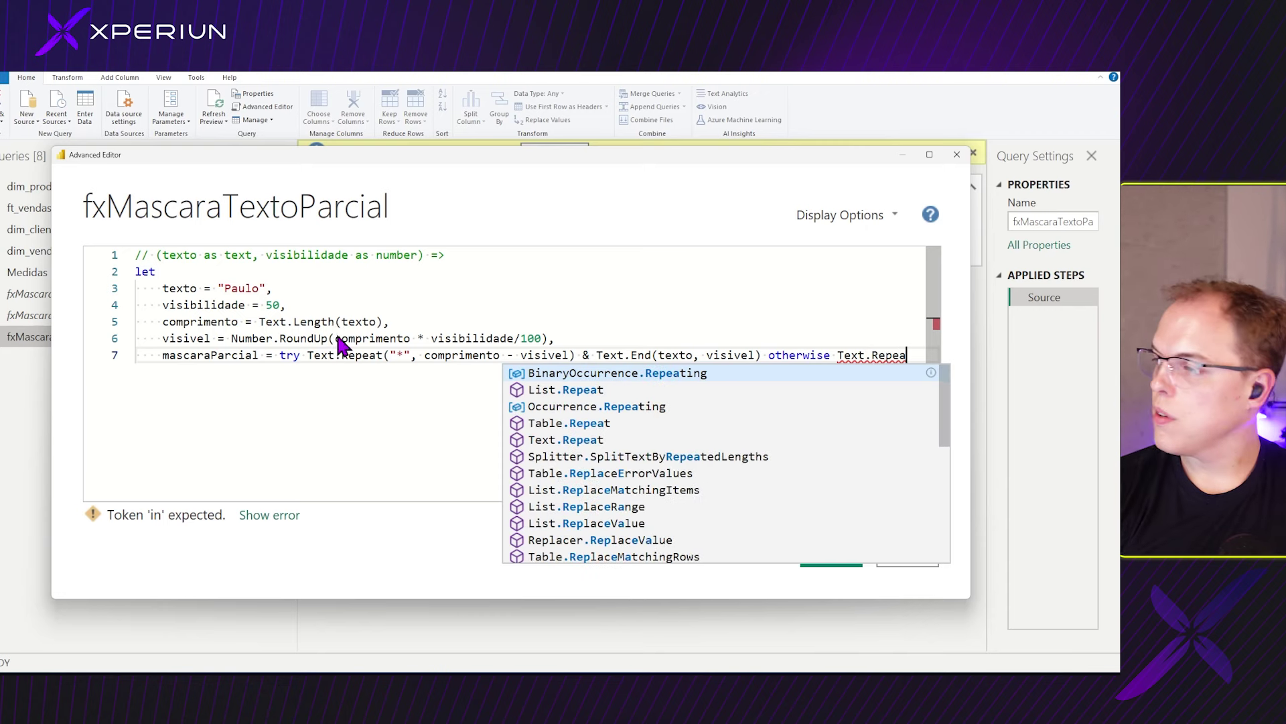
Give the fallback's Text.Repeat the arguments "*" and comprimento.
type("(\"")
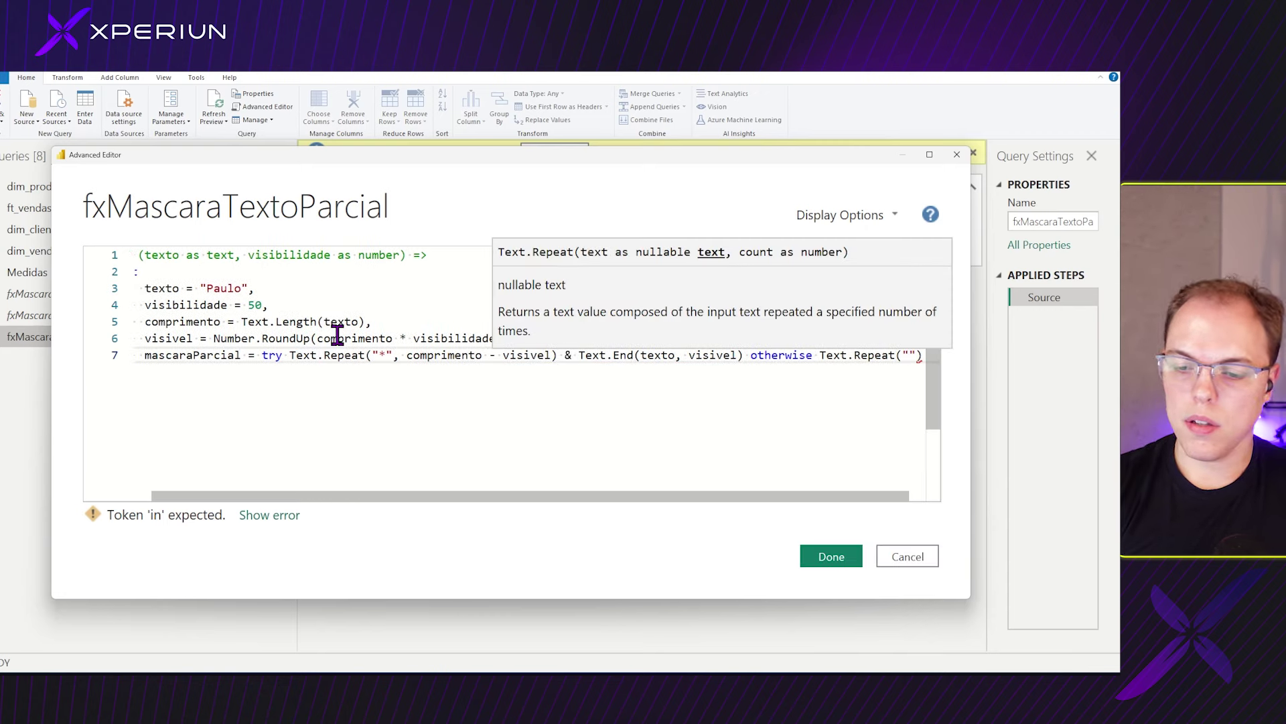
type("*\", comp")
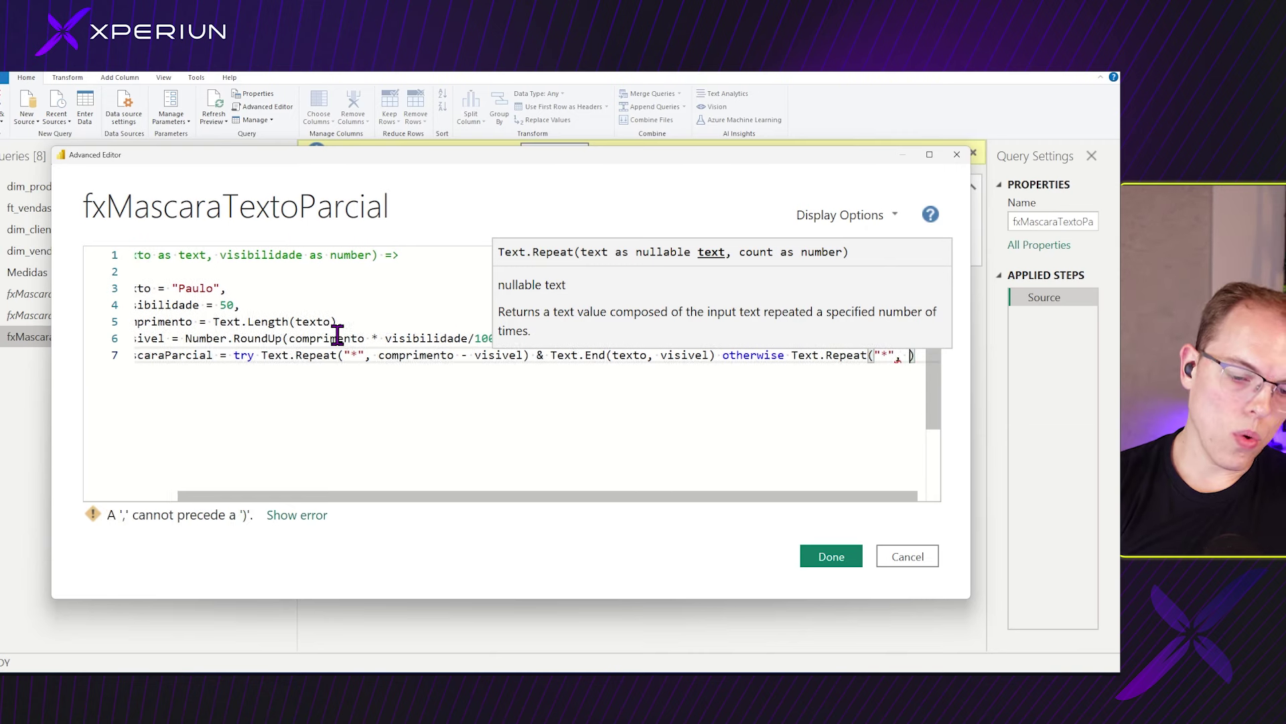
type("rim")
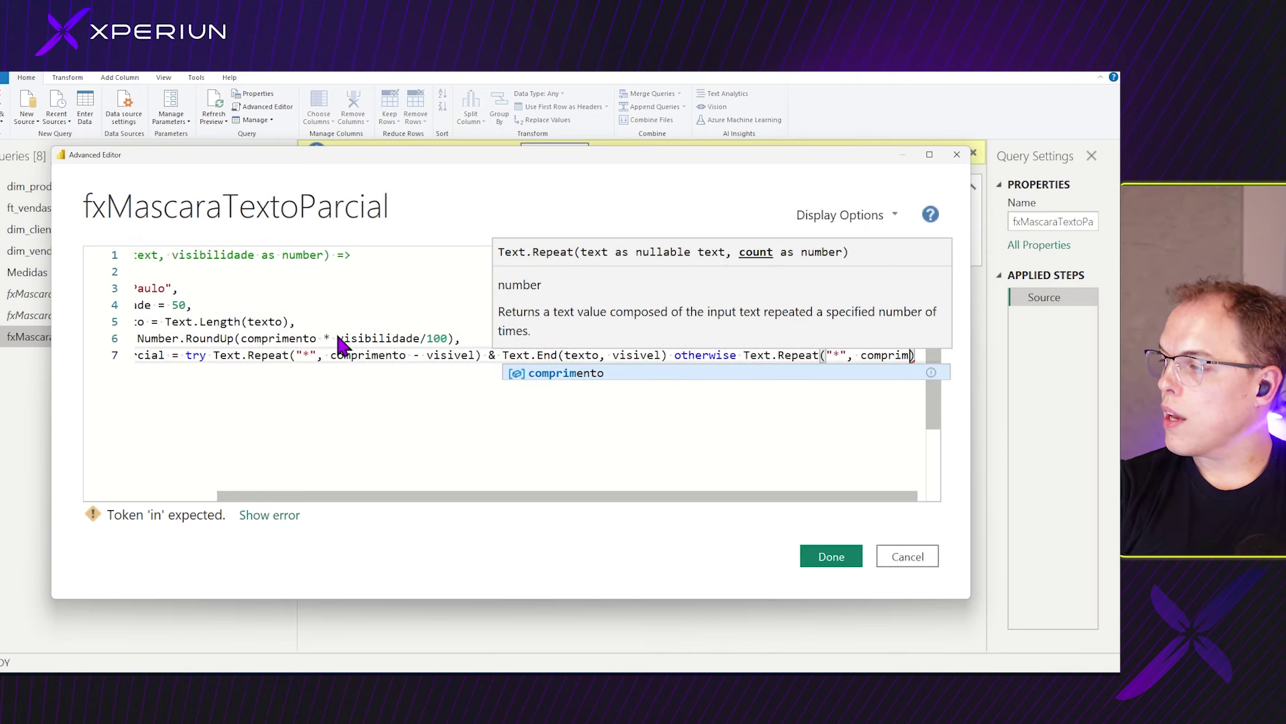
type("ento")
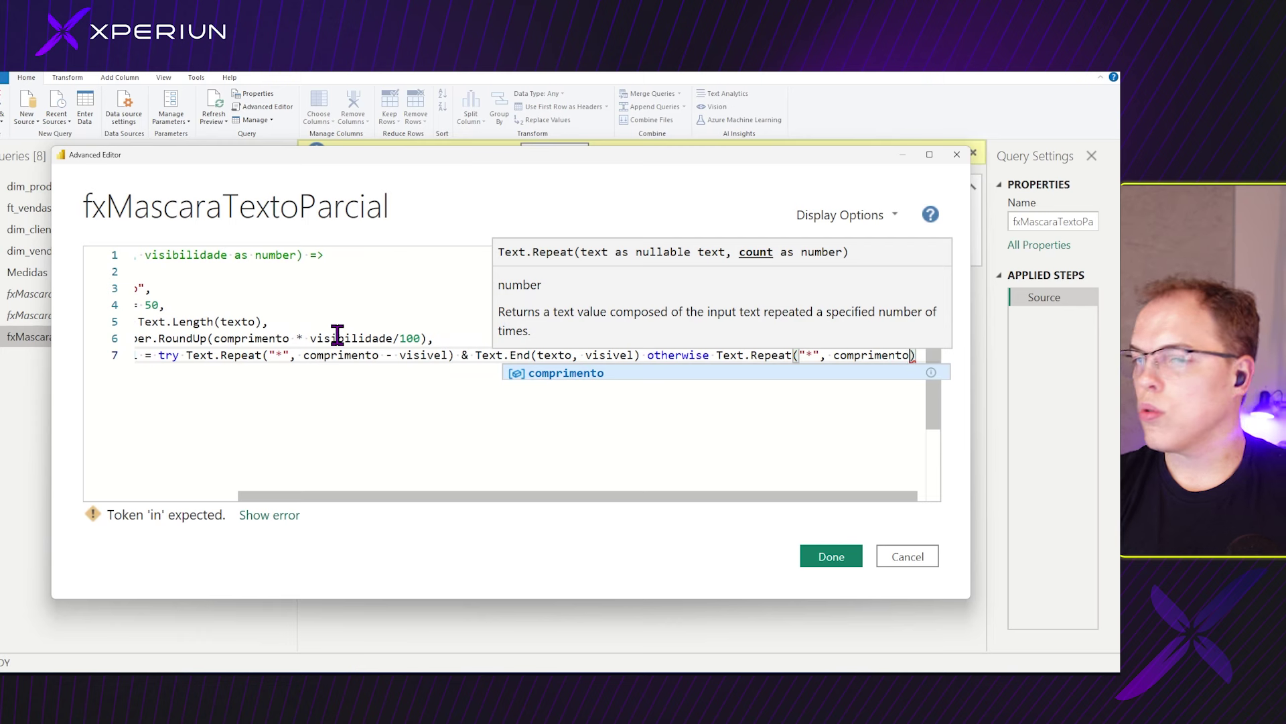
key("Escape")
type(")")
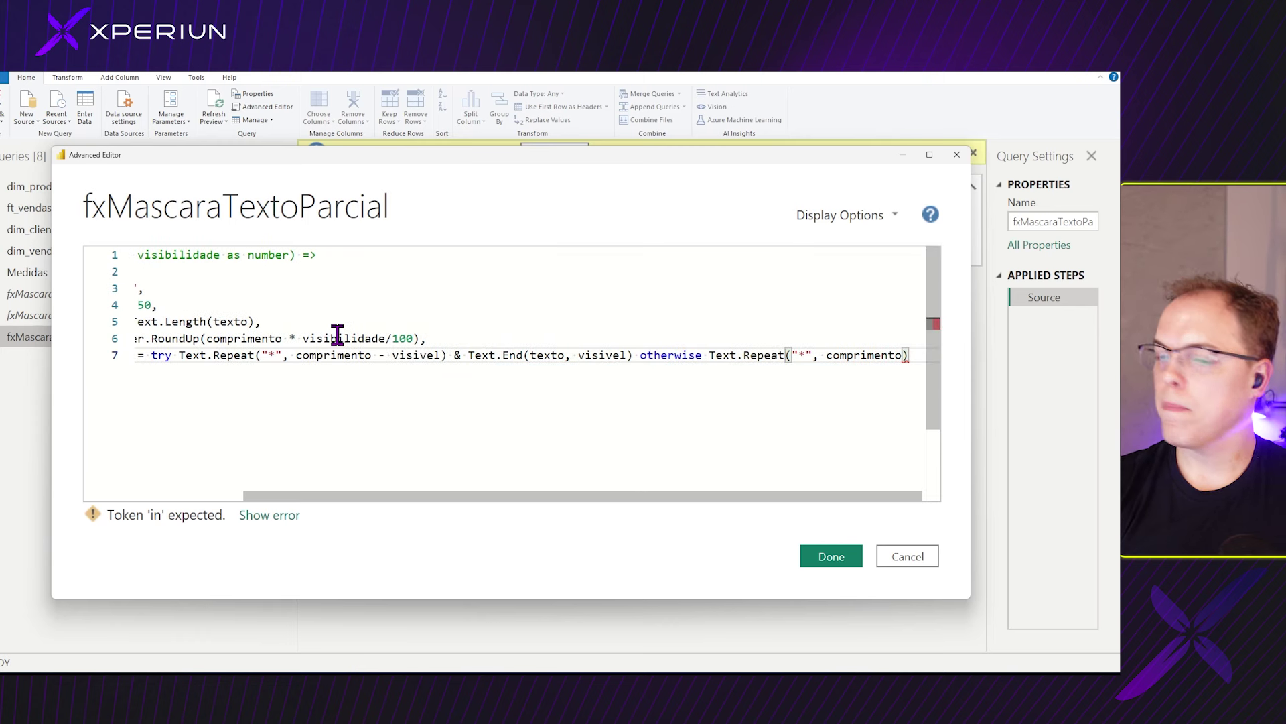
Close the let block with an in clause returning mascaraParcial, and apply the query code.
key("Return")
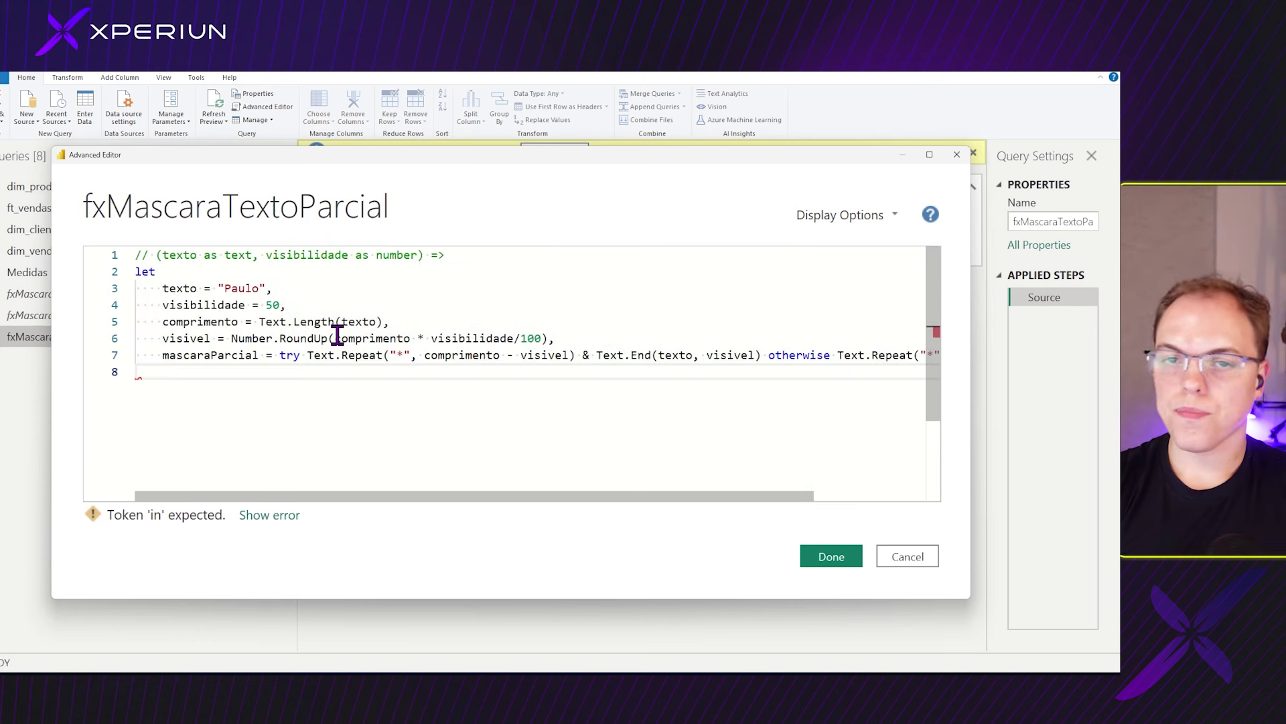
type("in")
key("Return")
type("masc")
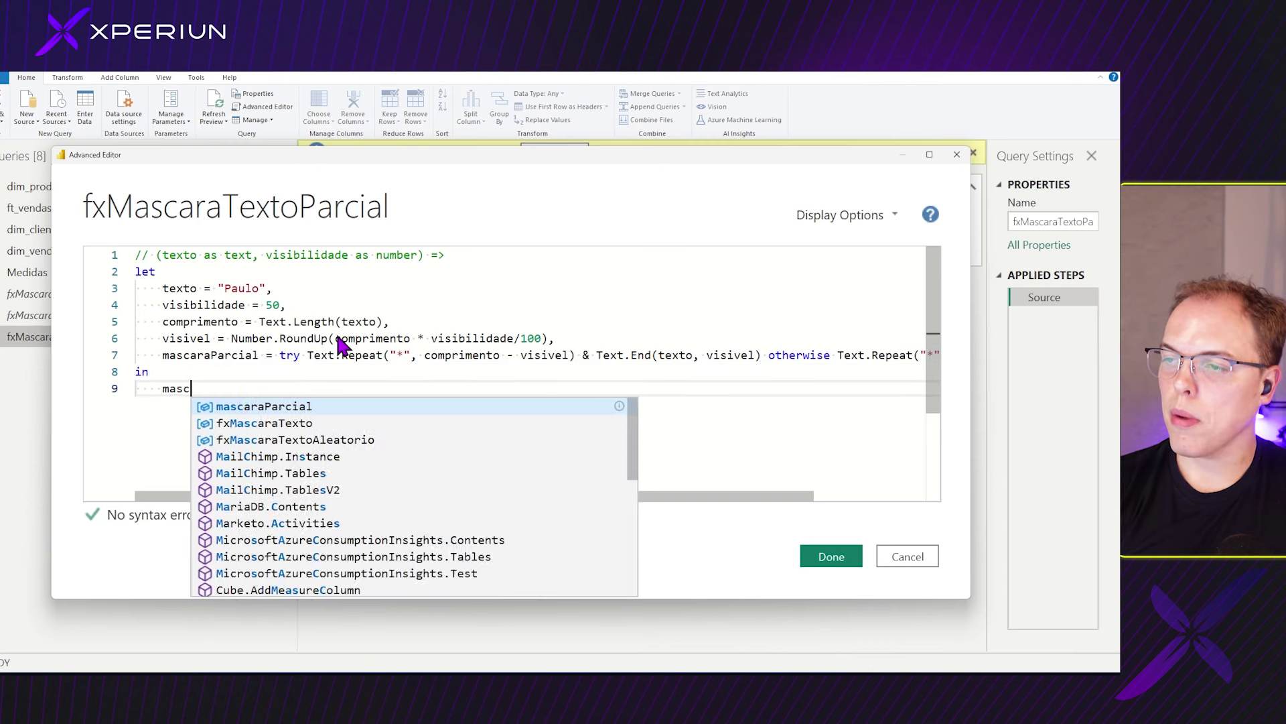
key("Tab")
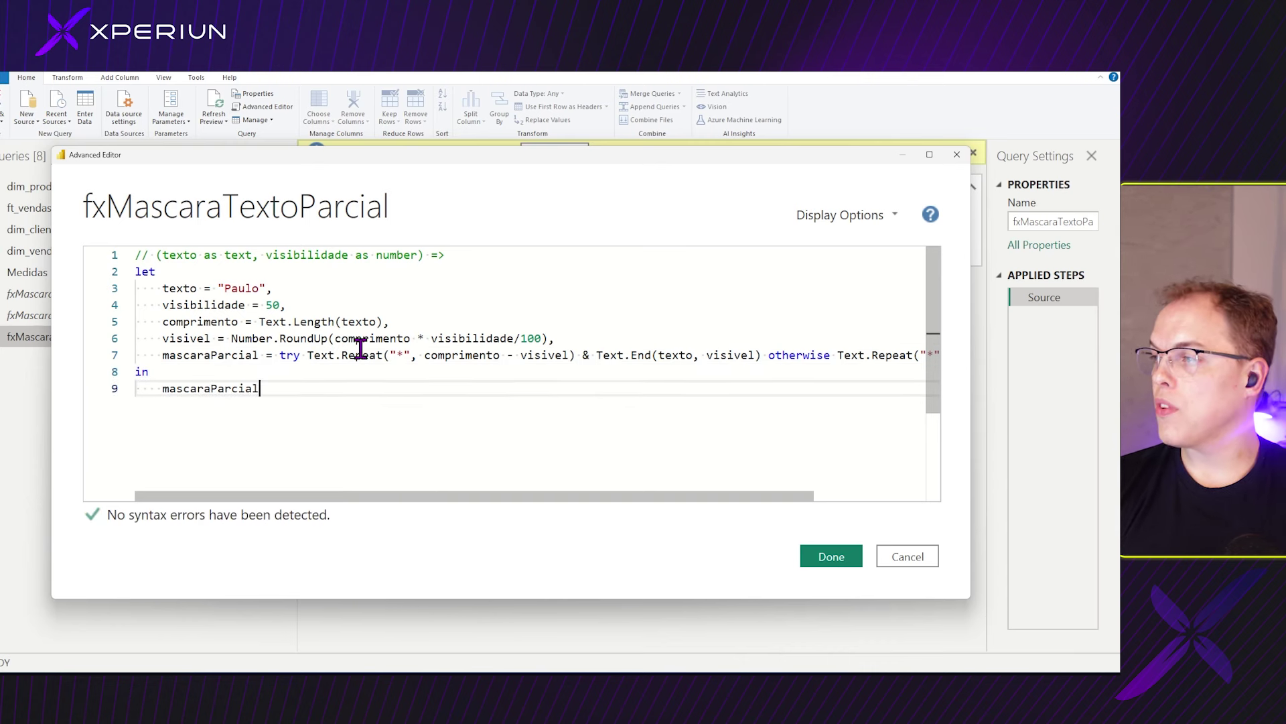
left_click(856, 561)
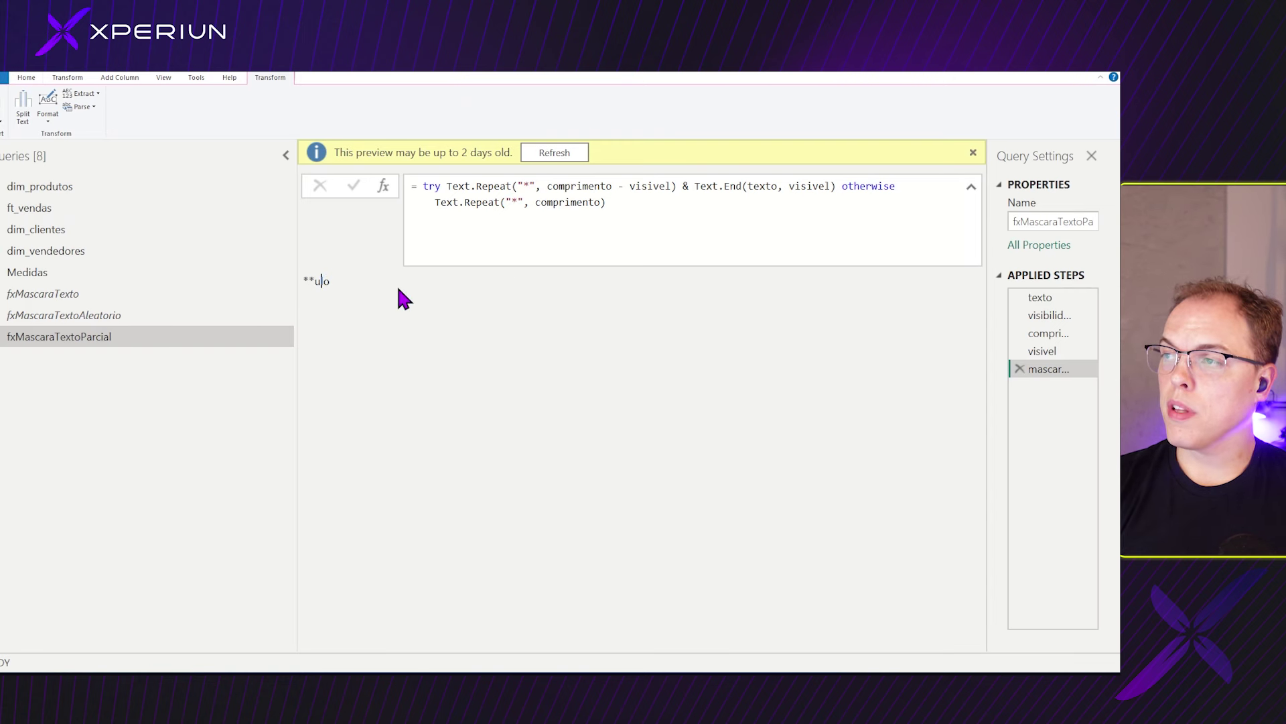
Set the visibilidade step to 80 and view the result of the mascaraParcial step.
left_click(1035, 315)
double_click(415, 186)
type("80")
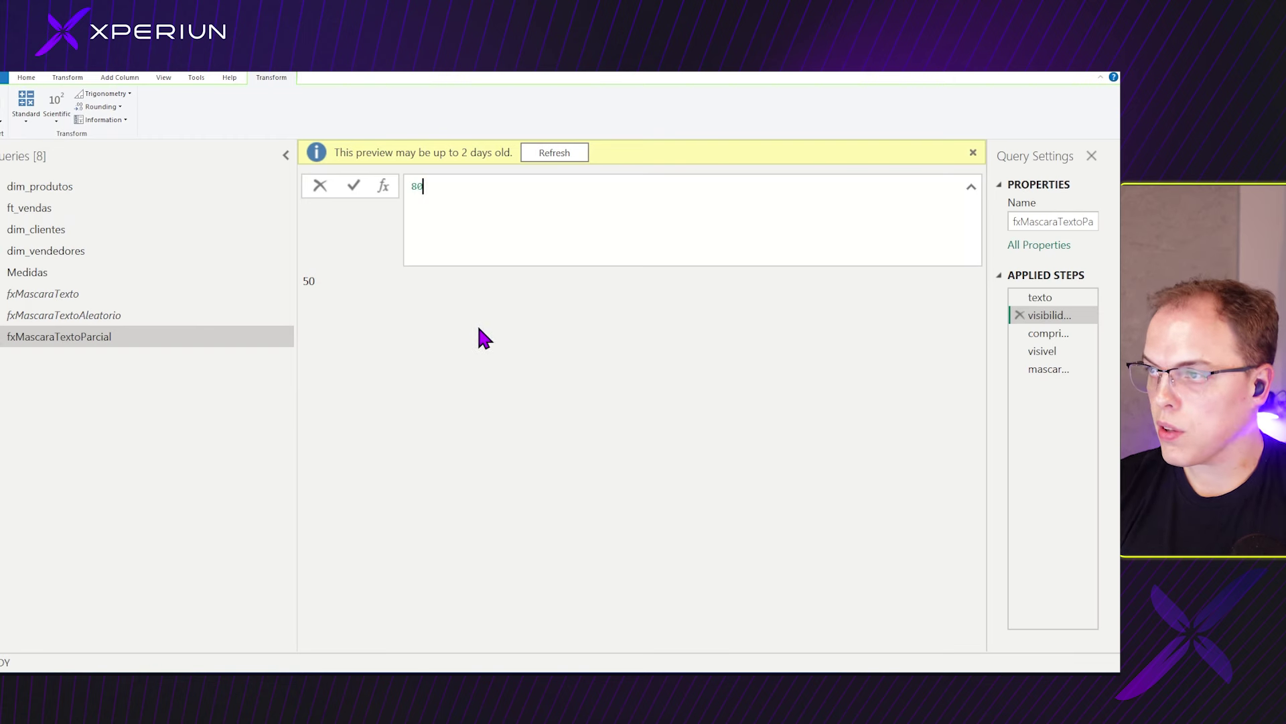
left_click(1039, 371)
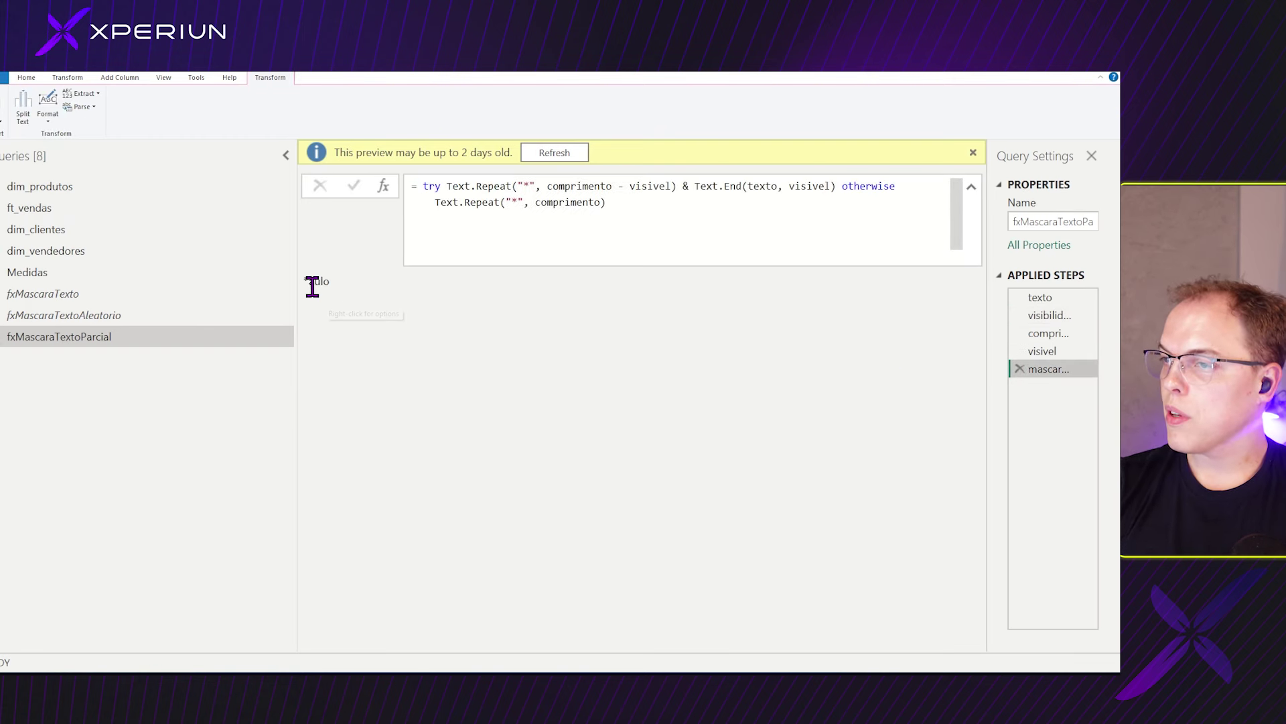
Set the visibilidade step to 20 and view the result of the mascaraParcial step.
left_click(1046, 298)
left_click(1058, 316)
double_click(440, 193)
type("20")
key("Return")
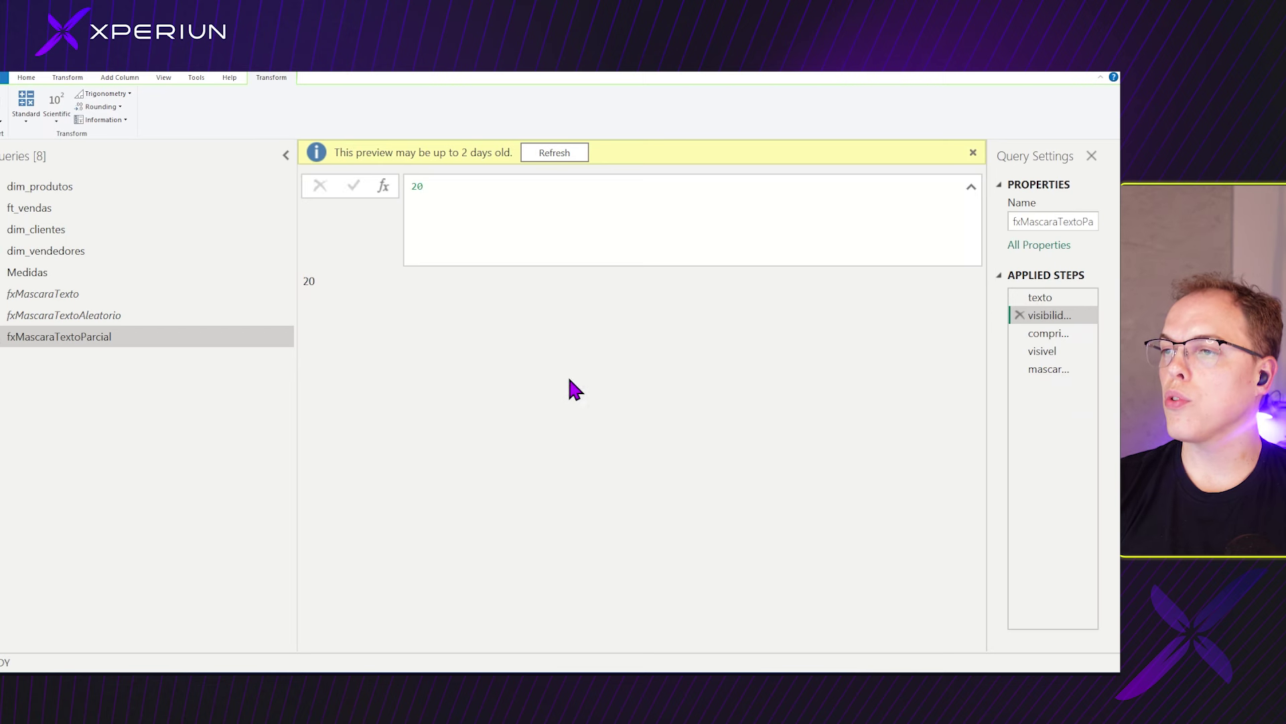
left_click(1045, 368)
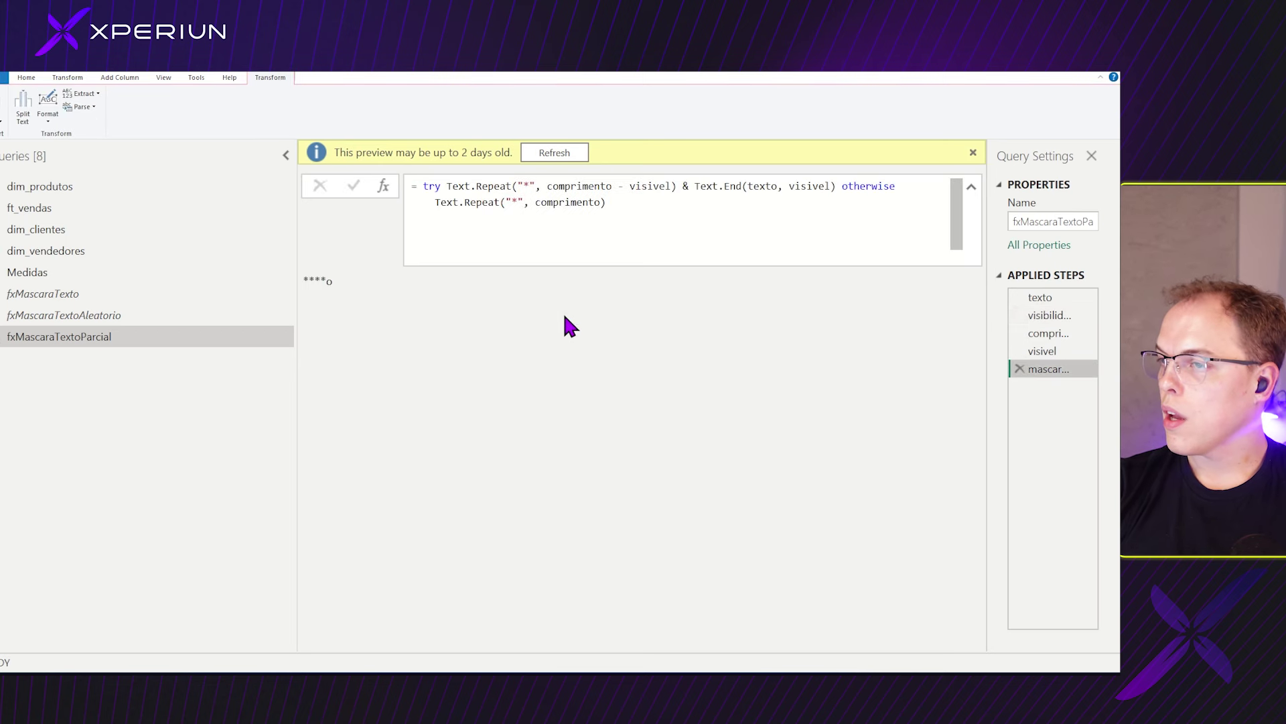
Set the visibilidade step to 90 and view the result of the mascaraParcial step.
left_click(1035, 319)
double_click(476, 191)
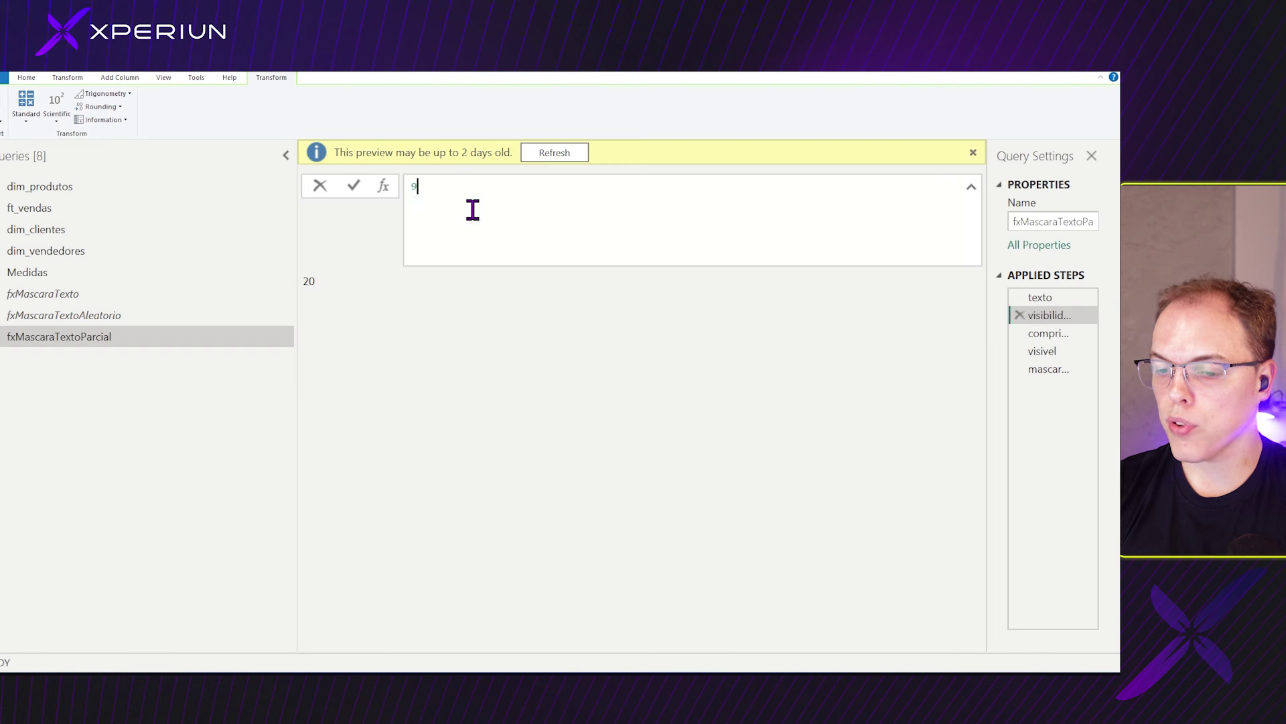
left_click(1045, 369)
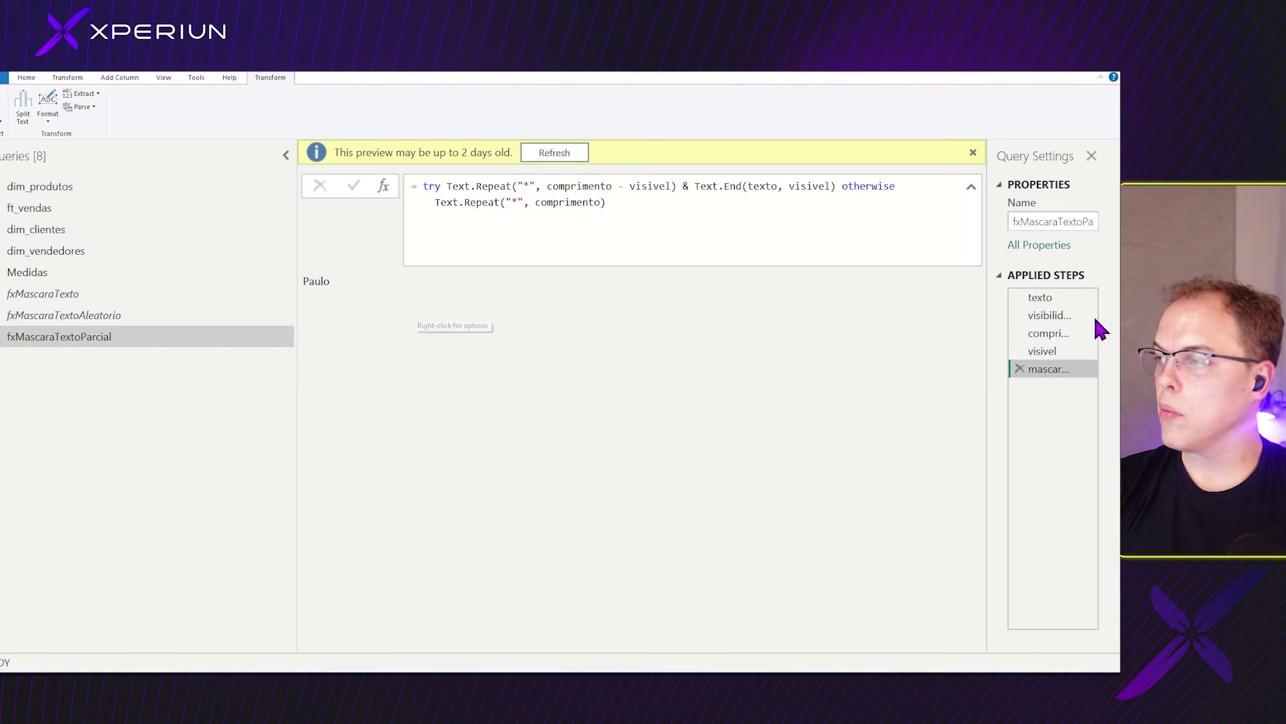
Review the texto value, set the visibilidade step to 30, and view the mascaraParcial result.
left_click(1040, 297)
left_click(448, 183)
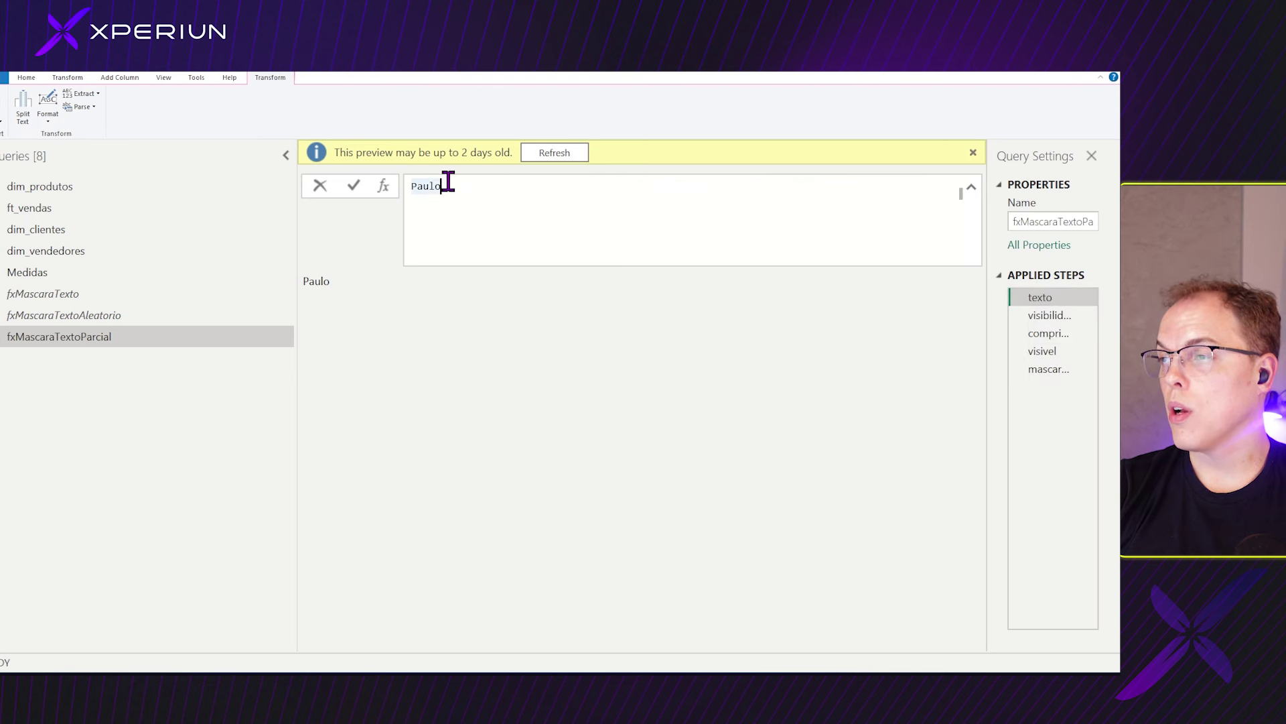
left_click(1047, 315)
left_click_drag(435, 188, 409, 191)
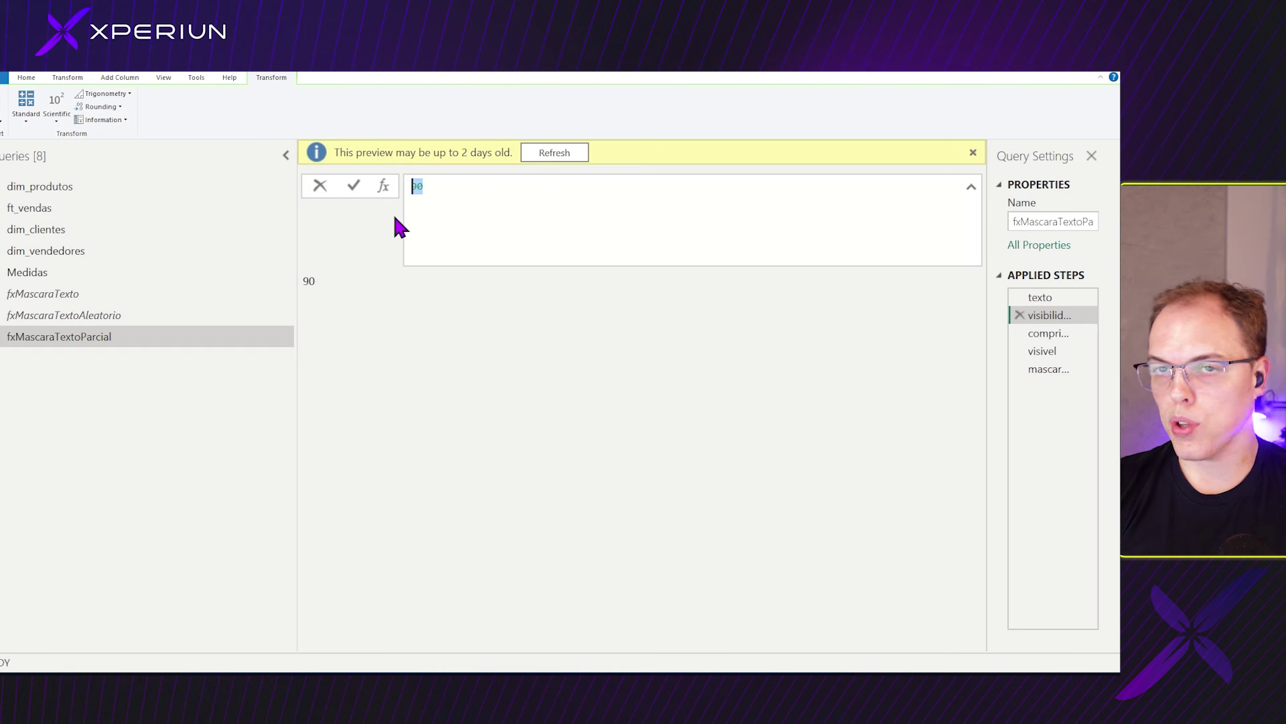
type("30")
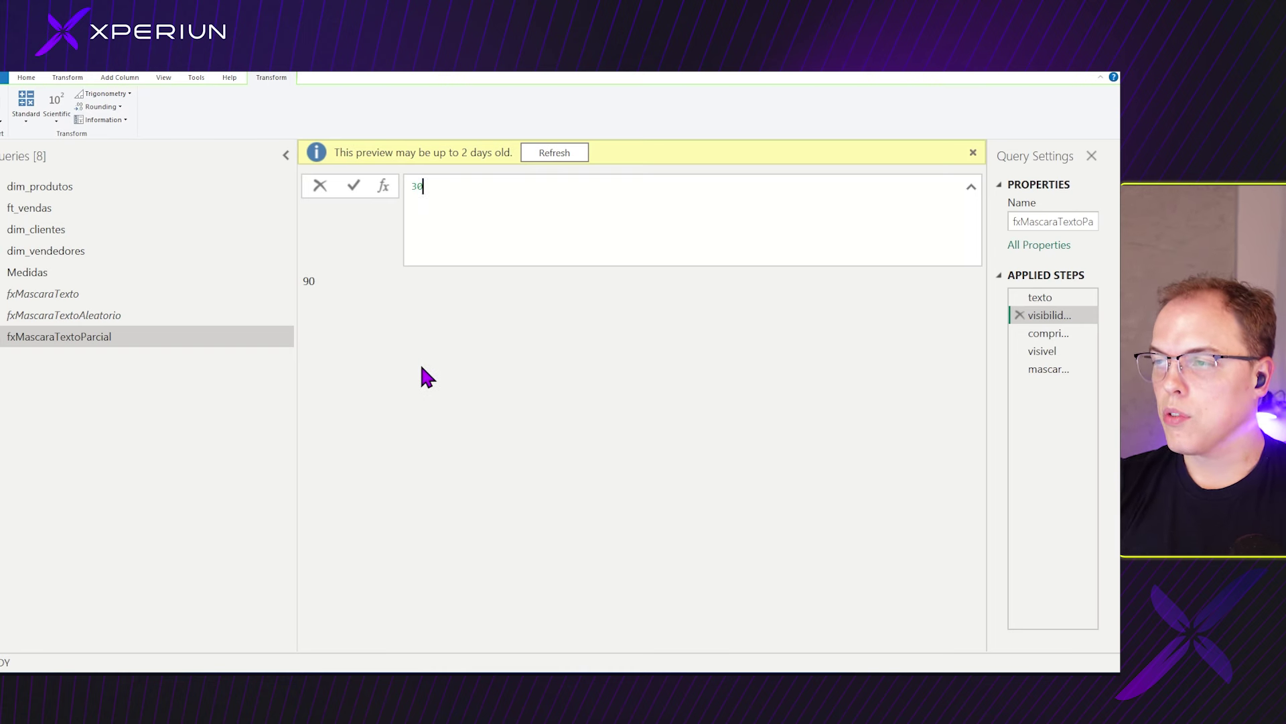
key("Return")
left_click(1045, 370)
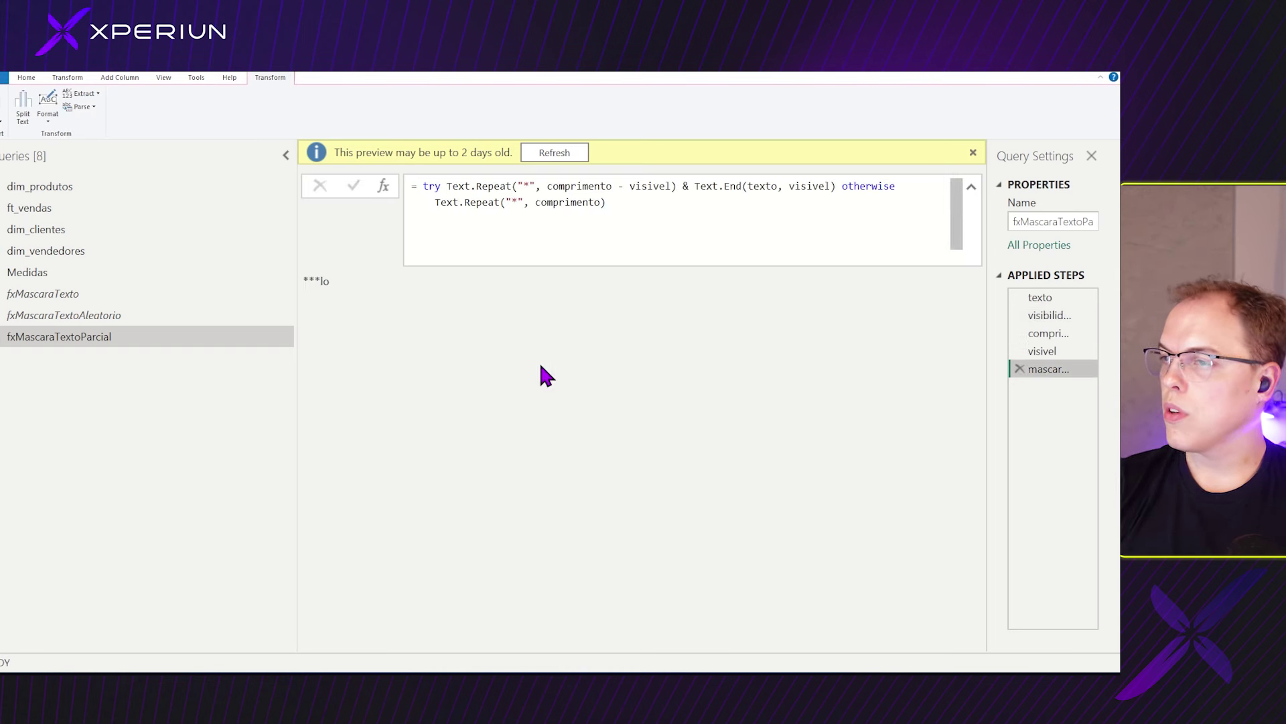
Open the fxMascaraTextoParcial code and uncomment its first line declaring the texto and visibilidade parameters.
left_click(26, 79)
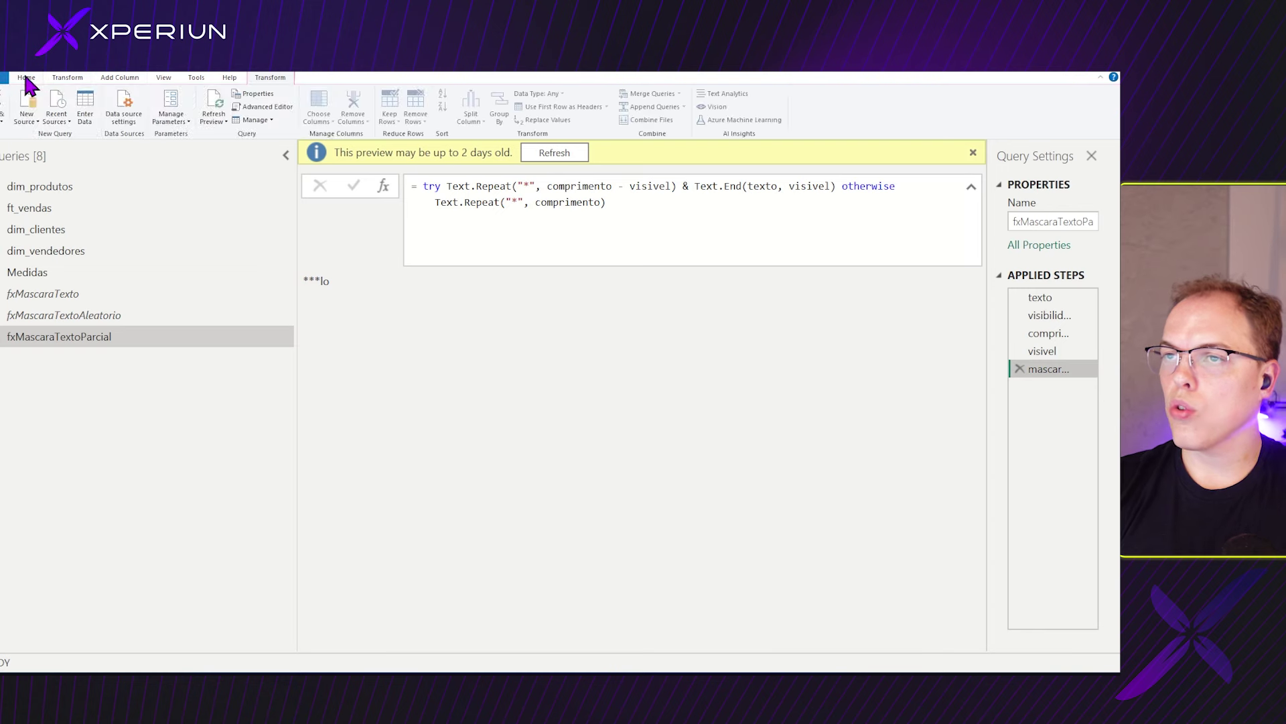
left_click(275, 106)
left_click(379, 204)
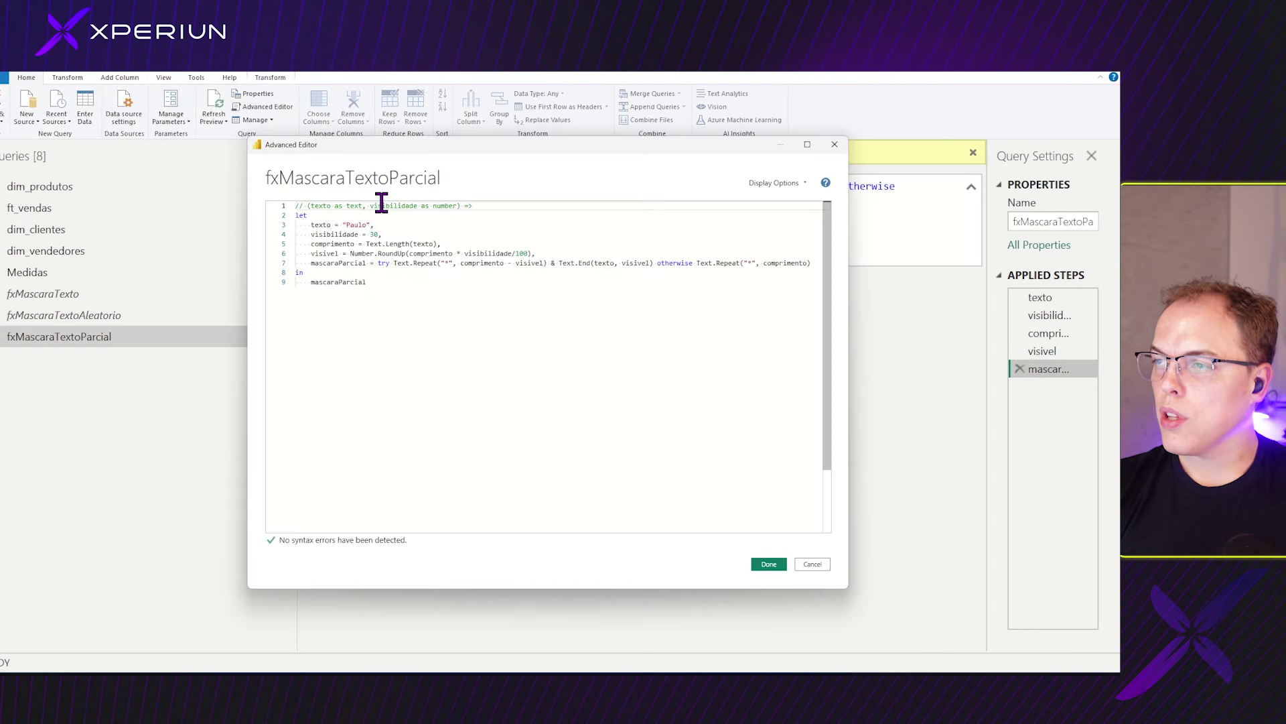
key("ctrl+slash")
scroll(381, 202, "up", 3, "ctrl")
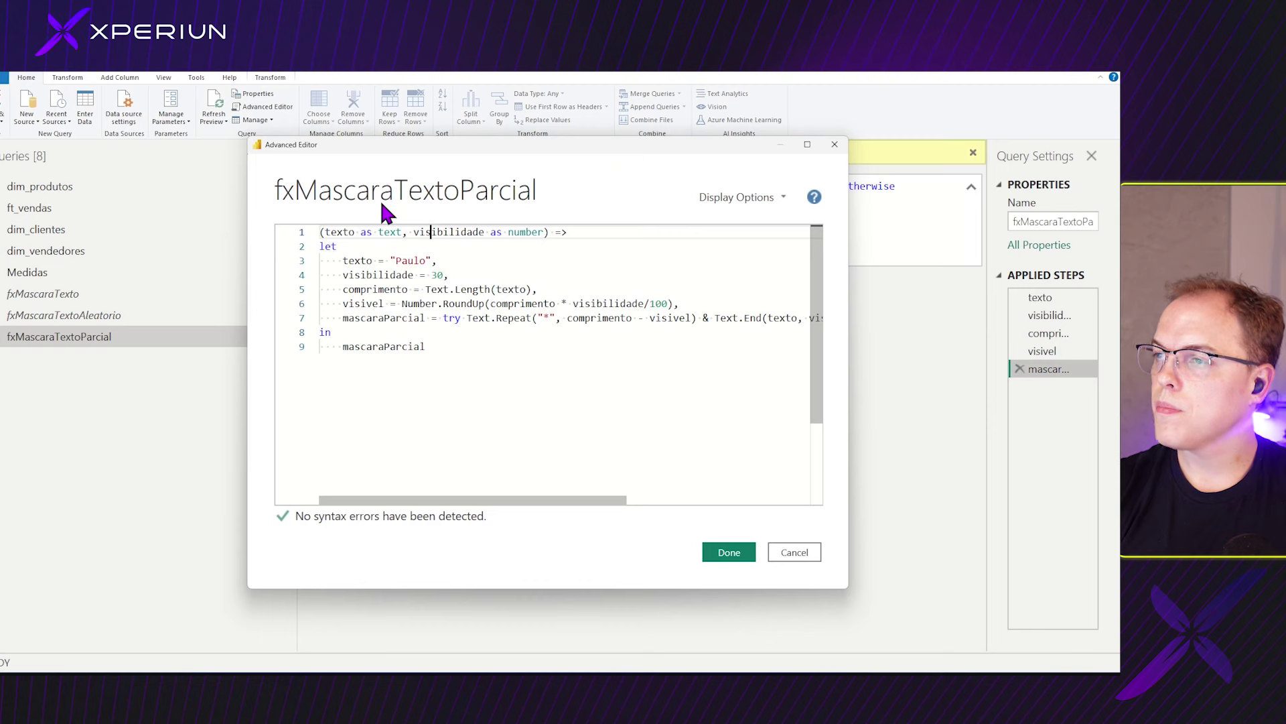
Delete the hard-coded texto and visibilidade lines from the let block and apply the function code.
left_click(437, 274)
left_click_drag(417, 275, 314, 261)
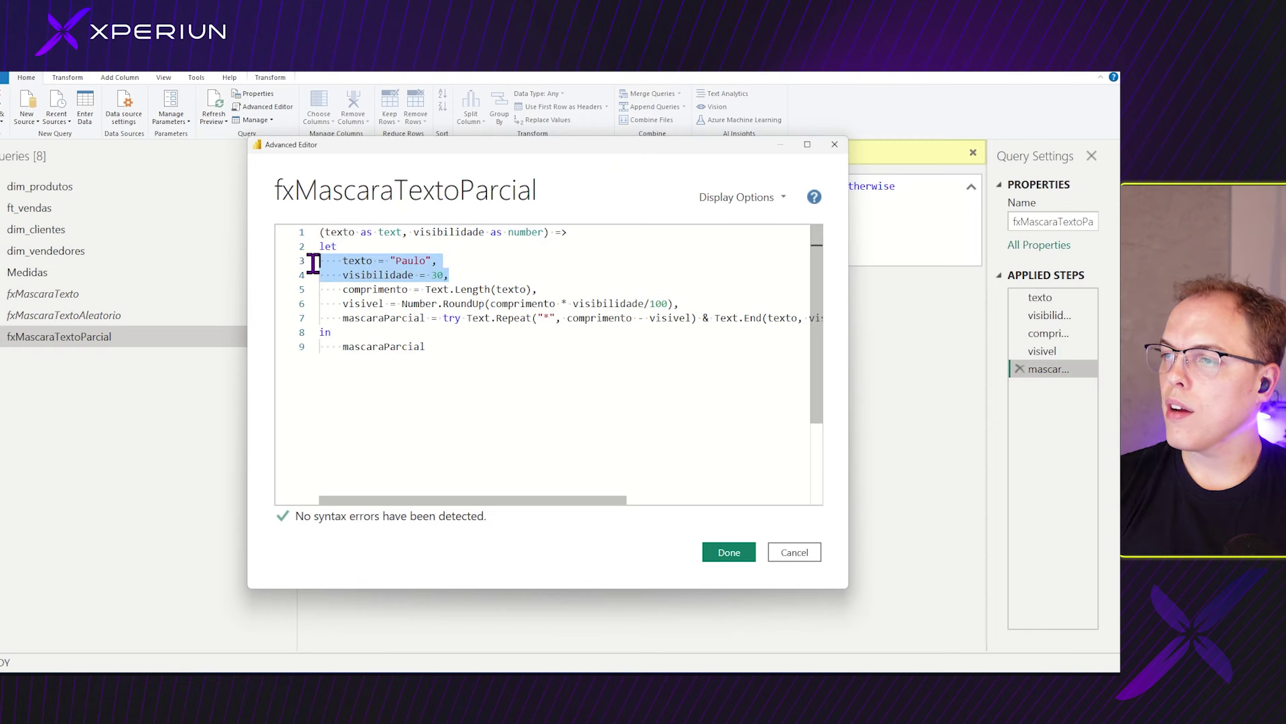
key("BackSpace")
key("BackSpace")
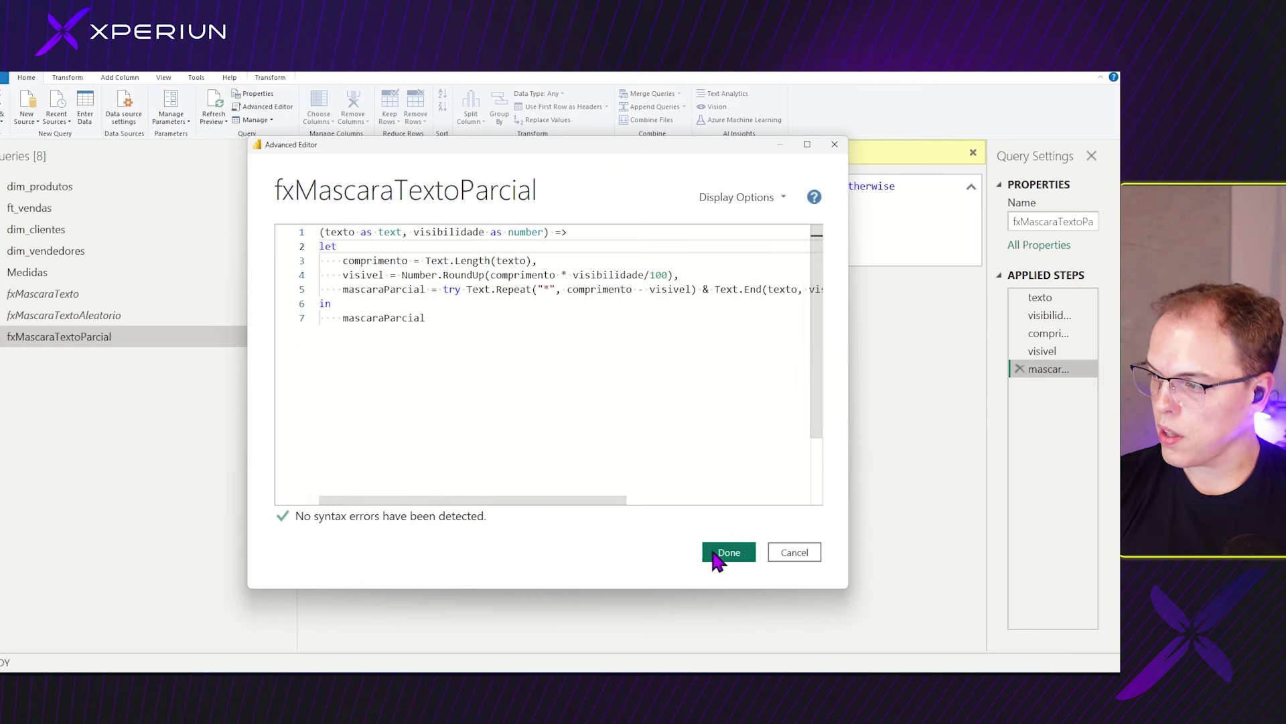
left_click(729, 552)
Open the dim_produtos query's M code in a maximized Advanced Editor.
left_click(72, 185)
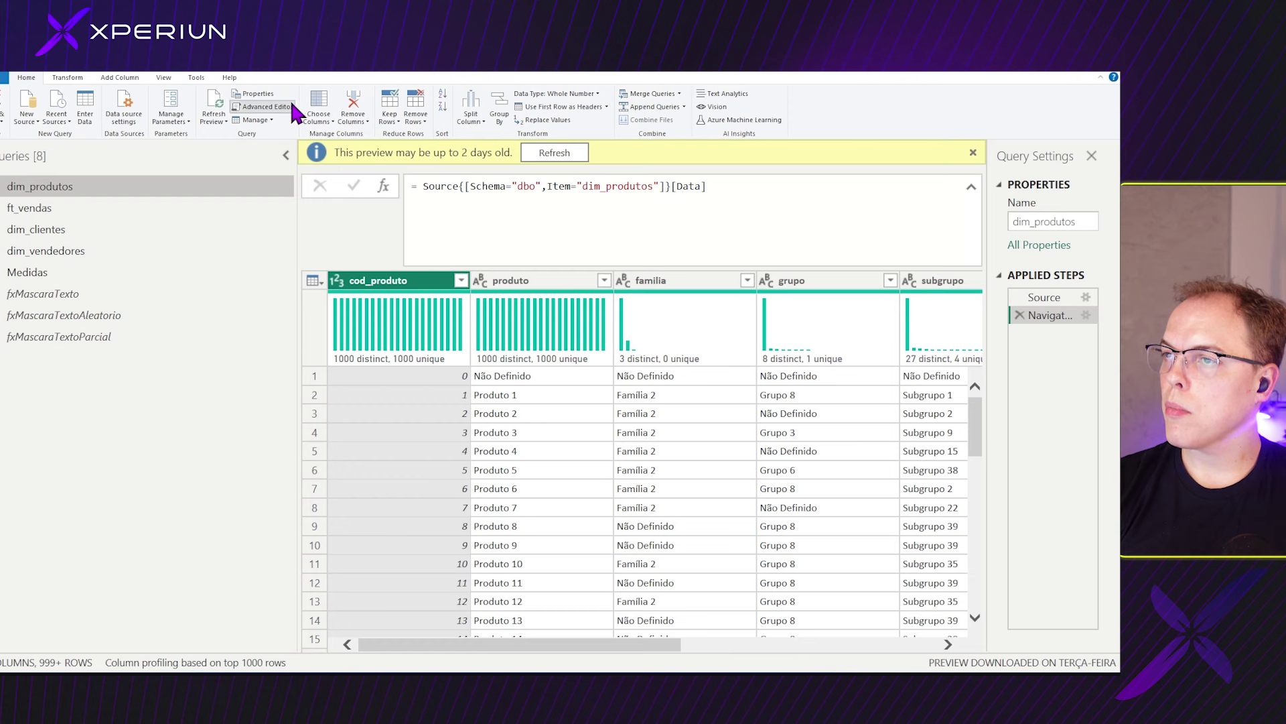
left_click(265, 106)
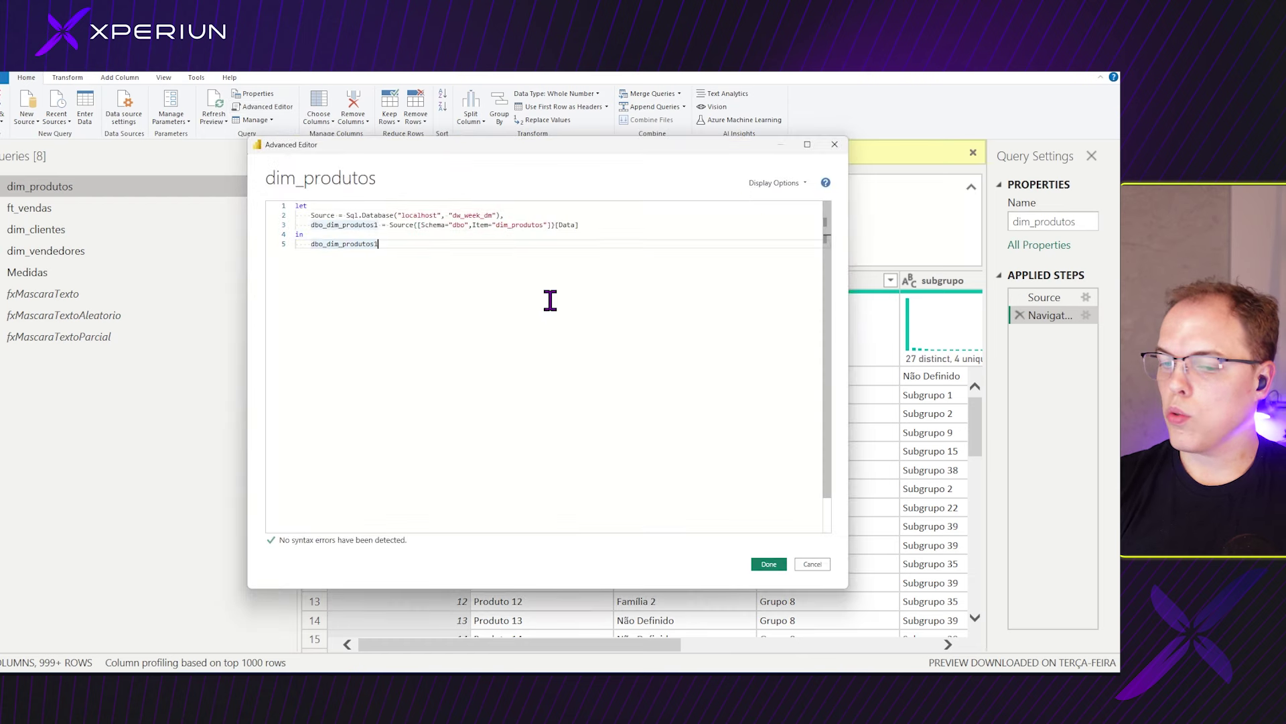
scroll(550, 300, "up", 4)
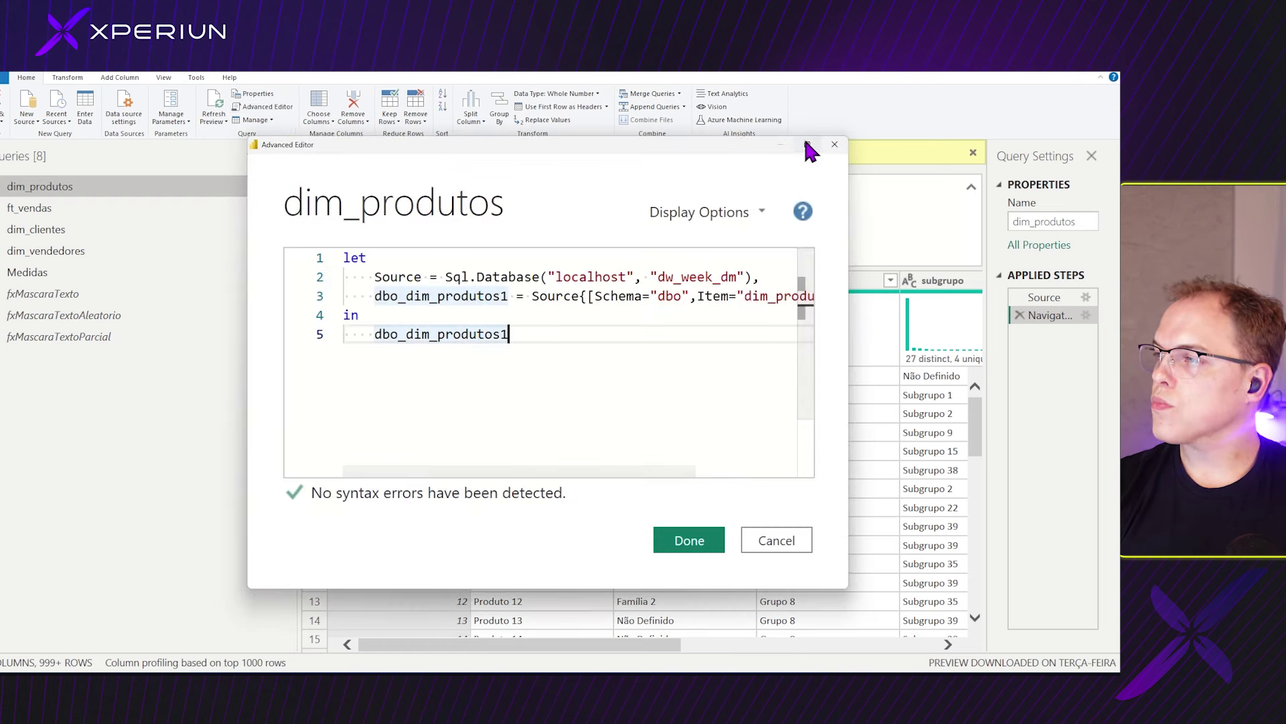
left_click(809, 149)
Add a mascara step after dbo_dim_produtos1 that calls Table.TransformColumns.
left_click(676, 221)
type(",")
key("Return")
type("mascara =")
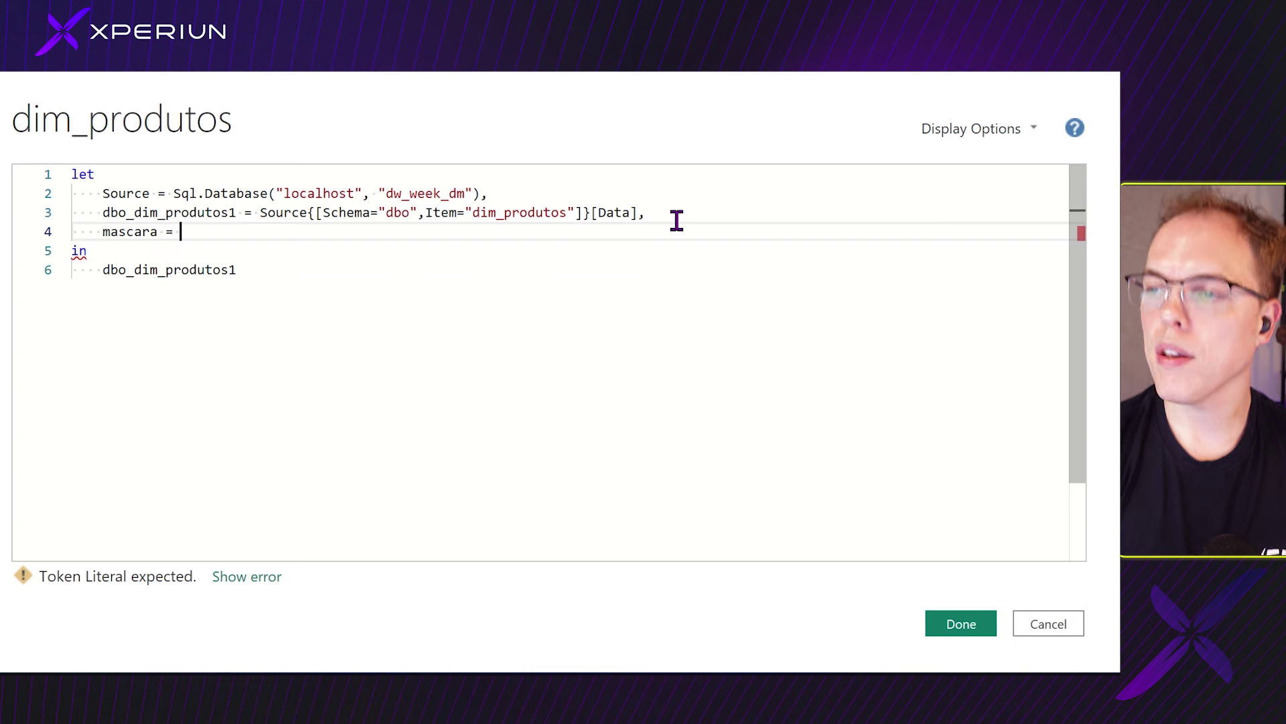
type(" Table.Transf")
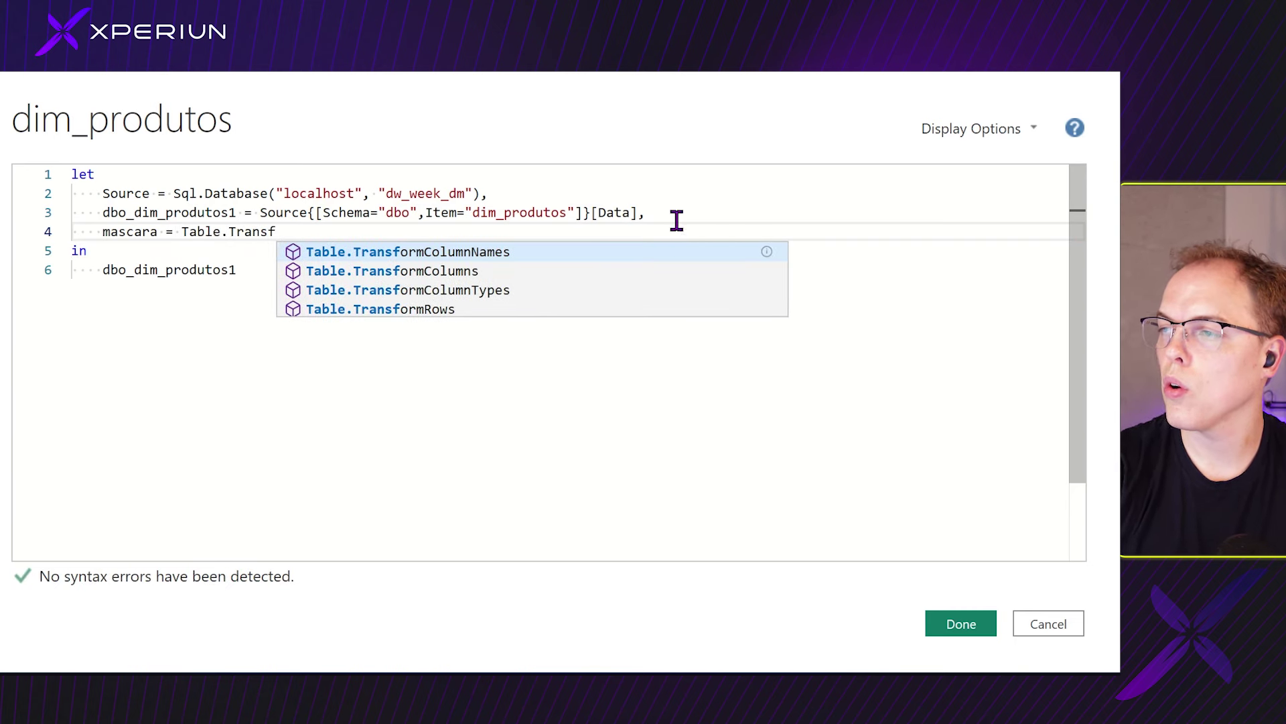
key("Down")
key("Tab")
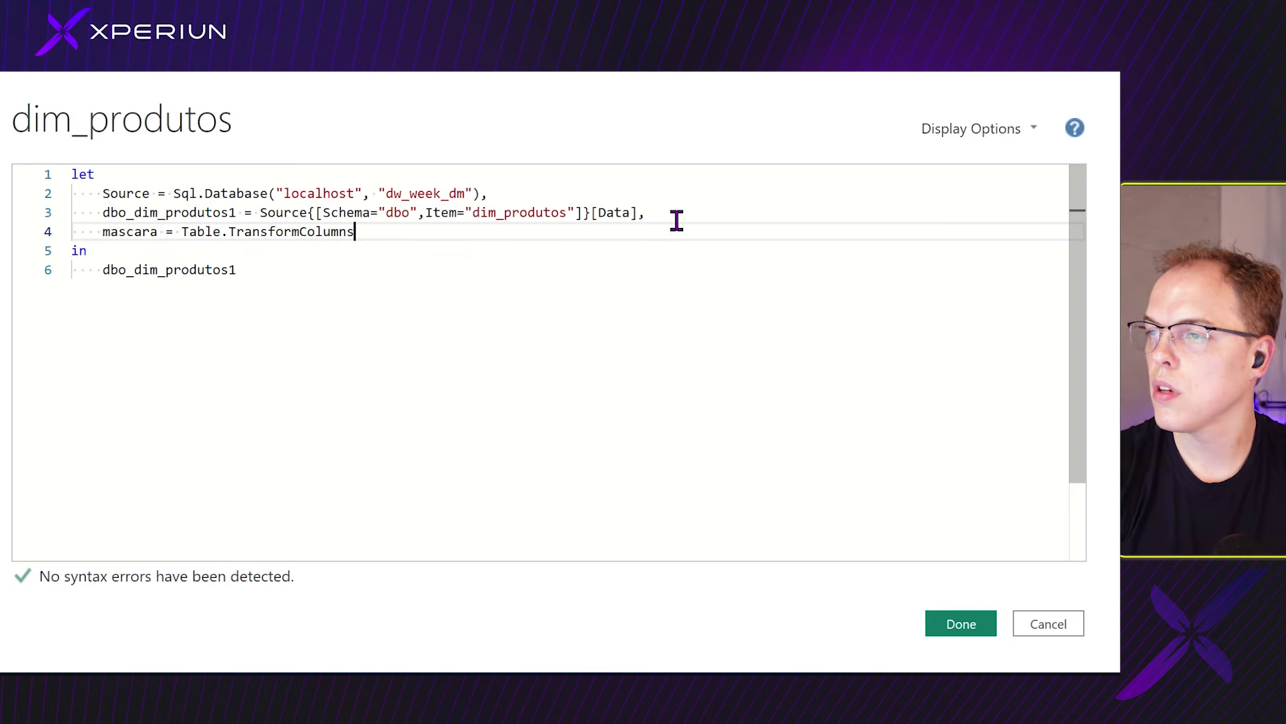
type("(")
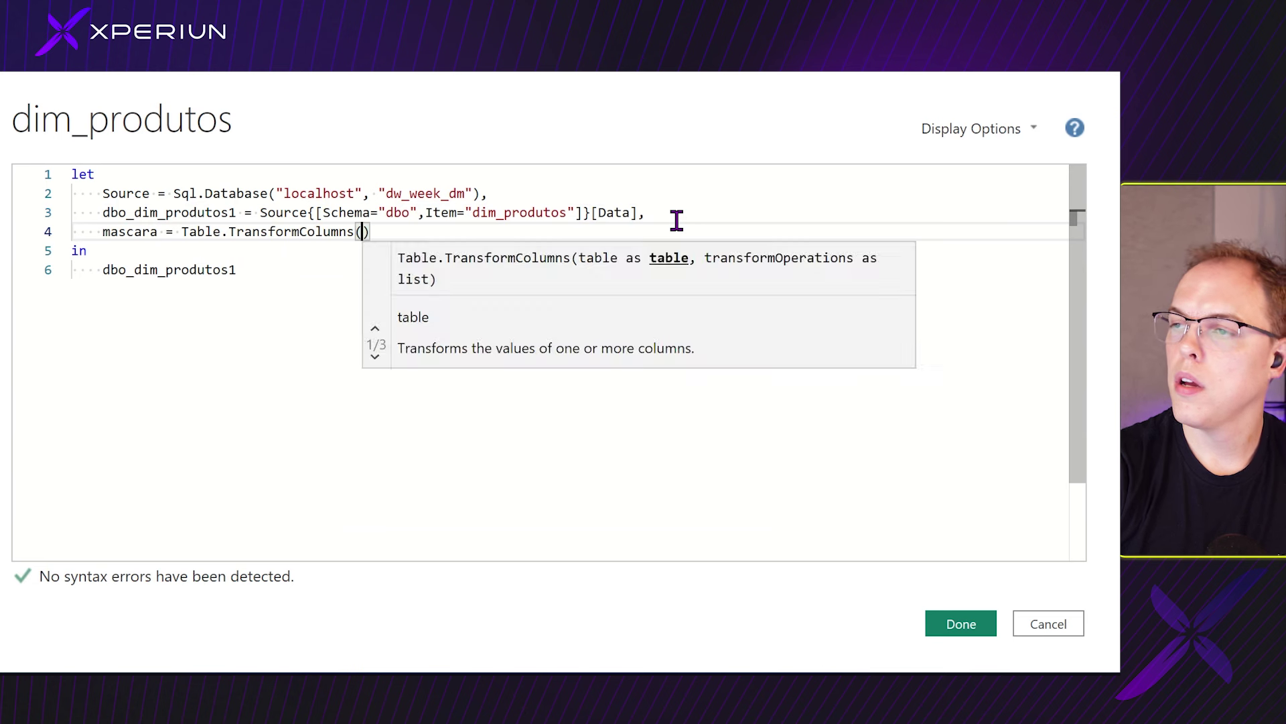
Pass dbo_dim_produtos1 as the first argument of Table.TransformColumns and place it on its own indented line.
double_click(201, 212)
key("ctrl+c")
left_click(362, 232)
key("ctrl+v")
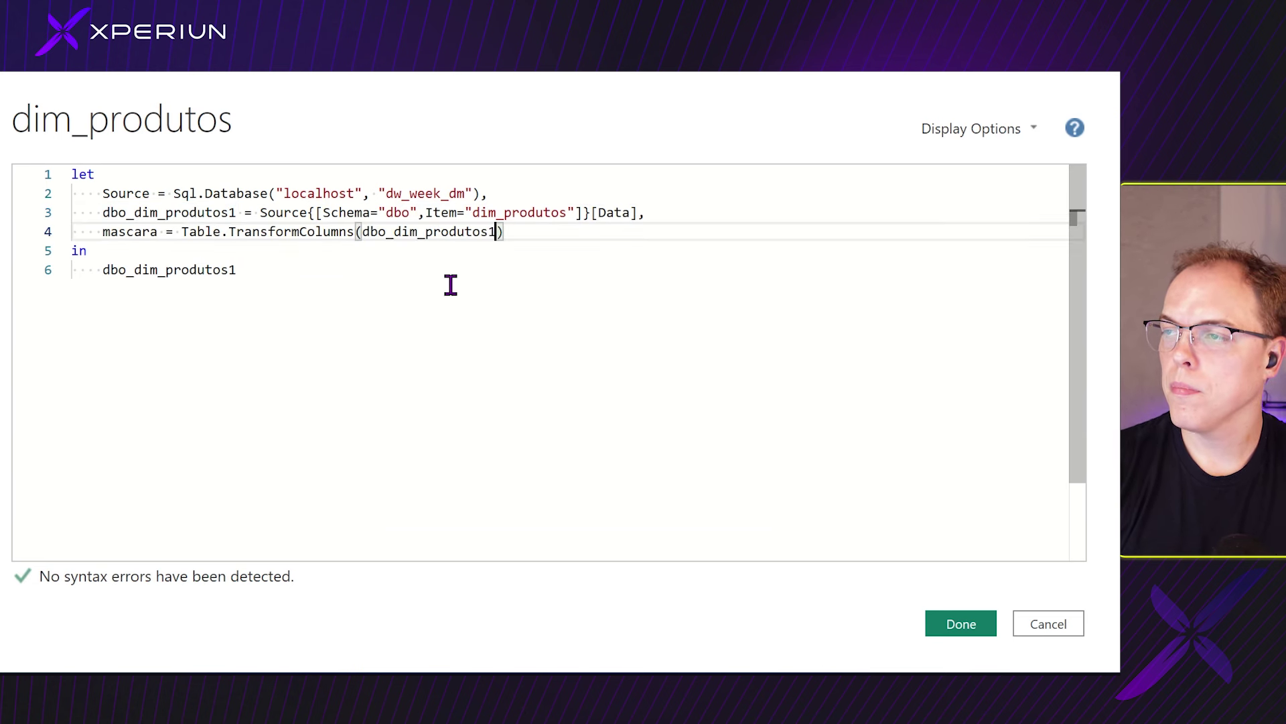
key("Return")
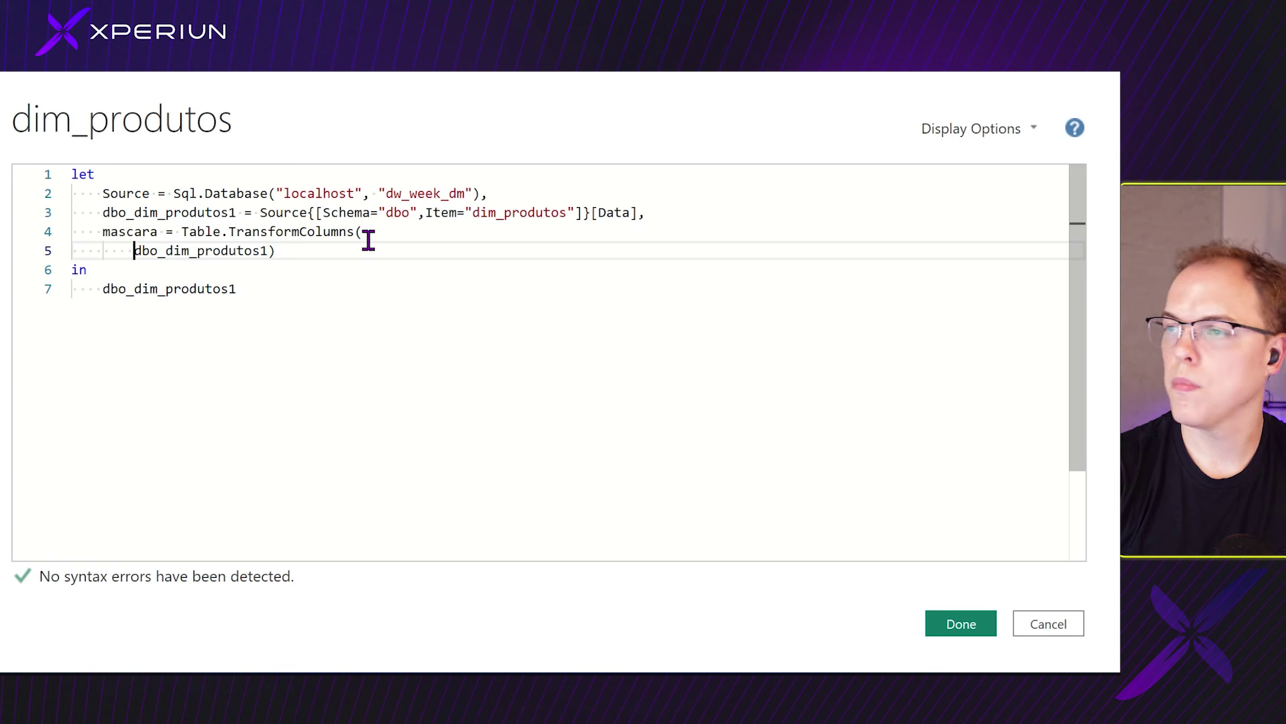
key("ctrl+z")
key("Return")
key("Tab")
key("Tab")
key("Tab")
key("Tab")
key("Tab")
key("Tab")
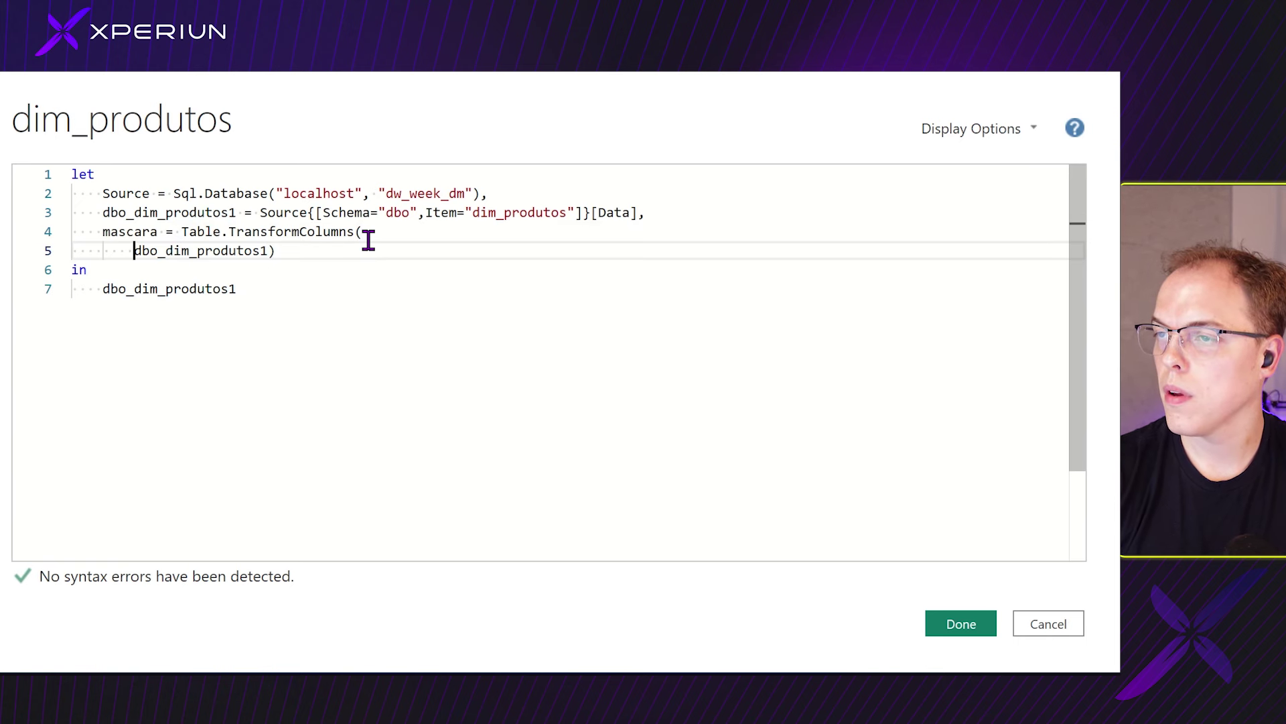
key("End")
key("Left")
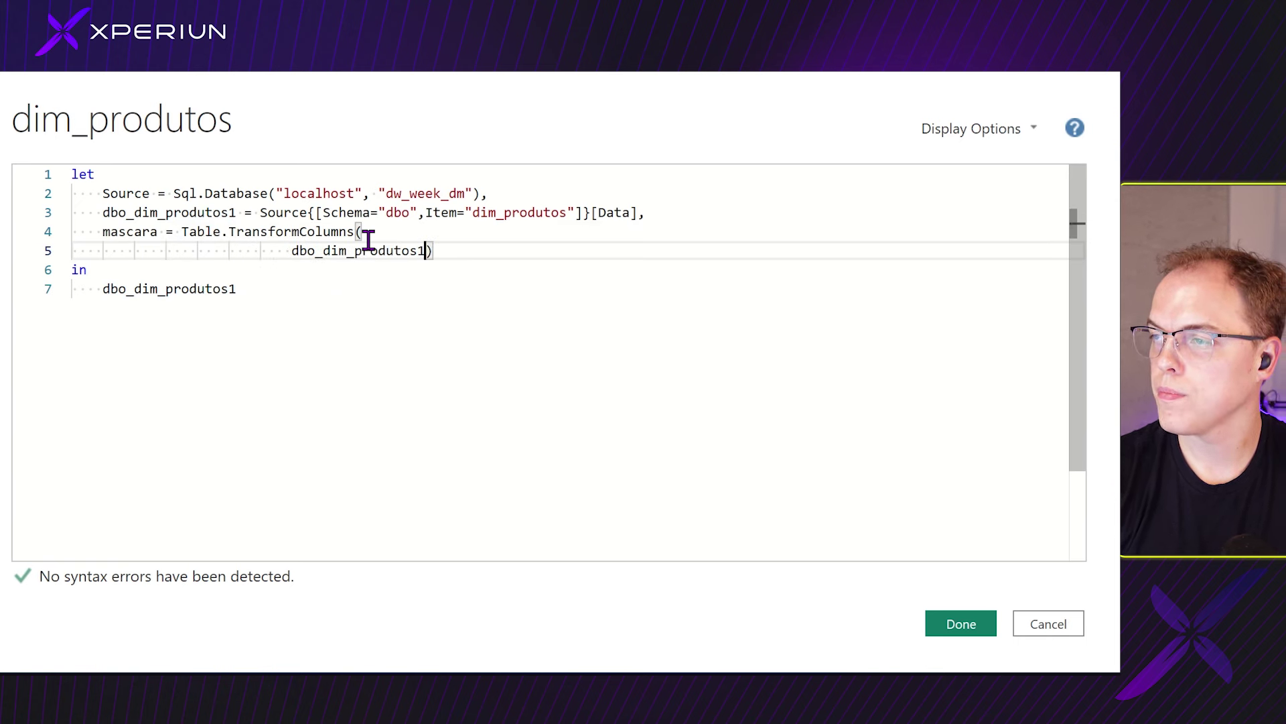
Add a second argument to Table.TransformColumns: a multi-line list holding an empty nested list followed by a comma.
type(",")
key("Return")
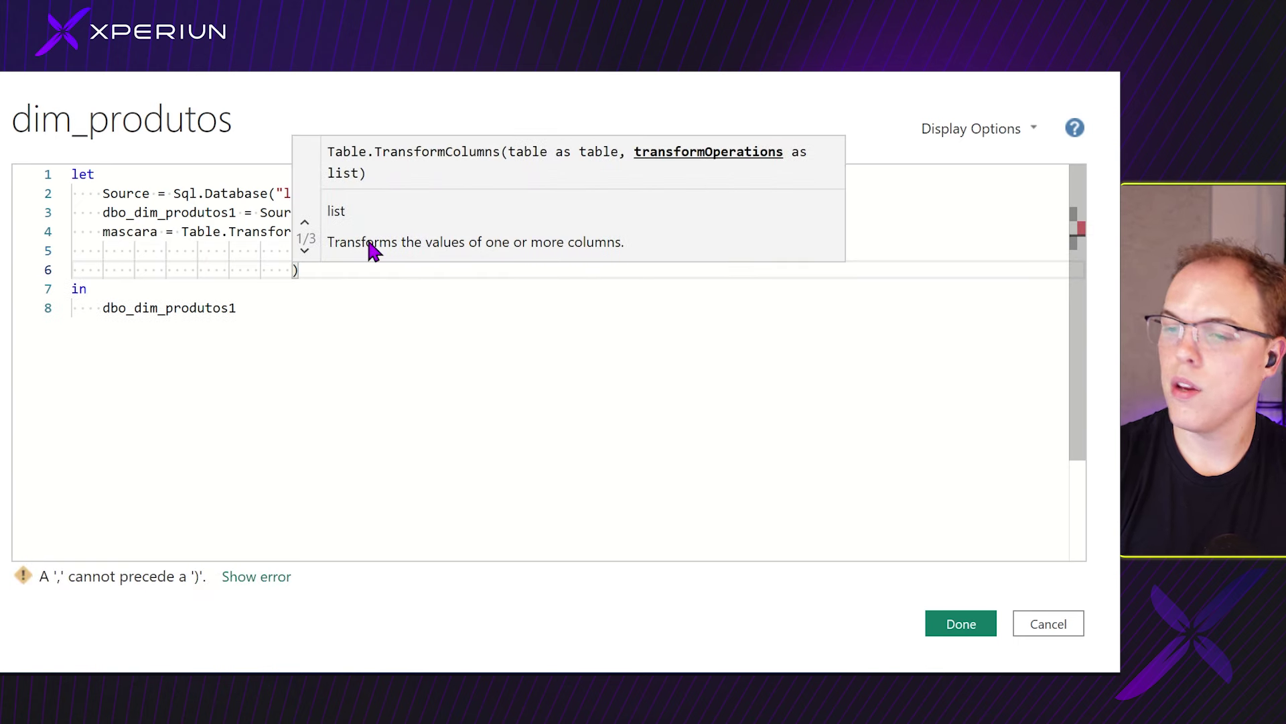
type("{")
key("Return")
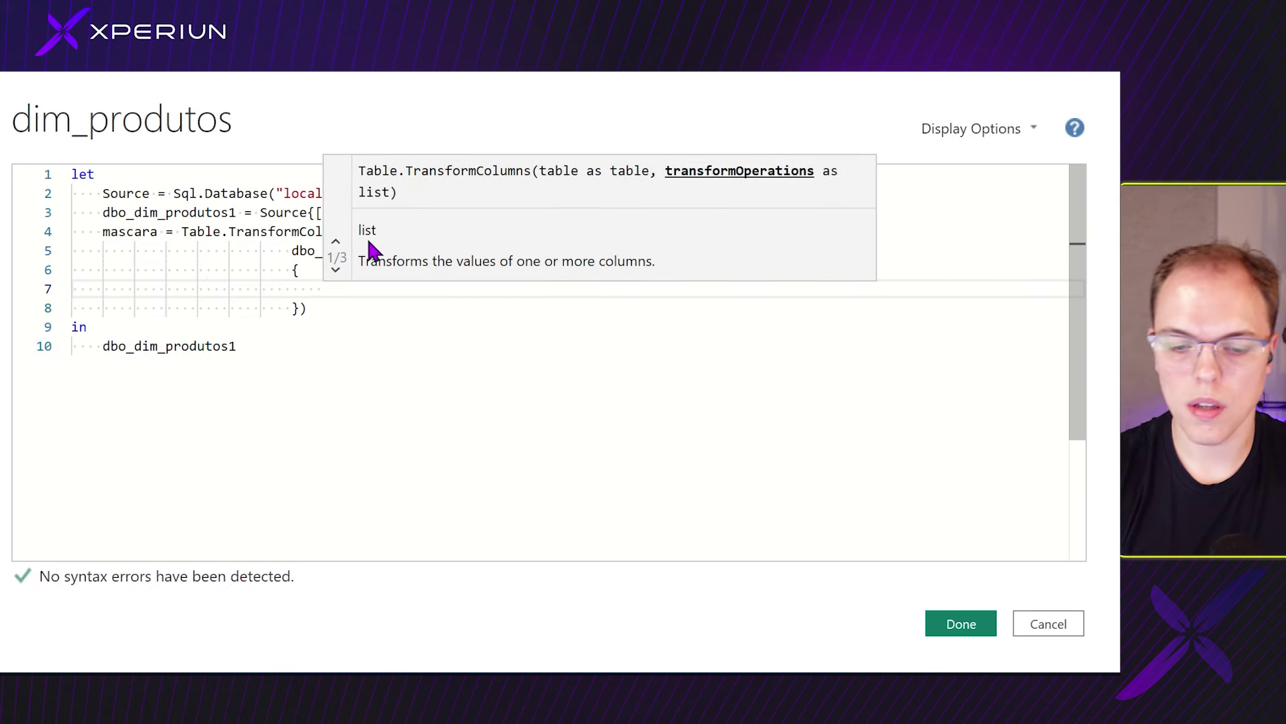
type("{")
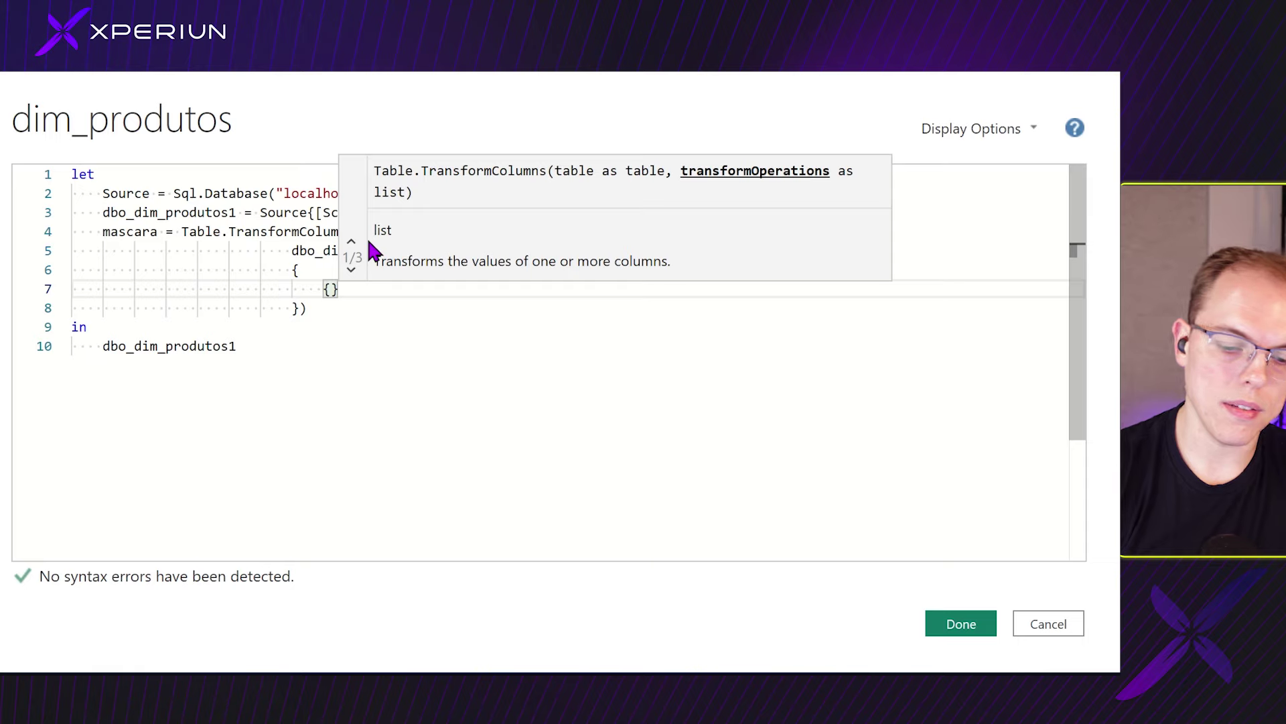
type("},")
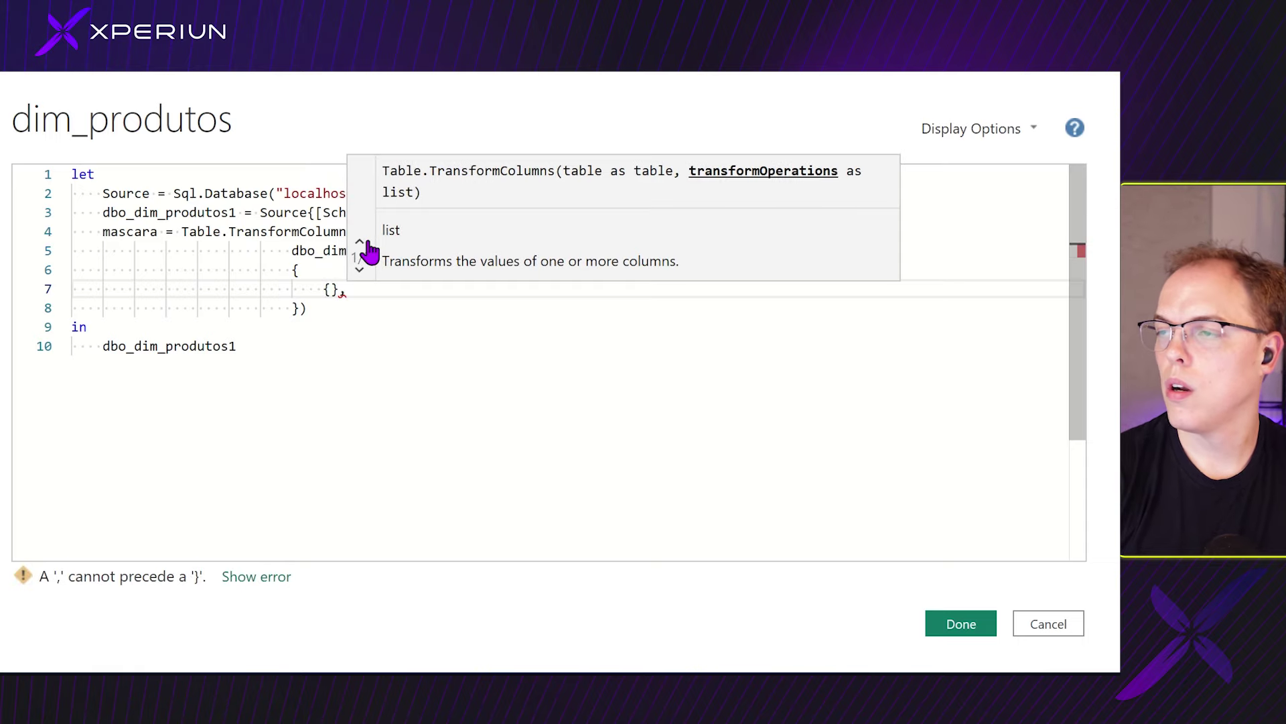
Enter "produto" as the column name in the nested transformation list, followed by a comma.
left_click_drag(295, 67, 532, 491)
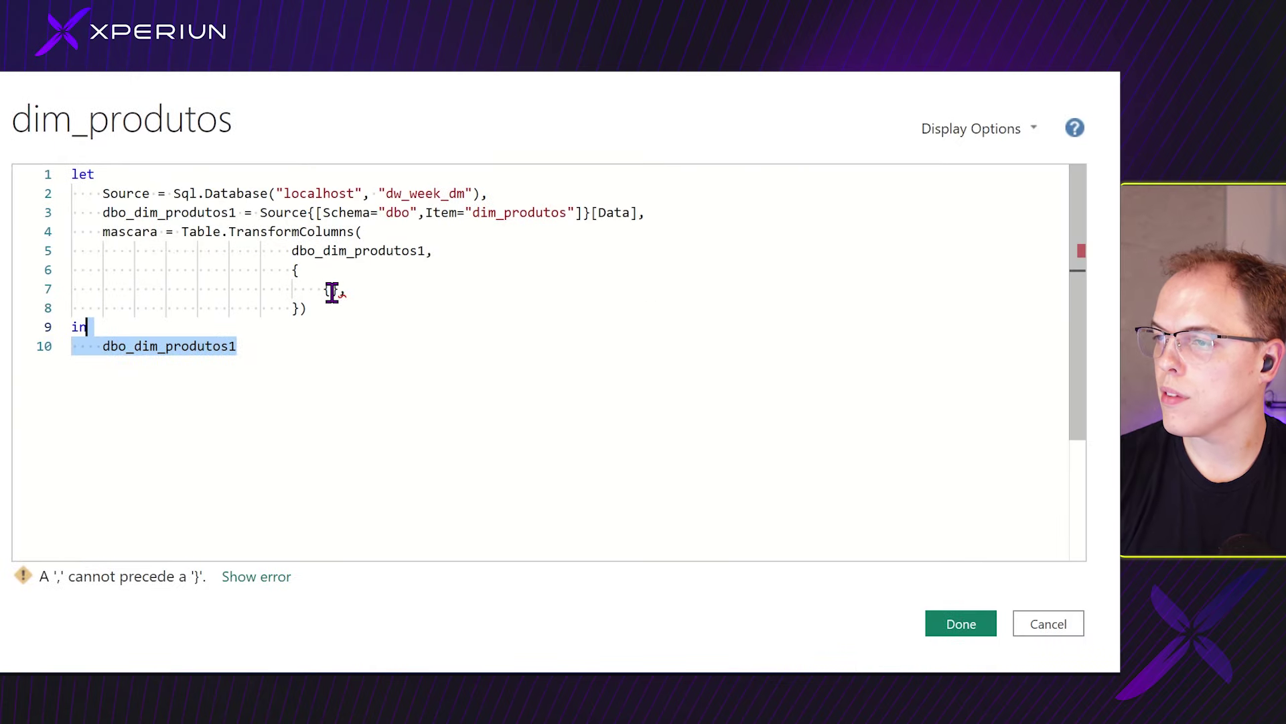
left_click(332, 290)
type("\"\"")
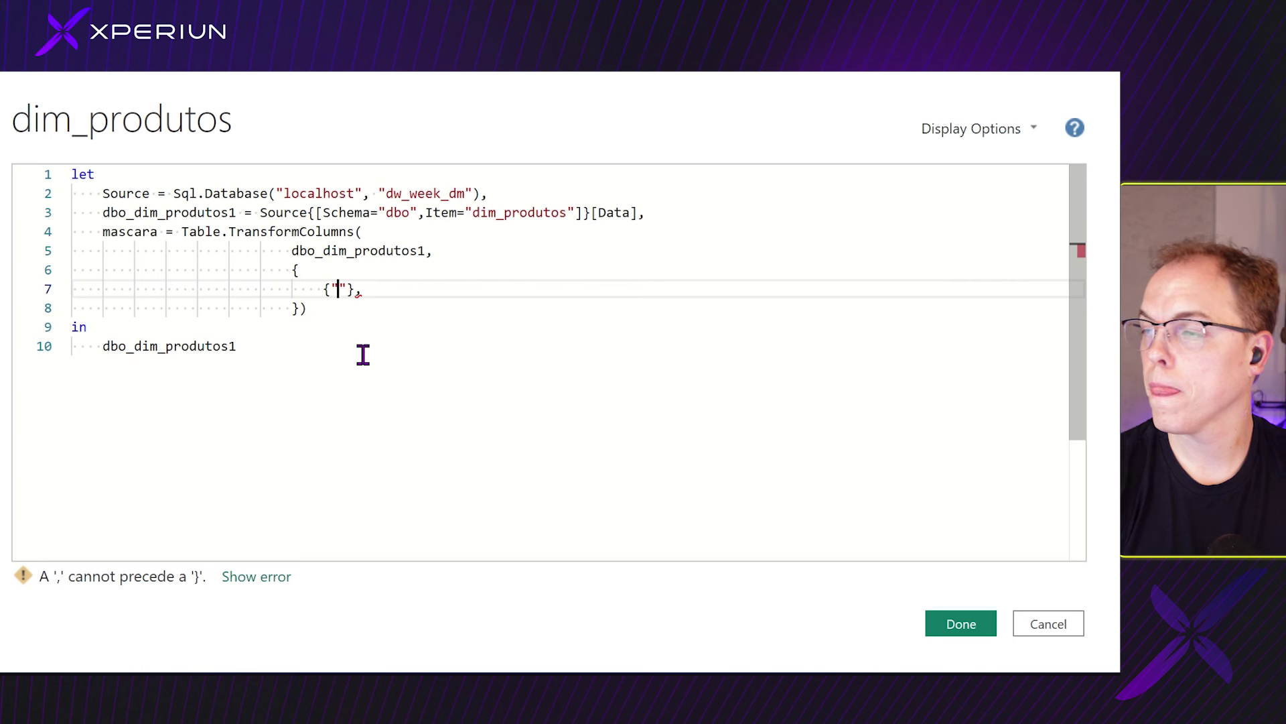
type("produto")
key("Right")
type(", ")
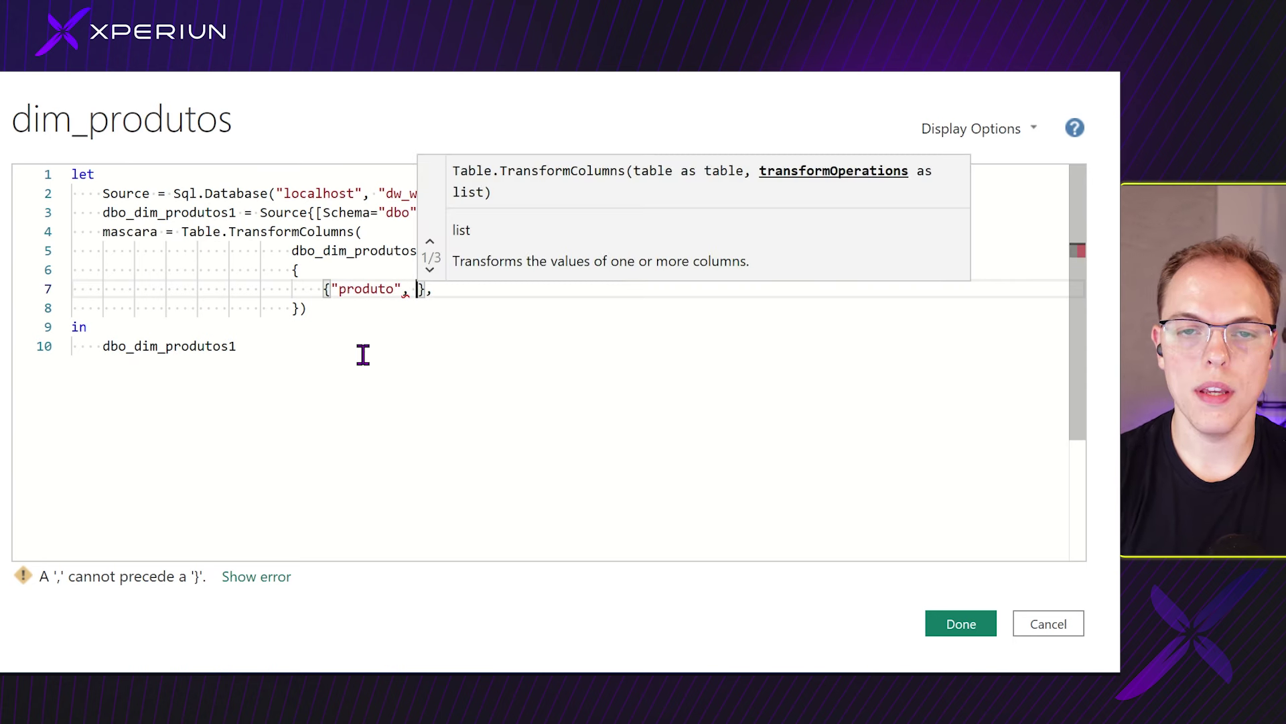
Set the transformation of the "produto" column to each fxMascaraTextoParcial in its nested list.
type("fx")
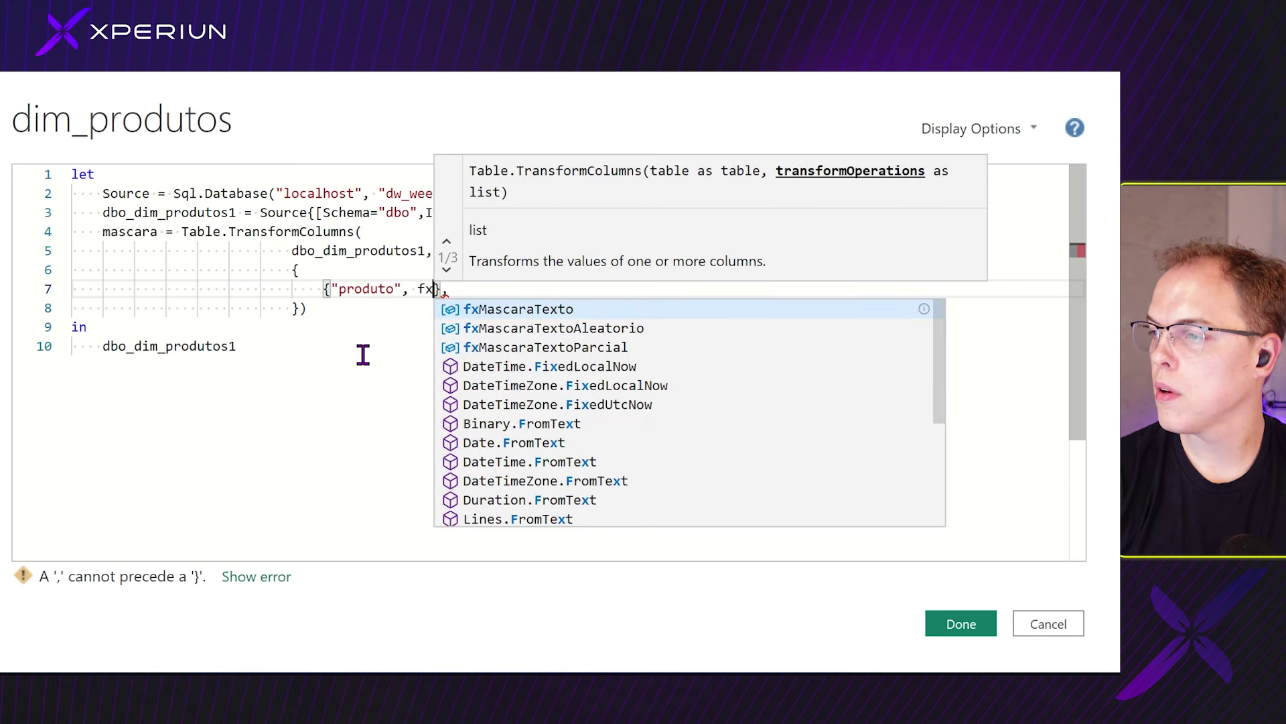
key("BackSpace")
key("BackSpace")
type("each ")
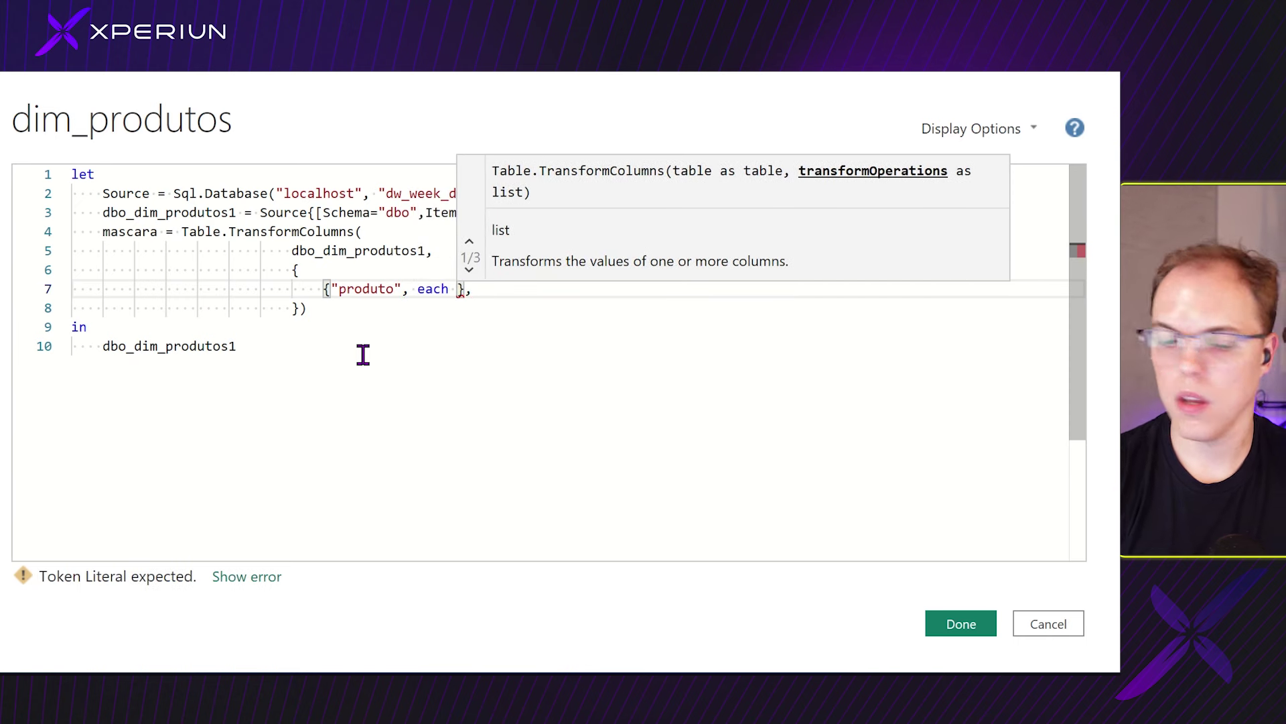
type("fxMasca")
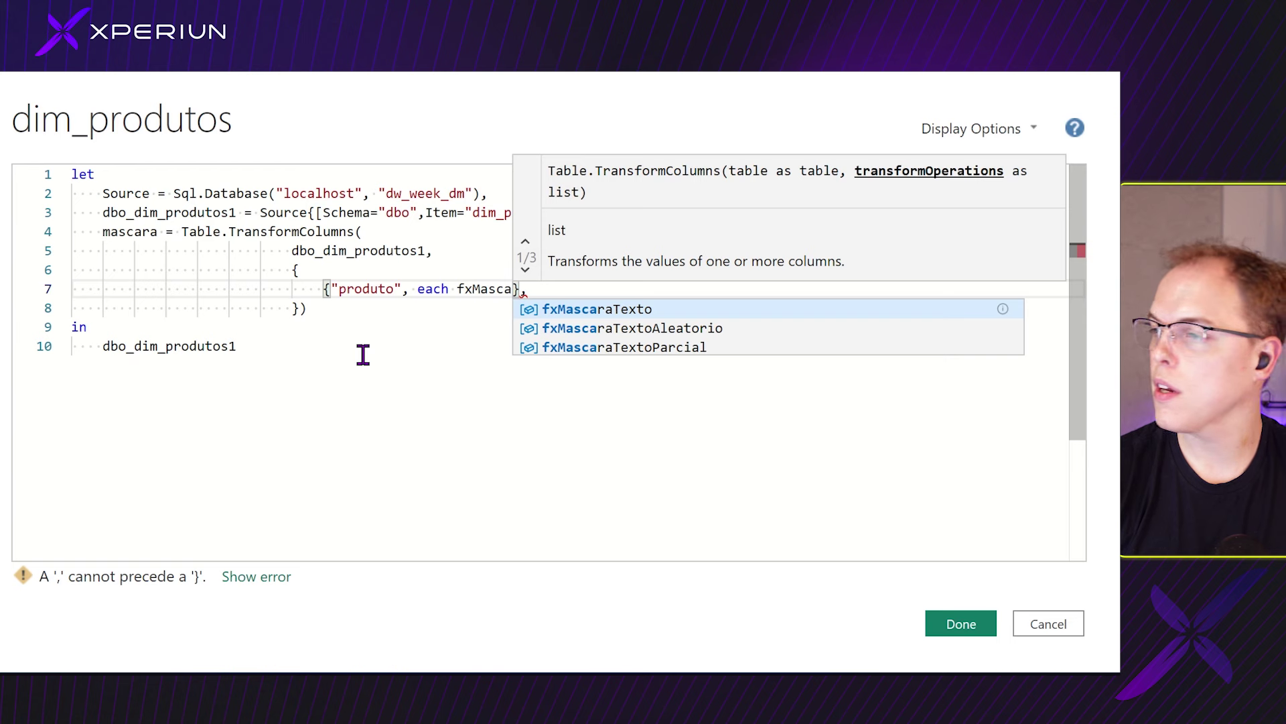
key("Down")
key("Down")
key("Tab")
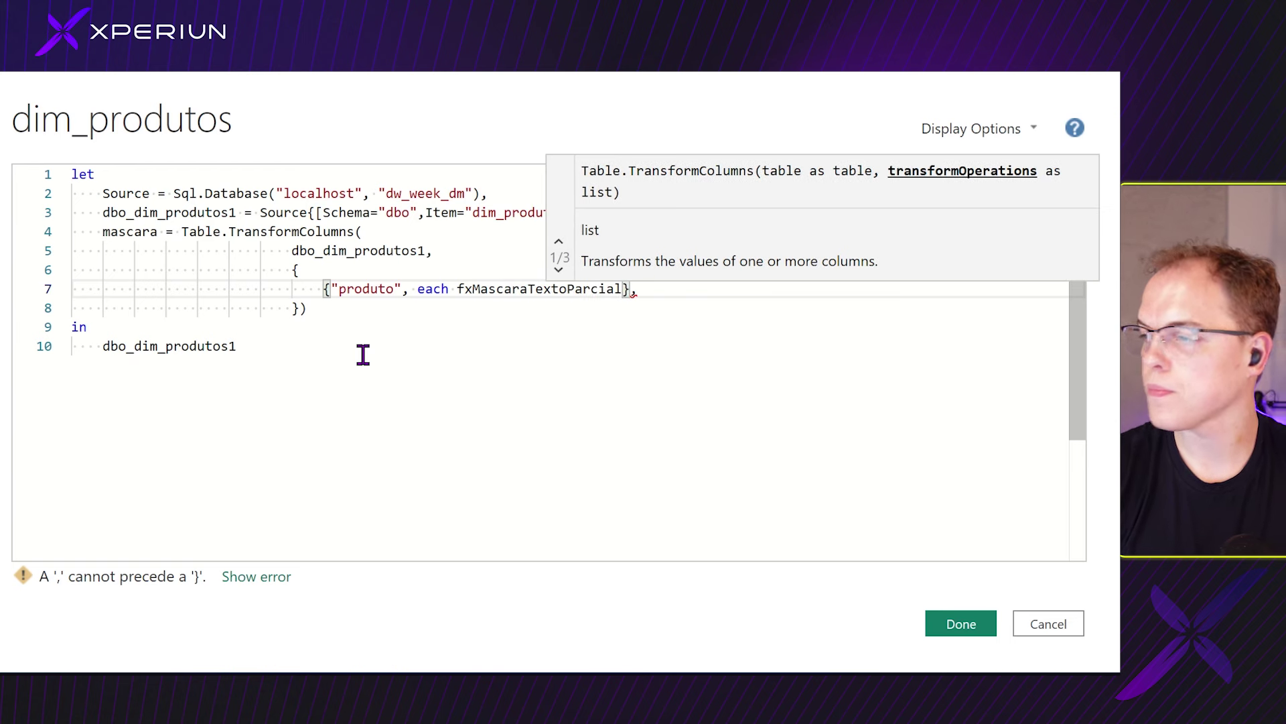
Pass the current value (_) and a visibility of 20 as the arguments of fxMascaraTextoParcial.
type("(_")
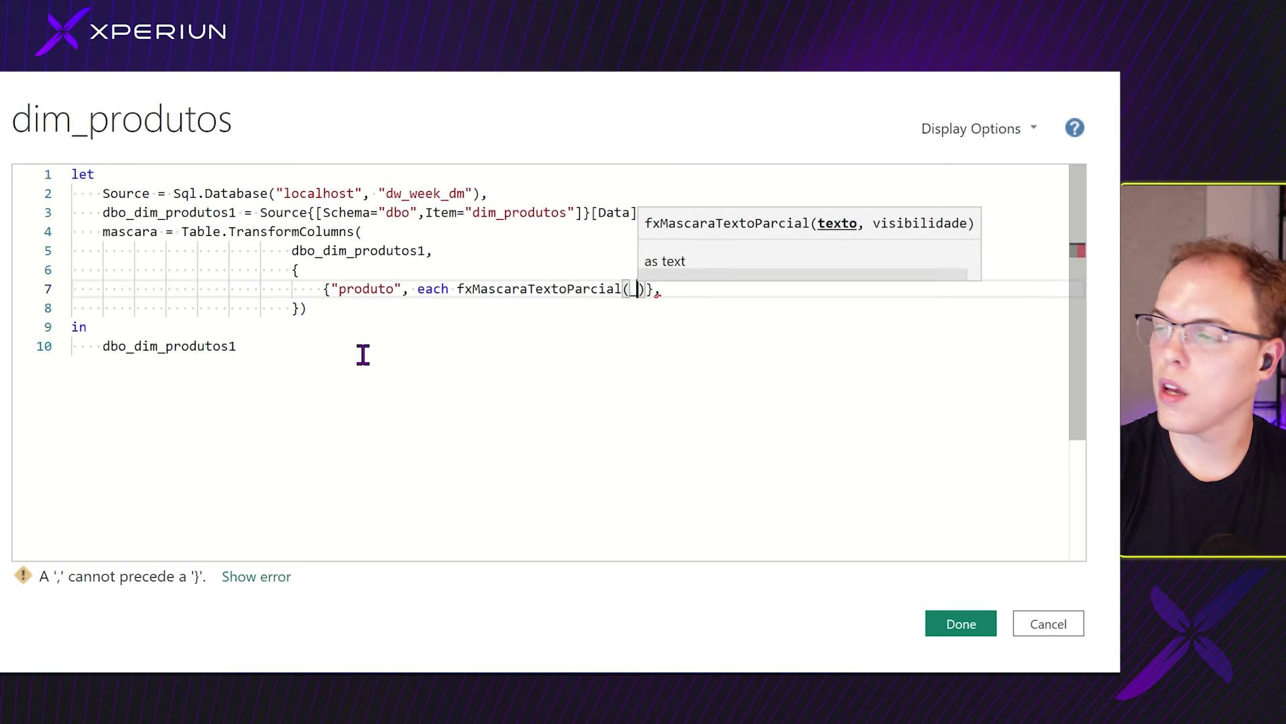
type(", ")
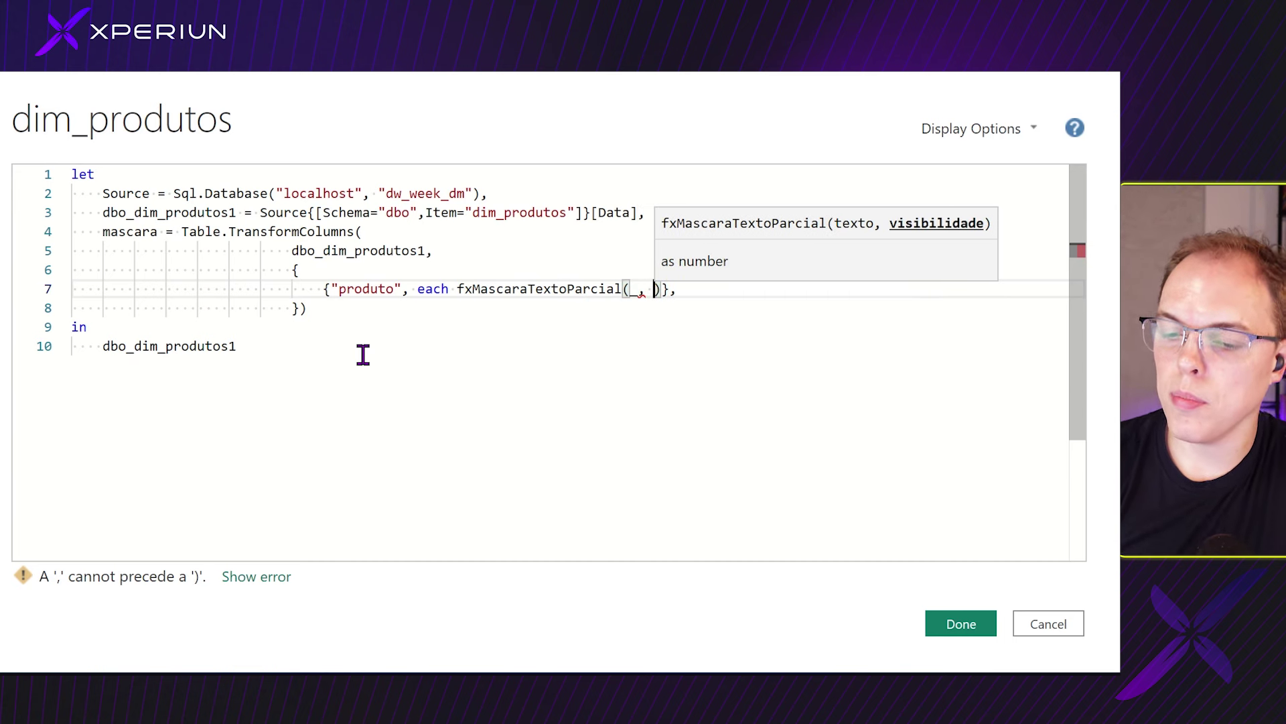
type("20")
key("Right")
key("Right")
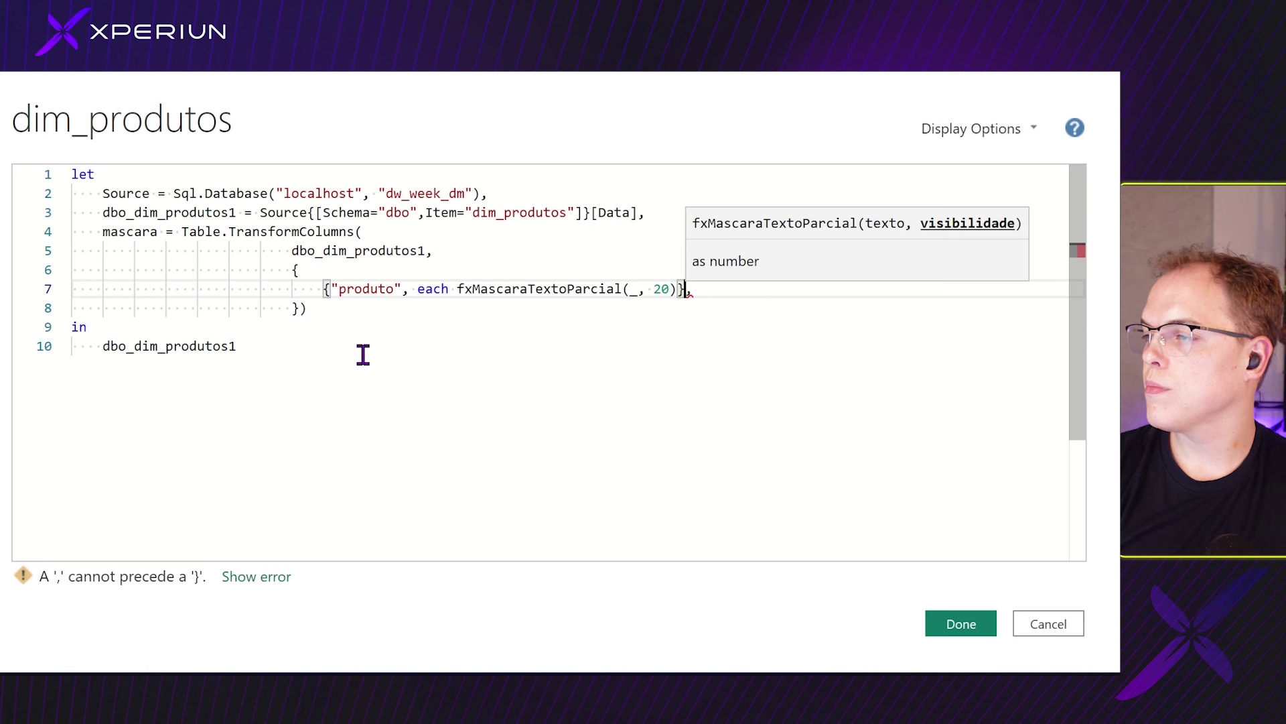
Copy the produto transformation entry onto a new line below and change its column name to "familia".
left_click(544, 348)
left_click_drag(323, 289, 713, 293)
key("ctrl+c")
left_click(712, 293)
key("Return")
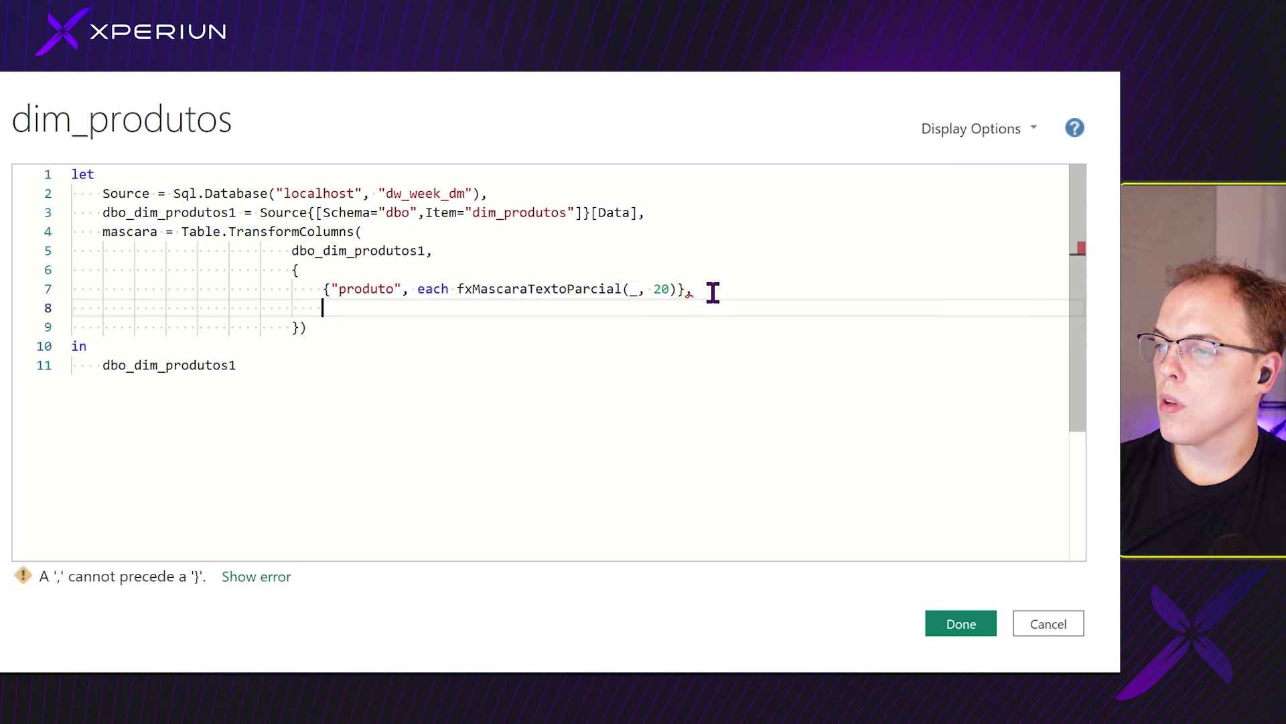
key("ctrl+v")
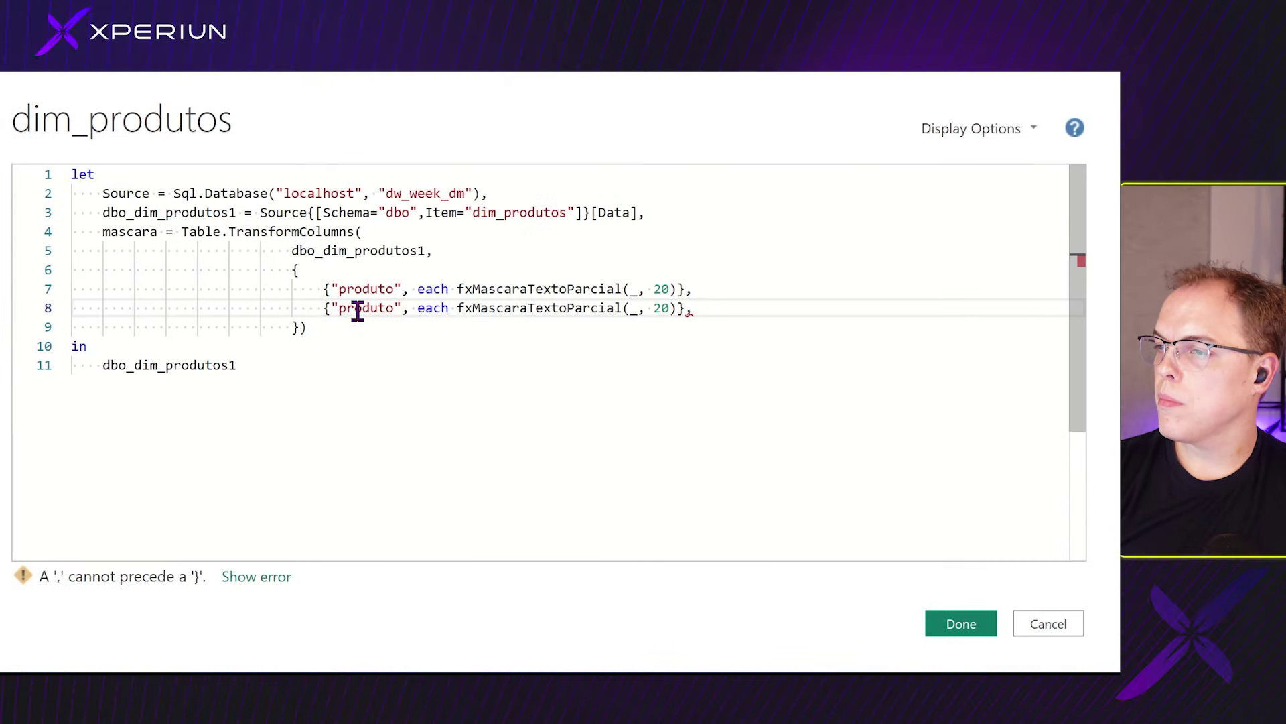
double_click(358, 308)
type("familia")
Add a third copy of the transformation entry on its own line for the "grupo" column.
left_click(725, 313)
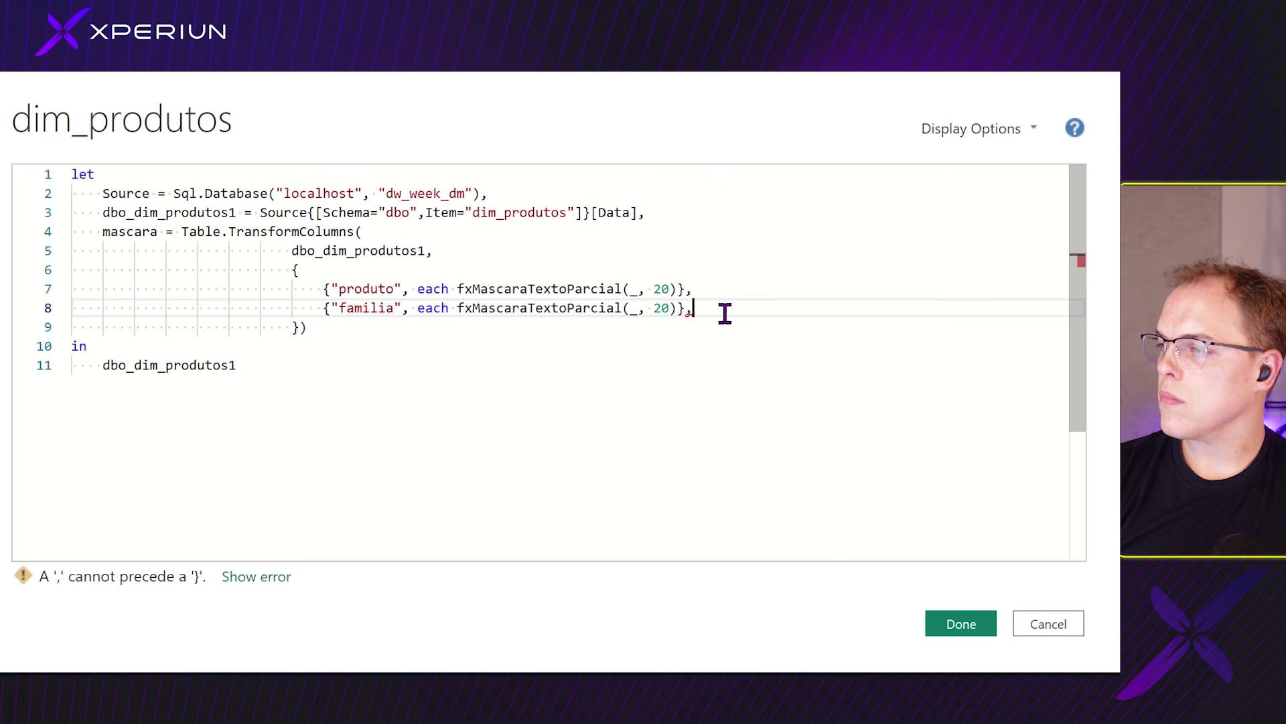
key("Return")
key("ctrl+v")
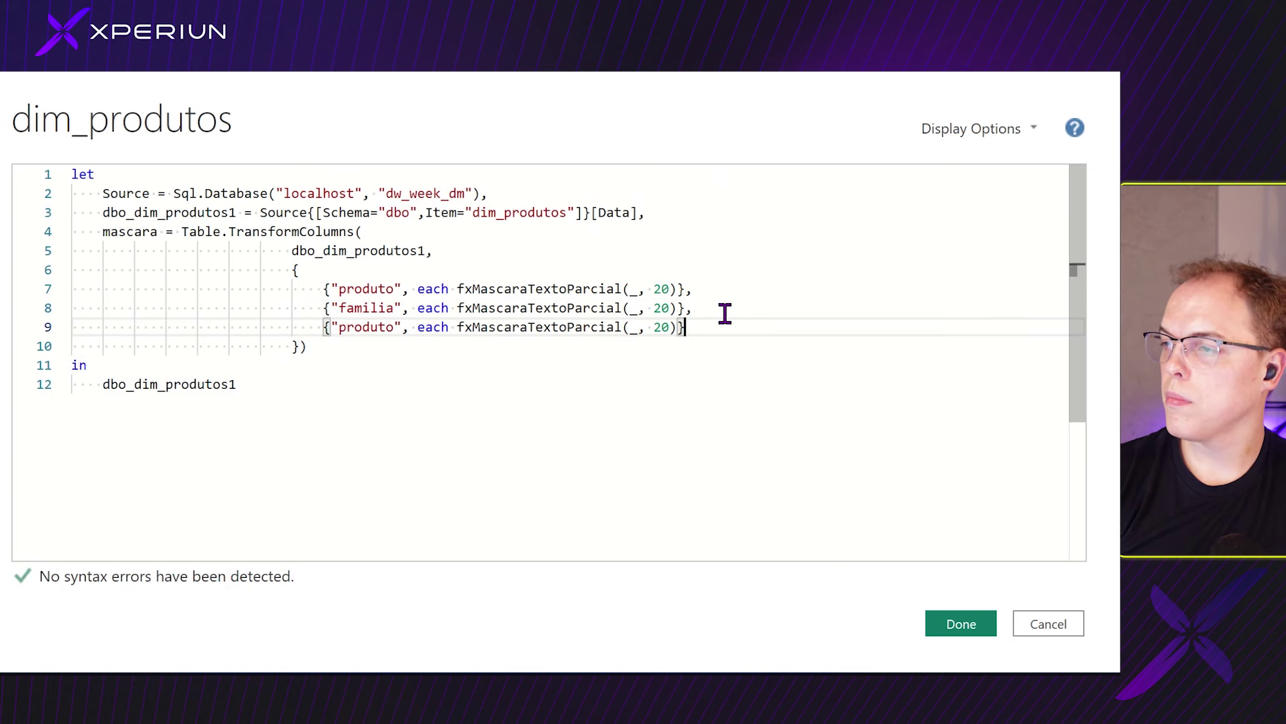
double_click(370, 327)
type("grupo")
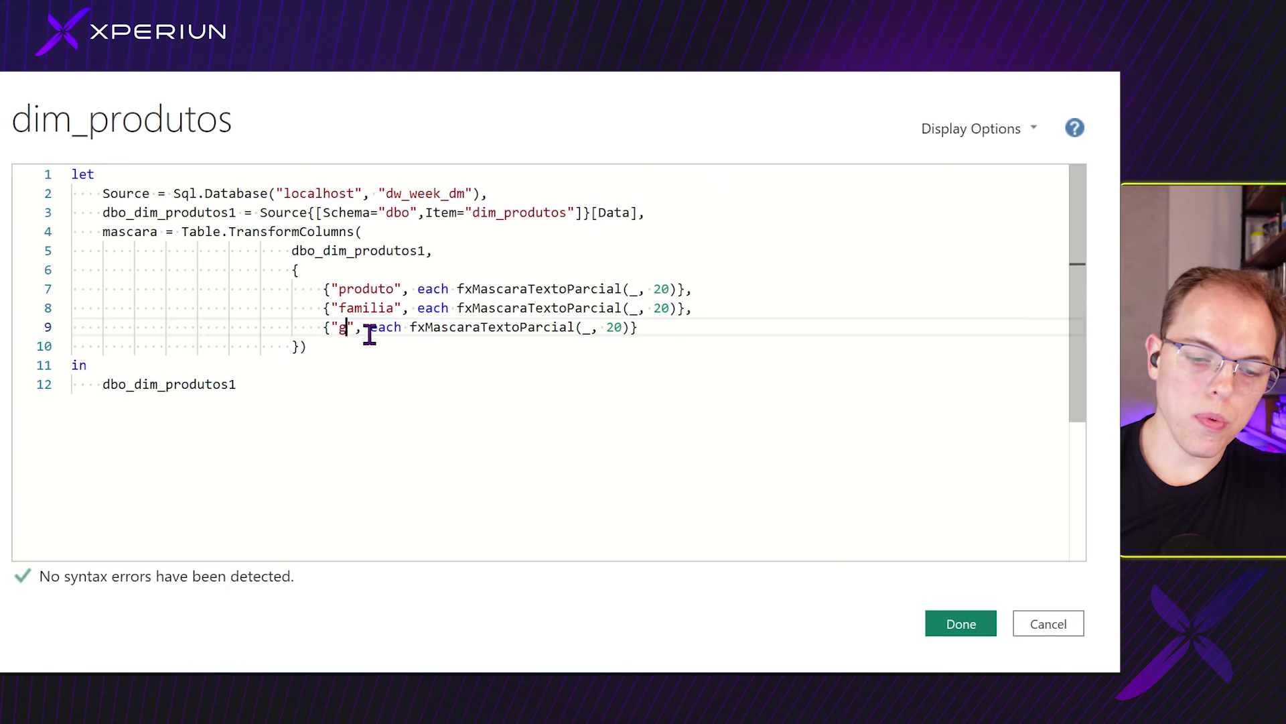
Add type text as the third item of the produto, familia and grupo transformation entries.
left_click(686, 292)
type(", typ")
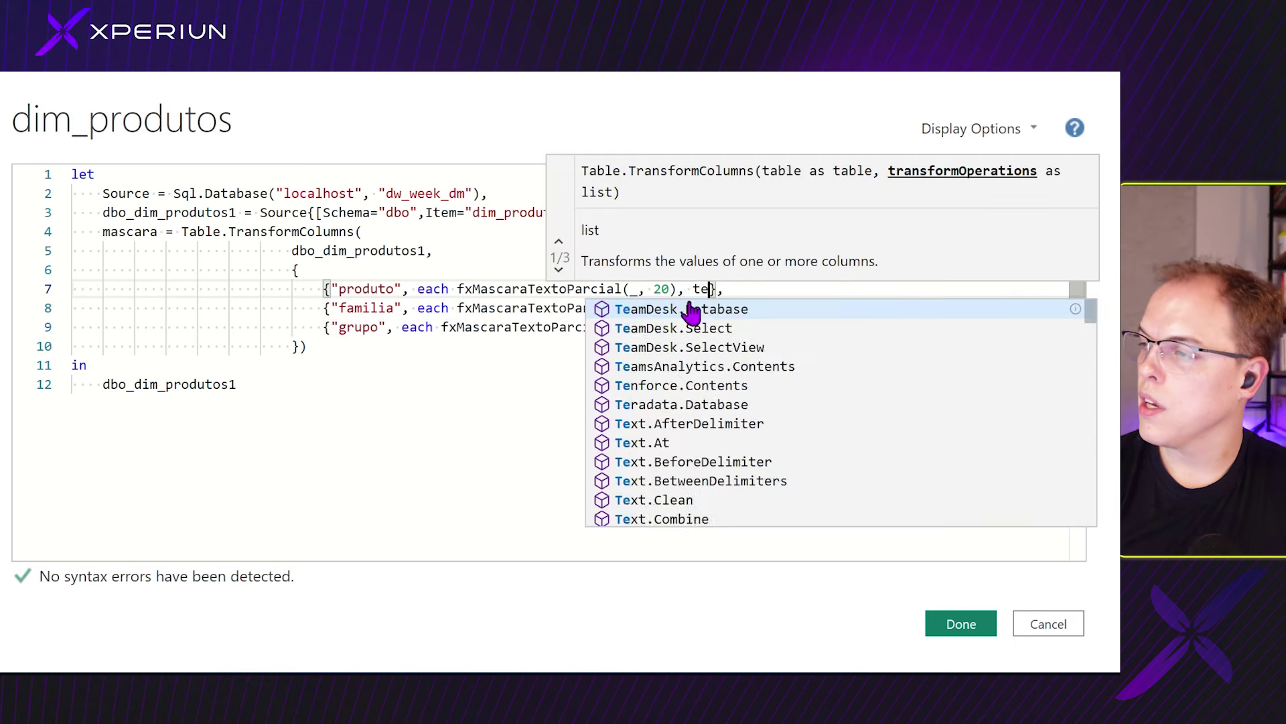
type("e text")
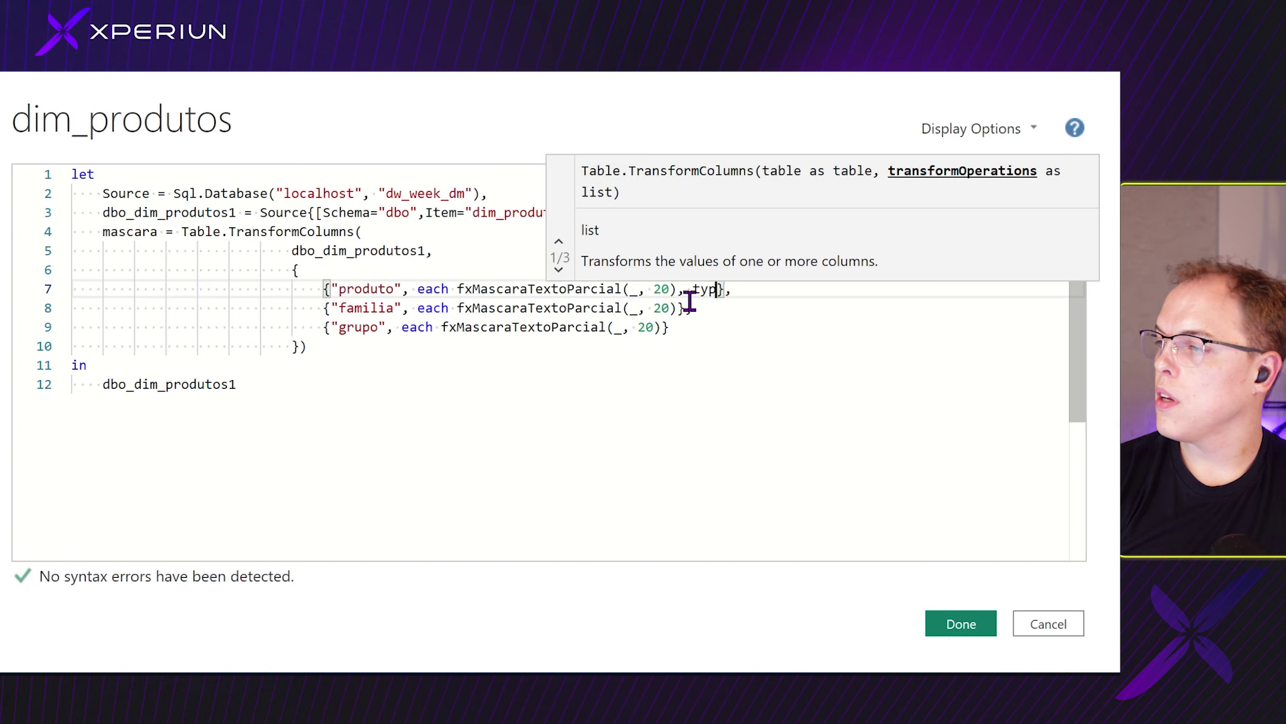
left_click_drag(679, 290, 771, 290)
key("ctrl+c")
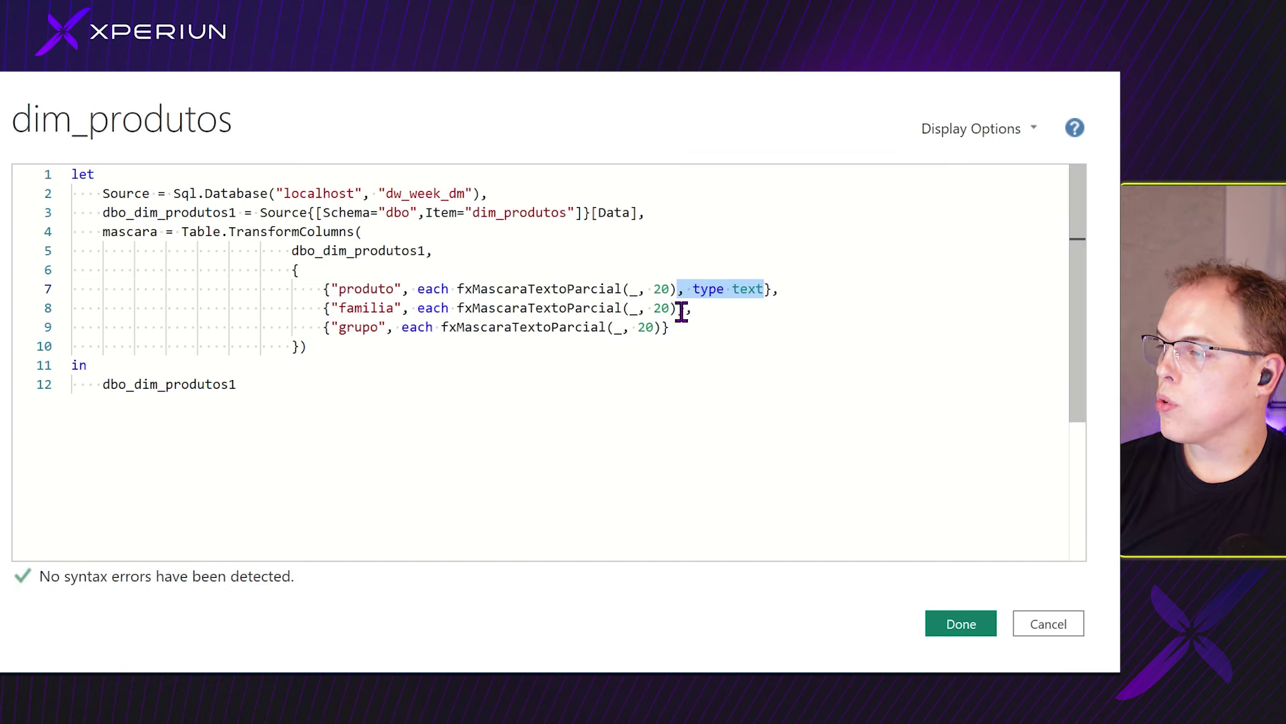
left_click(678, 308)
key("ctrl+v")
left_click(663, 329)
key("ctrl+v")
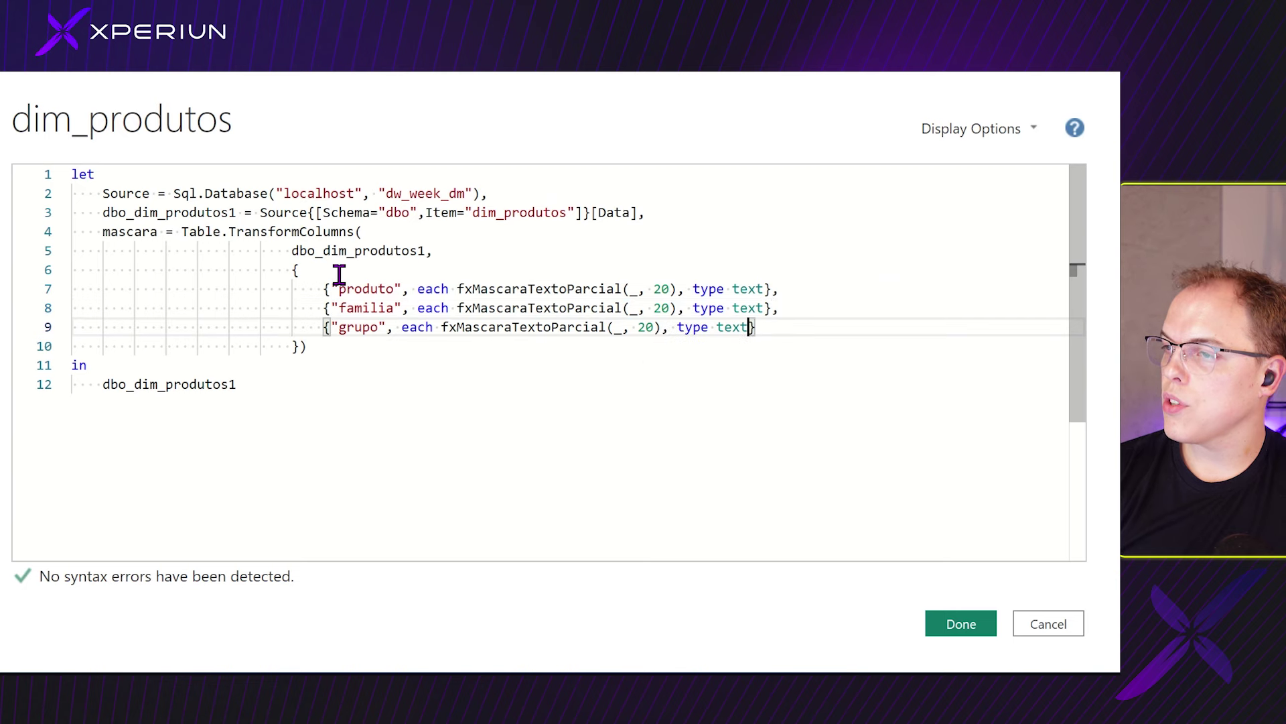
Replace dbo_dim_produtos1 in the in clause with mascara and apply the query code.
double_click(147, 231)
key("ctrl+c")
double_click(113, 384)
key("ctrl+v")
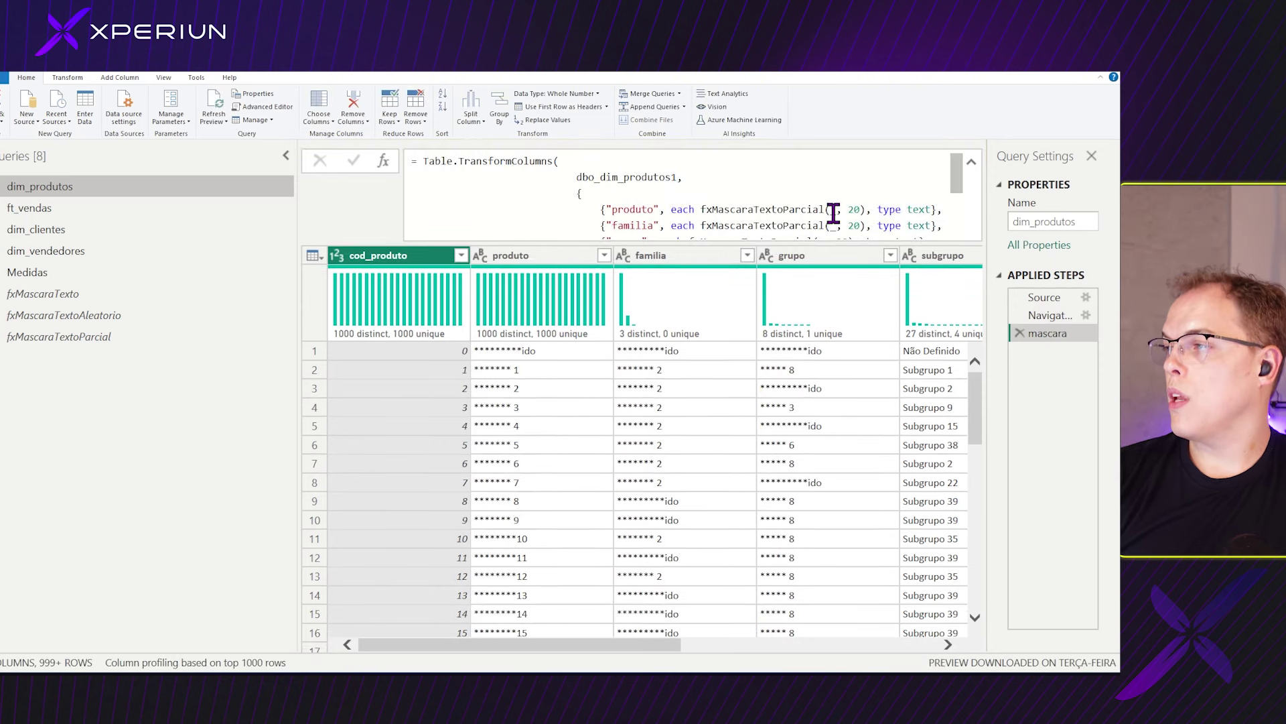
Change the visibility argument of fxMascaraTextoParcial to 40 for produto, familia and grupo, and check the masked rows.
scroll(706, 430, "down", 4)
scroll(724, 464, "down", 5)
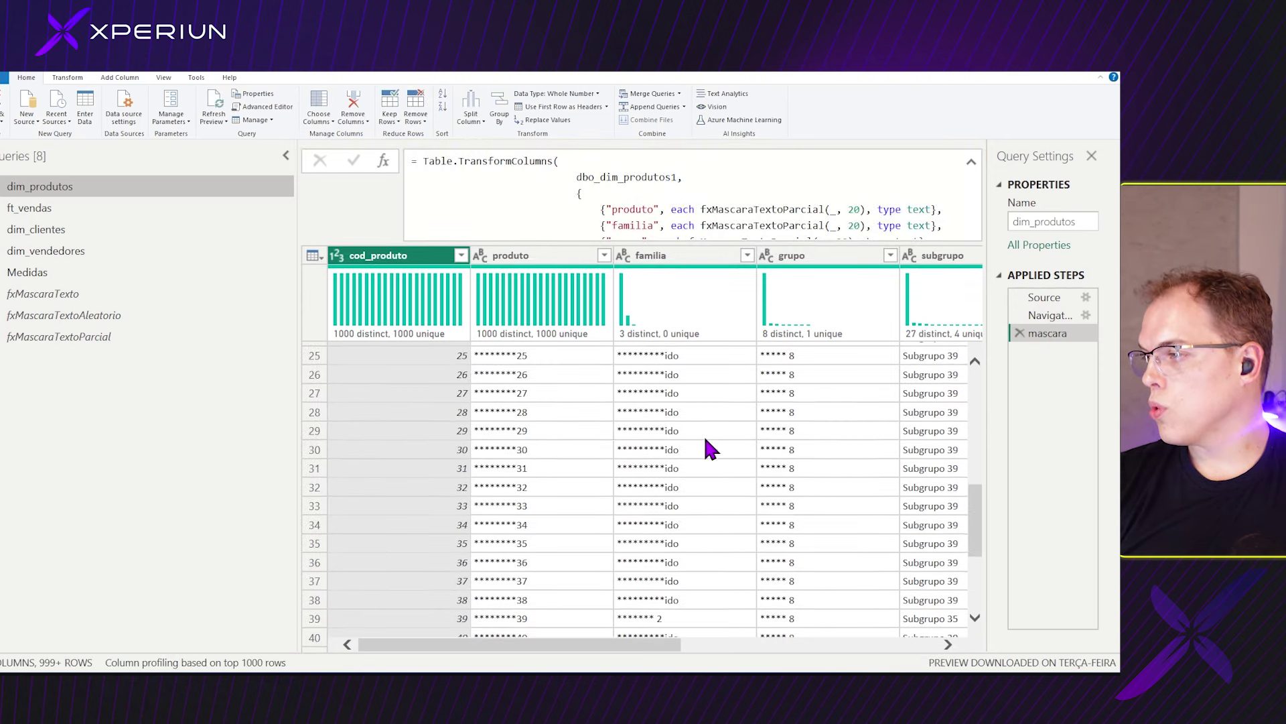
scroll(677, 371, "up", 3)
double_click(855, 209)
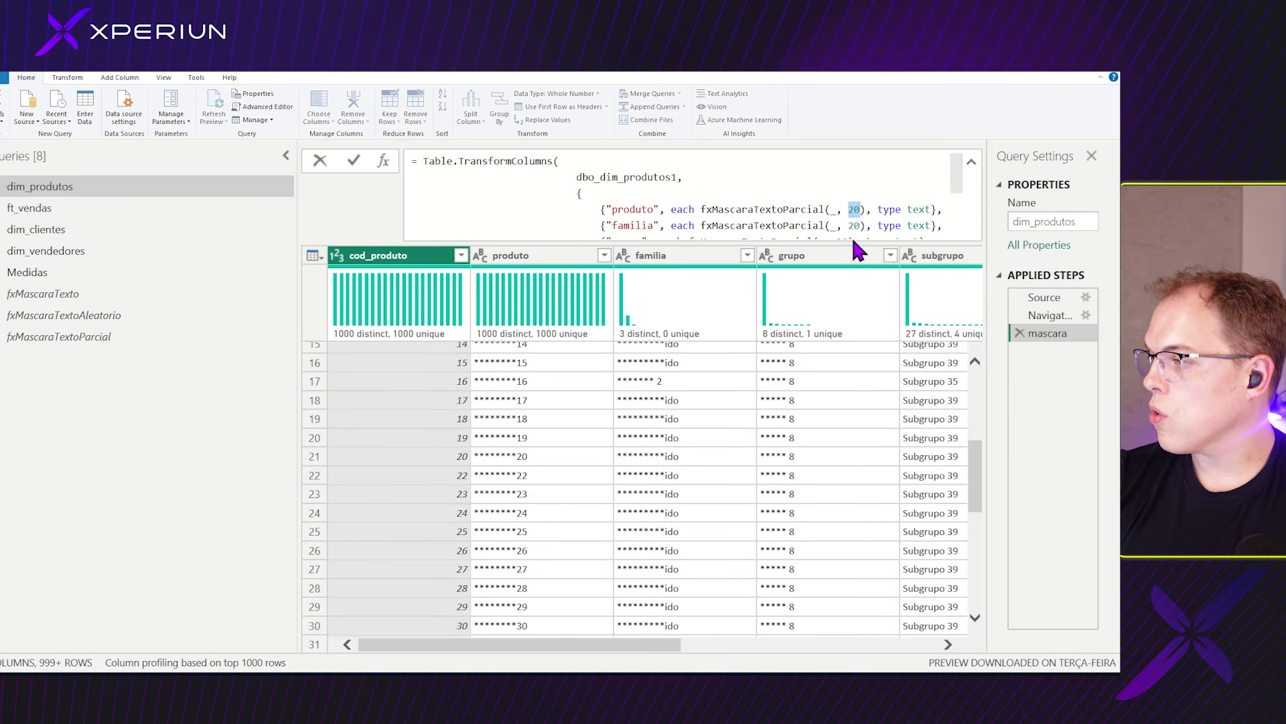
type("40")
double_click(852, 215)
type("40")
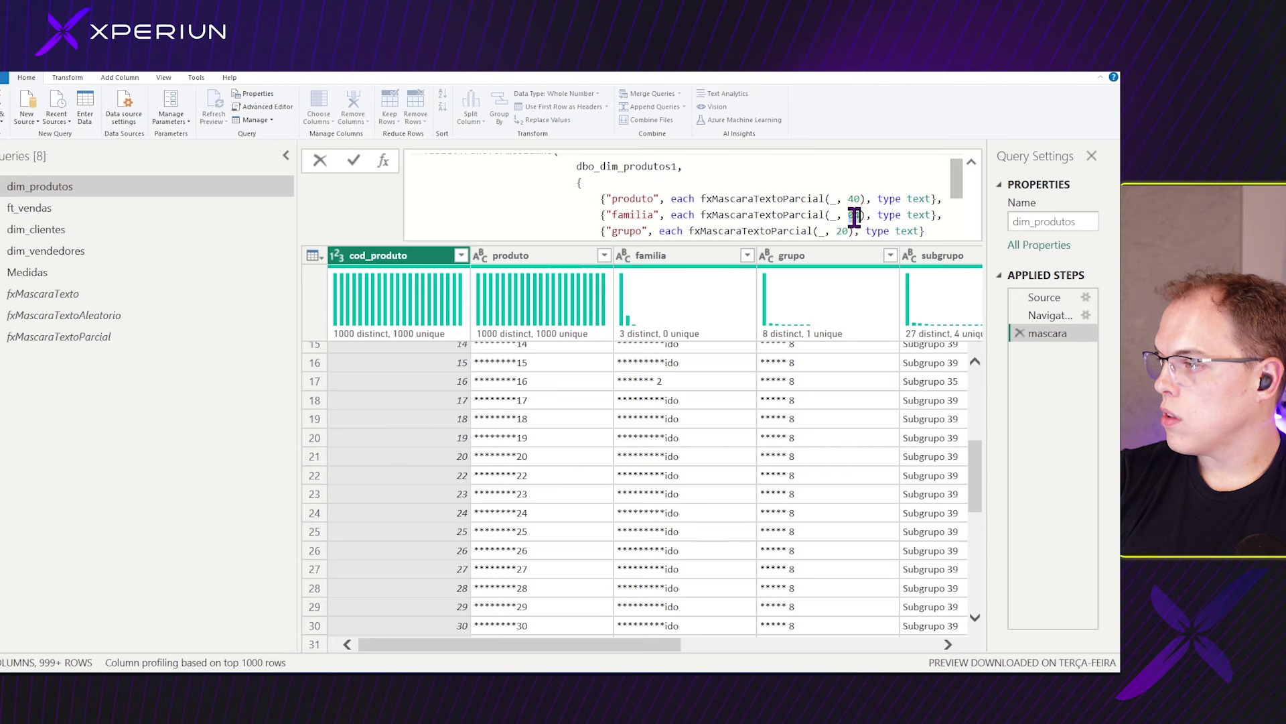
key("ctrl+End")
double_click(847, 200)
type("40")
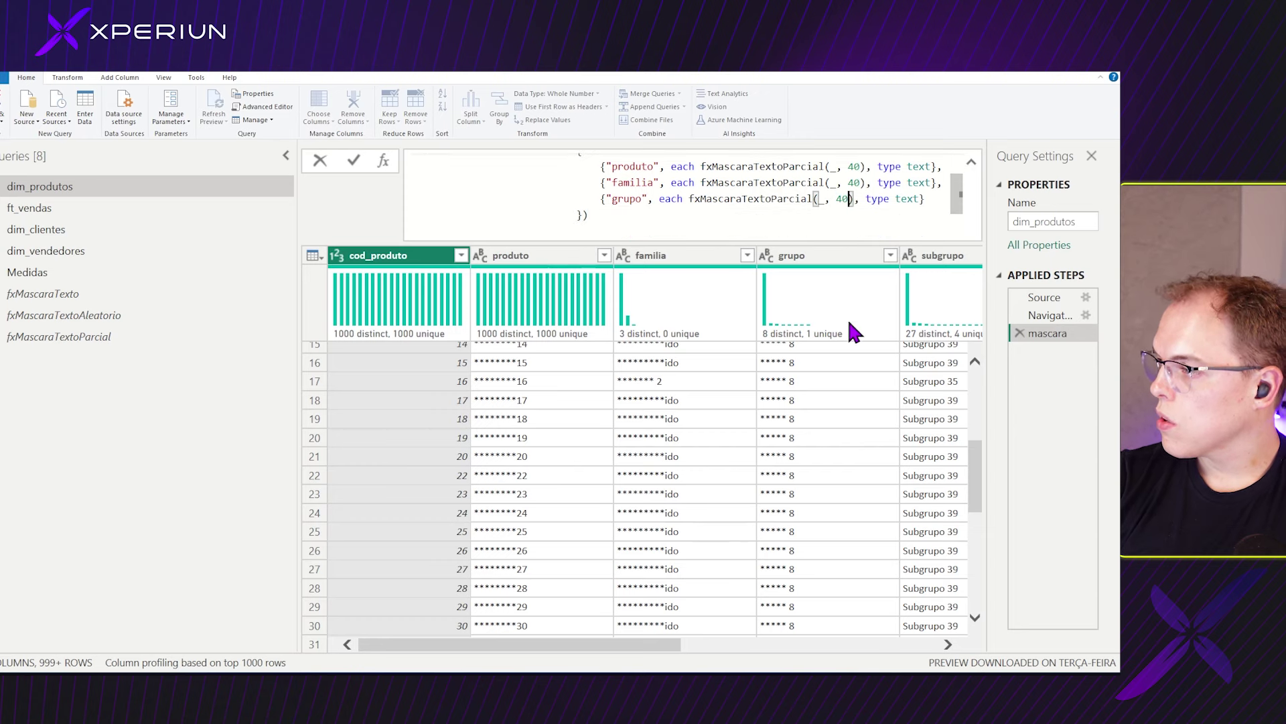
key("Return")
scroll(622, 388, "down", 6)
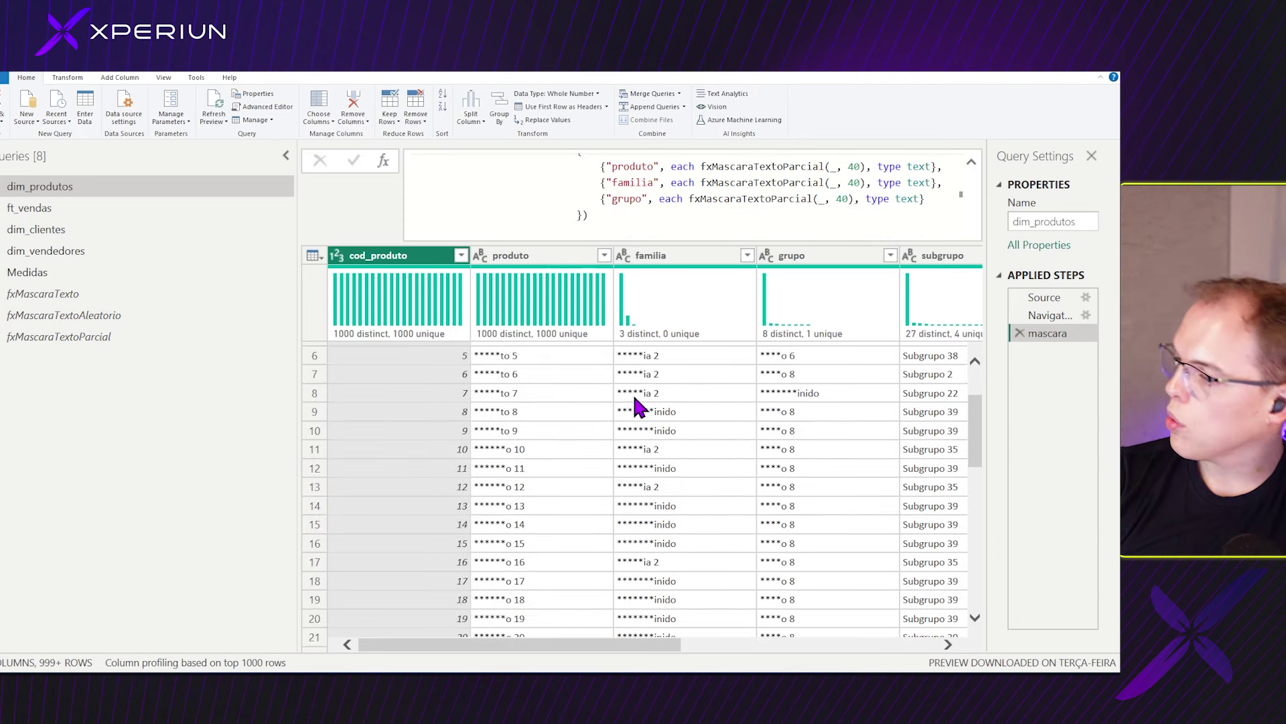
scroll(690, 436, "up", 6)
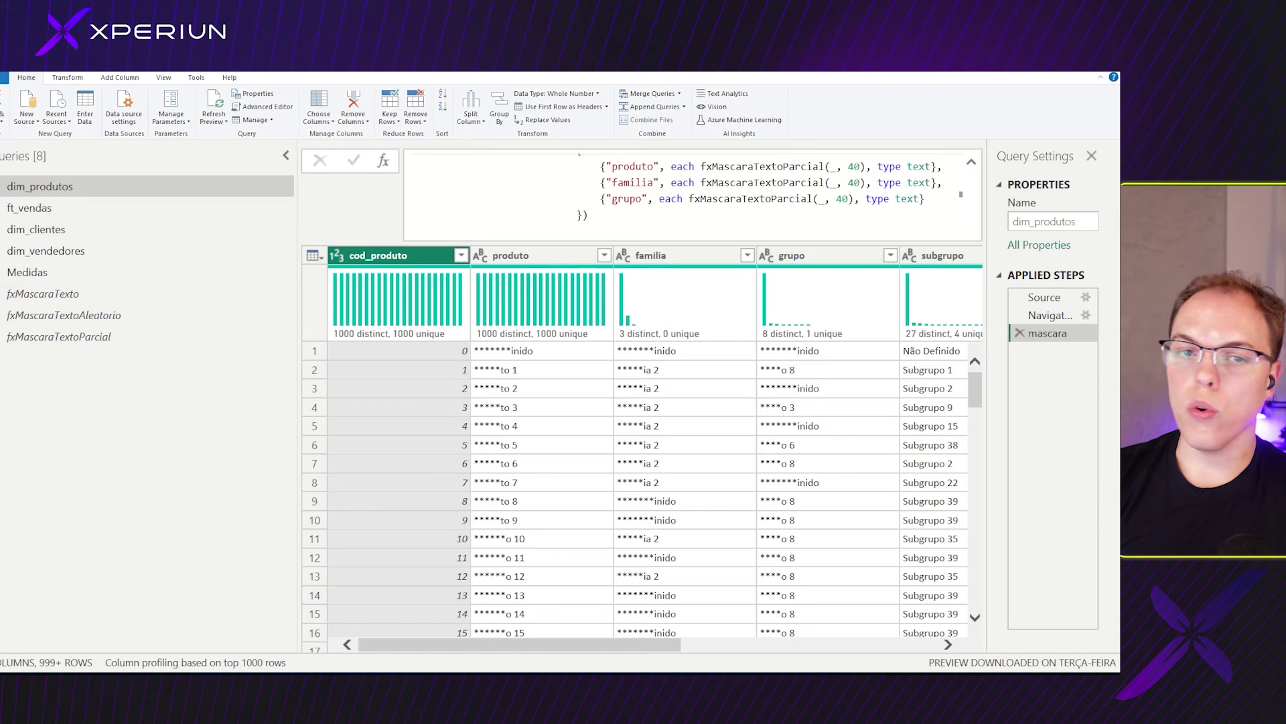
Duplicate the venda_bruta column of the ft_vendas query and name the copy venda_bruta1.
left_click(71, 212)
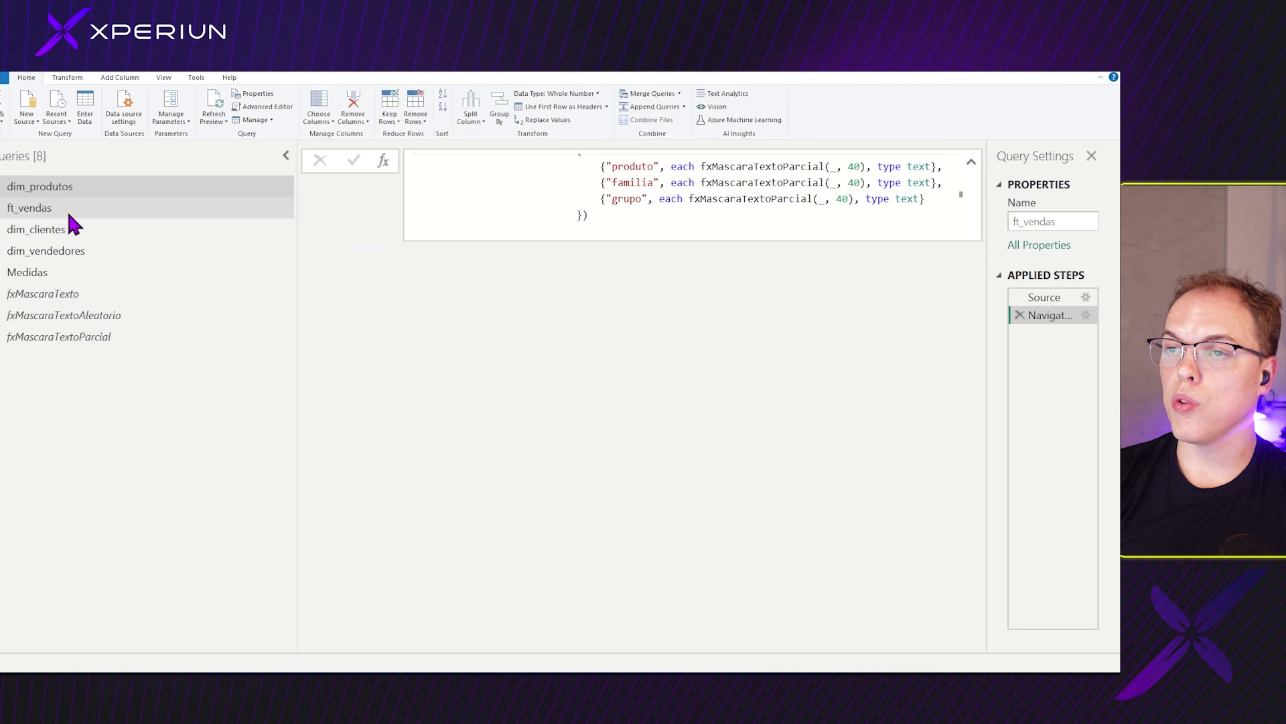
scroll(533, 497, "right", 5)
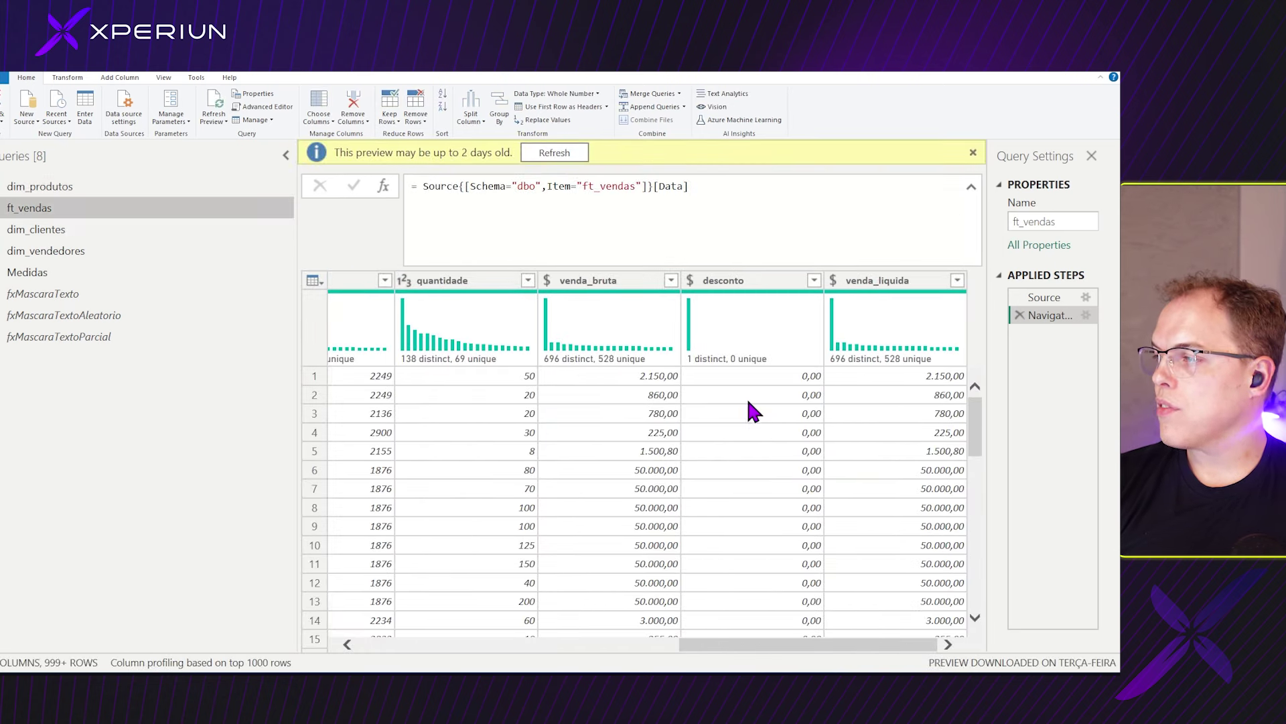
right_click(606, 281)
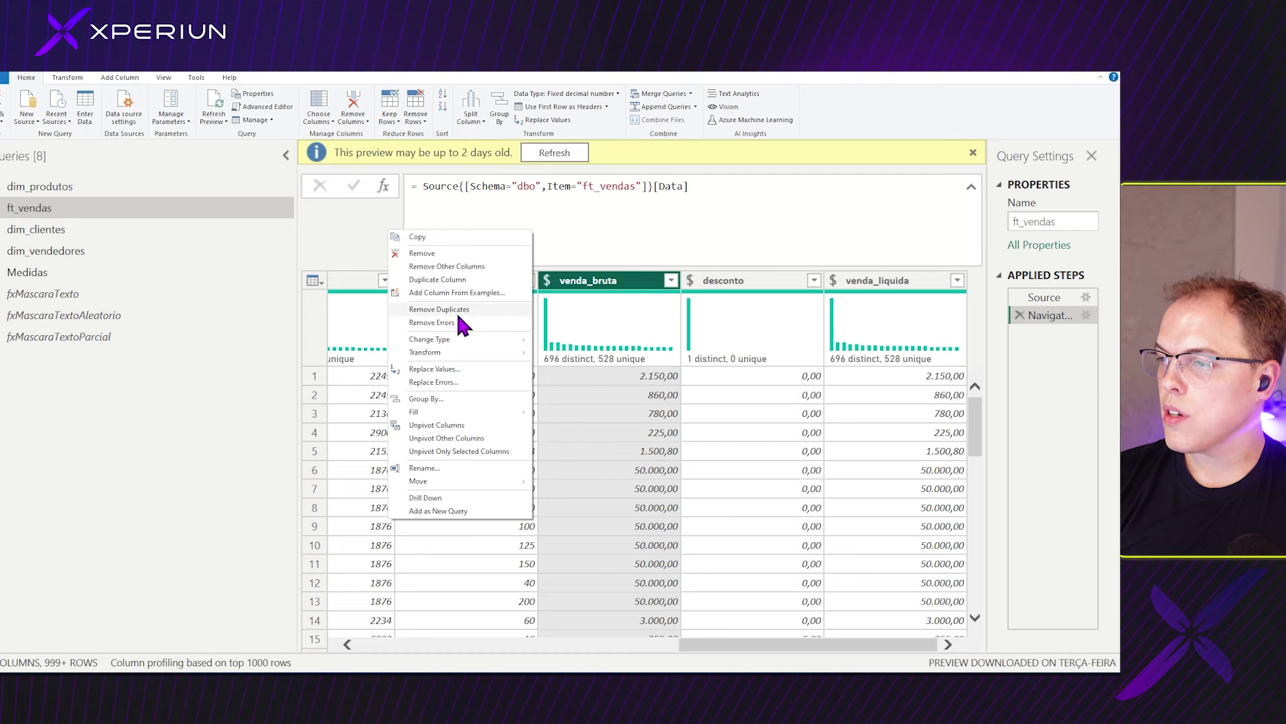
left_click(458, 280)
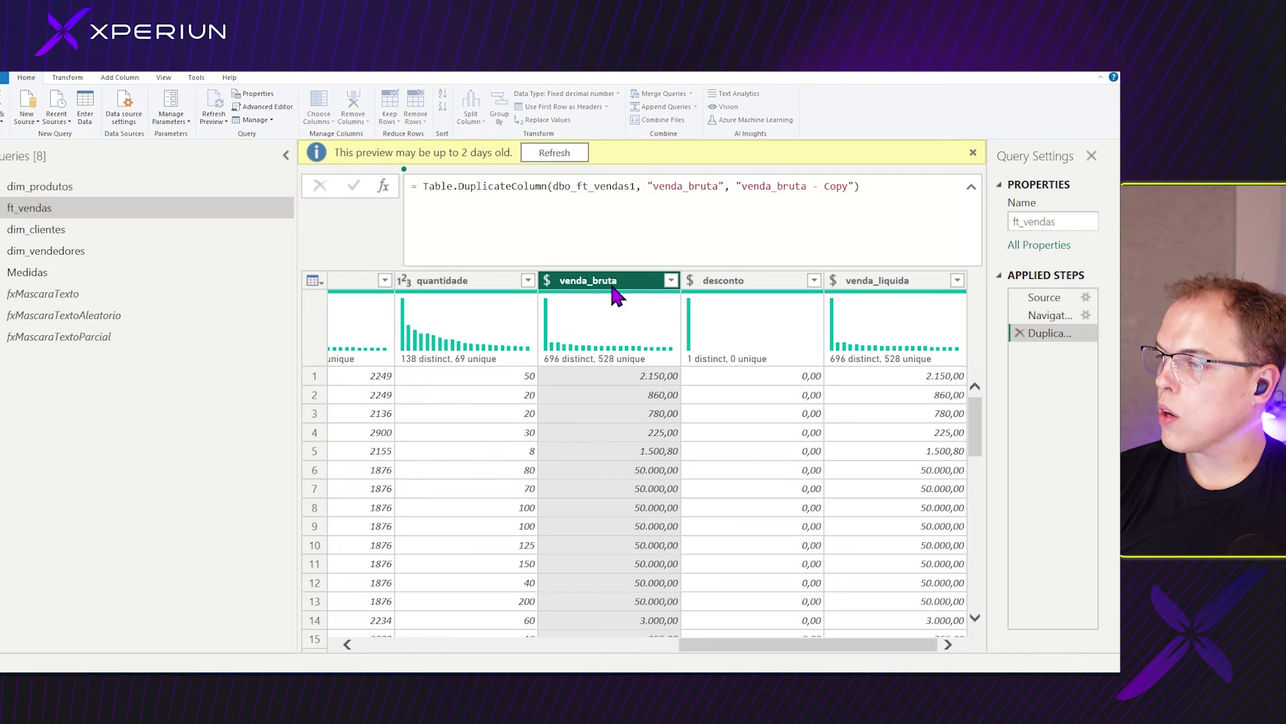
left_click_drag(848, 162, 814, 163)
type("1")
key("Return")
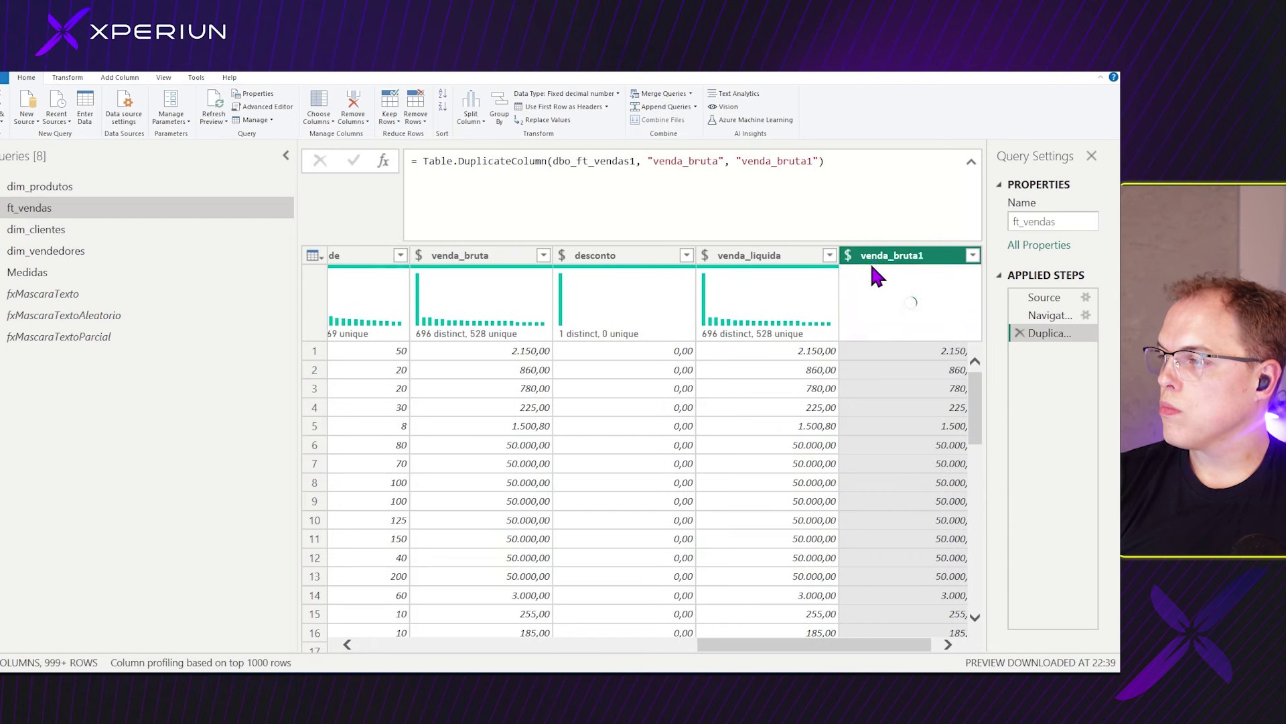
Duplicate the venda_bruta1 column and name the new copy venda_bruta2.
right_click(870, 263)
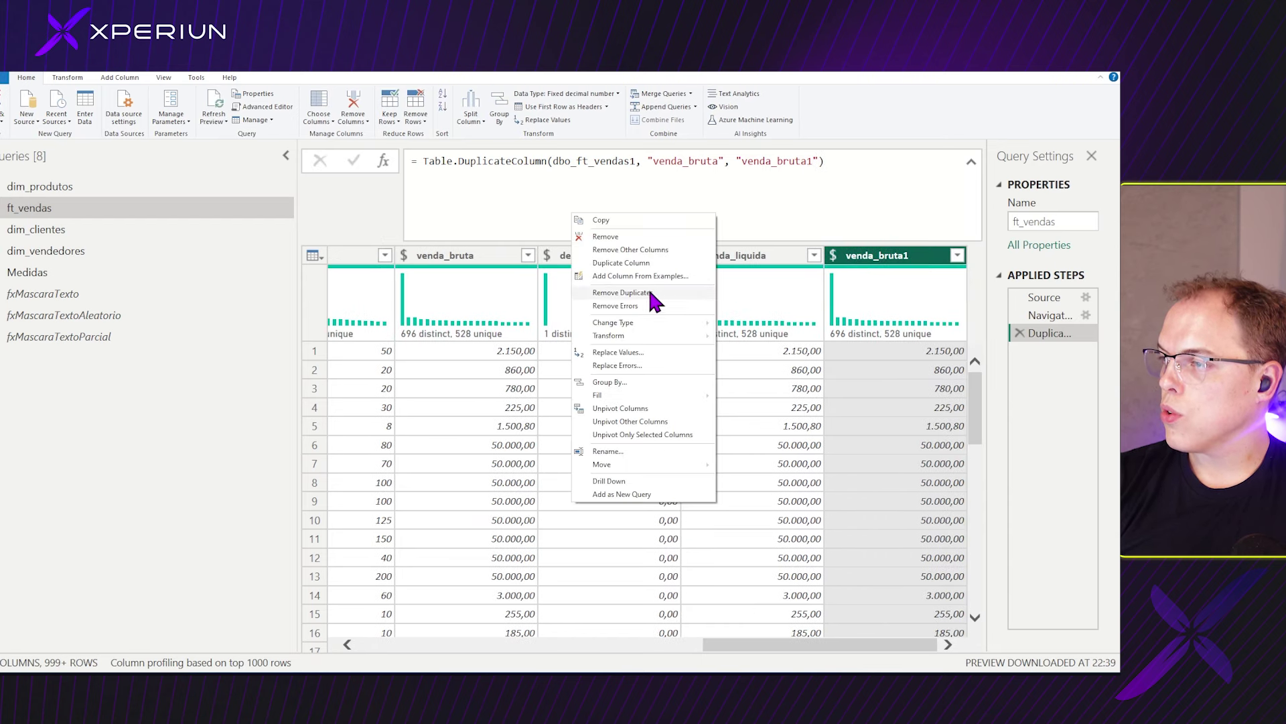
left_click(658, 264)
left_click(860, 161)
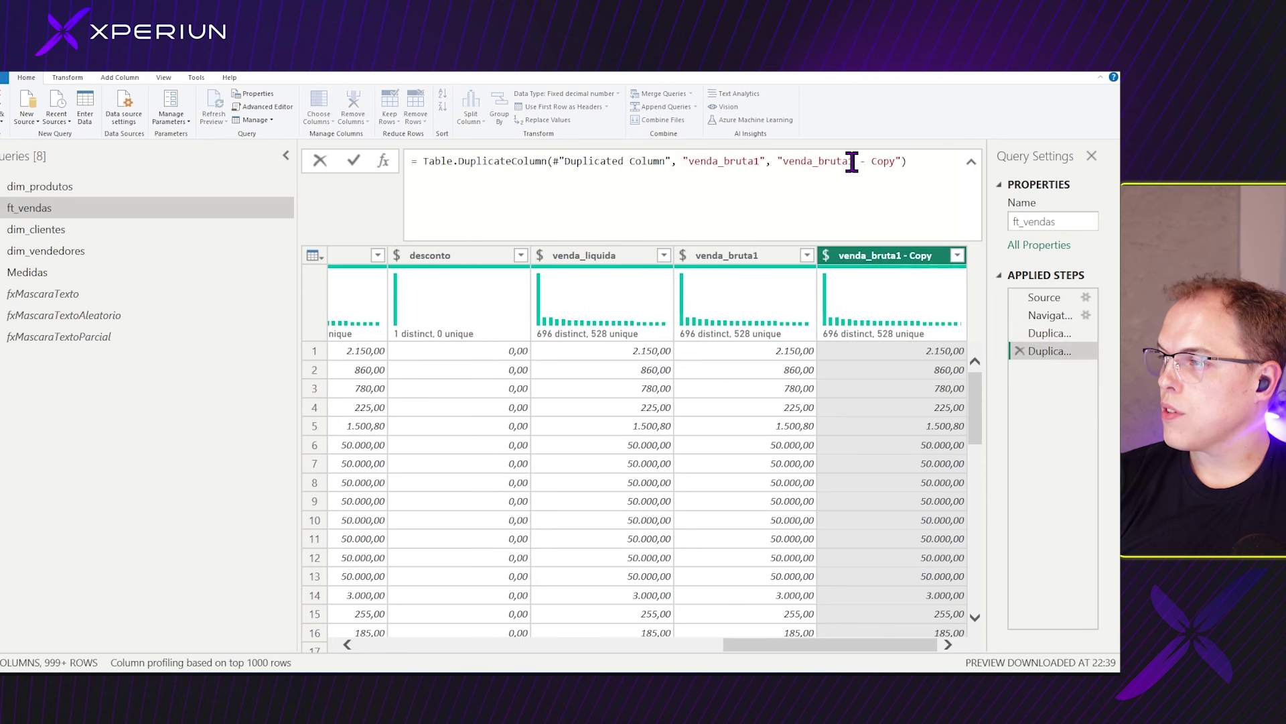
left_click_drag(855, 161, 893, 163)
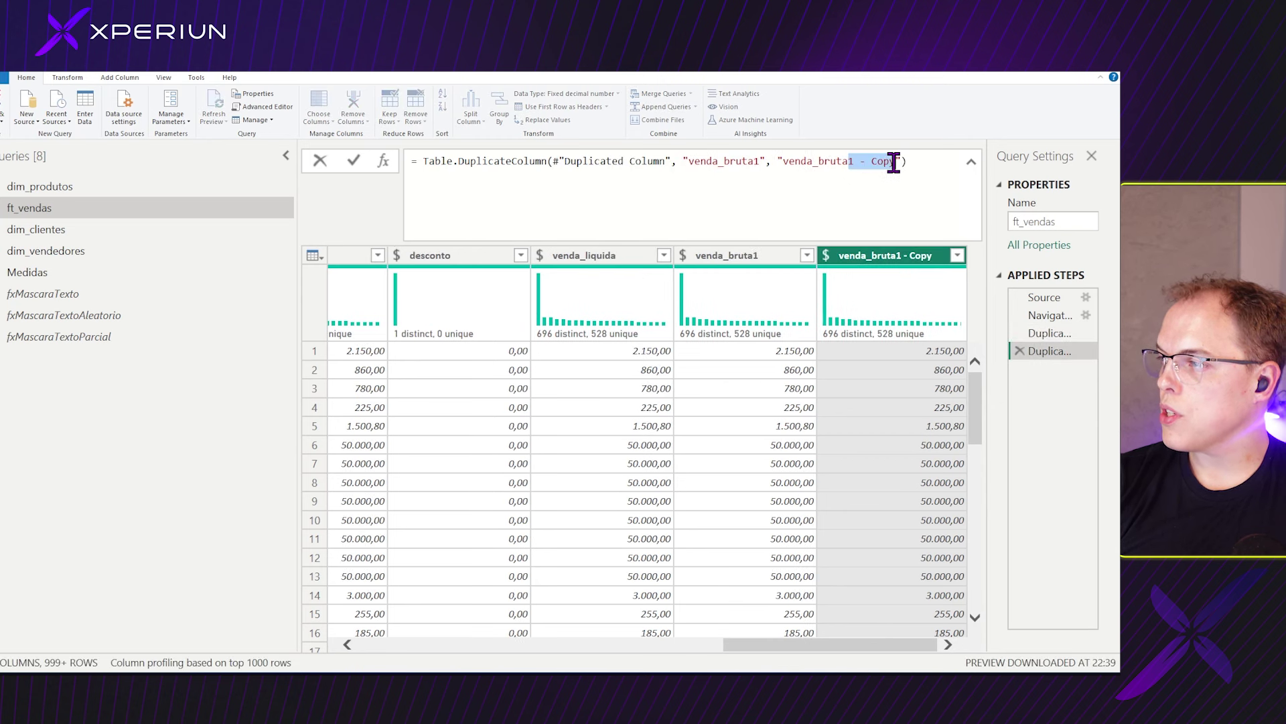
type("2")
key("Return")
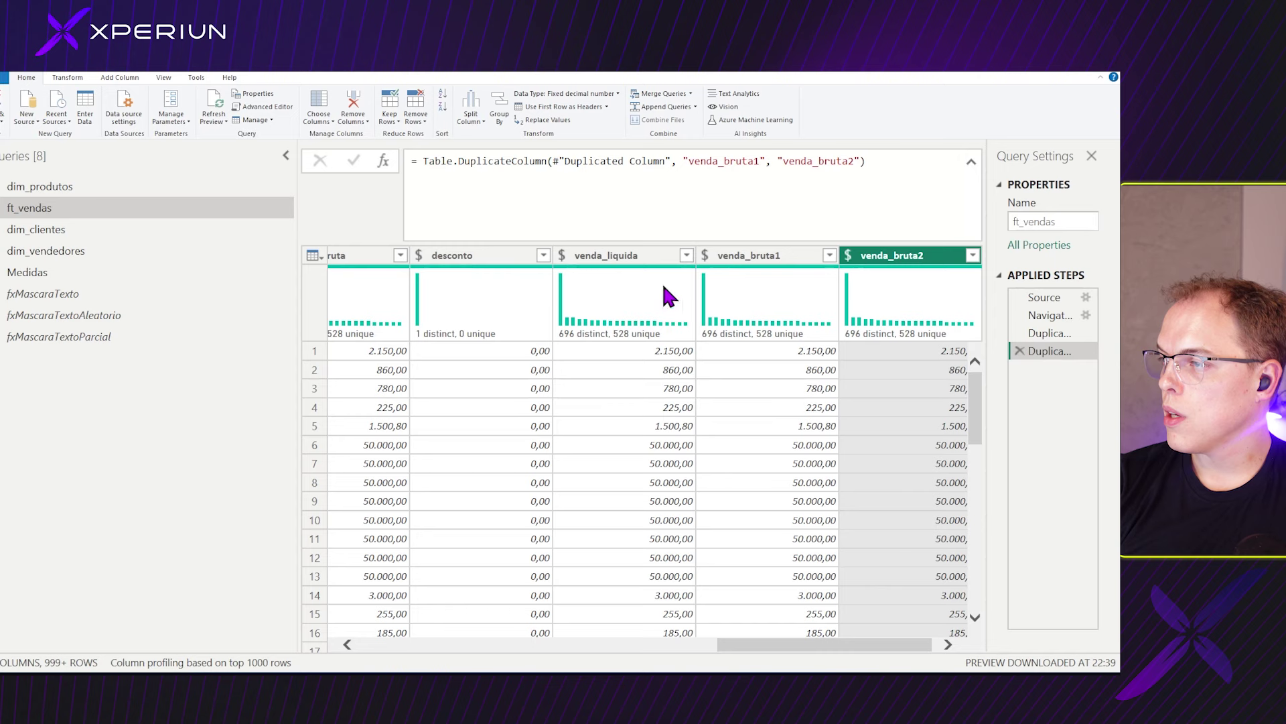
Move the venda_bruta1 and venda_bruta2 columns together to directly after venda_bruta, before desconto.
mouse_move(708, 647)
left_mouse_down()
mouse_move(674, 647)
mouse_move(696, 648)
left_mouse_up()
left_click(867, 258)
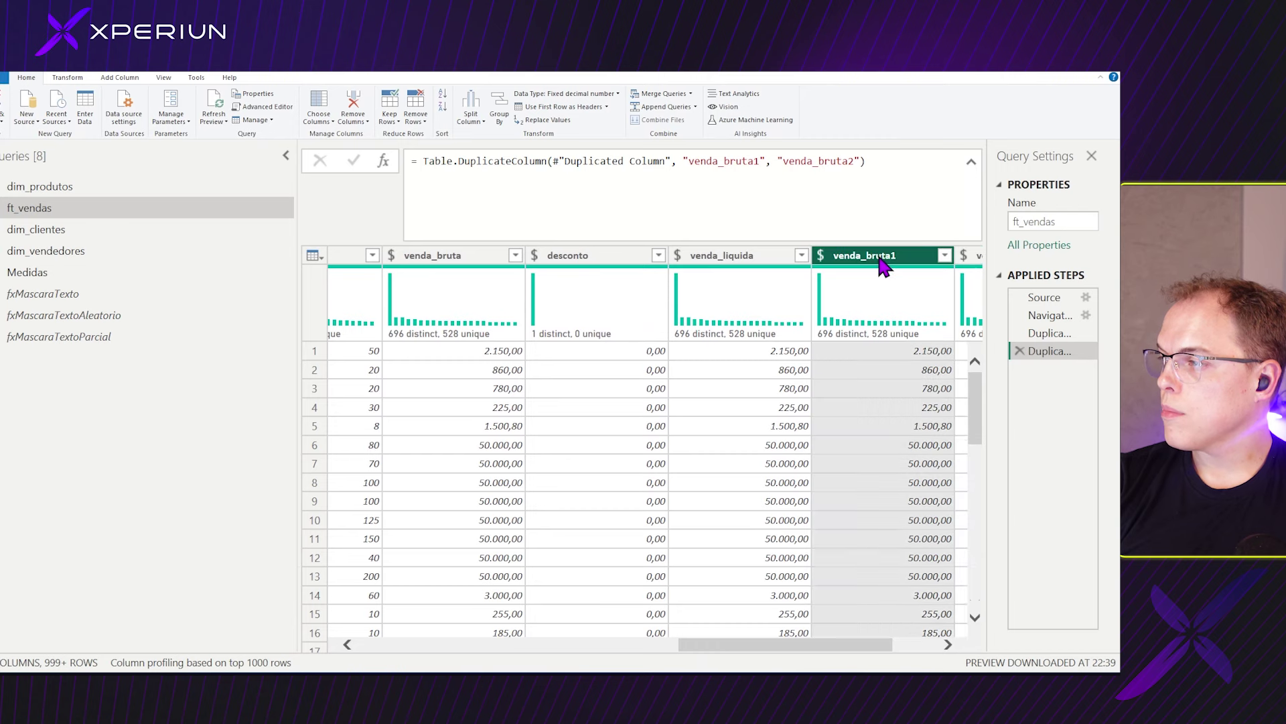
left_click_drag(842, 554, 891, 555)
left_click(884, 262, "ctrl")
left_click_drag(885, 262, 482, 268)
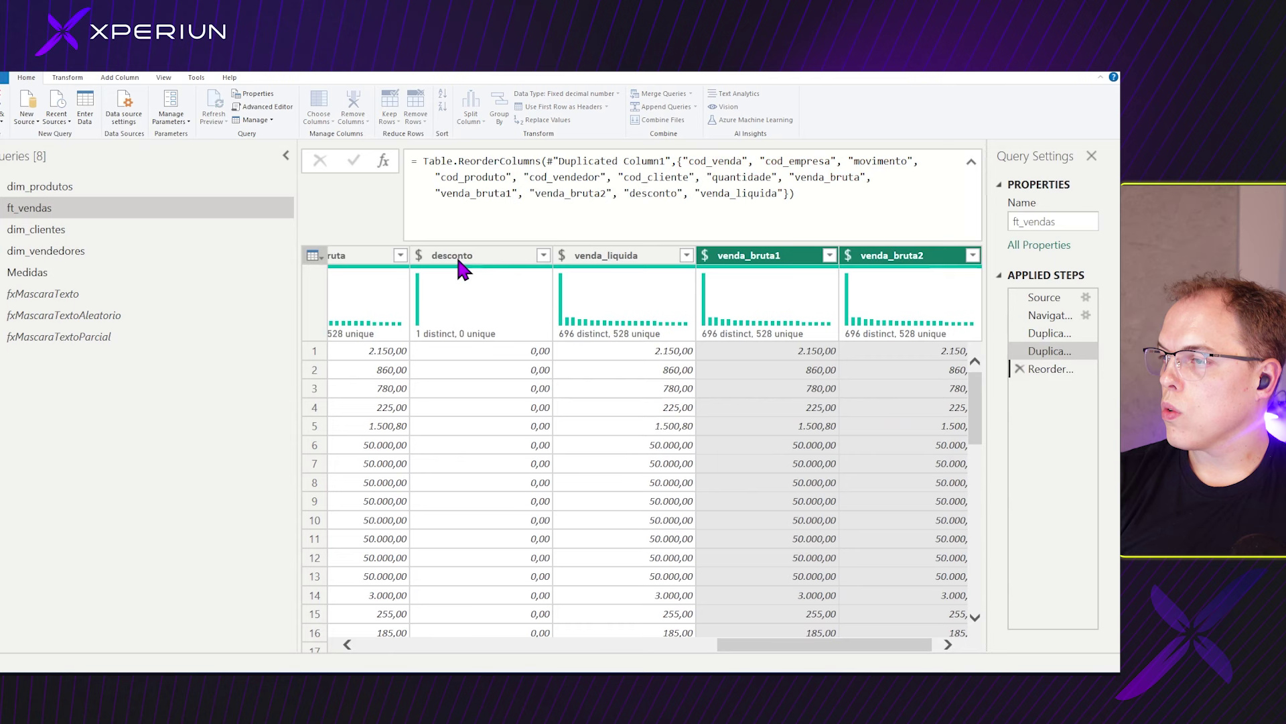
left_click_drag(784, 655, 692, 654)
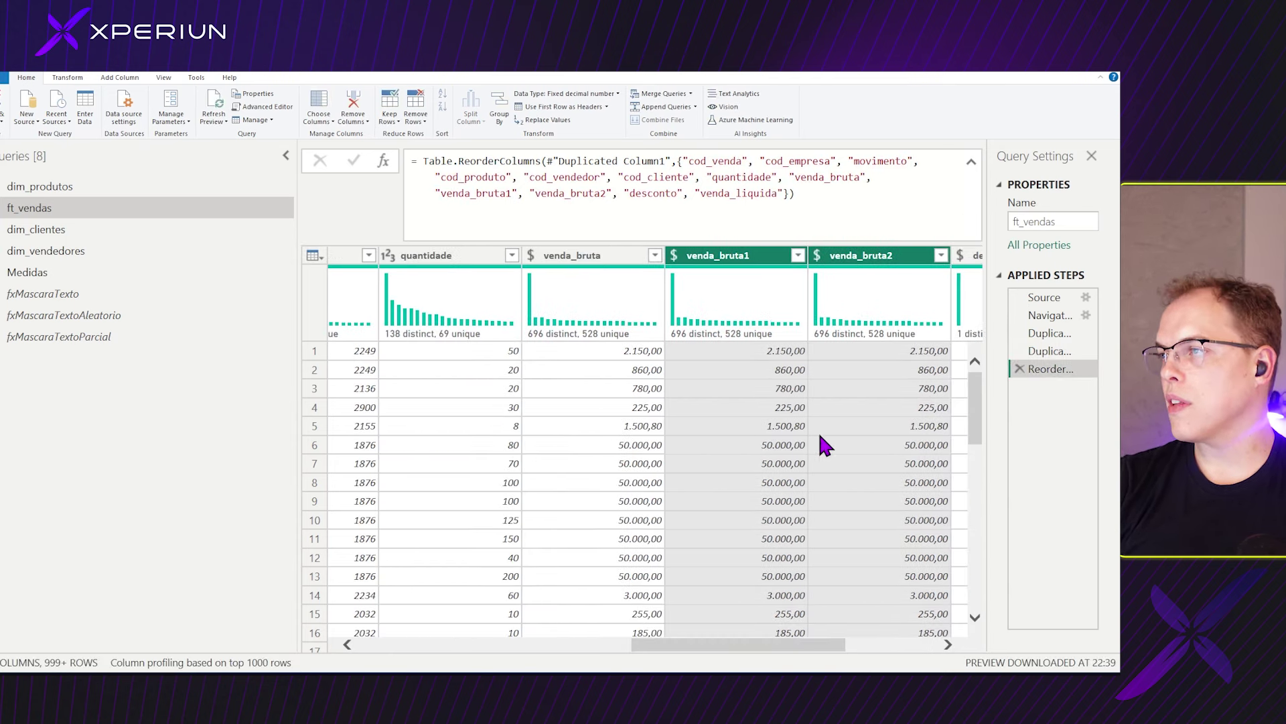
Create a blank query and rename it fxMascaraNumero.
left_click(796, 500)
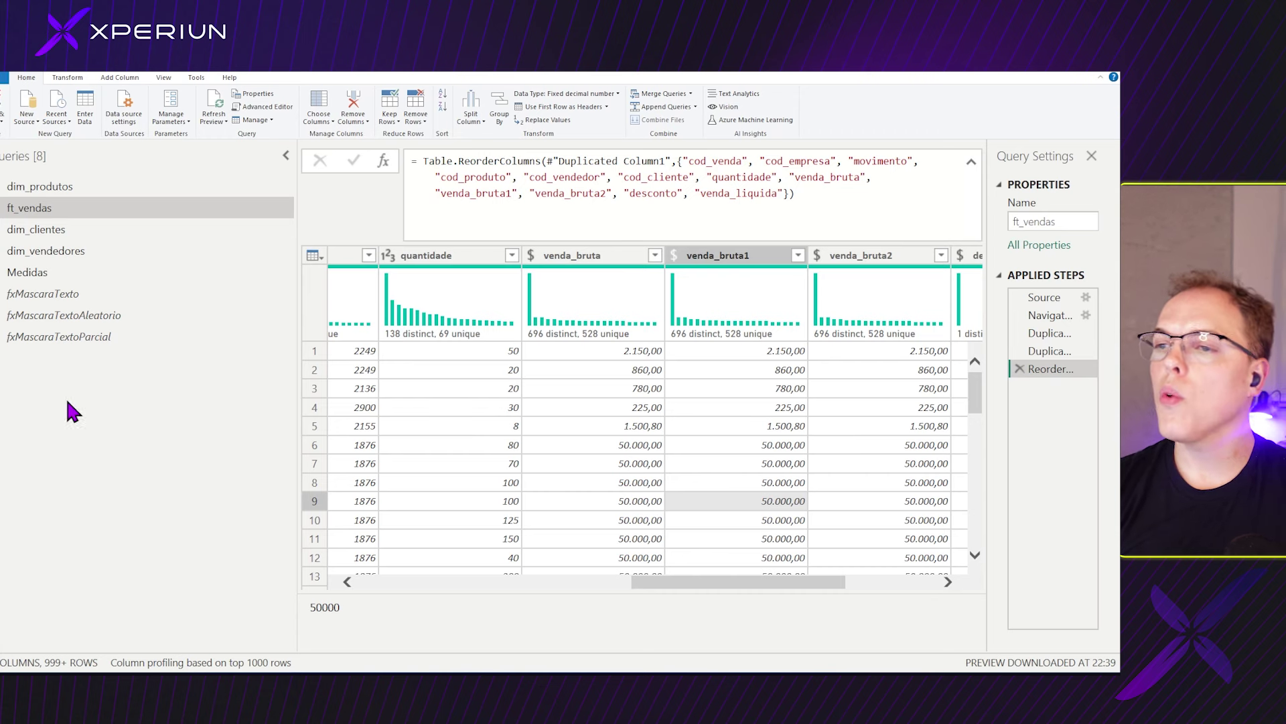
right_click(67, 378)
mouse_move(107, 325)
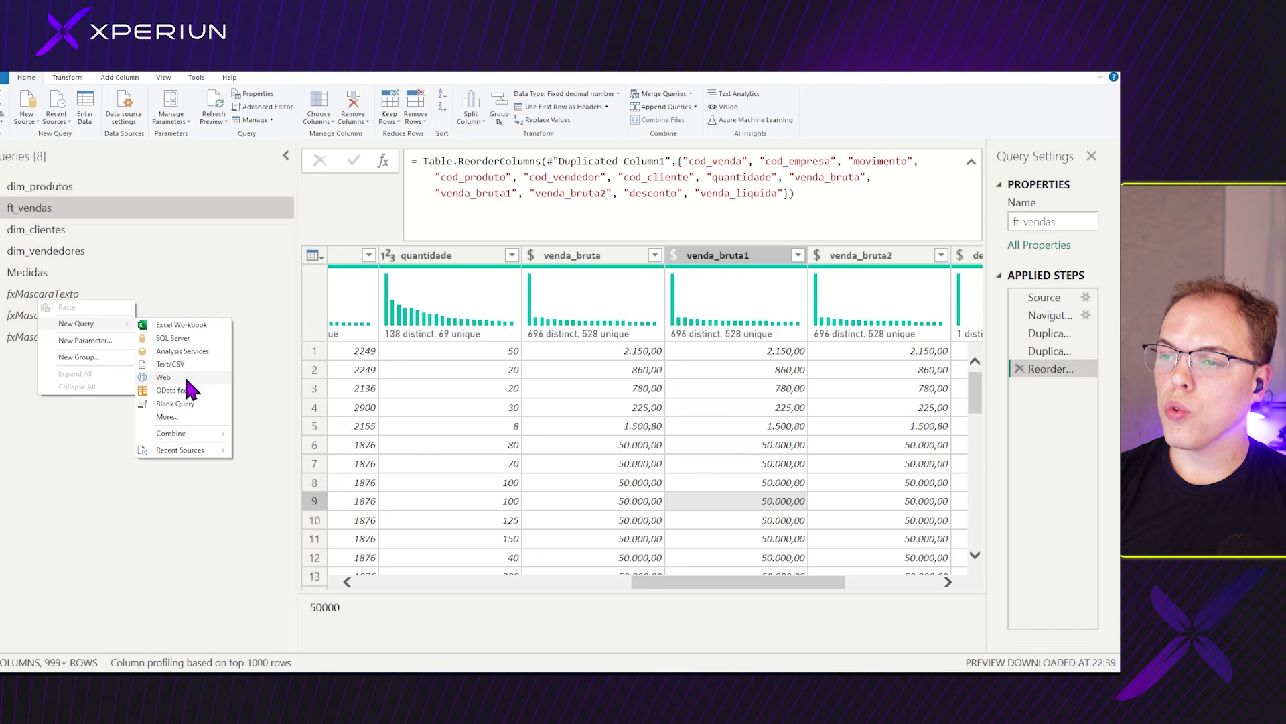
left_click(179, 402)
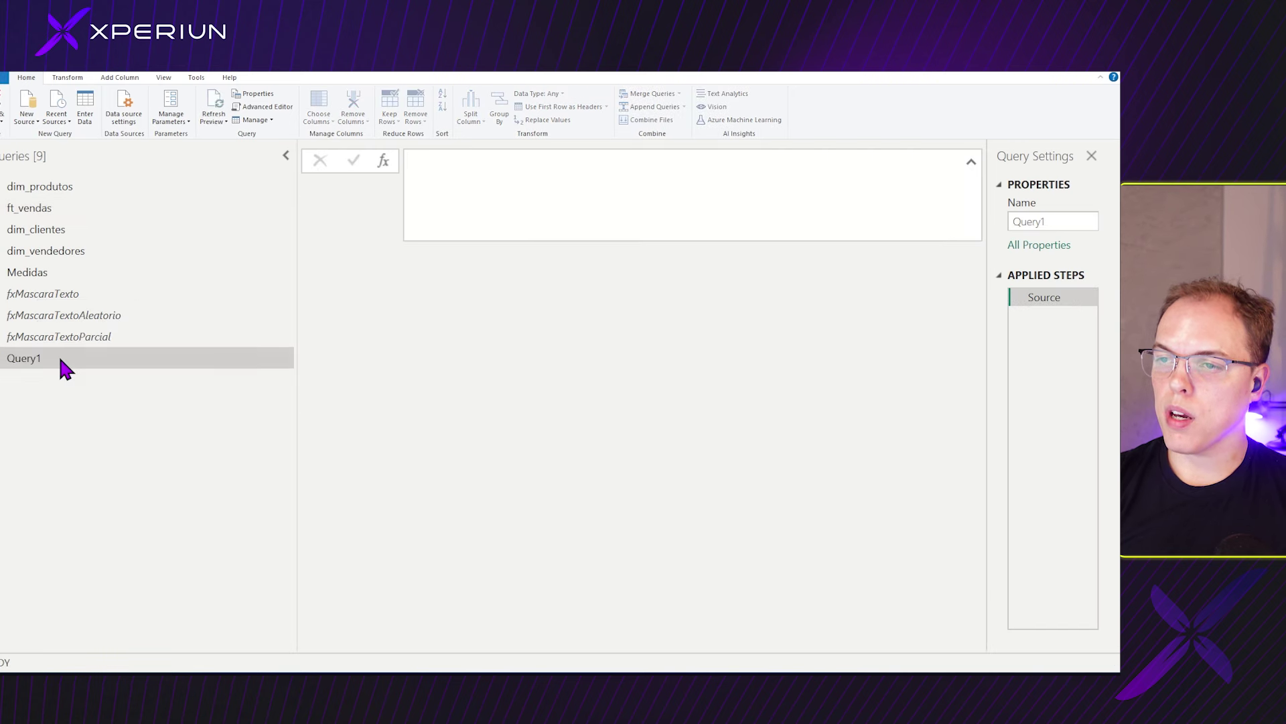
double_click(61, 359)
type("fxMascaraNumero")
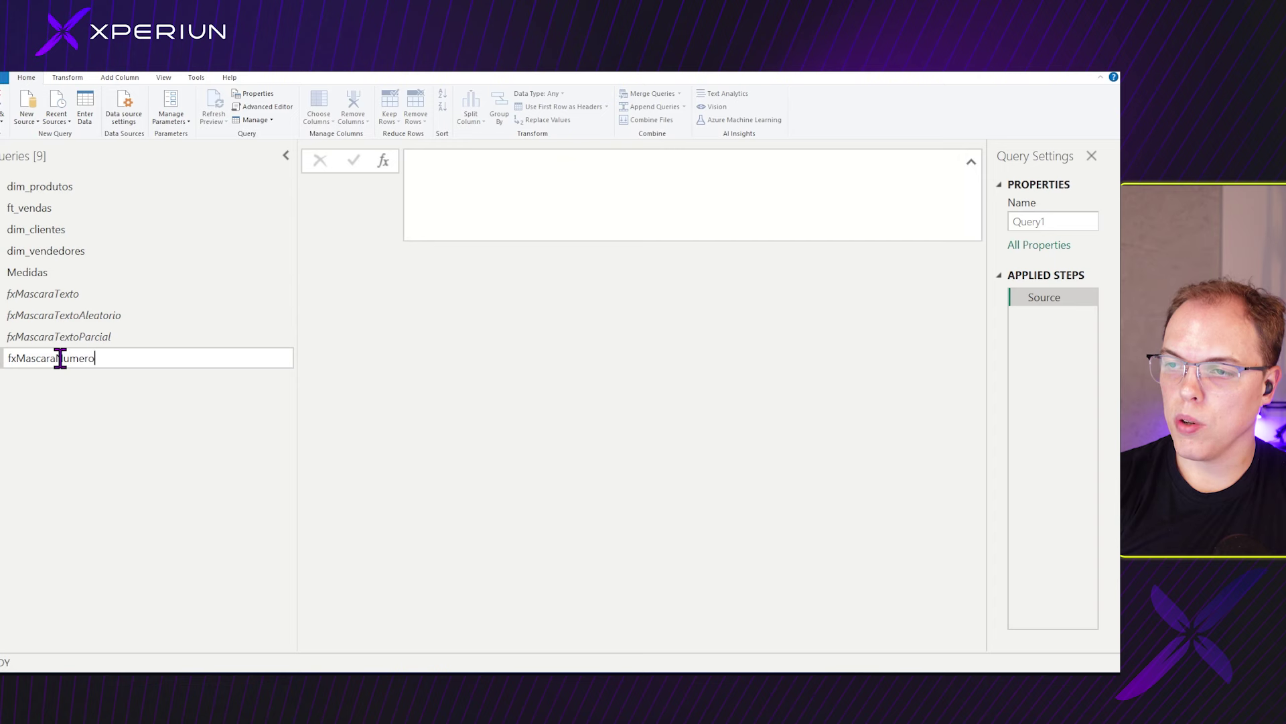
key("Return")
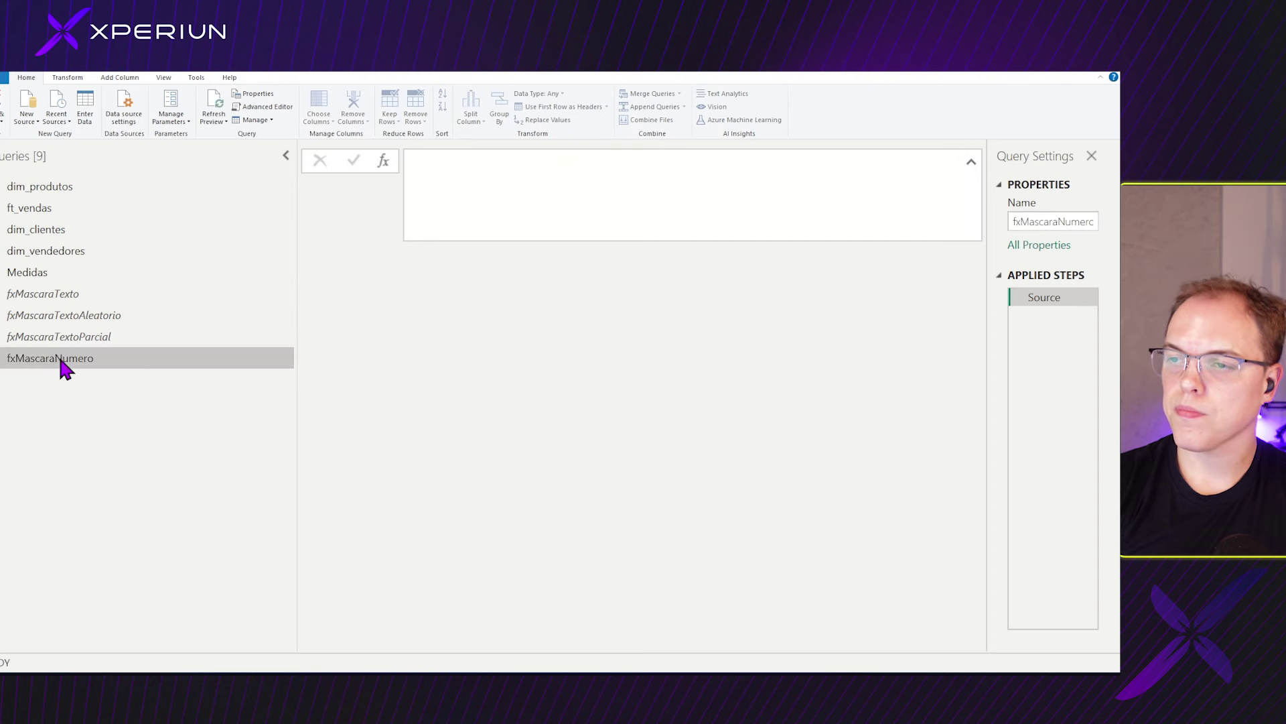
Replace the default code of fxMascaraNumero with the signature "(valor as number, minimo as number, maximo as number) =>" in a widened Advanced Editor.
left_click(262, 107)
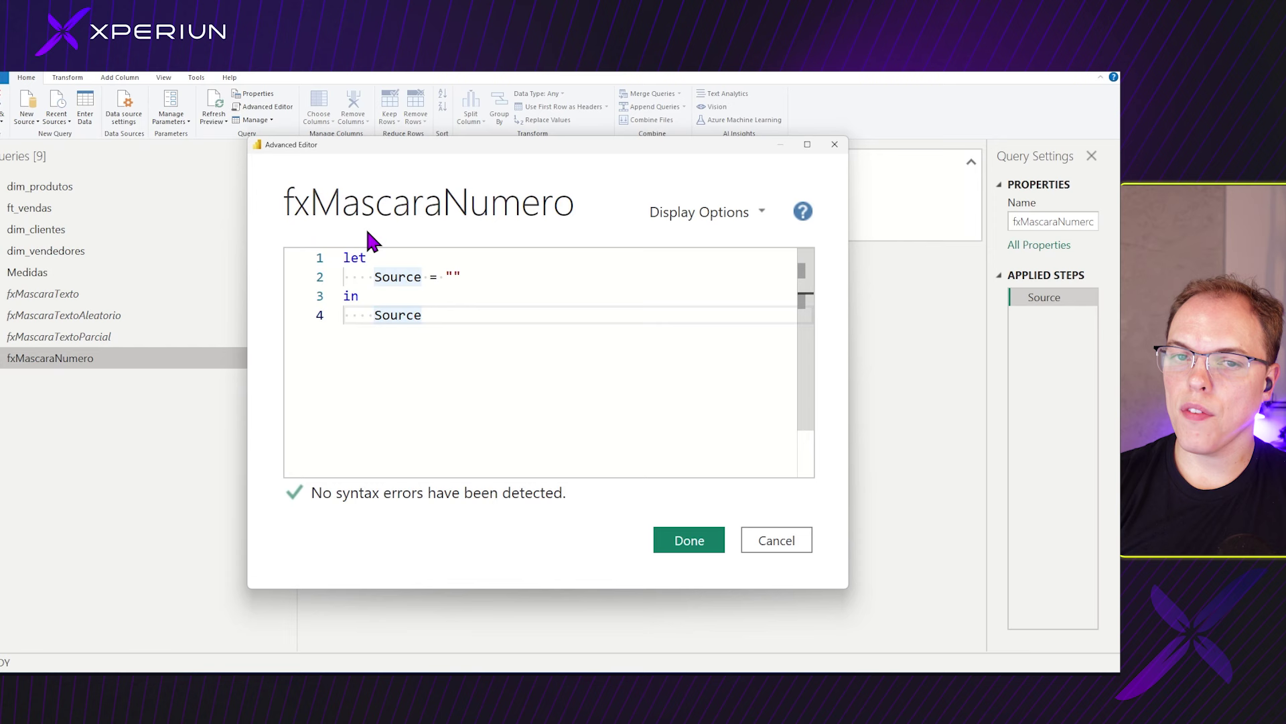
left_click_drag(488, 323, 307, 243)
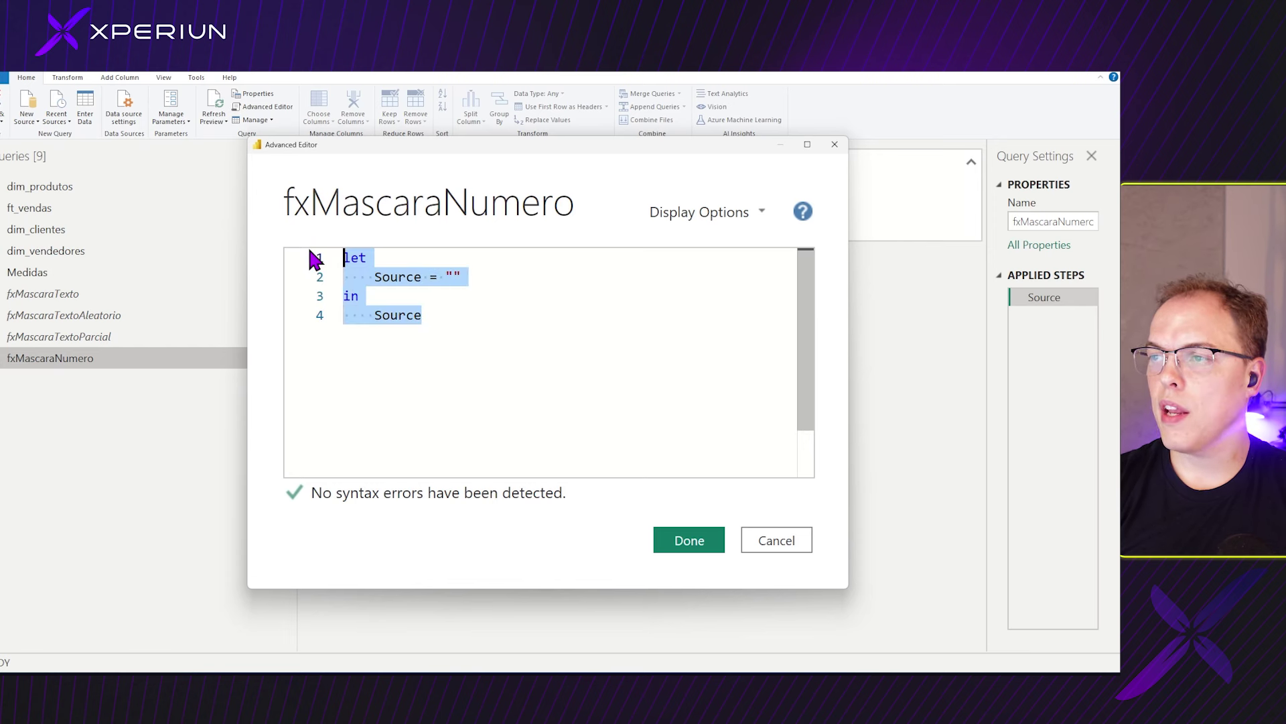
key("BackSpace")
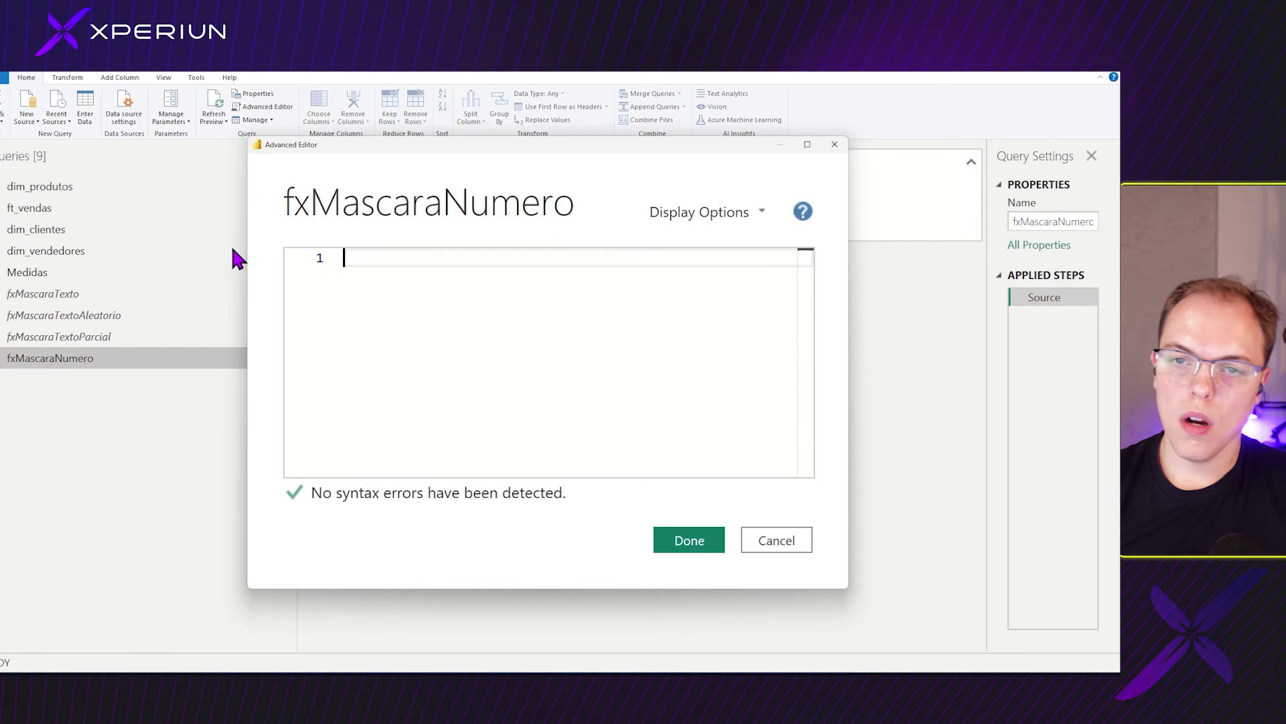
left_click(381, 265)
type("(valor as number, minimo as number, maximo as number) =>")
left_click_drag(247, 260, 40, 263)
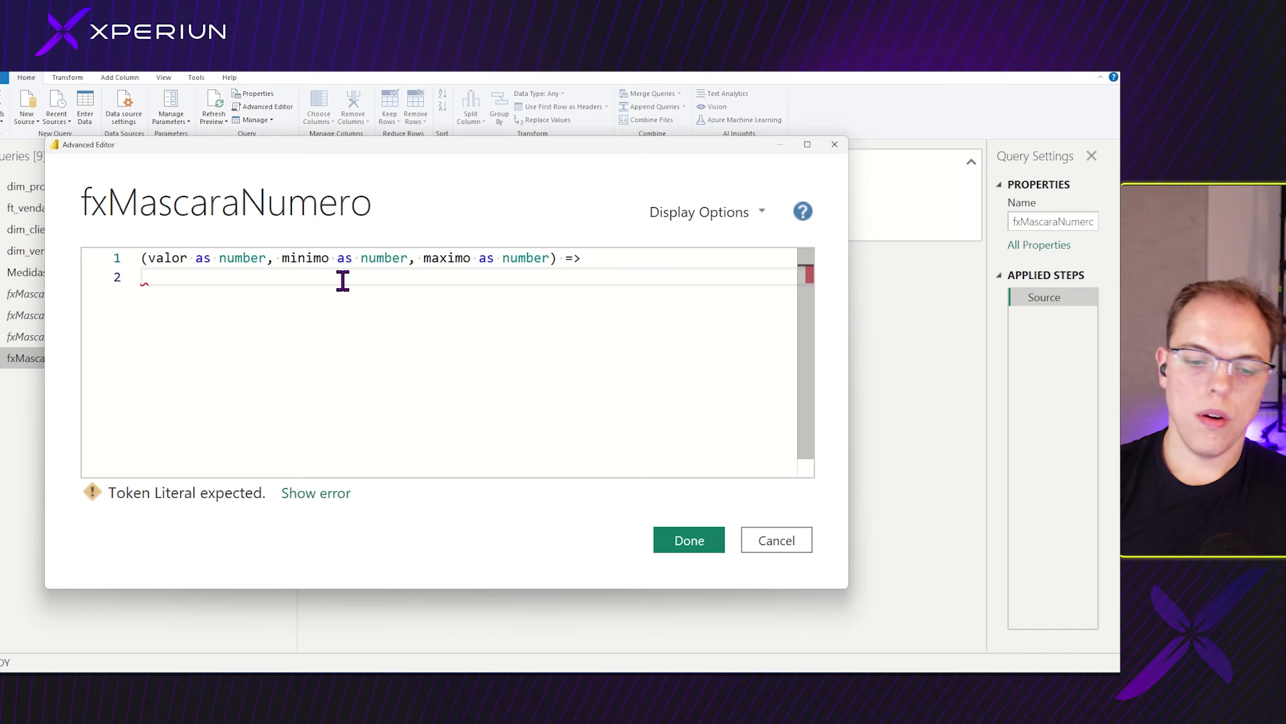
Add a let block below the signature and begin the variable fator with the function Number.RandomBetween.
type("let")
key("Return")
type("fator = ")
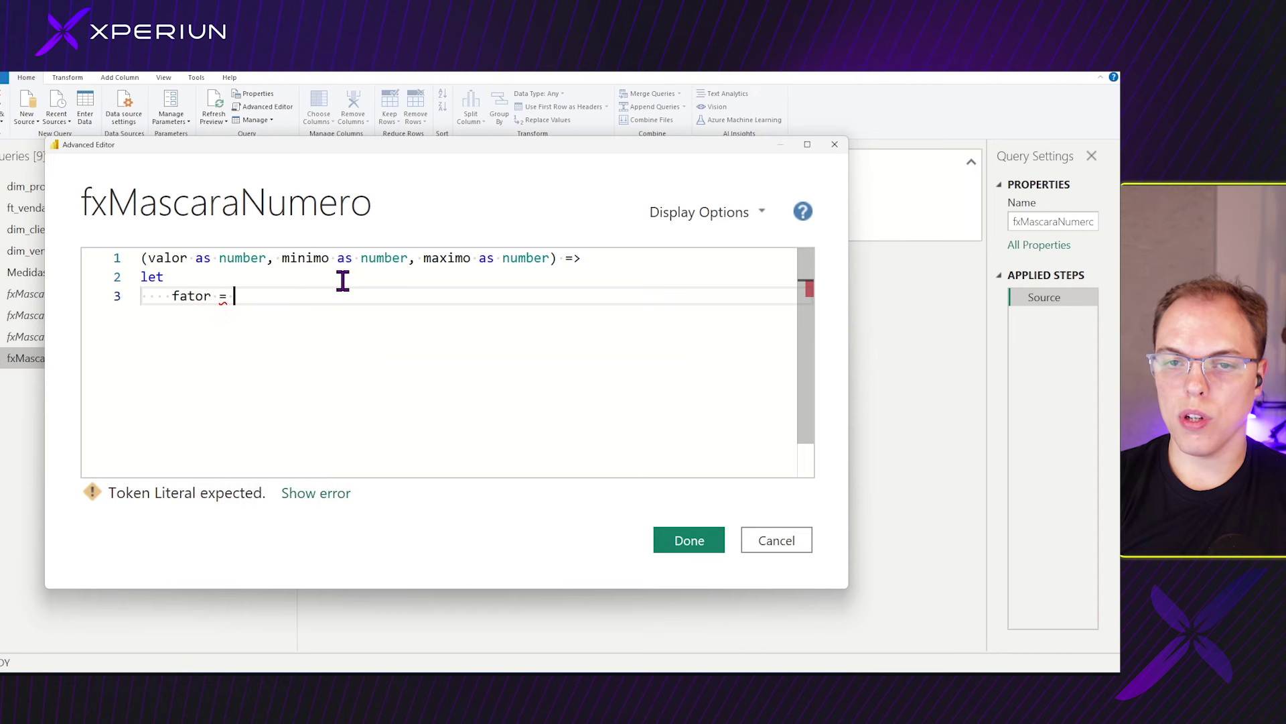
type("Number")
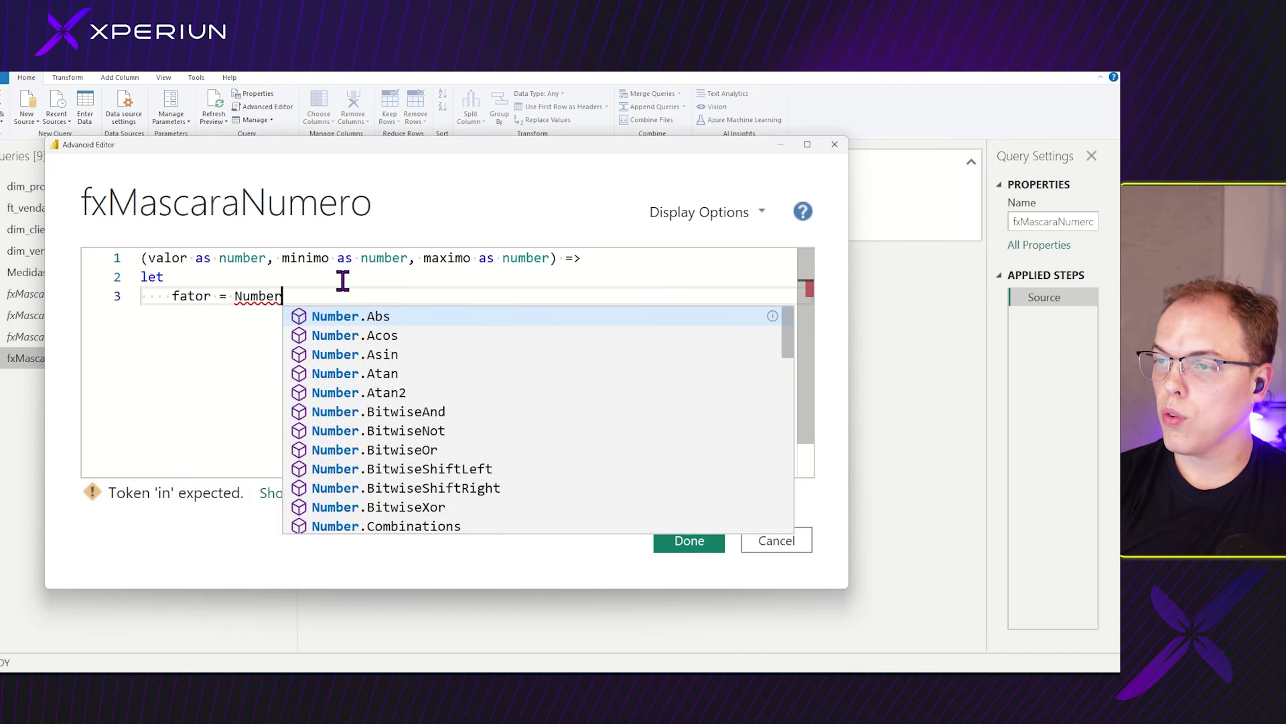
type(".Rando")
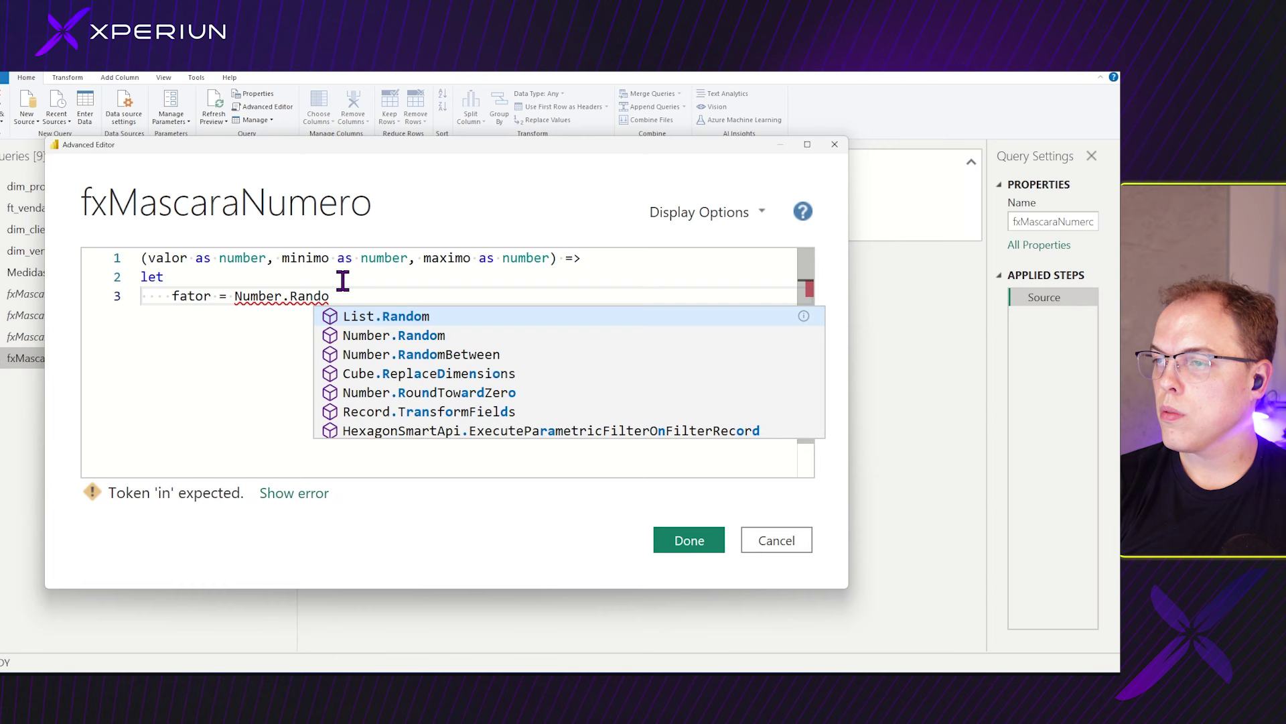
key("Down")
key("Down")
key("Tab")
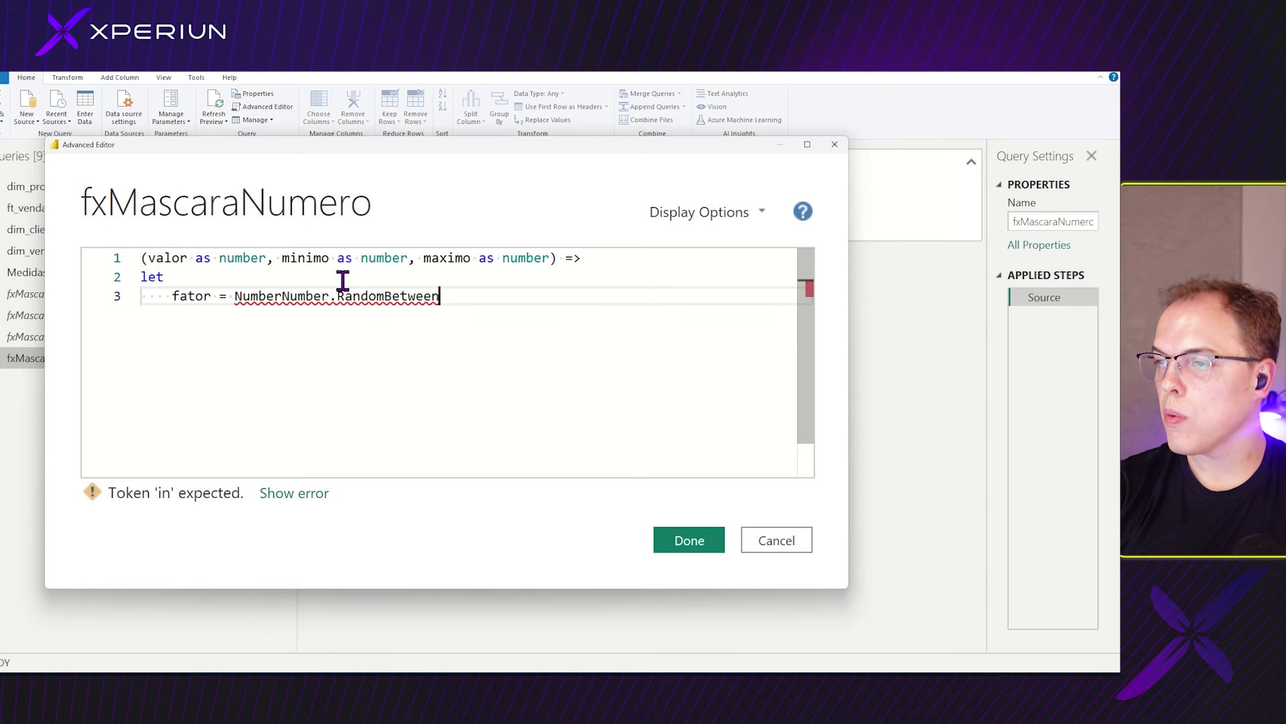
left_click_drag(280, 295, 233, 295)
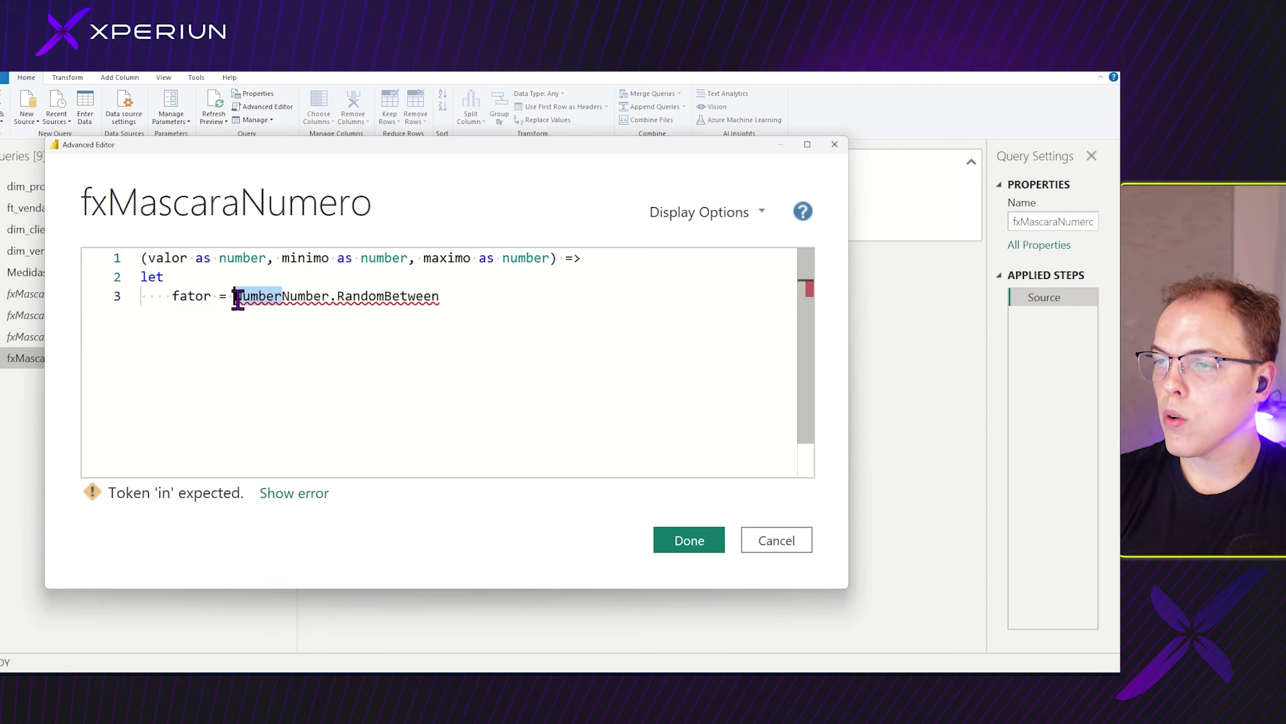
key("BackSpace")
left_click(424, 302)
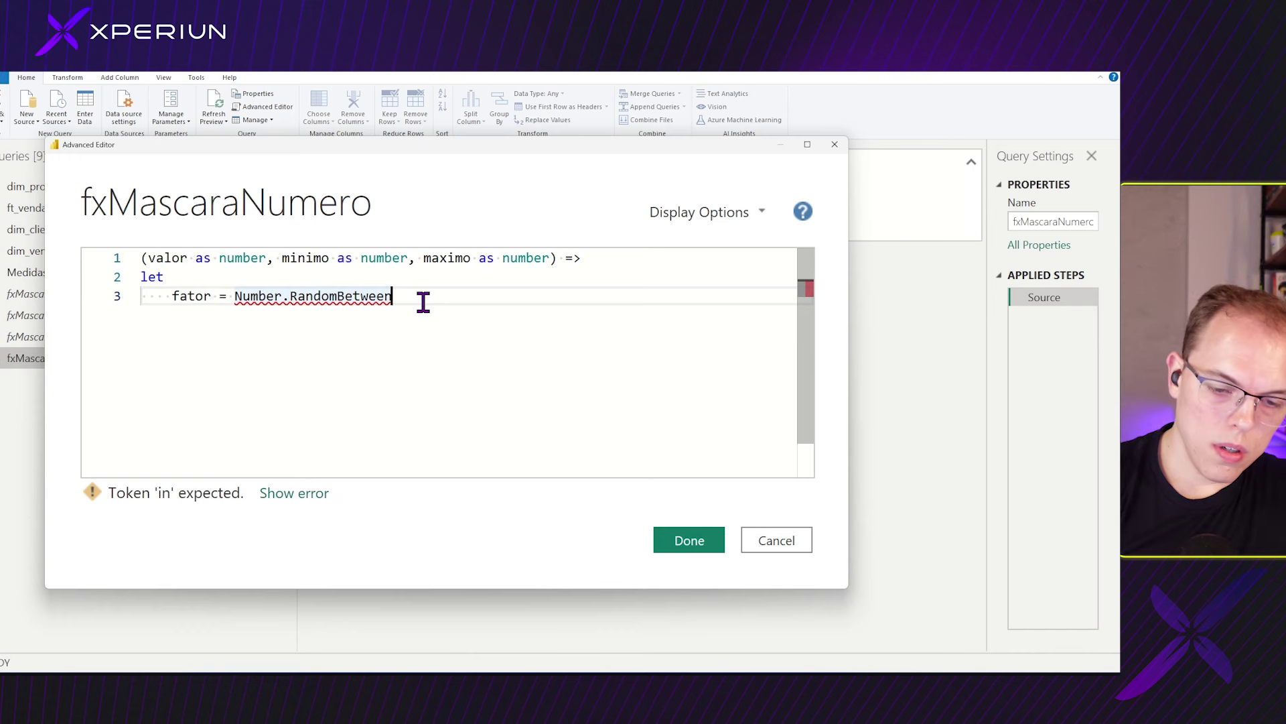
Complete the fator expression with the arguments (minimo,maximo), divide it by 100 and end the line with a comma.
type("(min")
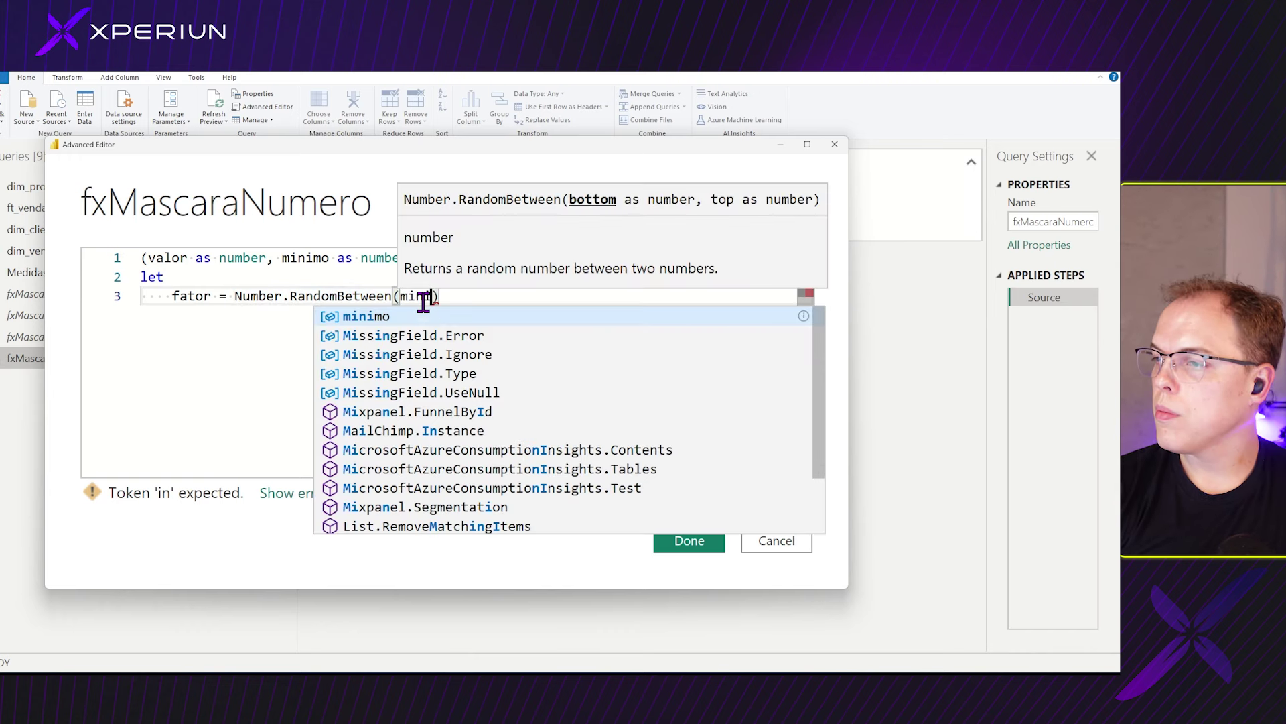
key("Tab")
type(",")
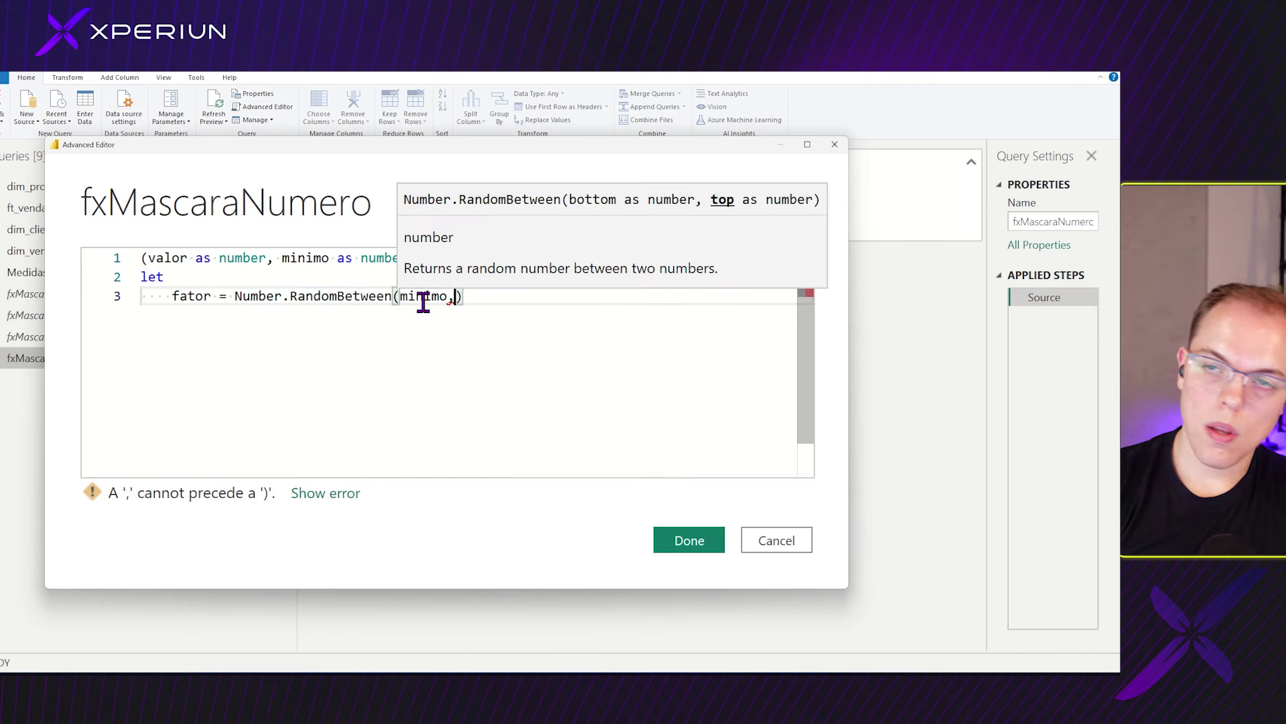
type("maximo")
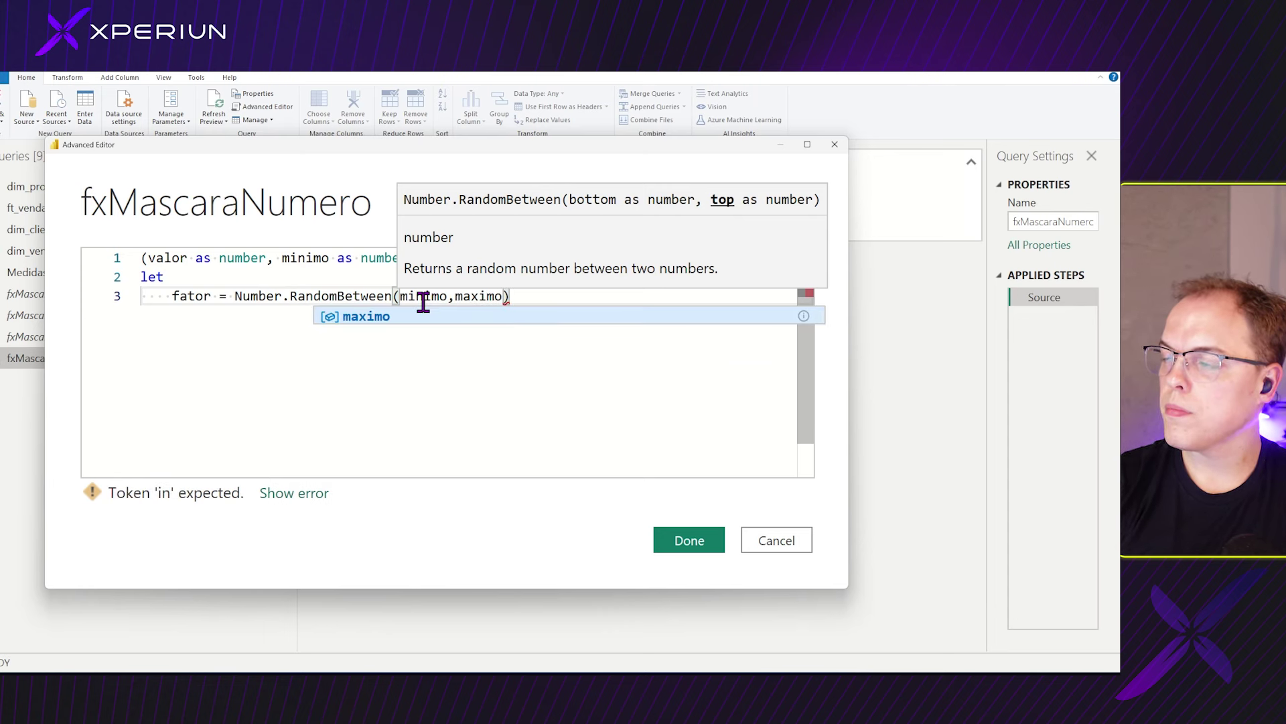
key("End")
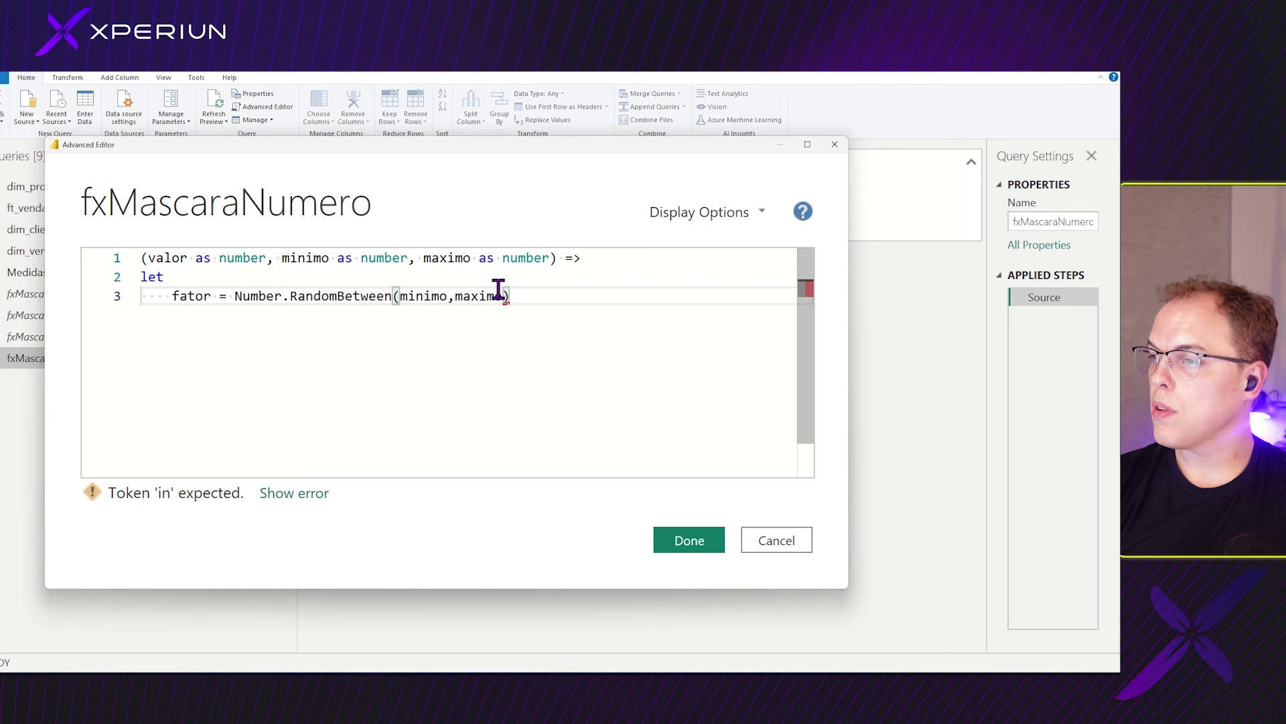
type("/100,")
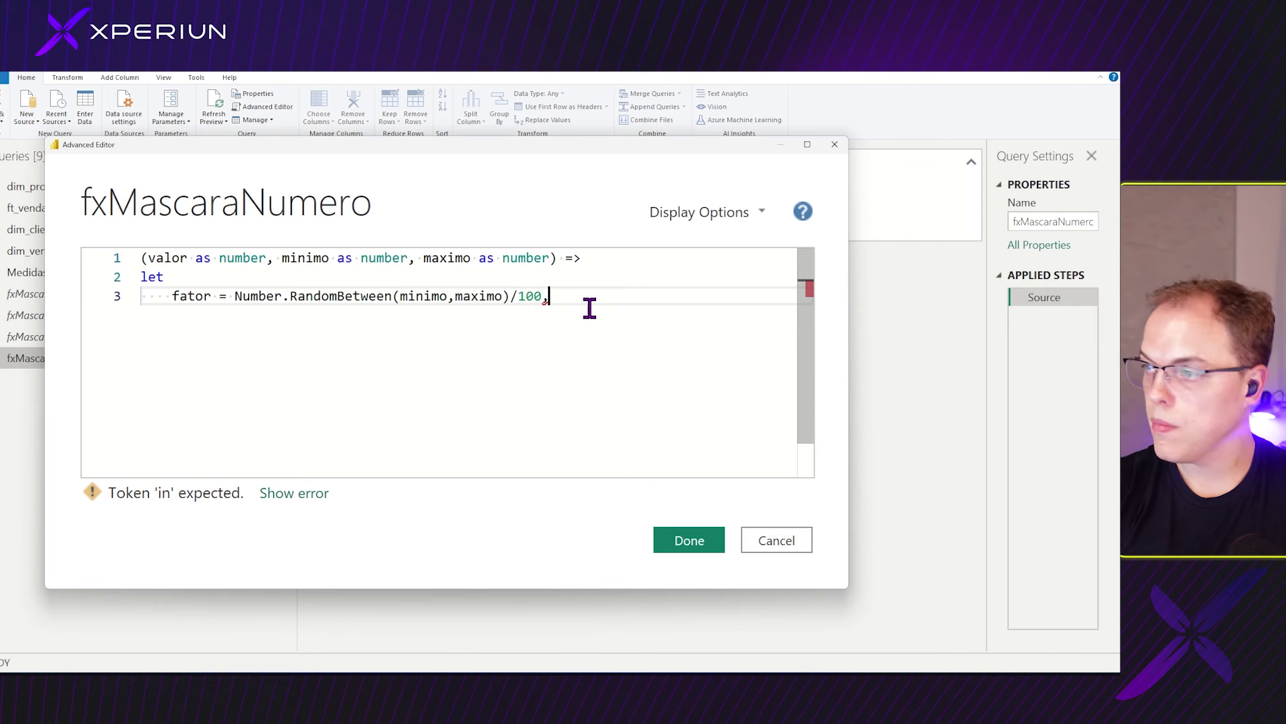
Add a second variable named mascara on a new line, starting its expression with the function Number.RoundUp.
key("Return")
type("mascara = ")
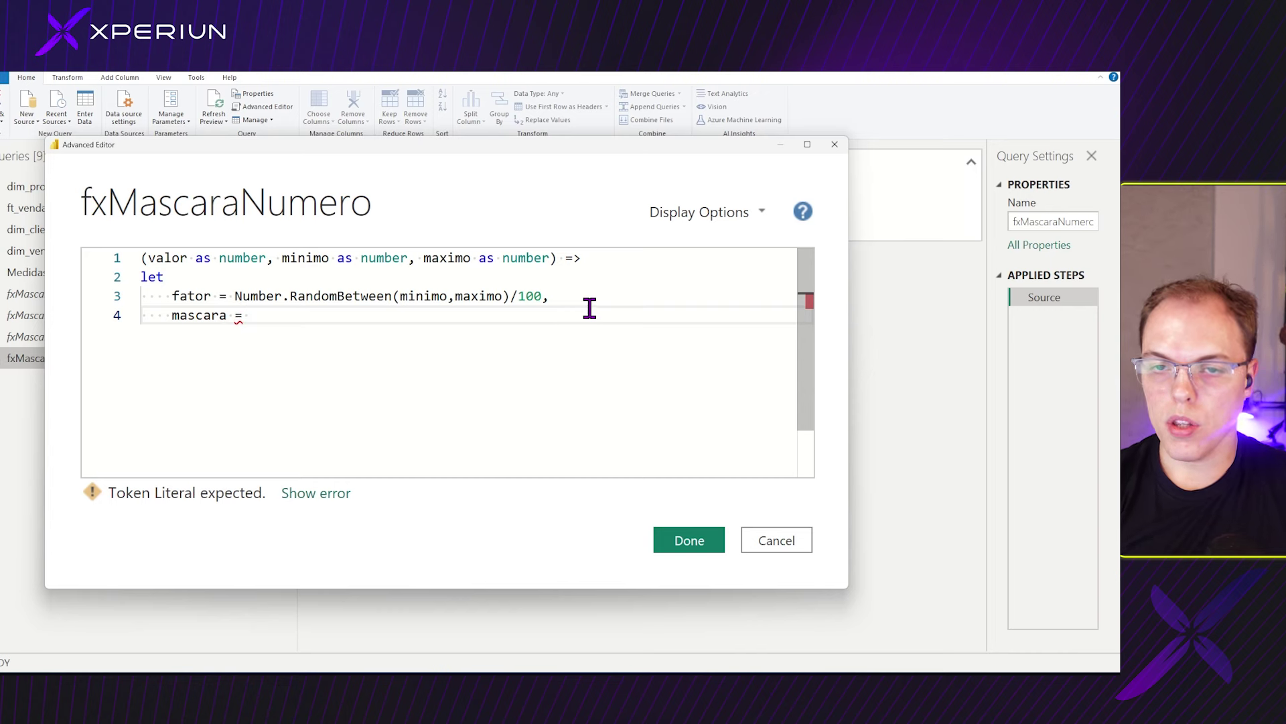
type("Number")
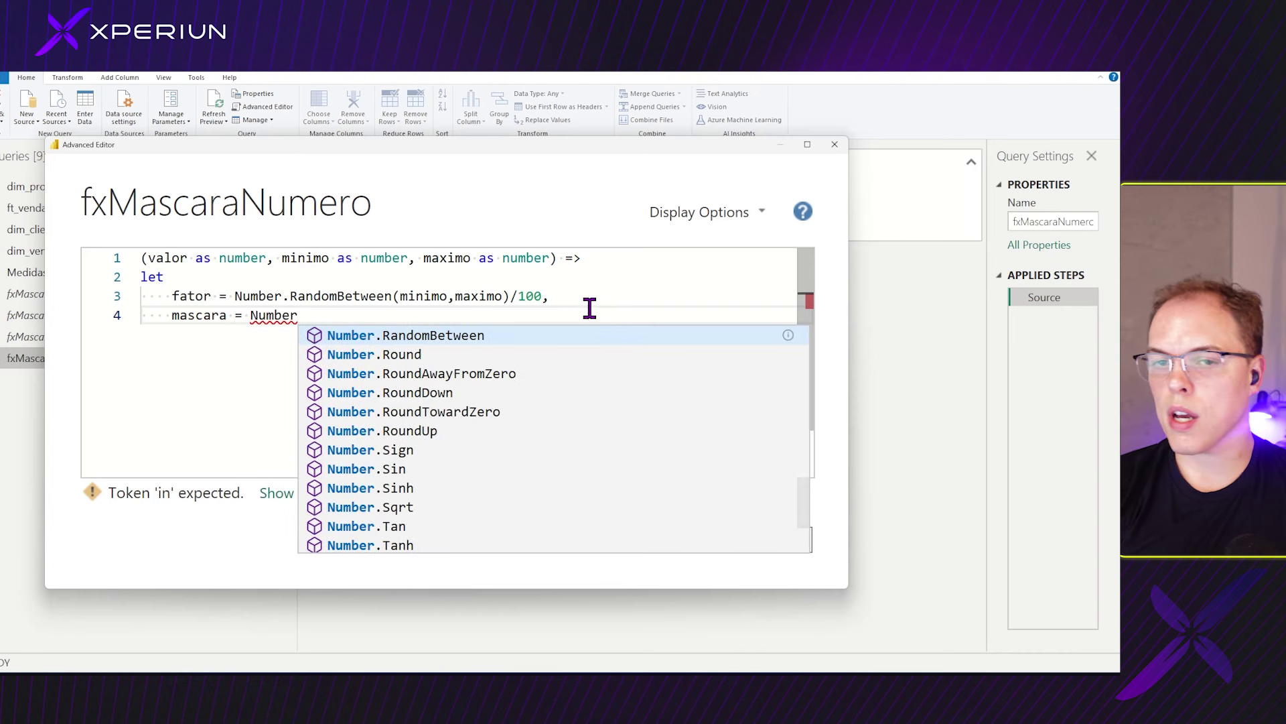
type(".Round")
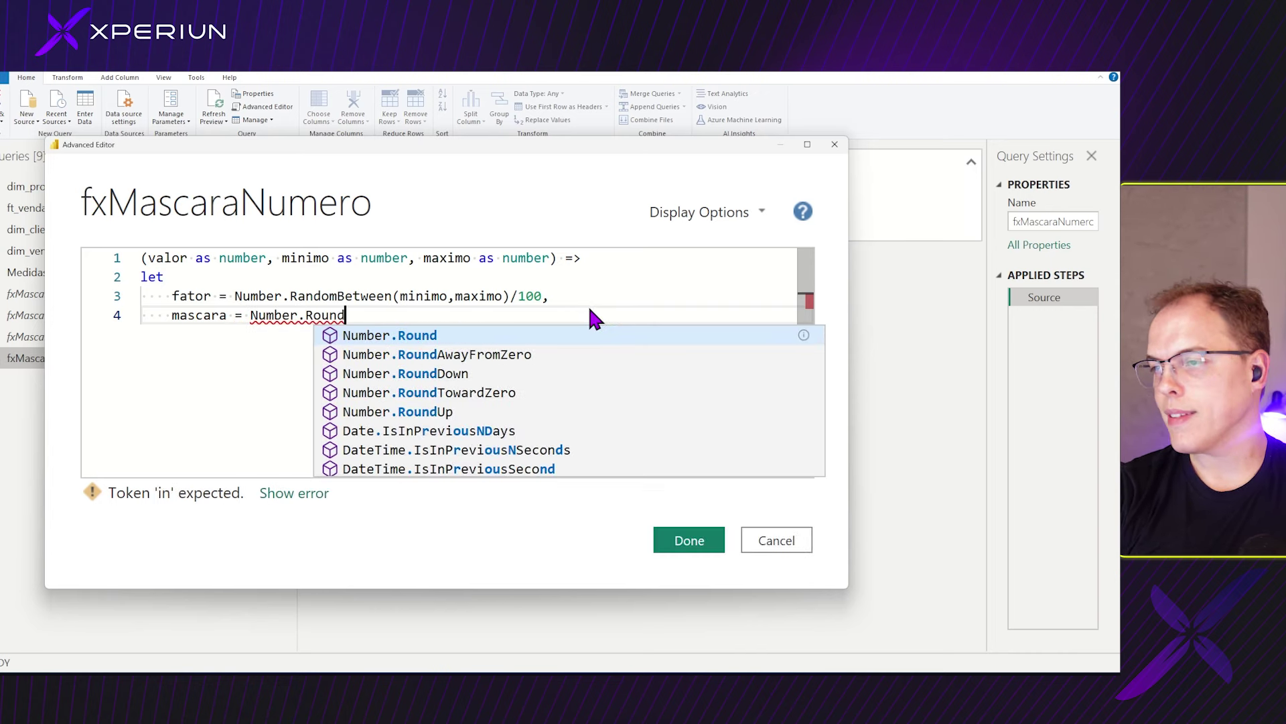
key("Down")
key("Down")
key("Down")
key("Down")
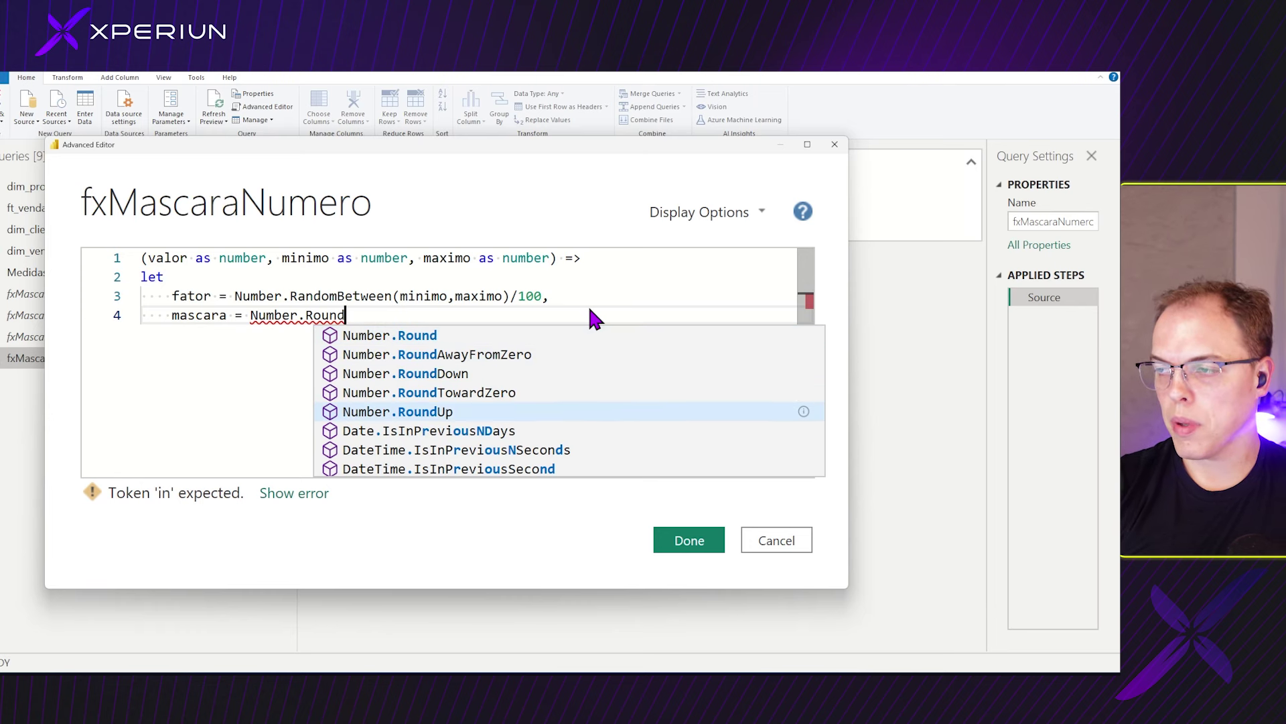
key("Tab")
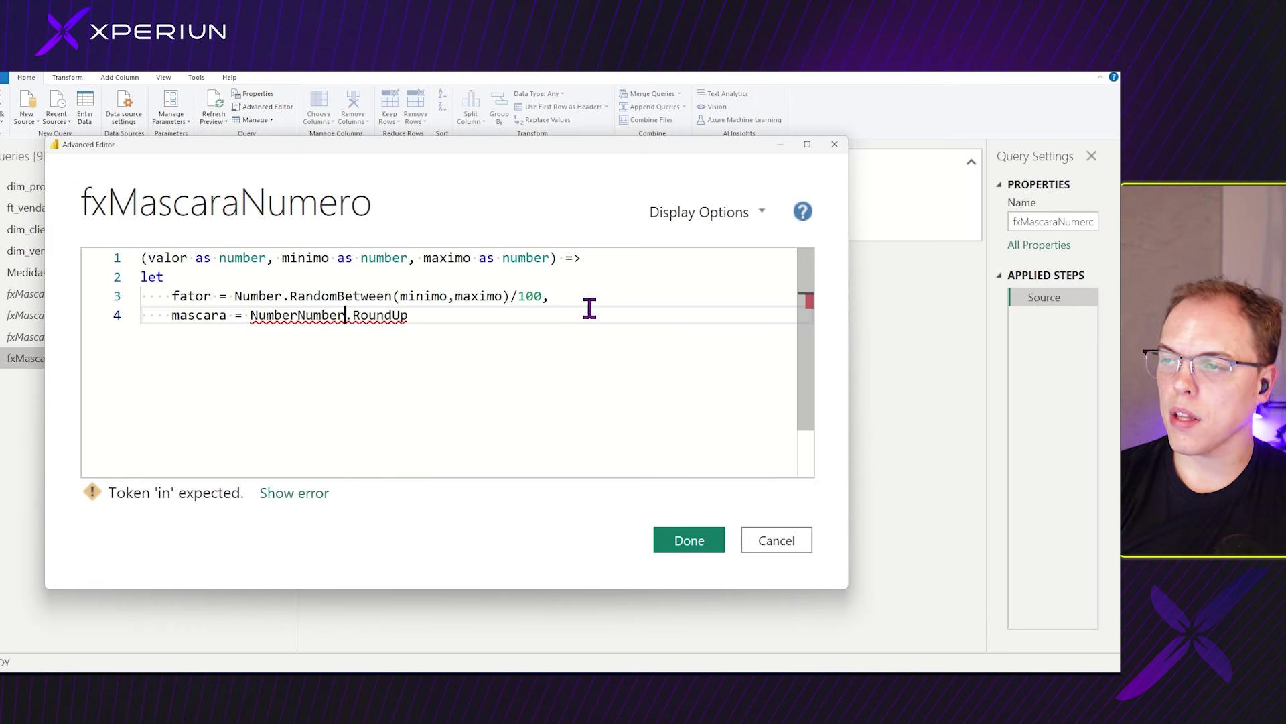
key("Delete")
key("Delete")
key("Delete")
key("Delete")
key("Delete")
key("Delete")
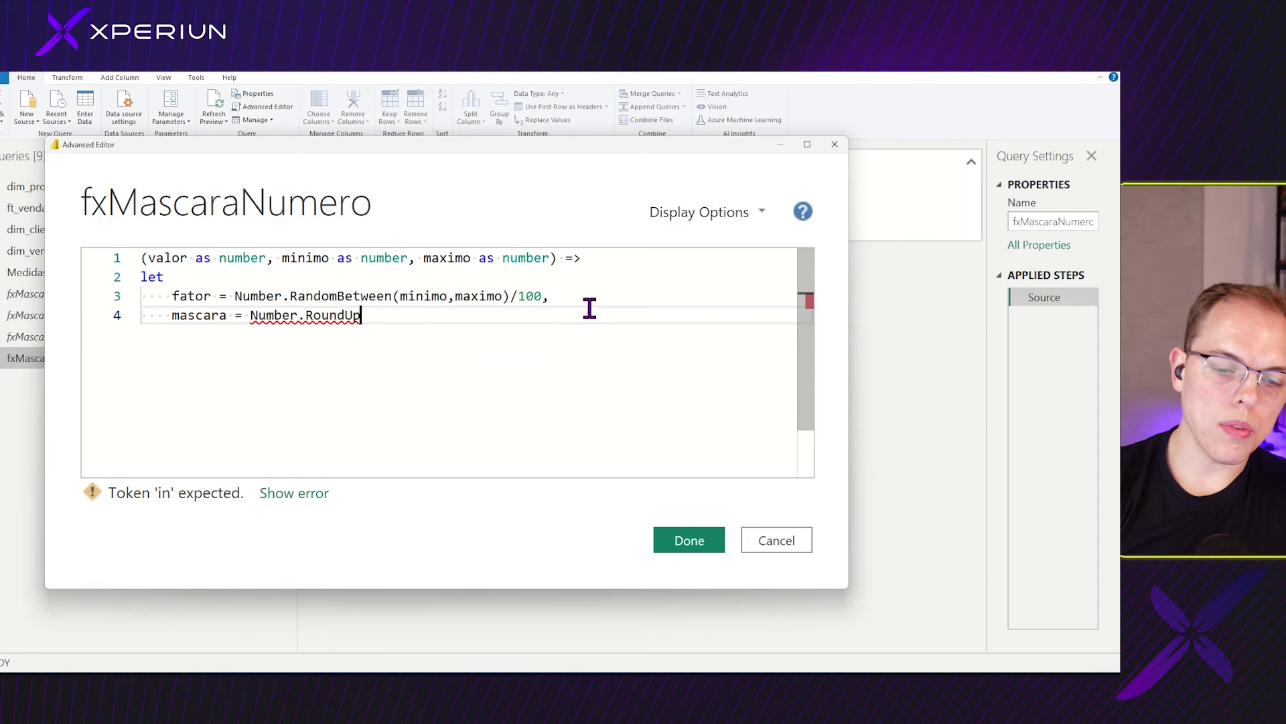
Give Number.RoundUp in the mascara line the argument (valor * fator).
type("(v")
type("alor * ")
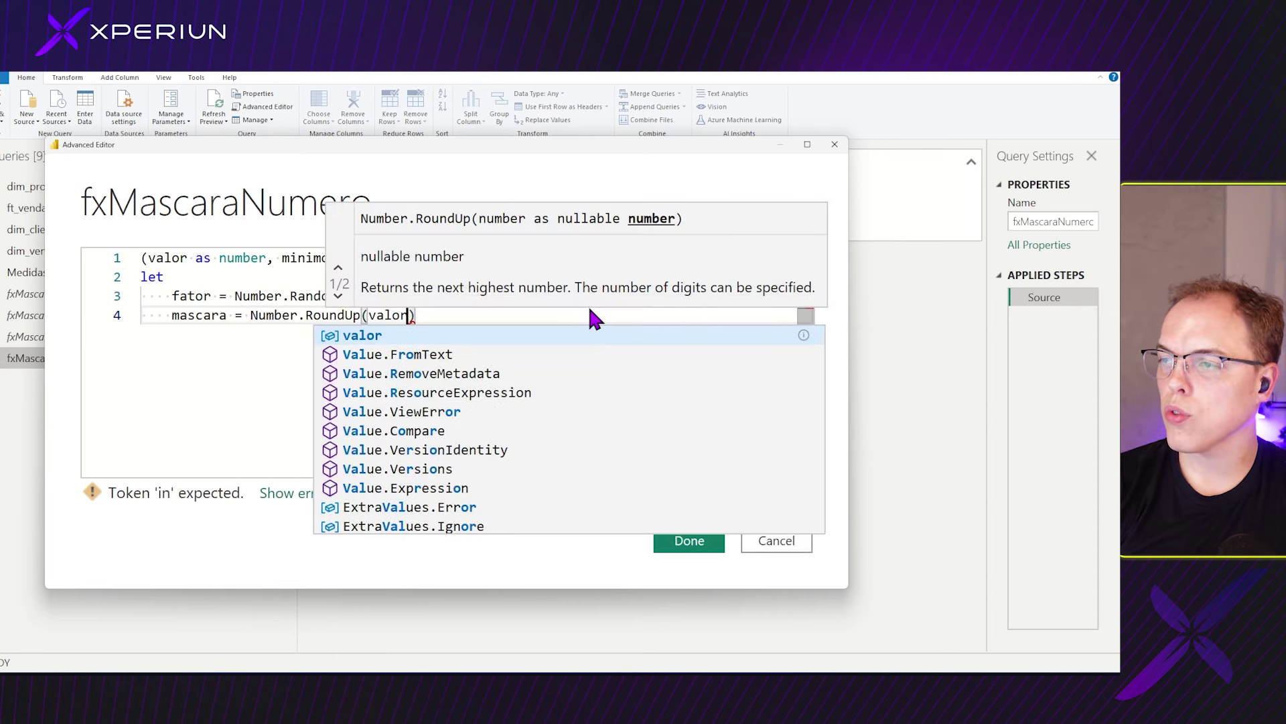
type("fator")
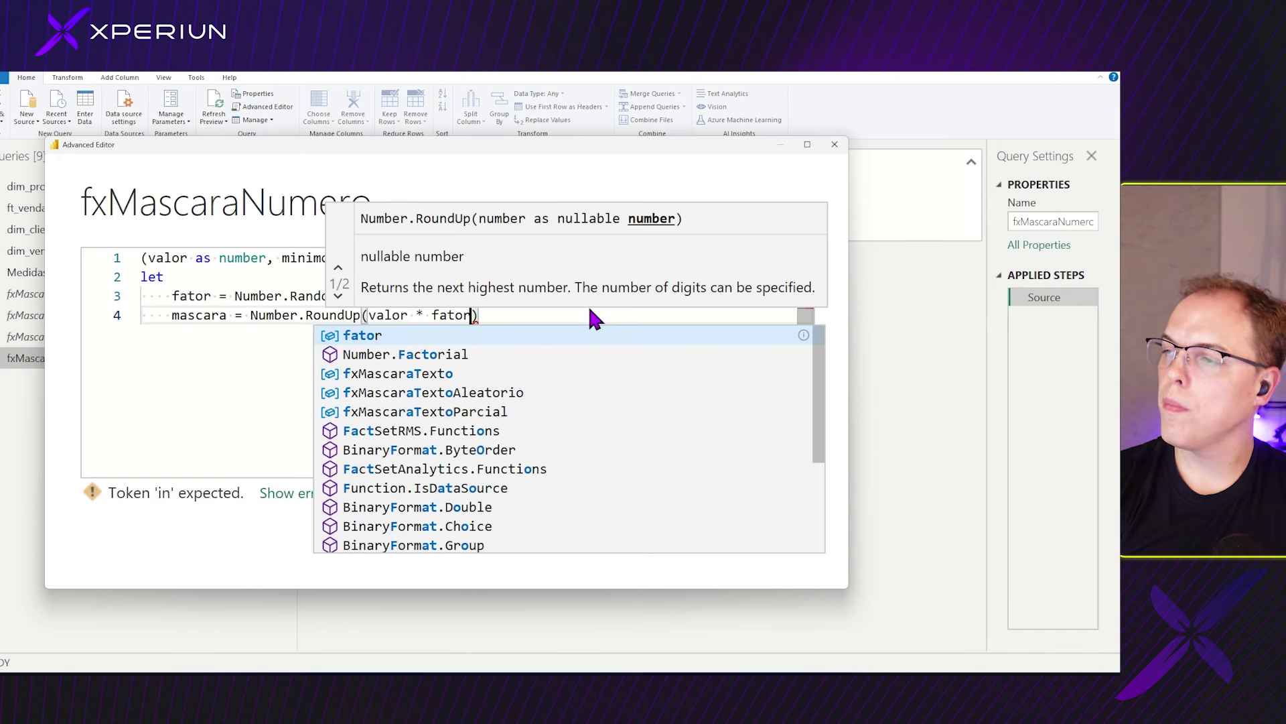
left_click(473, 317)
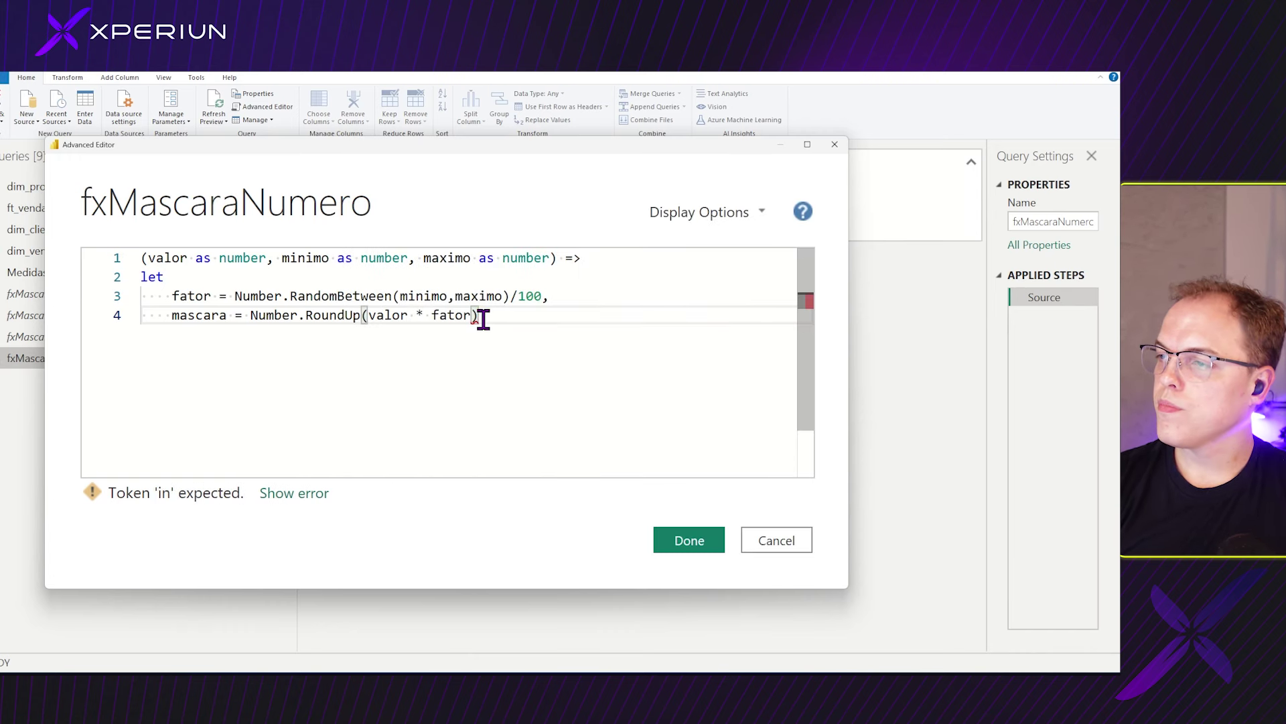
Close the let block with an in clause that returns mascara, and save the fxMascaraNumero function.
key("Return")
type("in")
key("Return")
type("Ma")
key("BackSpace")
key("BackSpace")
type("mascara")
left_click(534, 296)
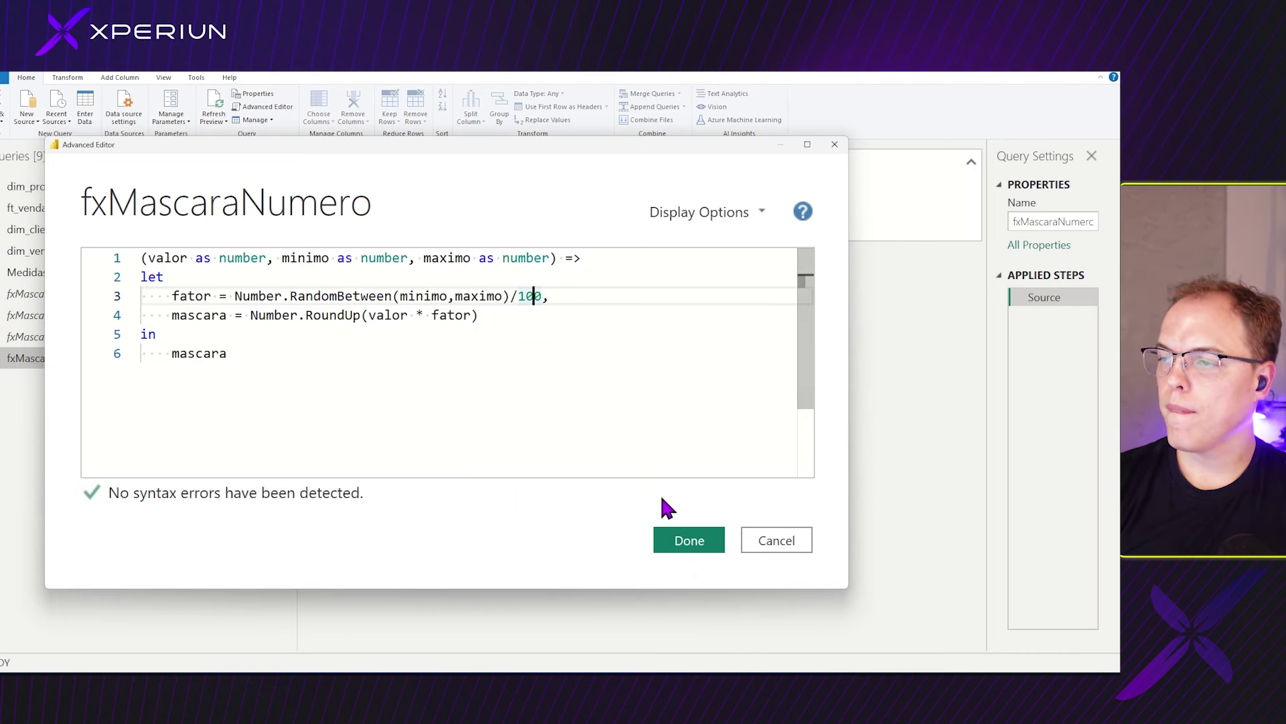
left_click(683, 544)
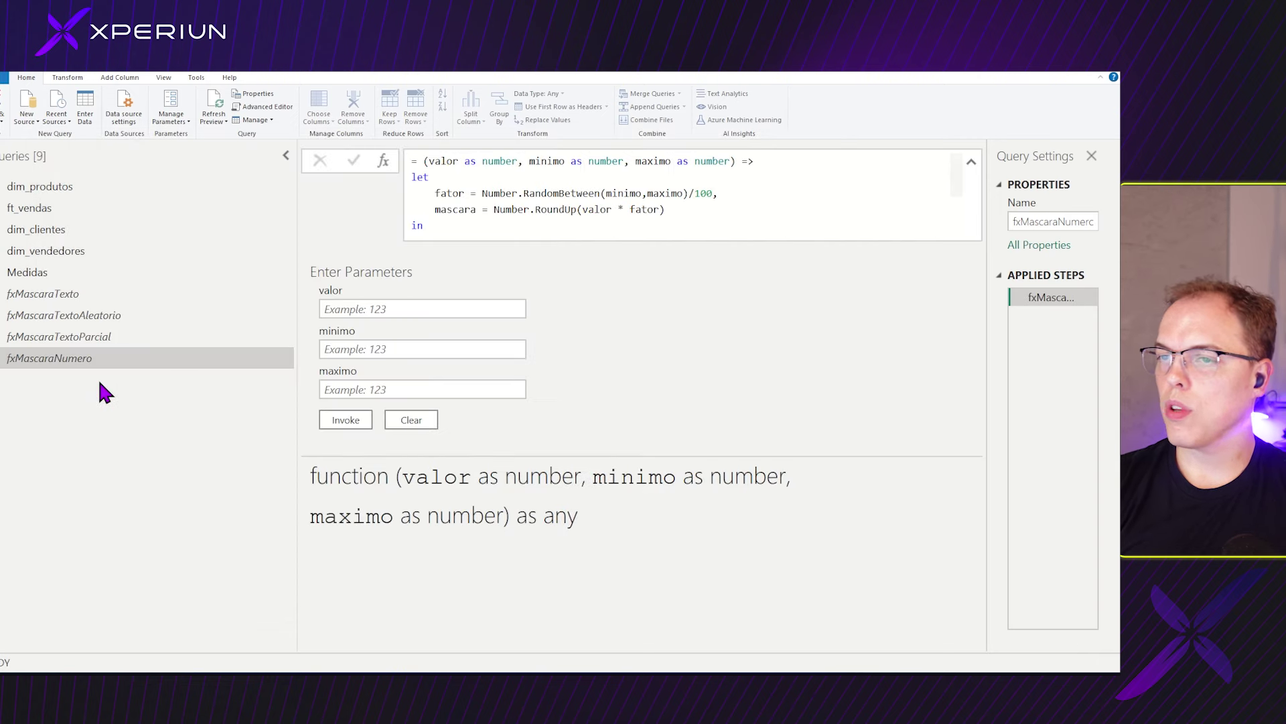
left_click(47, 207)
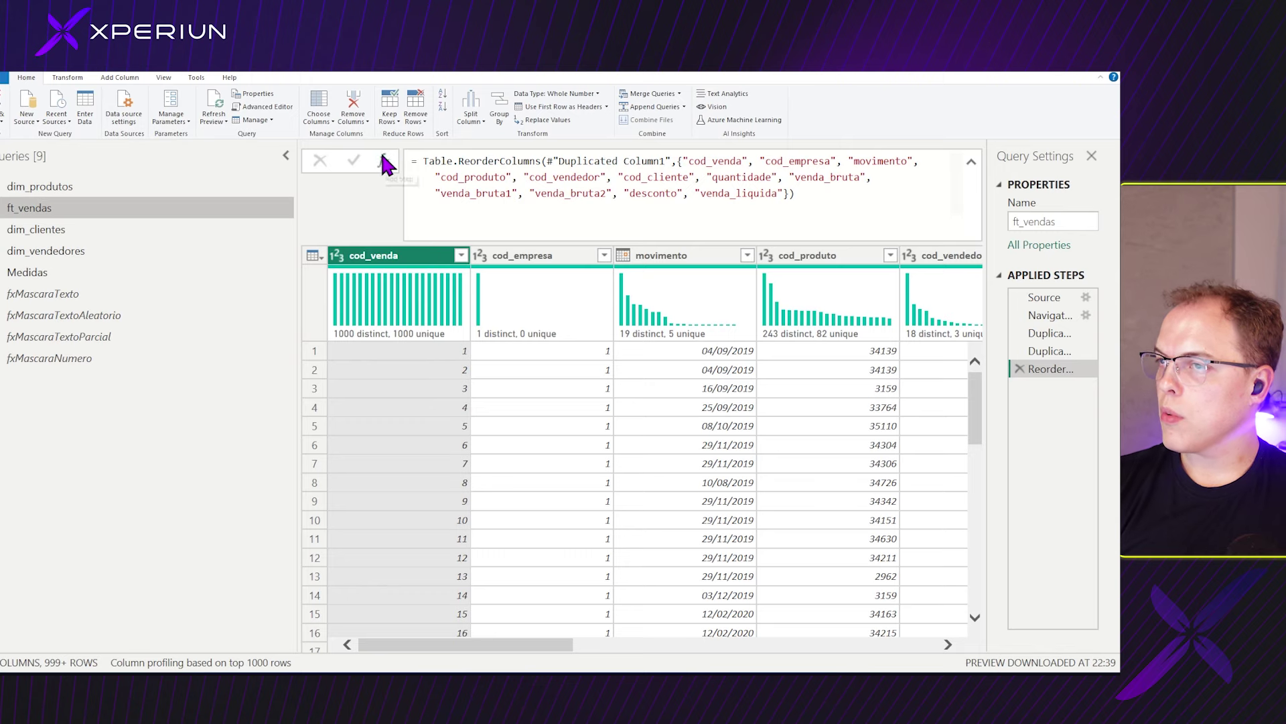
left_click(263, 107)
double_click(786, 144)
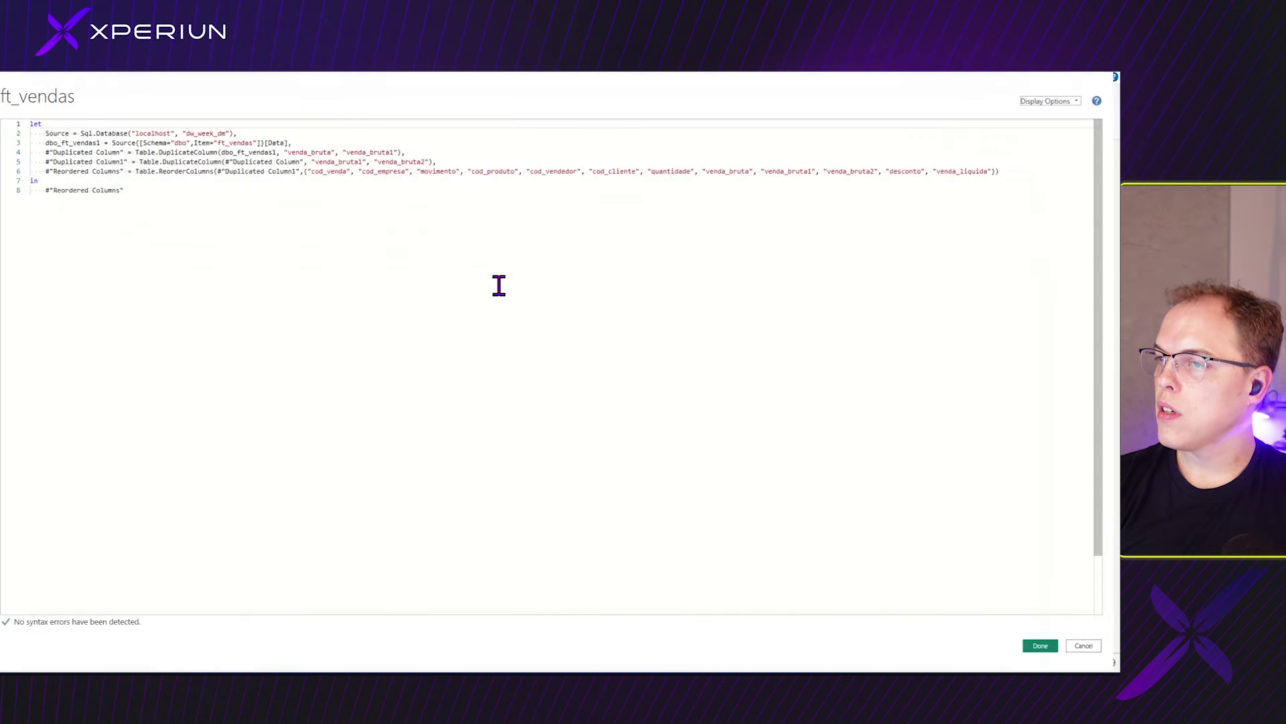
left_click(1082, 641)
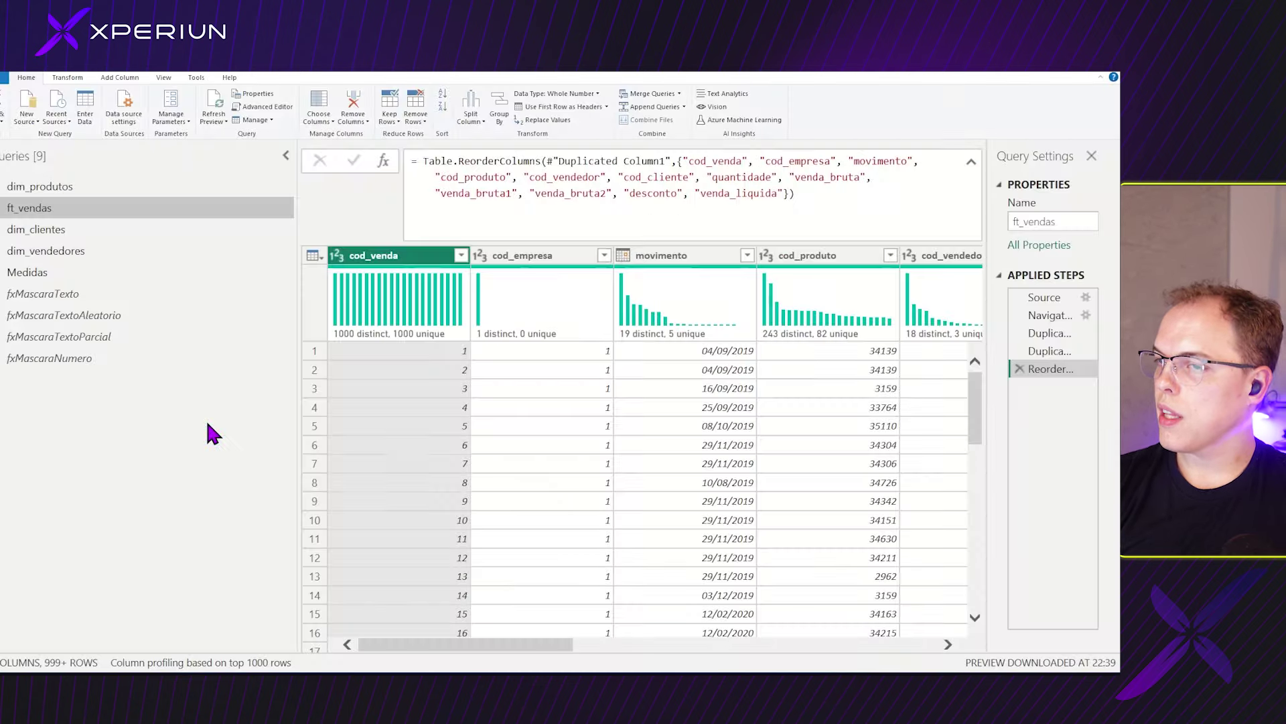
Copy the mascara Table.TransformColumns block from the dim_clientes query code and close that code without changing it.
left_click(89, 228)
left_click(264, 107)
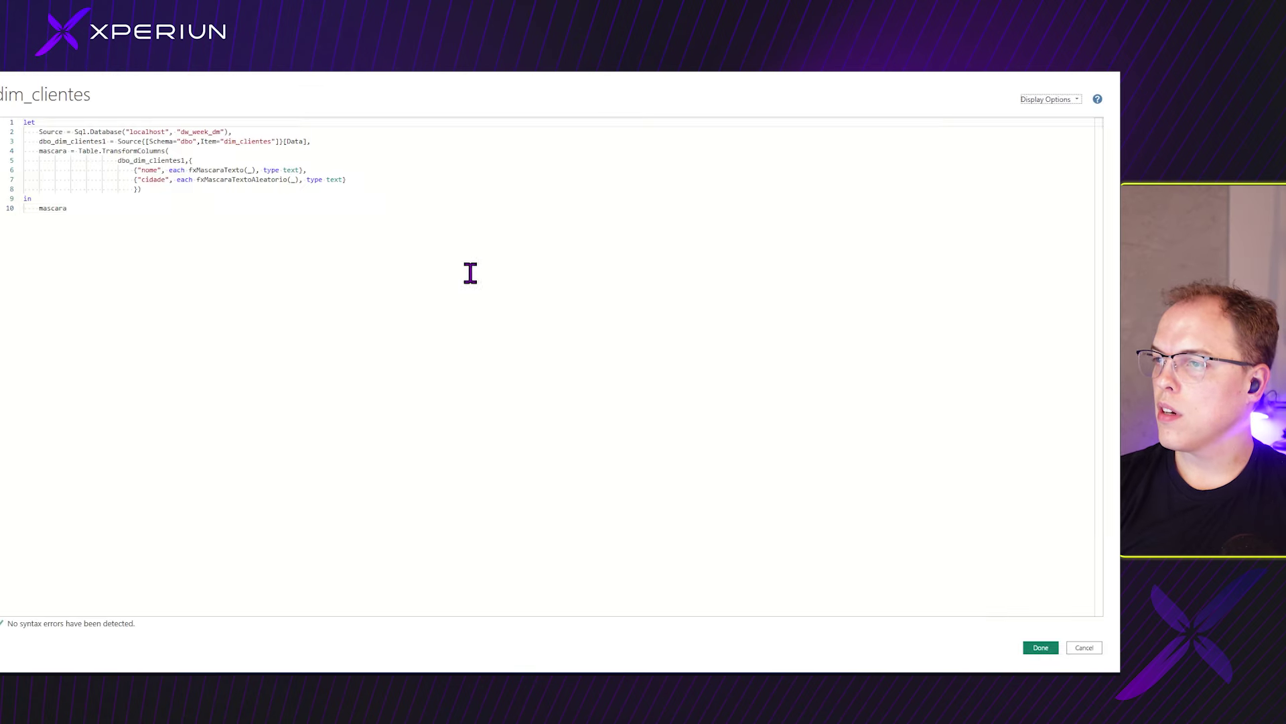
left_click_drag(188, 191, 11, 154)
key("ctrl+c")
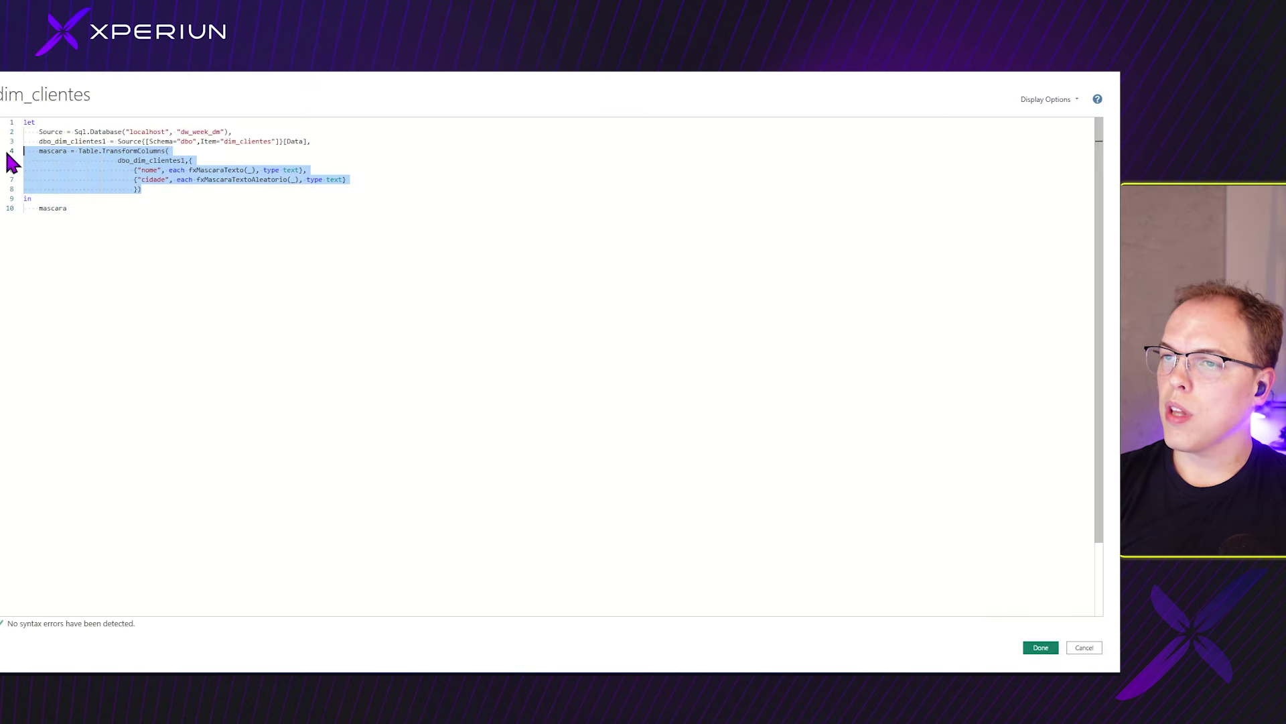
left_click(1085, 647)
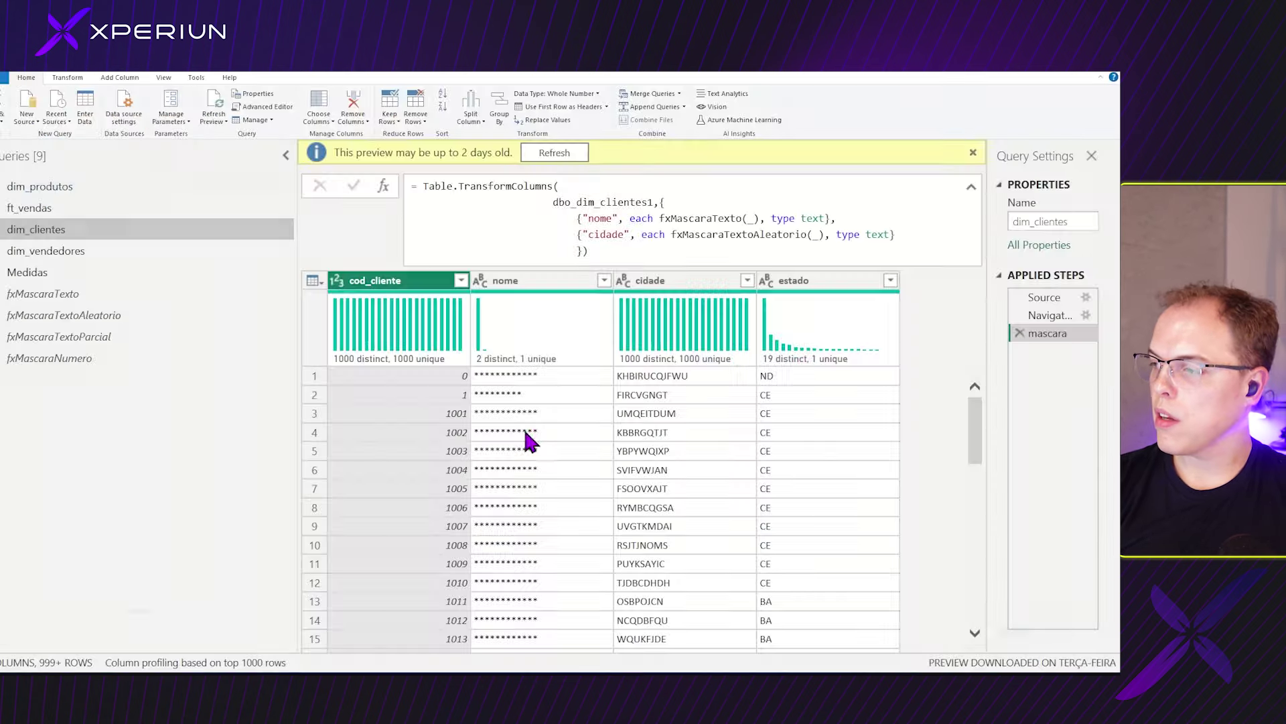
In the ft_vendas query code, end the Reordered Columns line with a comma and paste the copied mascara block below it.
left_click(37, 208)
left_click(254, 107)
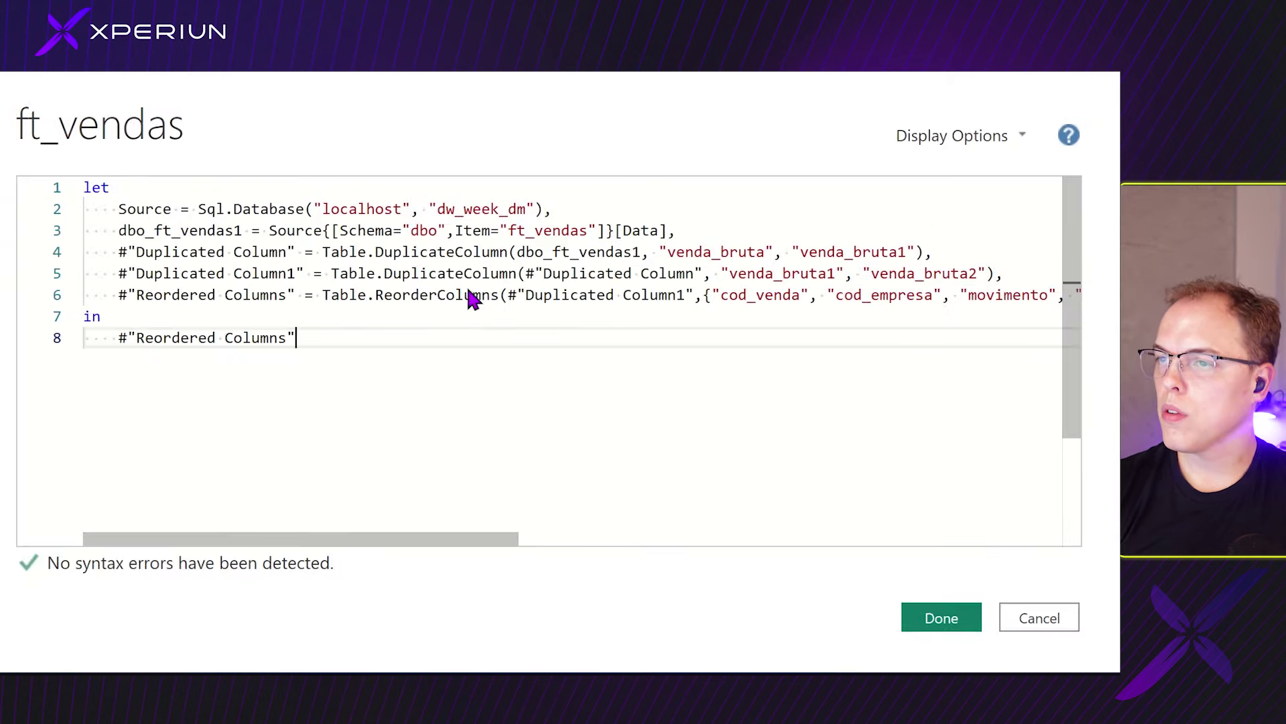
left_click_drag(355, 540, 978, 540)
left_click(1040, 295)
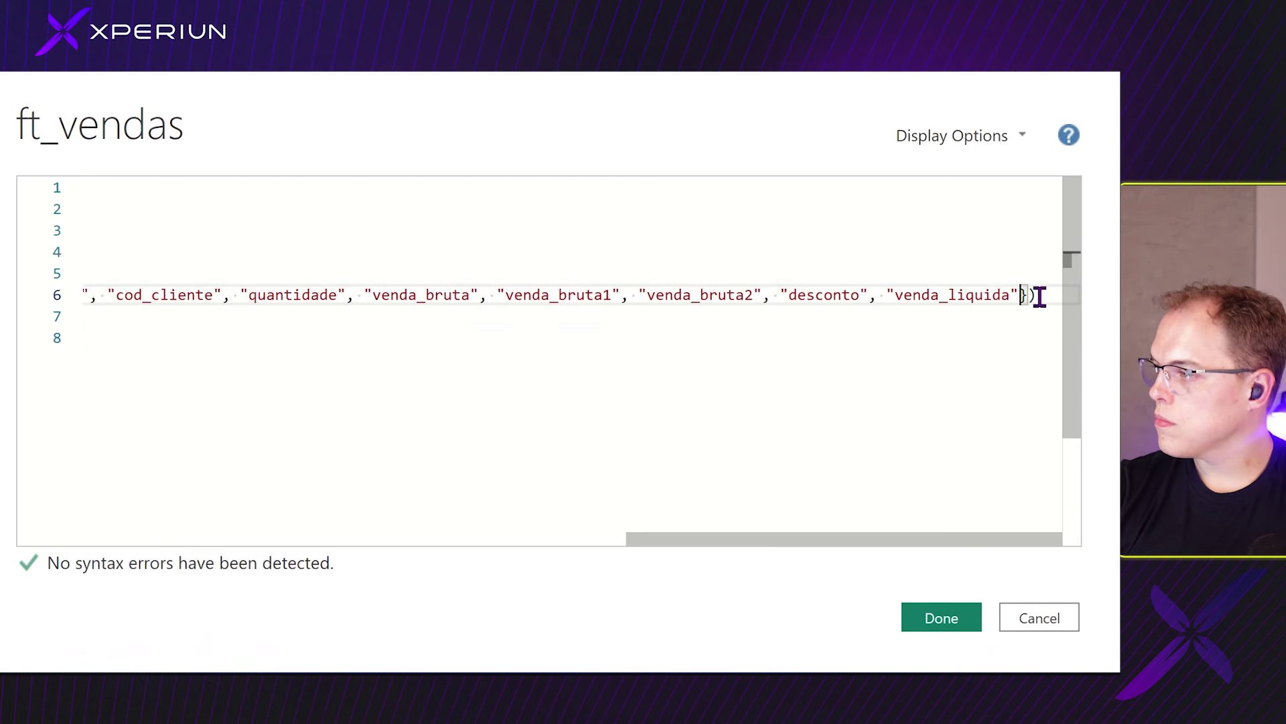
type(",")
key("Return")
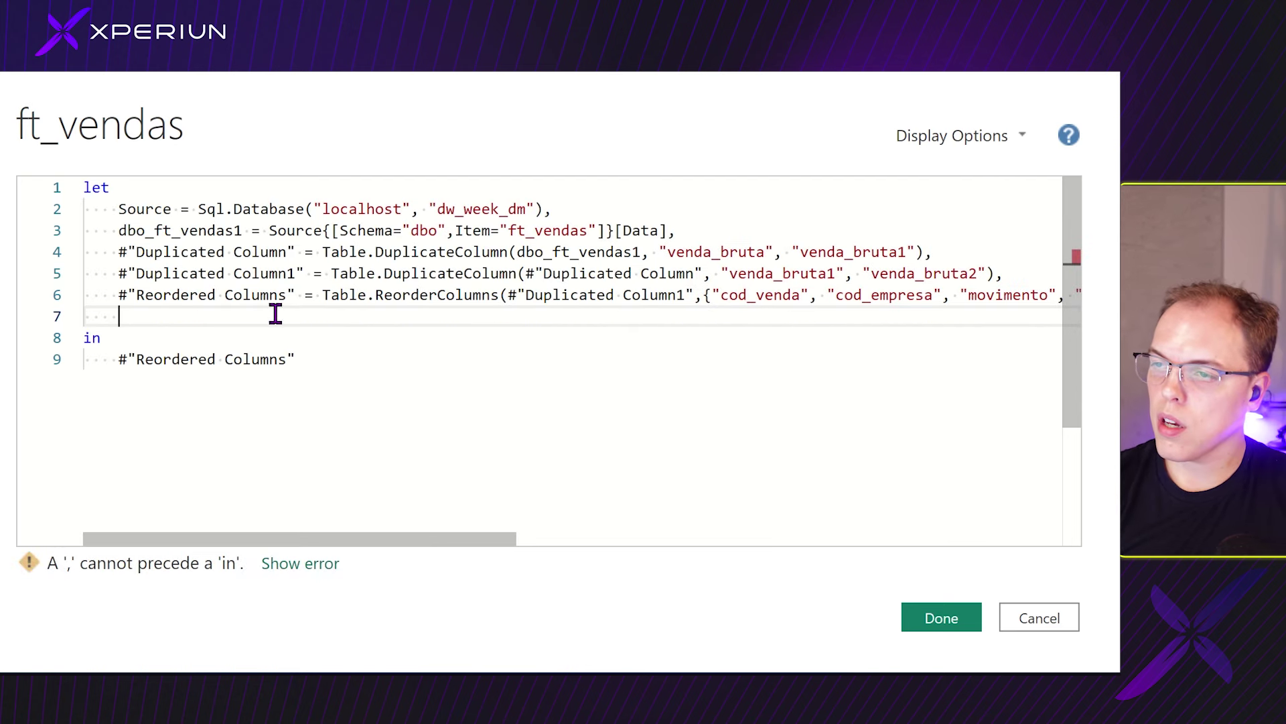
key("ctrl+v")
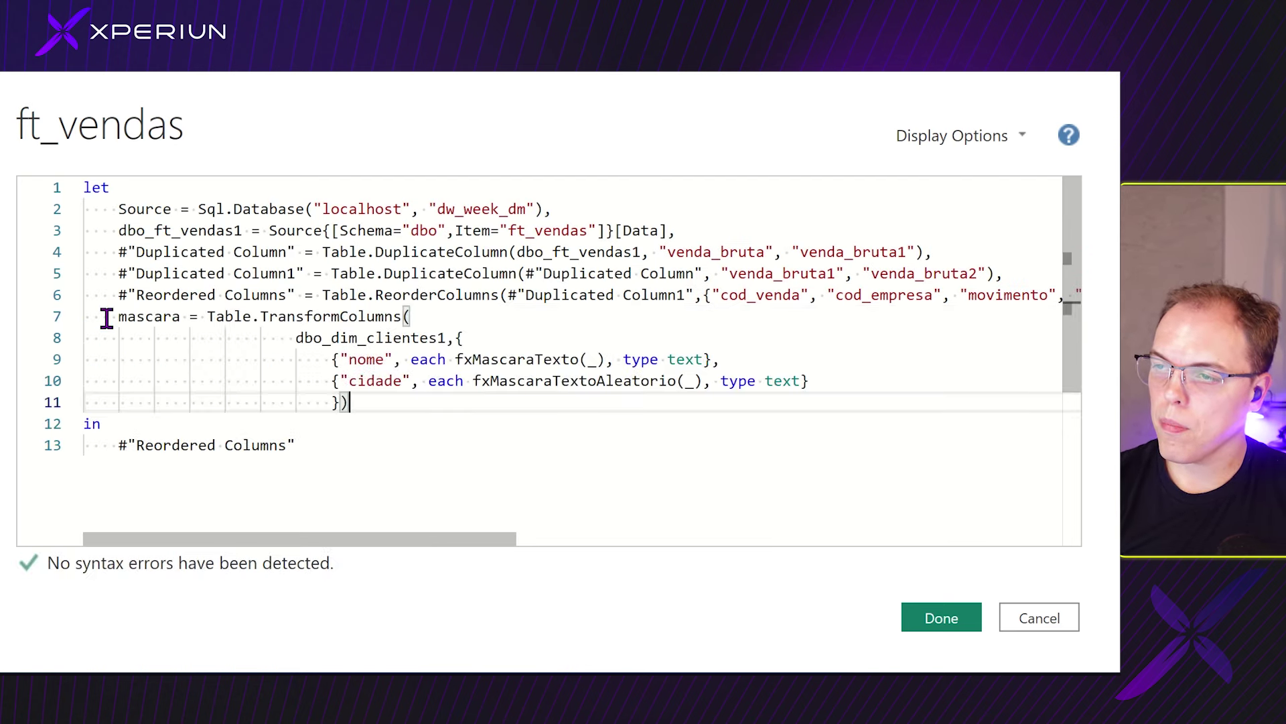
Replace dbo_dim_clientes1 in the pasted mascara block with #"Reordered Columns" as the source table.
left_click_drag(119, 295, 301, 295)
key("ctrl+c")
double_click(325, 339)
key("ctrl+v")
Delete the cidade entry and its preceding comma from the mascara block, and select the column name nome for replacement.
double_click(361, 360)
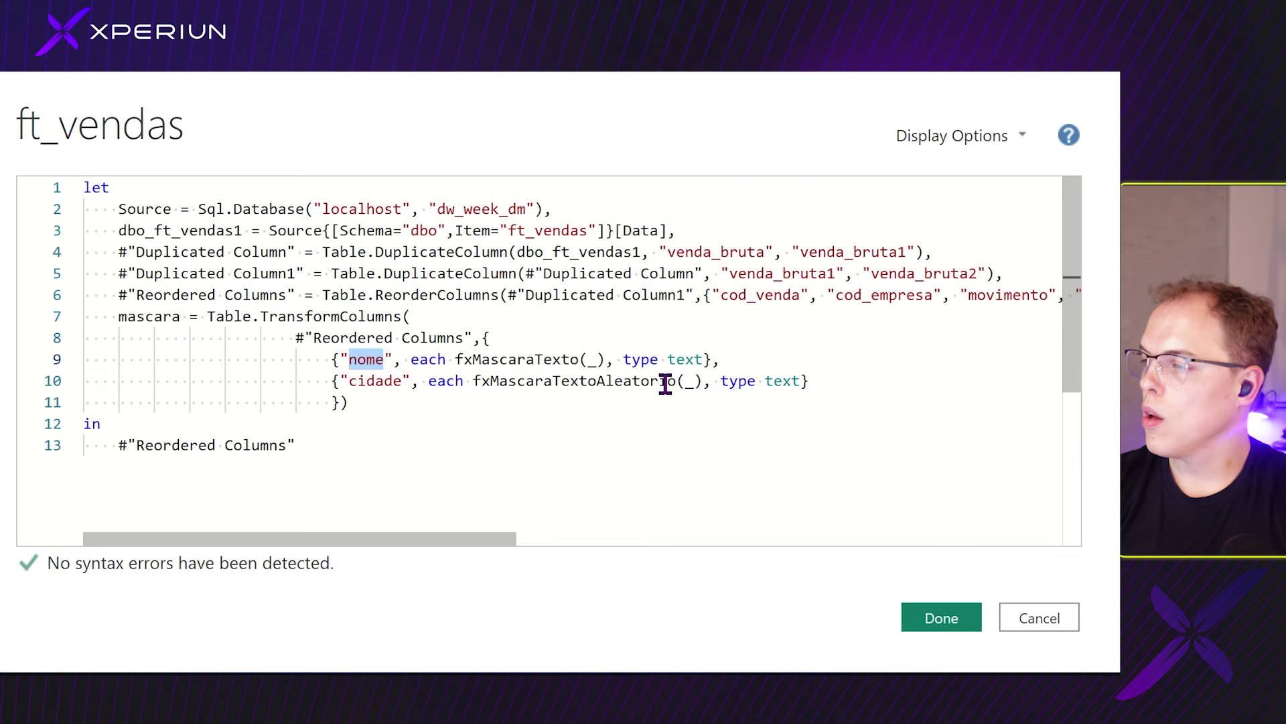
left_click(735, 365)
key("Delete")
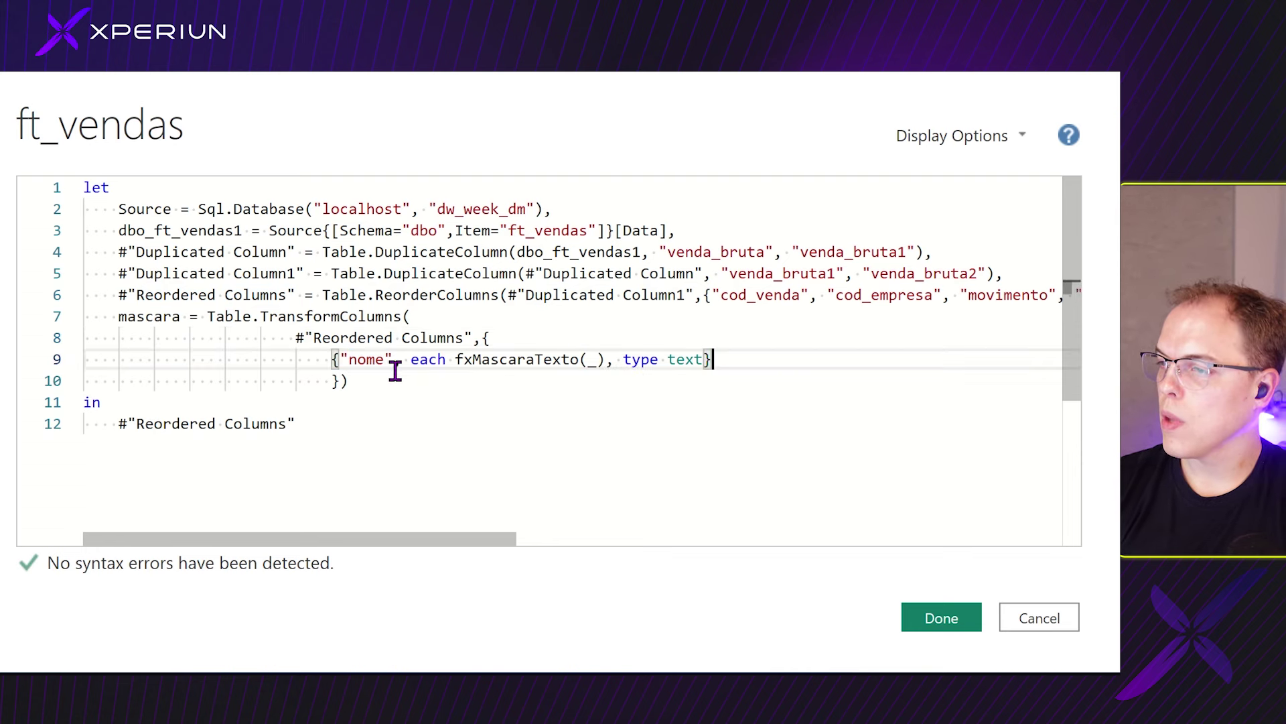
double_click(366, 360)
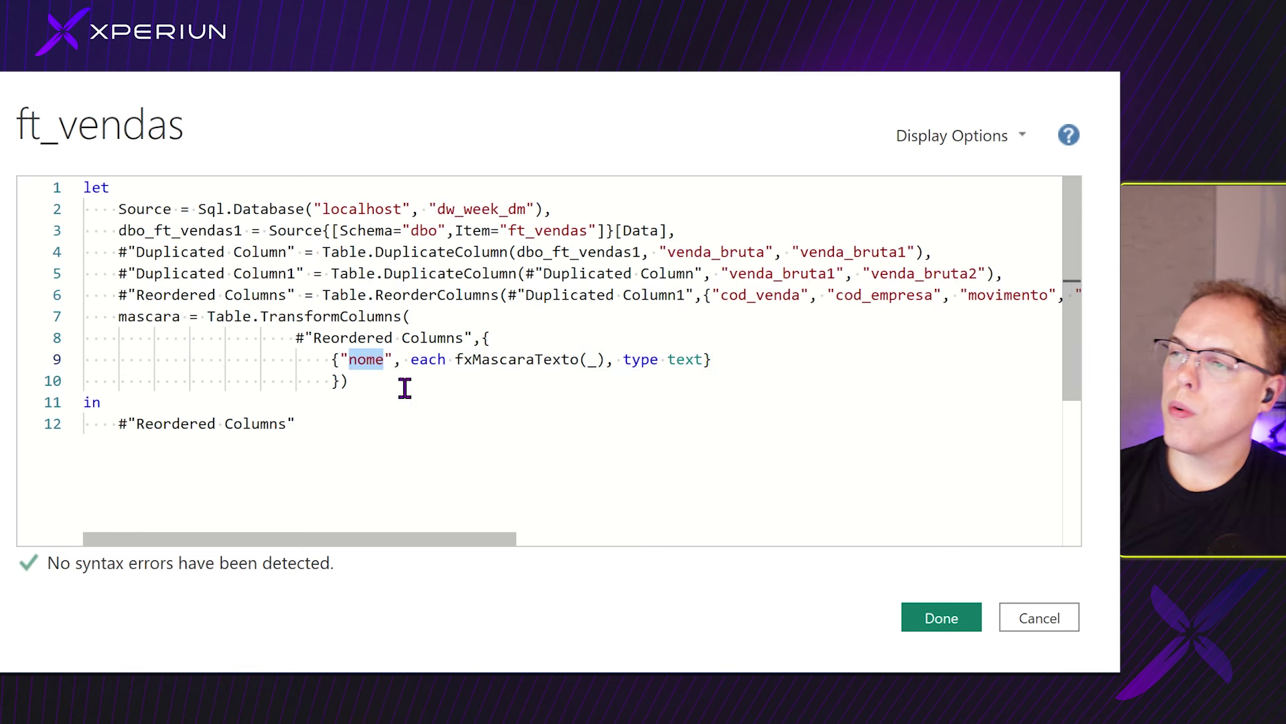
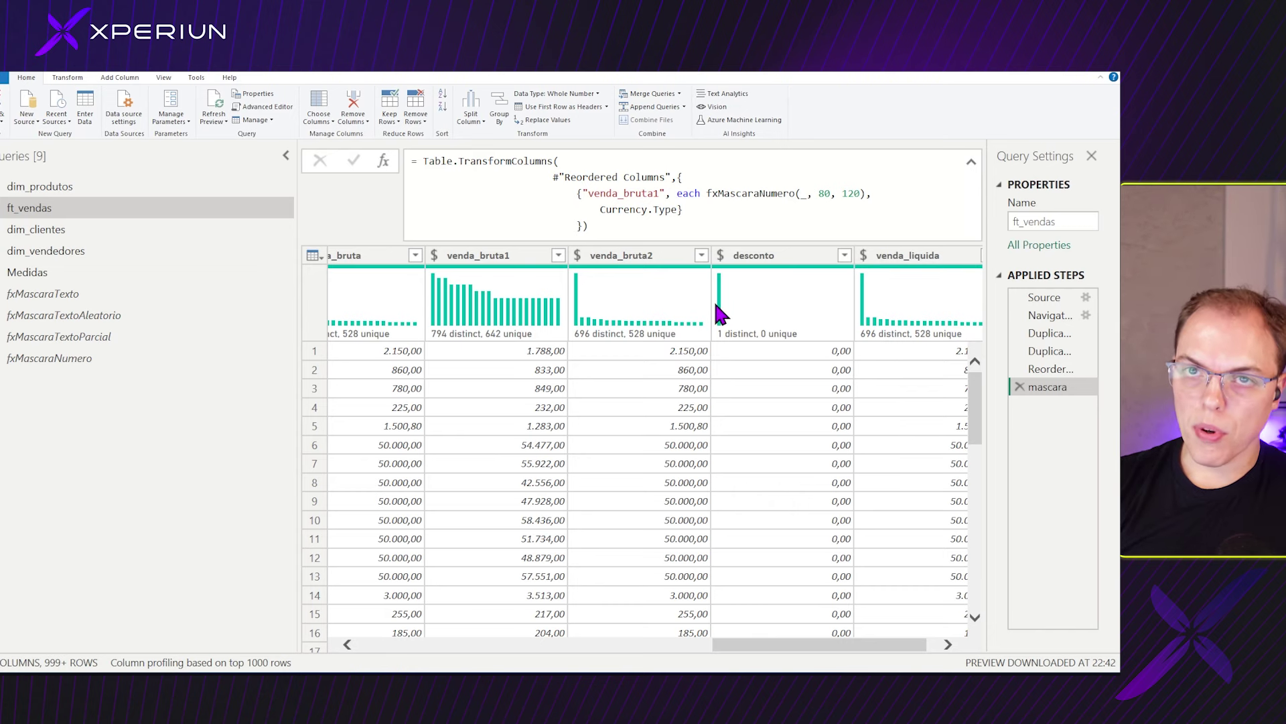
Compare venda_bruta with the masked venda_bruta1 column in ft_vendas and refresh the preview to regenerate the random values.
left_click_drag(910, 645, 891, 647)
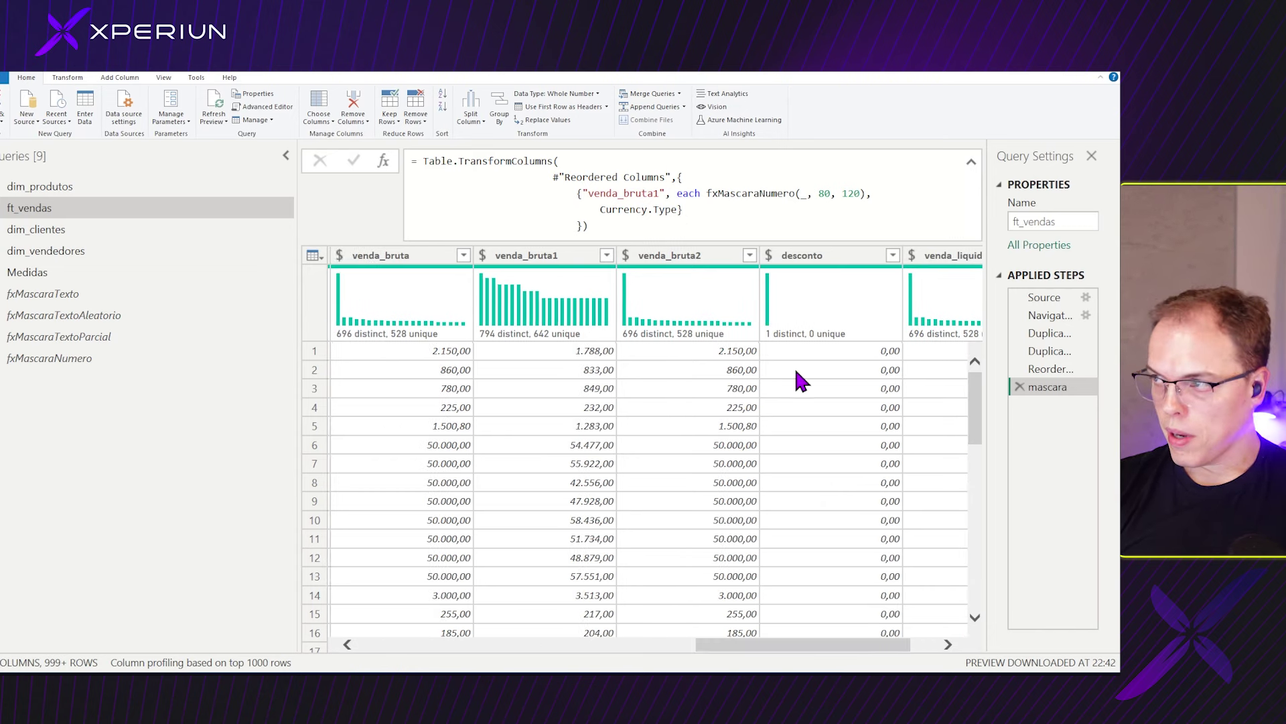
left_click(672, 645)
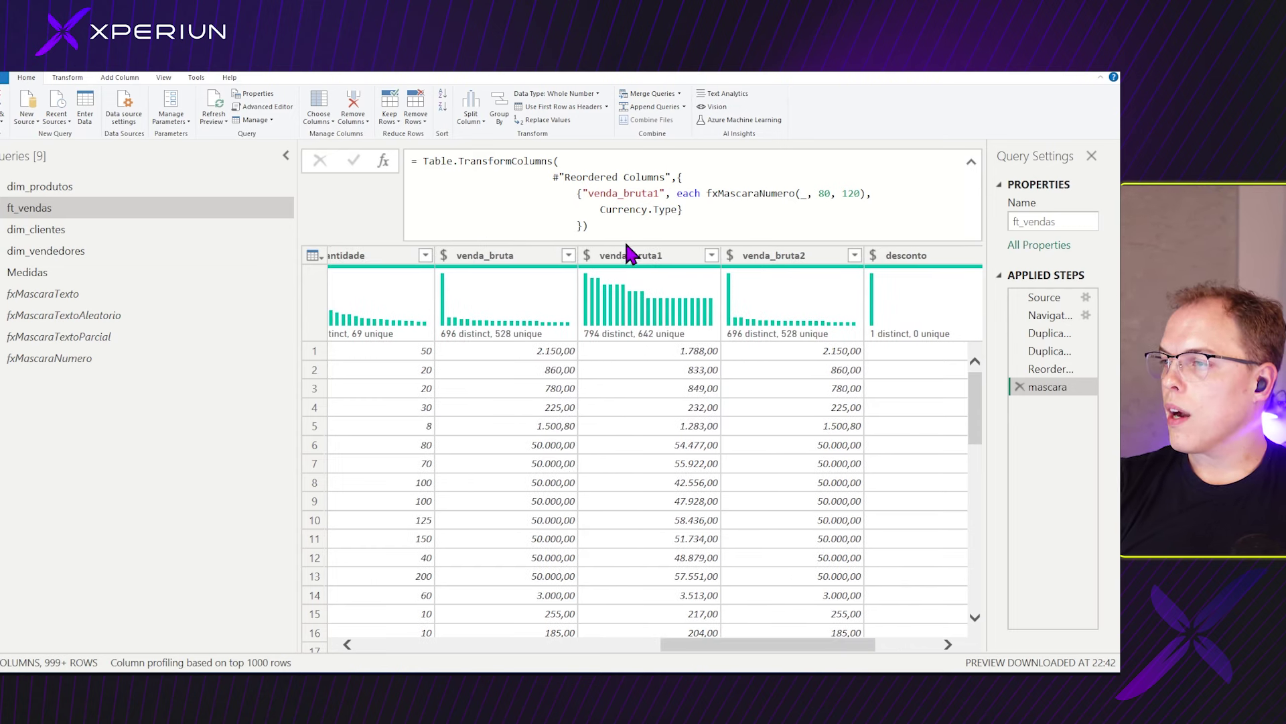
mouse_move(633, 332)
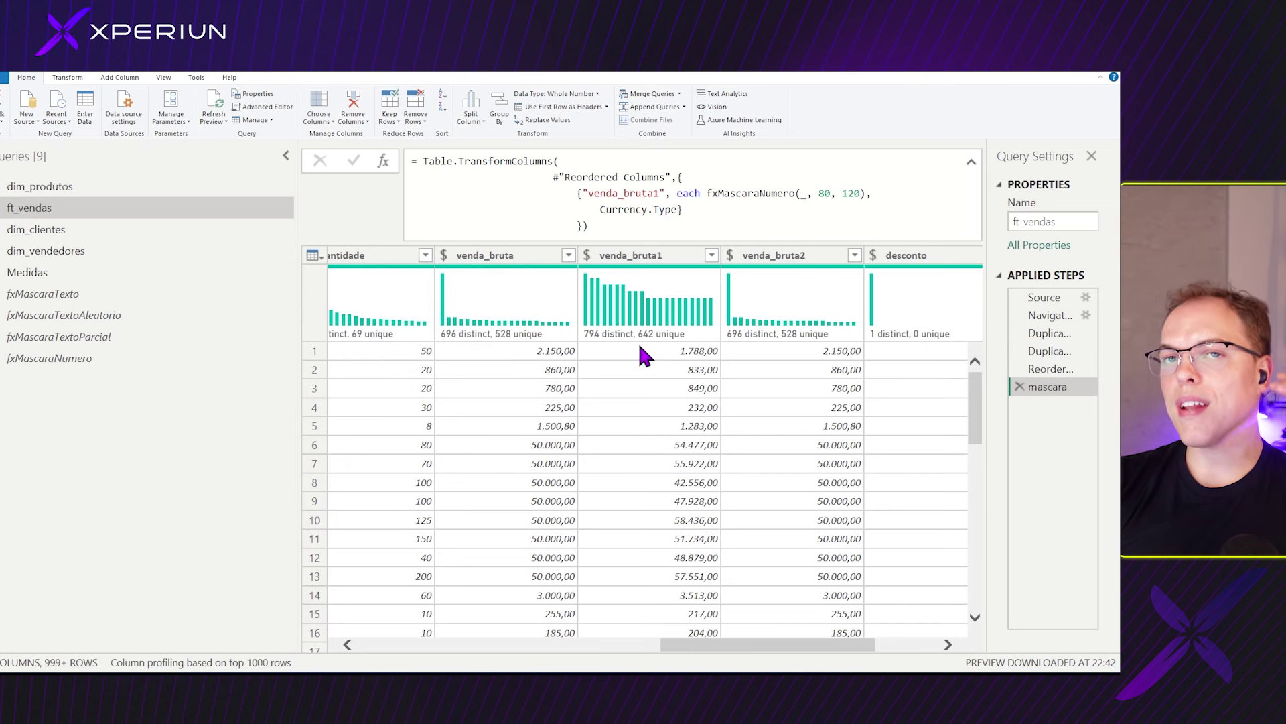
left_click(213, 106)
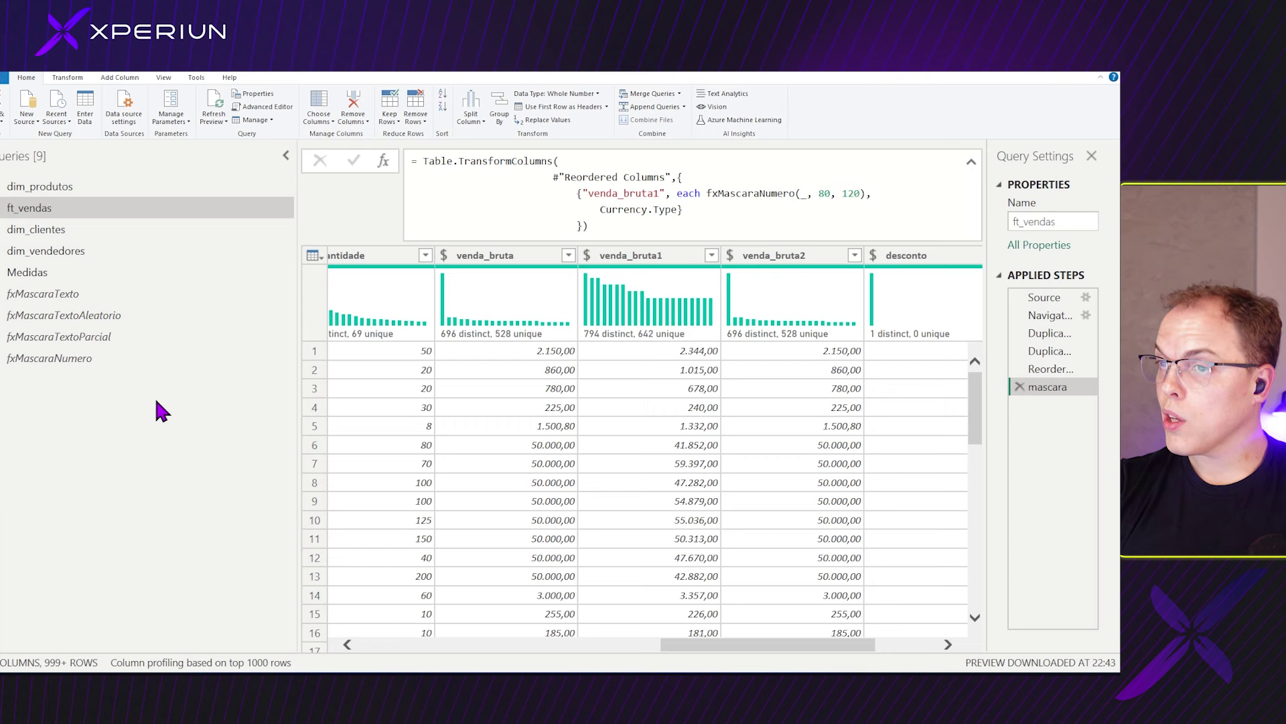
Create a new blank query and name it fxMascaraNumeroArredondado.
right_click(62, 397)
mouse_move(100, 333)
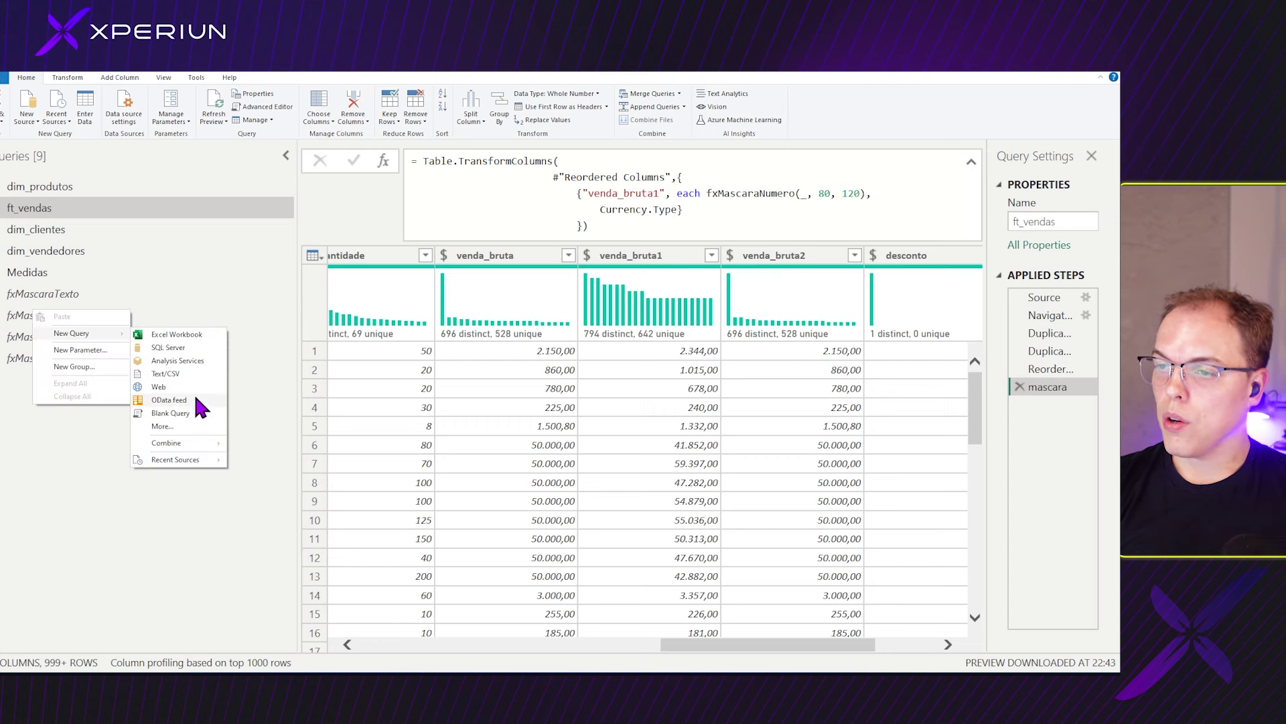
left_click(173, 412)
double_click(89, 377)
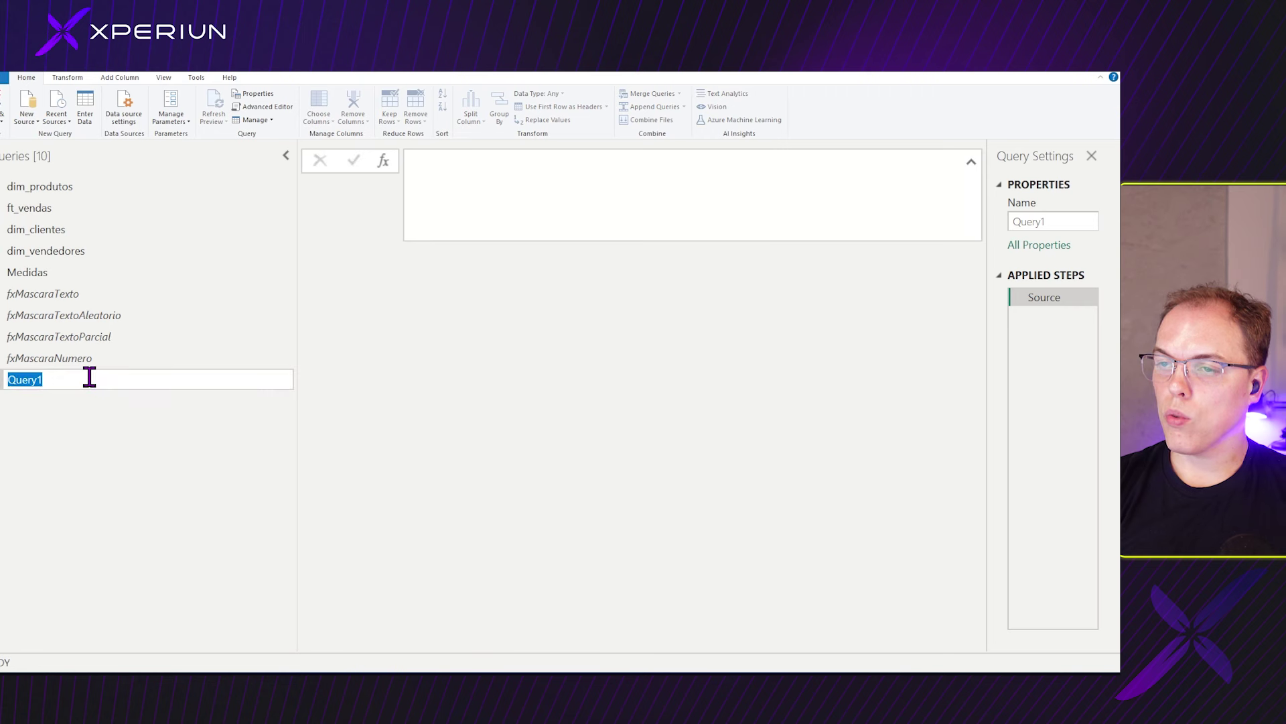
type("fxMascaraNumeroArredondado")
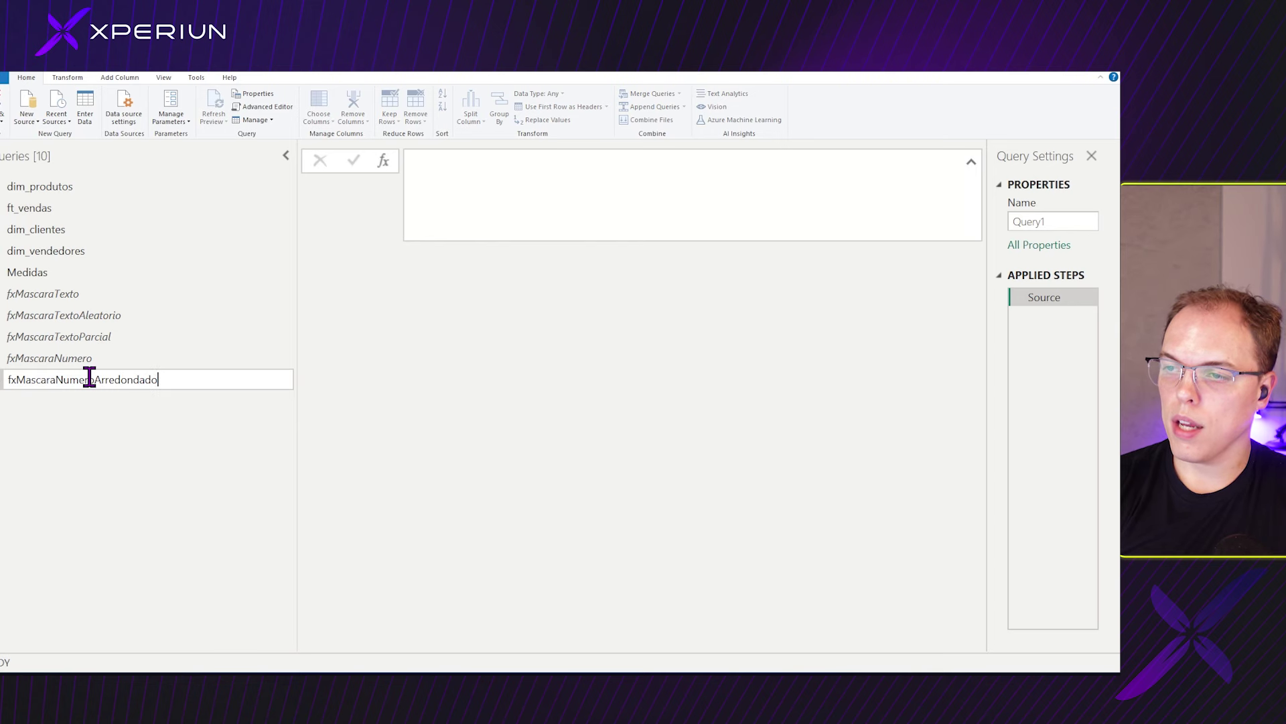
key("Return")
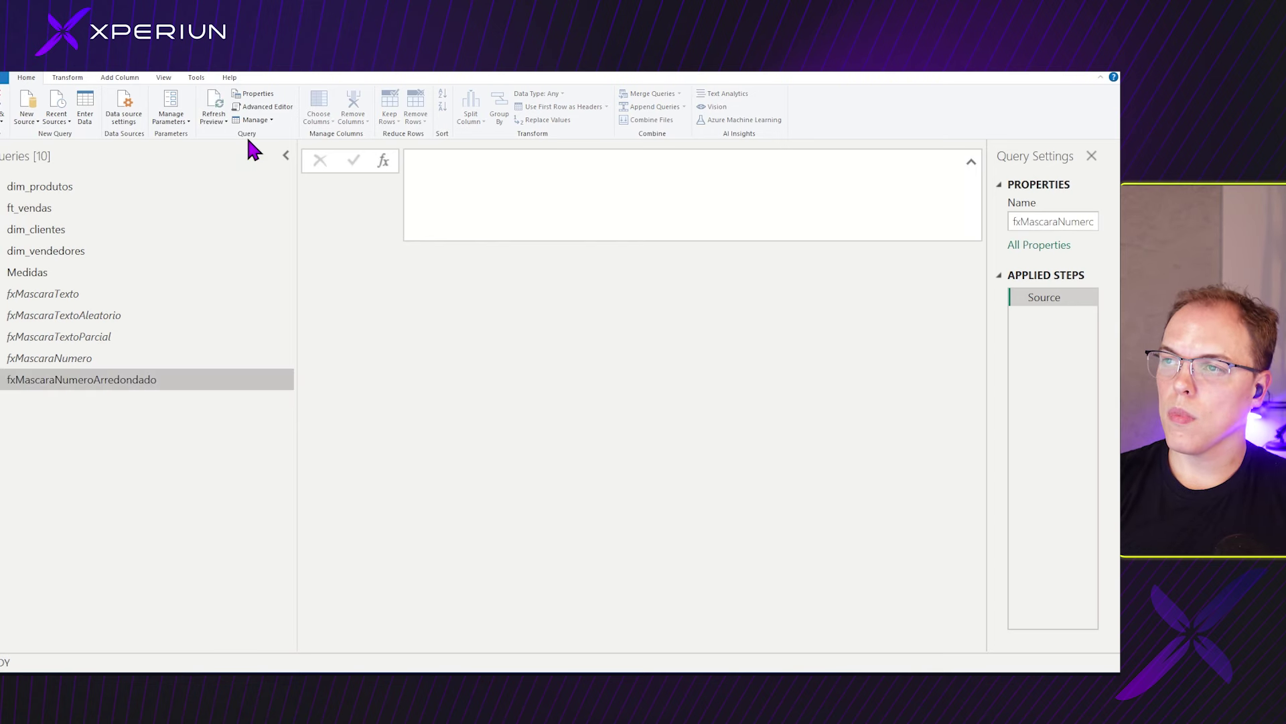
Add the function header (valor as number, intervalo as number) => above the let block in the code of fxMascaraNumeroArredondado.
left_click(268, 106)
key("ctrl+plus")
key("ctrl+plus")
key("ctrl+plus")
key("ctrl+plus")
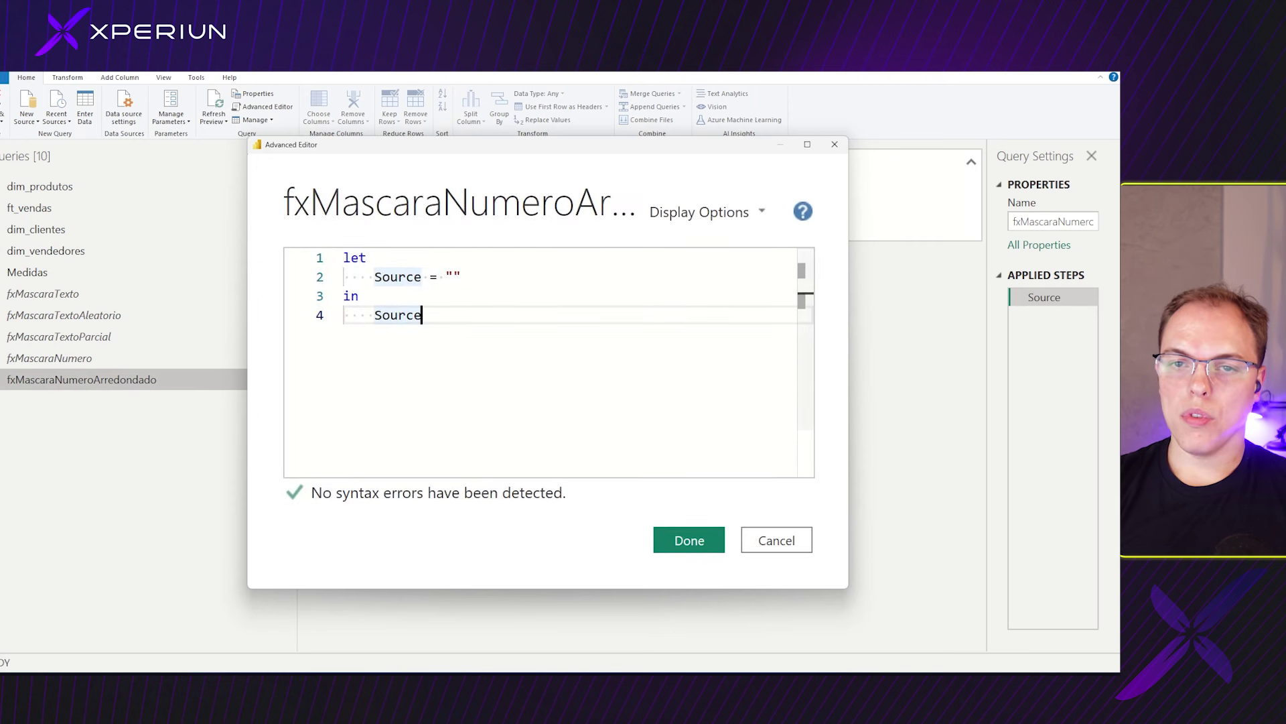
left_click(420, 283)
left_click(367, 276)
key("ctrl+Home")
key("Return")
key("Up")
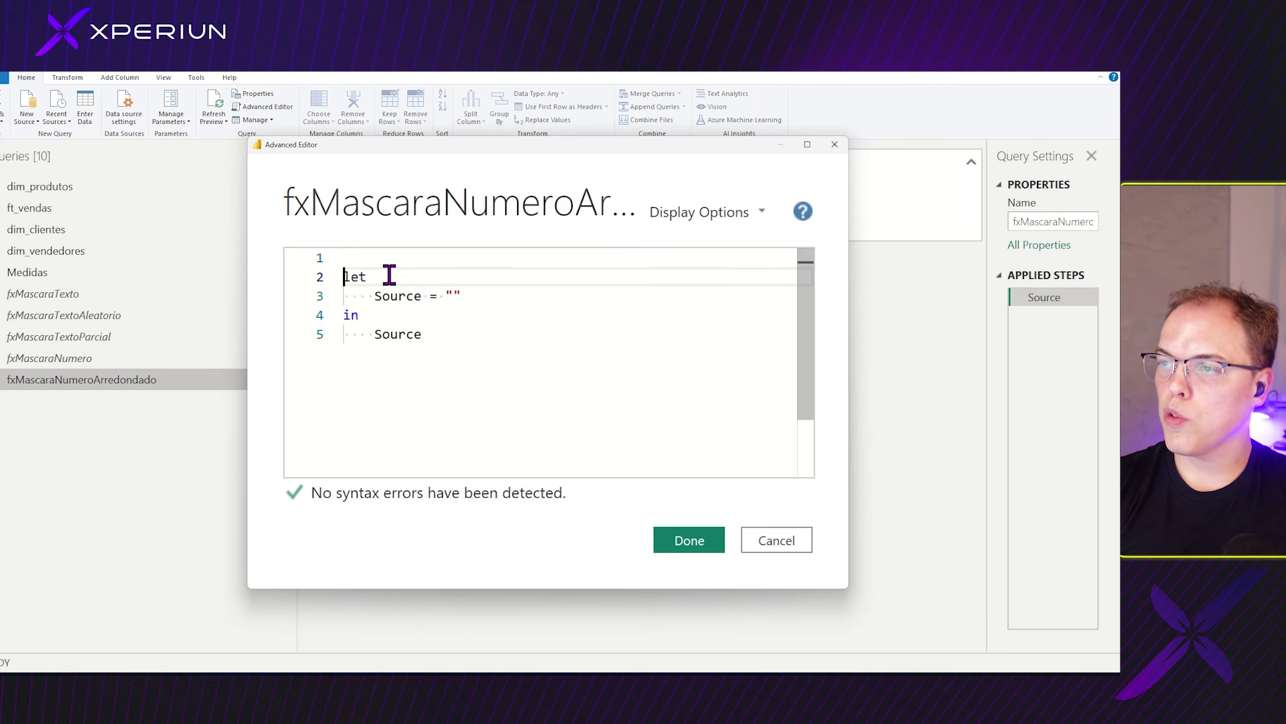
type("(valor as number, intervalo as number) =>")
left_click(531, 257)
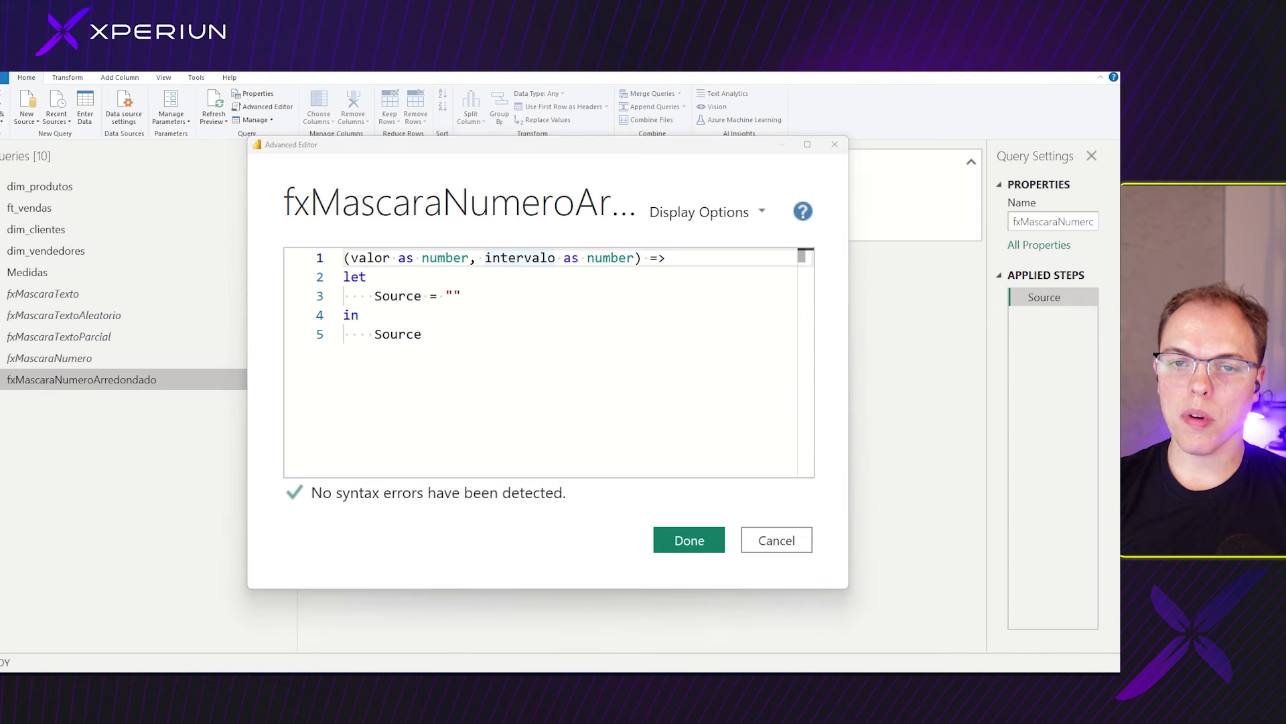
Replace the Source = "" line with a variable named arredondado, starting its expression with the function Number.RoundDown.
left_click_drag(375, 296, 455, 295)
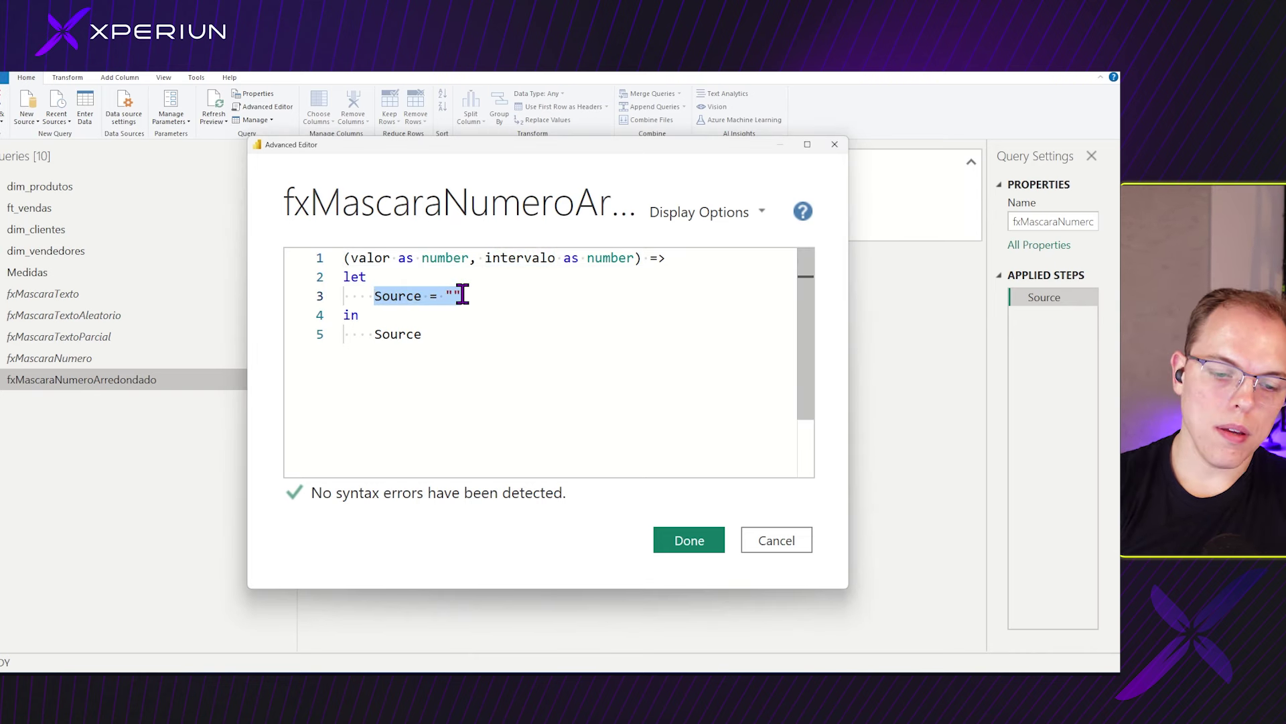
type("arr")
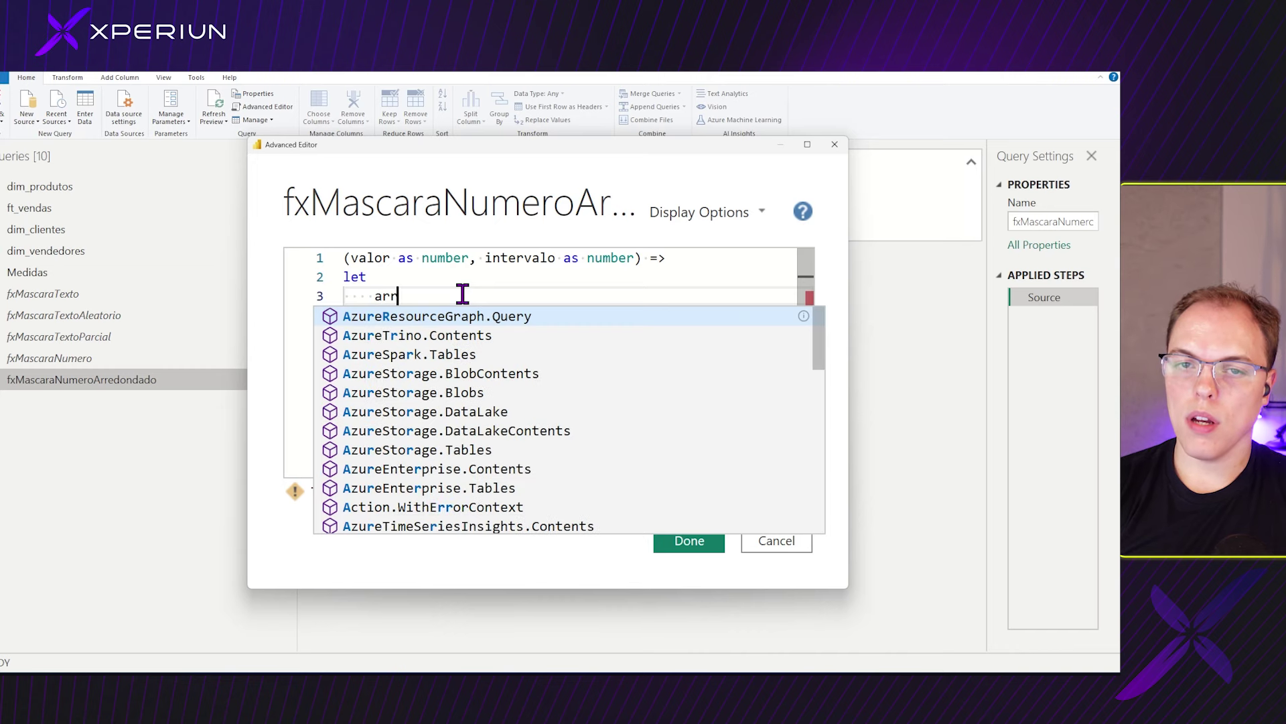
type("edondado = ")
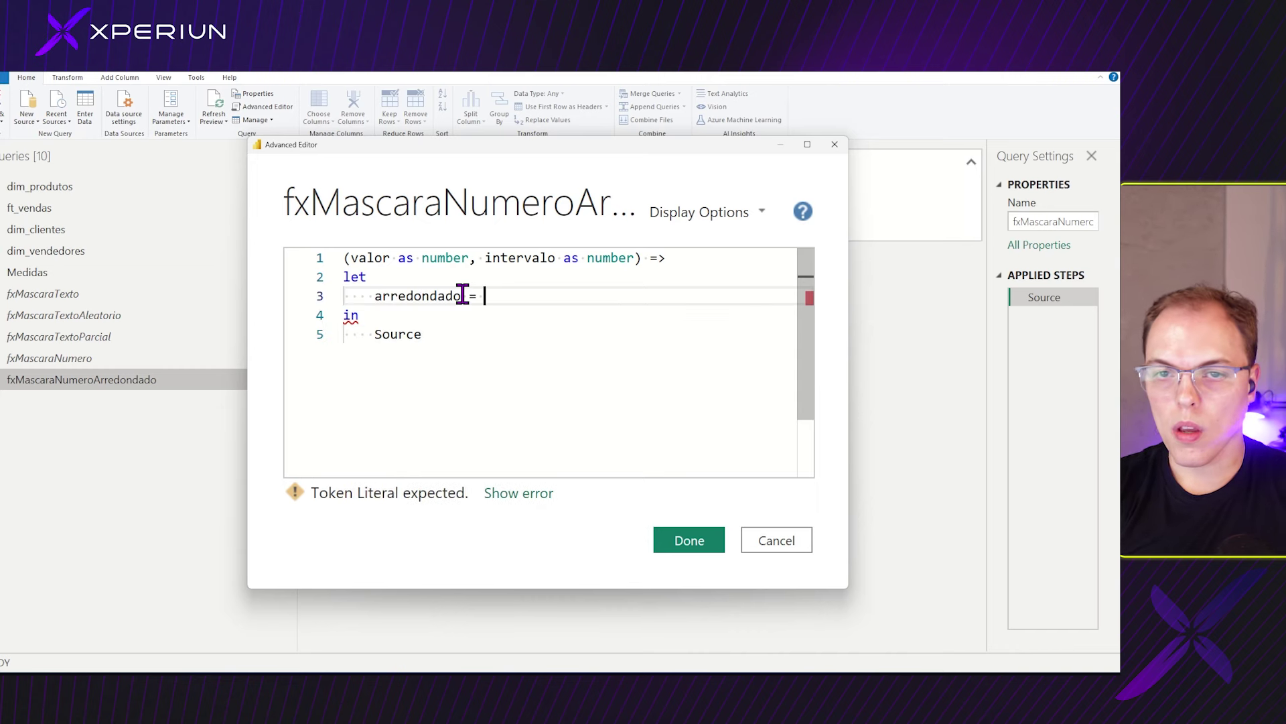
type("Number.")
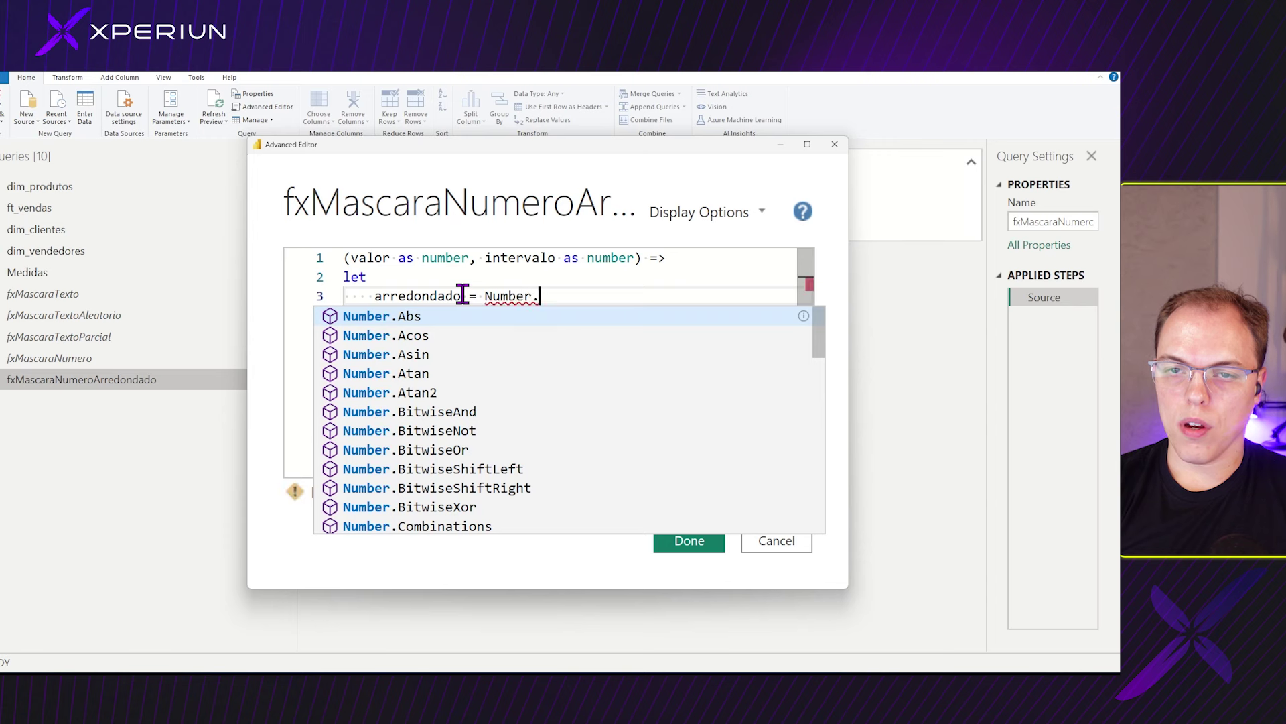
type("Roun")
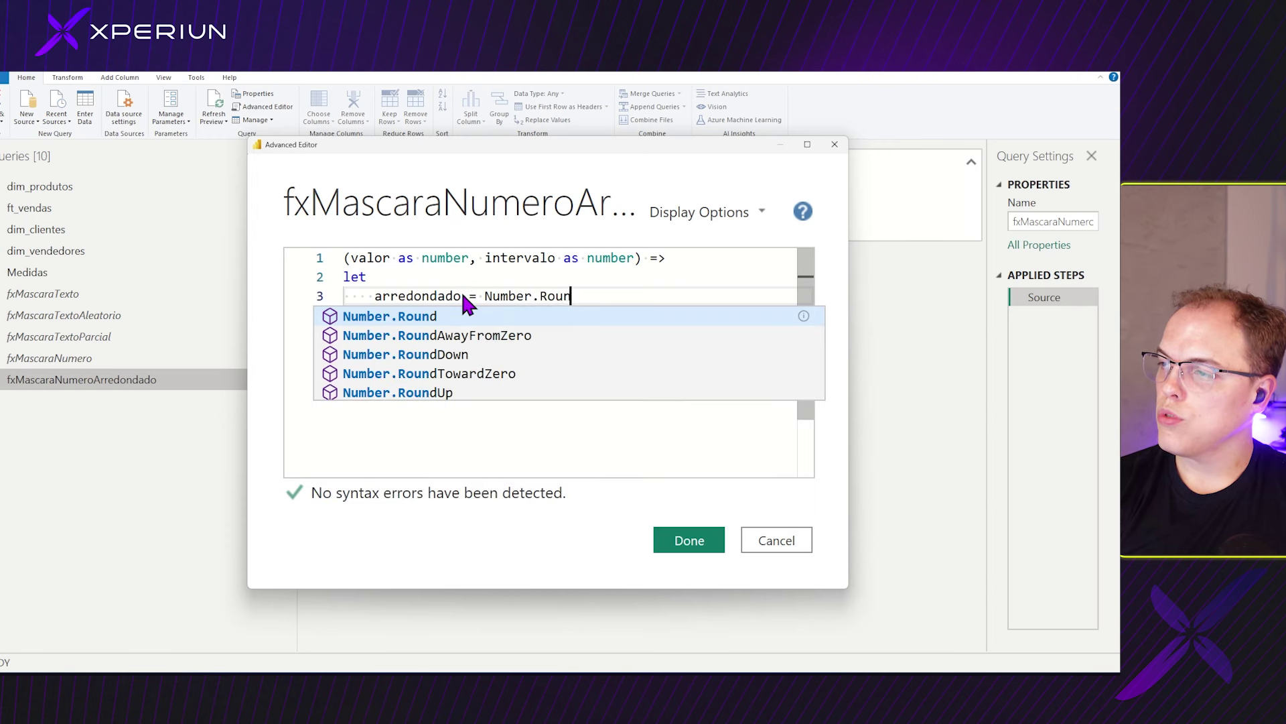
type("dDown( ")
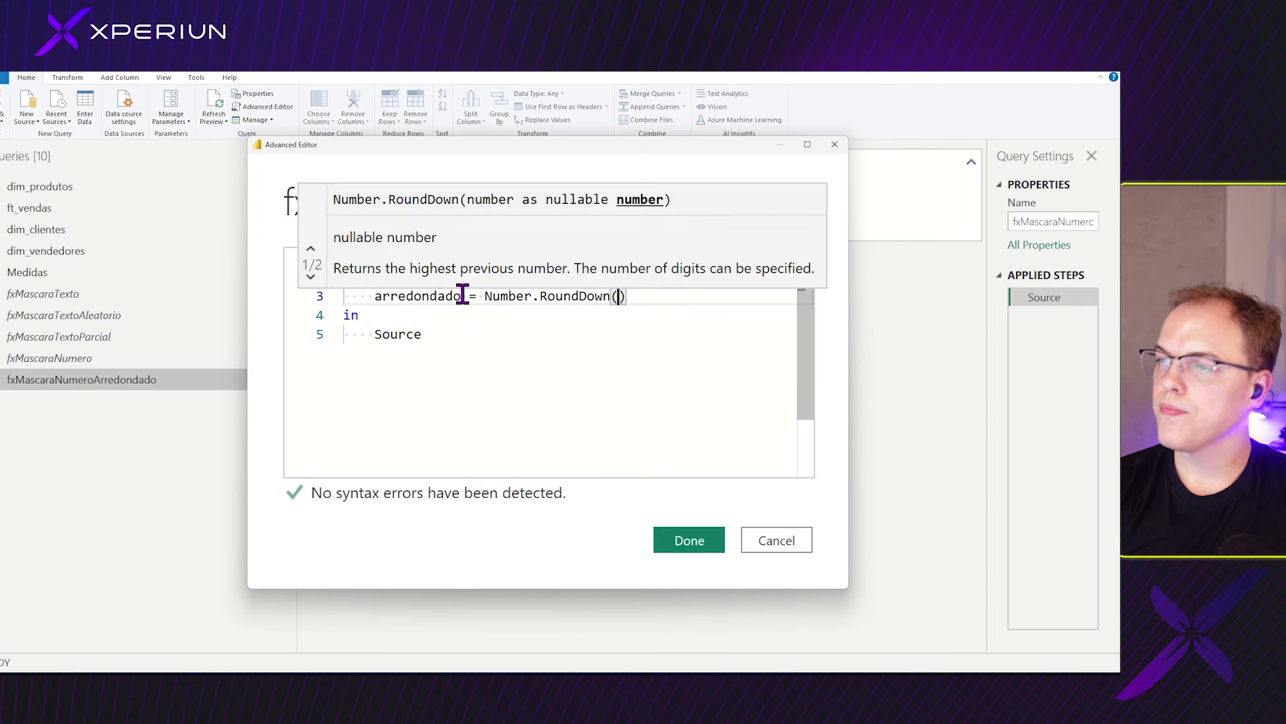
Give Number.RoundDown the argument valor / intervalo and multiply its result by intervalo.
type("valor ")
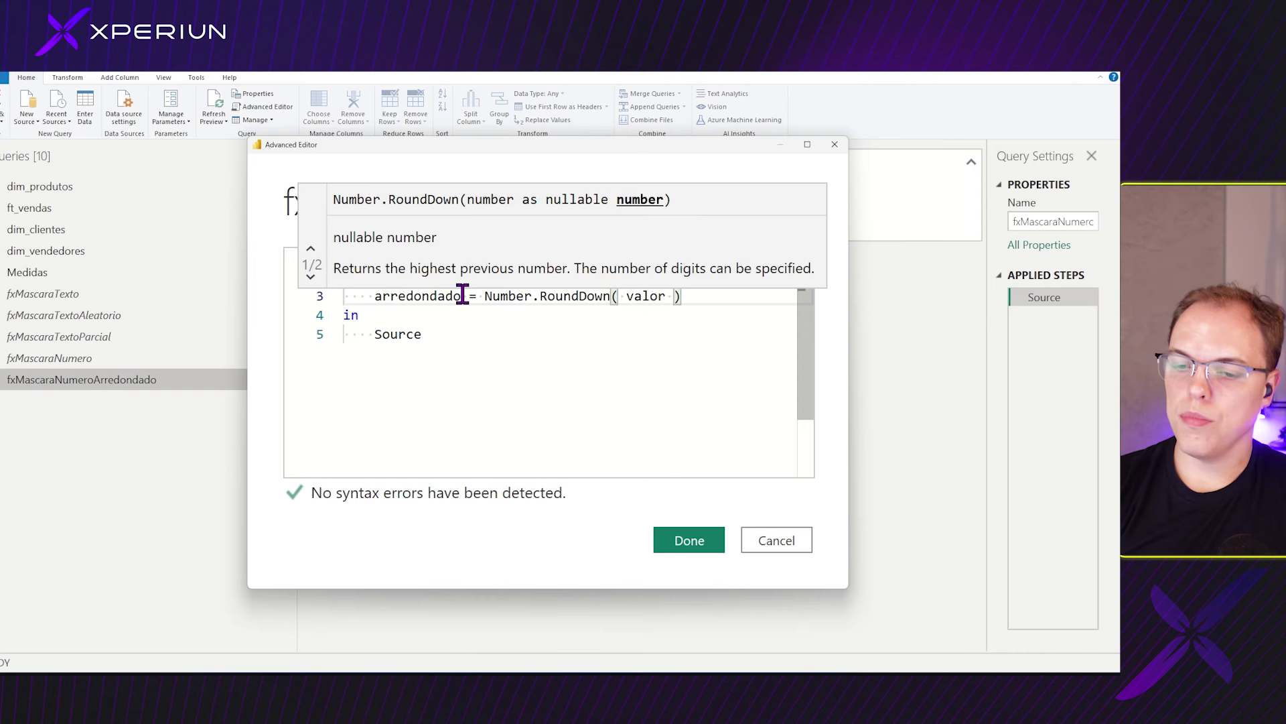
type("/ ")
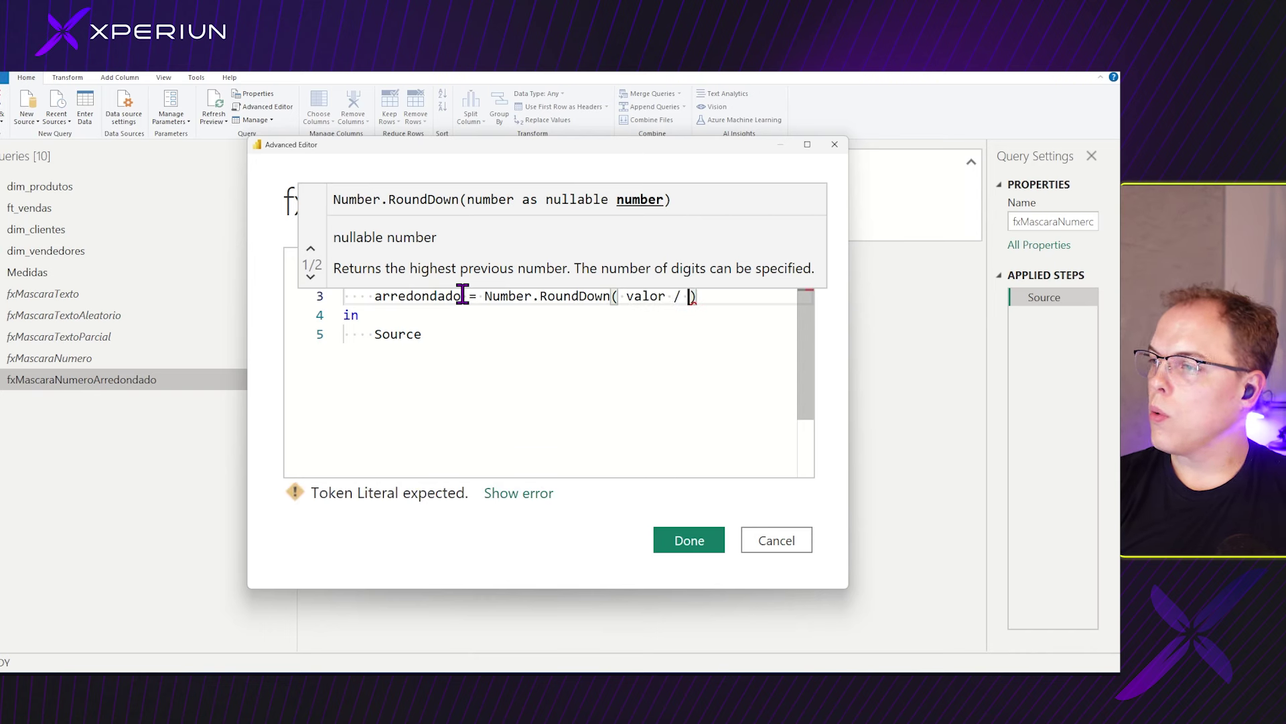
type("intervalo")
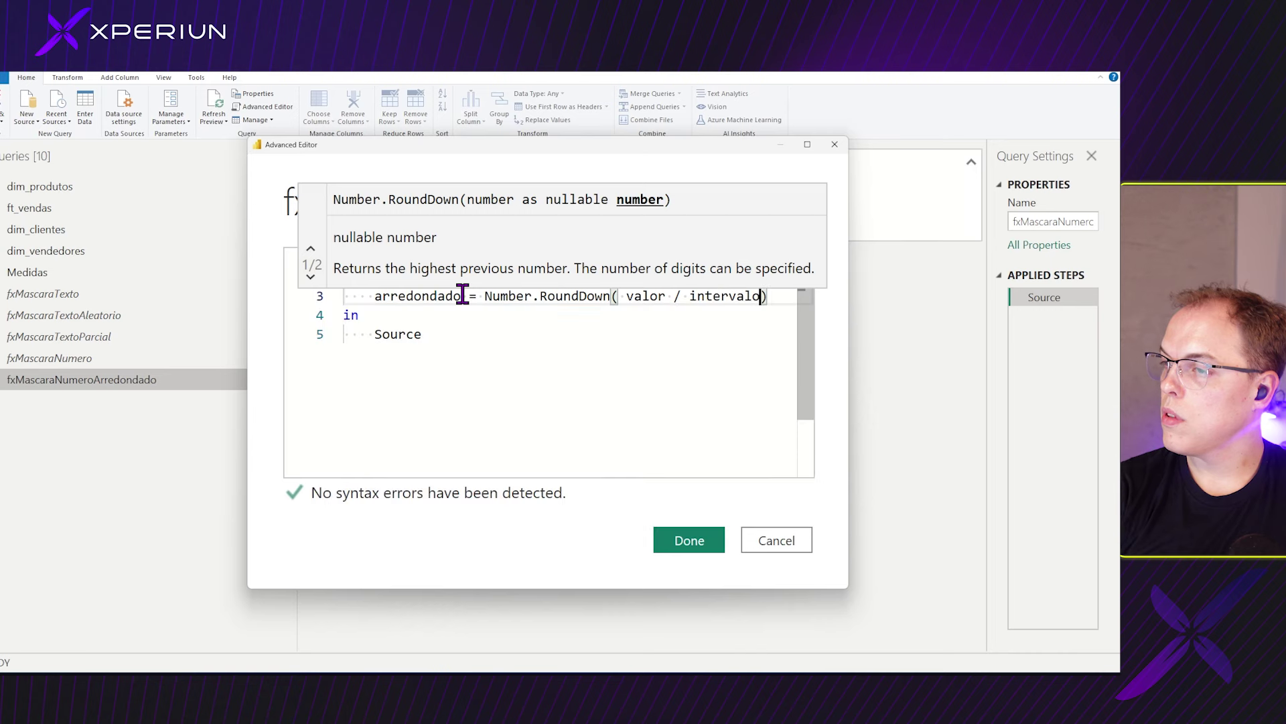
type(" ) * ")
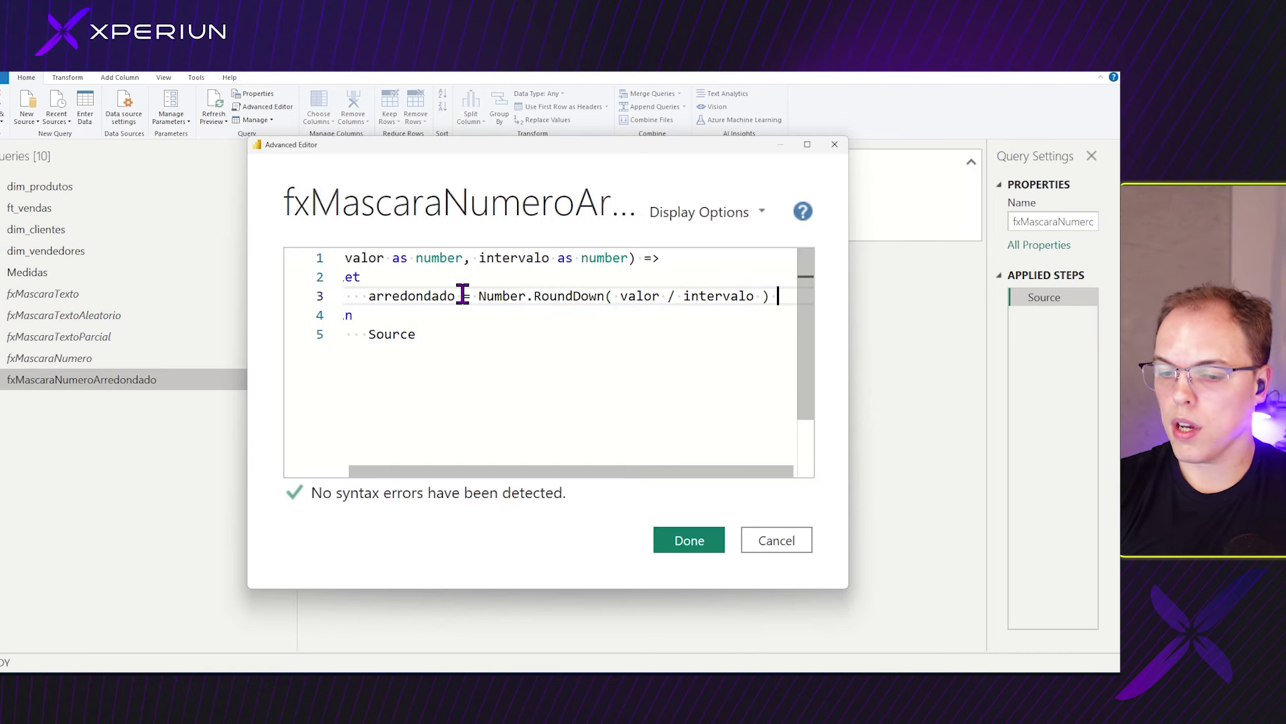
type("intervalo")
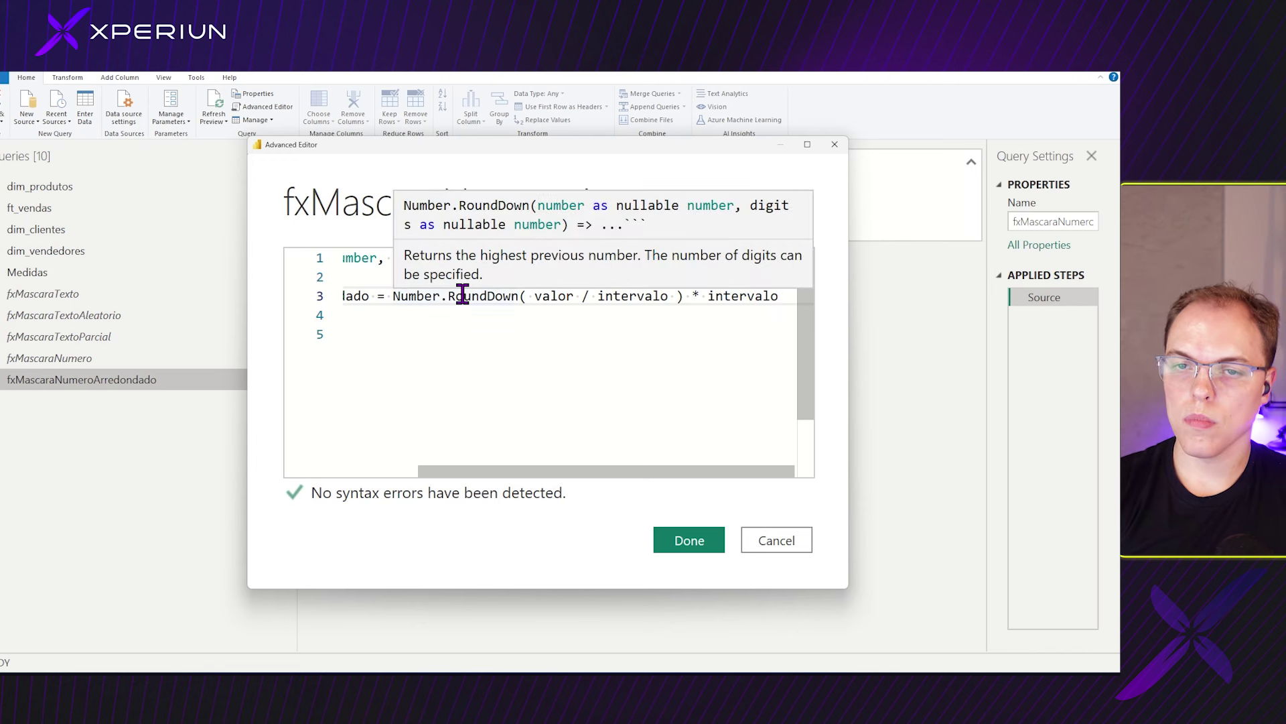
Add a second variable named mascara below arredondado, starting its expression with the condition if valor < intervalo.
type(",")
key("Return")
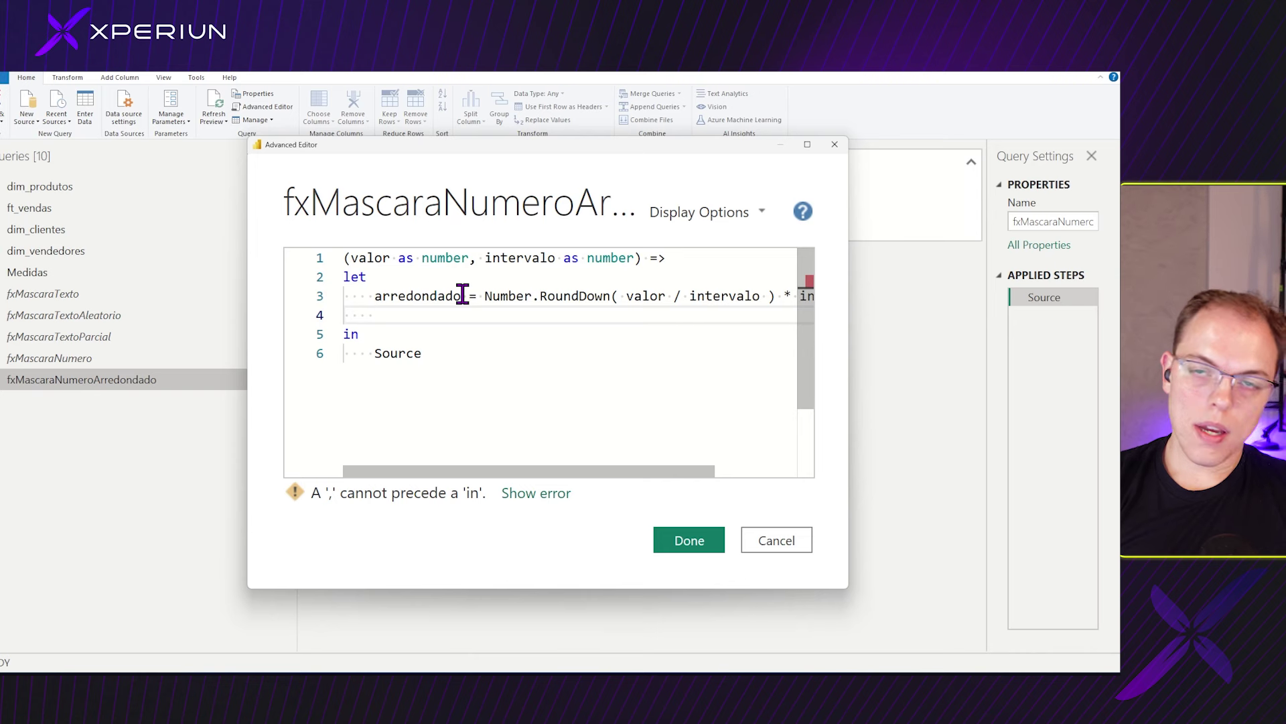
type("masca")
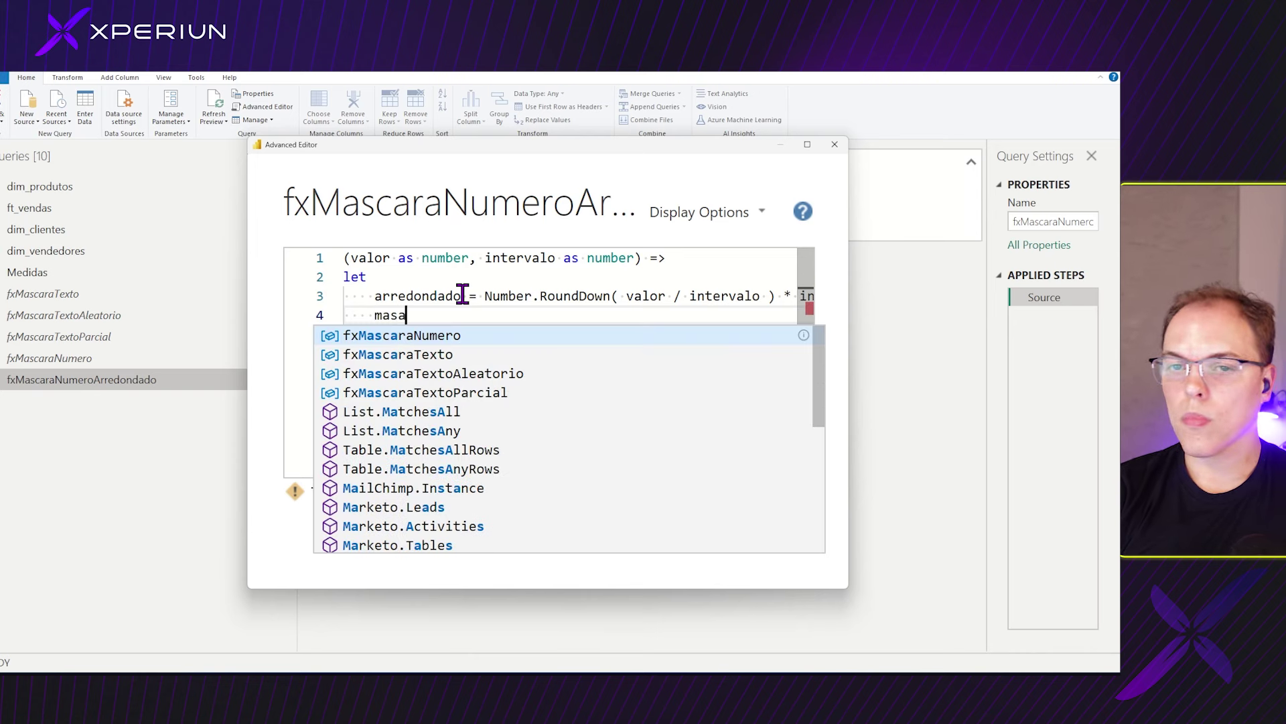
type("ra =")
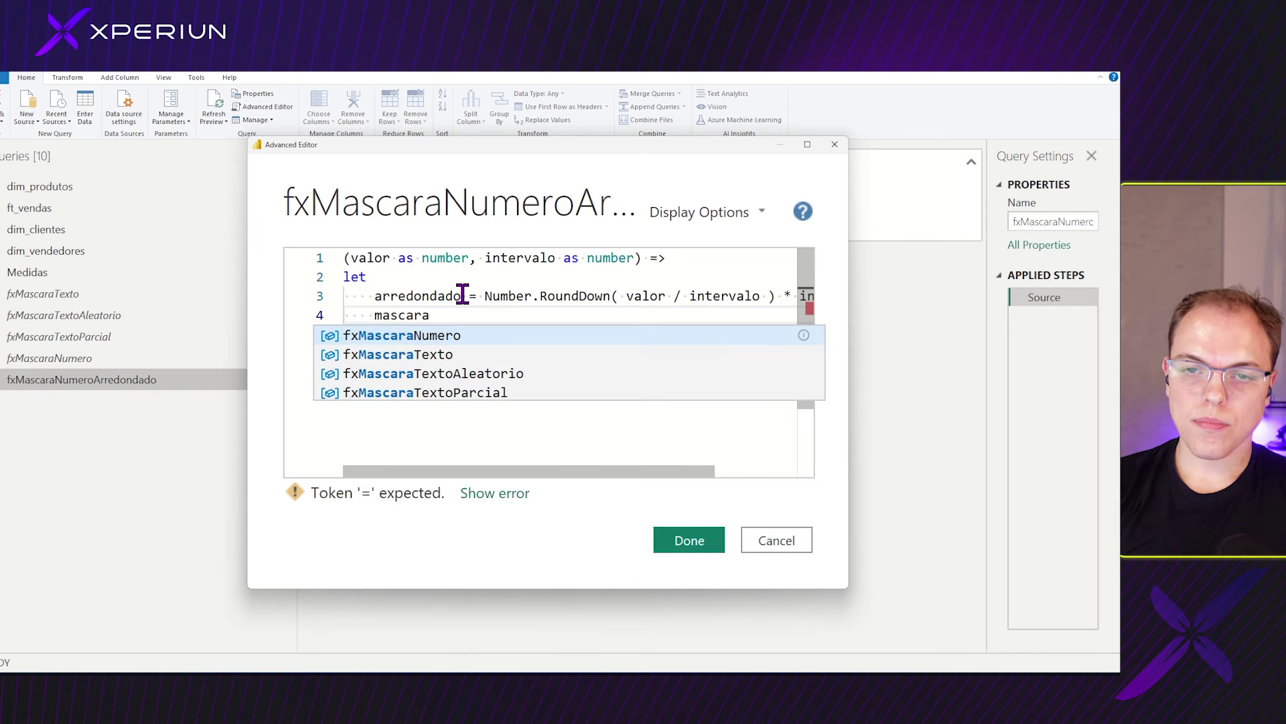
type(" if valor < intervalo, ")
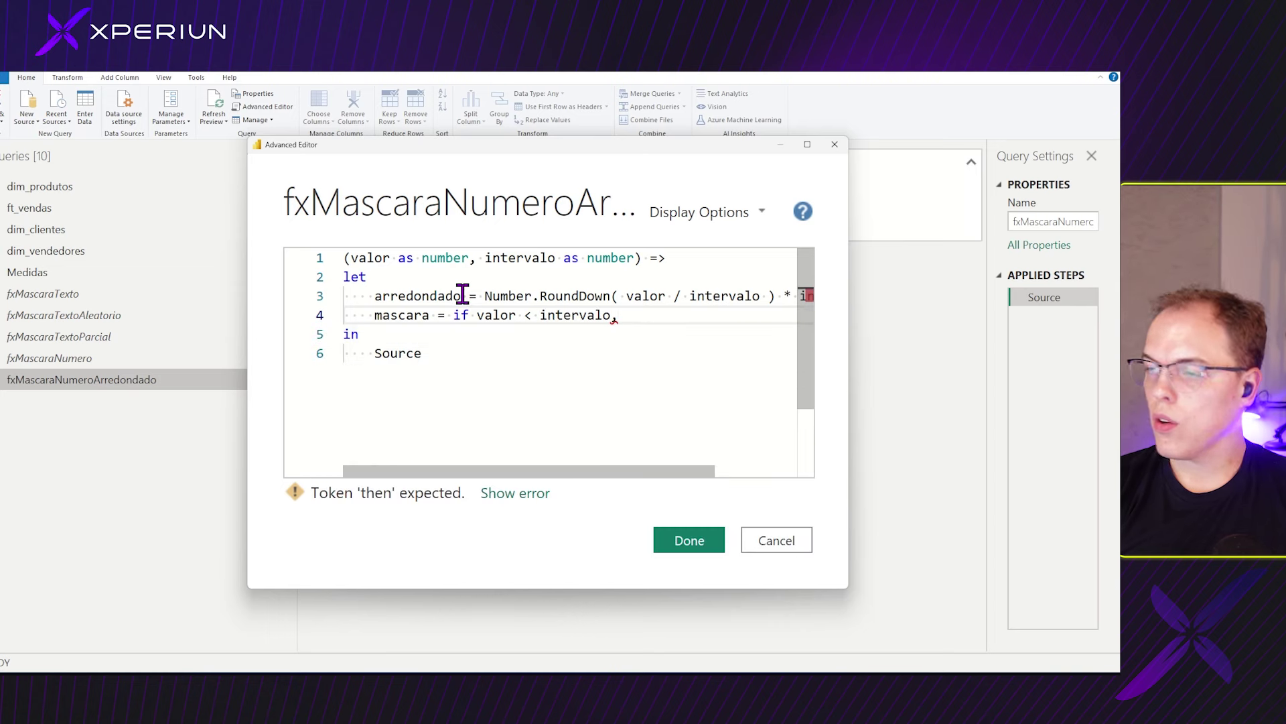
Complete the mascara condition with then intervalo else arredondado.
type("intervalo")
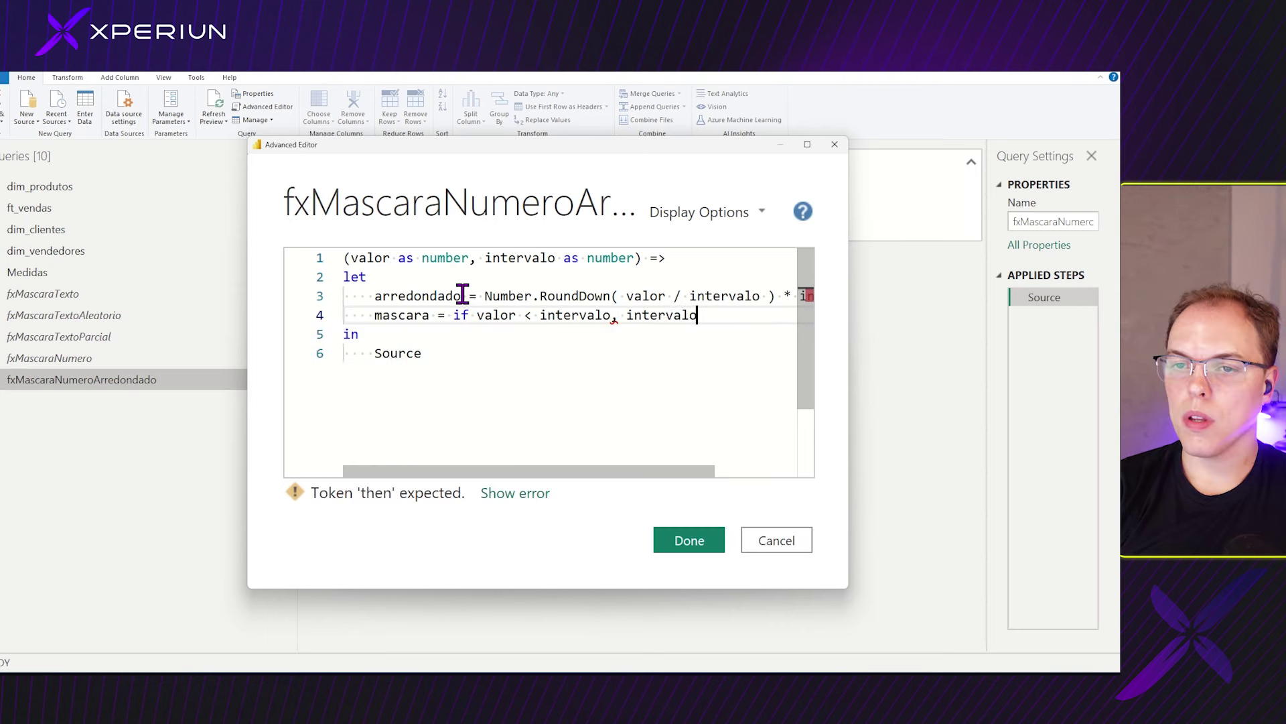
key("BackSpace")
key("BackSpace")
key("BackSpace")
key("BackSpace")
key("BackSpace")
key("BackSpace")
key("BackSpace")
key("BackSpace")
key("BackSpace")
key("BackSpace")
type("then intervalo ")
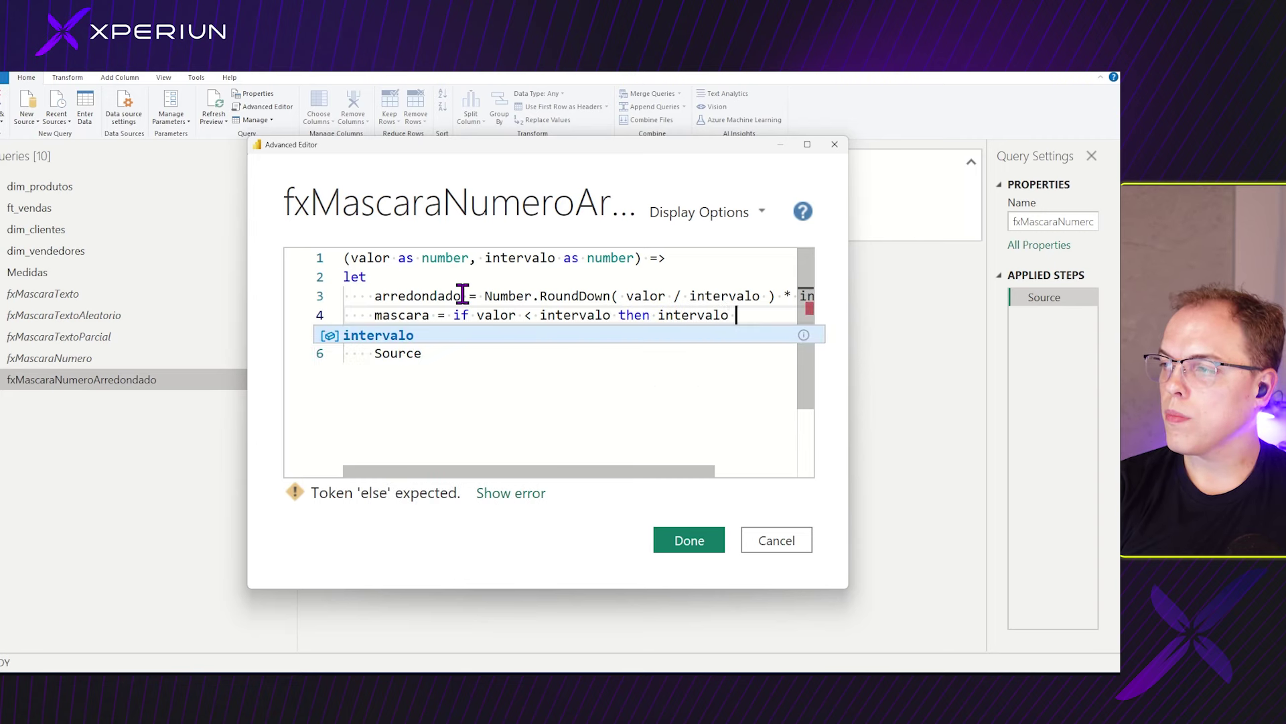
type("else arredon")
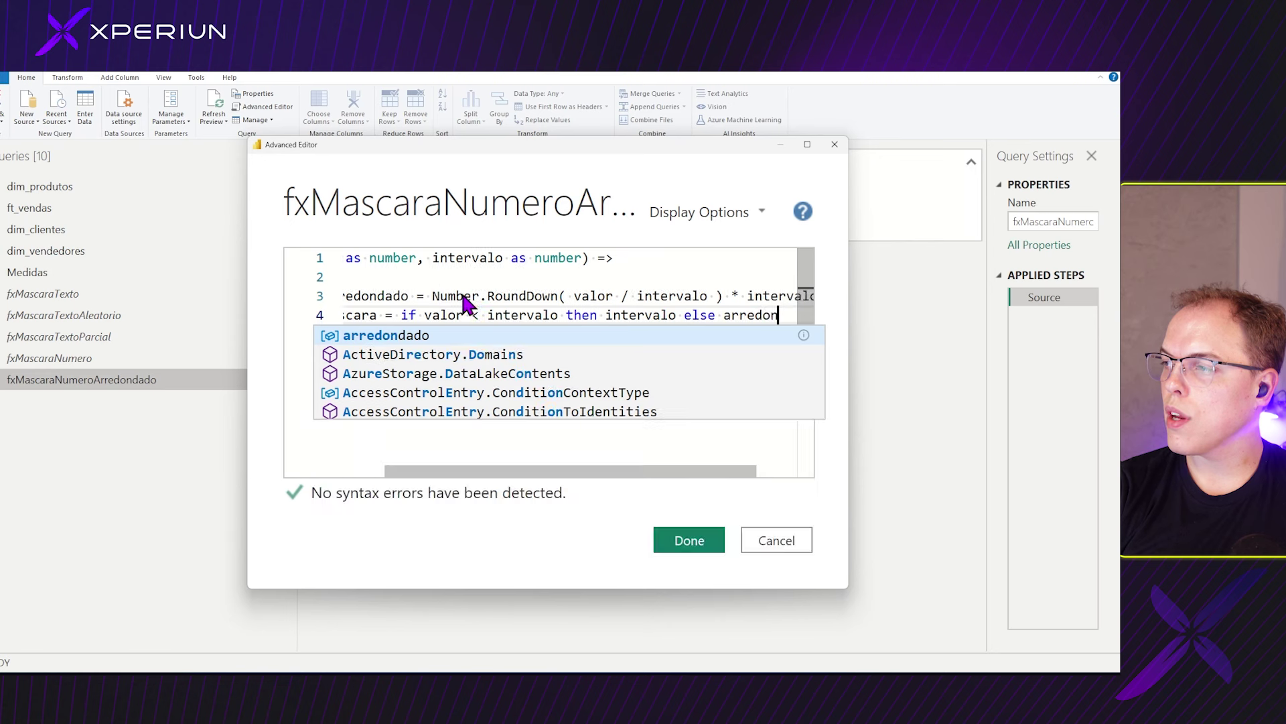
key("Tab")
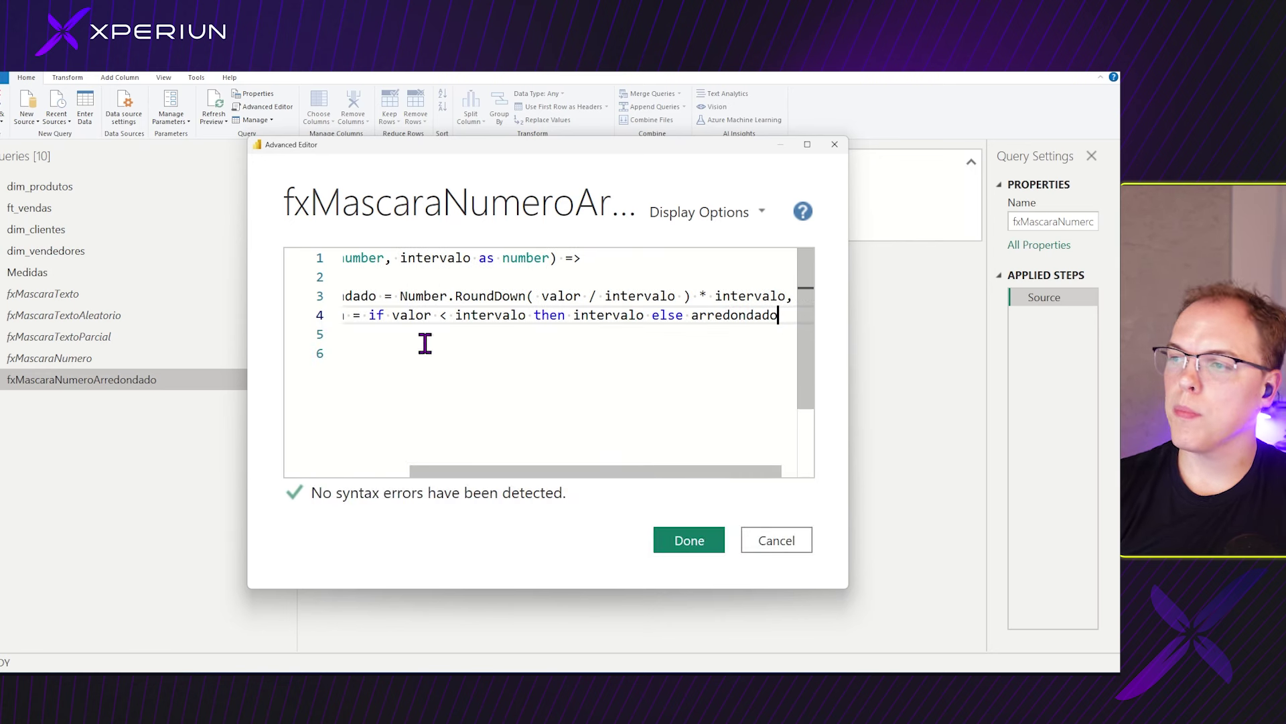
Replace Source after the in keyword with mascara and save the function code.
left_click_drag(459, 472, 359, 424)
double_click(398, 316)
key("ctrl+c")
double_click(402, 354)
key("ctrl+v")
left_click(686, 539)
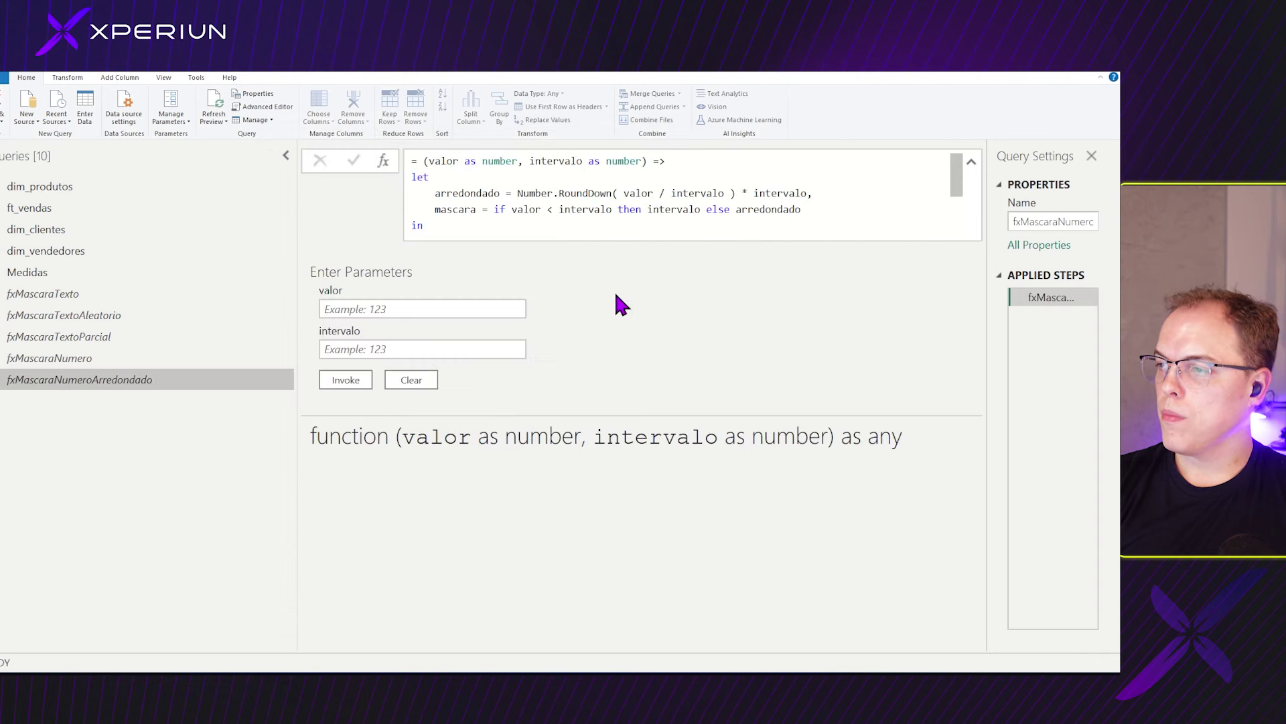
In the full code of ft_vendas, duplicate the venda_bruta1 transformation on a new line below it, separated by a comma.
left_click(31, 206)
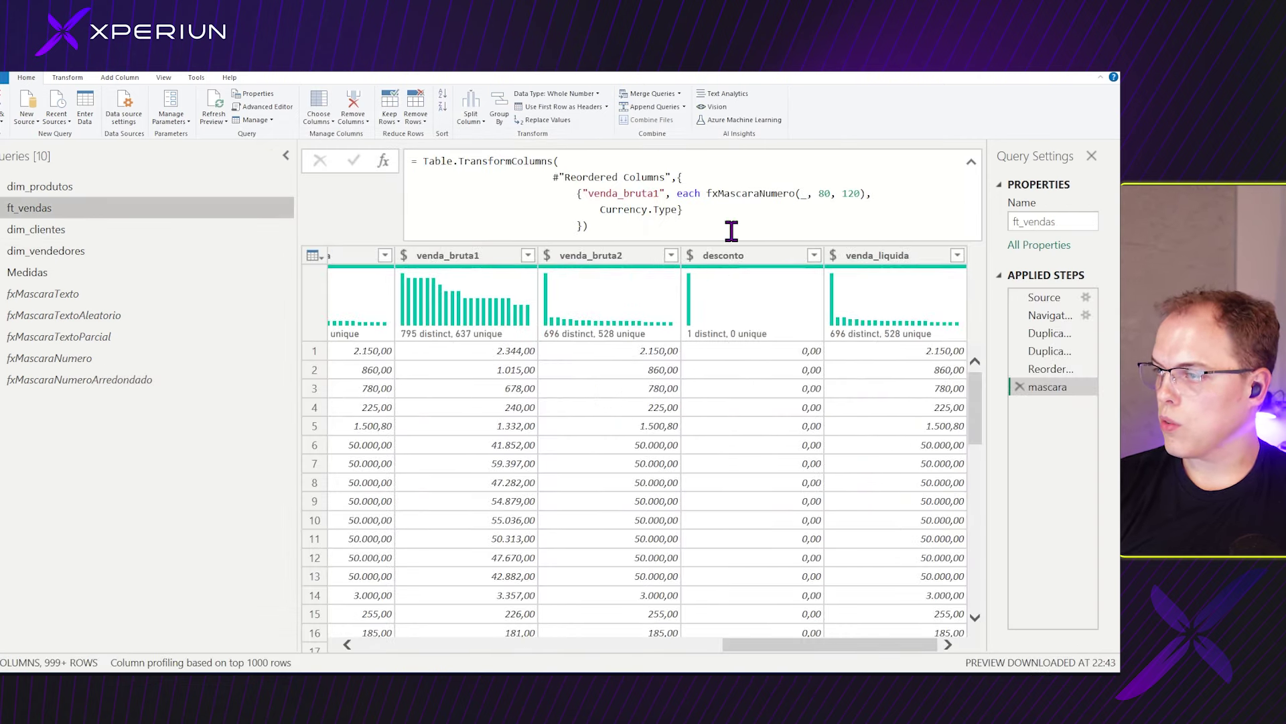
double_click(851, 194)
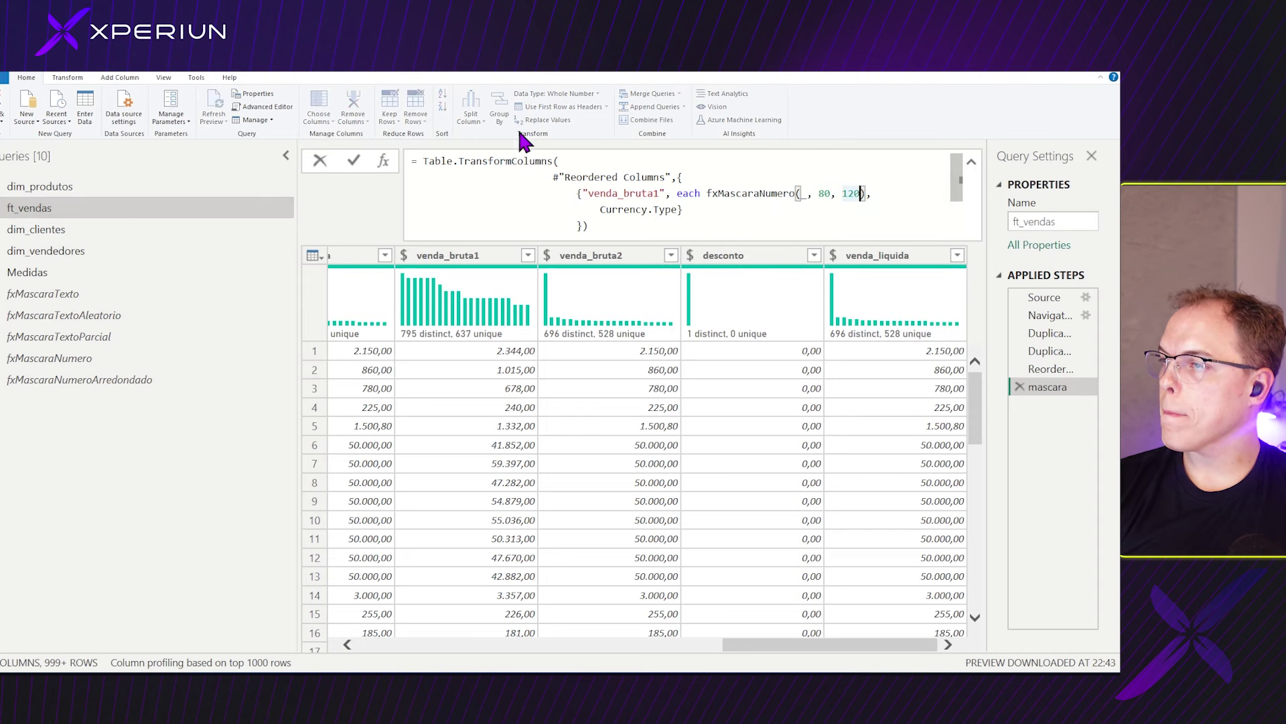
left_click(267, 106)
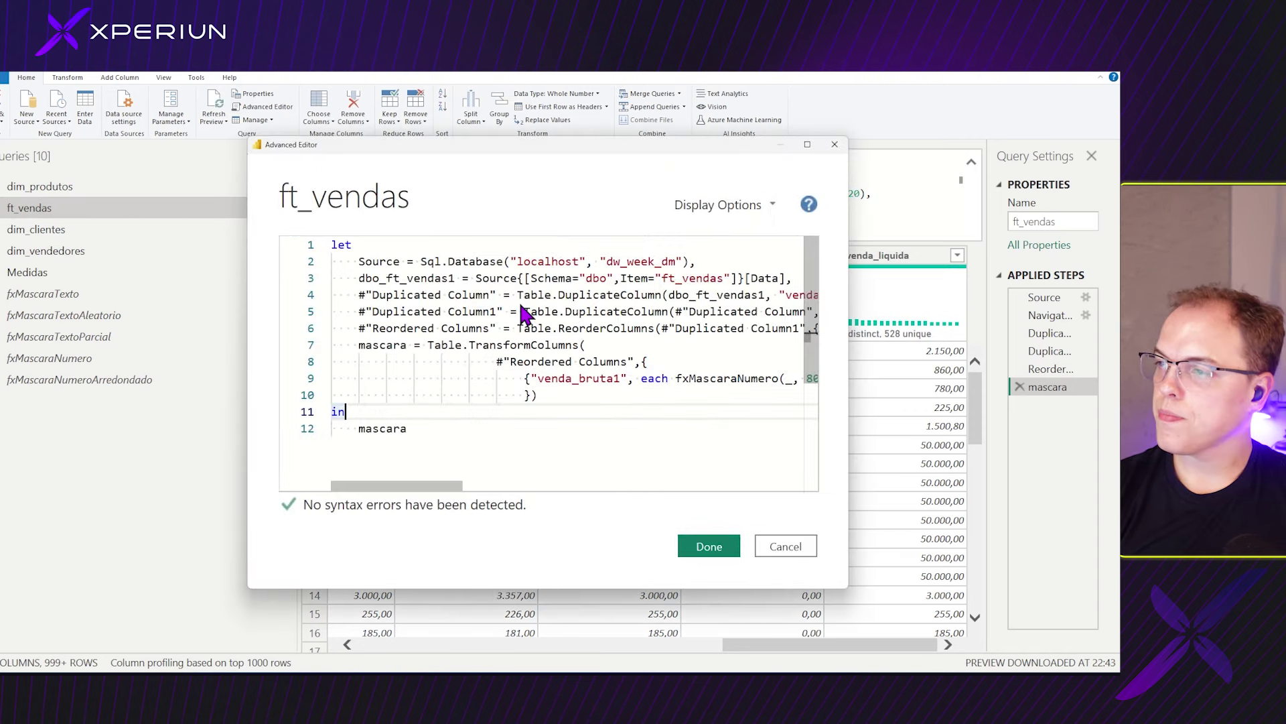
left_click(807, 144)
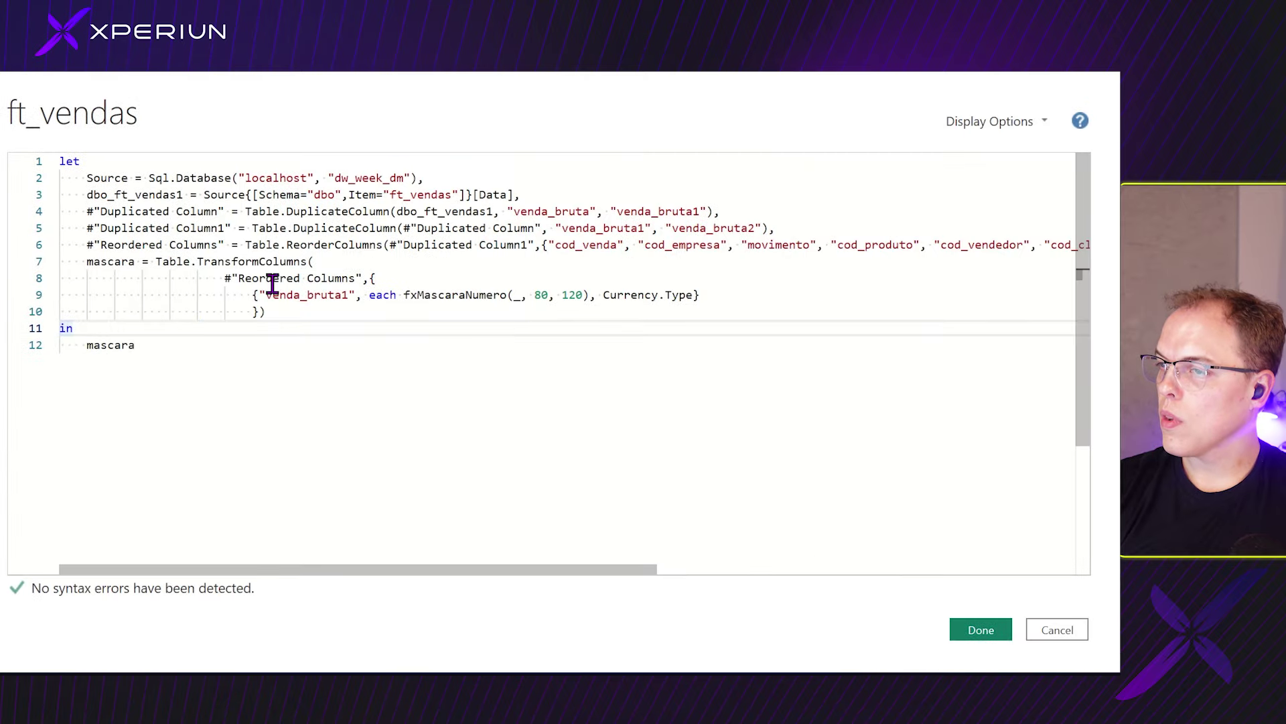
left_click_drag(252, 294, 592, 296)
left_click(674, 295)
left_click_drag(701, 295, 258, 300)
left_click(765, 303)
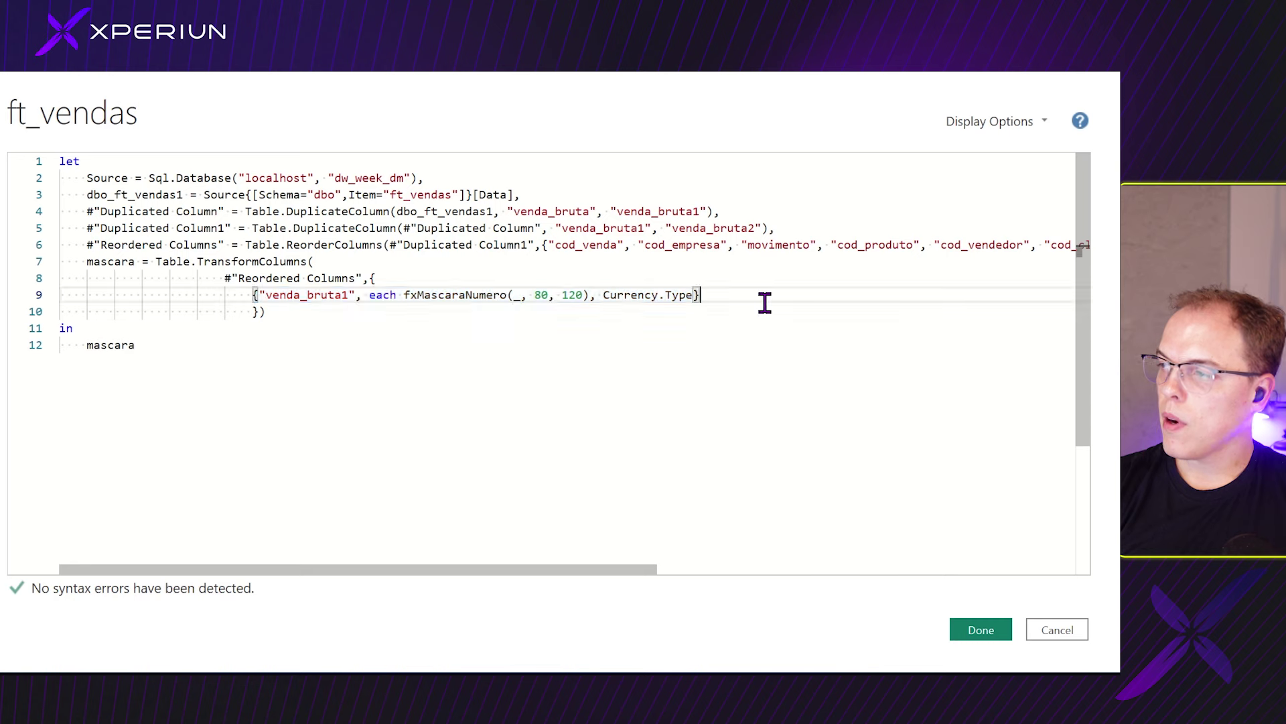
type(",")
key("Return")
key("ctrl+v")
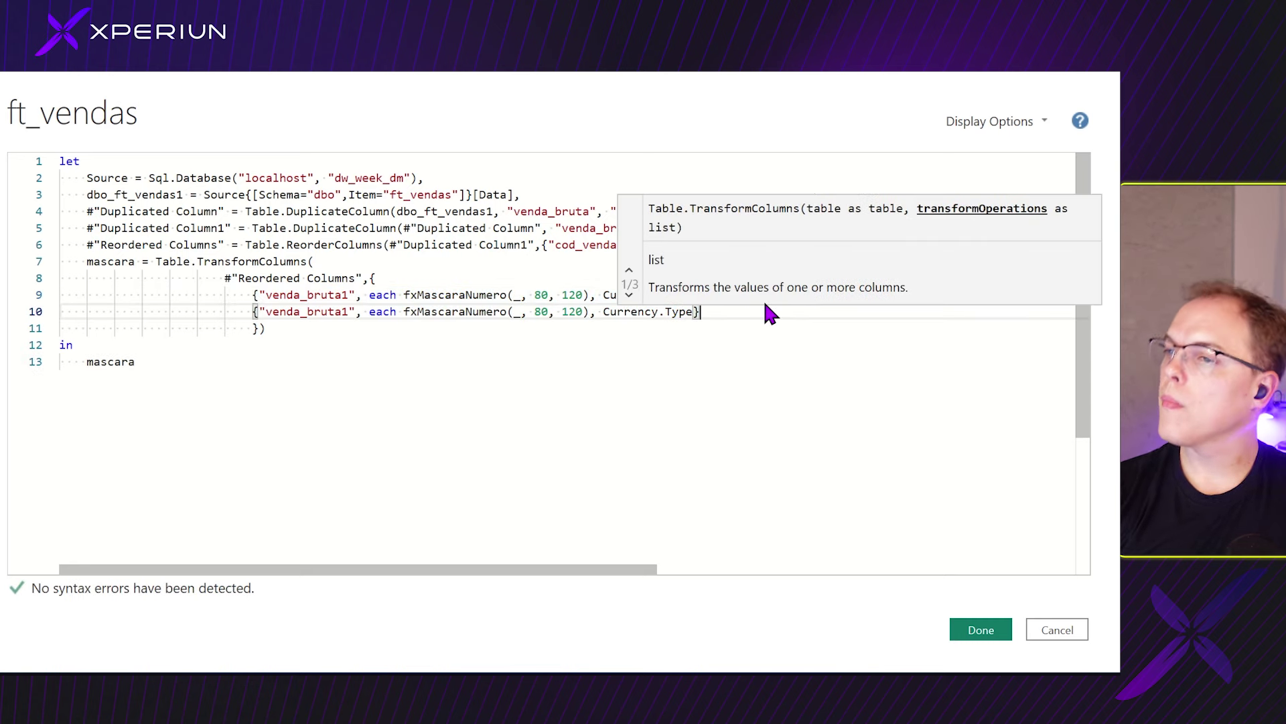
Change the copied transformation to target venda_bruta2 and call fxMascaraNumeroArredondado.
left_click(349, 311)
key("BackSpace")
type("2")
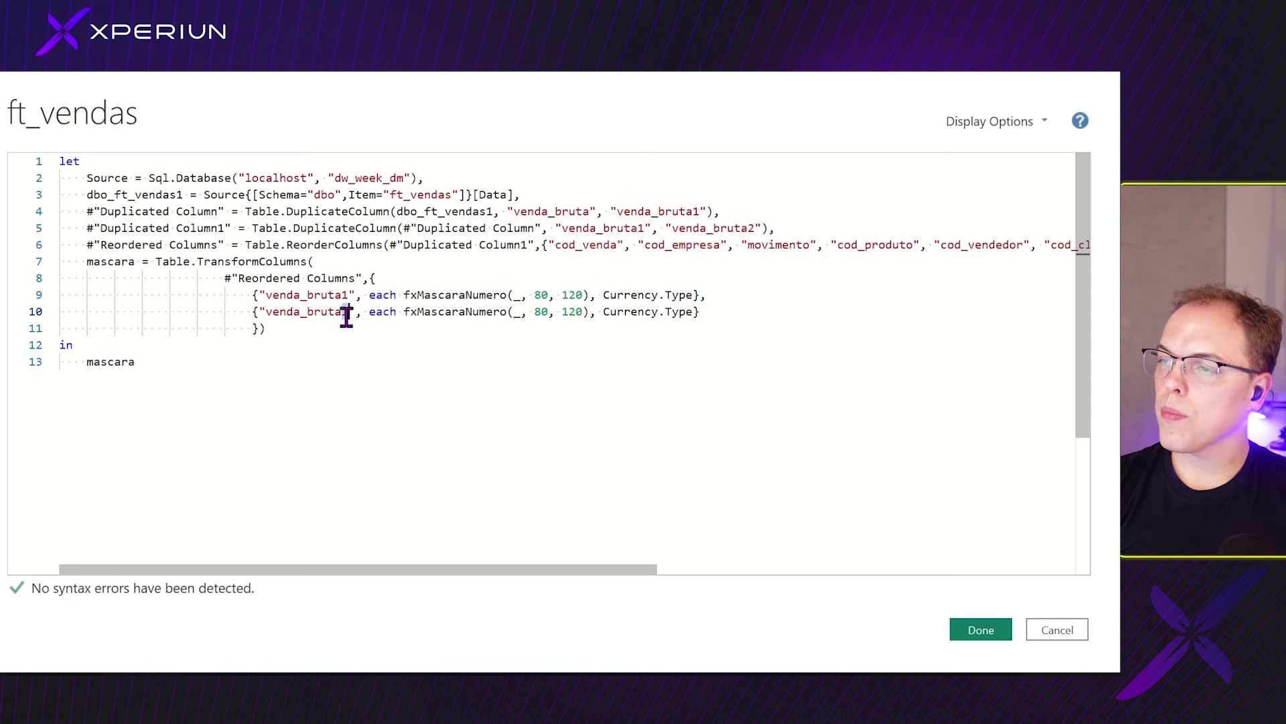
left_click(507, 311)
type("Arredondado")
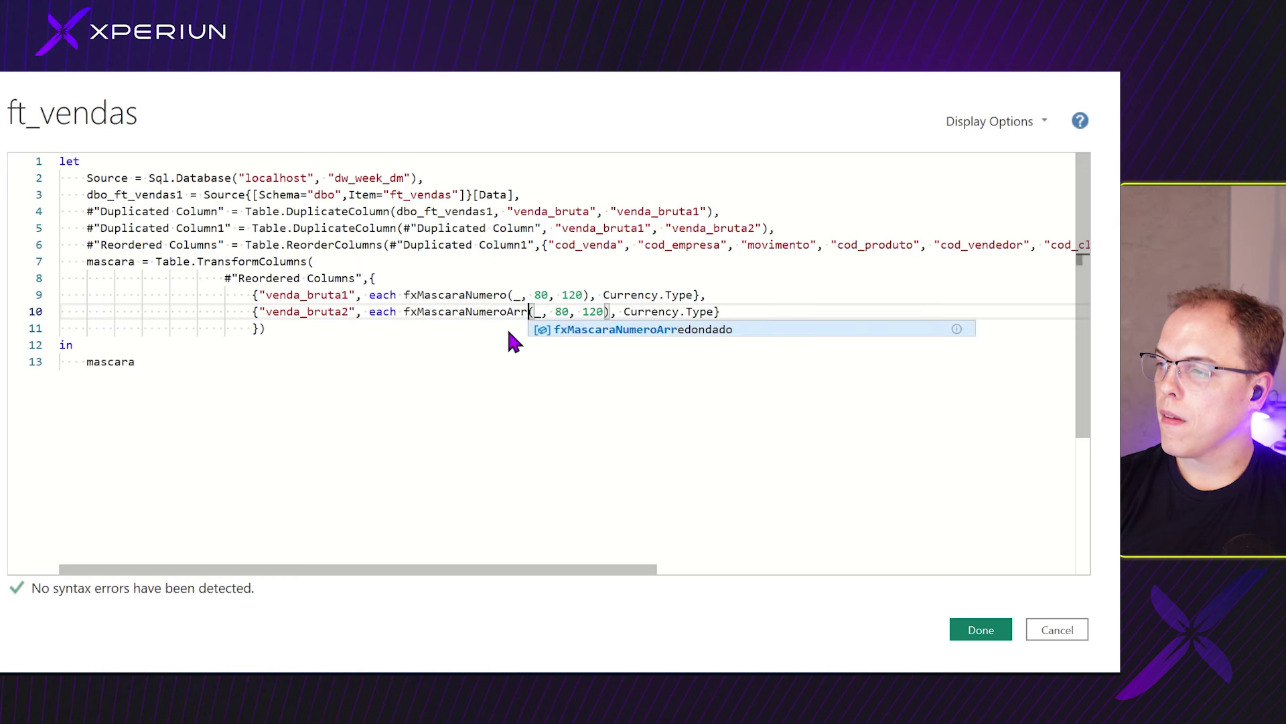
Replace the arguments 80, 120 in the venda_bruta2 transformation with an interval of 1000 and apply the code.
left_click_drag(608, 312, 660, 311)
key("BackSpace")
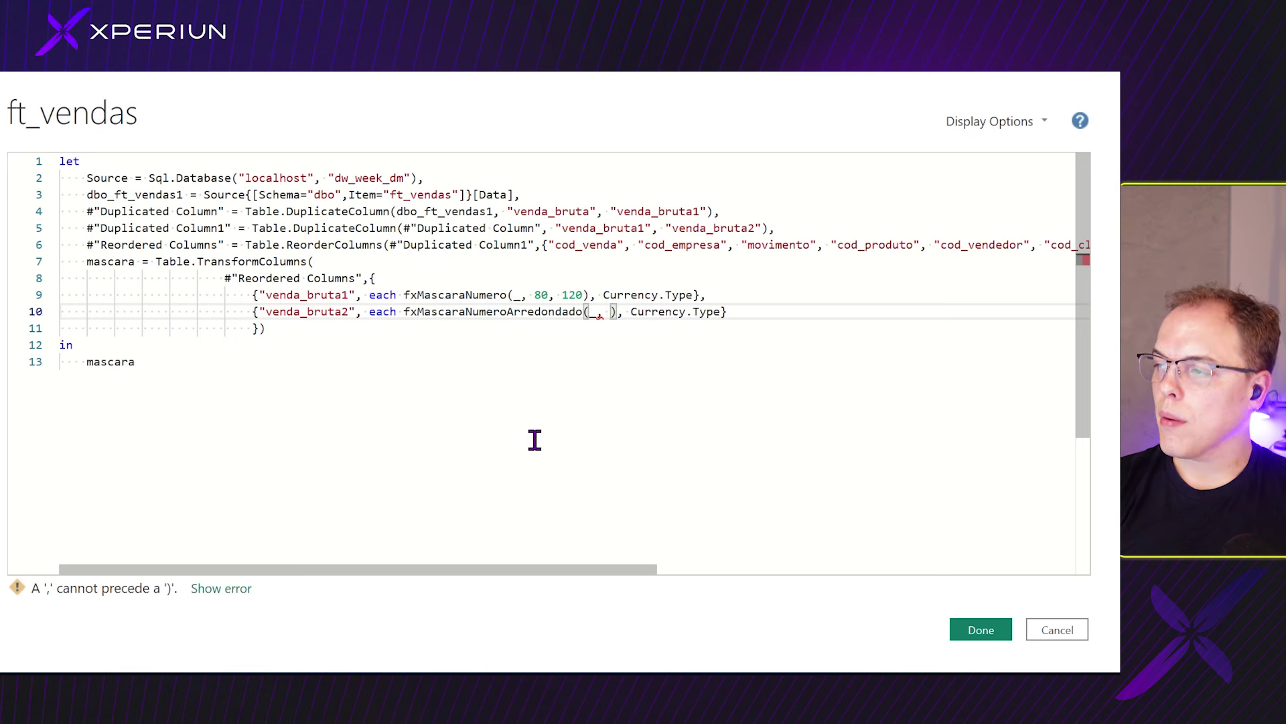
type("100")
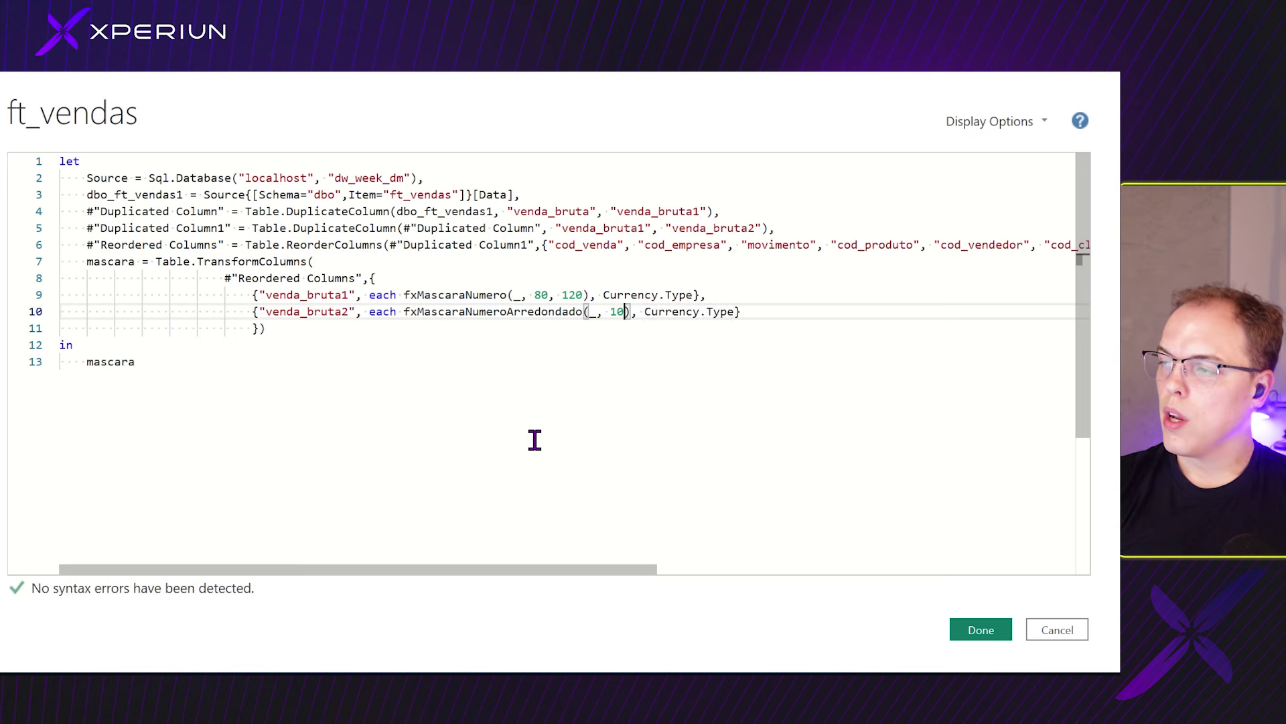
type("0")
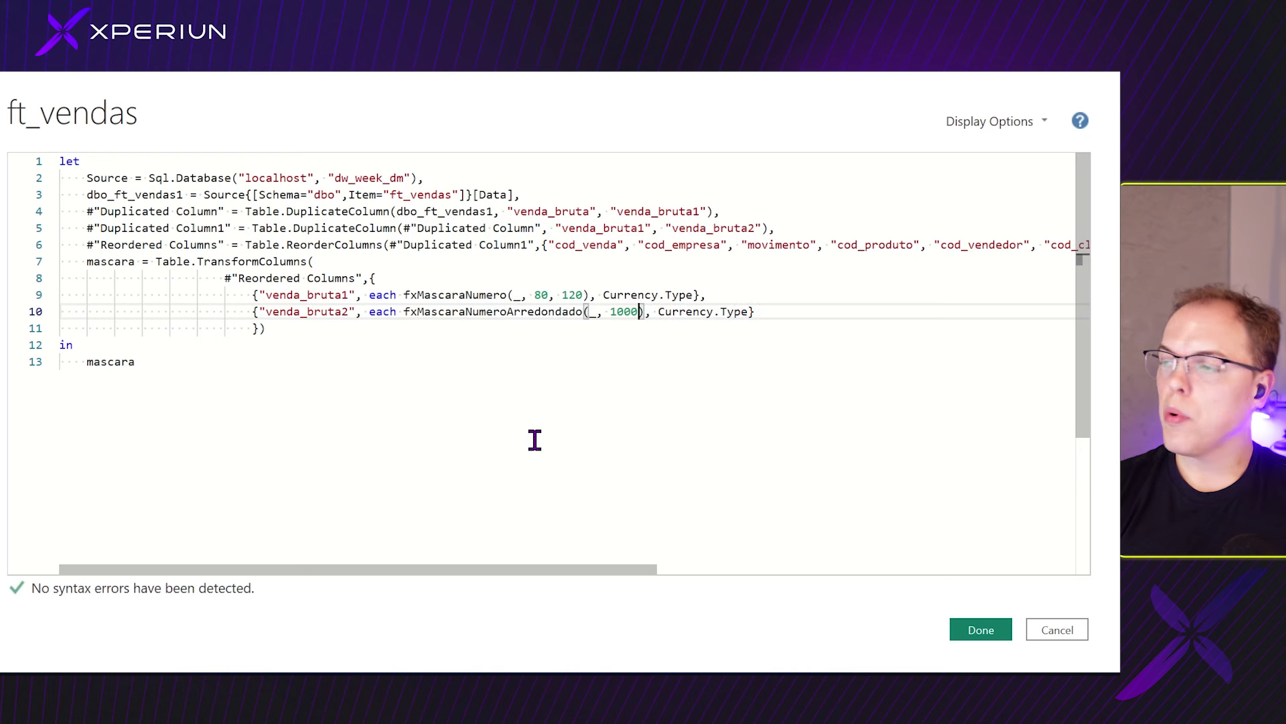
left_click(557, 381)
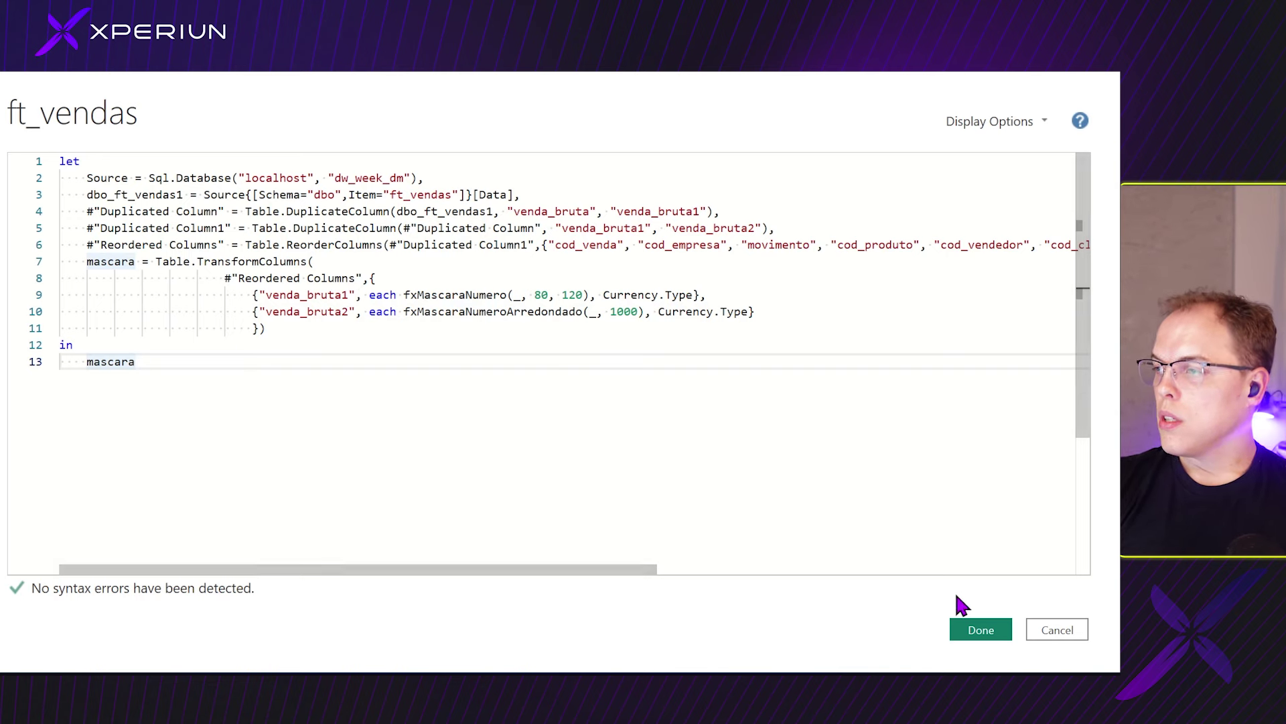
left_click(979, 630)
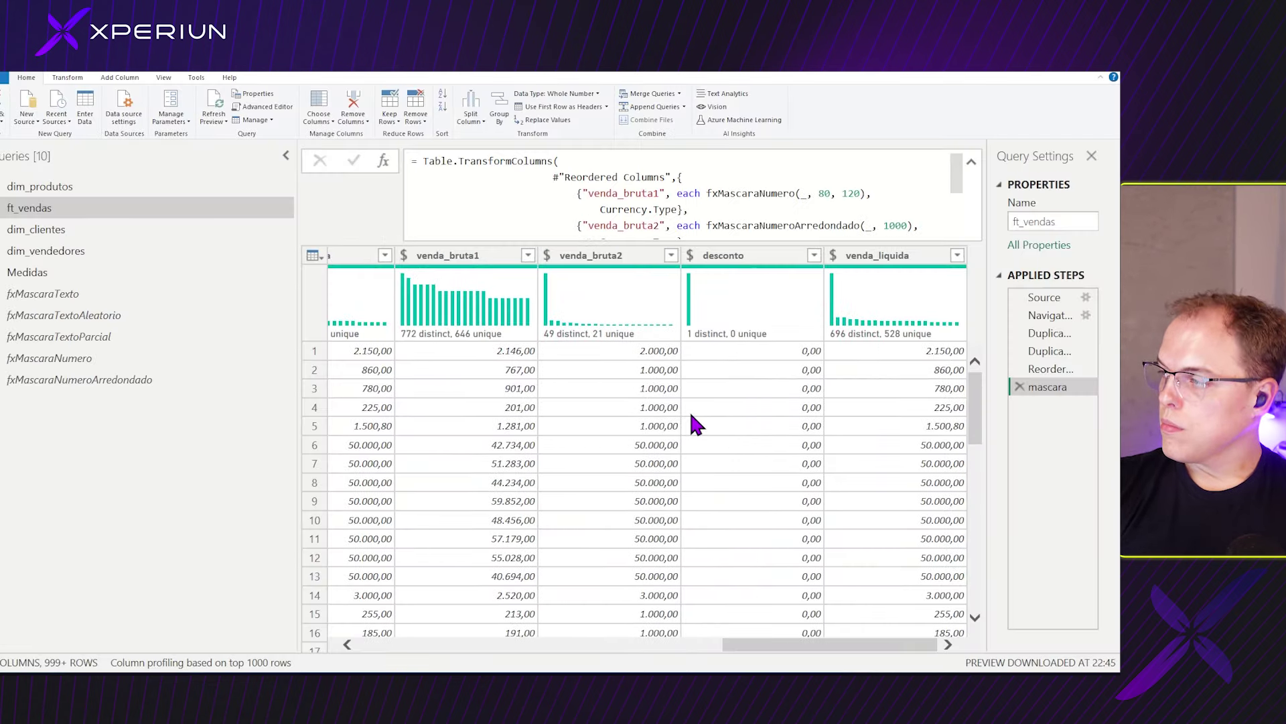
Compare the original venda_bruta values with venda_bruta2 in rows 1, 2, 6 and 15 of ft_vendas.
left_click(646, 349)
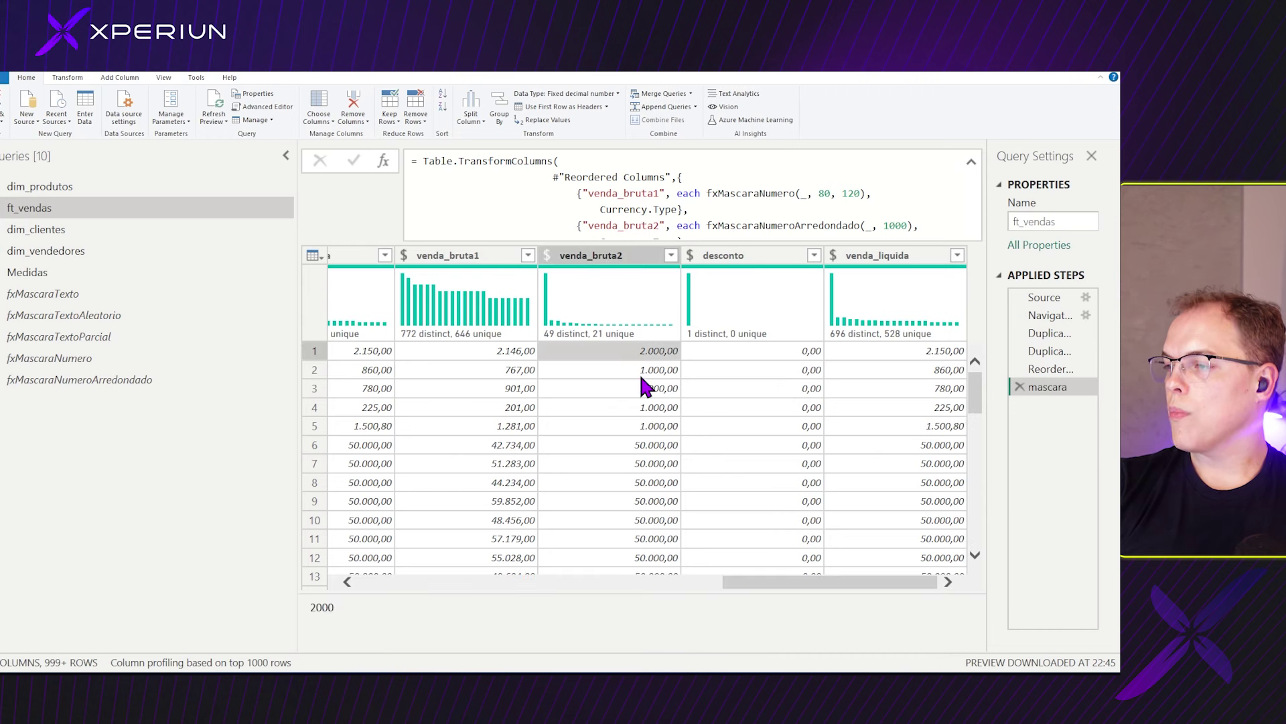
left_click(638, 369)
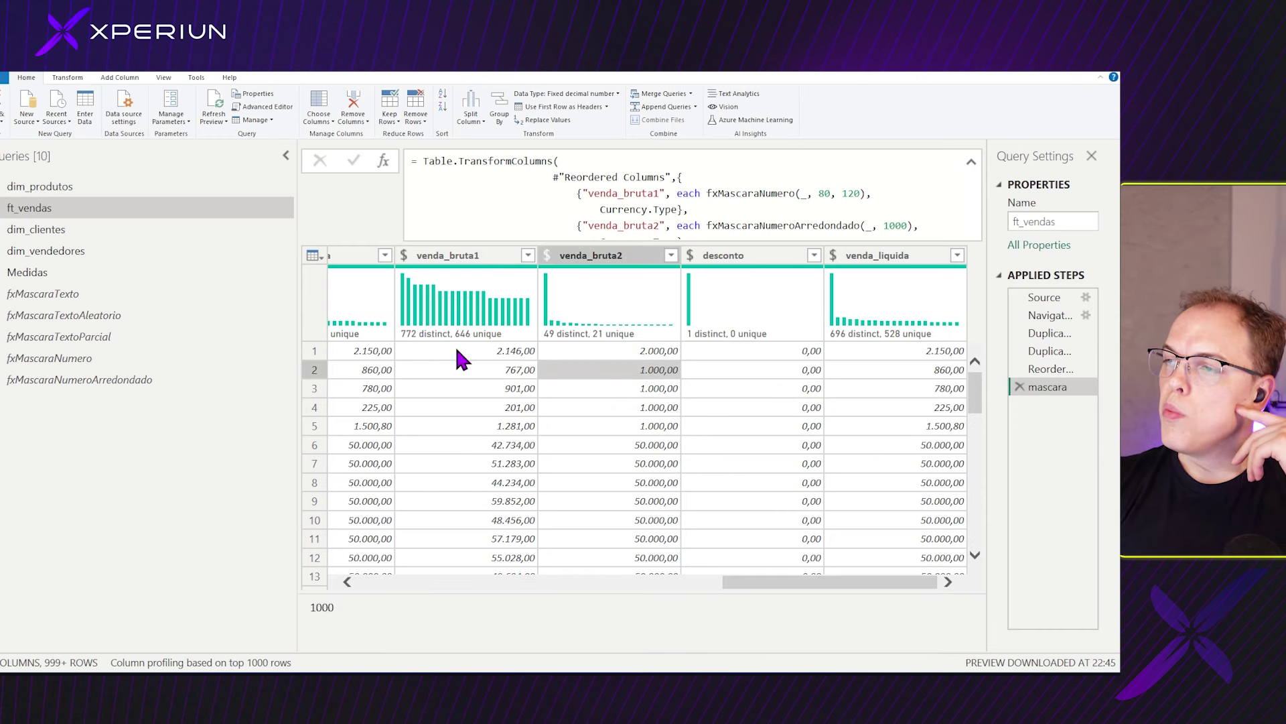
left_click(381, 369)
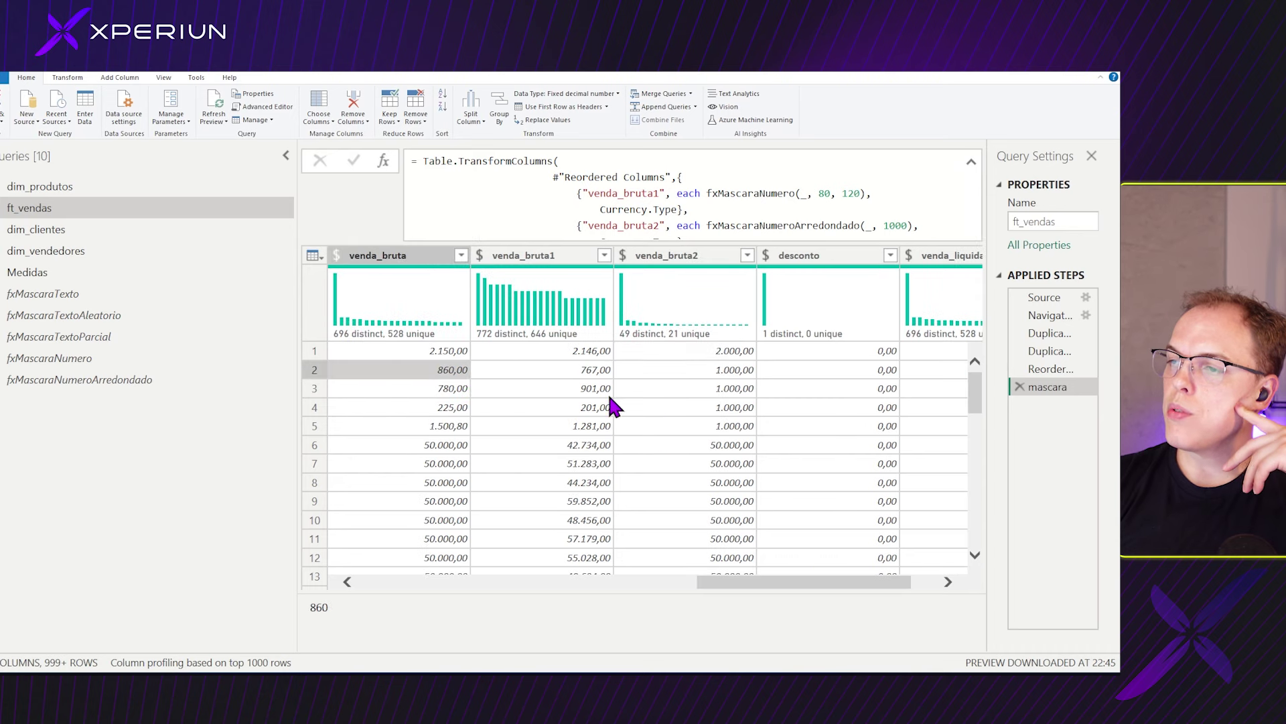
left_click(720, 373)
left_click(426, 448)
left_click(673, 447)
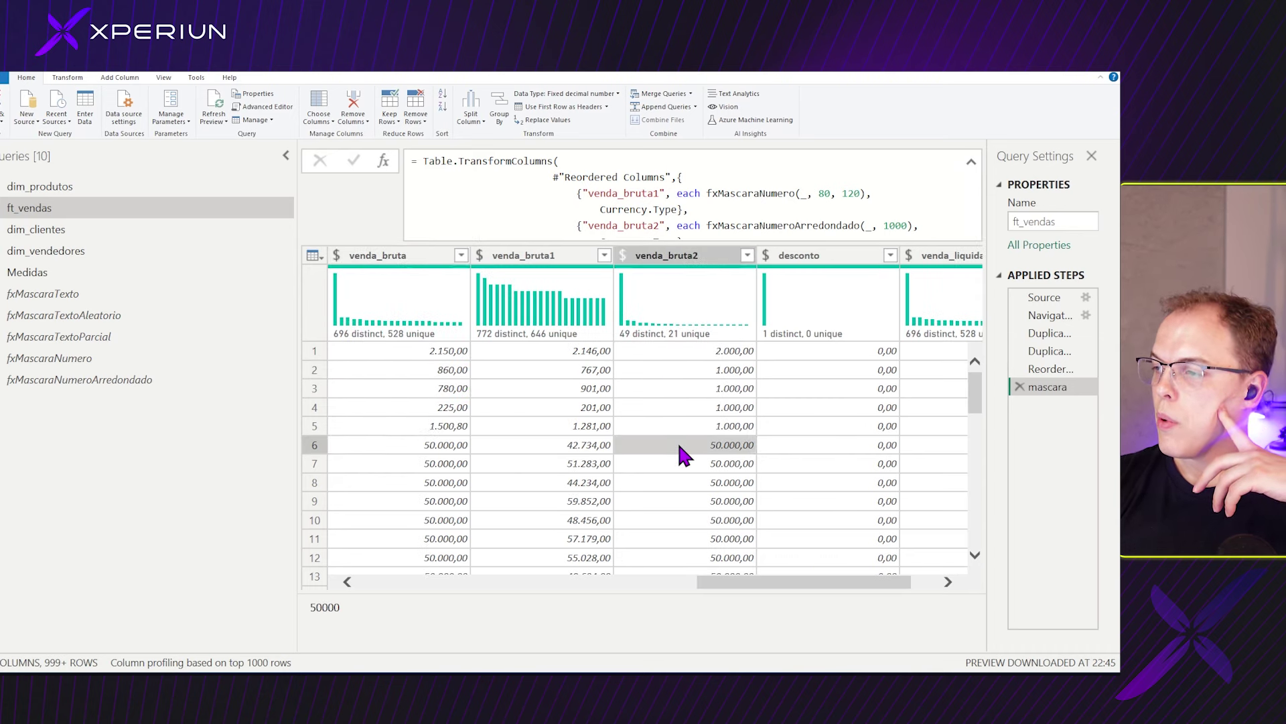
scroll(593, 462, "down", 1)
scroll(588, 467, "down", 2)
left_click(447, 509)
left_click(662, 511)
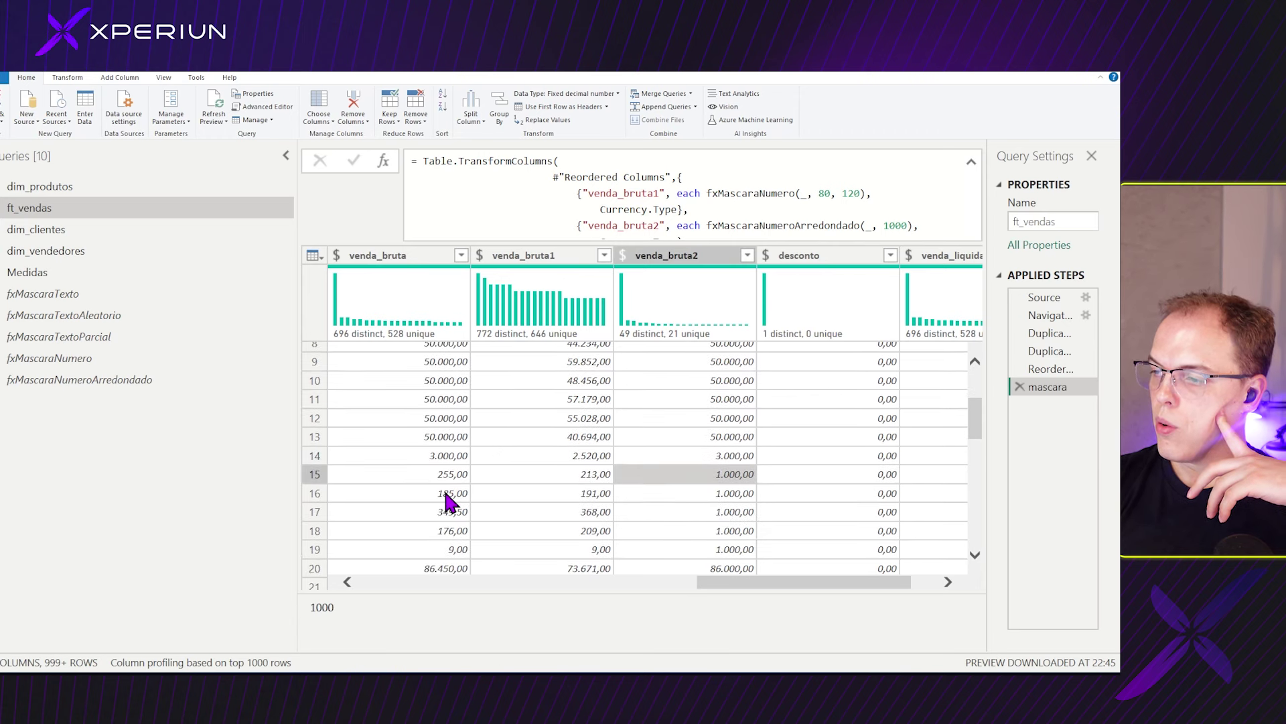
Compare venda_bruta with the rounded venda_bruta2 values in rows 20 to 23.
scroll(449, 508, "down", 3)
left_click(443, 501)
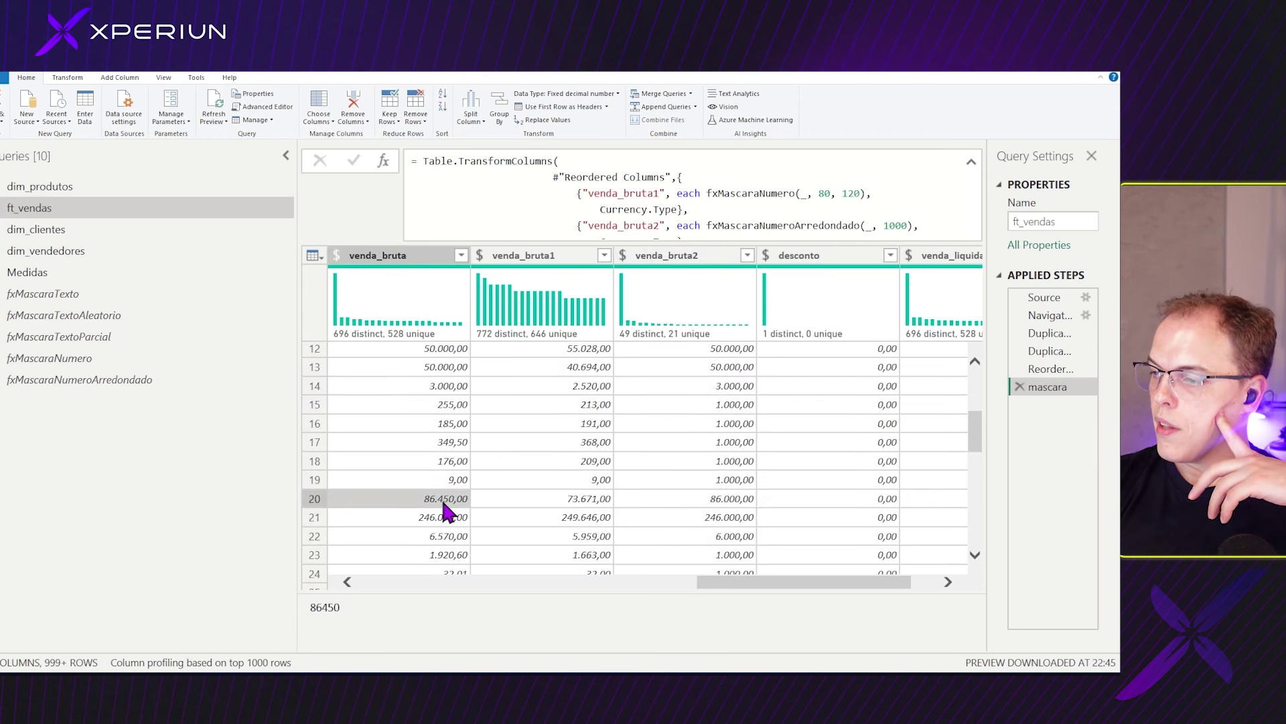
left_click(735, 499)
scroll(504, 553, "down", 2)
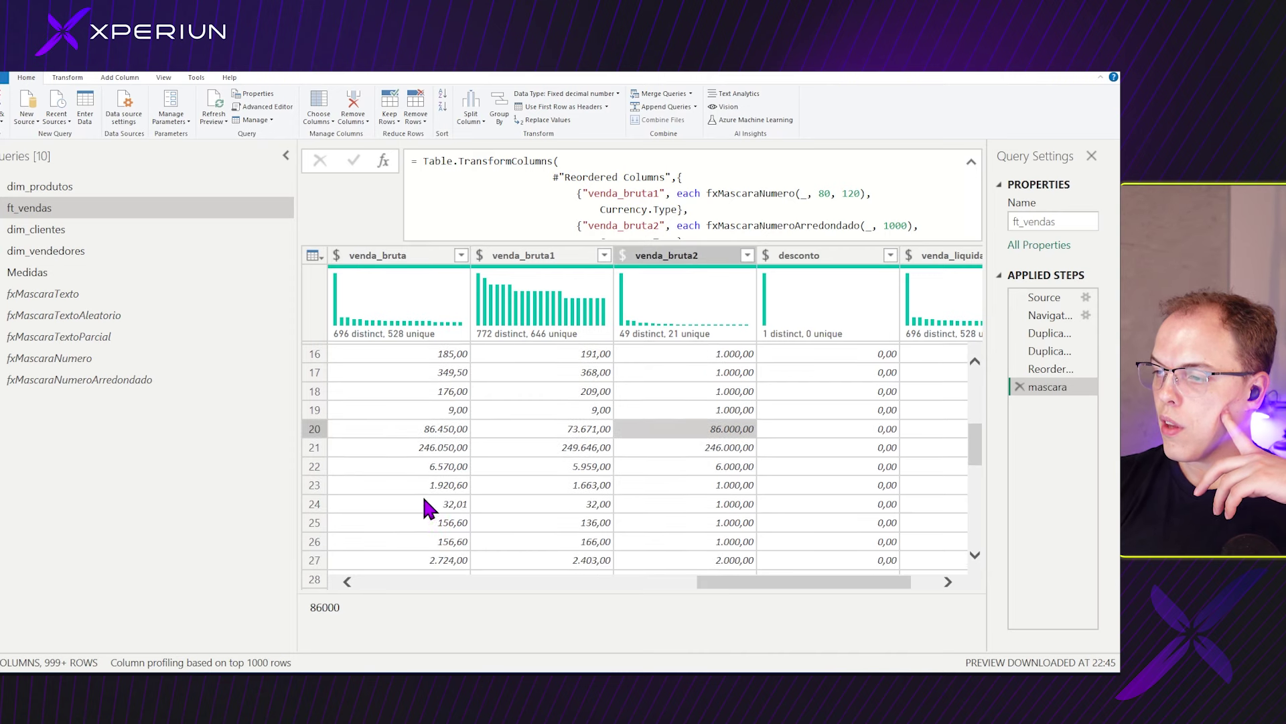
left_click(439, 450)
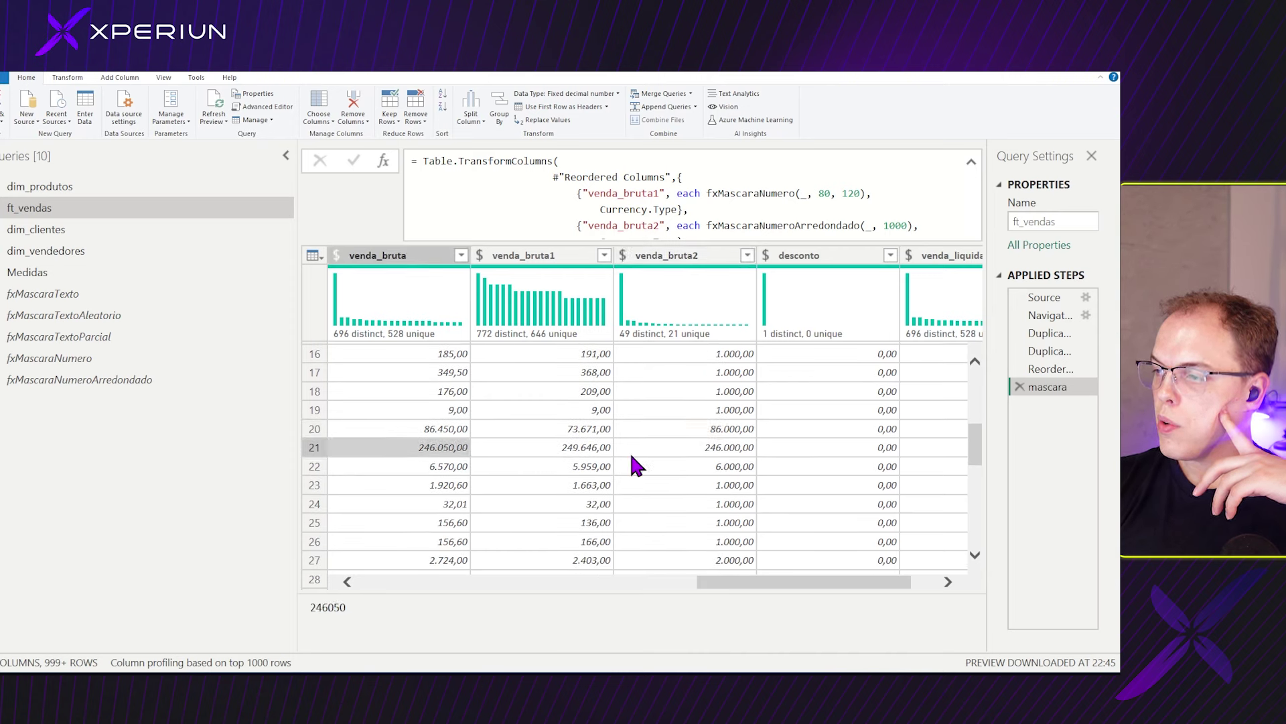
left_click(705, 456)
left_click(386, 469)
left_click(407, 486)
left_click(741, 485)
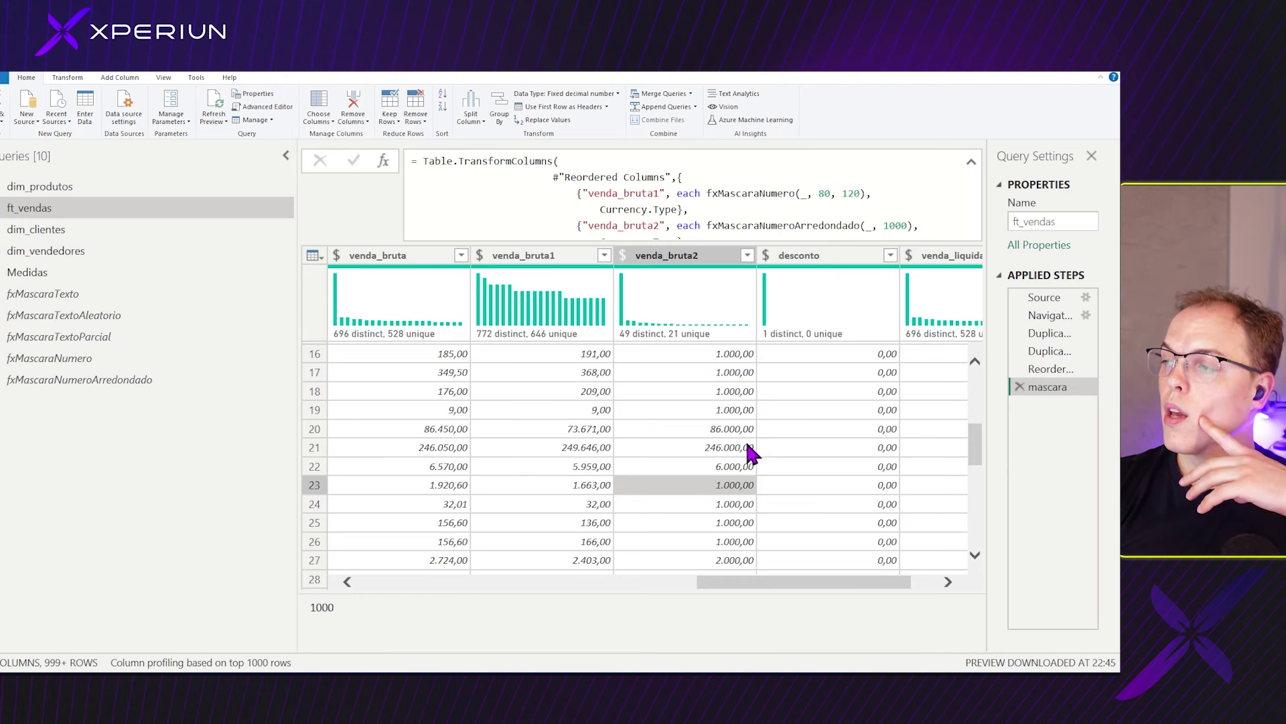
Look over the other ft_vendas columns and view the dim_produtos and dim_clientes tables.
scroll(737, 436, "right", 2)
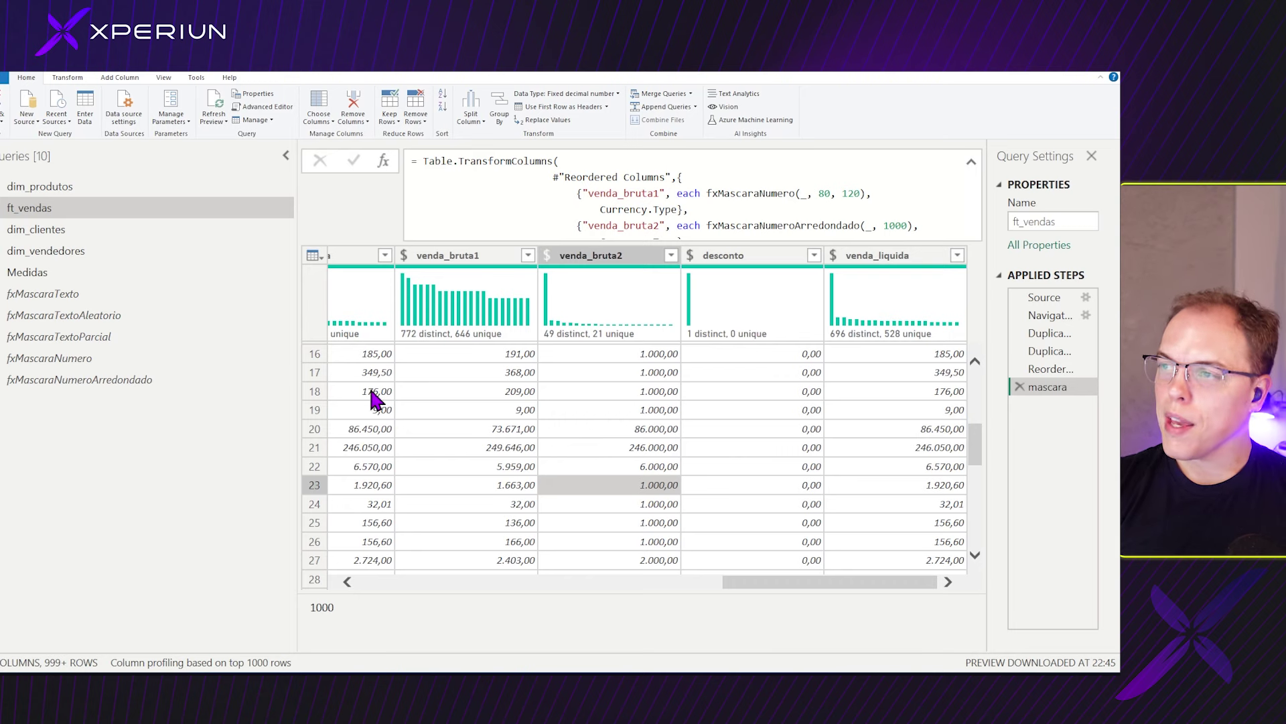
scroll(680, 385, "left", 2)
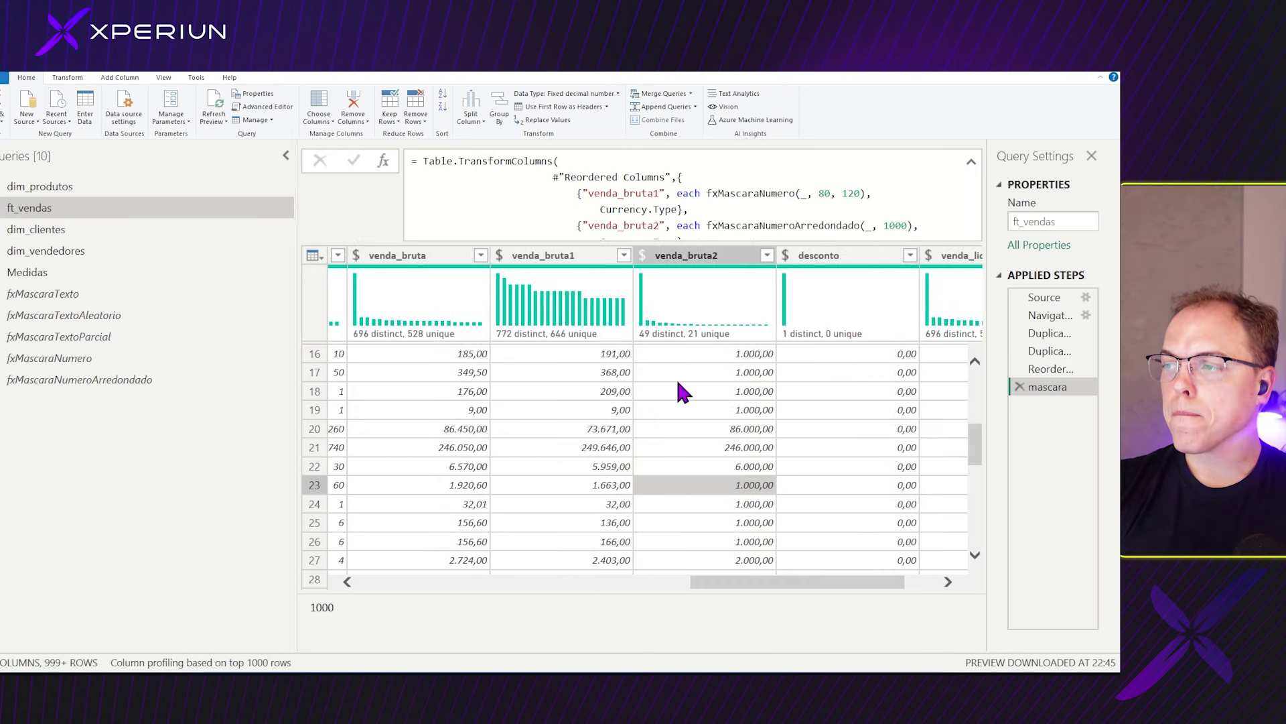
scroll(678, 384, "left", 10)
scroll(647, 410, "right", 3)
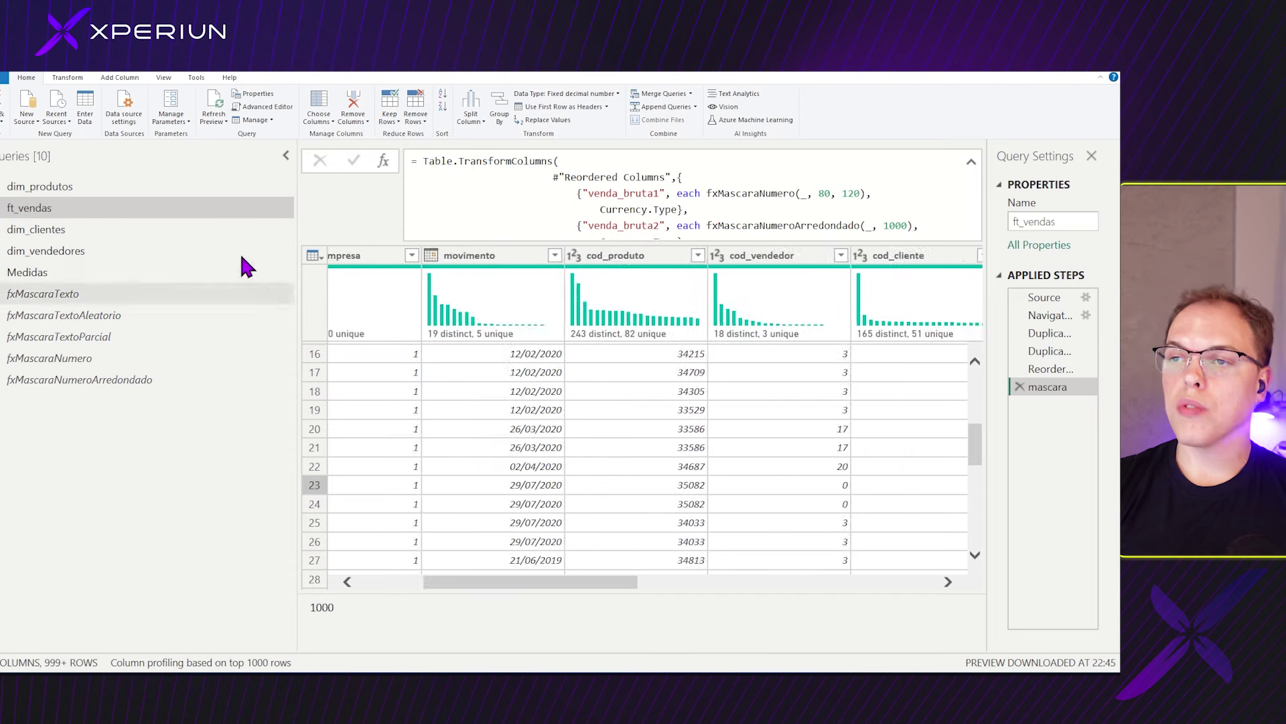
left_click(53, 191)
left_click(75, 235)
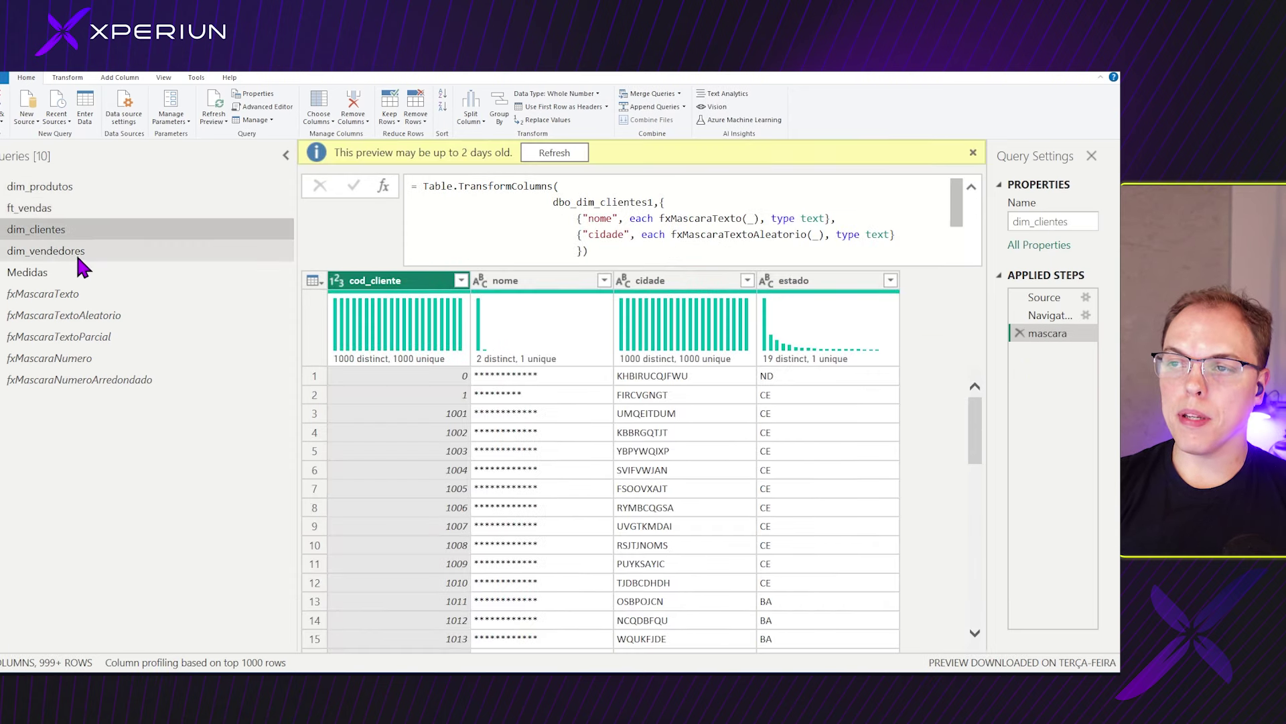
View the dim_vendedores table and the value columns of ft_vendas.
left_click(79, 257)
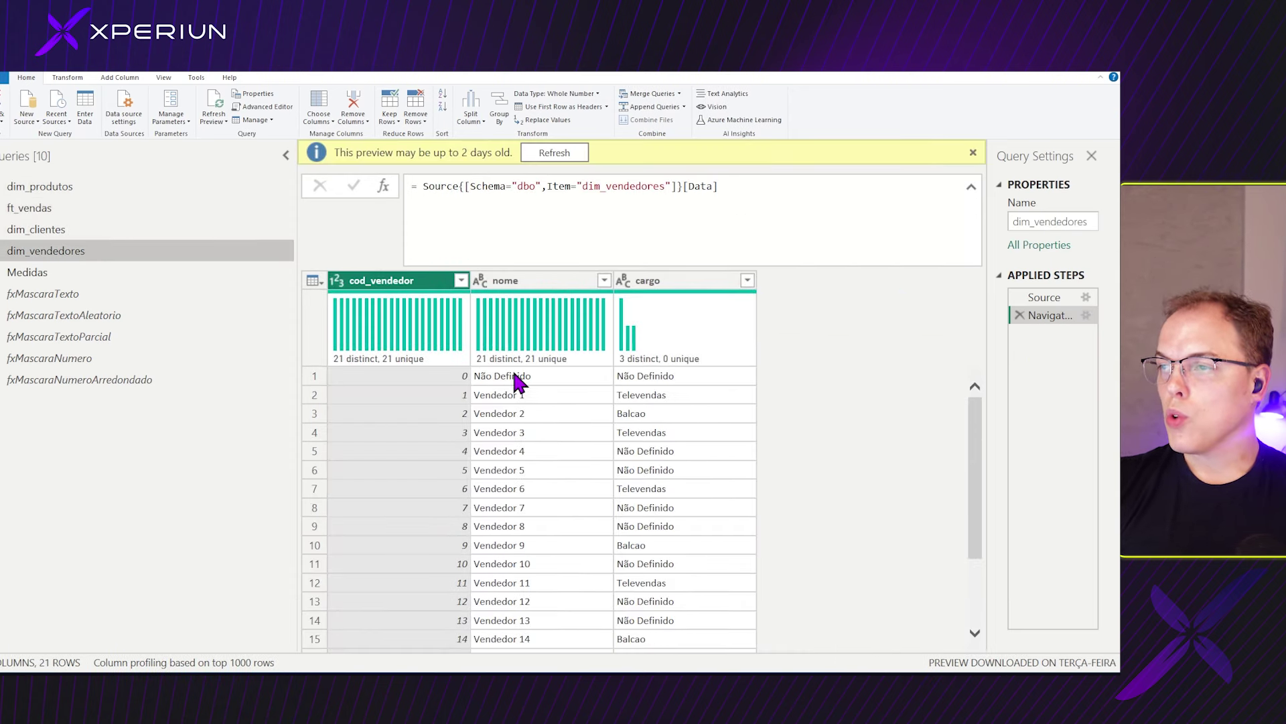
left_click(58, 214)
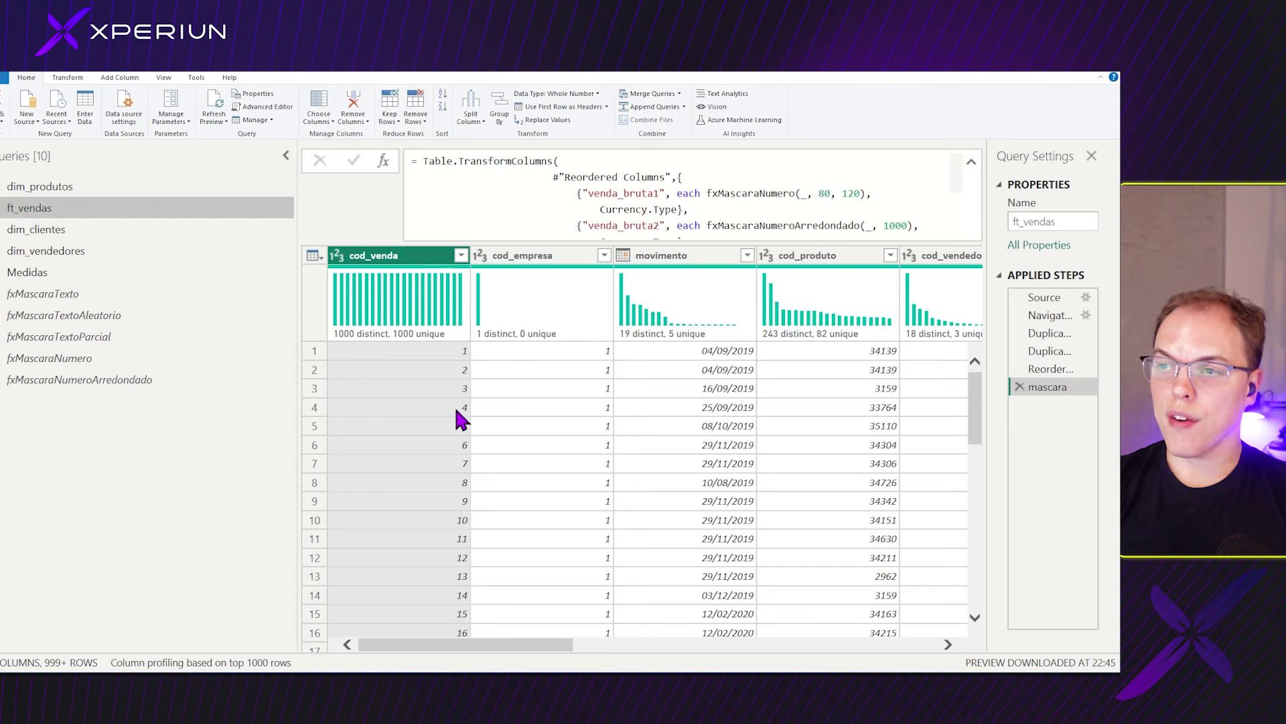
scroll(458, 421, "right", 10)
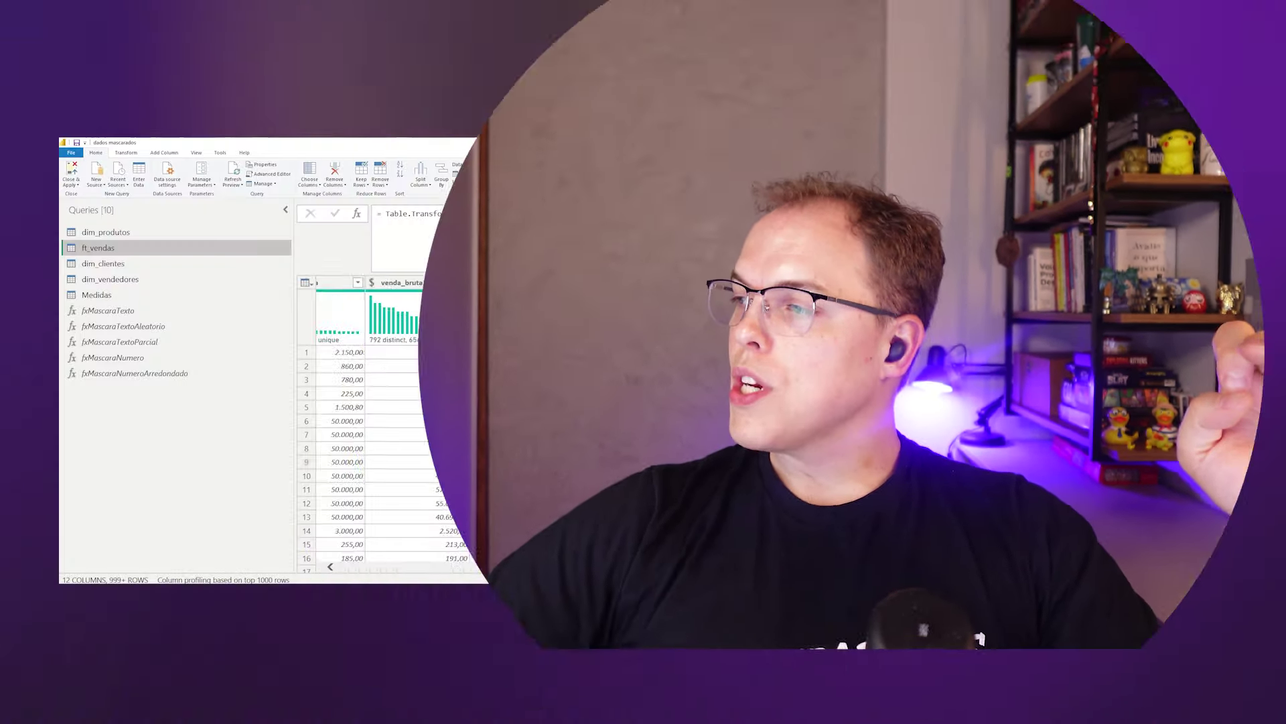
View the dim_clientes table and check the masked familia values in the first rows of dim_produtos.
left_click(108, 264)
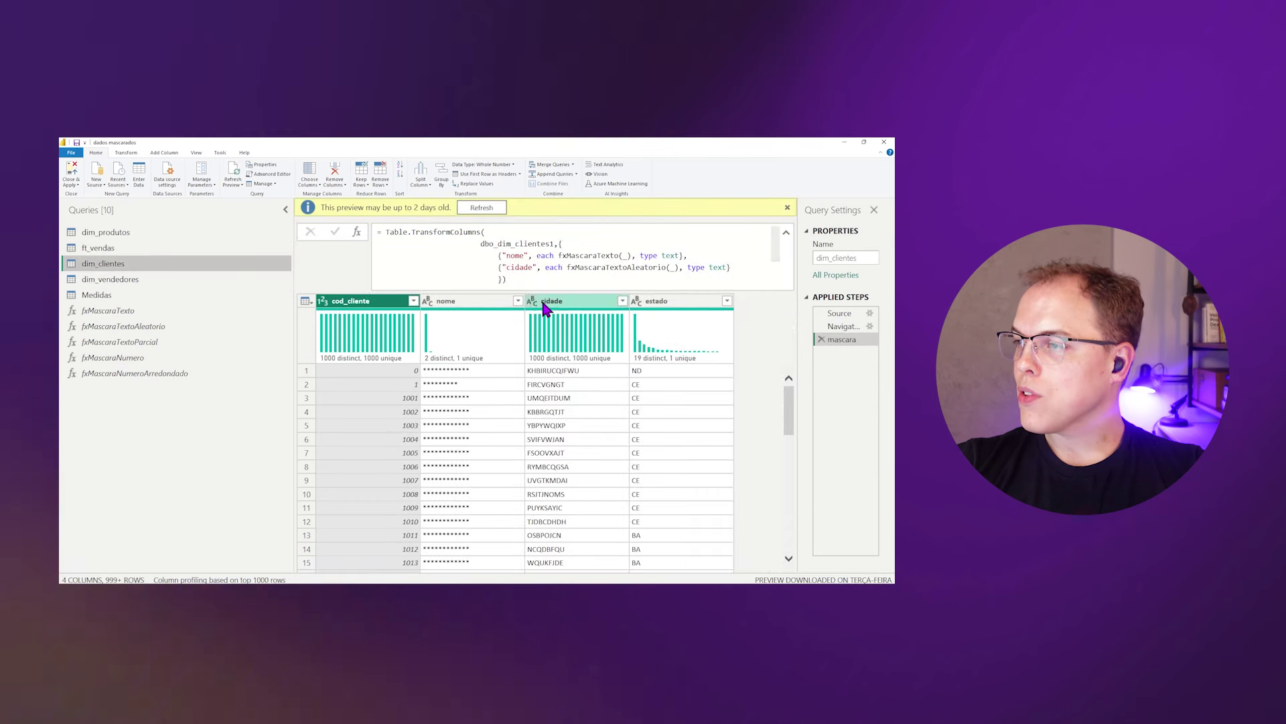
left_click(117, 233)
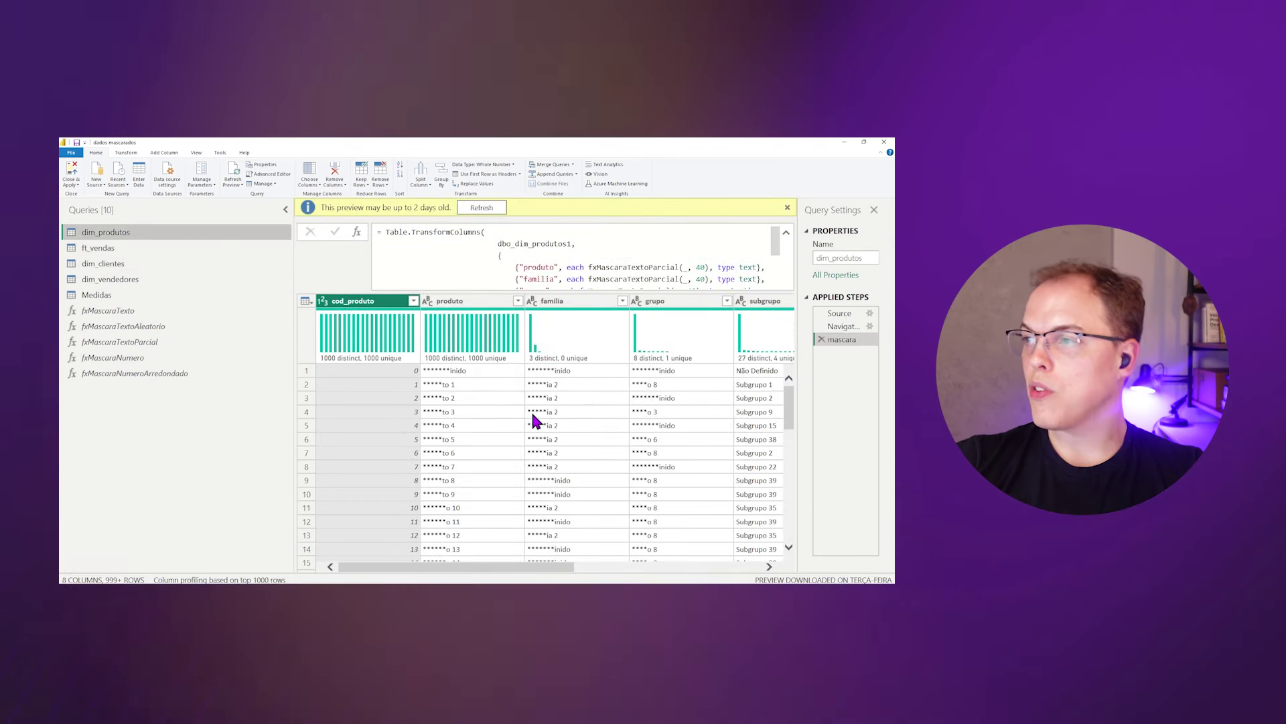
left_click(565, 370)
scroll(575, 415, "up", 2)
left_click(603, 384)
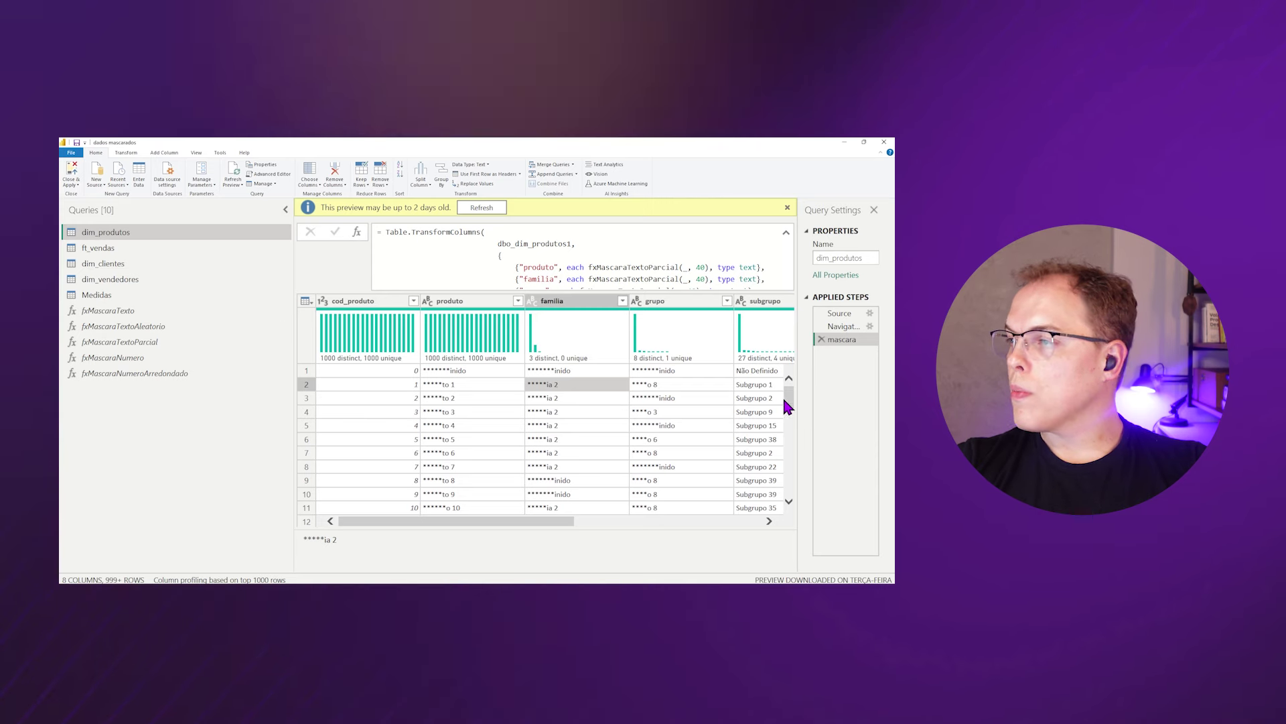
Show dim_produtos at its navigation step, before the mascara step, and check the original familia values in rows 8 and 2.
left_click(848, 328)
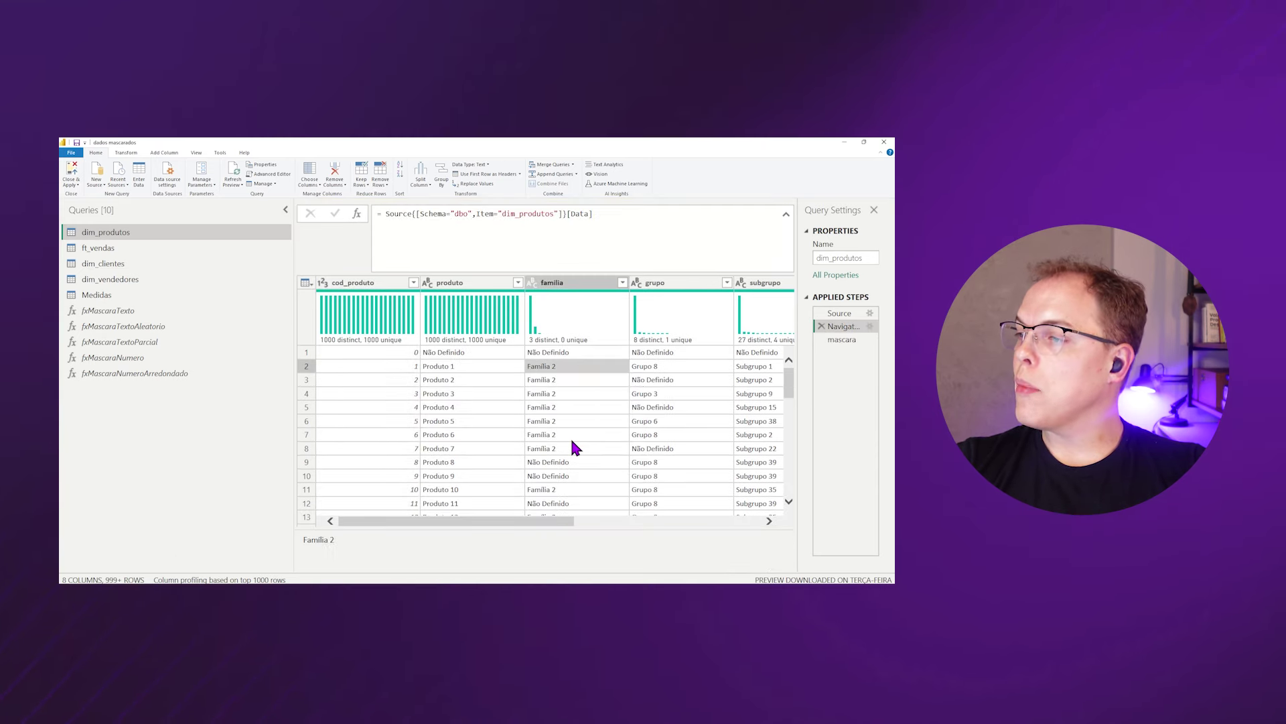
left_click(569, 446)
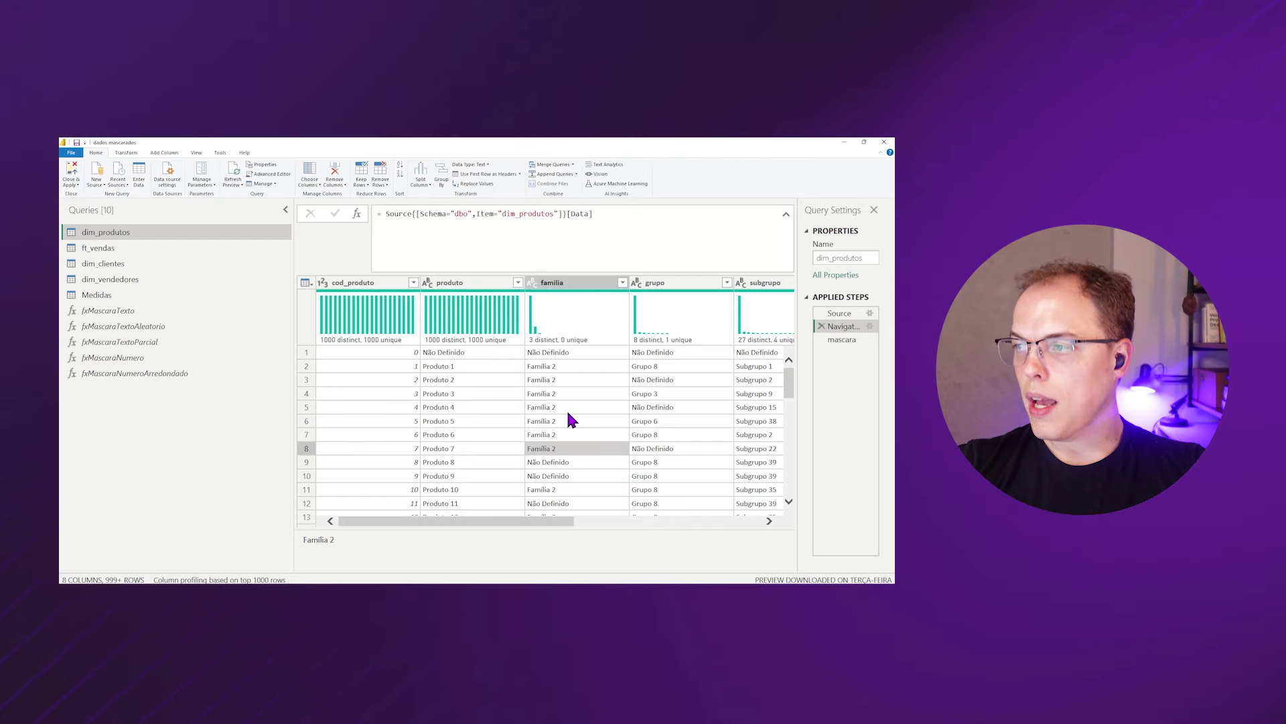
left_click(559, 366)
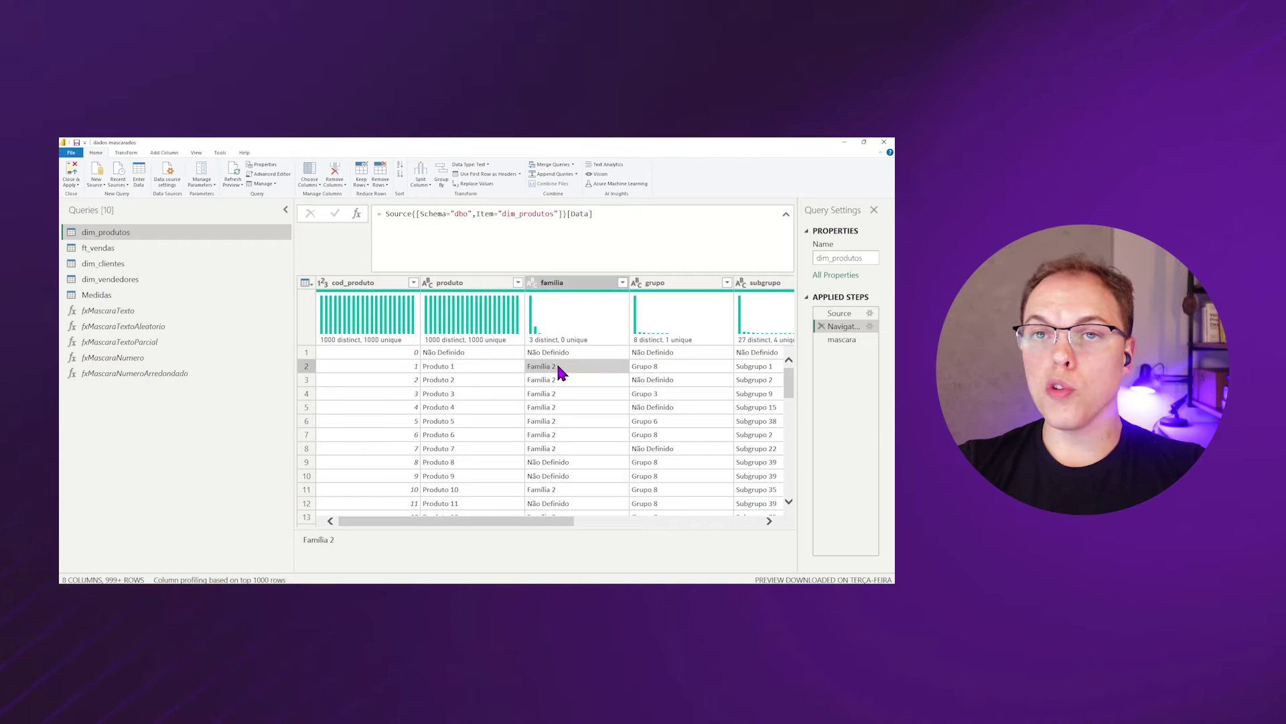